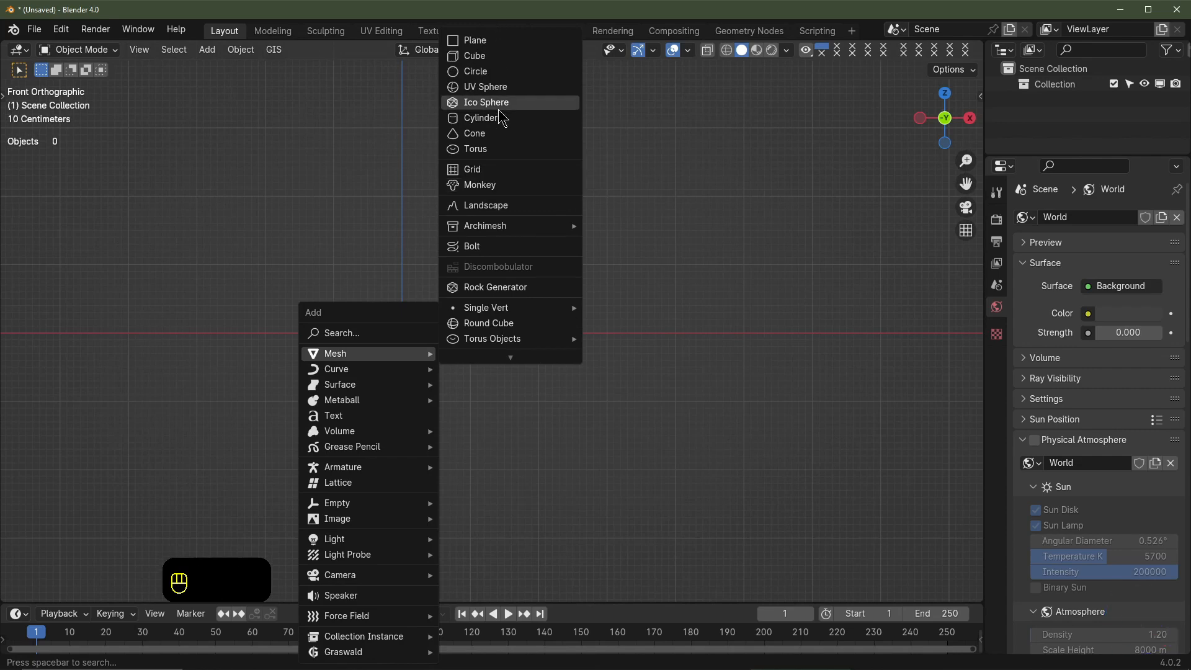
Add a cylinder mesh and, in Edit Mode, move its geometry up 1 m along Z so its base sits at the origin
left_click(484, 120)
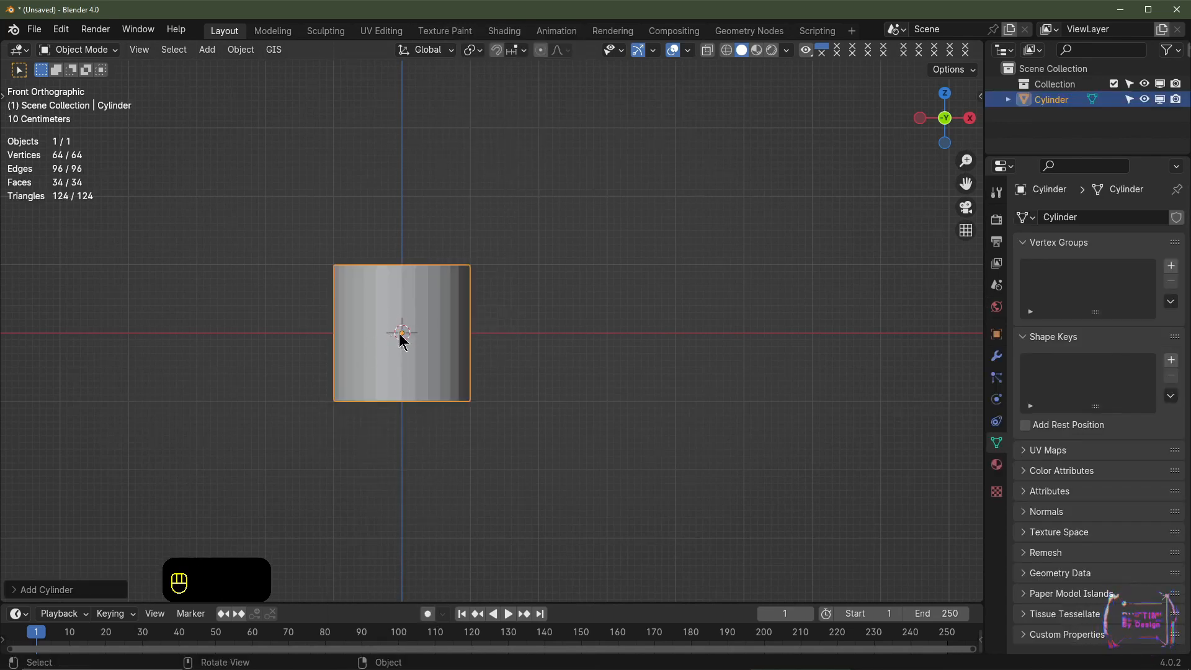
key("Tab")
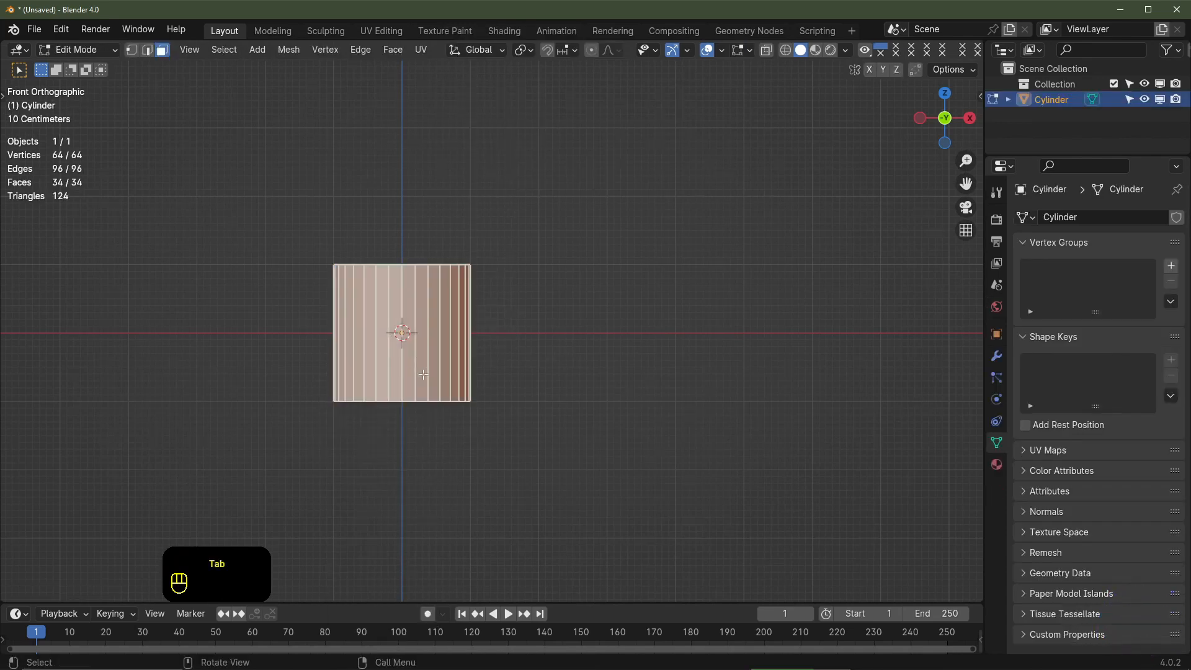
key("g")
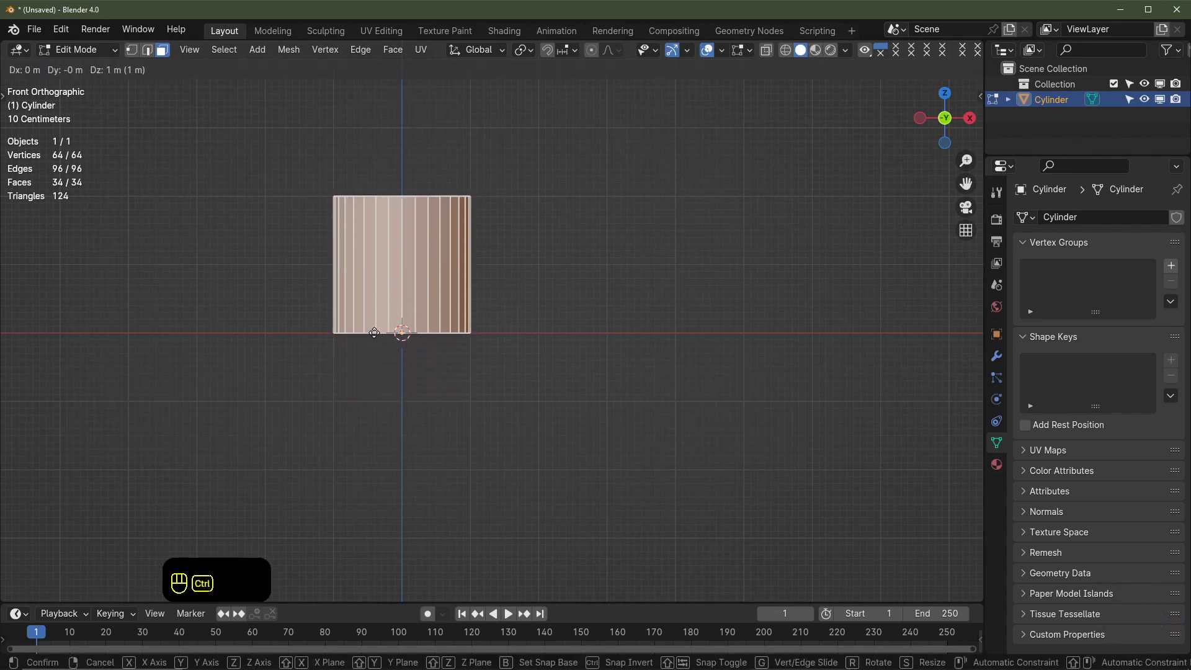
left_click(374, 333, "ctrl")
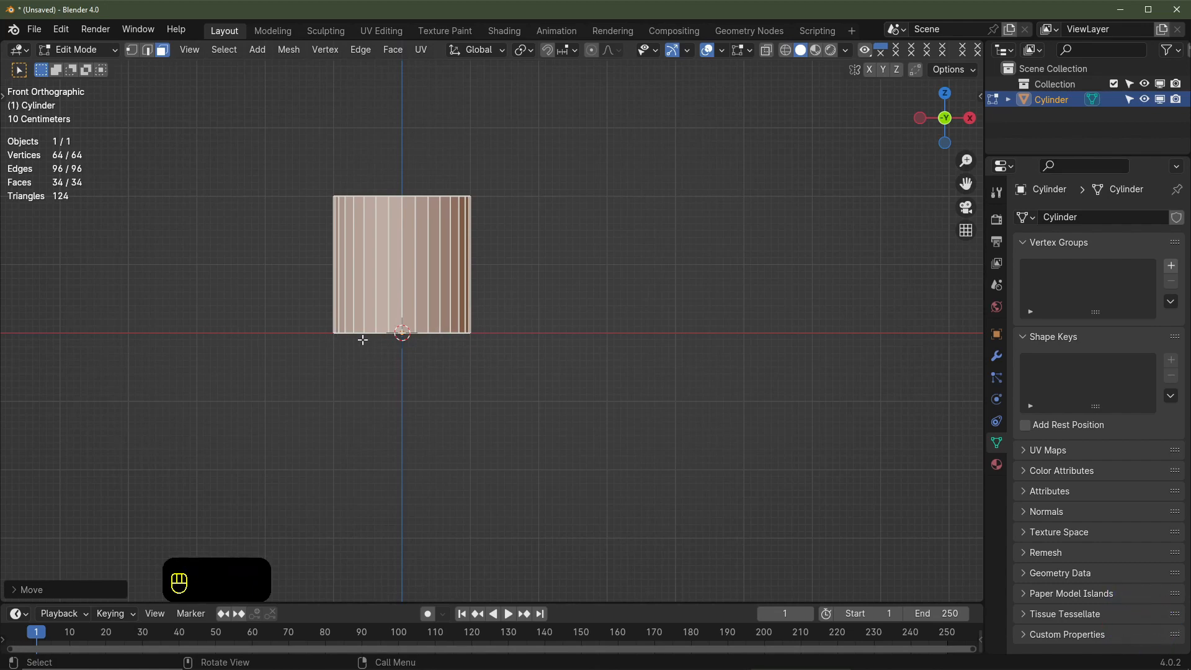
key("Tab")
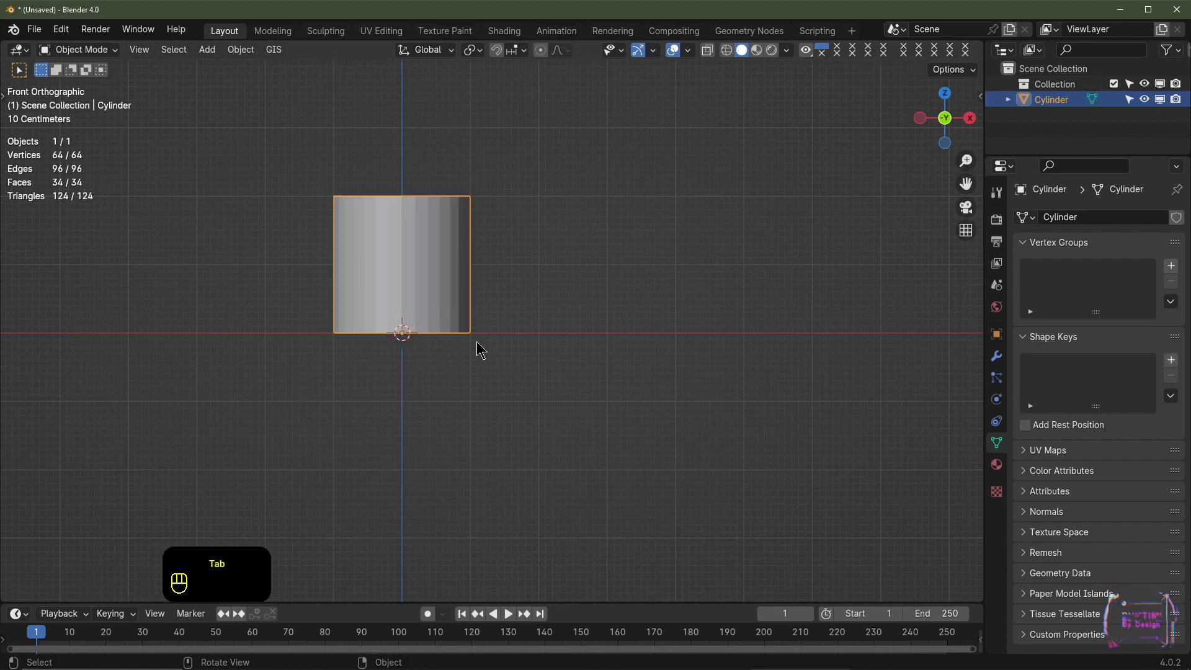
key("s")
right_click(451, 340)
Enter Edit Mode and try the vertex, edge and face selection modes on the cylinder's side, ending with one side face selected
scroll(451, 340, "down", 2)
middle_click_drag(450, 340, 528, 452, "shift")
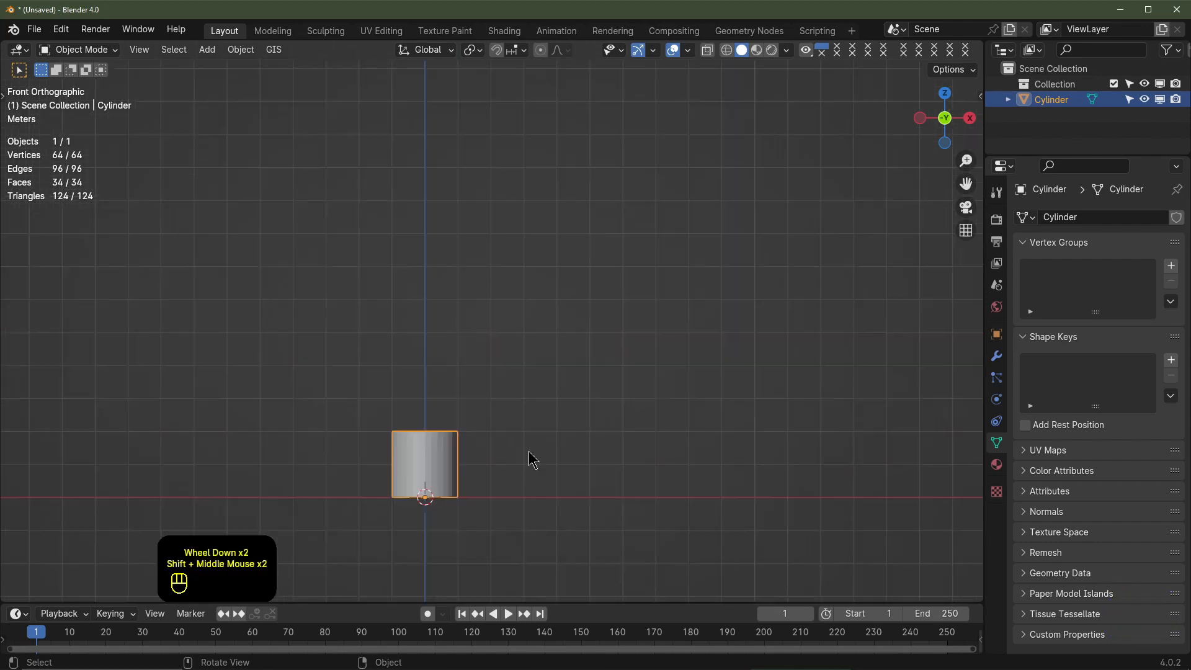
key("Tab")
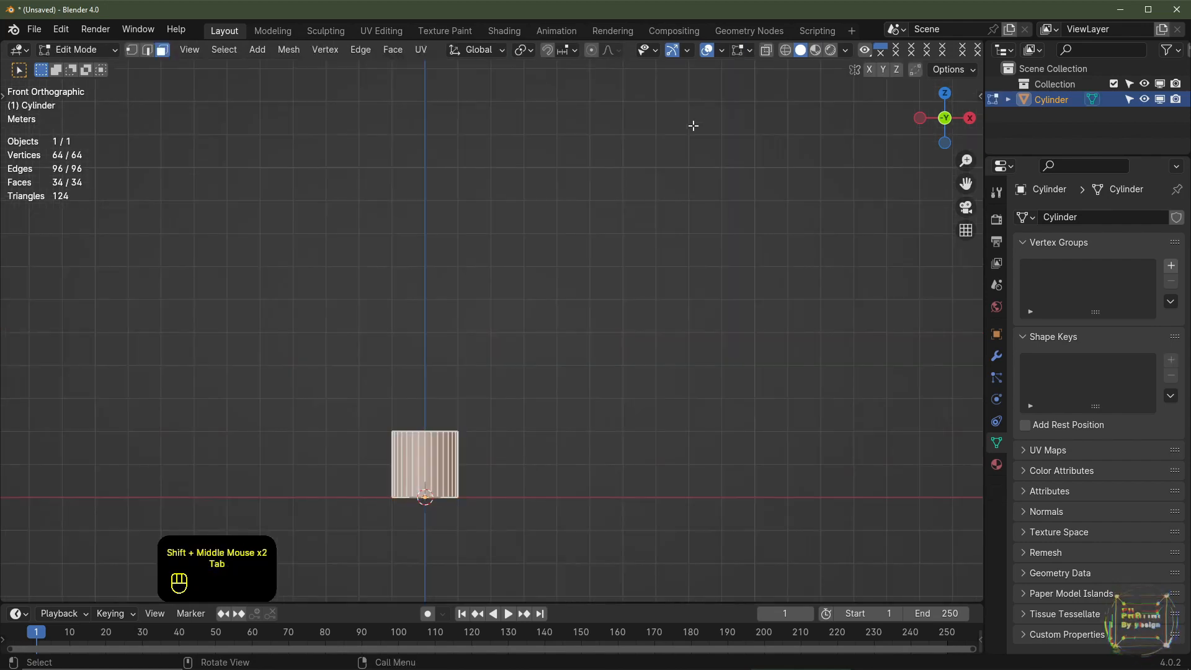
left_click(132, 50)
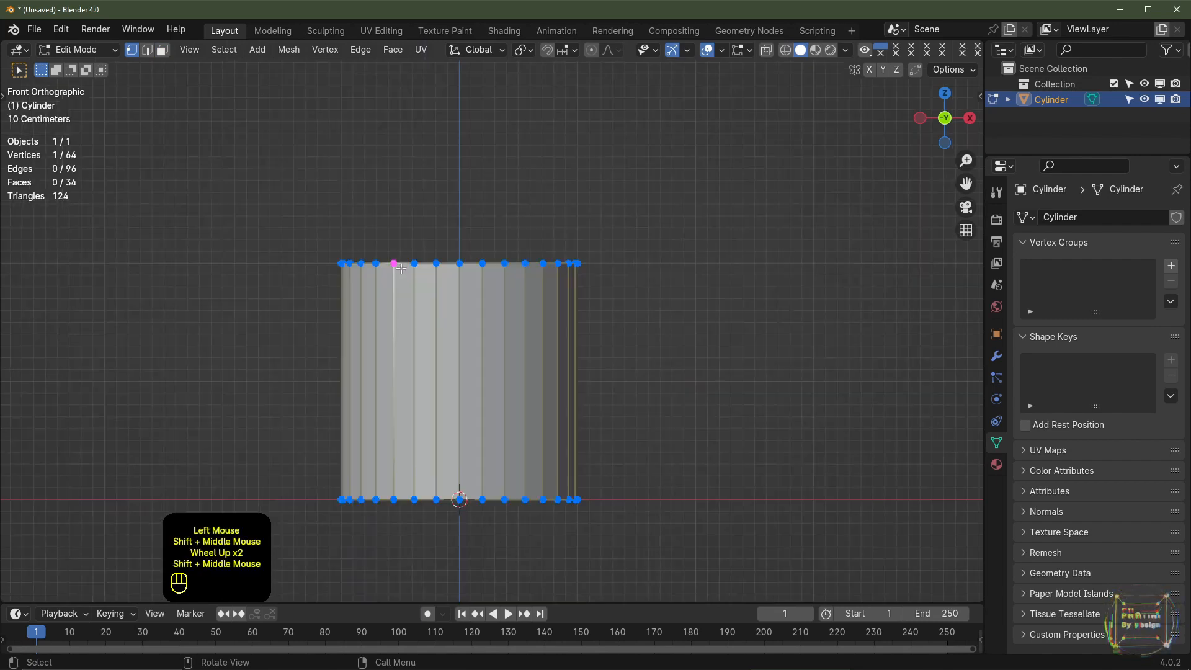
left_click(413, 263)
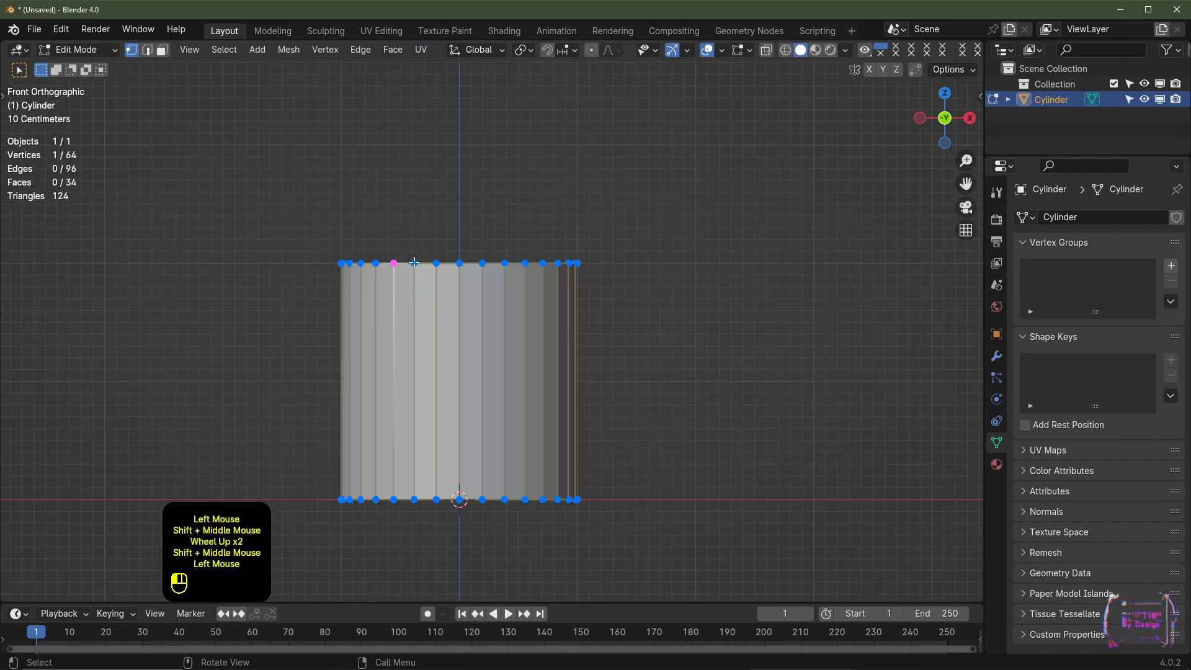
left_click(147, 50)
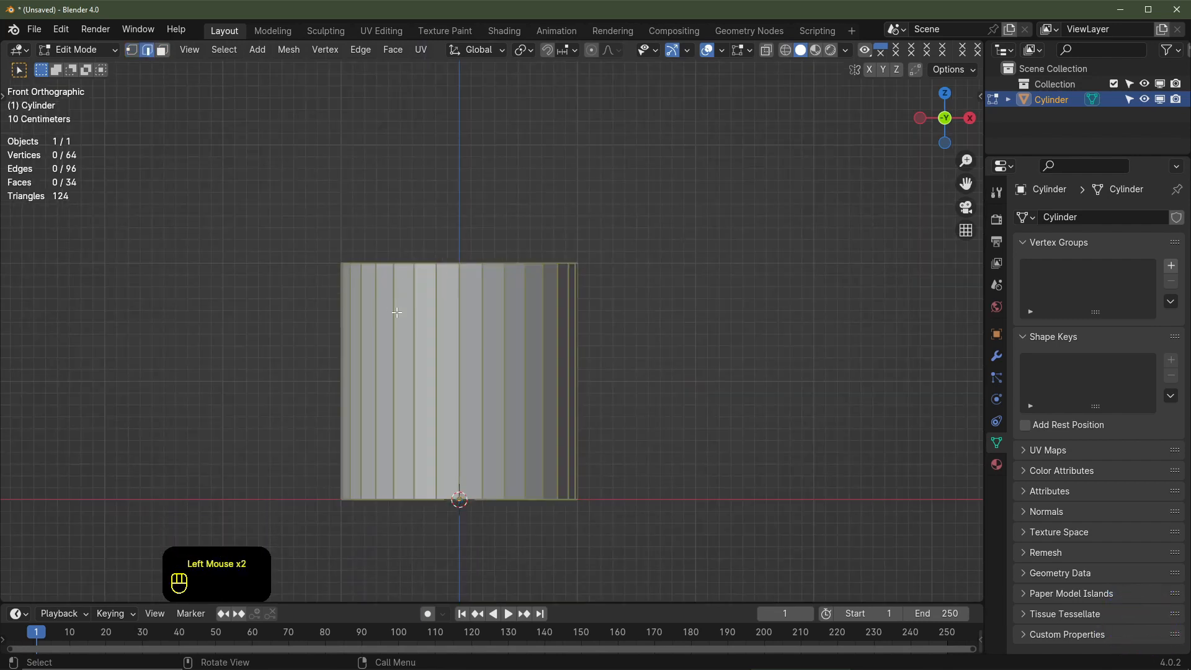
left_click(414, 319)
left_click(161, 51)
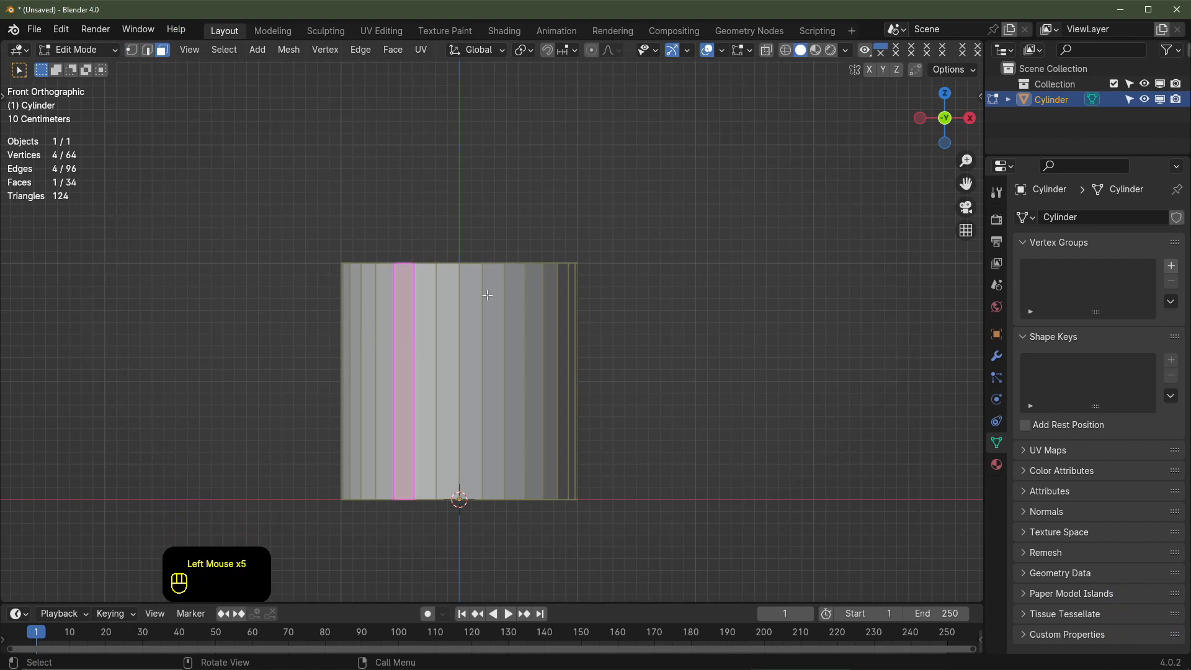
key("1")
key("2")
key("3")
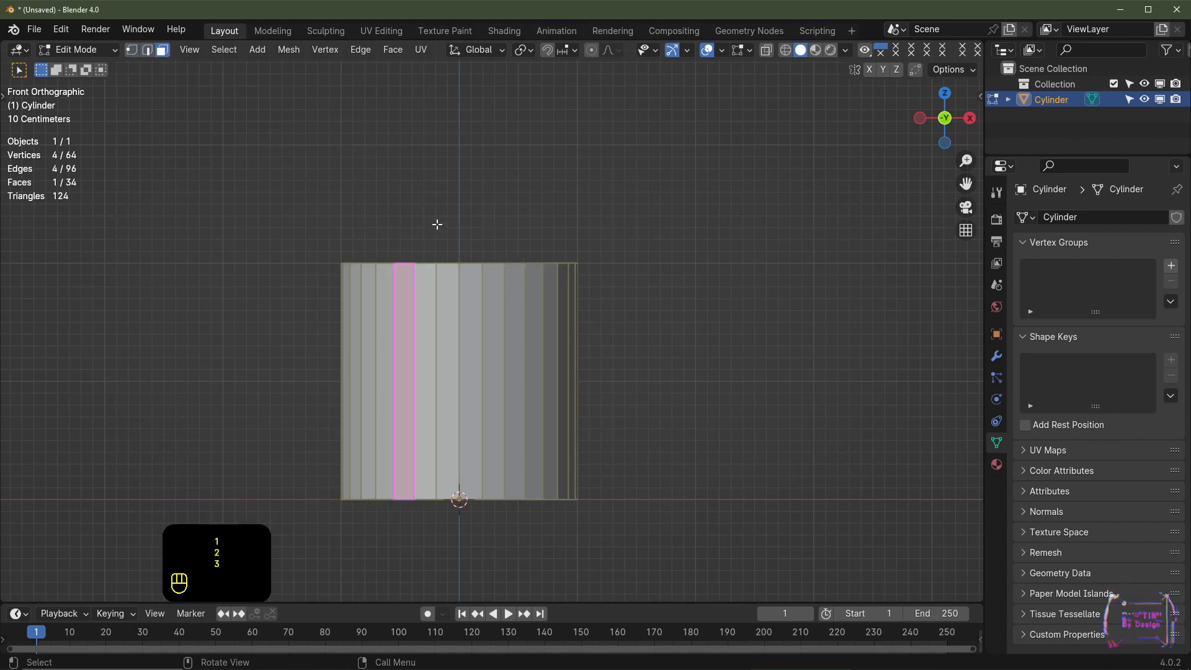
Switch to vertex selection, enable X-ray, and select the entire ring of vertices at the cylinder's upper end
key("1")
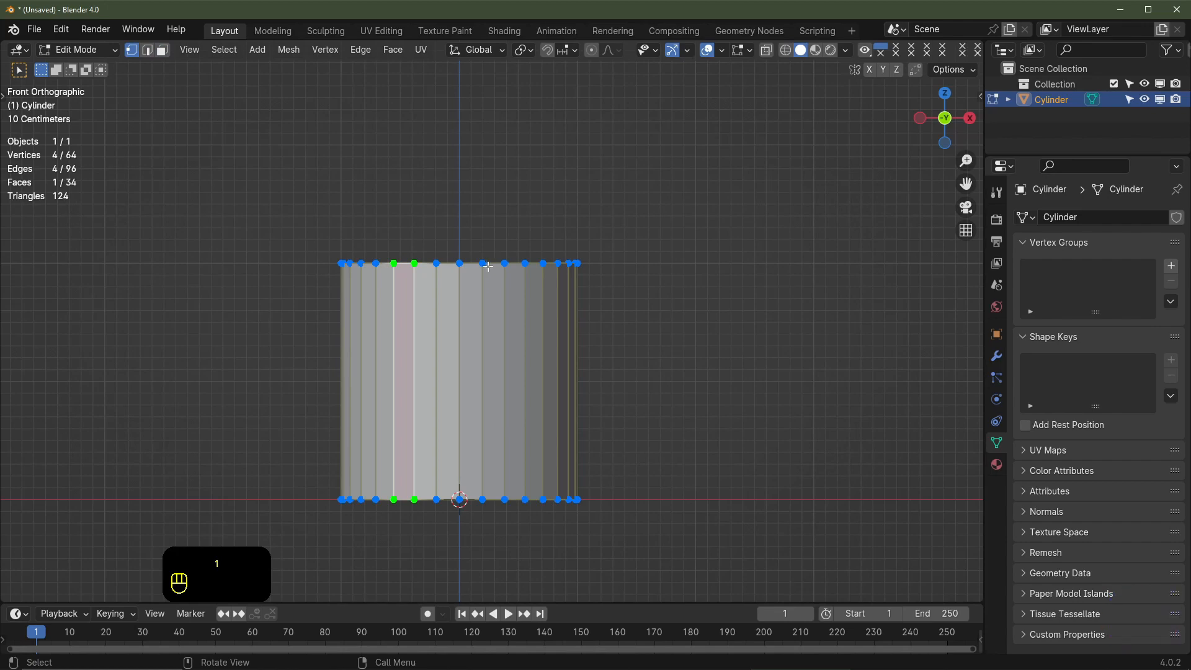
scroll(579, 230, "down", 2)
left_click_drag(340, 241, 622, 304)
middle_click_drag(622, 307, 527, 319)
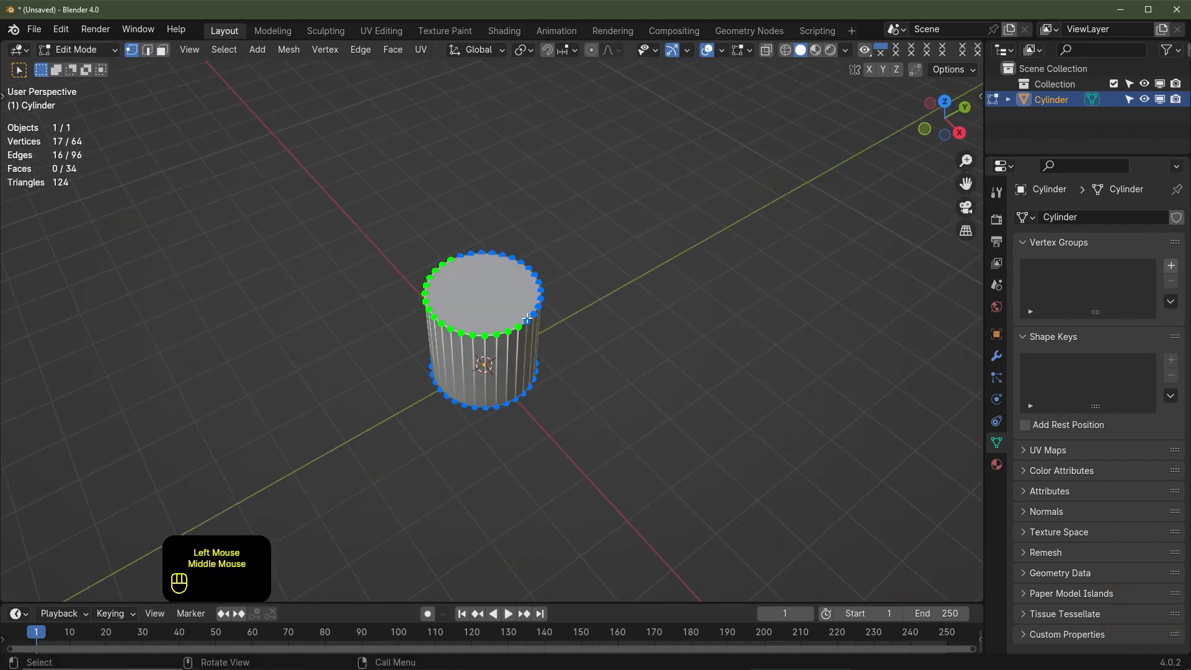
key("KP_4")
key("KP_1")
left_click(766, 53)
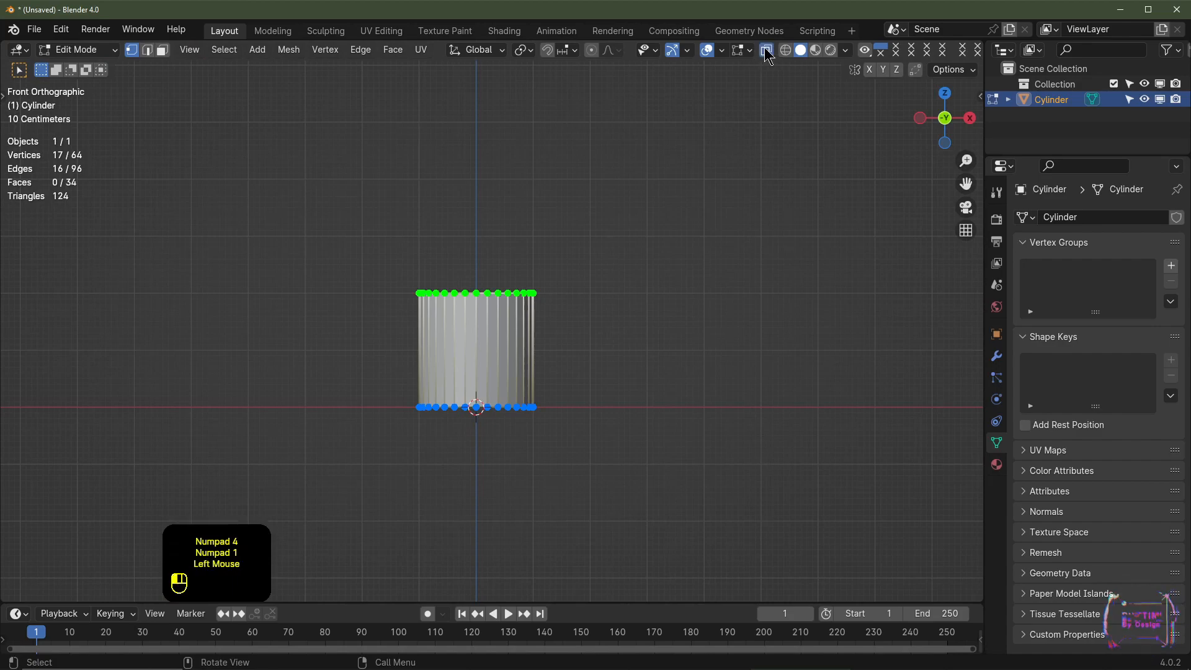
left_click_drag(336, 220, 589, 333)
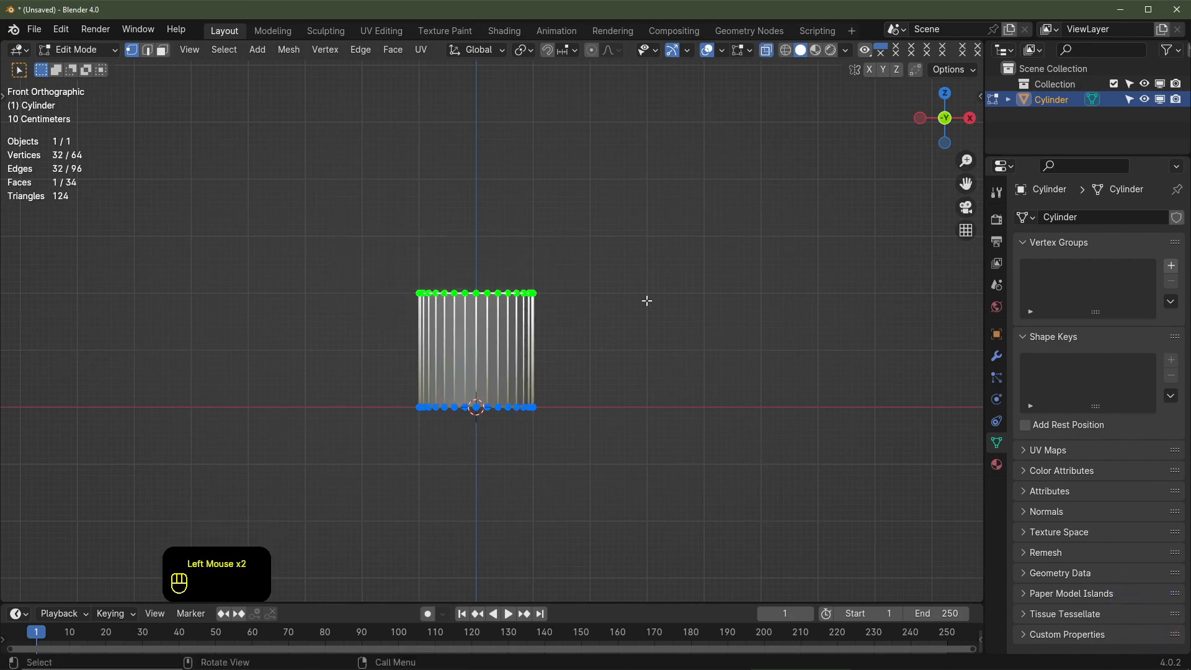
middle_click_drag(646, 300, 418, 338)
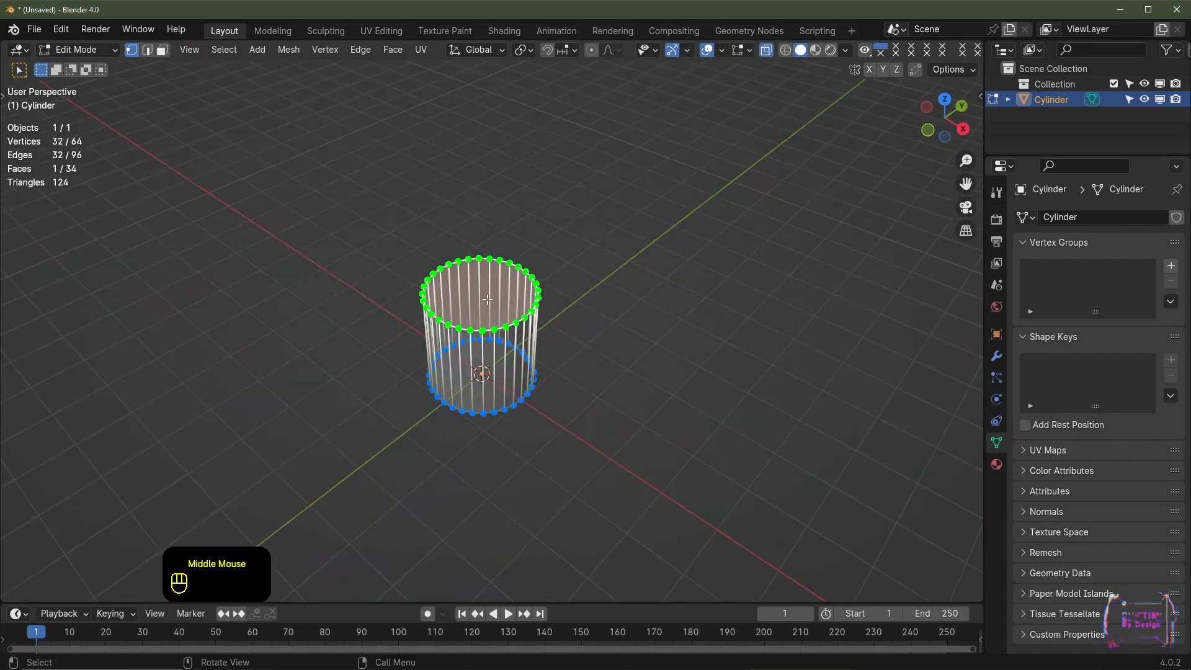
From the front view, raise the upper ring of vertices along Z by about 8 m with snapping
key("KP_1")
scroll(524, 391, "down", 2)
middle_click_drag(524, 390, 528, 426, "shift")
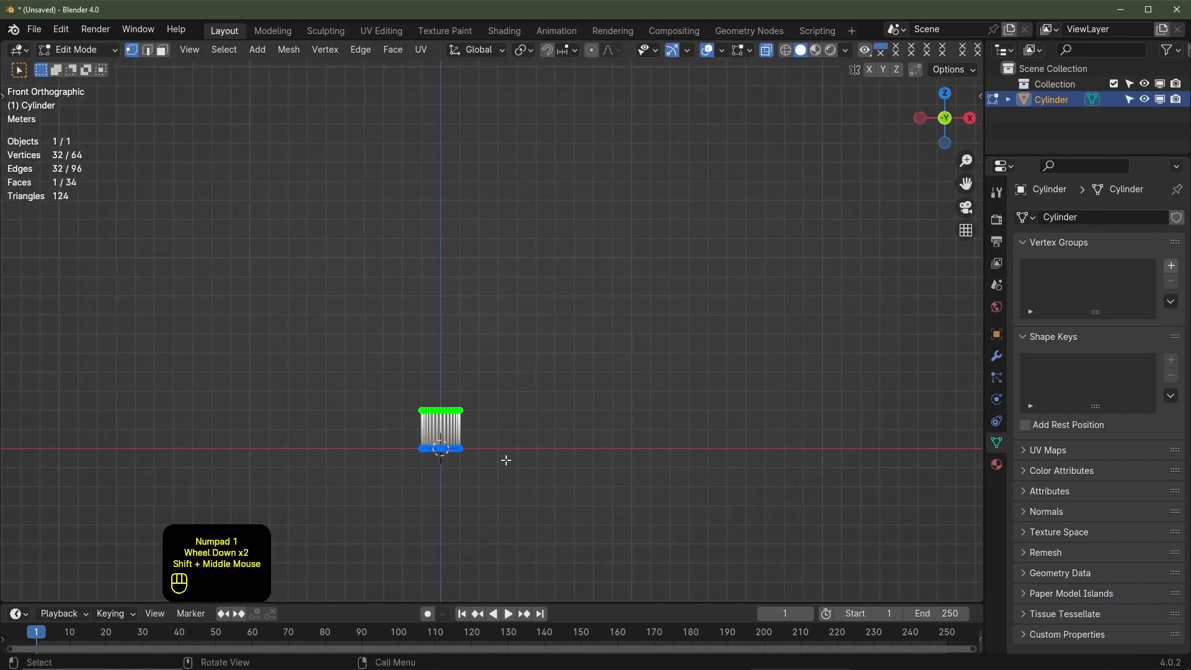
key("g")
key("z")
key("ctrl")
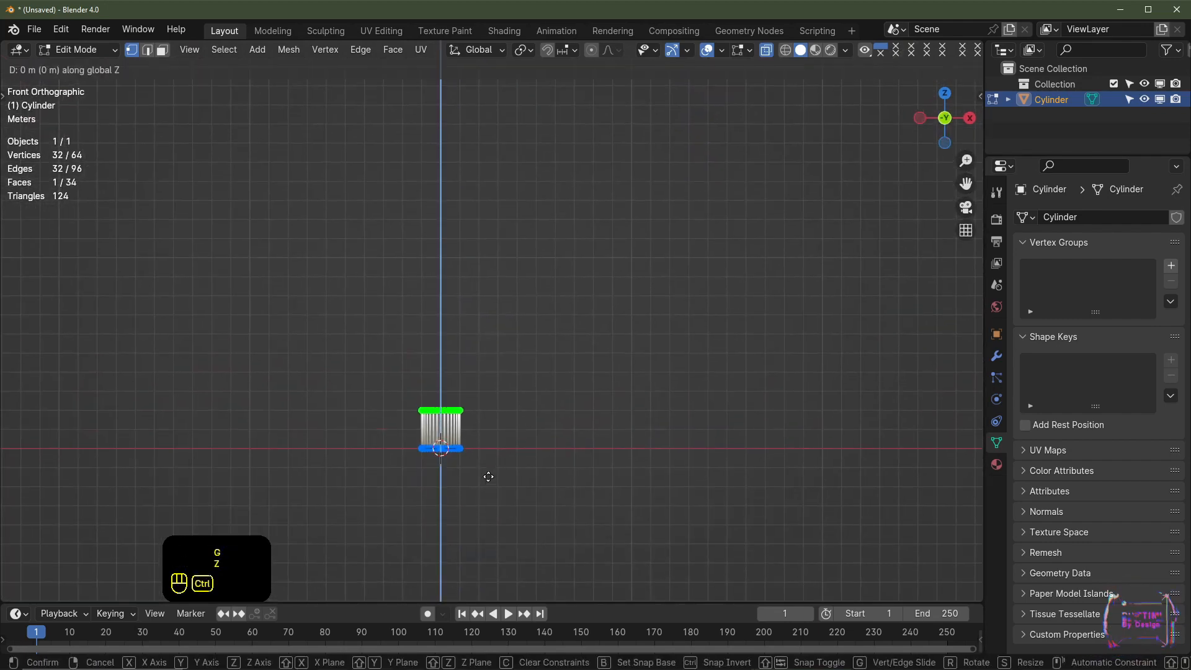
left_click(493, 332, "ctrl")
Raise the selected upper ring by about another 10 m along Z with snapping, making the cylinder about 20 m tall
scroll(609, 301, "down", 3)
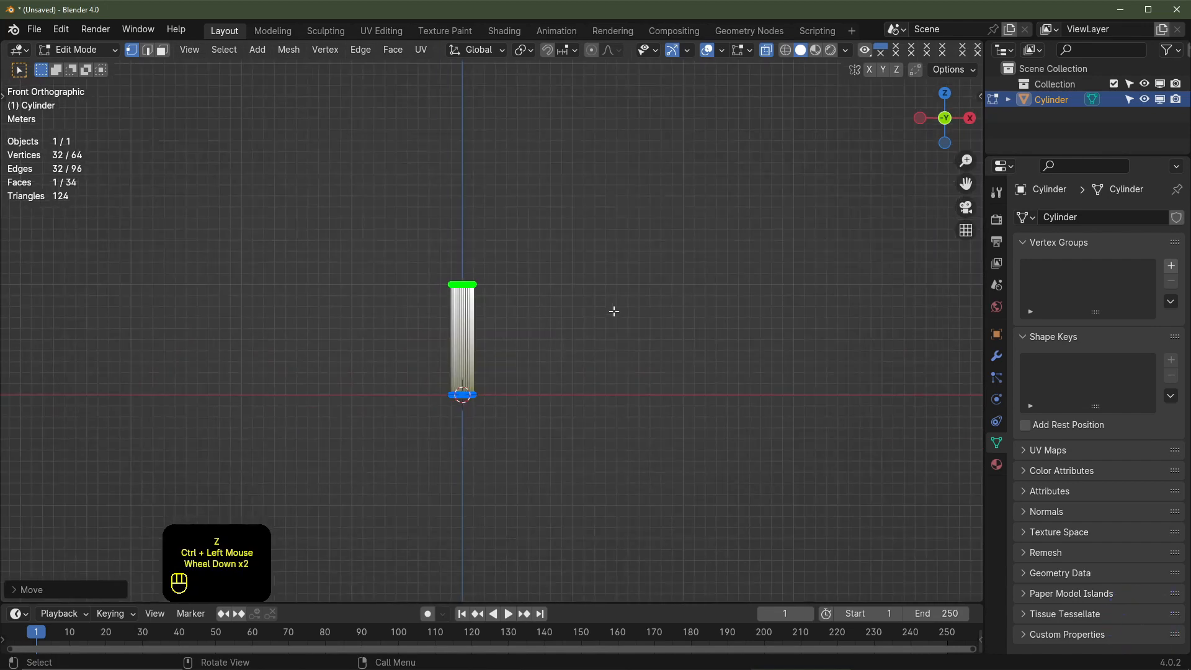
middle_click_drag(609, 302, 523, 426, "shift")
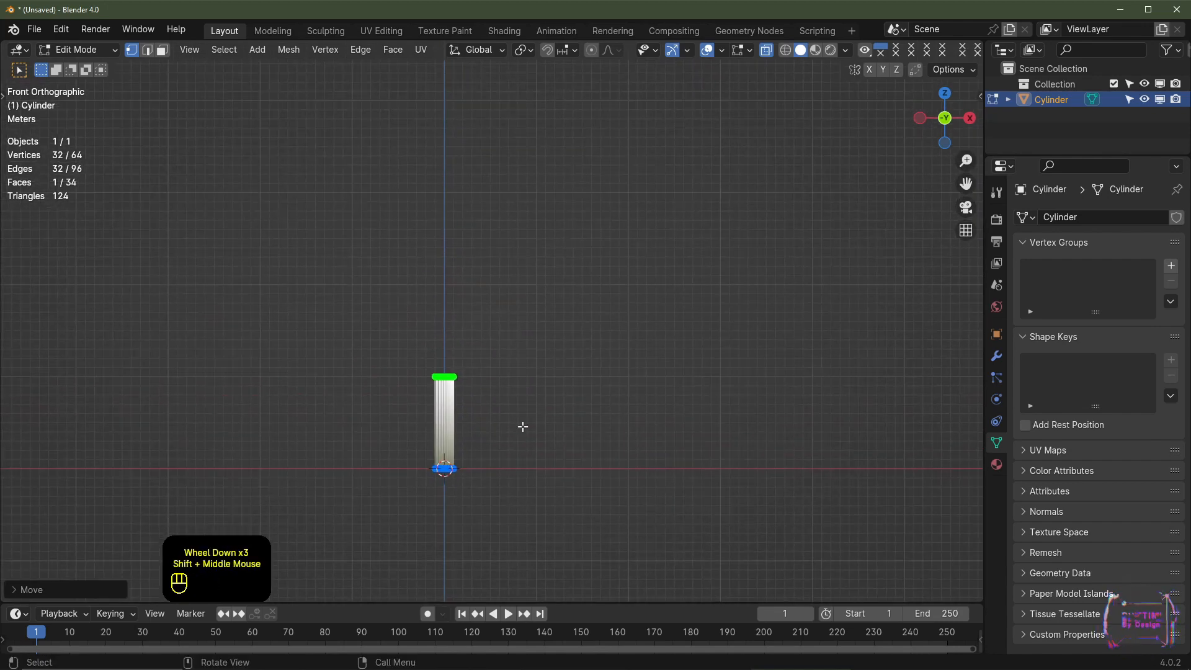
key("g")
key("z")
key("ctrl")
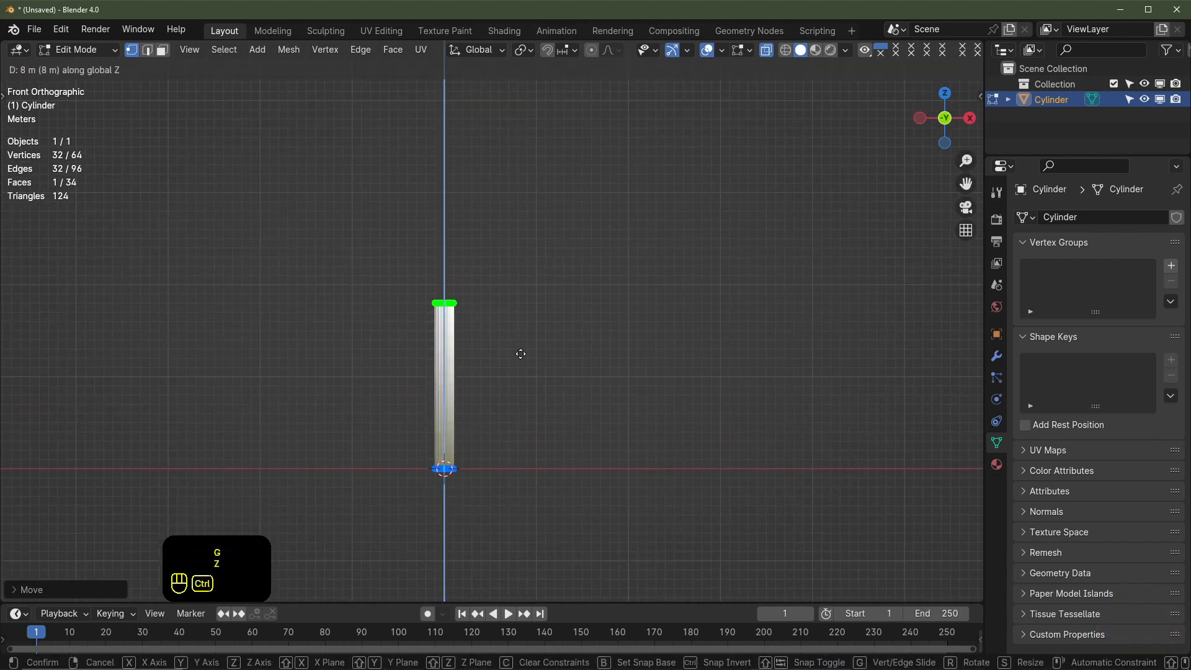
left_click(519, 339, "ctrl")
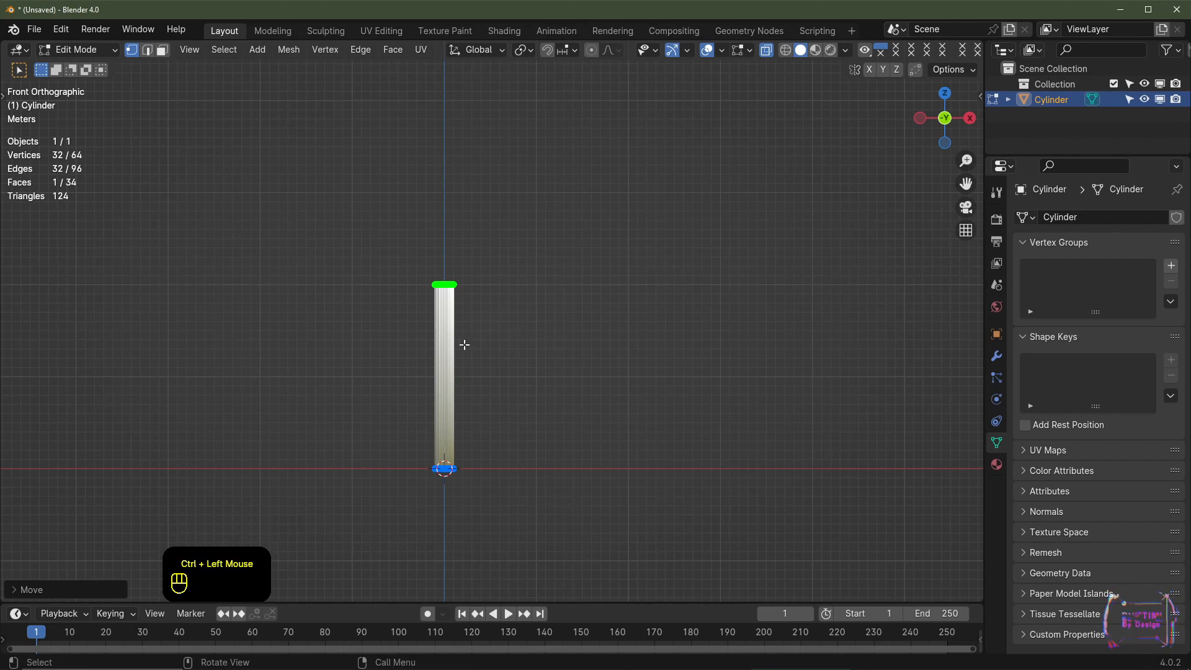
Scale the upper ring of vertices to 0.5 to taper the cylinder, and return to Object Mode
scroll(486, 303, "up", 2)
middle_click_drag(546, 331, 590, 345, "shift")
type("s")
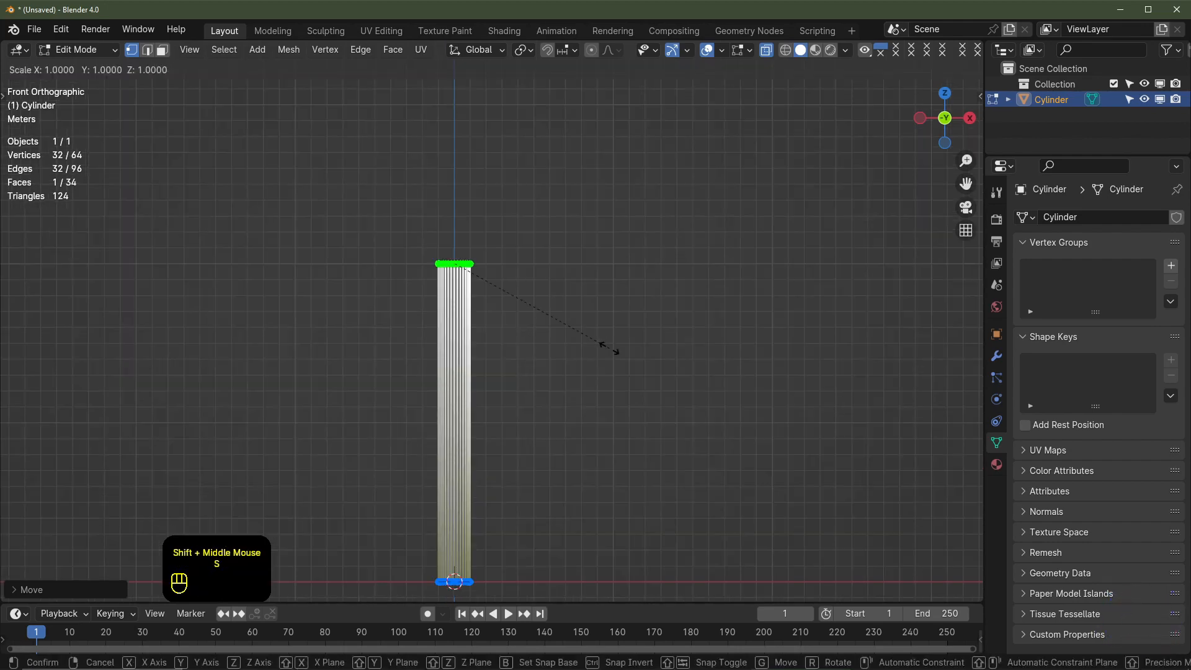
type(".5")
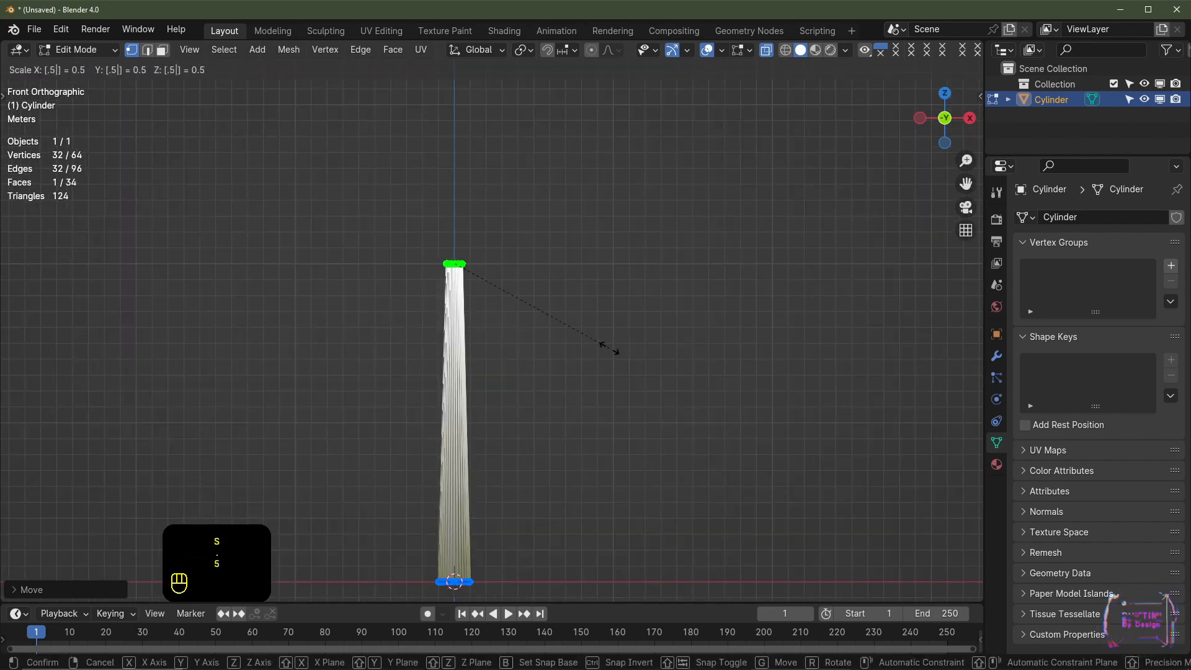
key("Return")
middle_click_drag(531, 322, 608, 292, "shift")
key("Tab")
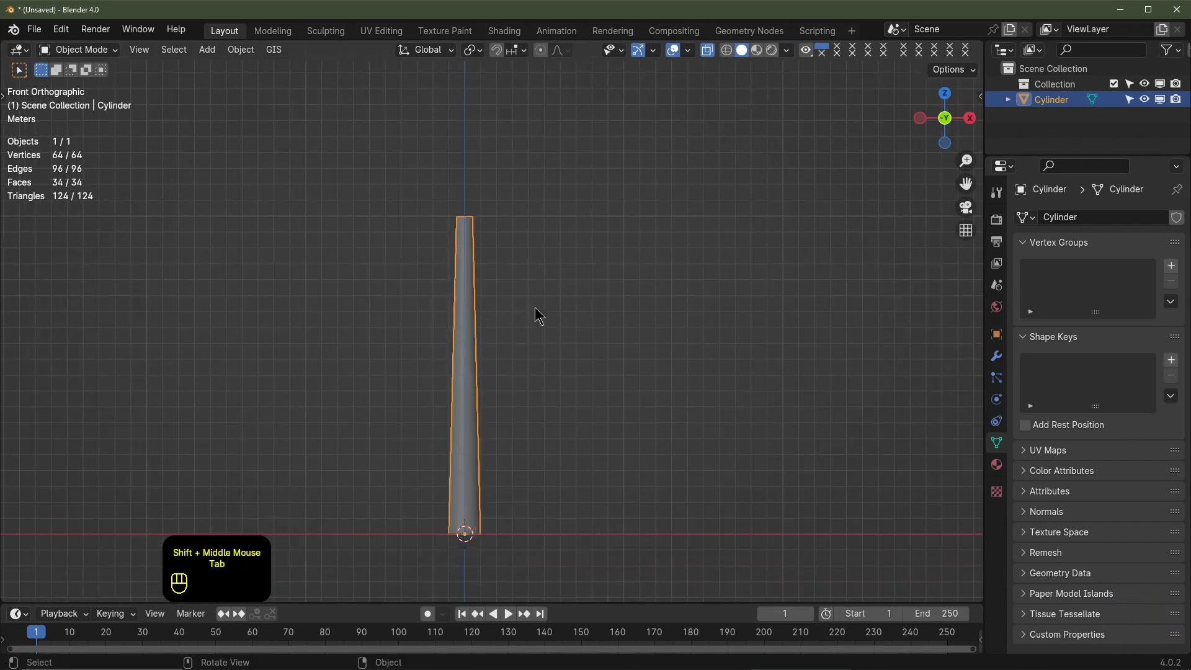
In Edit Mode with face selection and X-ray off, delete the cap face at the wide lower end
middle_click_drag(537, 340, 510, 416)
middle_click_drag(496, 461, 502, 418)
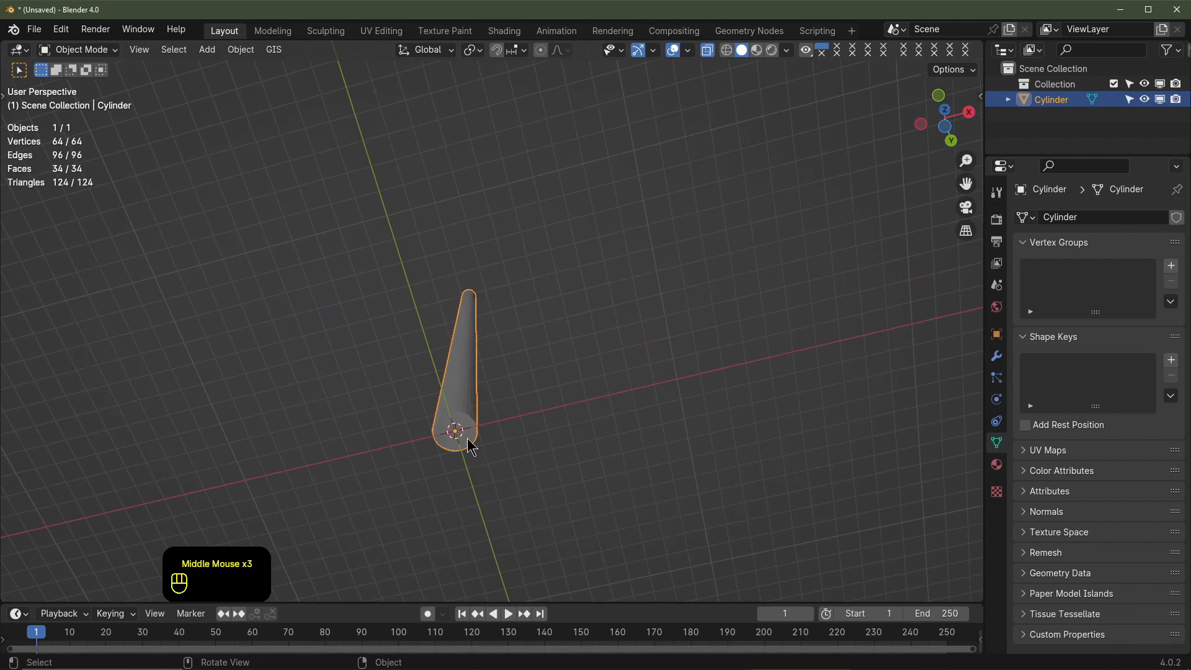
scroll(435, 486, "up", 1)
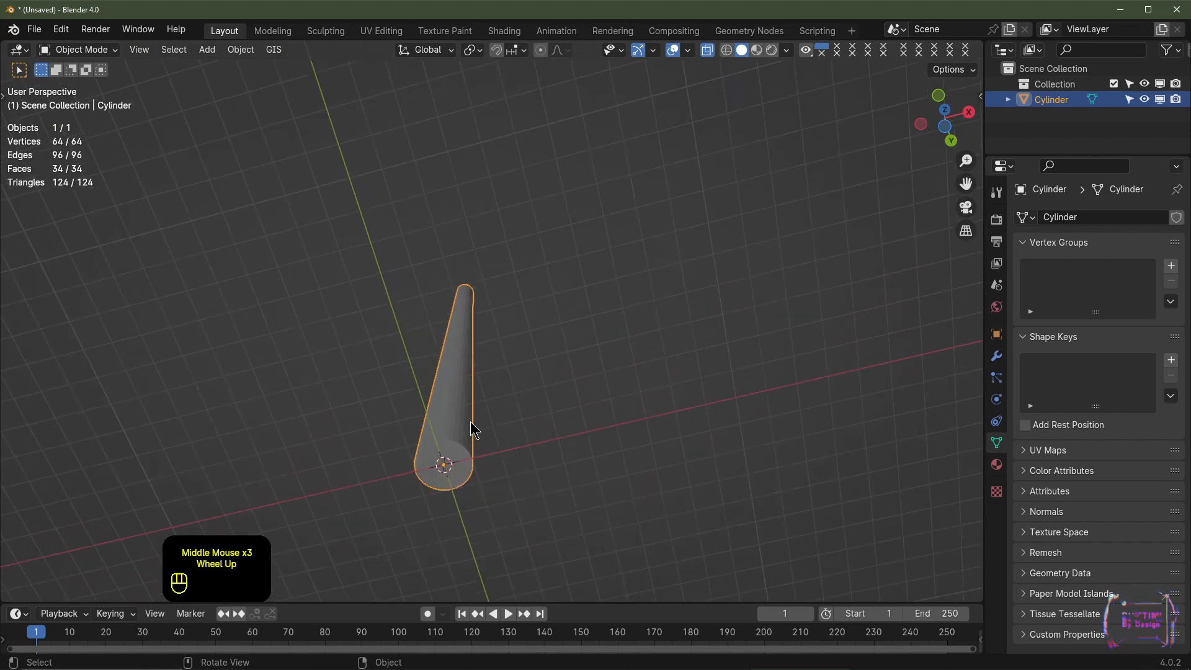
middle_click_drag(470, 425, 487, 401)
key("Tab")
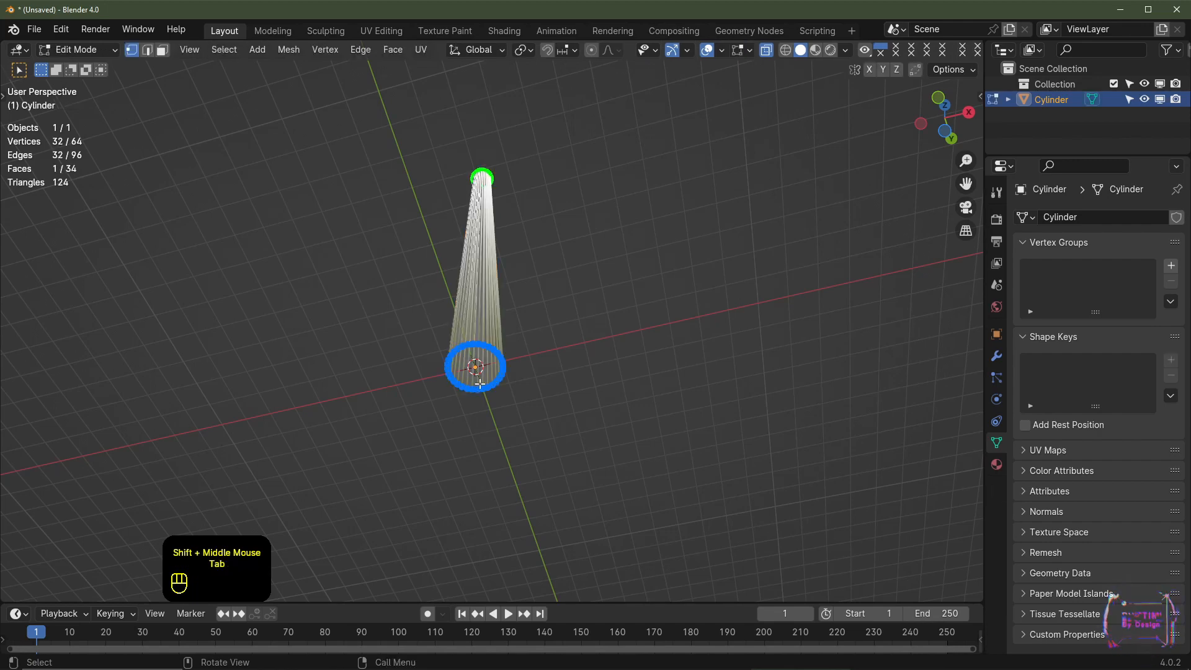
key("3")
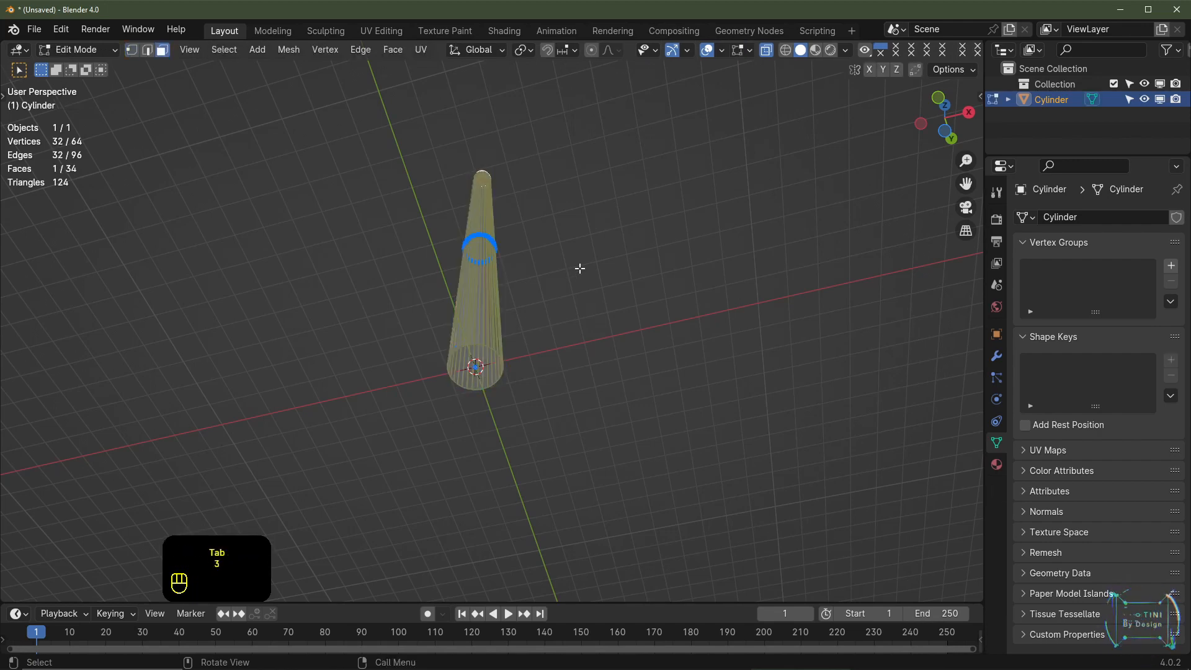
left_click(766, 50)
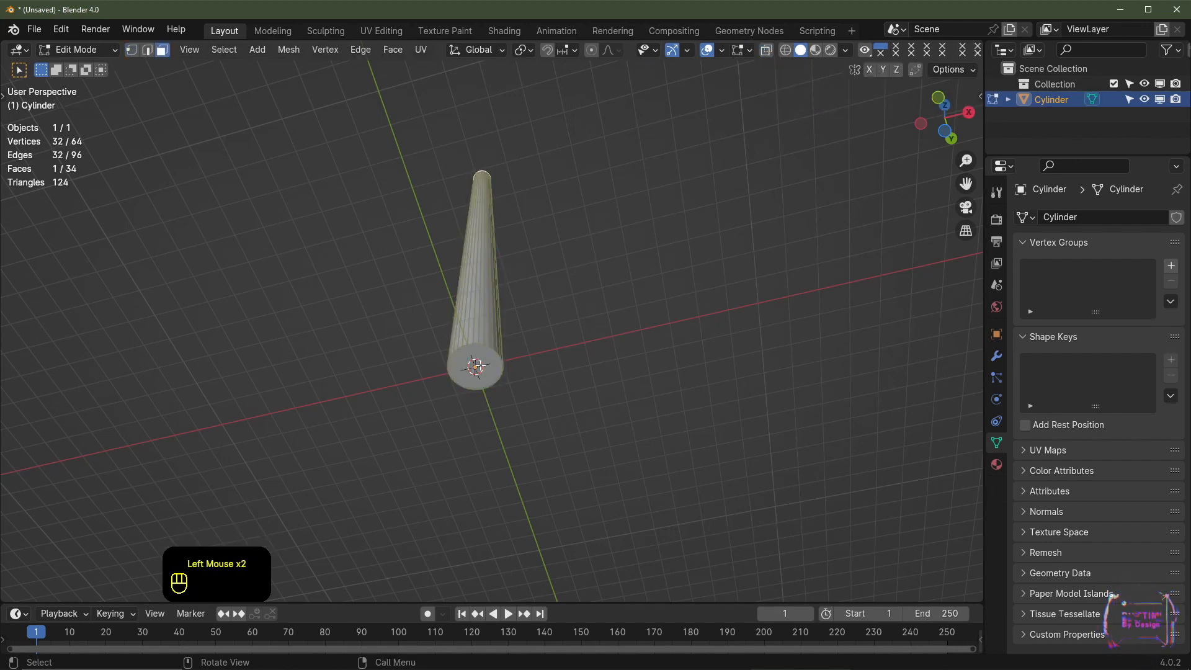
left_click(478, 369)
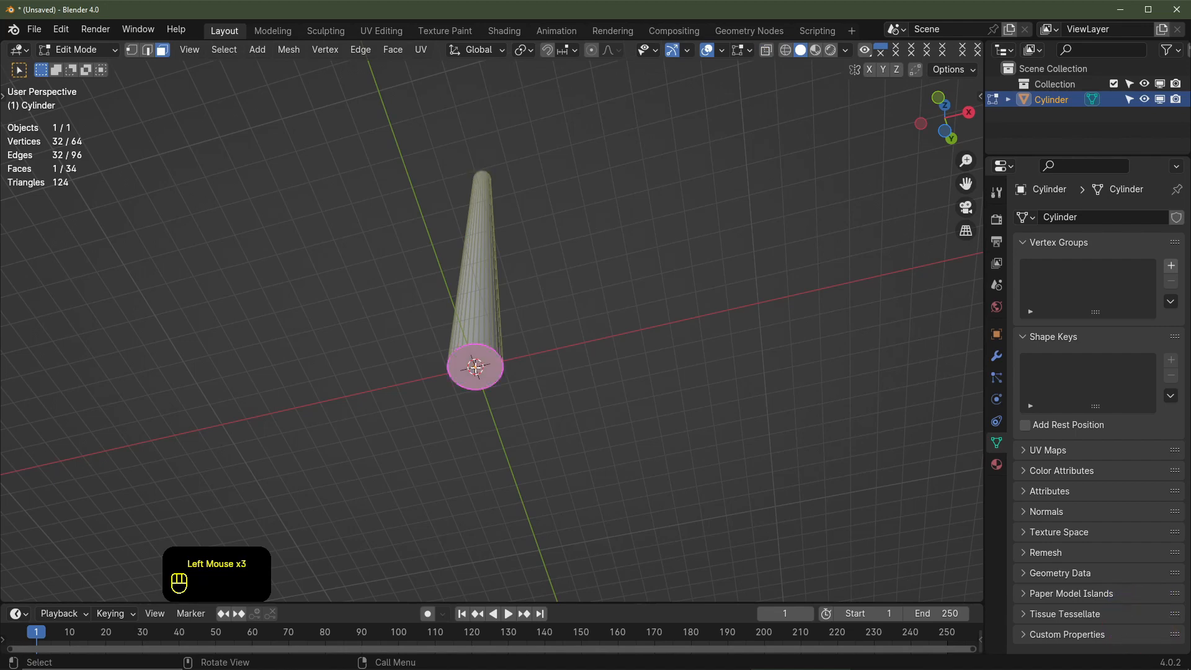
key("x")
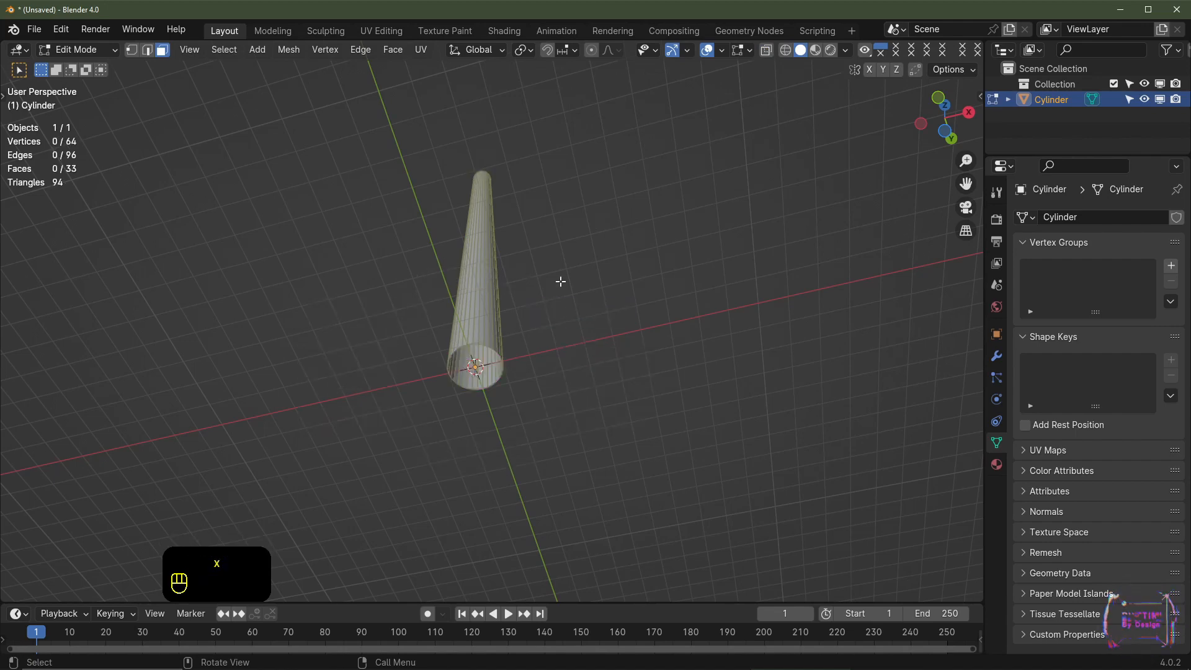
Delete the cap face at the narrow upper end of the tapered cylinder
middle_click_drag(562, 249, 469, 255)
left_click(469, 254)
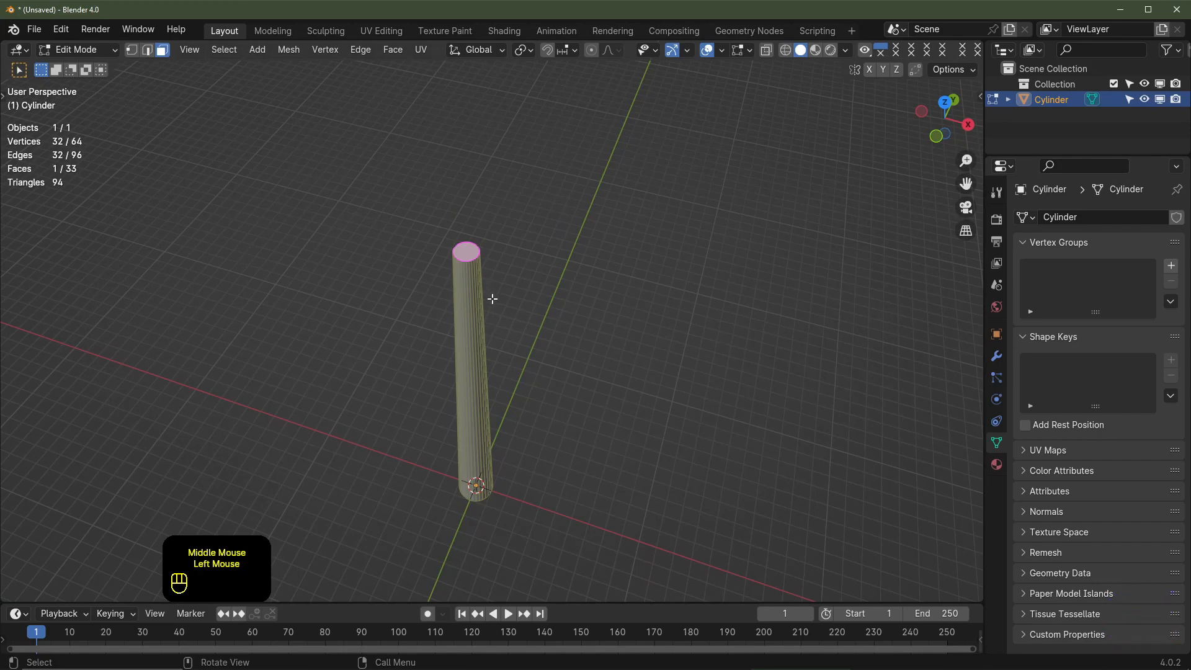
key("x")
left_click(569, 240)
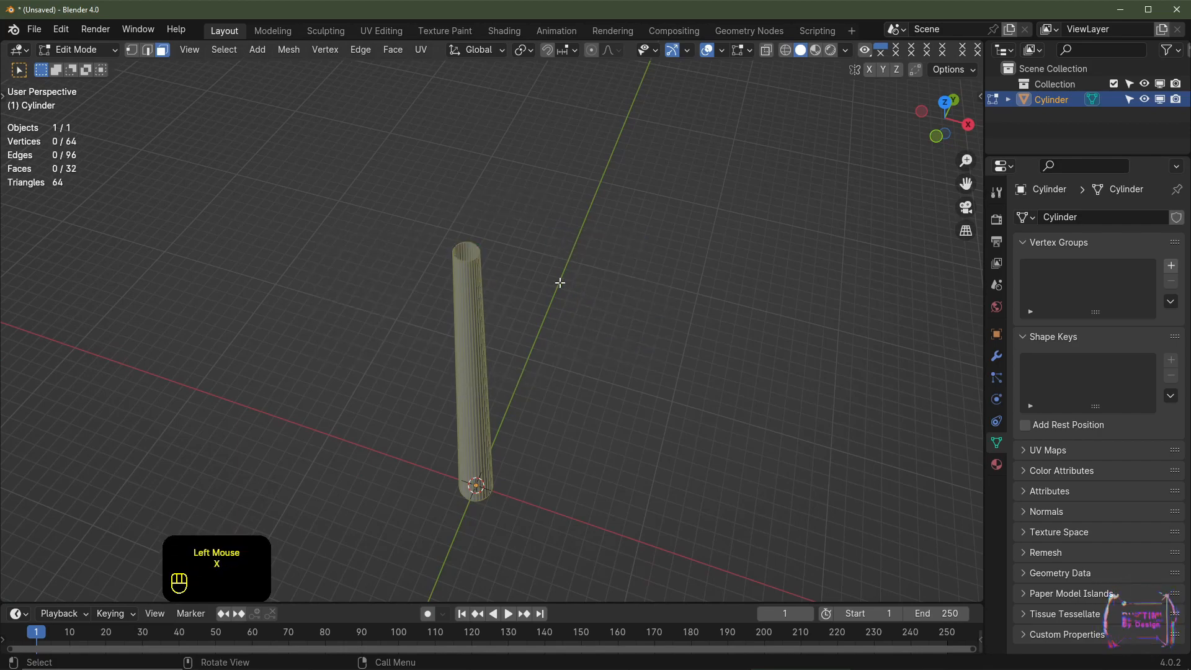
Return to Object Mode and shade the tapered tube smooth
middle_click_drag(560, 283, 611, 285)
key("Tab")
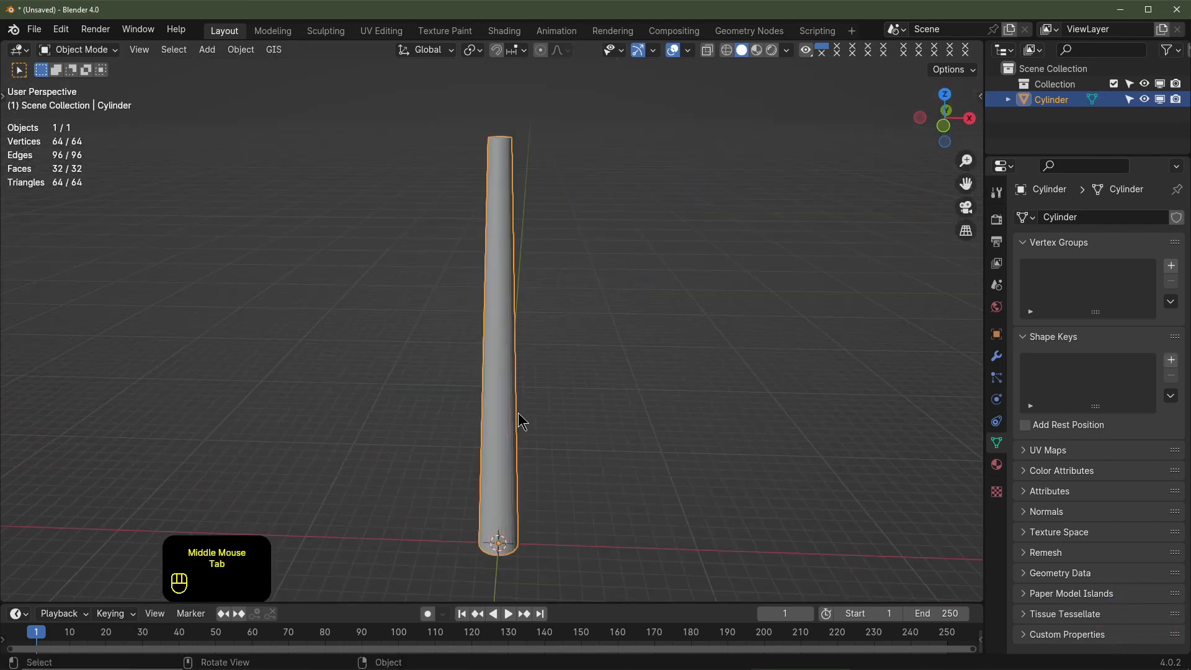
middle_click_drag(519, 414, 519, 387, "shift")
key("z")
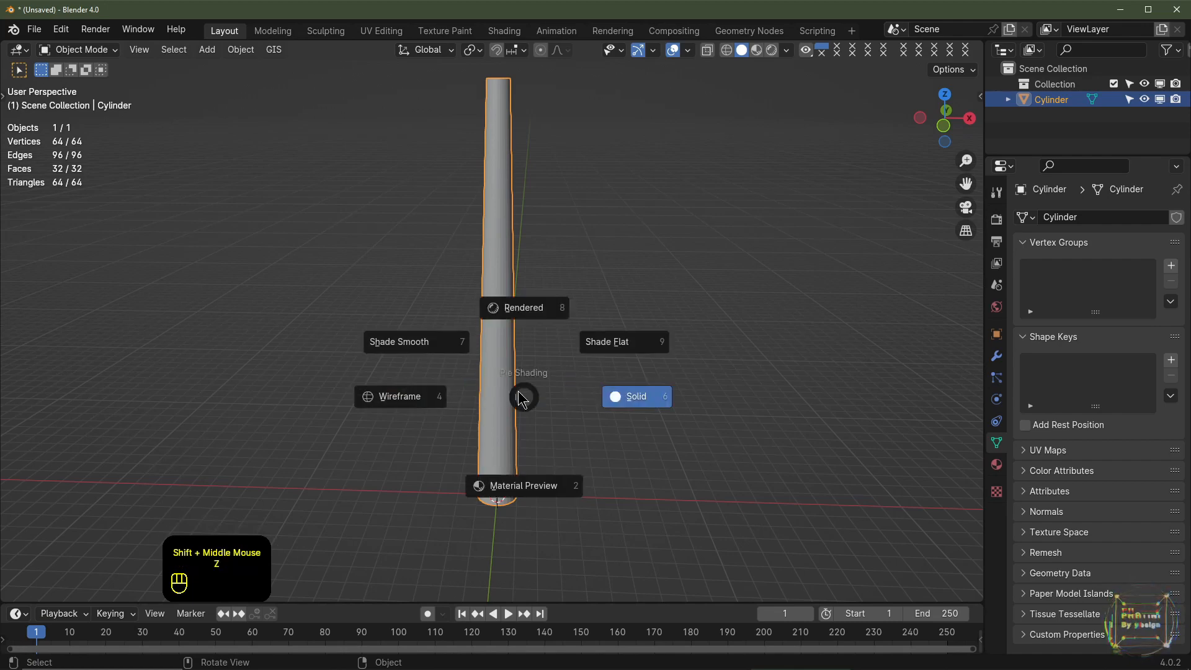
left_click(430, 343)
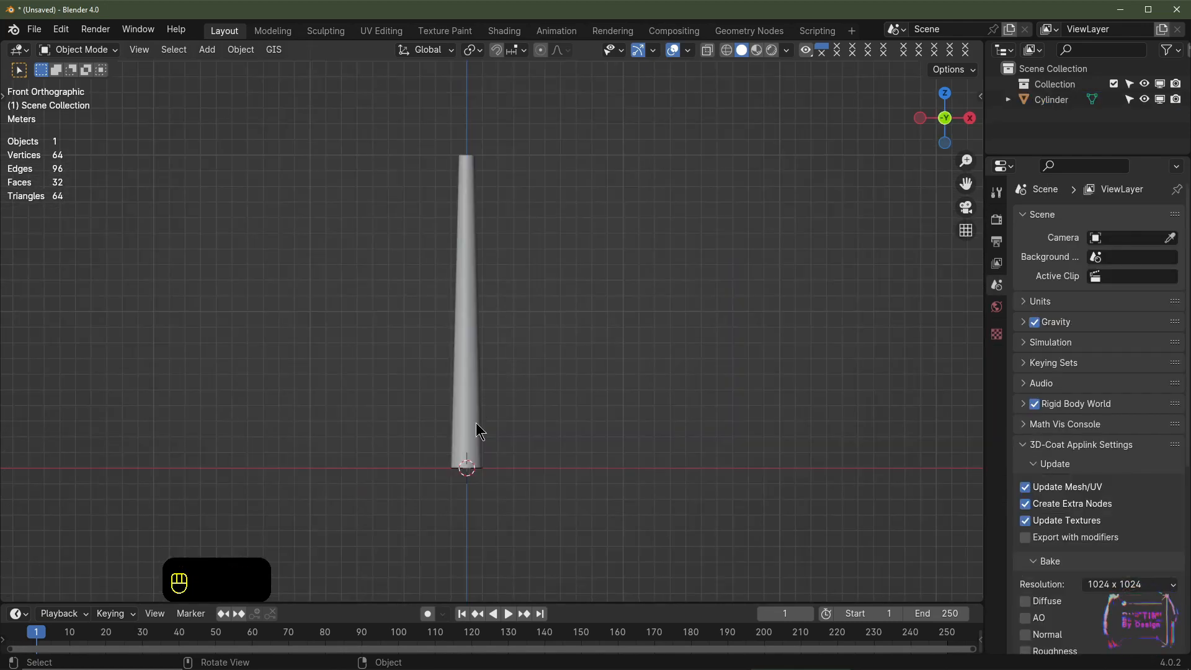
Add a new cylinder mesh at the tube's base and rotate it 90° about the X axis
key("shift+a")
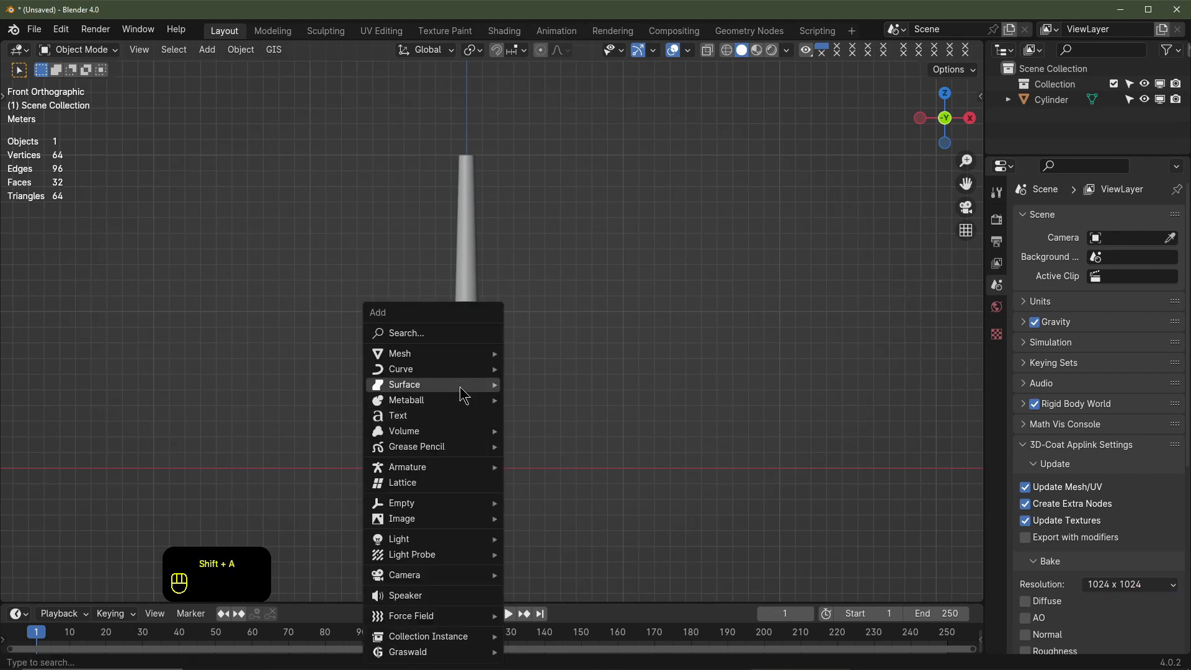
mouse_move(439, 352)
scroll(588, 157, "up", 5)
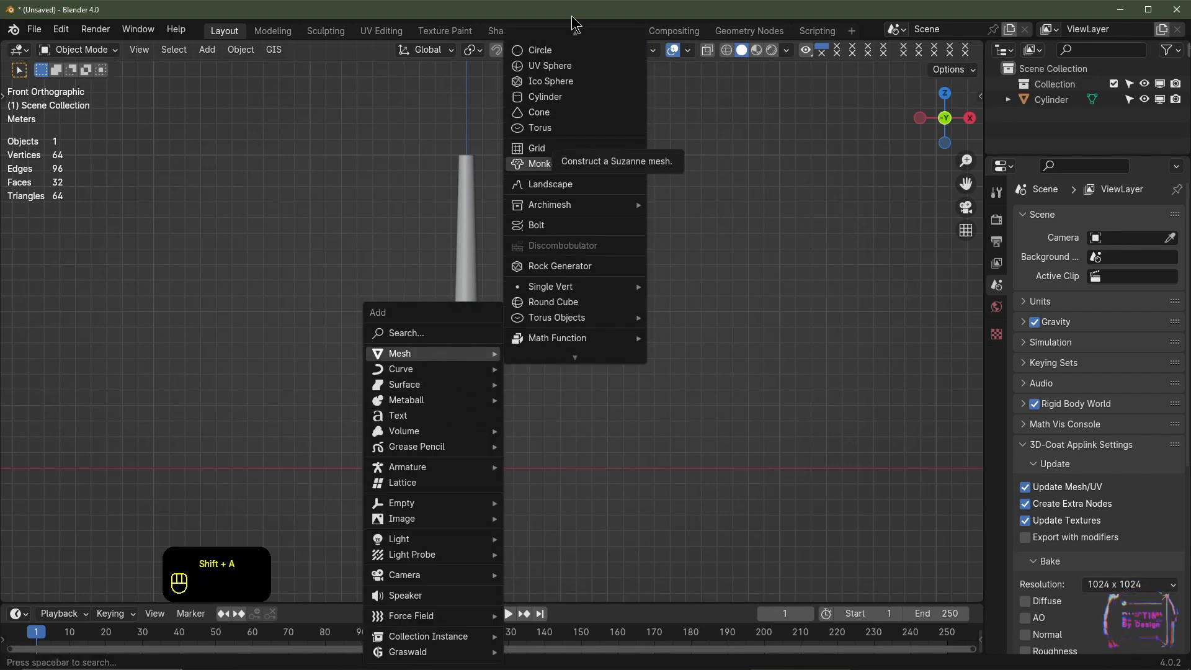
left_click(566, 119)
type("r")
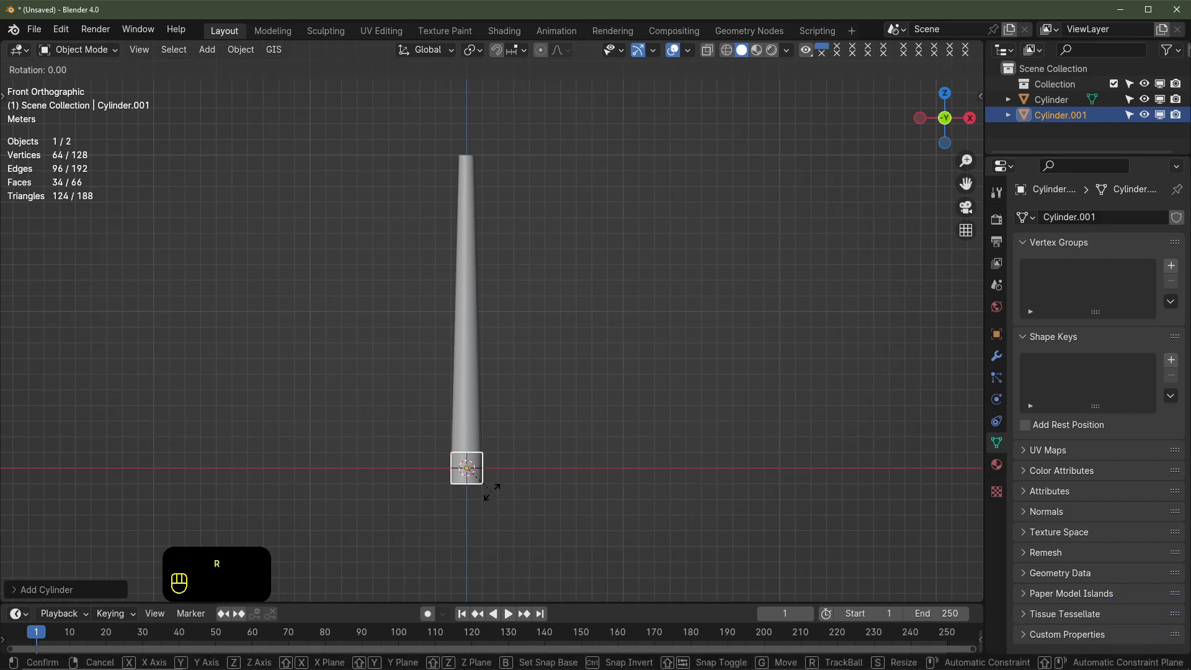
type("x")
type("90")
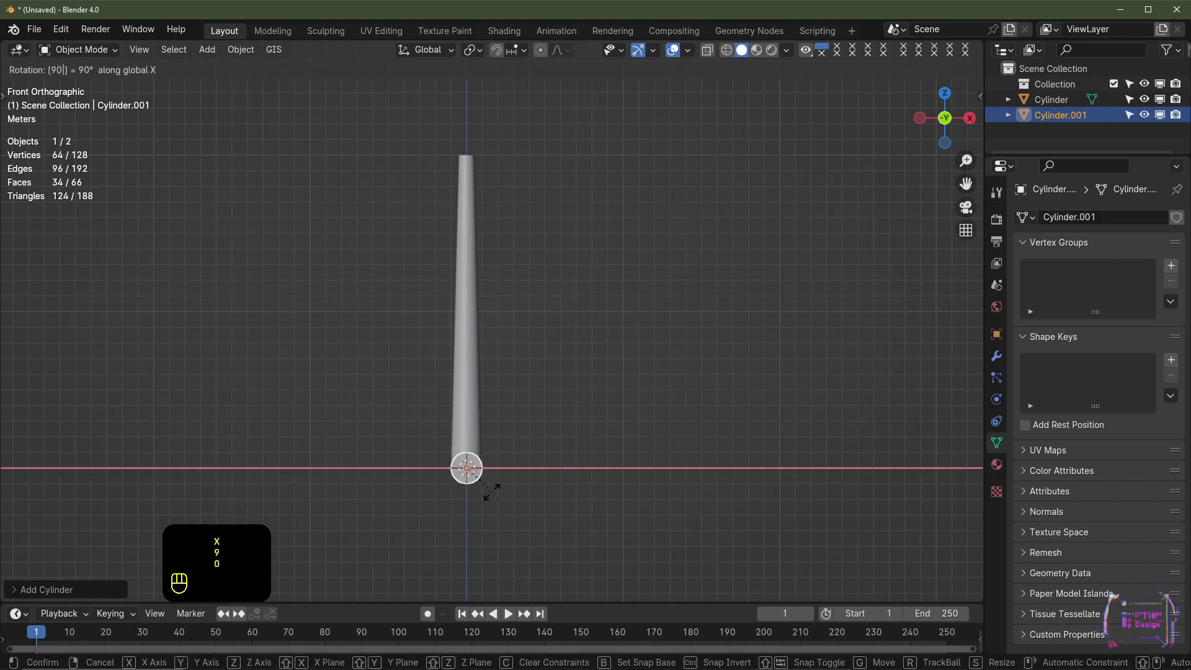
key("Return")
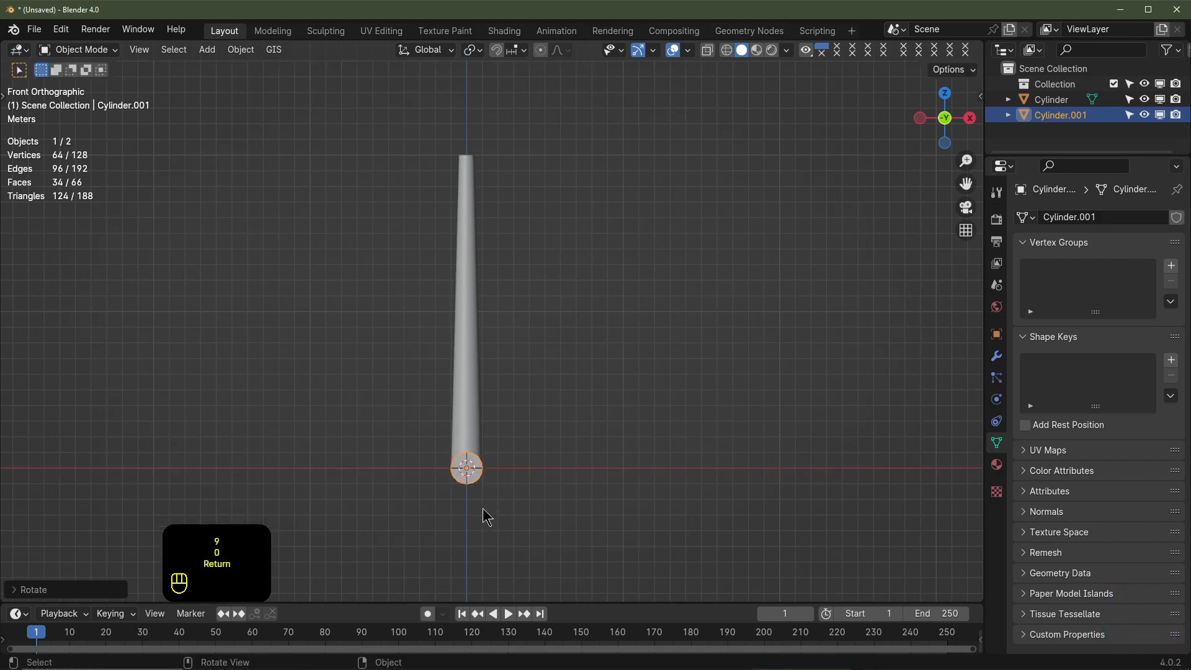
Move the new horizontal cylinder straight up along Z with snapping to the tube's narrow upper end
key("g")
key("z")
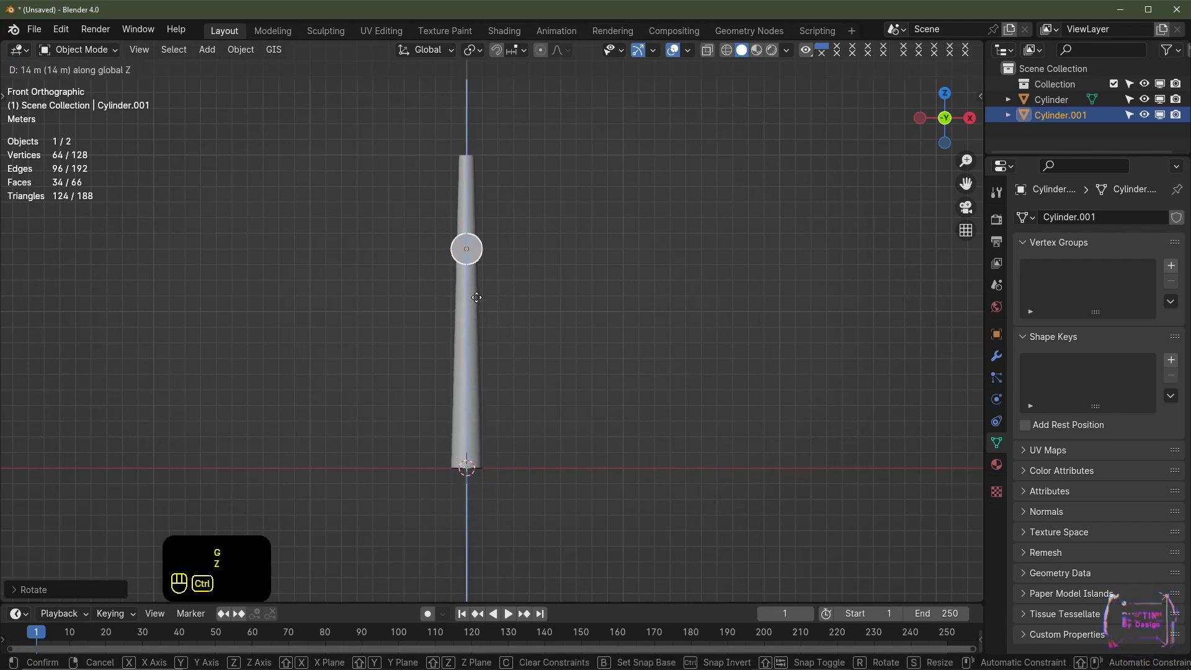
left_click(496, 207, "ctrl")
Scale the horizontal cylinder uniformly with snapping to about 0.6, working in the right orthographic view
middle_click_drag(537, 199, 542, 394, "shift")
key("KP_3")
scroll(527, 273, "up", 3)
scroll(534, 321, "up", 1)
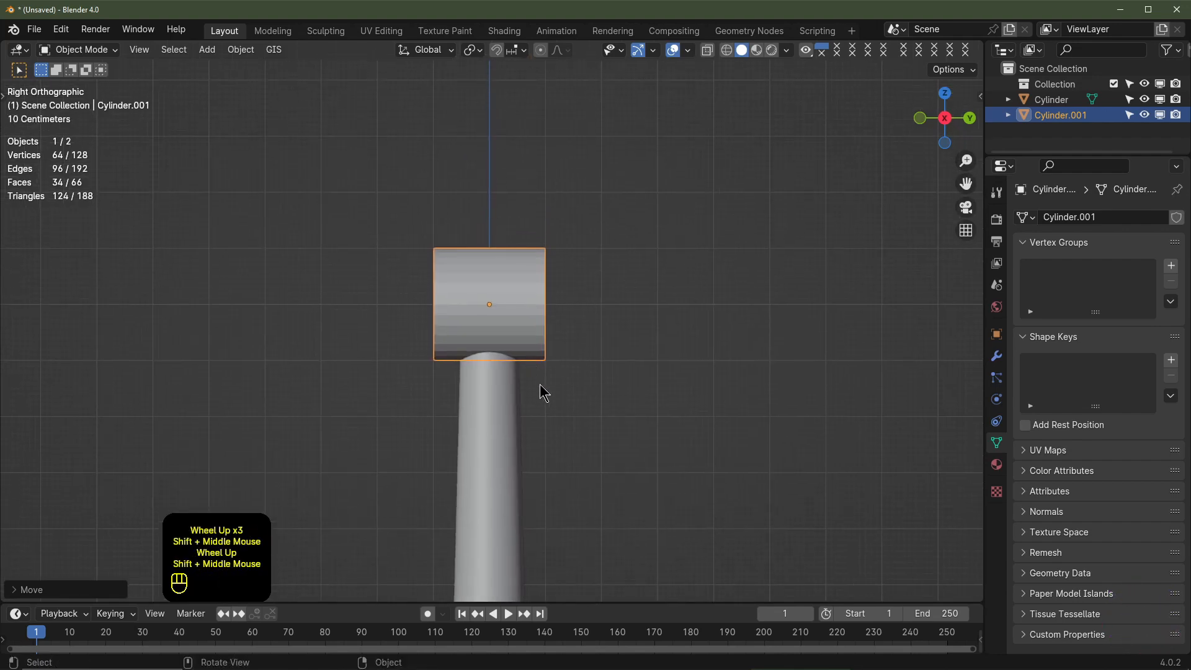
key("s")
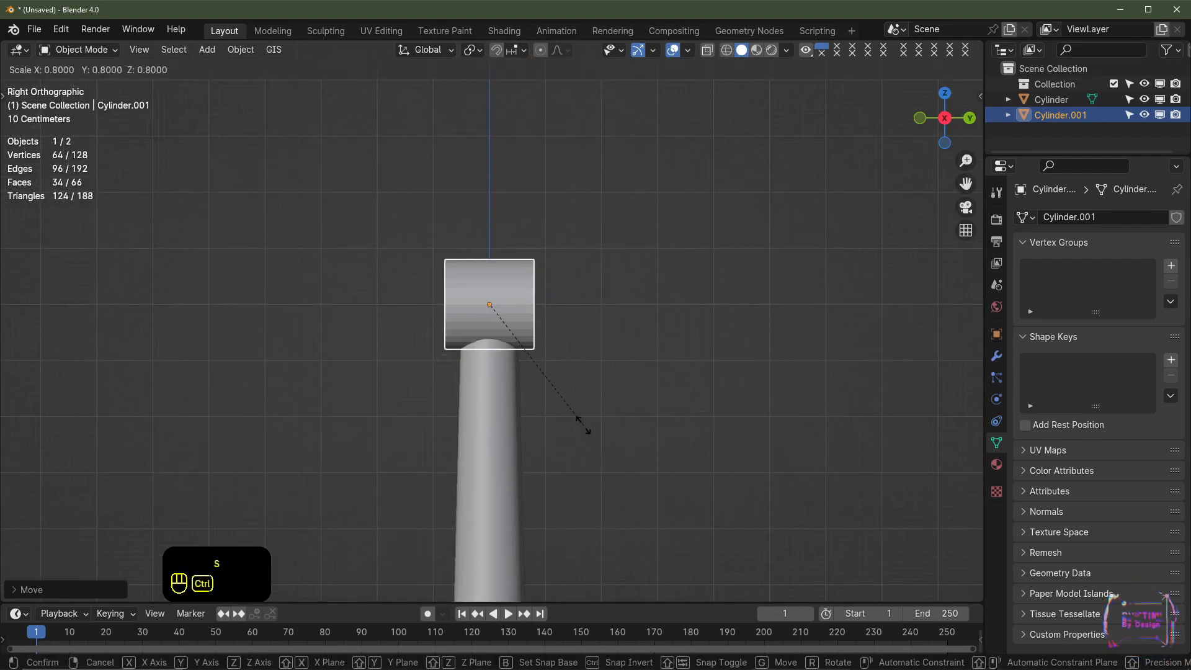
left_click(565, 406, "ctrl")
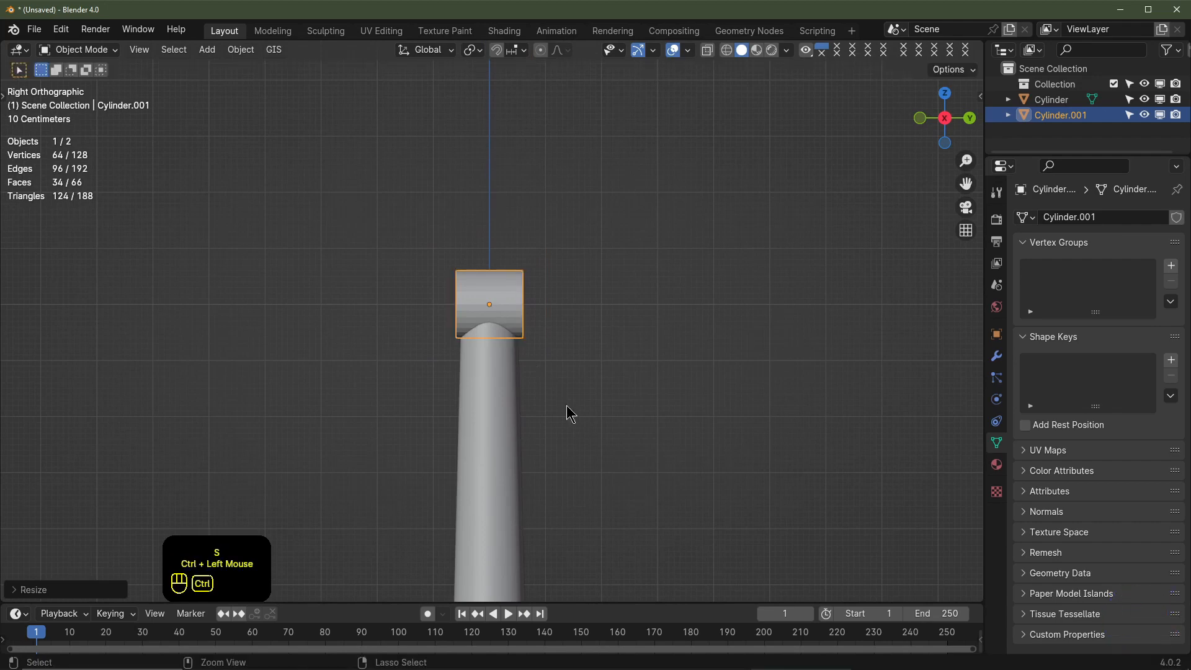
scroll(528, 361, "down", 5)
scroll(528, 361, "up", 5)
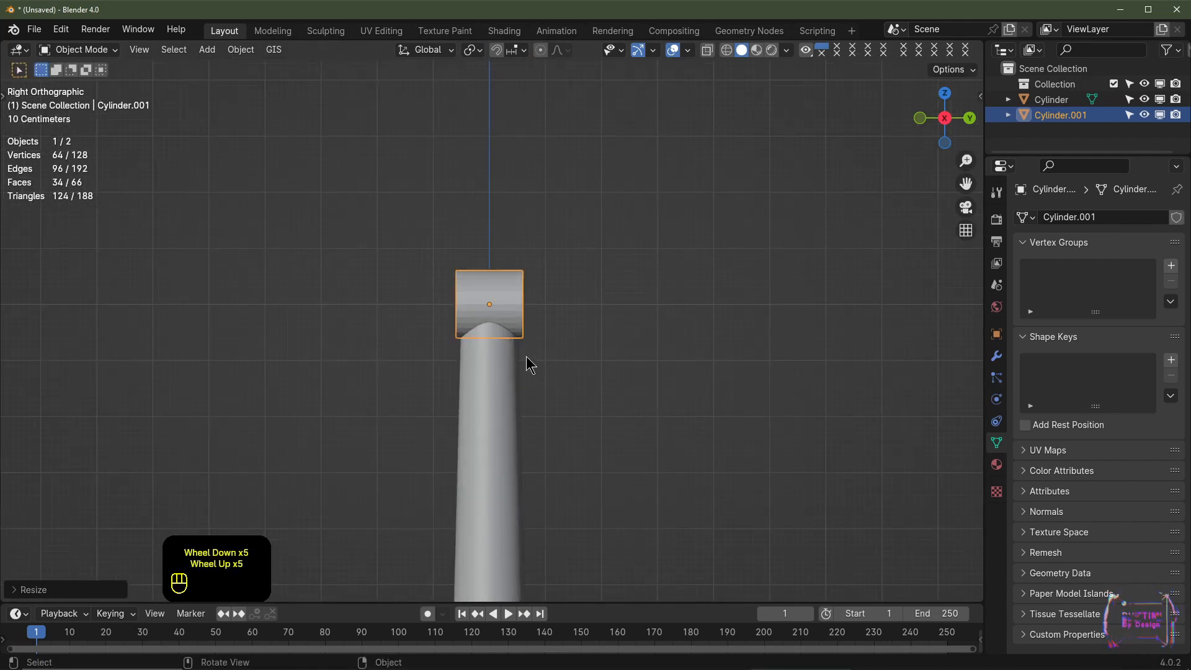
Stretch the horizontal cylinder by a factor of 3 along Y, and apply its object transform
key("s")
key("y")
key("3")
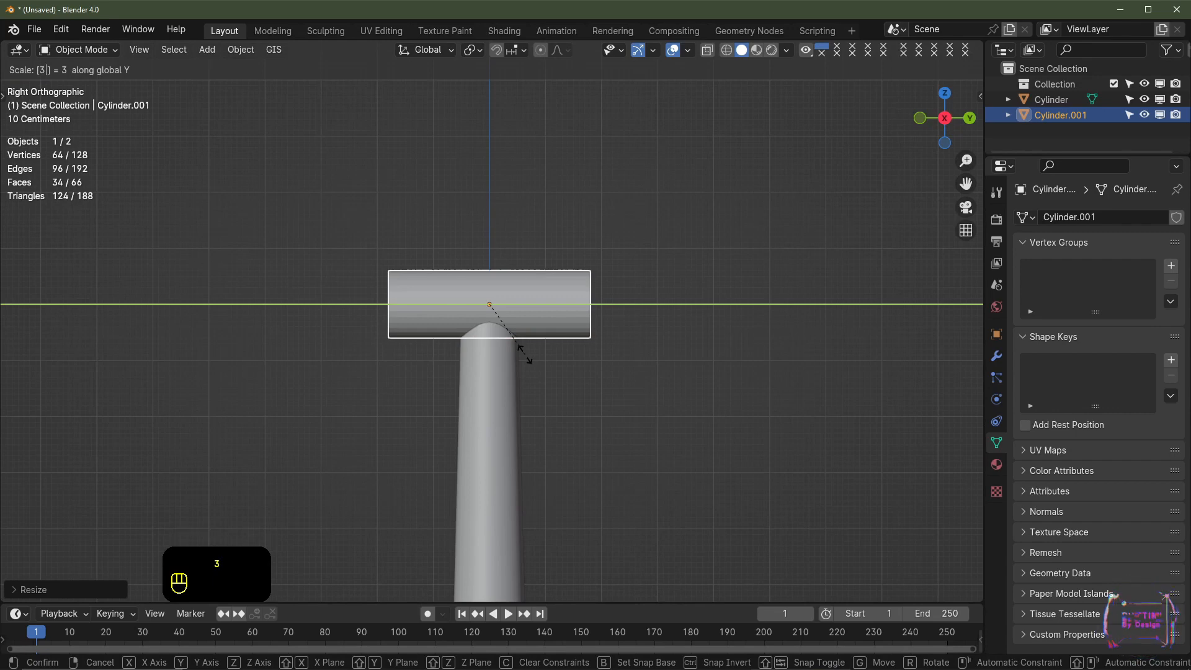
key("Return")
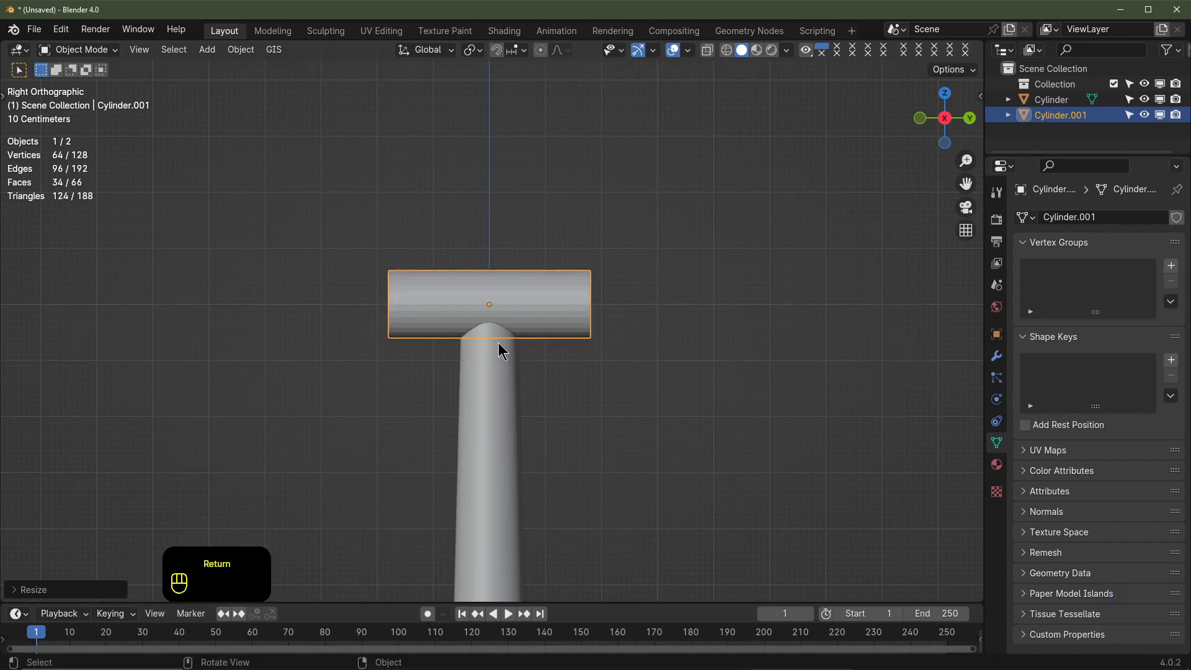
key("ctrl+a")
left_click(551, 297)
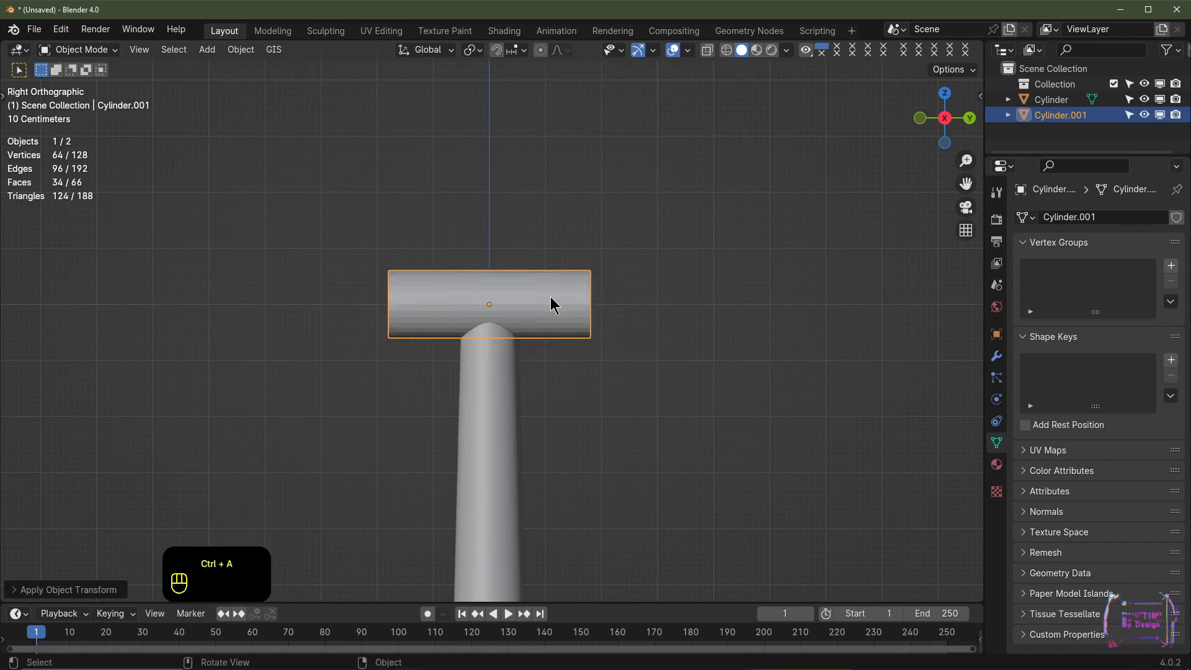
In Edit Mode, add two evenly spaced loop cuts around the horizontal cylinder, left centred without sliding
key("KP_3")
scroll(459, 350, "up", 1)
key("Tab")
scroll(464, 336, "up", 2)
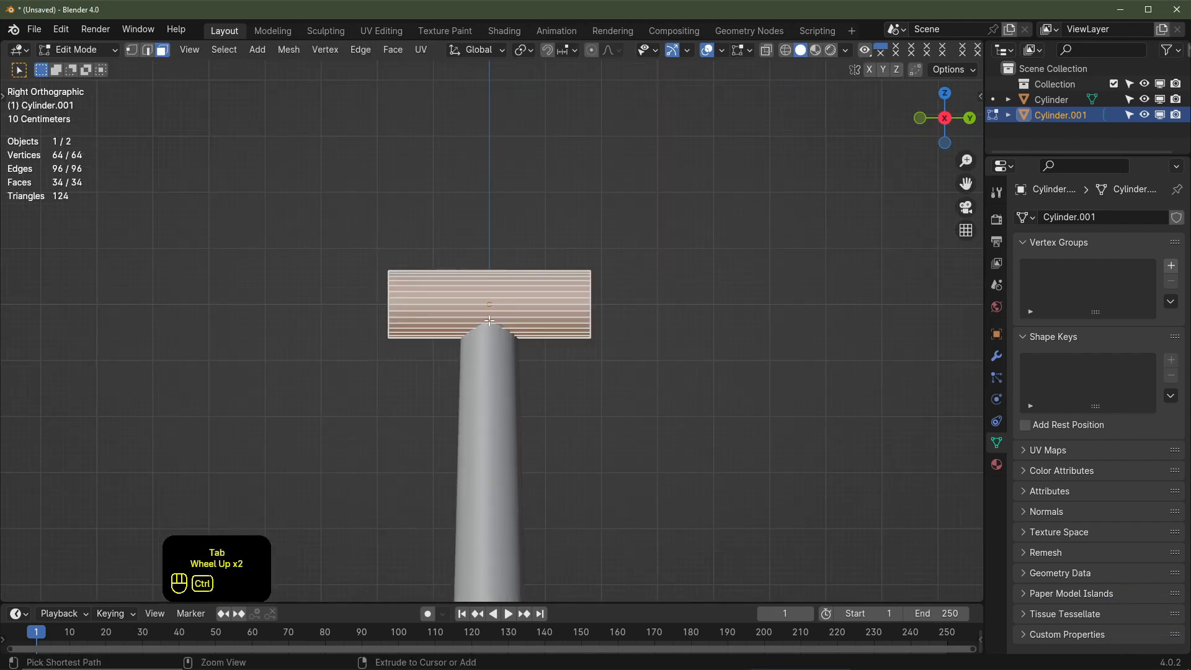
key("ctrl+r")
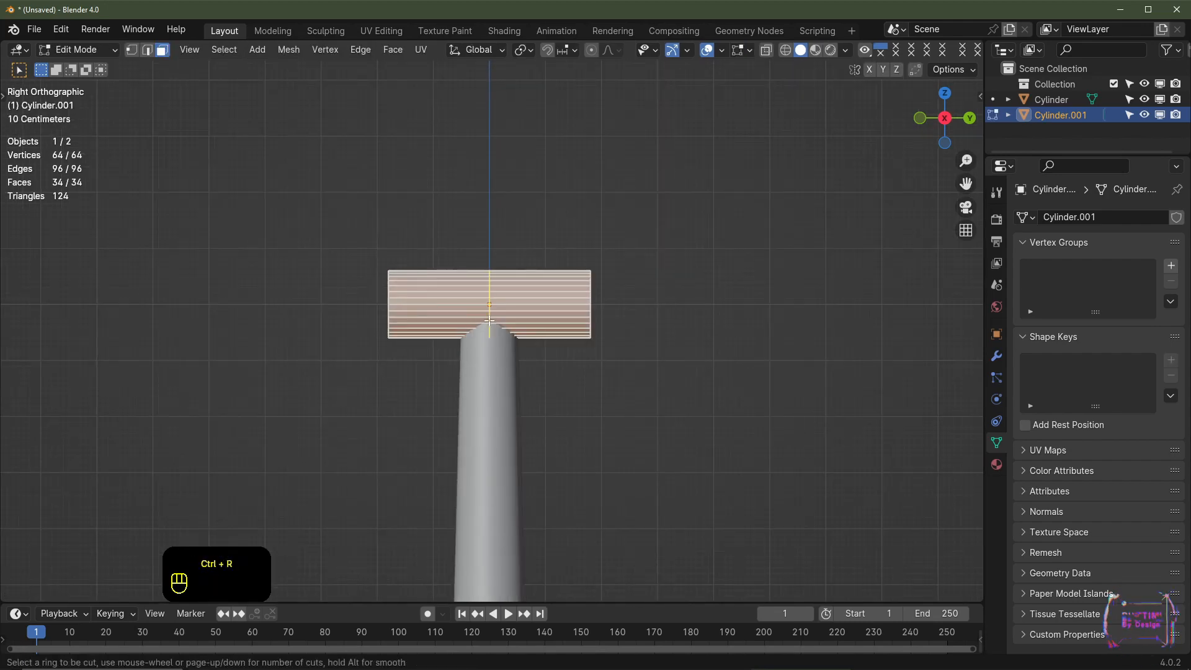
scroll(490, 321, "up", 1)
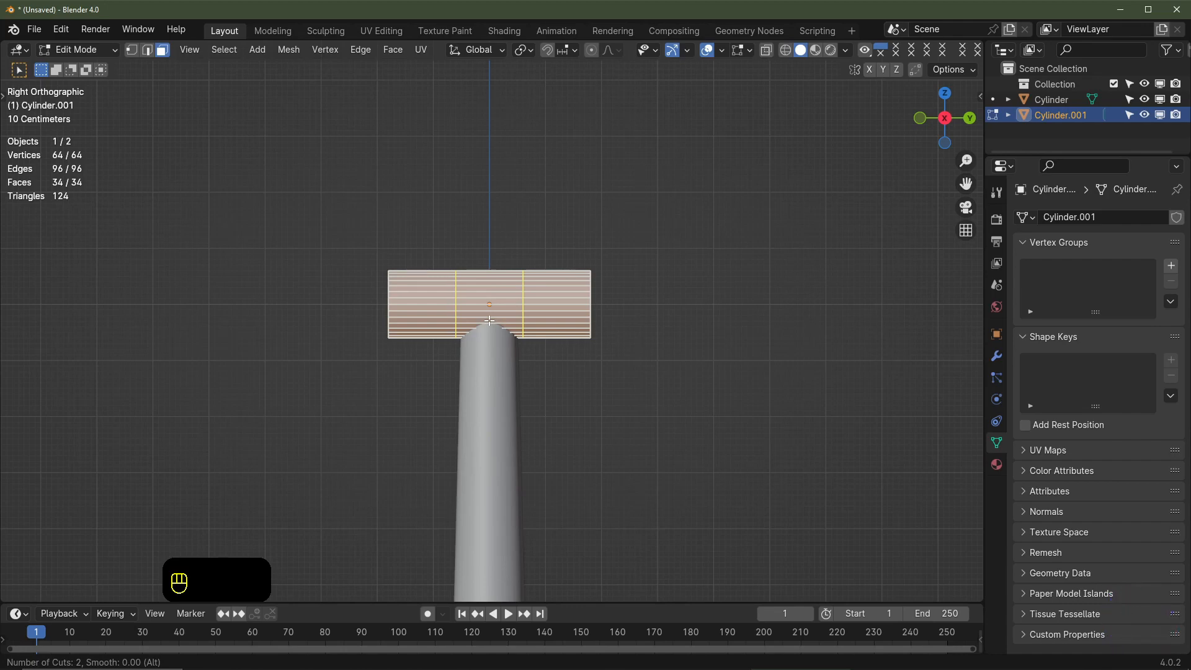
right_click(490, 320)
scroll(594, 371, "up", 2)
Select the horizontal cylinder's +Y end face and scale it with snapping to about 0.5 to taper that end
middle_click_drag(594, 370, 618, 323)
key("3")
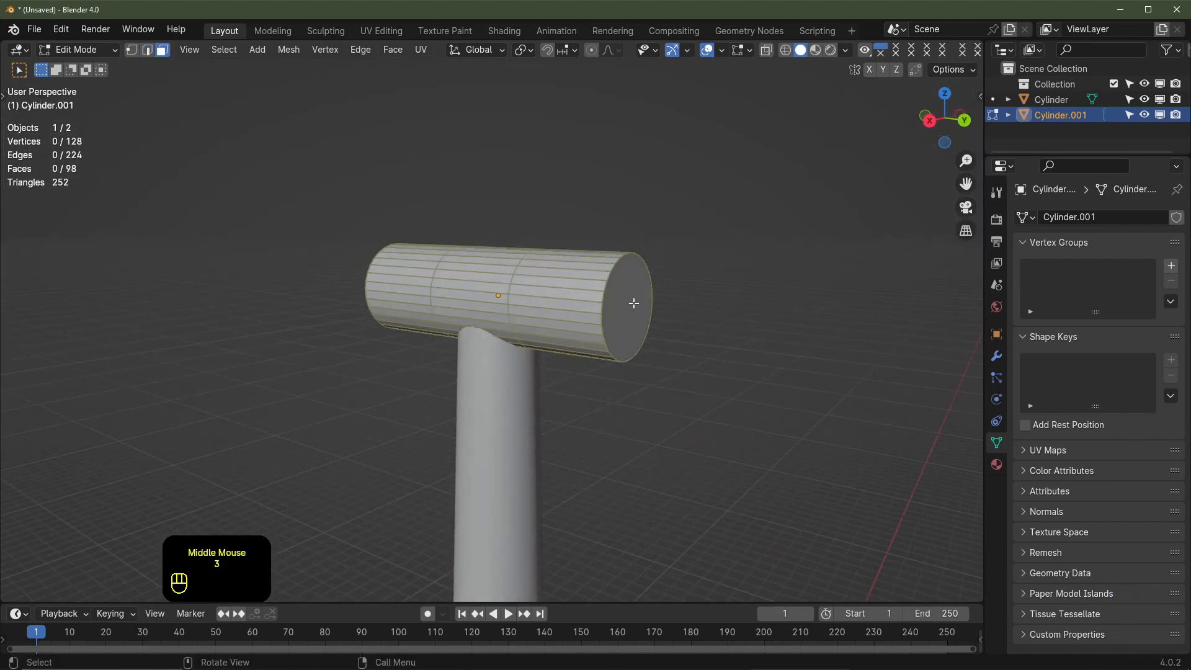
left_click(629, 313)
key("s")
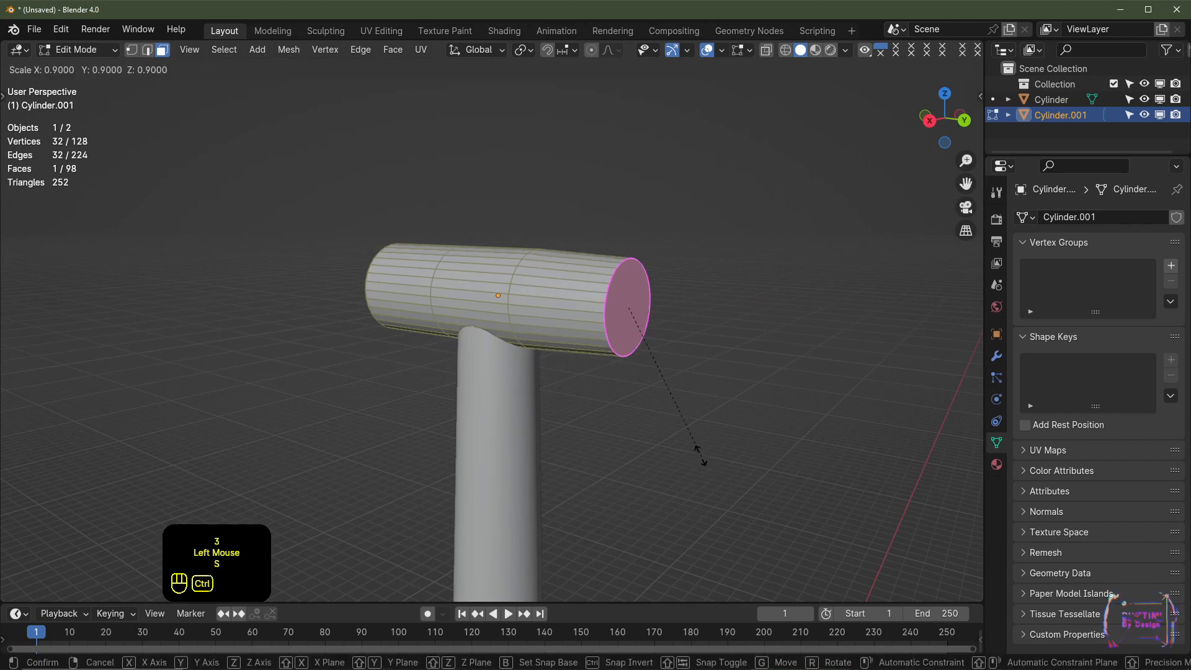
left_click(663, 404)
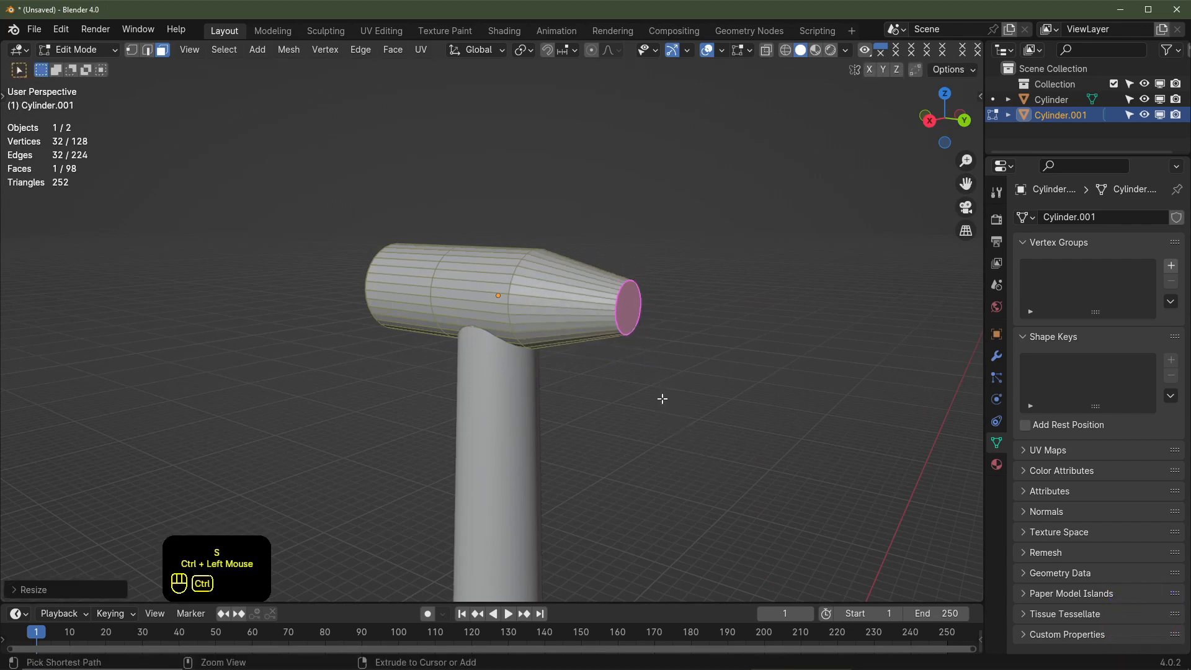
Inset the narrowed end face to leave a ring, and delete the inner face
scroll(645, 393, "up", 2)
middle_click_drag(662, 399, 722, 400)
key("i")
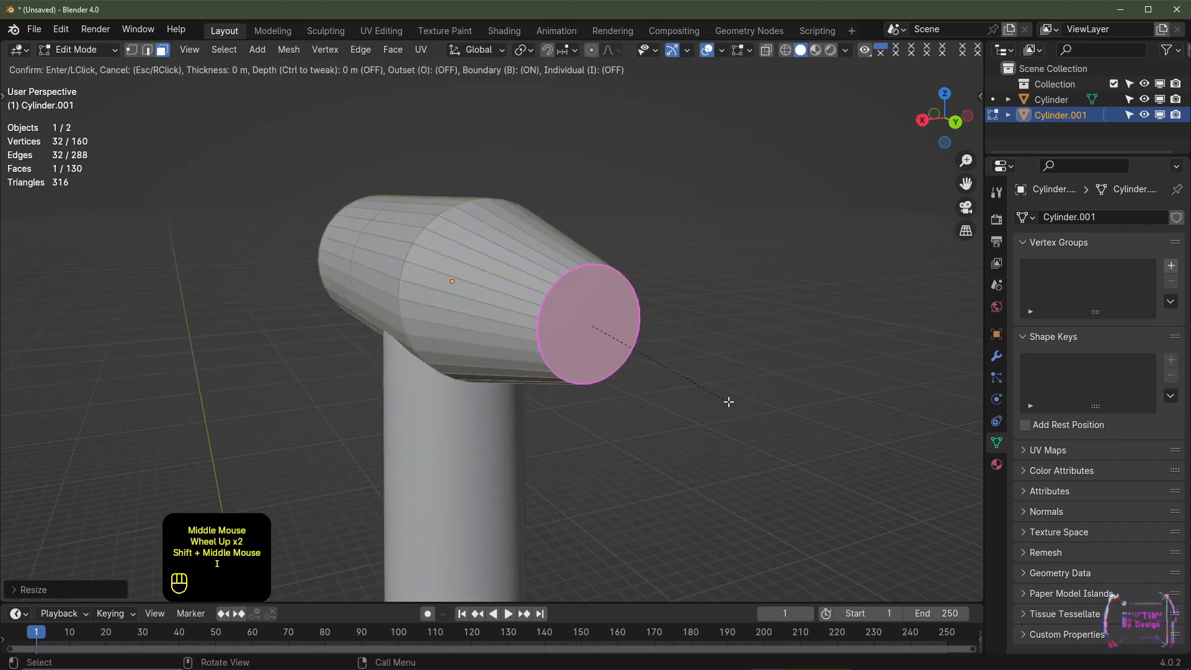
left_click(659, 389)
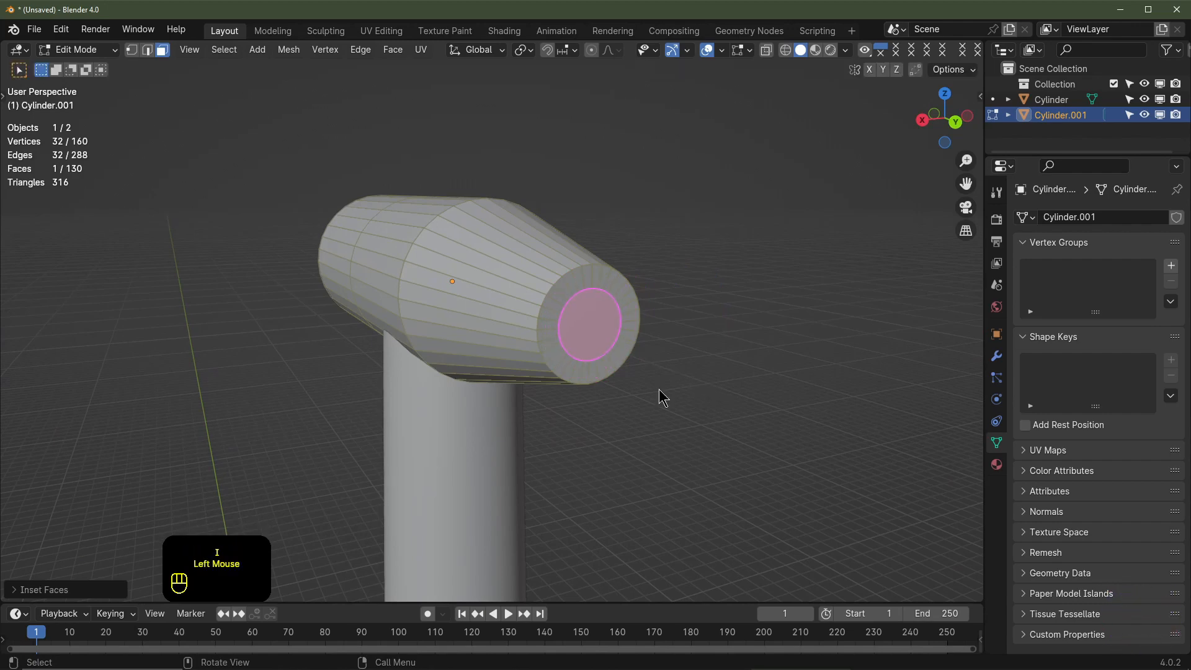
key("x")
left_click(747, 347)
Select the vertex loop around the hole in the narrowed end and close it with Grid Fill
scroll(615, 358, "up", 1)
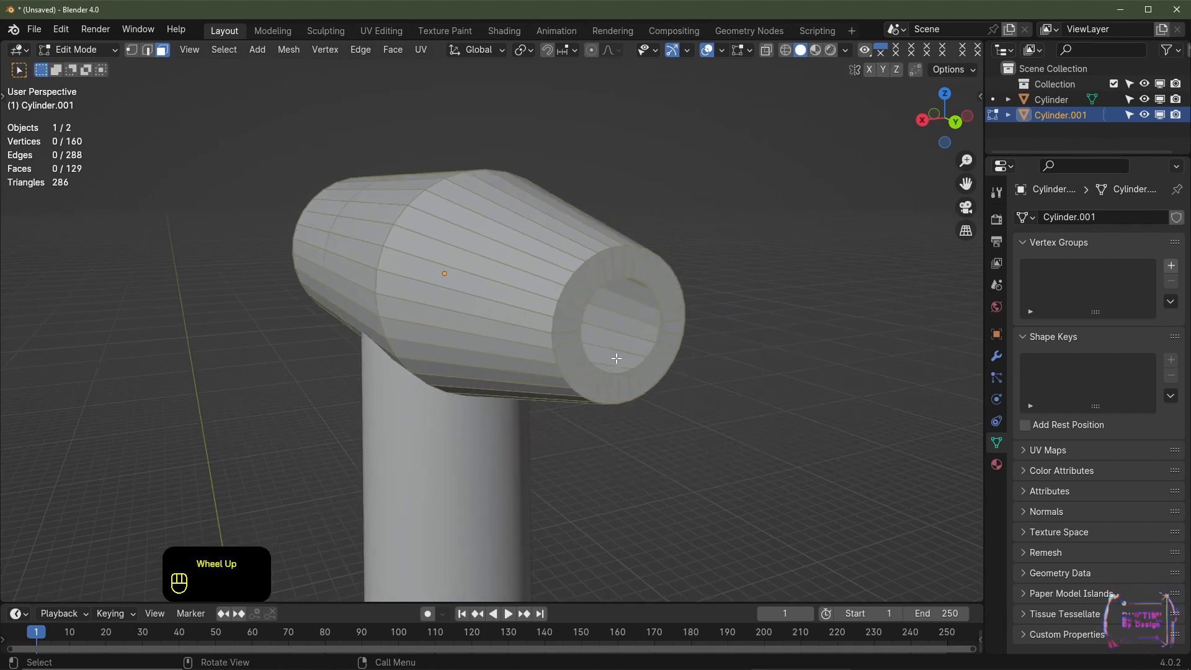
key("1")
scroll(659, 346, "up", 1)
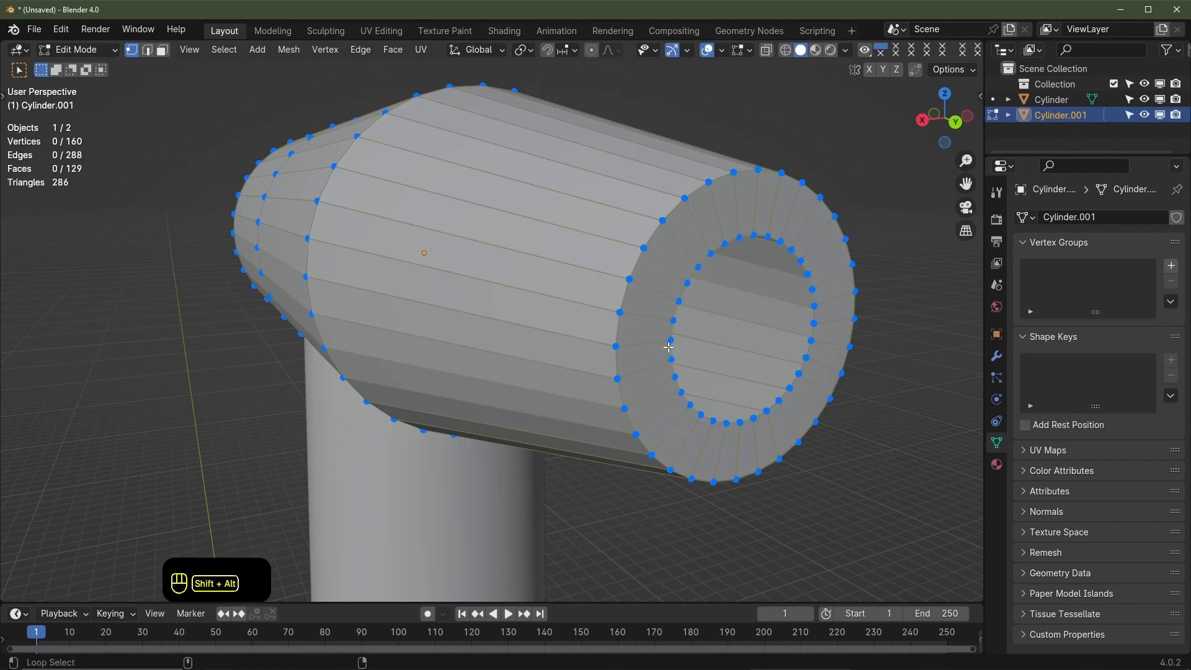
left_click(668, 346, "alt+shift")
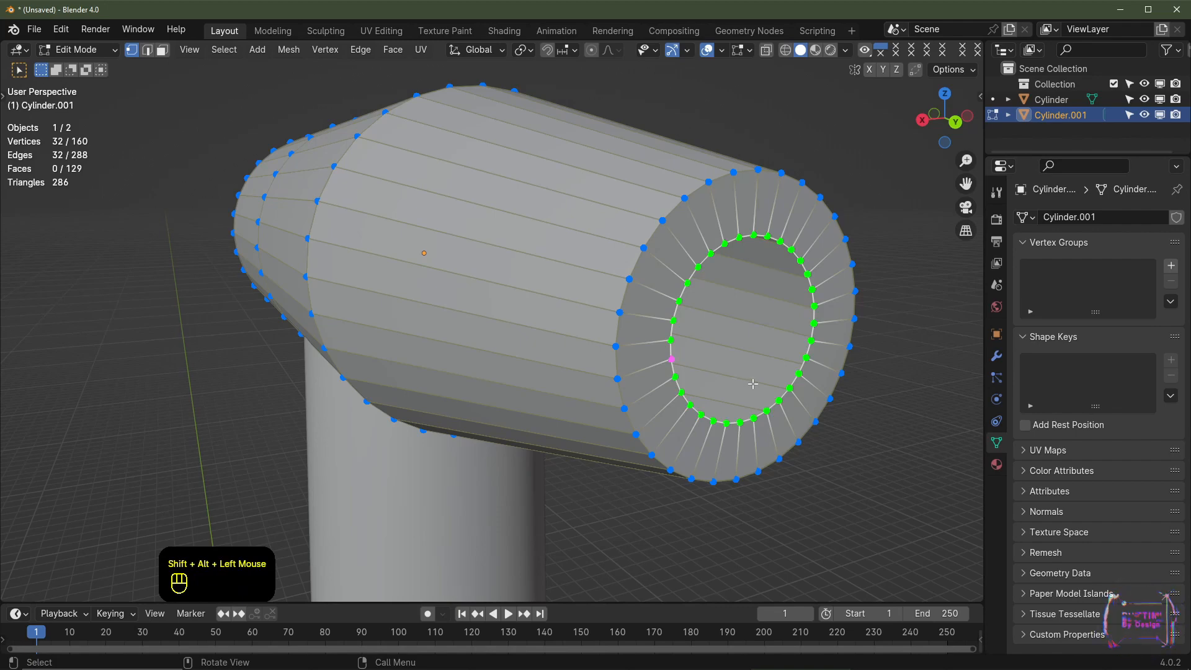
key("ctrl+f")
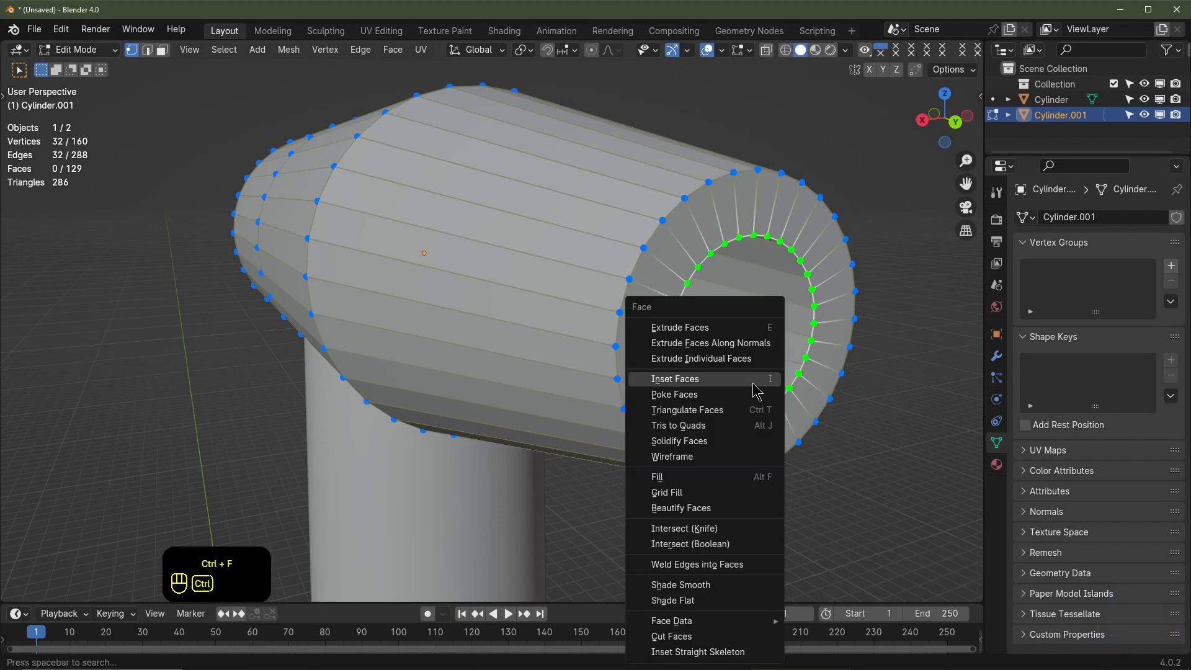
left_click(670, 492)
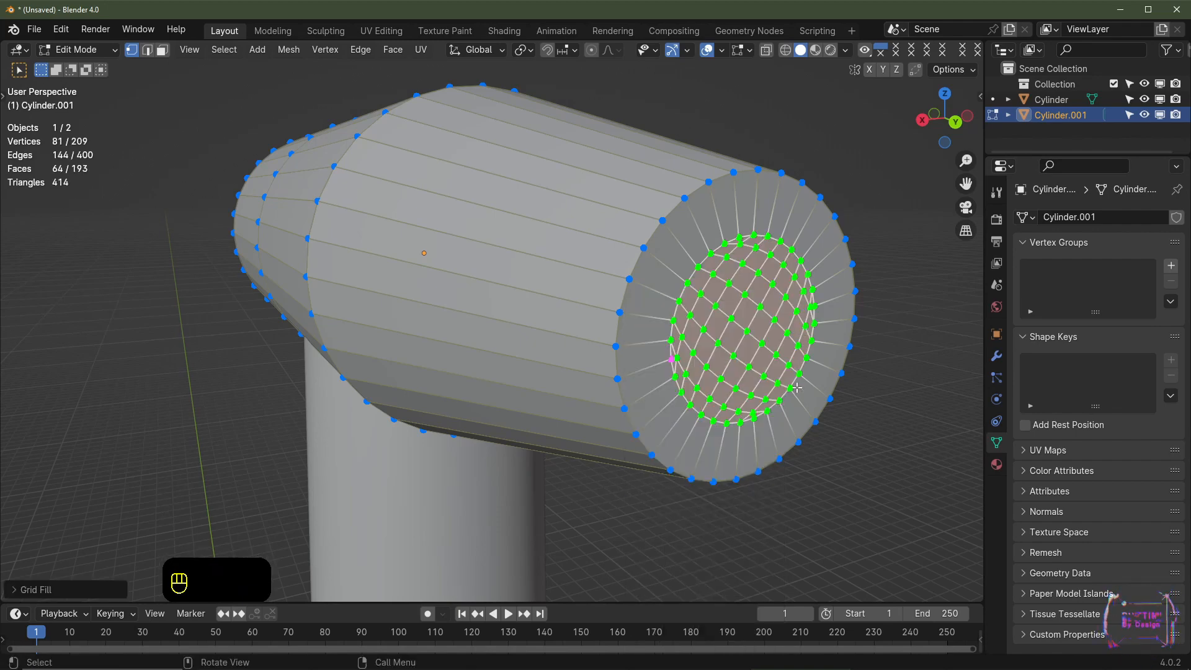
Set the Grid Fill offset to -3 so the grid aligns horizontally and vertically
middle_click_drag(806, 385, 770, 402)
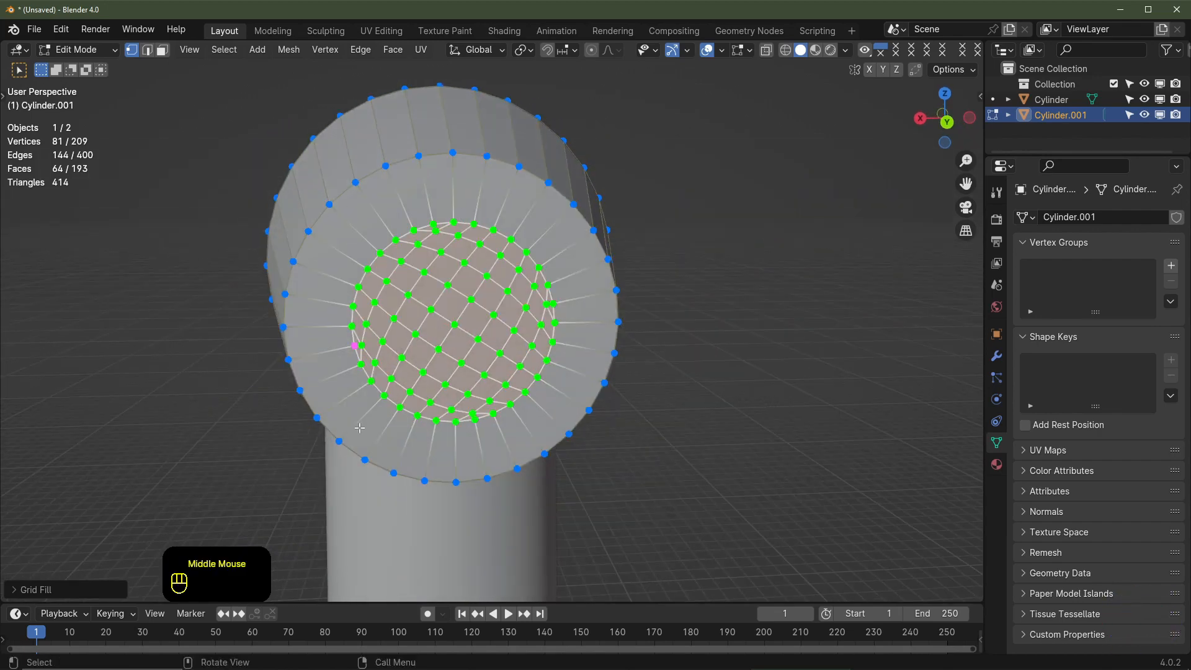
left_click(24, 591)
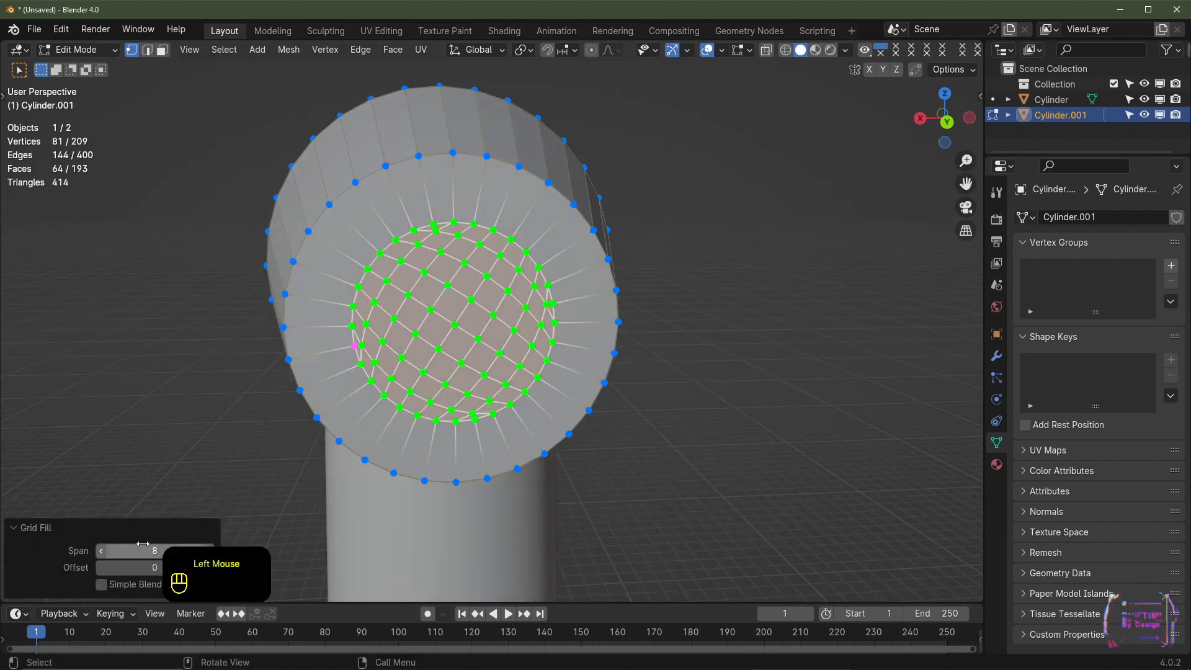
left_click(68, 571)
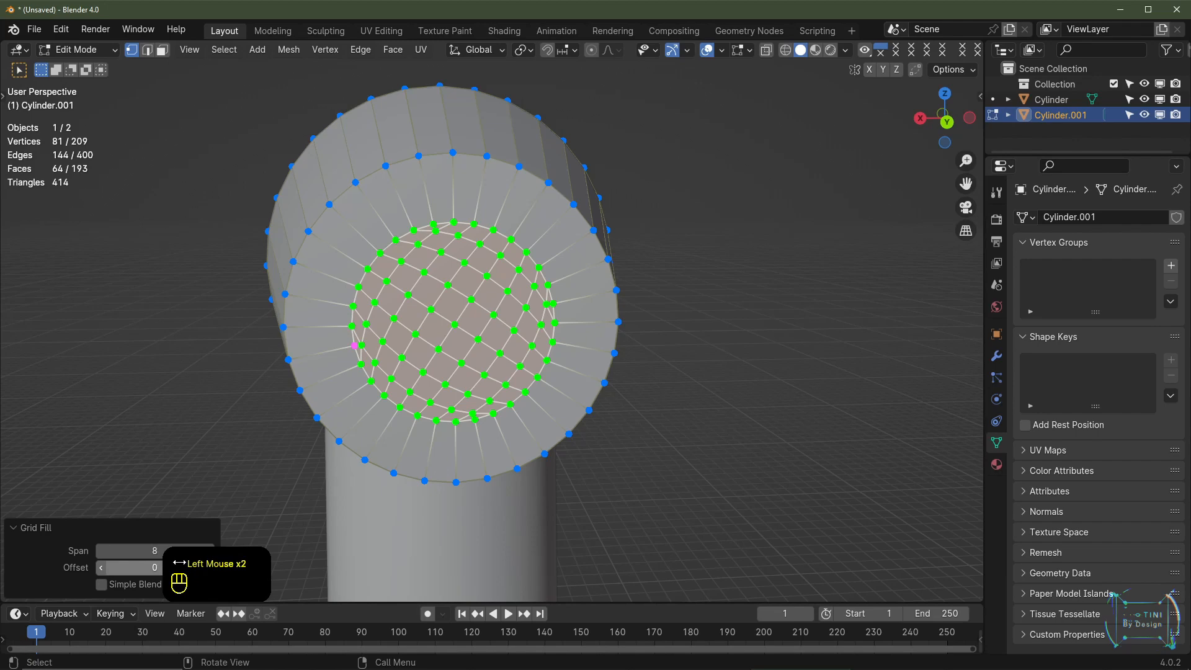
left_click(101, 567)
left_click(101, 567)
left_click(101, 567)
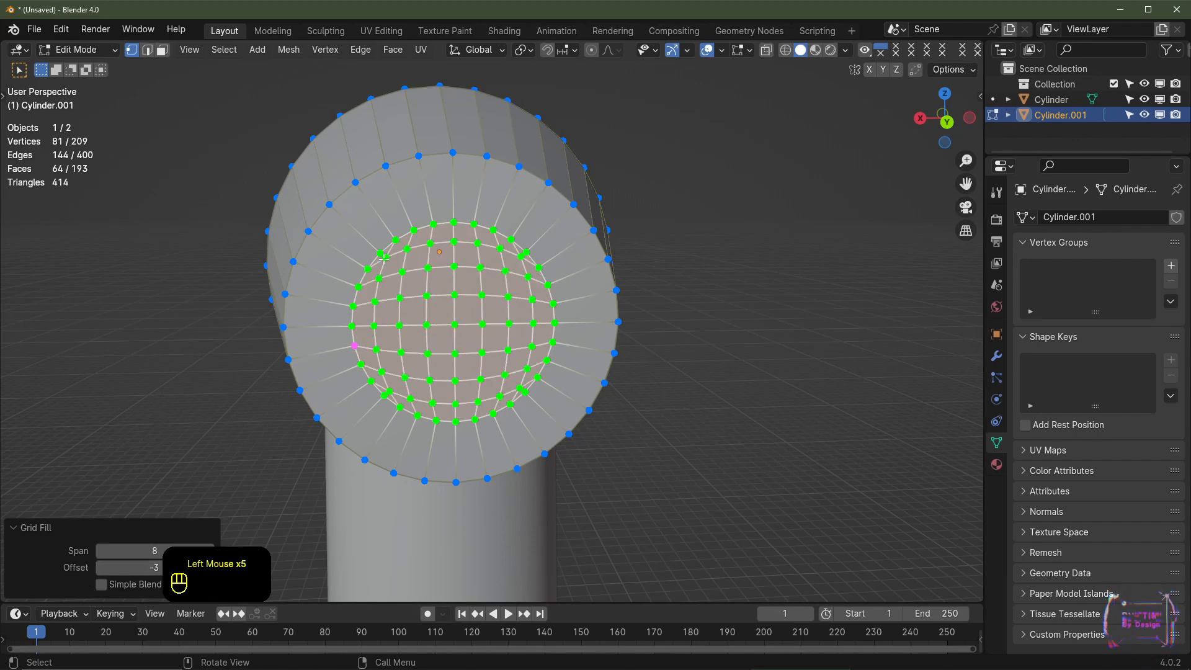
Select the head cylinder's flat -Y end face and move it 0.3 m along Y with snapping to shorten the head
middle_click_drag(366, 375, 502, 389)
scroll(293, 359, "down", 4)
key("3")
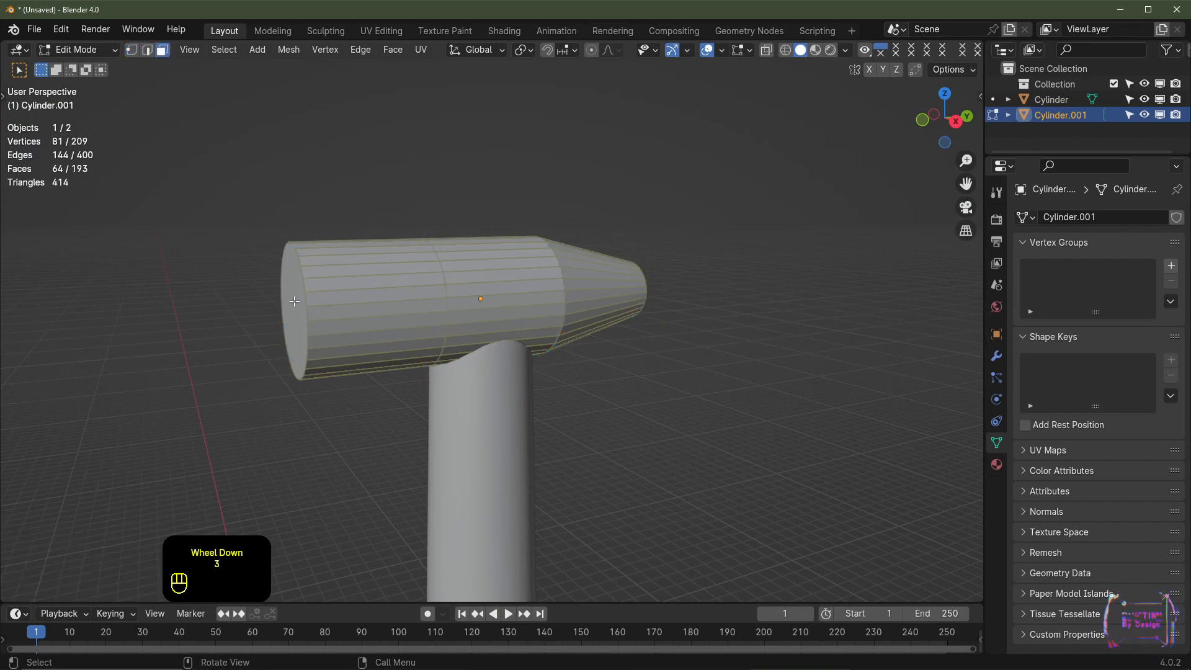
left_click(314, 340)
scroll(330, 339, "down", 2)
scroll(329, 340, "down", 1)
key("KP_3")
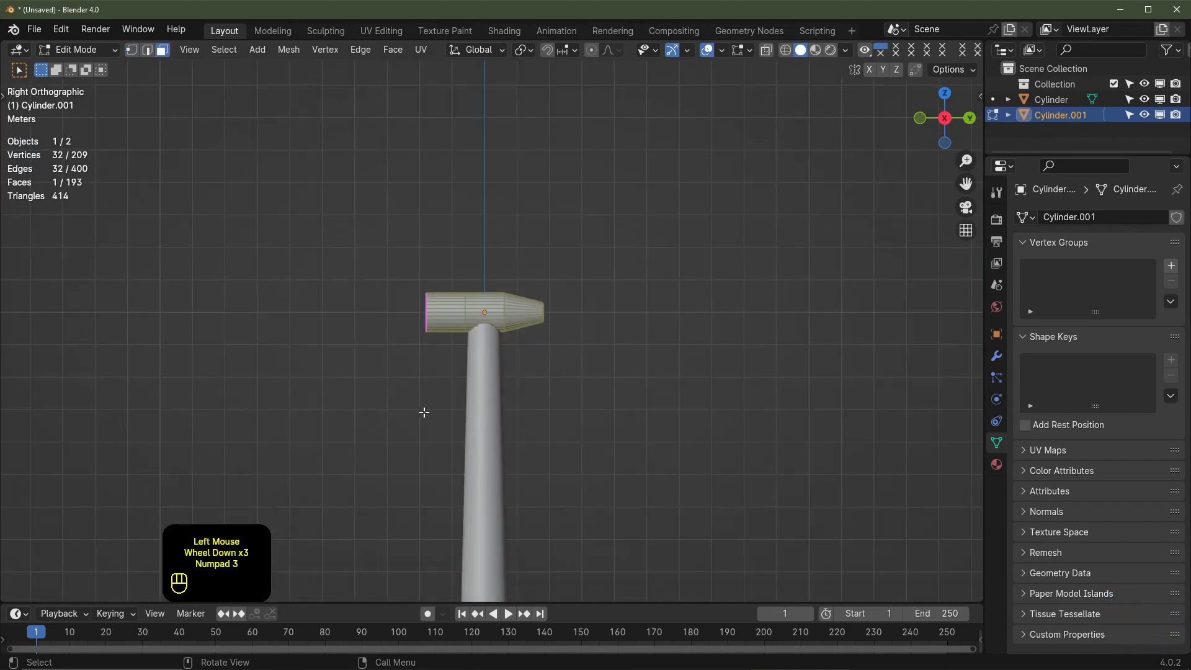
scroll(425, 412, "up", 2)
middle_click_drag(425, 403, 451, 311, "shift")
key("g")
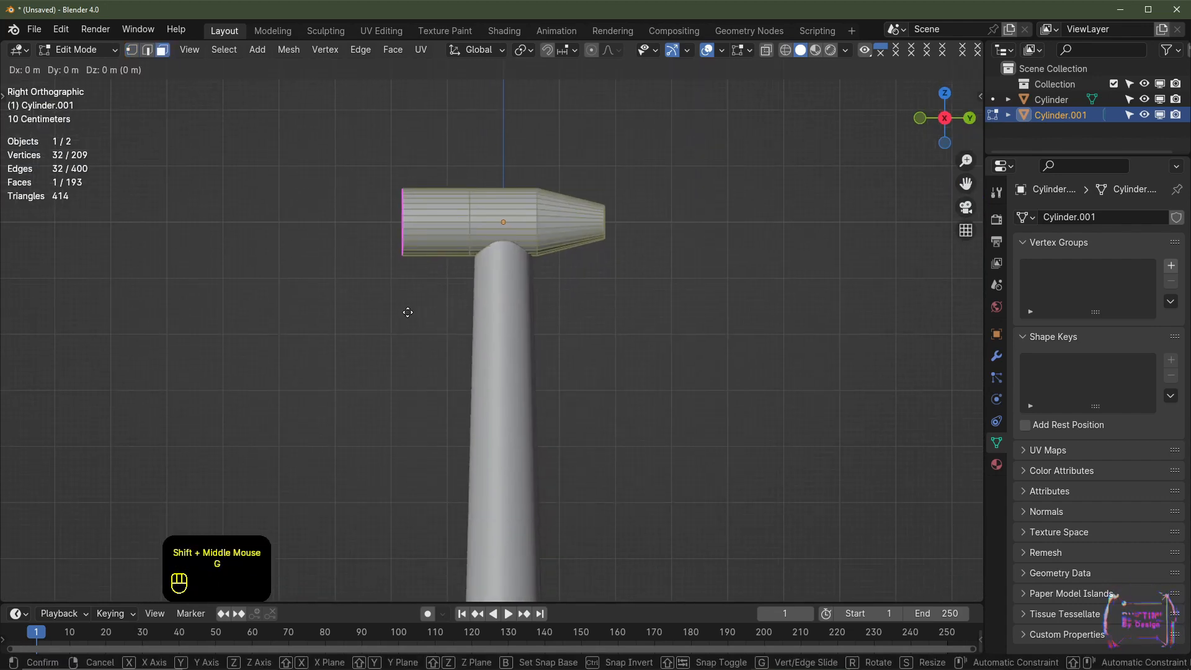
key("y")
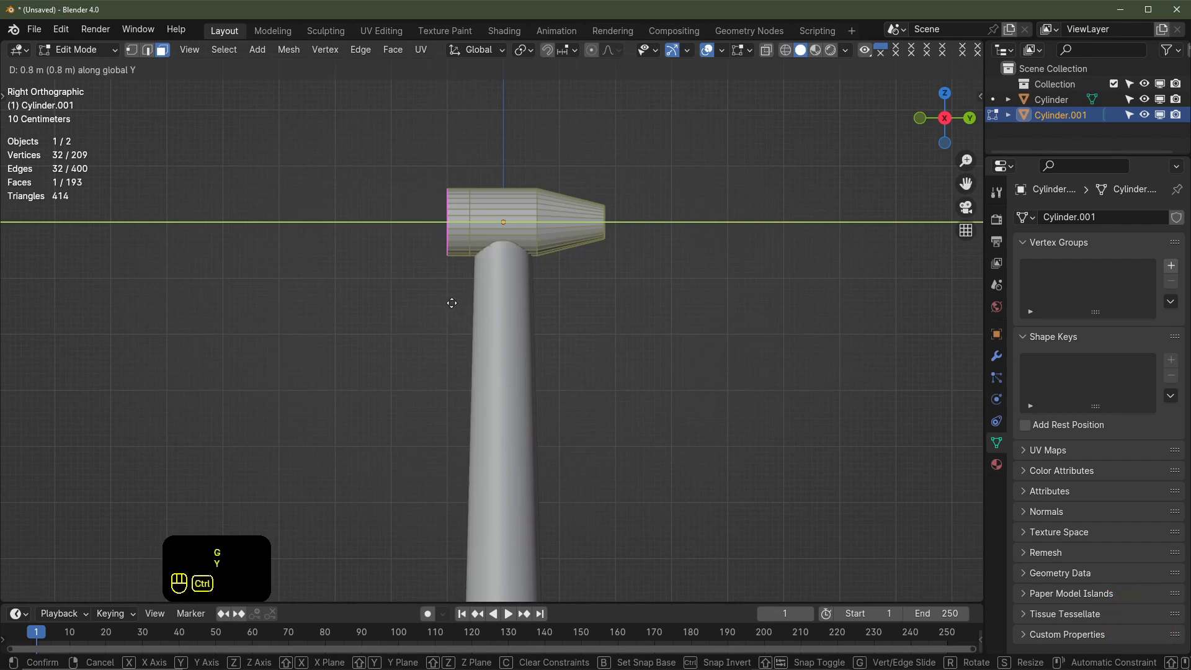
left_click(425, 303, "ctrl")
scroll(540, 322, "up", 3)
Inset the -Y end face by about 0.19 m and move the inner face -0.2 m along Y to bevel the end
middle_click_drag(425, 304, 496, 428)
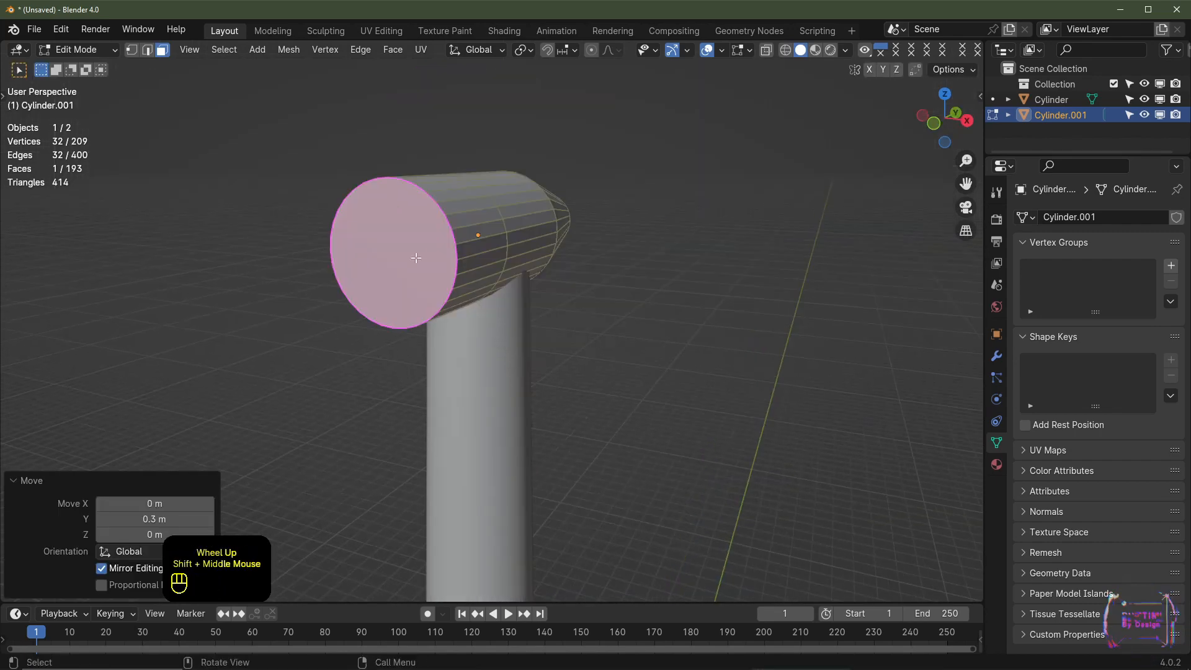
key("i")
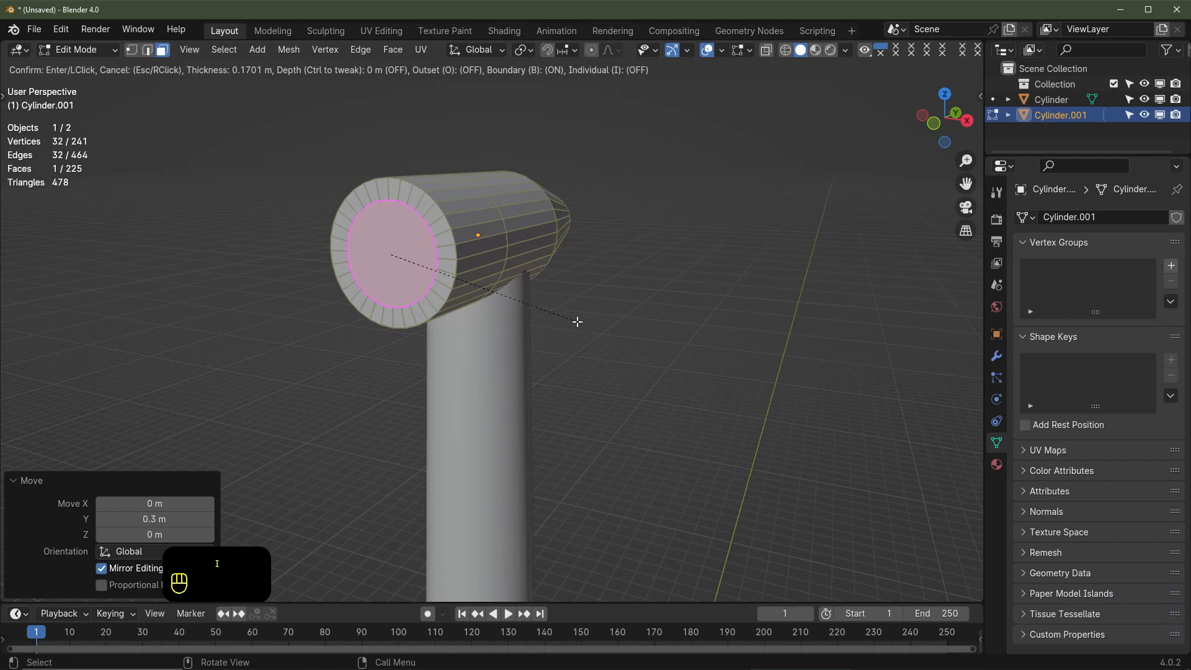
left_click(577, 321)
middle_click_drag(576, 321, 551, 327)
key("KP_3")
middle_click_drag(428, 326, 558, 357, "shift")
key("g")
key("y")
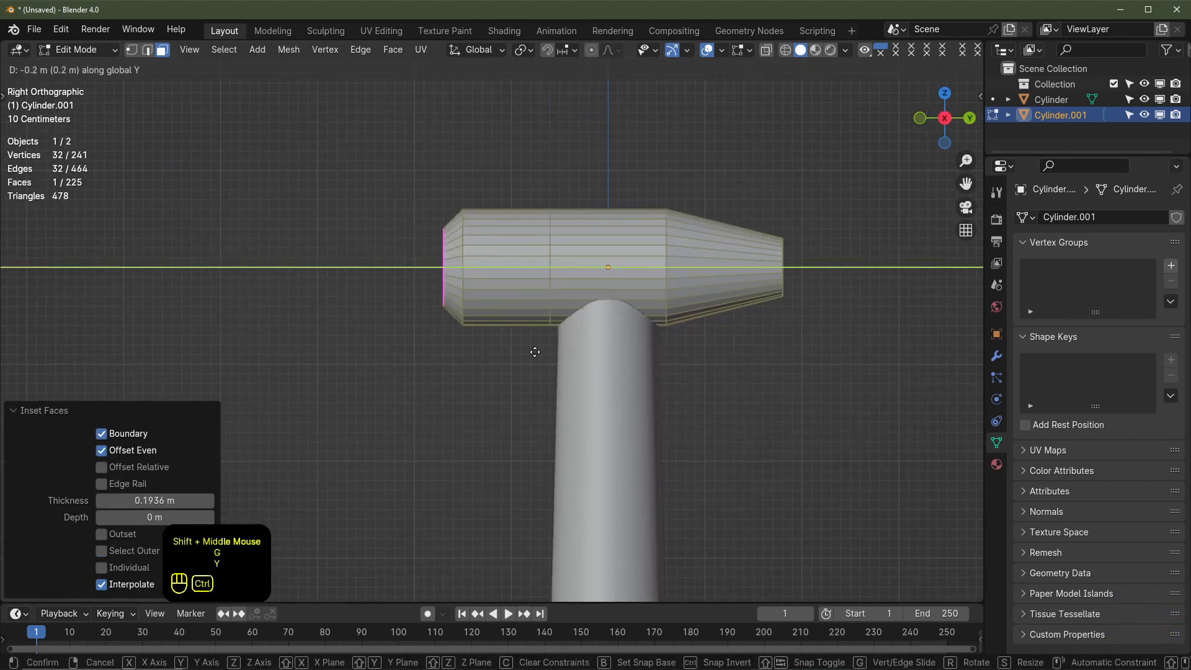
left_click(533, 350, "ctrl")
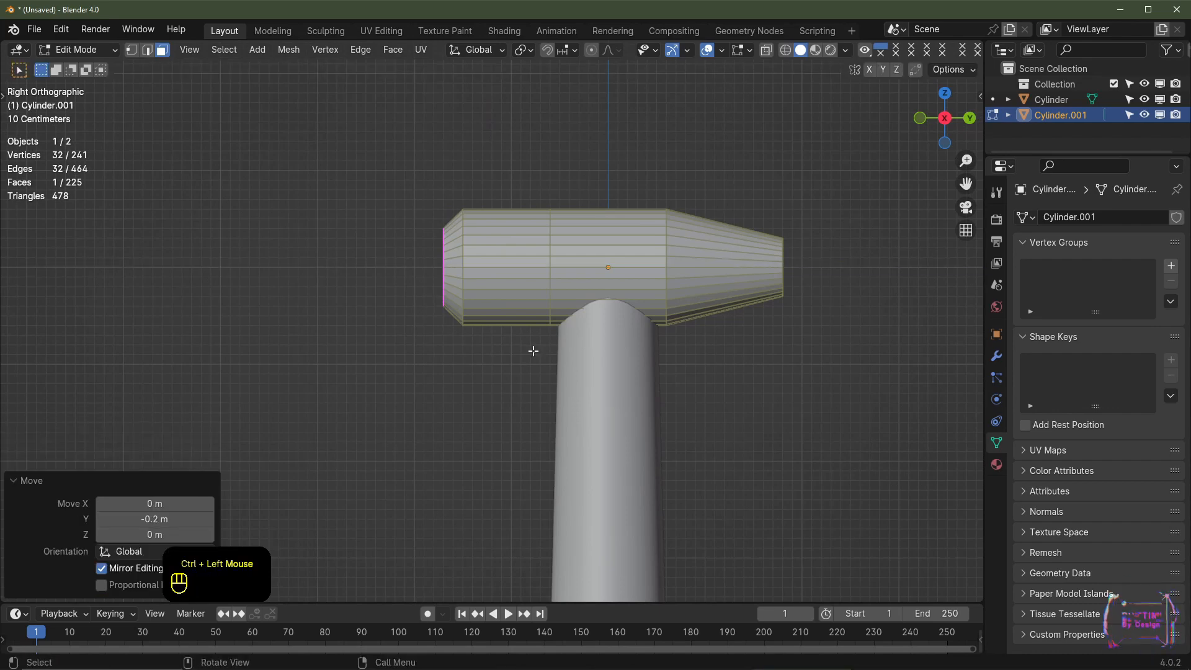
Inset the -Y end face again by about 0.17 m and move the new inner face -0.1 m along Y
middle_click_drag(533, 351, 578, 367)
key("i")
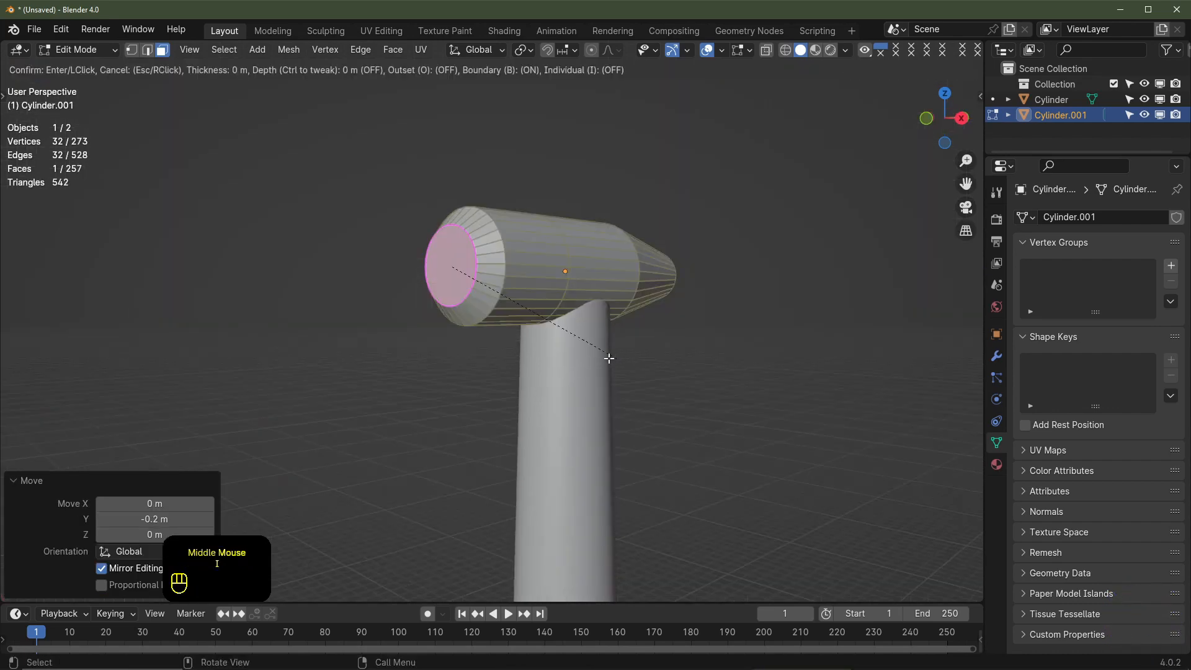
left_click(598, 356)
key("KP_3")
key("g")
key("y")
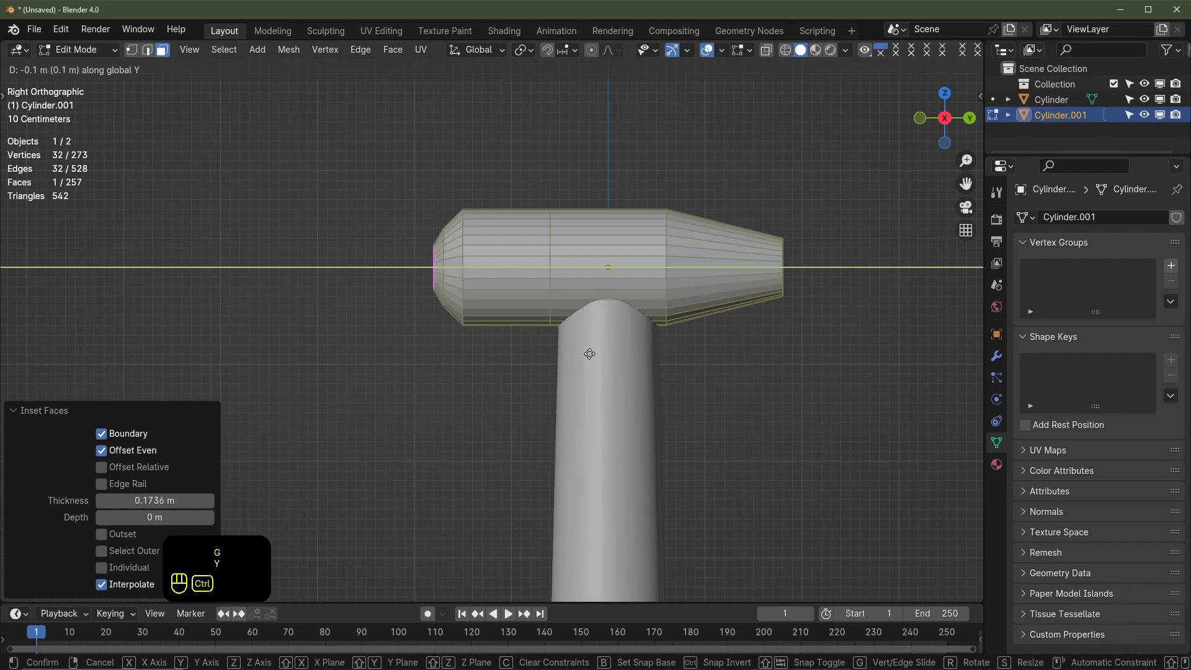
left_click(589, 354, "ctrl")
Delete the innermost -Y end face, select the vertex loop around the hole and close it with Grid Fill
middle_click_drag(589, 353, 554, 369)
scroll(554, 368, "up", 2)
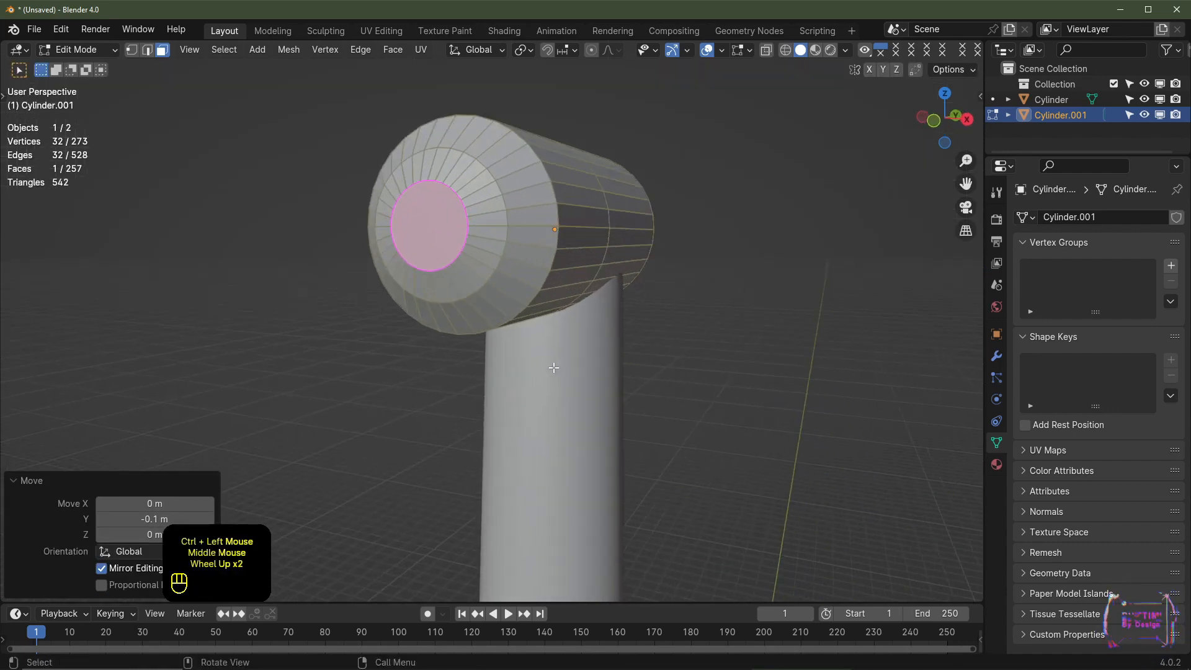
middle_click_drag(482, 316, 527, 318, "shift")
key("x")
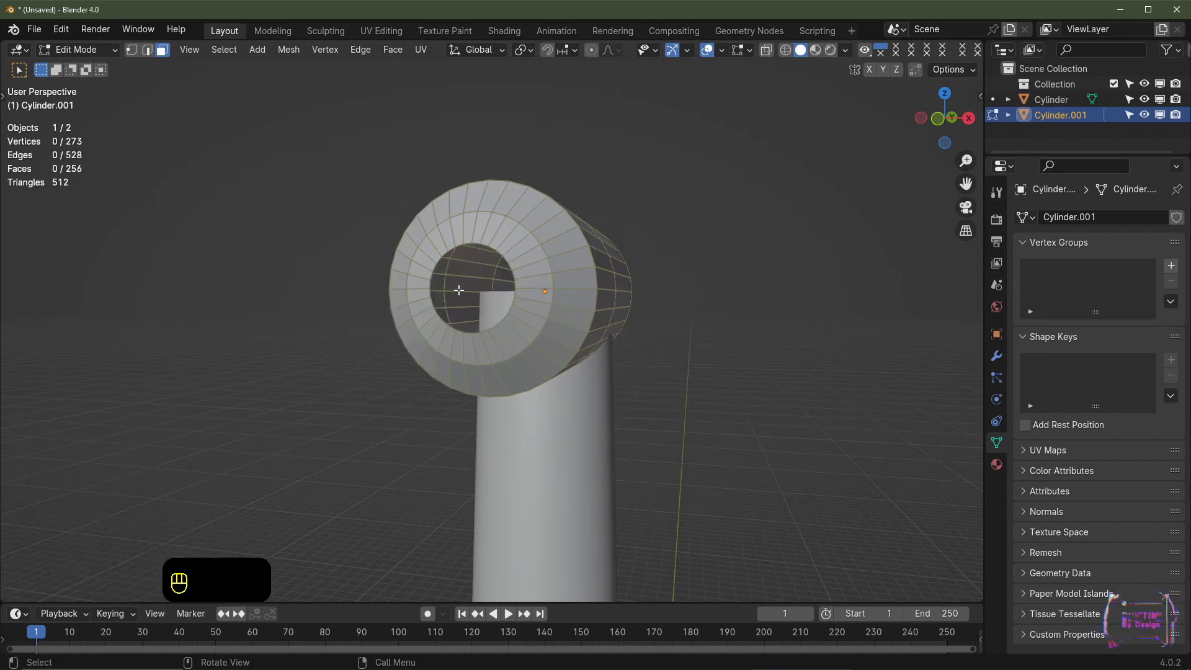
key("1")
scroll(542, 305, "up", 3)
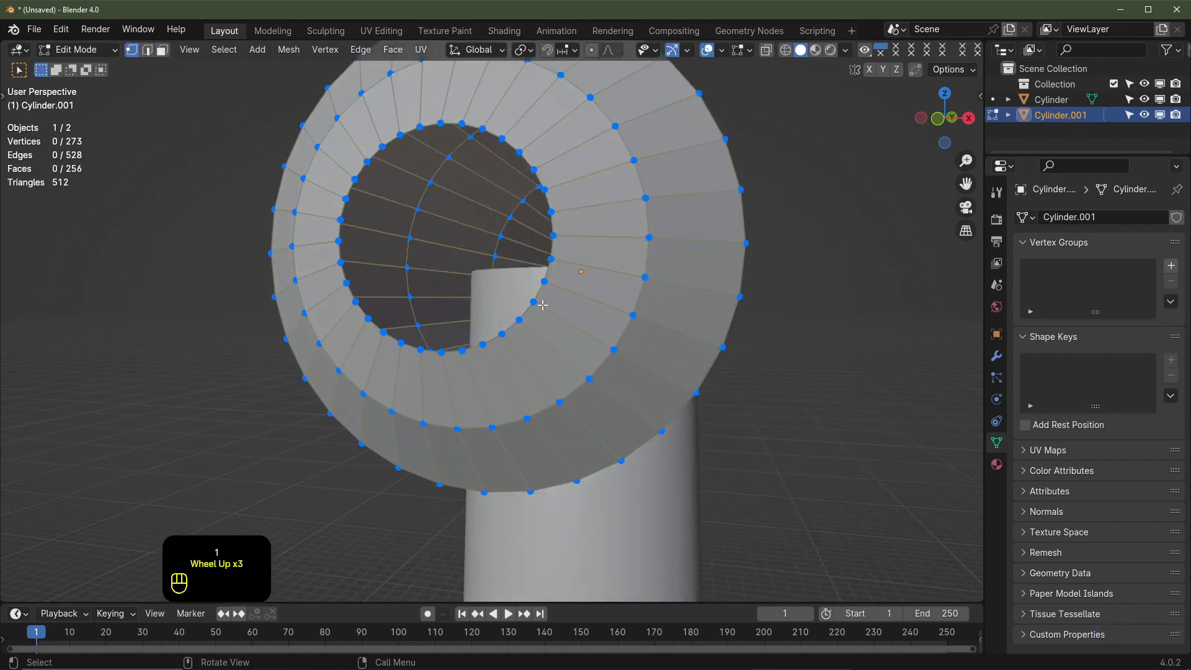
left_click(541, 297, "alt+shift")
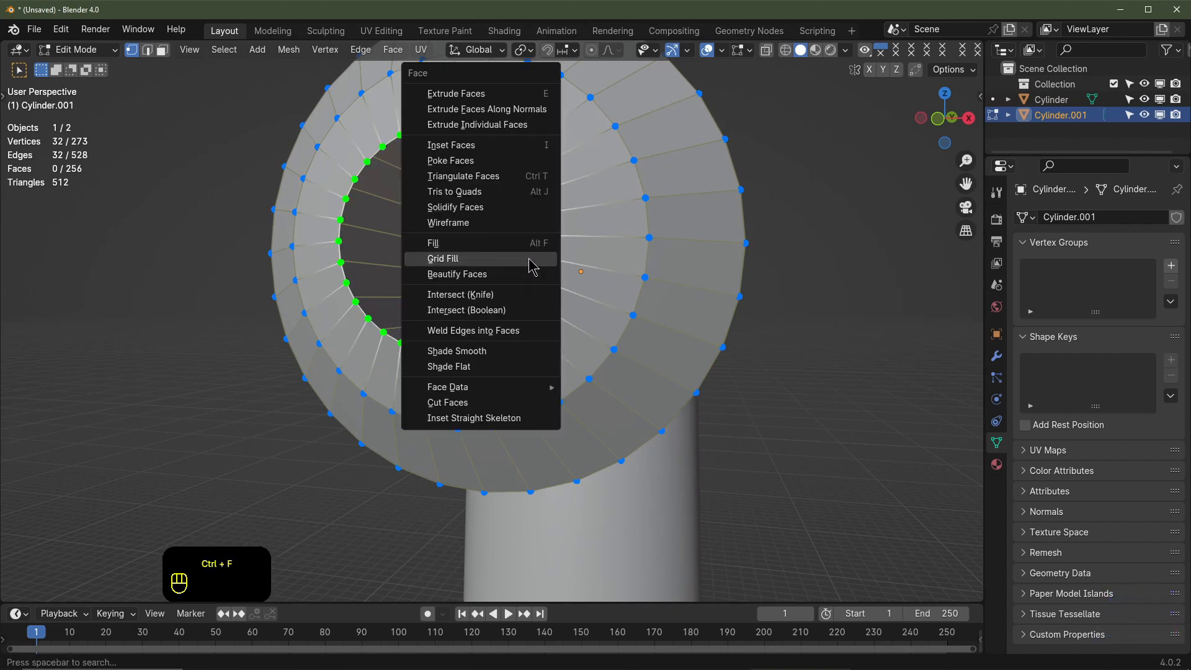
left_click(532, 258)
Set the new Grid Fill's offset to -7 to realign the grid on the rounded end
middle_click_drag(484, 322, 236, 509)
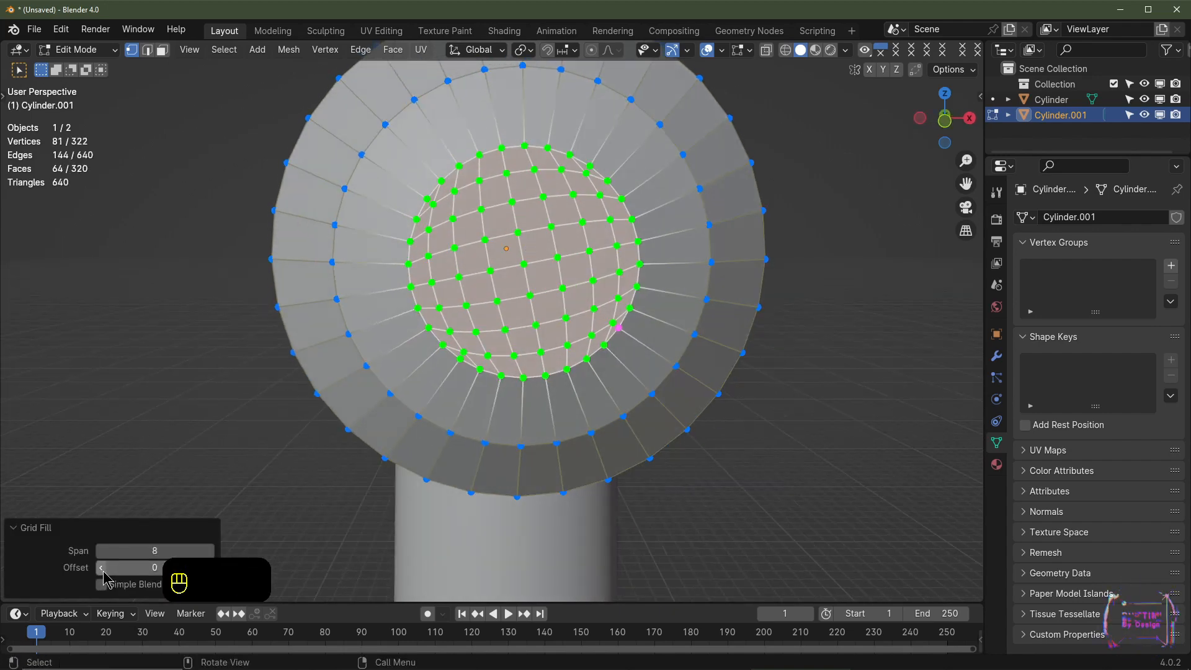
left_click(101, 568)
left_click(102, 568)
left_click(102, 568)
left_click(101, 568)
left_click(101, 568)
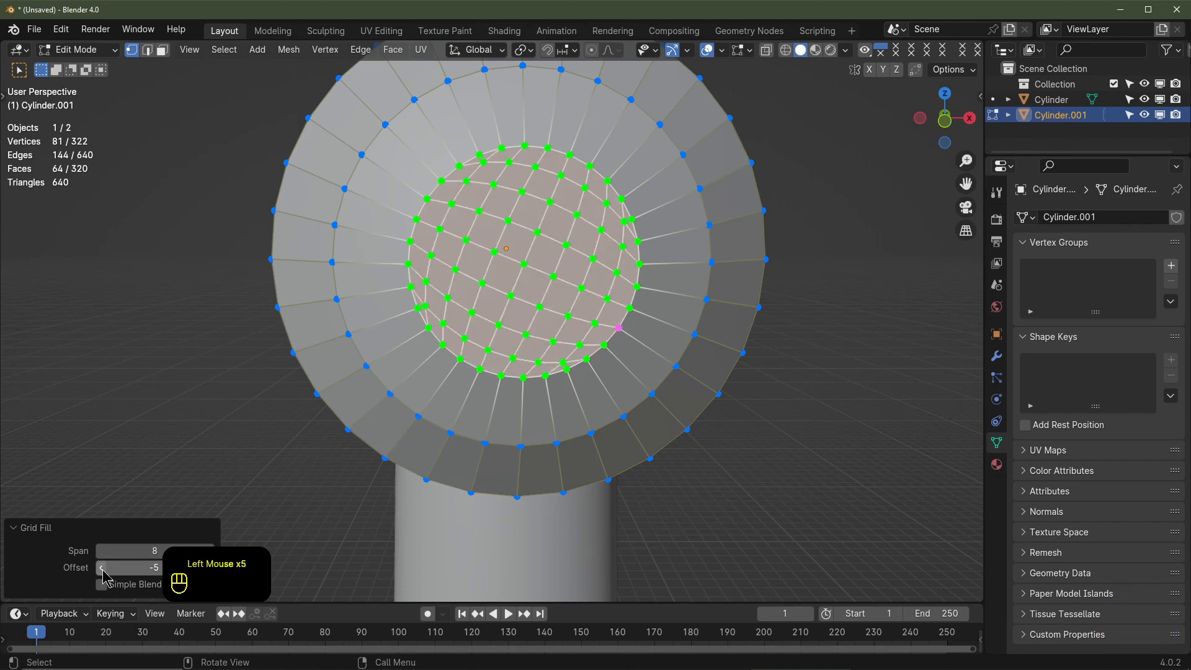
left_click(103, 570)
left_click(103, 570)
middle_click_drag(583, 328, 571, 337)
Return to Object Mode and apply Shade Smooth to the head
key("KP_1")
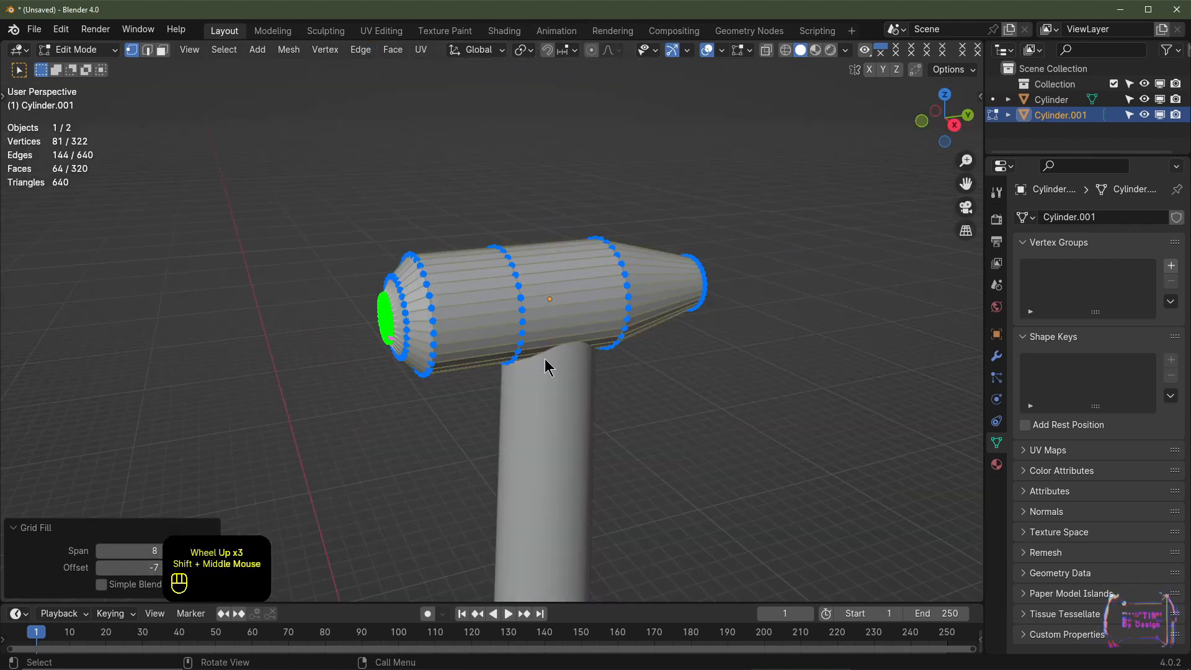
key("Tab")
key("z")
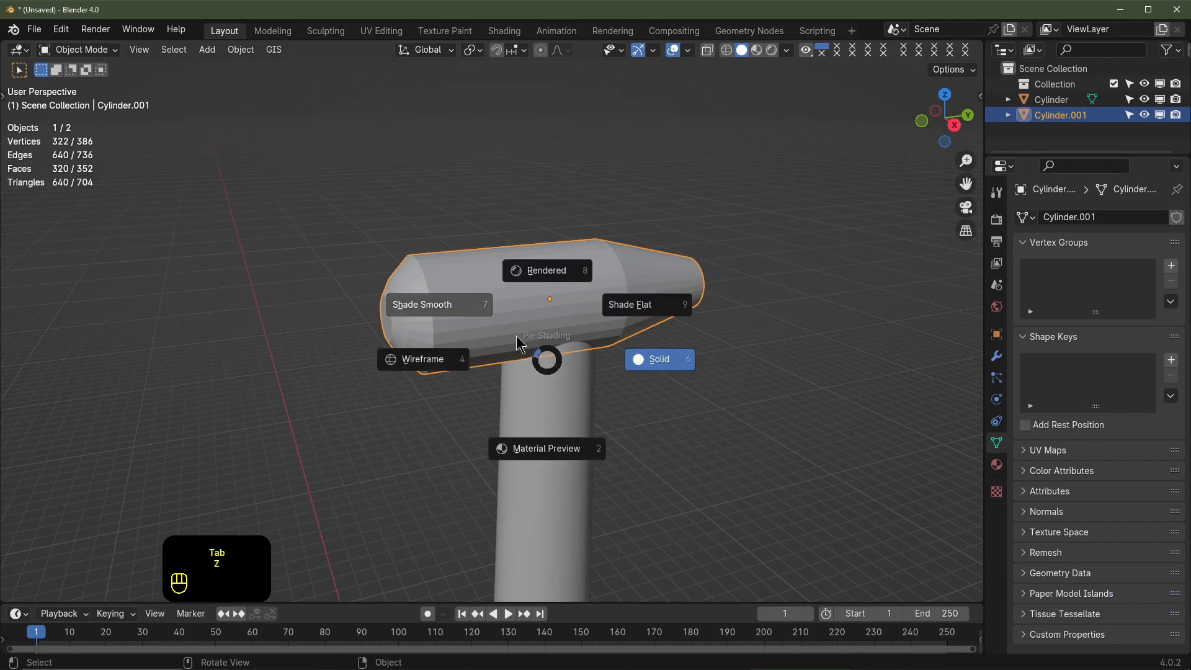
left_click(479, 305)
middle_click_drag(501, 367, 653, 371)
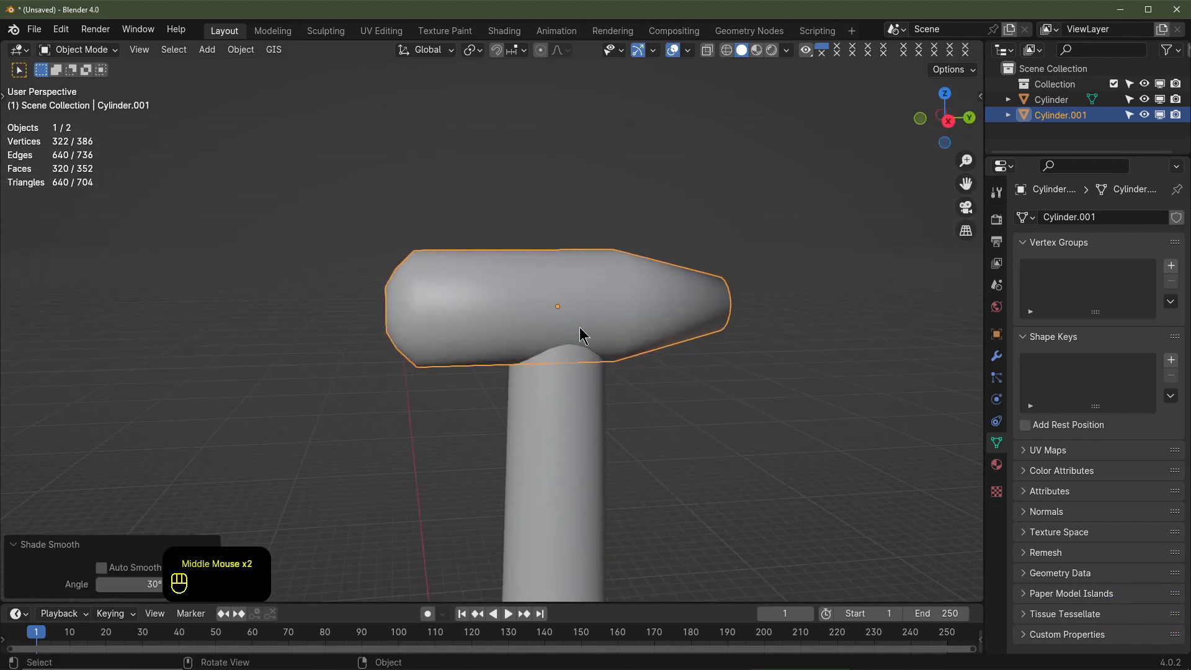
Add supporting loop cuts on both sides of the edge where the taper begins, with slide factors of about 0.888 and -0.860
key("Tab")
middle_click_drag(533, 320, 552, 318)
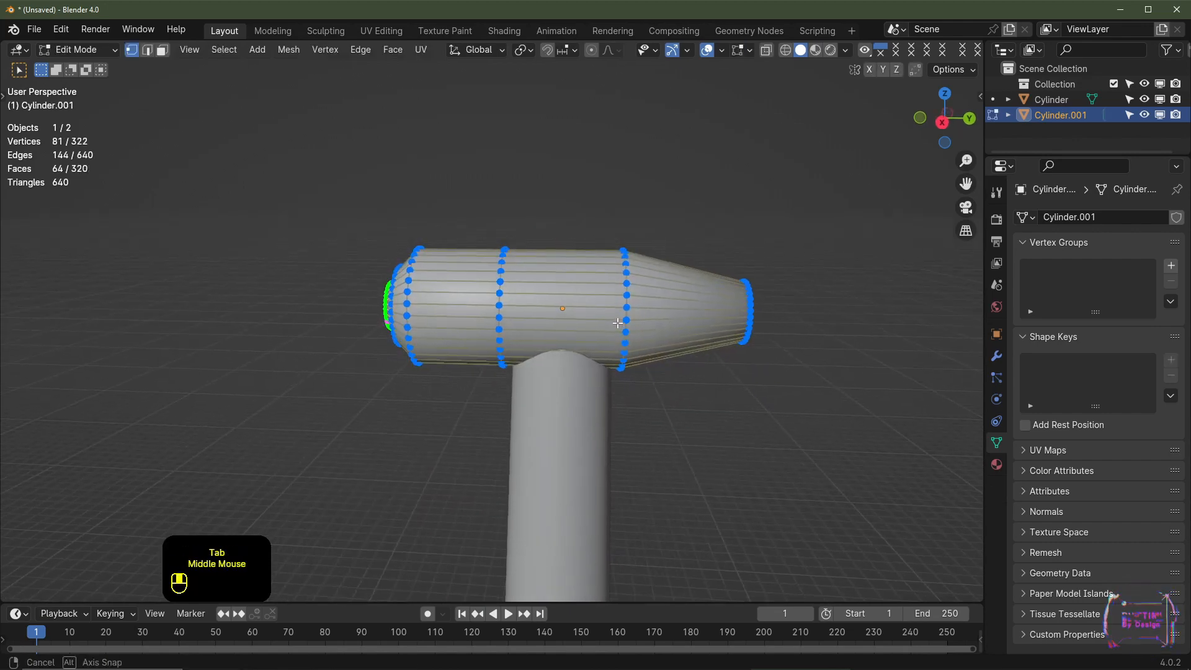
key("ctrl+r")
left_click(552, 318)
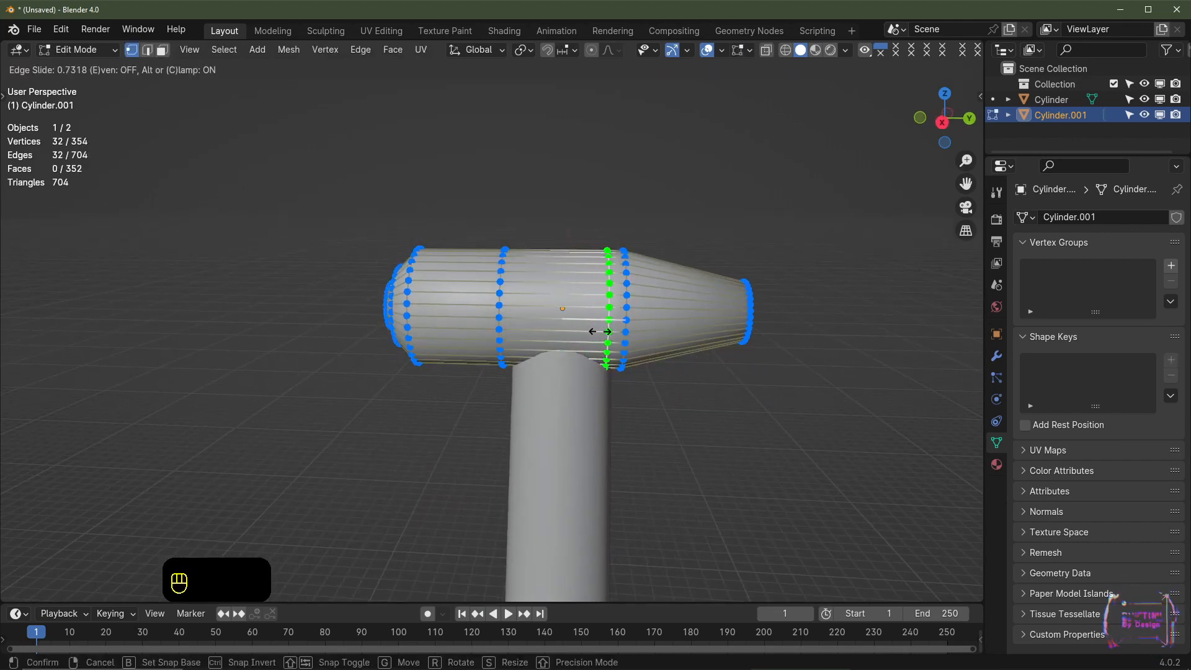
left_click(609, 334)
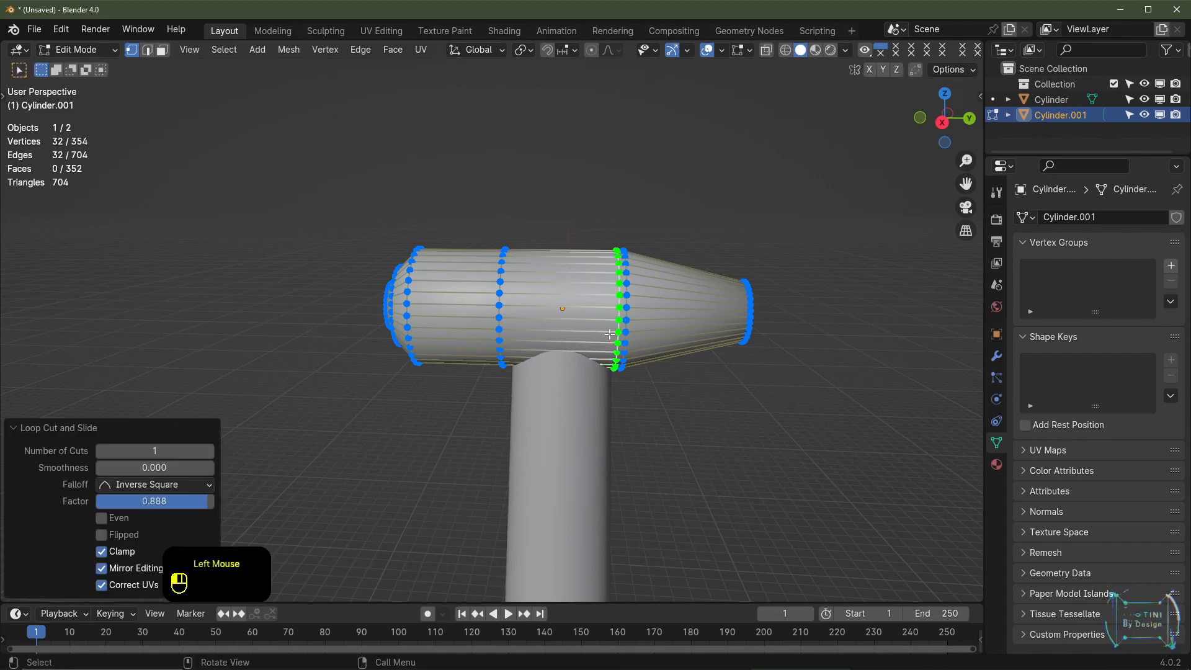
middle_click(671, 321)
key("ctrl+r")
left_click(680, 310)
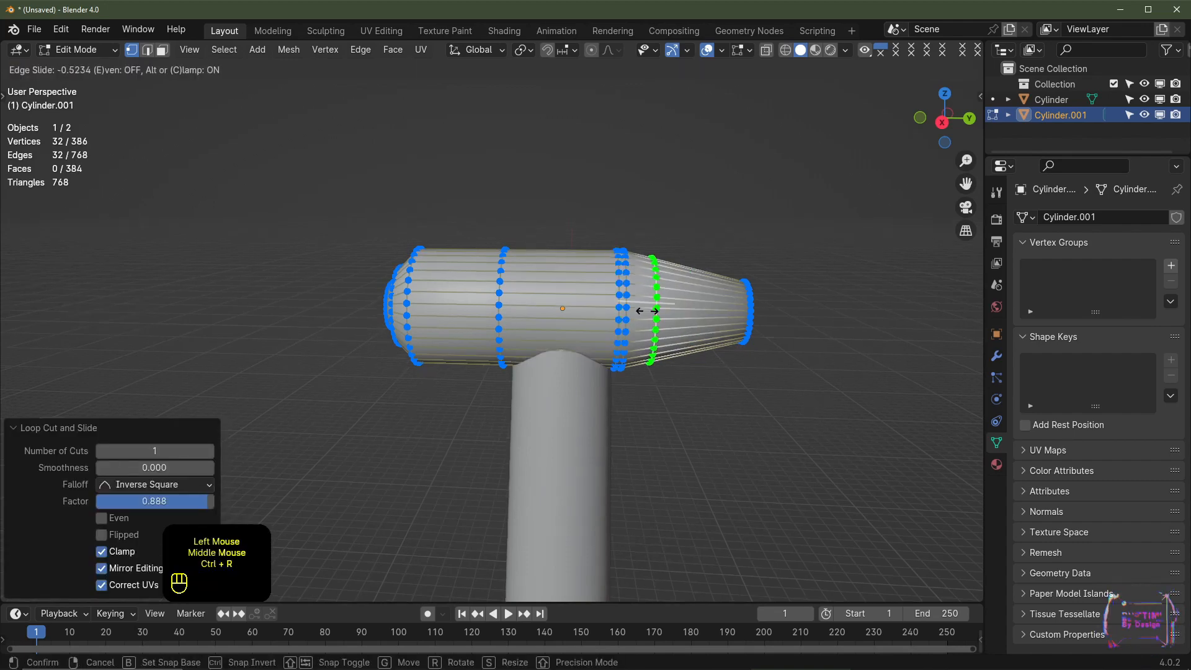
left_click(627, 310)
Add a loop cut near the narrow tapered end at factor 0.876, and another on the body close to the rounded end
middle_click_drag(706, 324, 682, 321)
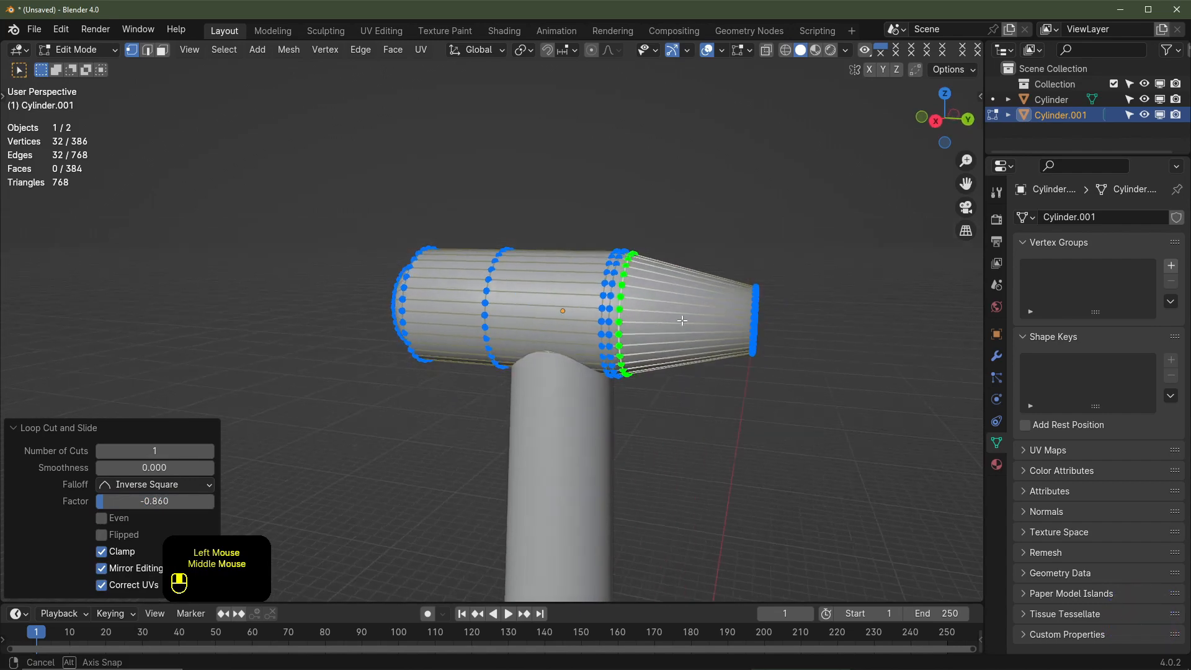
key("ctrl+r")
left_click(686, 321)
left_click(746, 325)
middle_click_drag(466, 323, 521, 327)
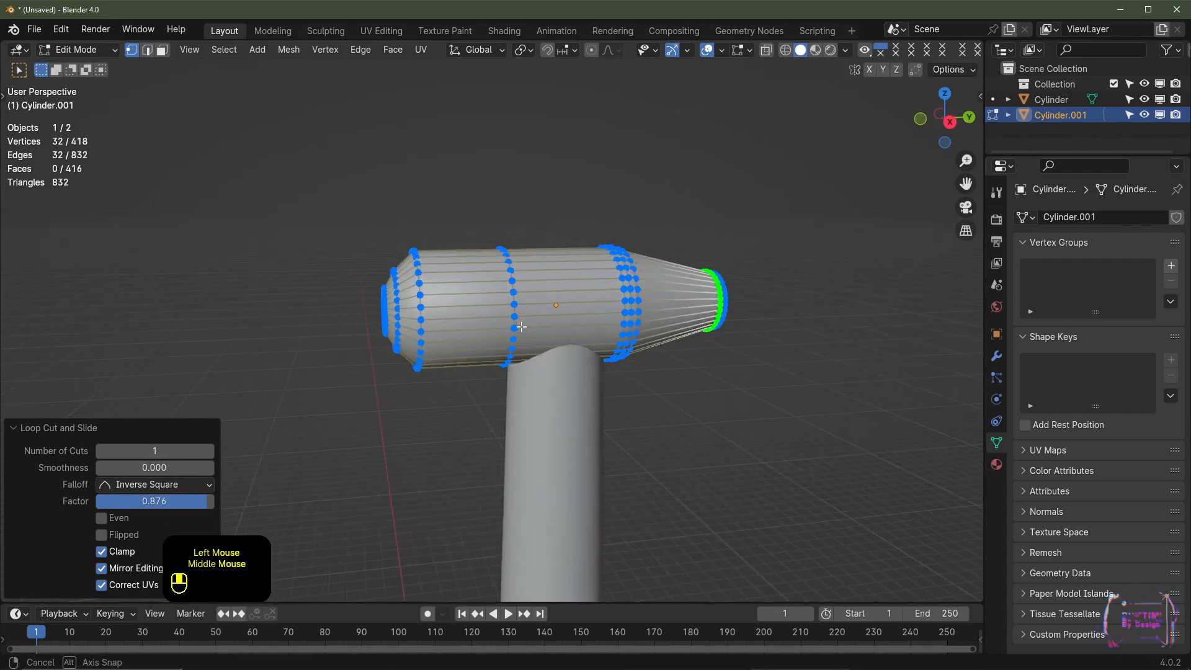
key("ctrl+r")
left_click(459, 313)
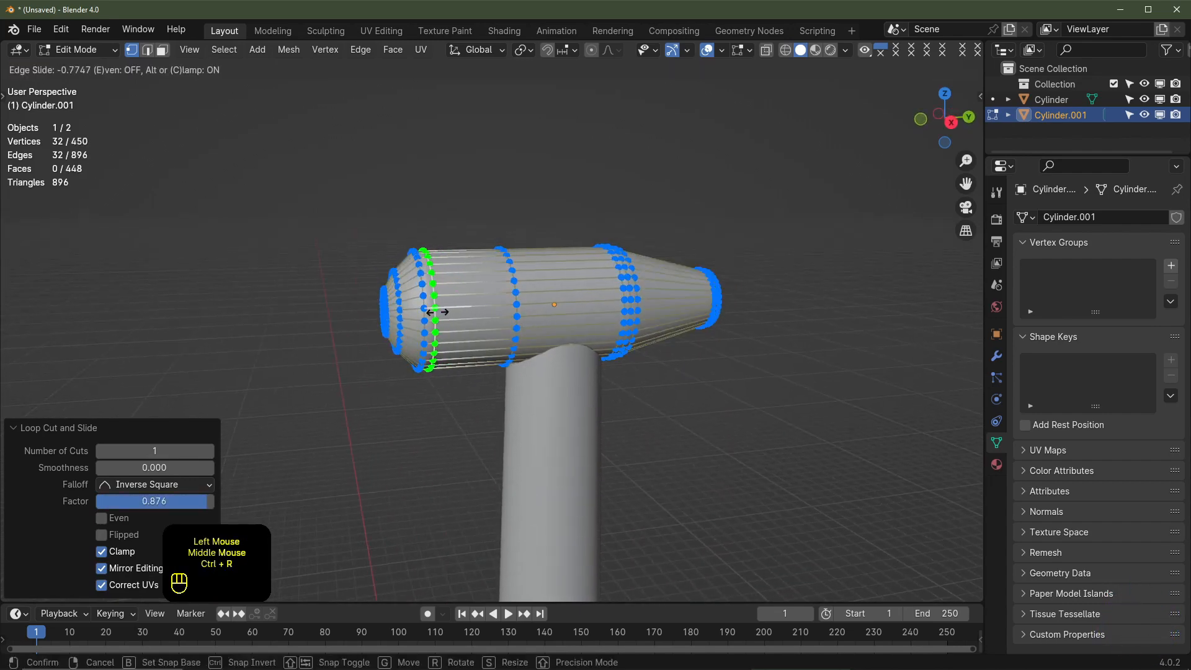
left_click(433, 312)
Return to Object Mode, add the tower to the selection with the head, and hide both objects
middle_click_drag(475, 366, 504, 339)
scroll(510, 374, "down", 2)
key("Tab")
scroll(507, 374, "down", 1)
left_click(507, 363, "shift")
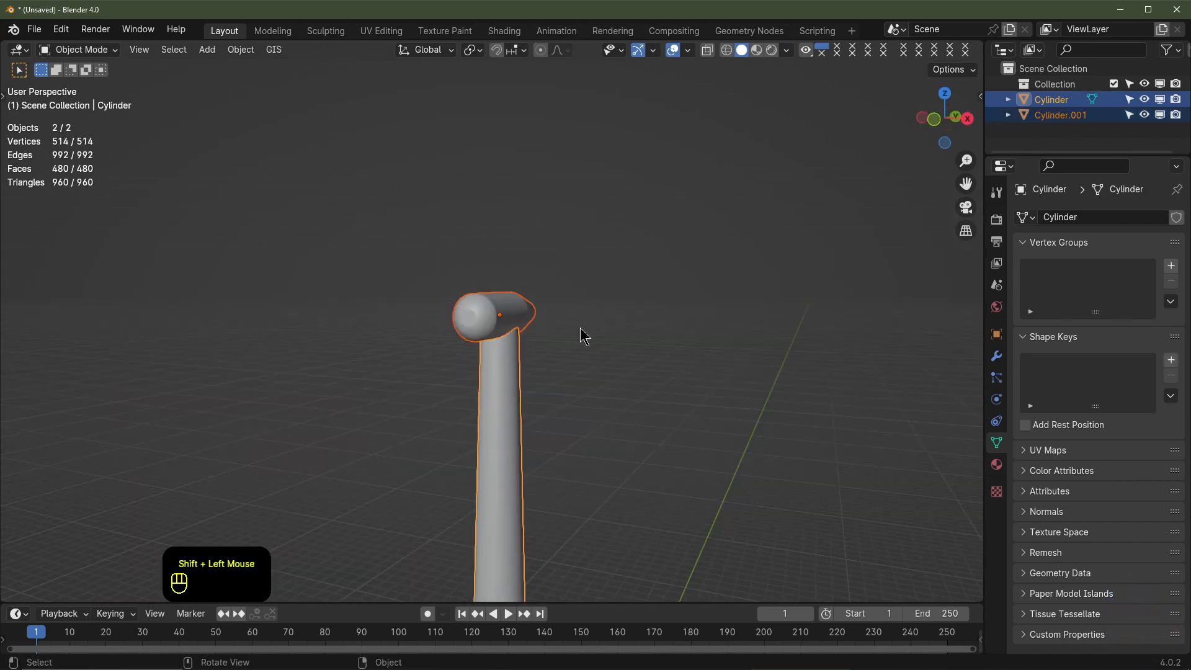
key("h")
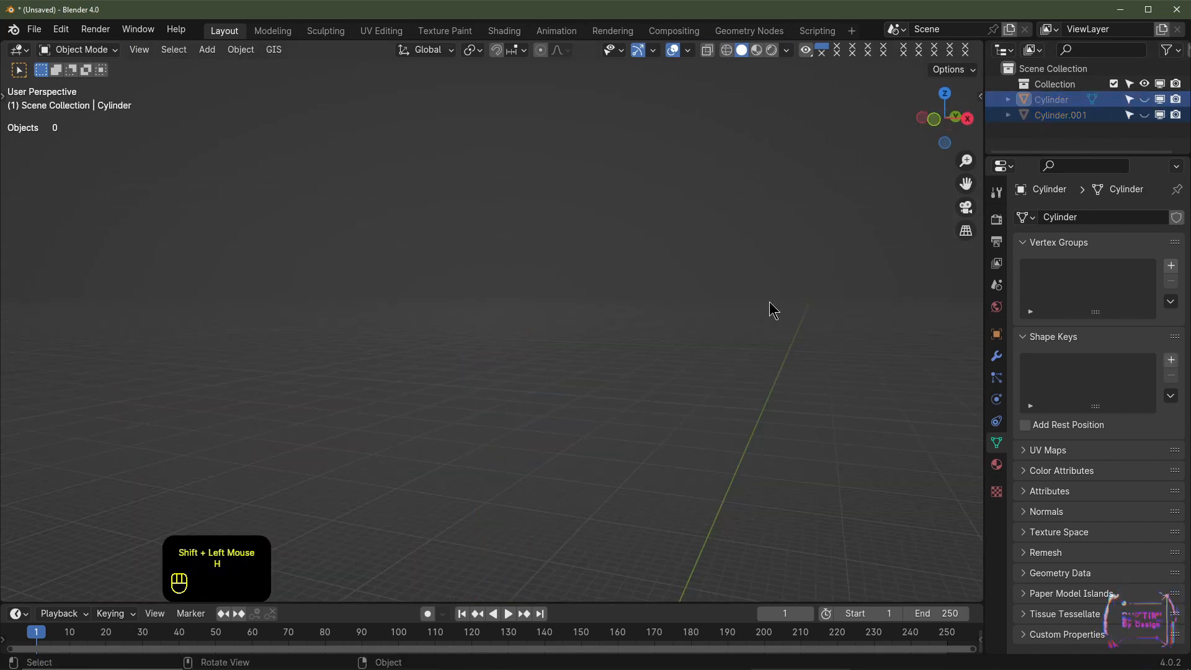
Show the tower and head objects using their visibility toggles, and hide both again
left_click(1144, 100)
left_click(1144, 115)
left_click(1144, 99)
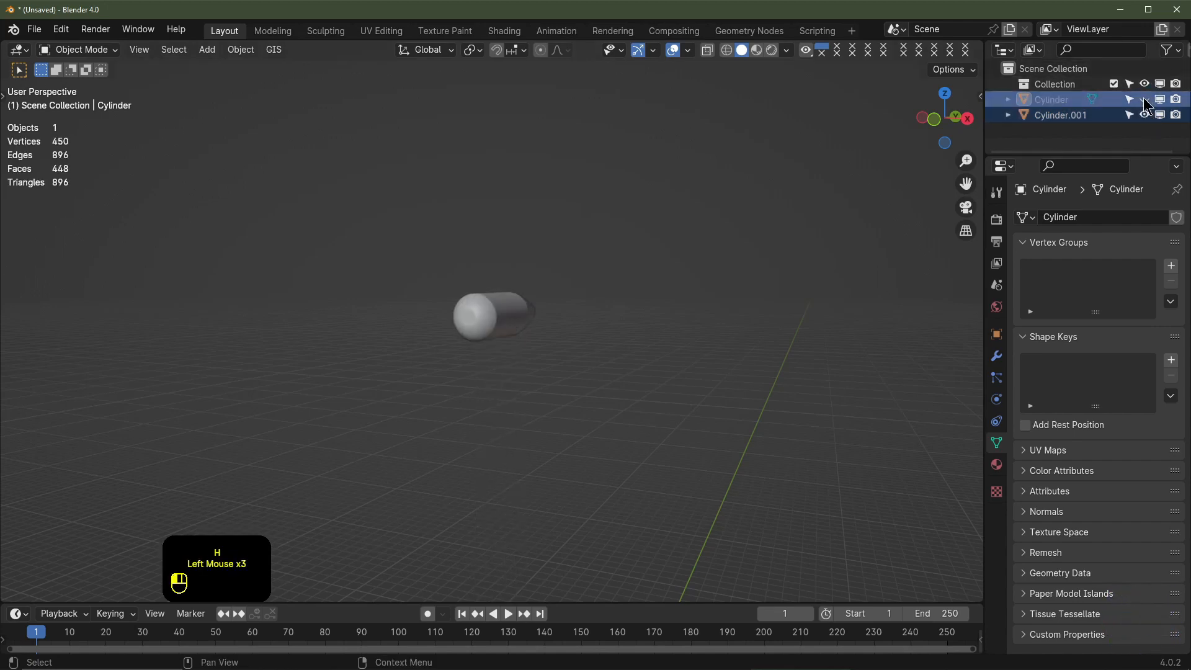
left_click(1144, 114)
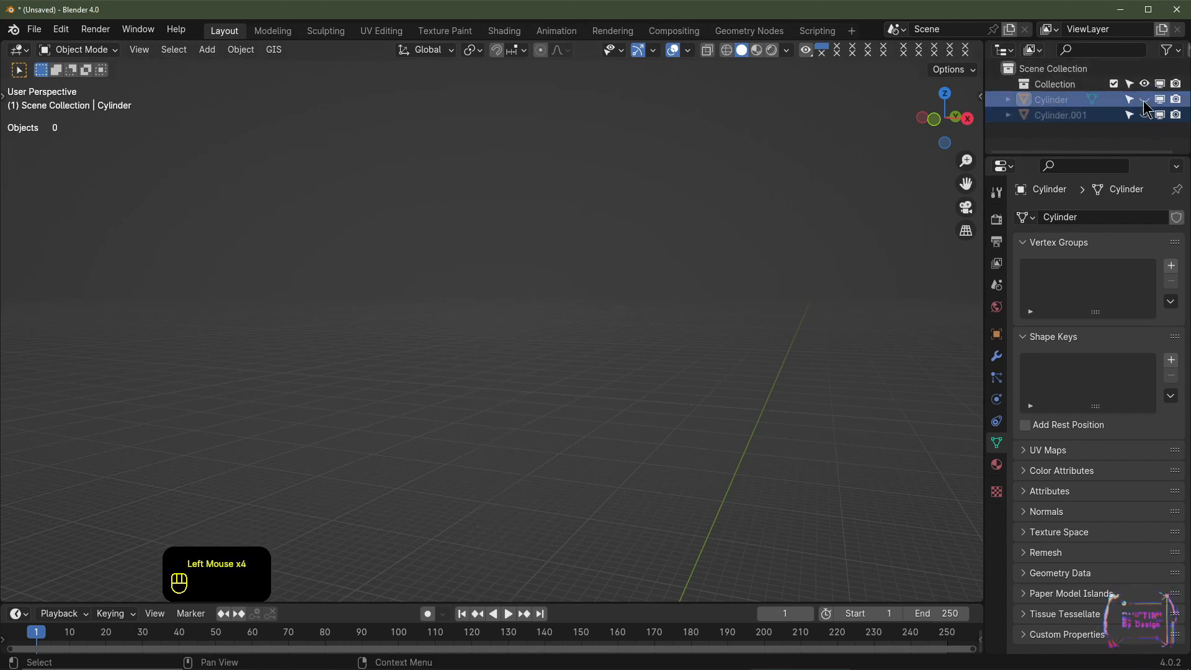
left_click(1170, 49)
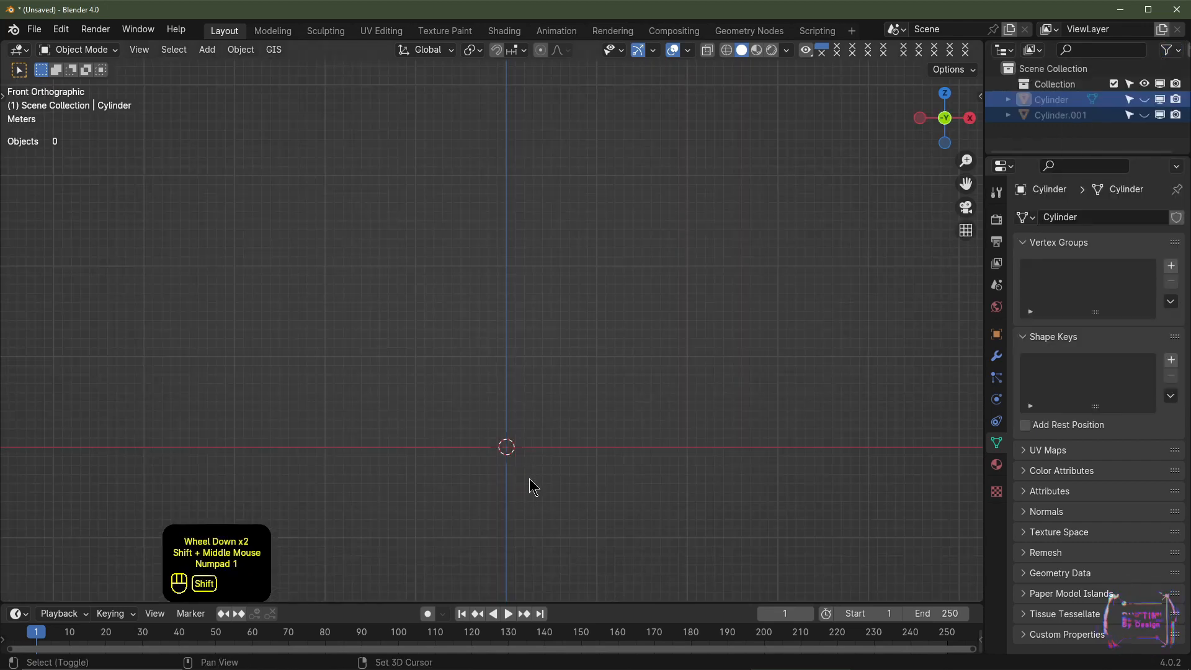
Add a new mesh cylinder at the world origin
middle_click_drag(529, 482, 540, 400, "shift")
scroll(516, 391, "up", 3)
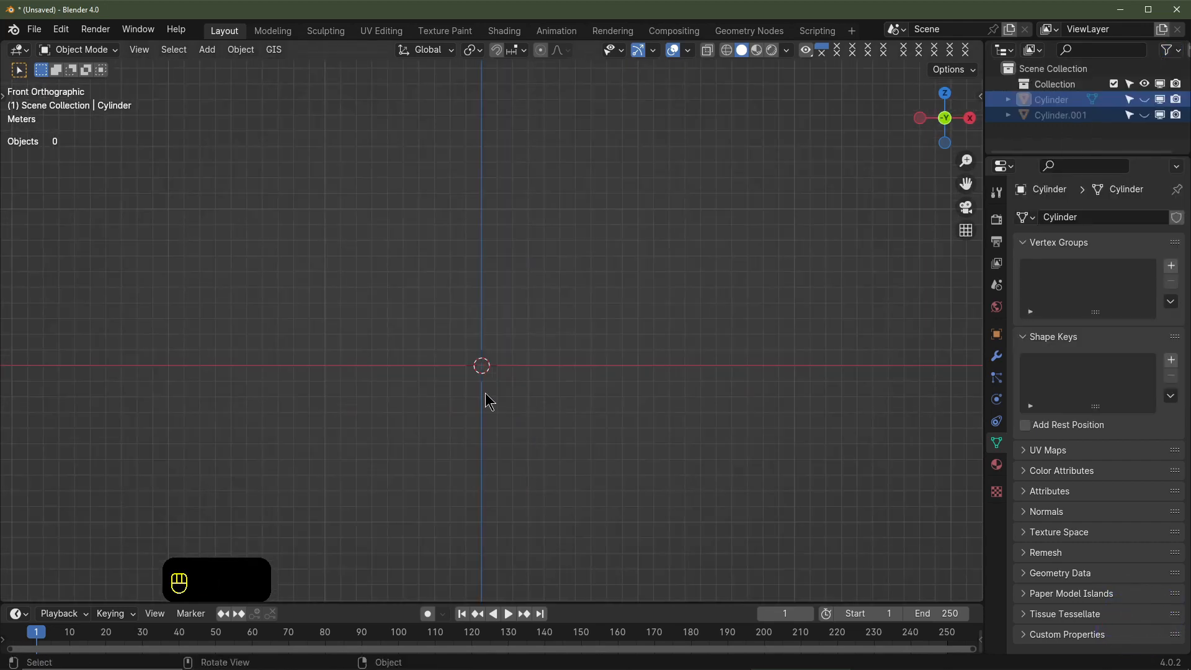
key("shift+a")
mouse_move(464, 353)
scroll(554, 273, "up", 5)
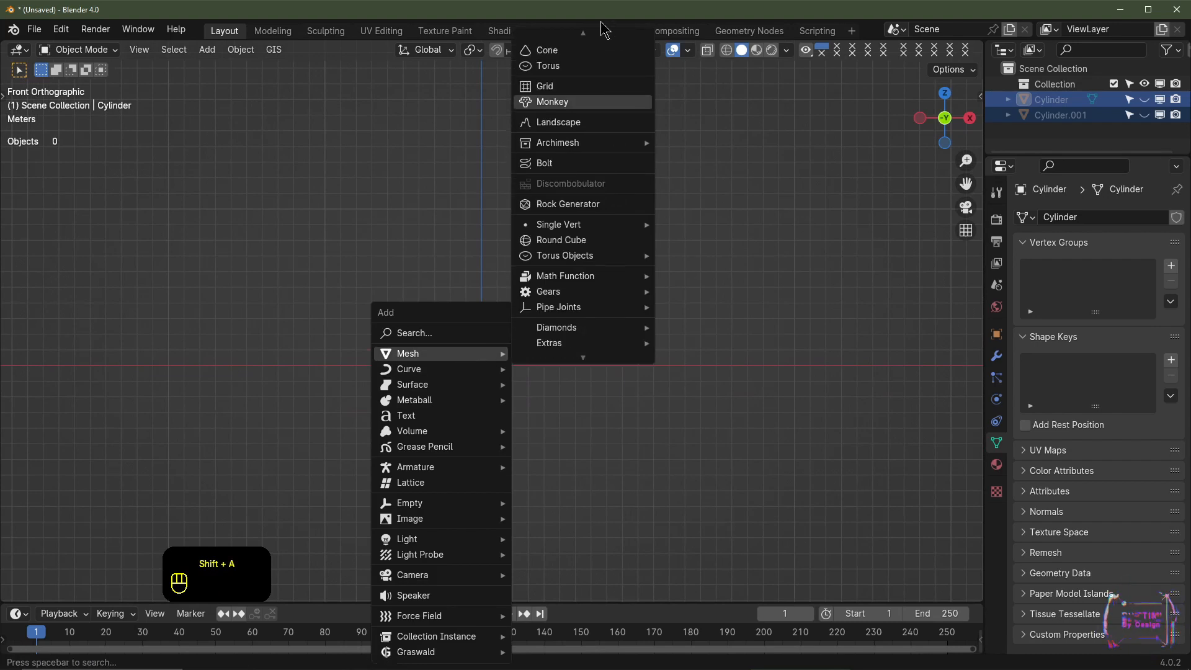
left_click(573, 120)
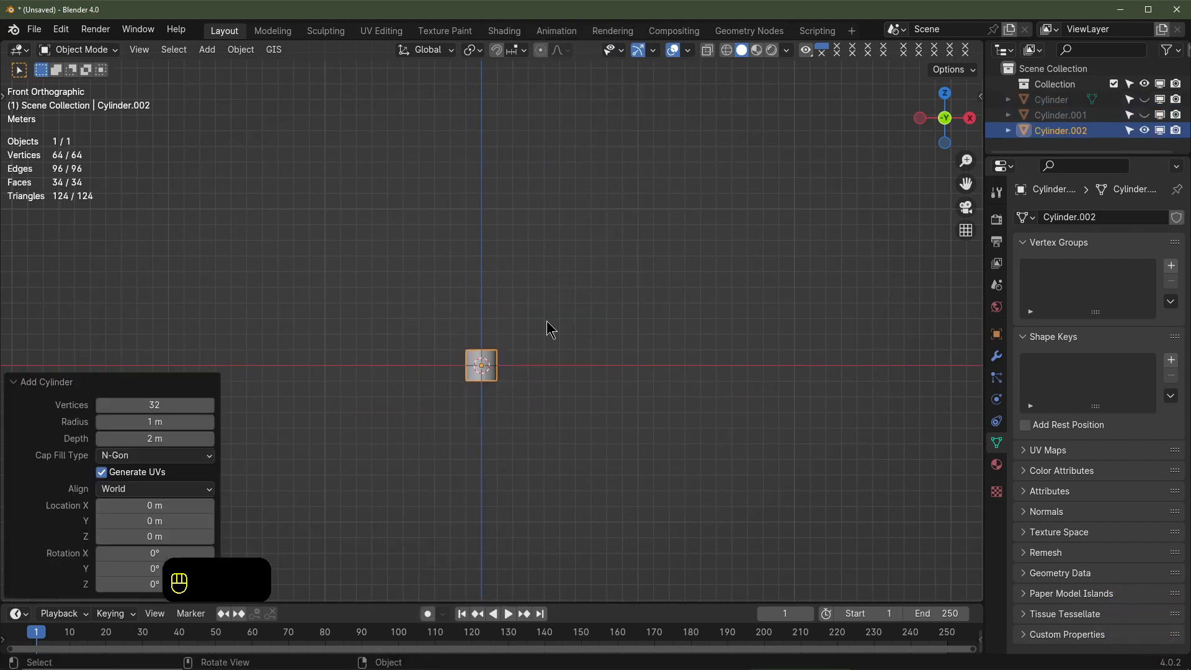
Rotate the new cylinder 90° about the Y axis so it lies horizontally
type("ry")
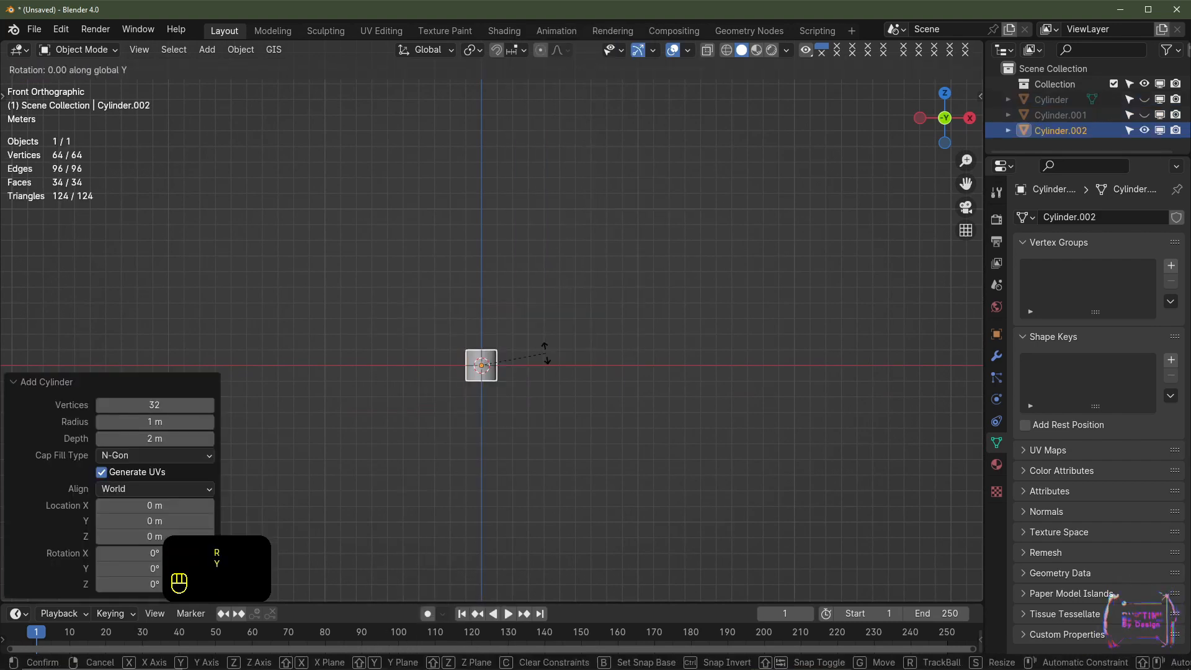
type("90")
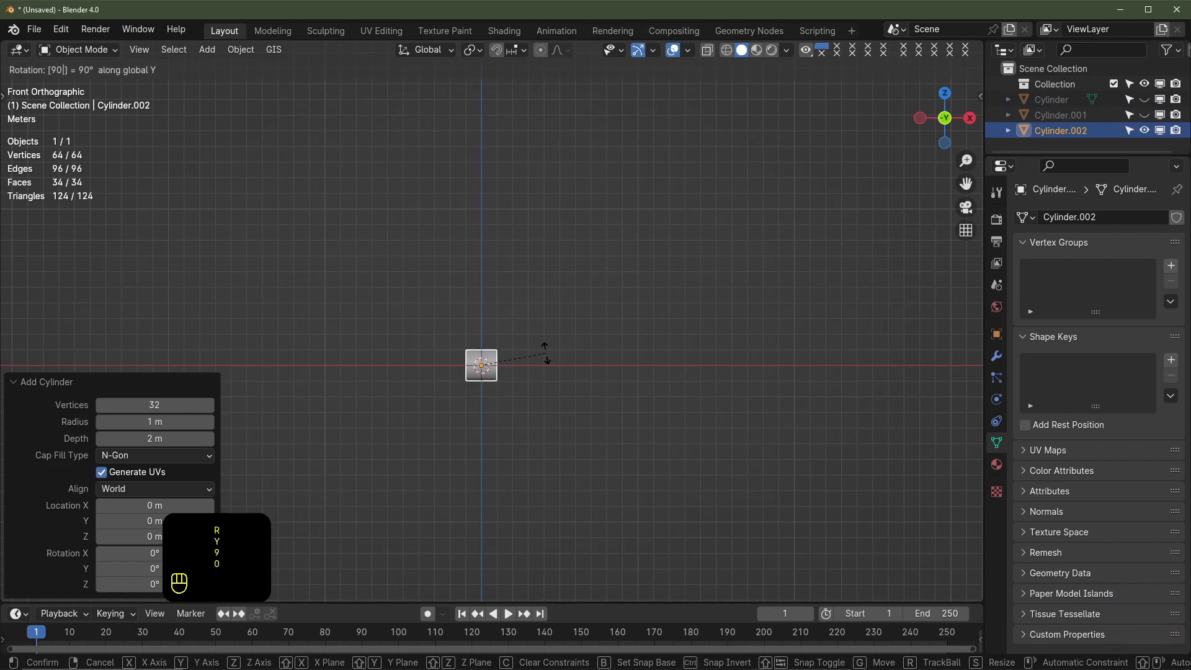
key("Return")
scroll(545, 356, "up", 3)
middle_click_drag(521, 422, 539, 327, "shift")
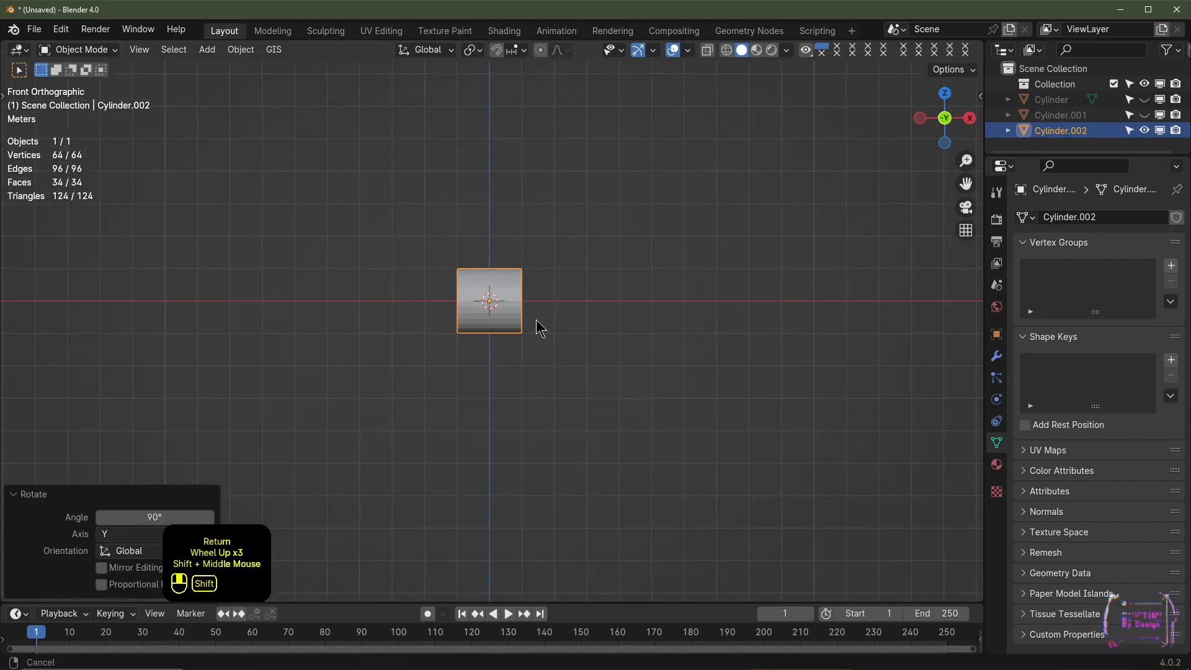
In Edit Mode, move the cylinder's whole mesh 1 m along X so the object origin sits at its end face
key("Tab")
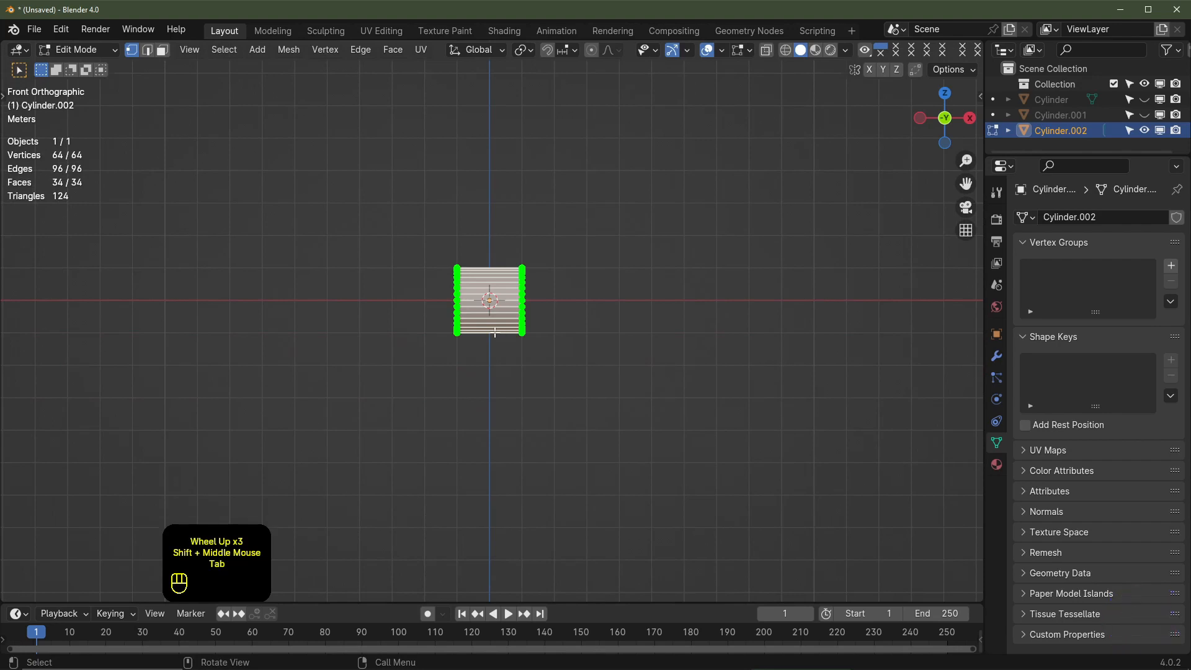
key("g")
key("x")
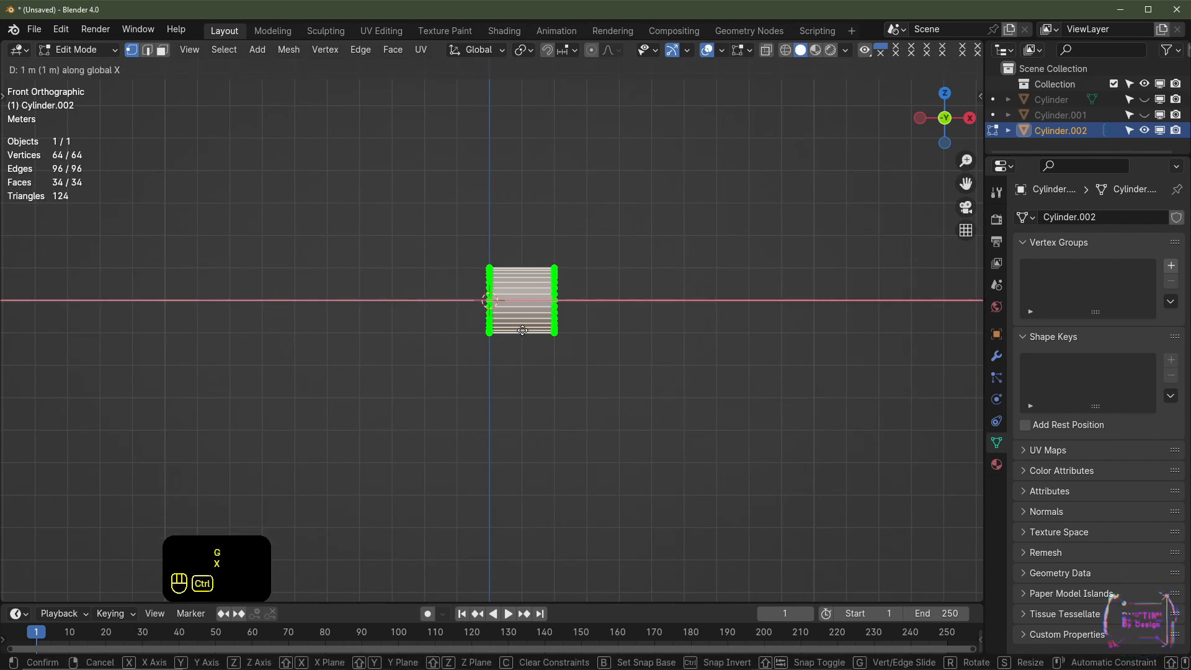
left_click(522, 330, "ctrl")
scroll(552, 318, "up", 1)
Return to Object Mode and try rotating the cylinder about its offset origin
key("Tab")
key("Tab")
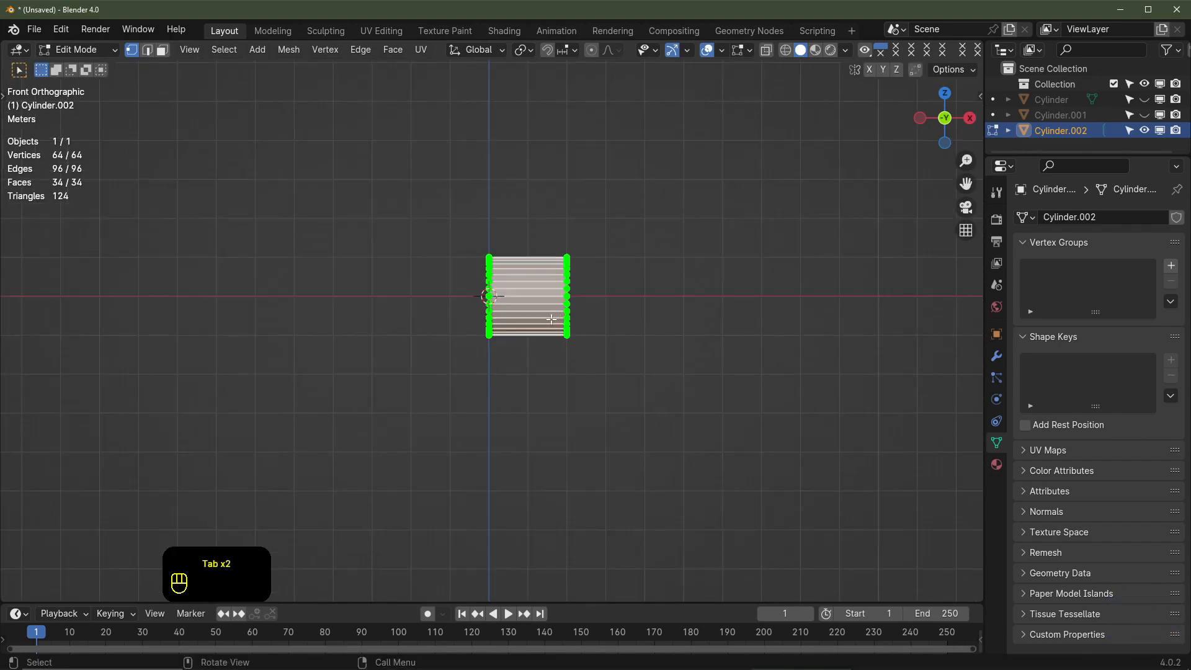
key("Tab")
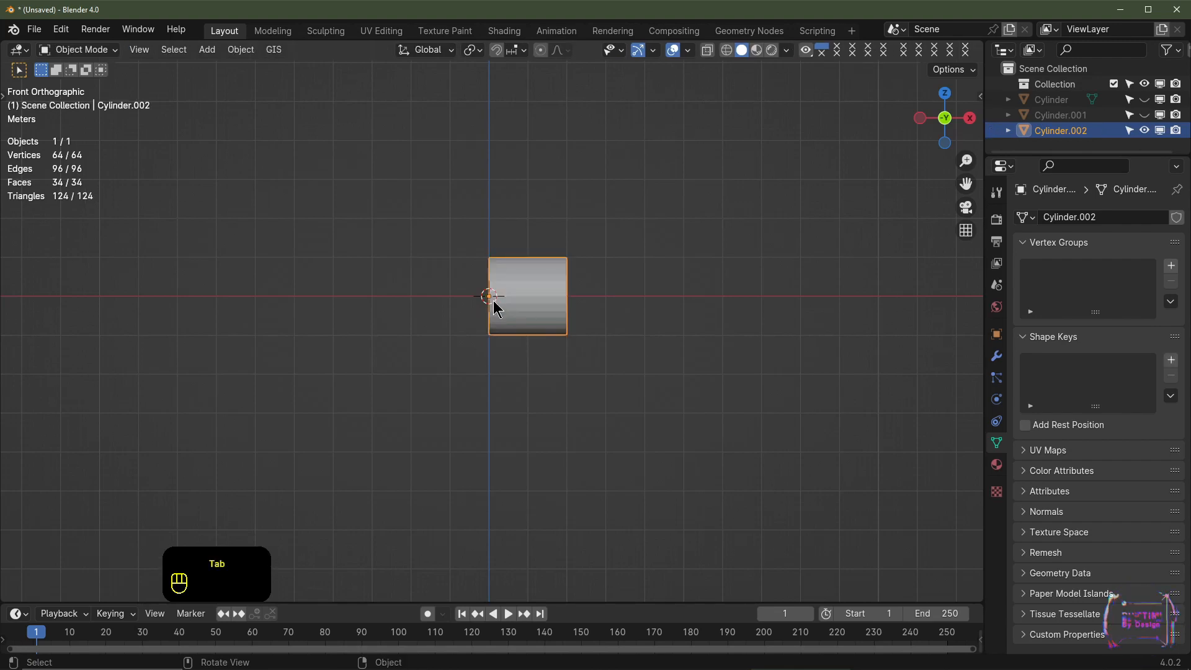
scroll(501, 314, "up", 2)
scroll(519, 298, "down", 2)
key("r")
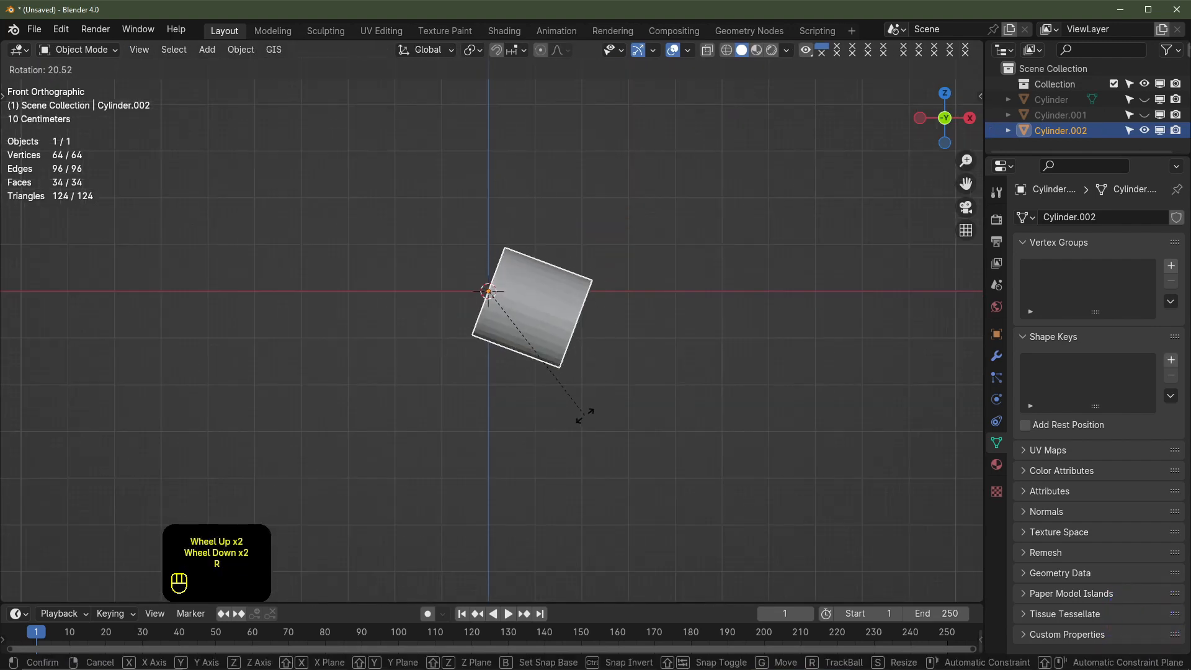
In Edit Mode, select the end face farthest from the origin and extrude it 18 m along X
key("Tab")
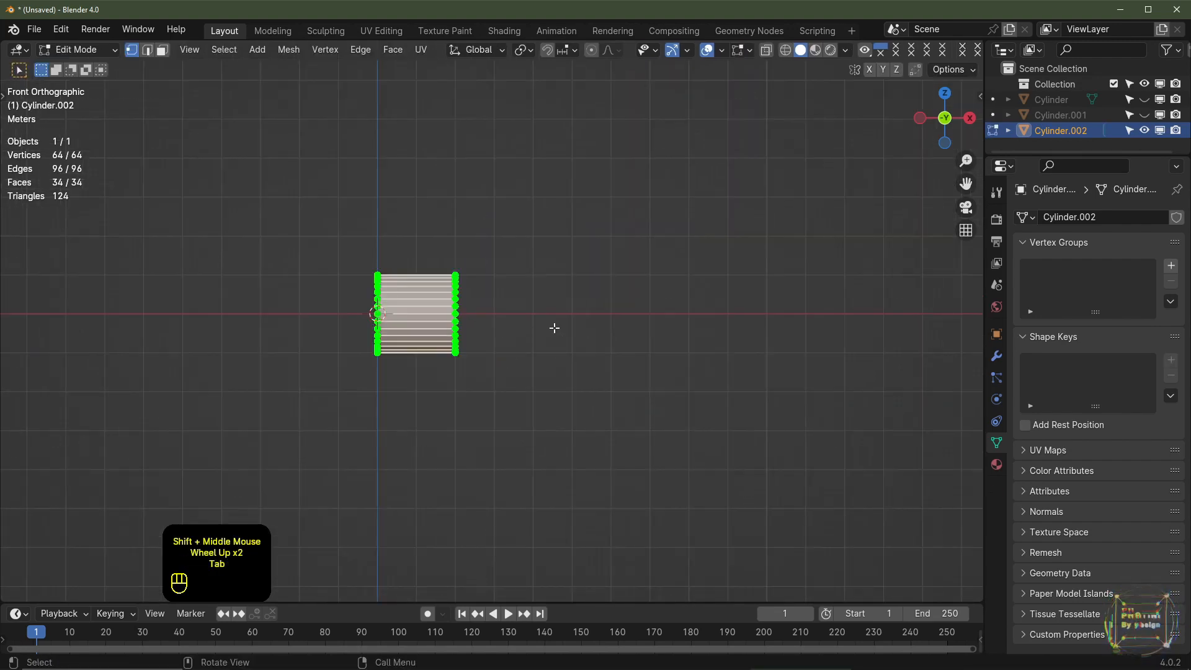
middle_click_drag(553, 327, 500, 328)
key("3")
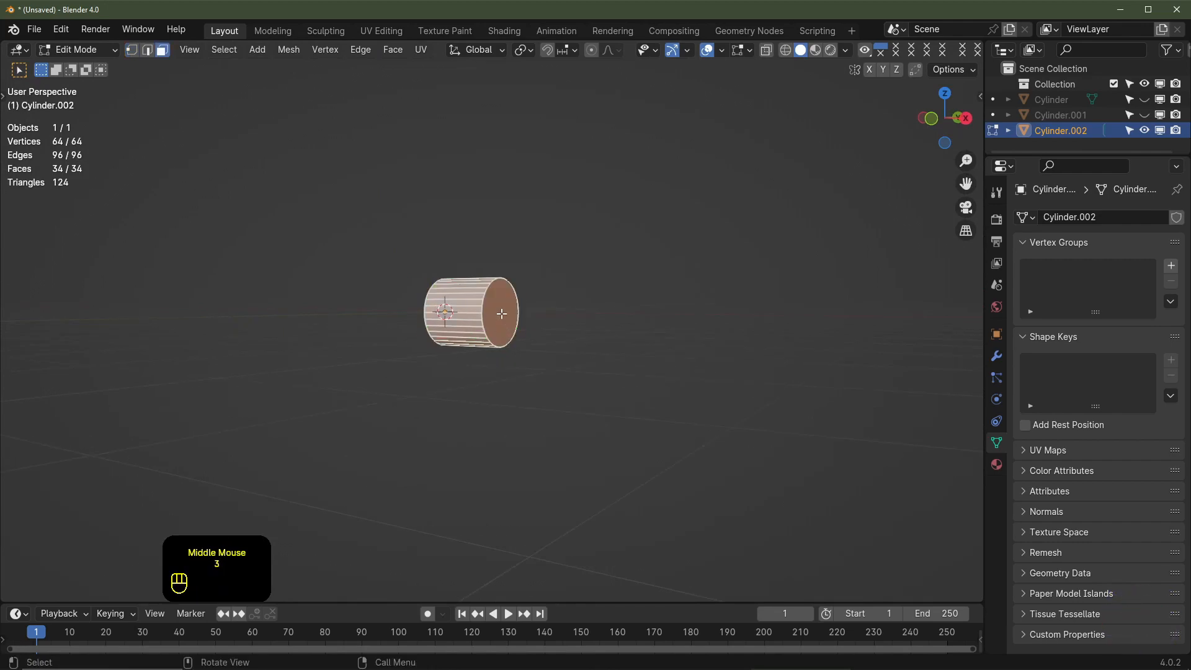
left_click(500, 312)
key("KP_1")
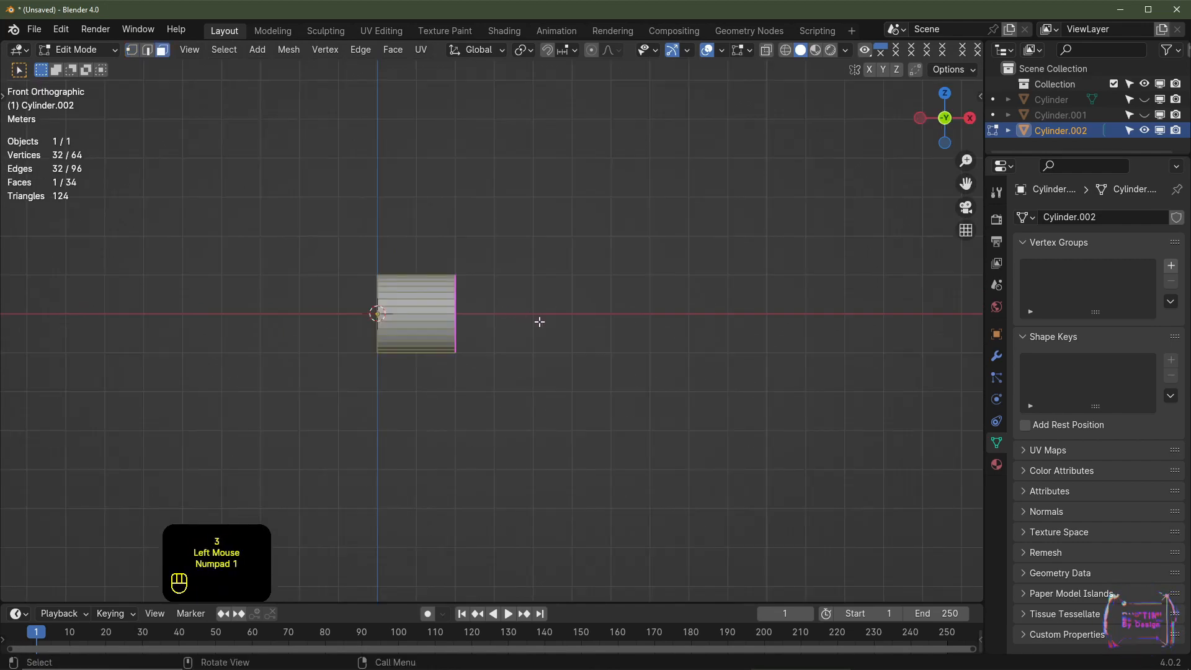
scroll(537, 338, "down", 7)
middle_click_drag(540, 338, 444, 349, "shift")
scroll(444, 349, "up", 1)
key("e")
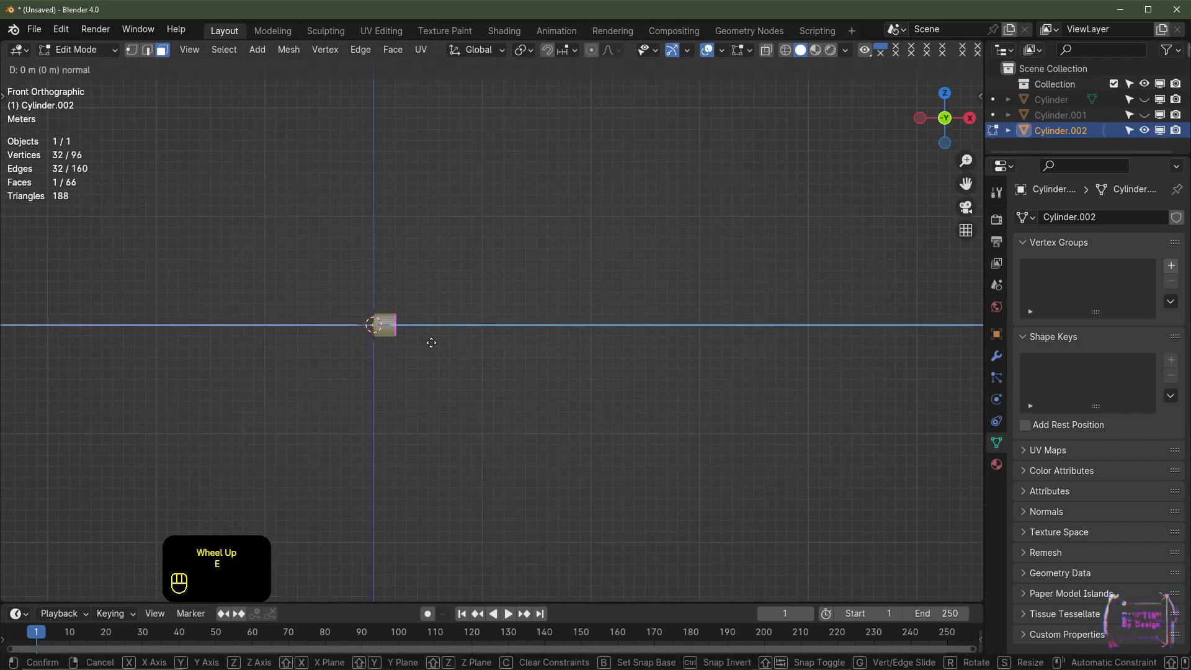
key("x")
key("ctrl")
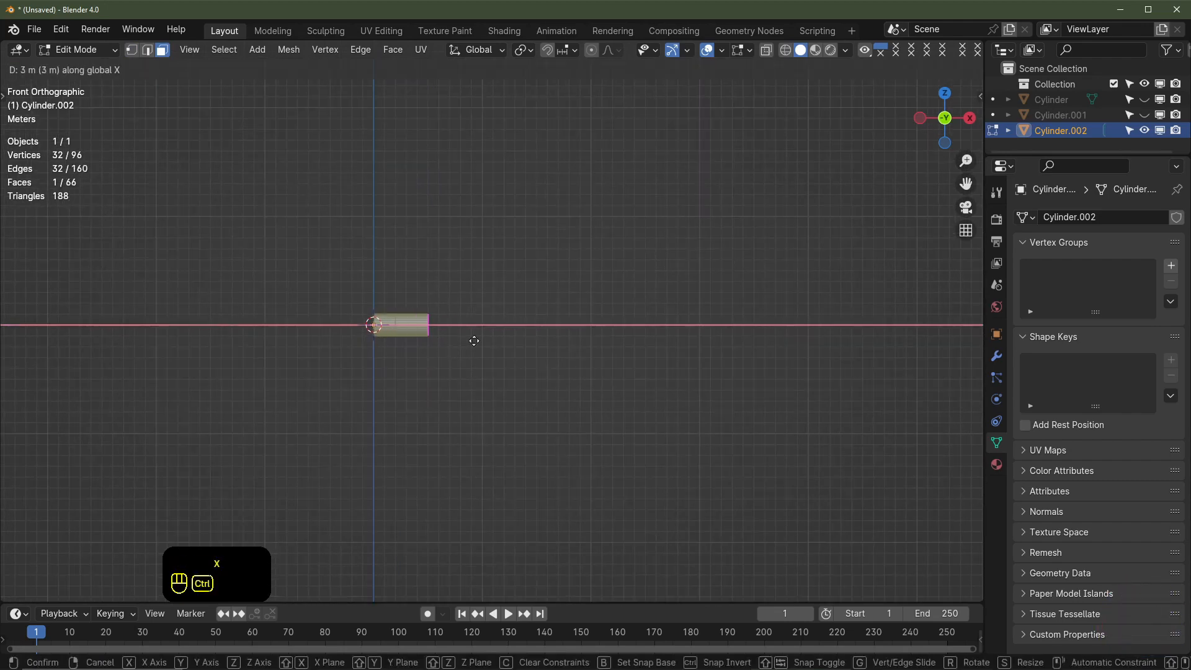
left_click(626, 339, "ctrl")
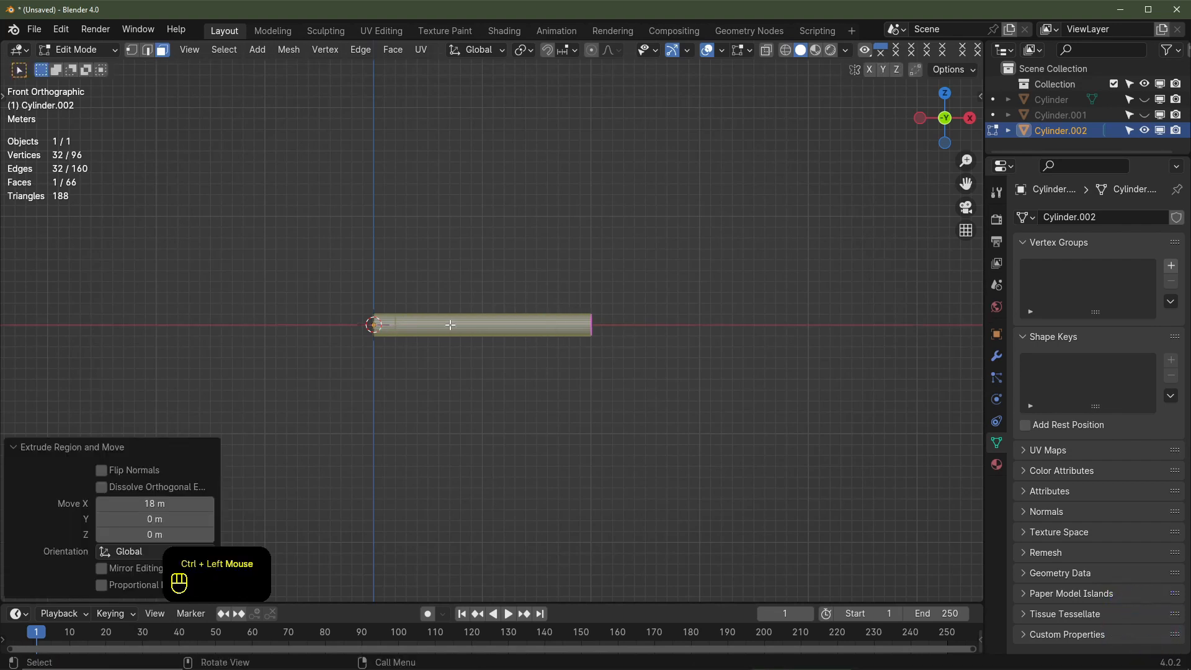
Add a loop cut around the extruded section, slid toward the origin end at factor 0.400
scroll(464, 334, "up", 1)
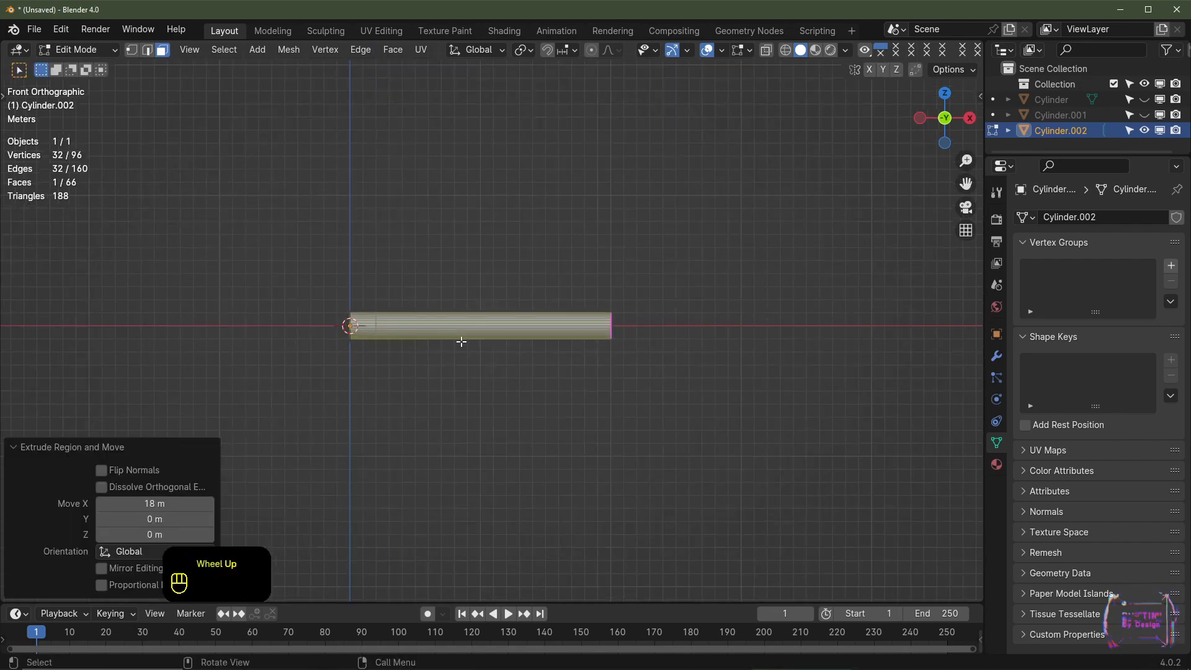
scroll(461, 341, "up", 1)
key("ctrl+r")
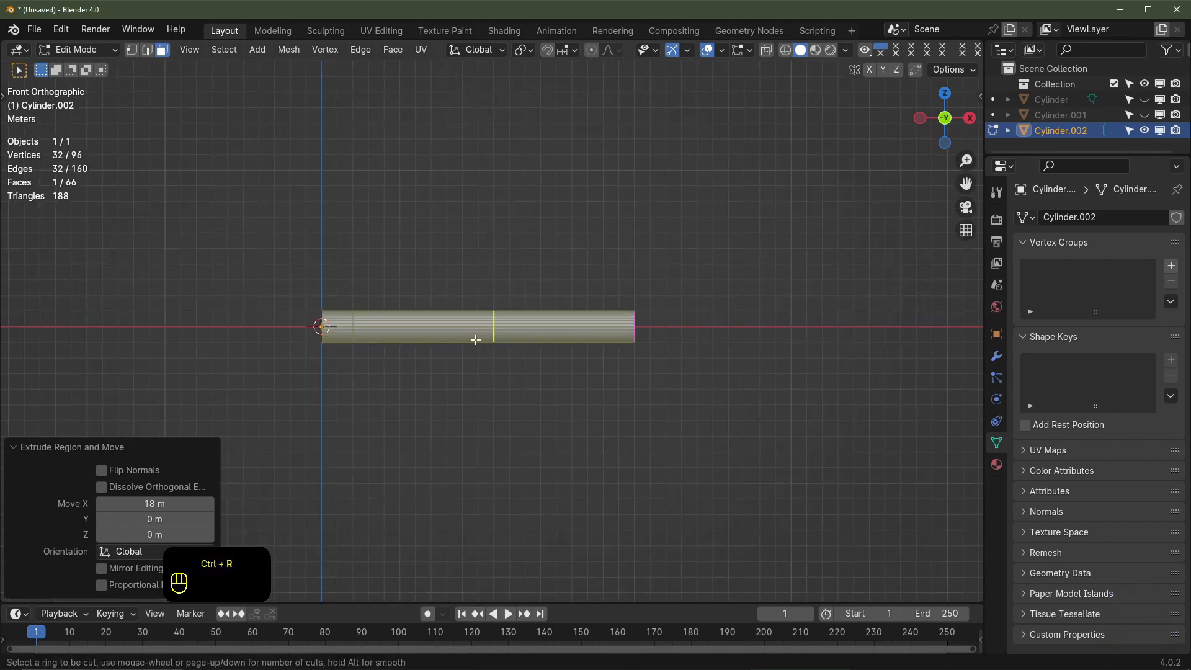
left_click(475, 339)
left_click(424, 342, "ctrl")
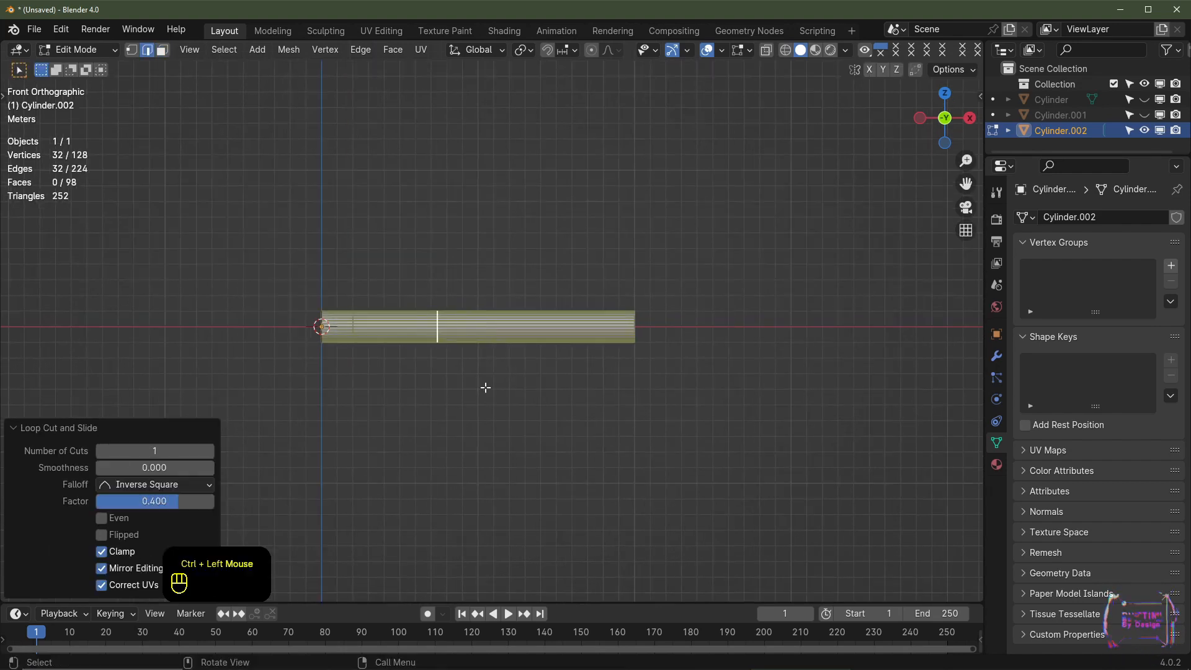
Select the lowest vertex of the new loop and snap the 3D cursor to it
key("1")
scroll(507, 370, "up", 2)
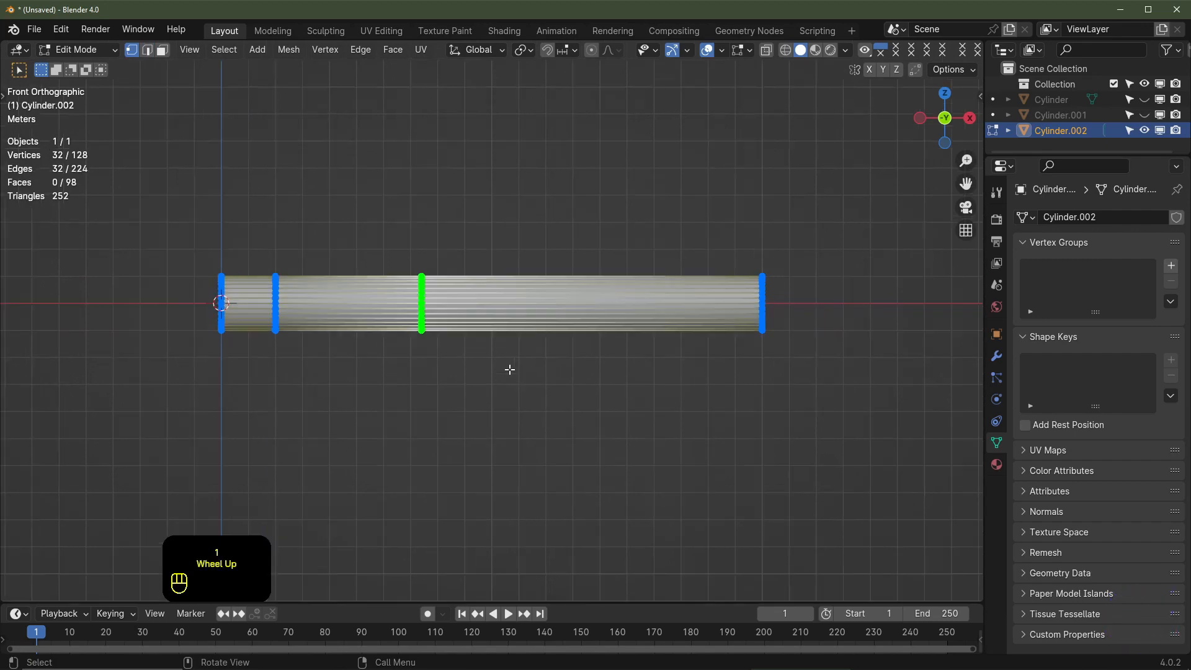
middle_click_drag(365, 363, 486, 372, "shift")
scroll(411, 359, "up", 2)
left_click(434, 372)
scroll(436, 376, "up", 2)
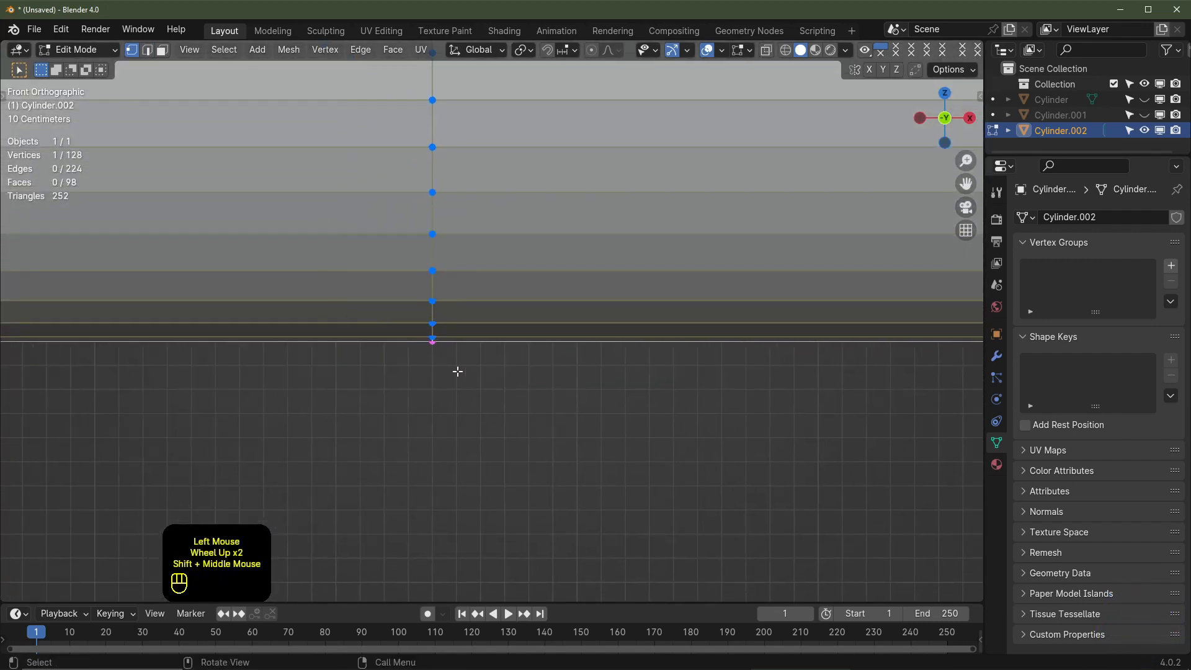
key("shift+s")
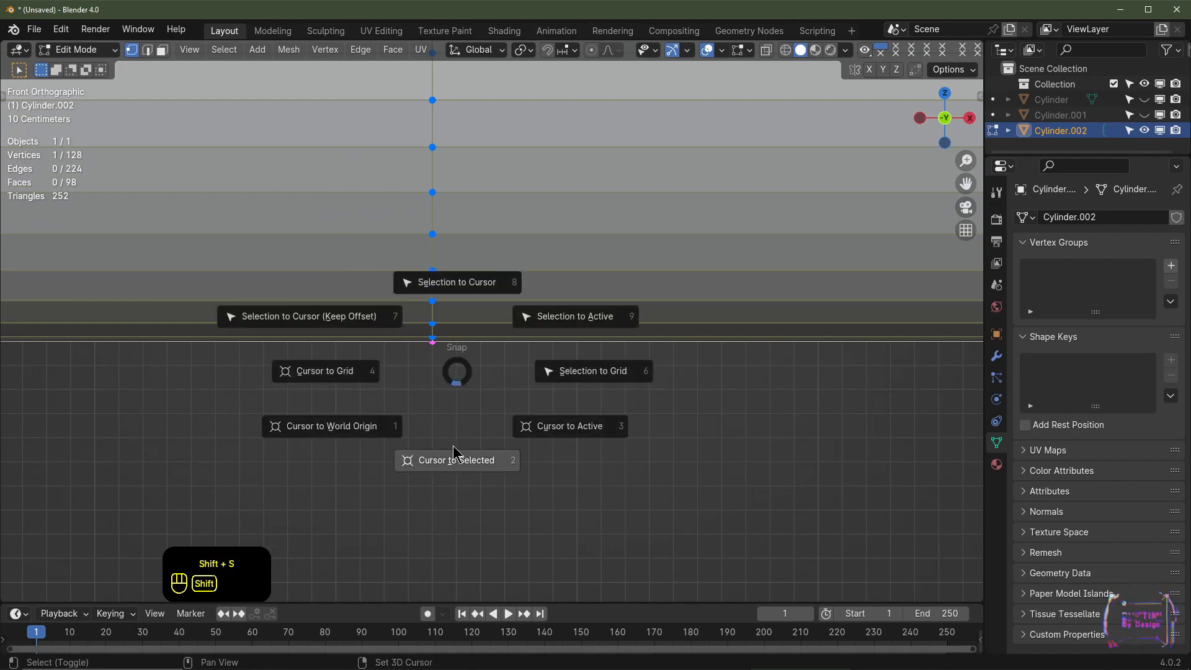
left_click(453, 462)
scroll(454, 424, "down", 3)
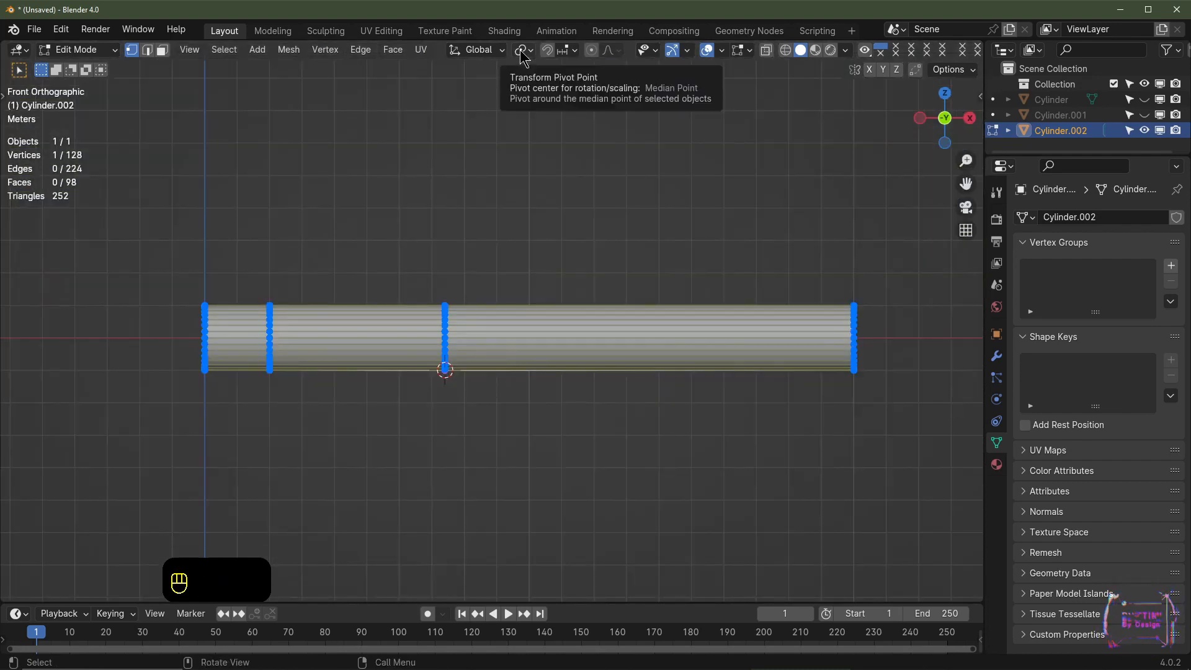
Set the pivot point to 3D Cursor, enable X-ray, and scale the whole middle loop by 1.9 along Z
left_click(523, 50)
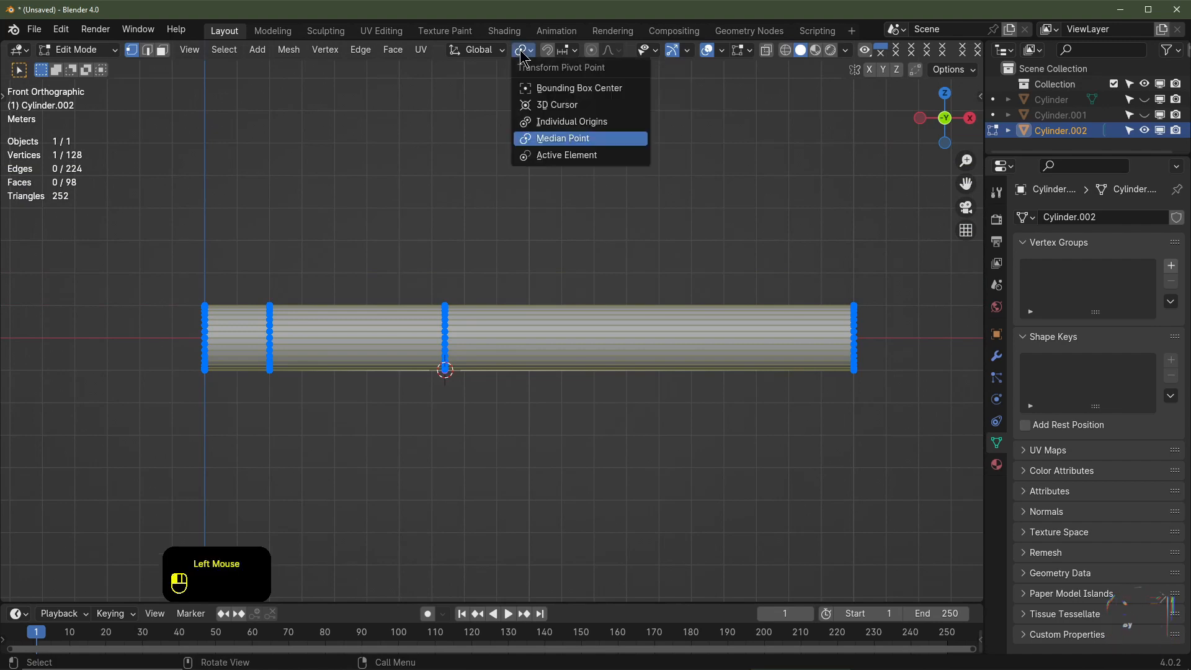
left_click(557, 104)
left_click(766, 50)
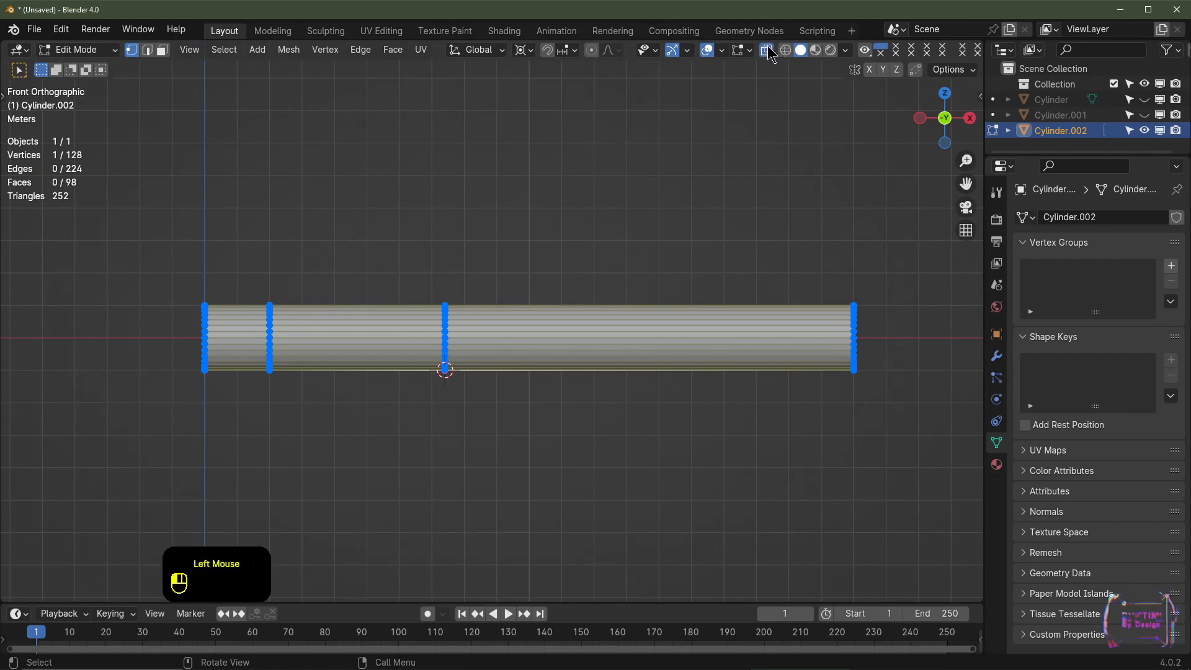
left_click_drag(422, 236, 471, 405)
middle_click_drag(570, 358, 548, 392, "shift")
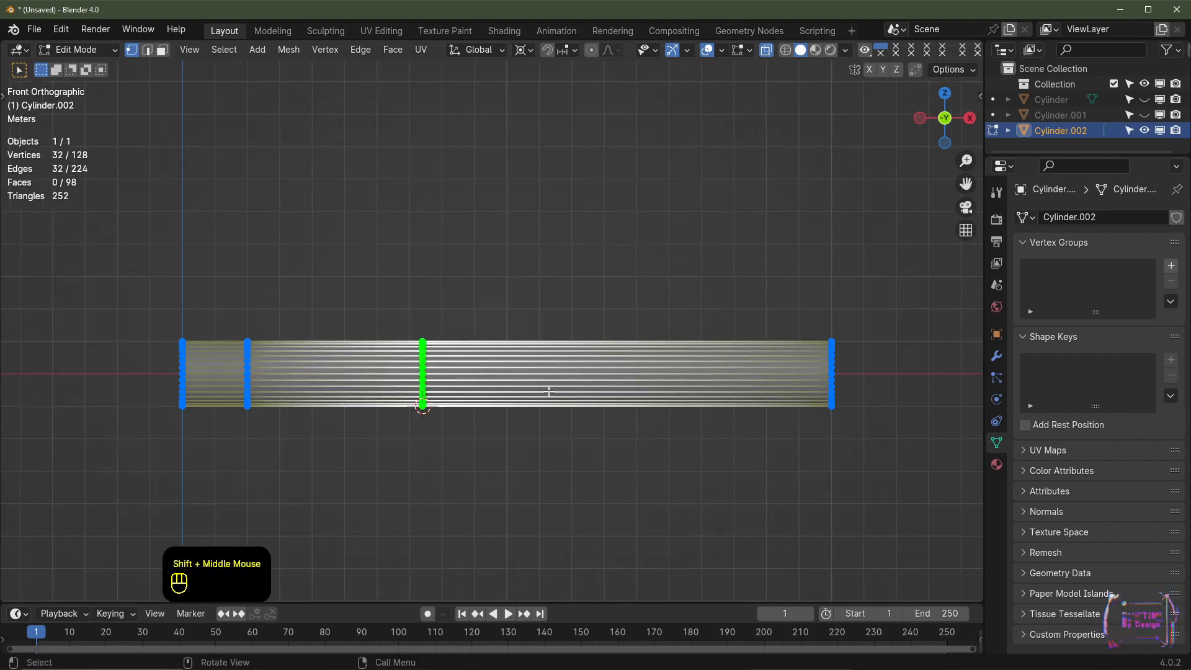
key("s")
key("z")
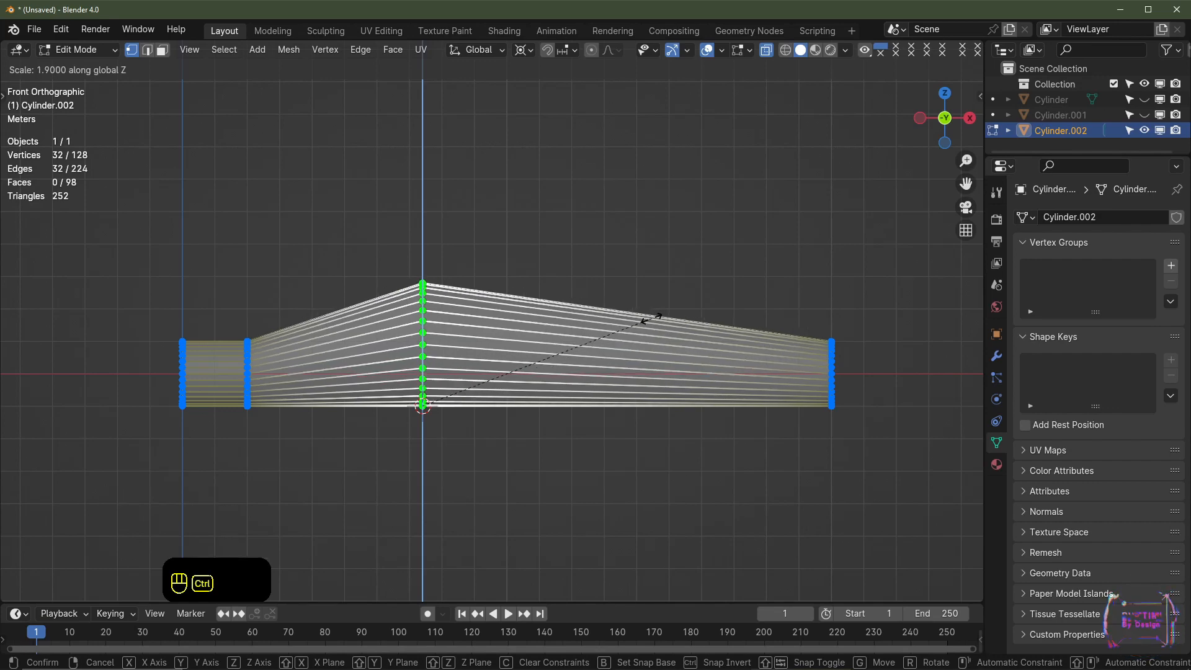
left_click(651, 319, "ctrl")
Select the lowest vertex of the far end loop and snap the 3D cursor to it
middle_click_drag(890, 424, 571, 340, "shift")
scroll(569, 344, "up", 3)
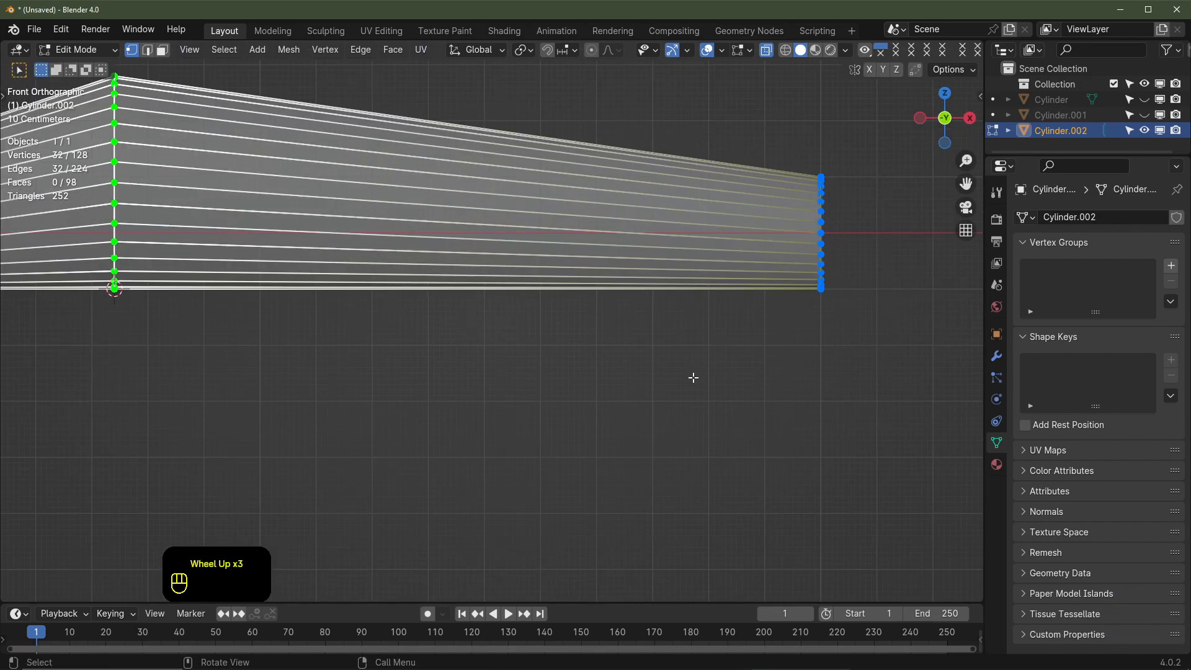
left_click(822, 302)
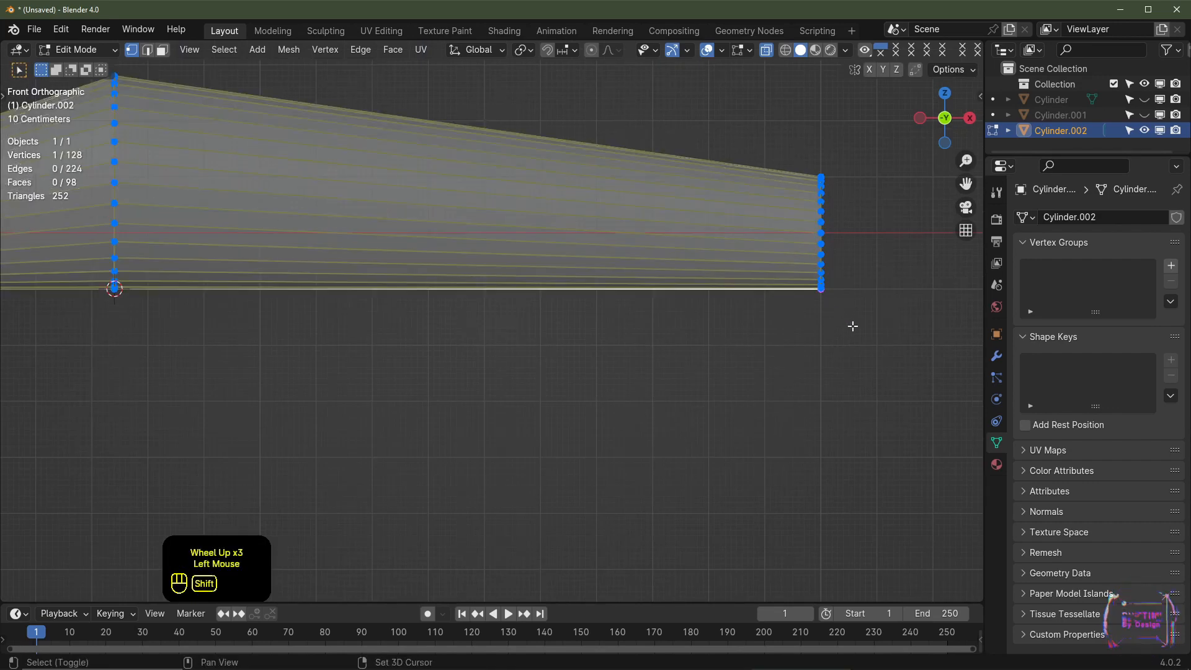
middle_click_drag(851, 327, 651, 356, "shift")
key("shift+s")
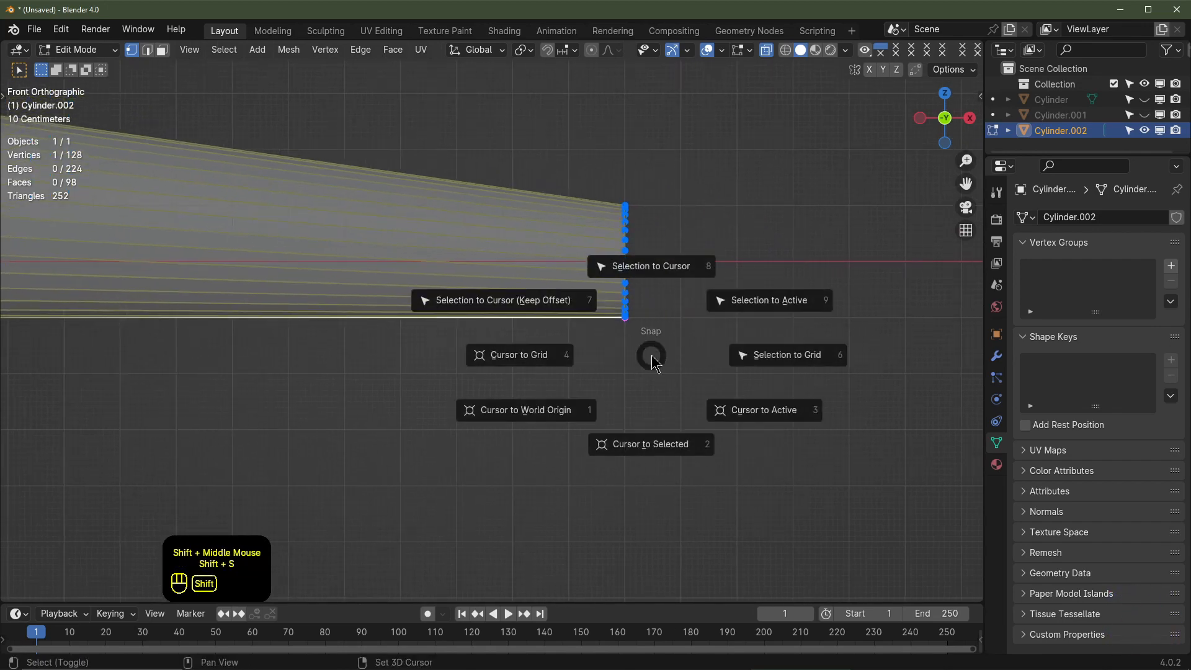
left_click(650, 441)
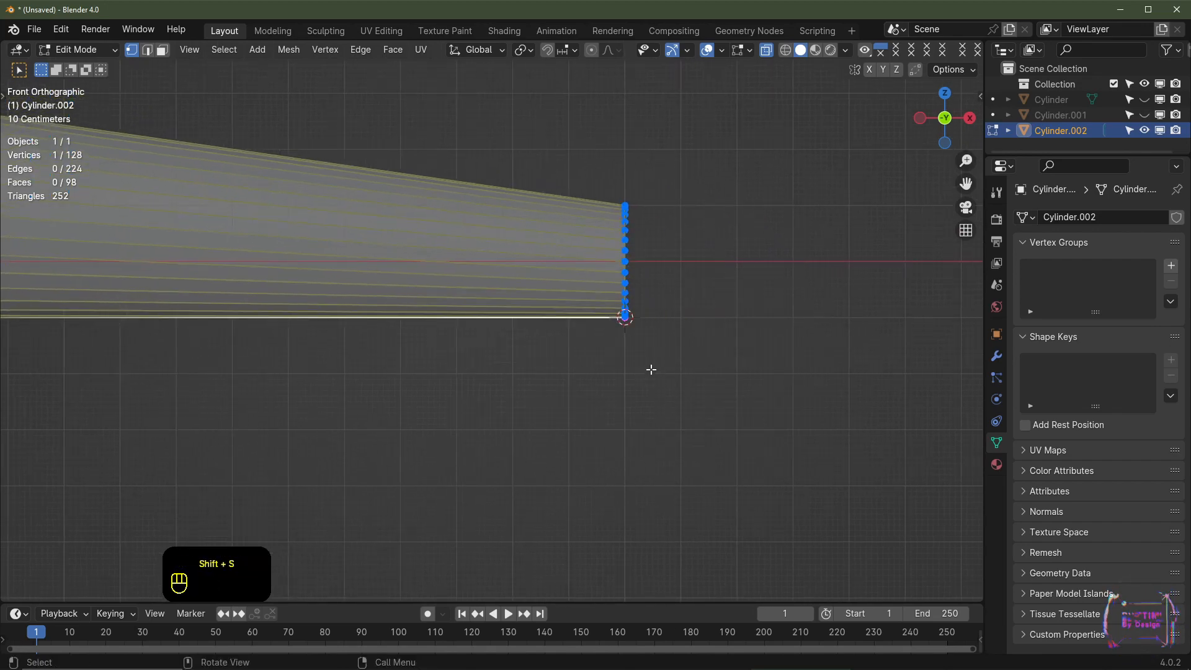
Select all vertices of the far end loop and scale them to 0.2 along Z around the 3D cursor
left_click_drag(696, 153, 604, 362)
scroll(703, 318, "down", 2)
scroll(703, 318, "up", 1)
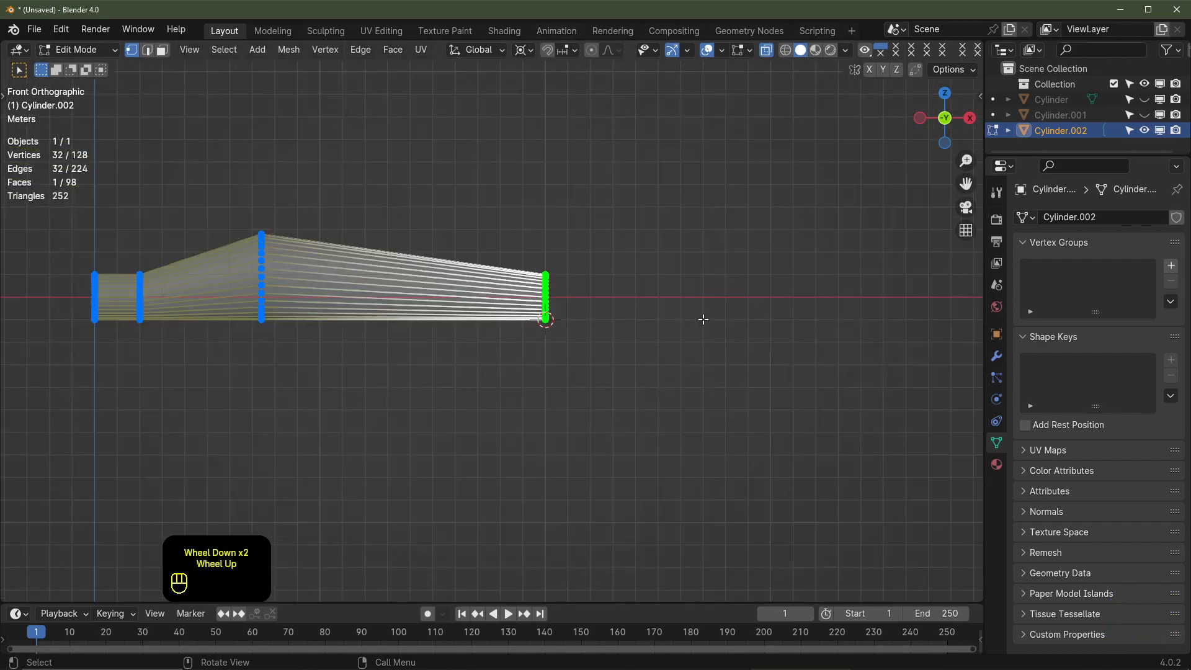
key("s")
key("z")
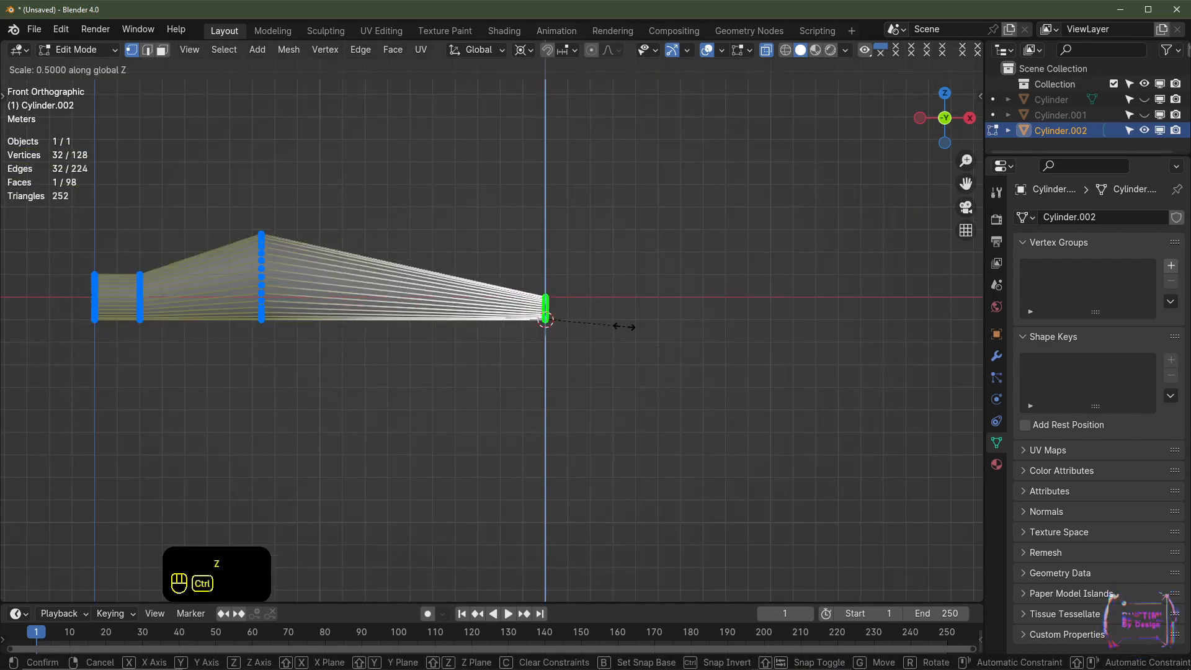
left_click(548, 319, "ctrl")
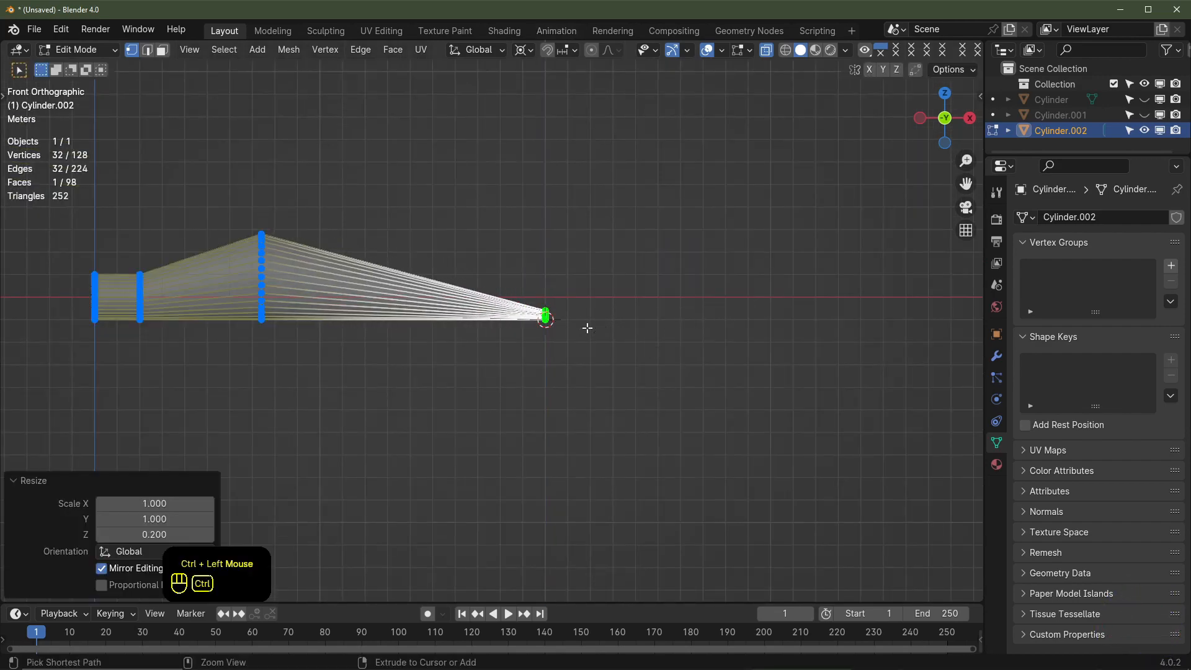
Move the blade's far end loop 10 m along X to lengthen the blade
scroll(548, 361, "down", 2)
key("g")
key("x")
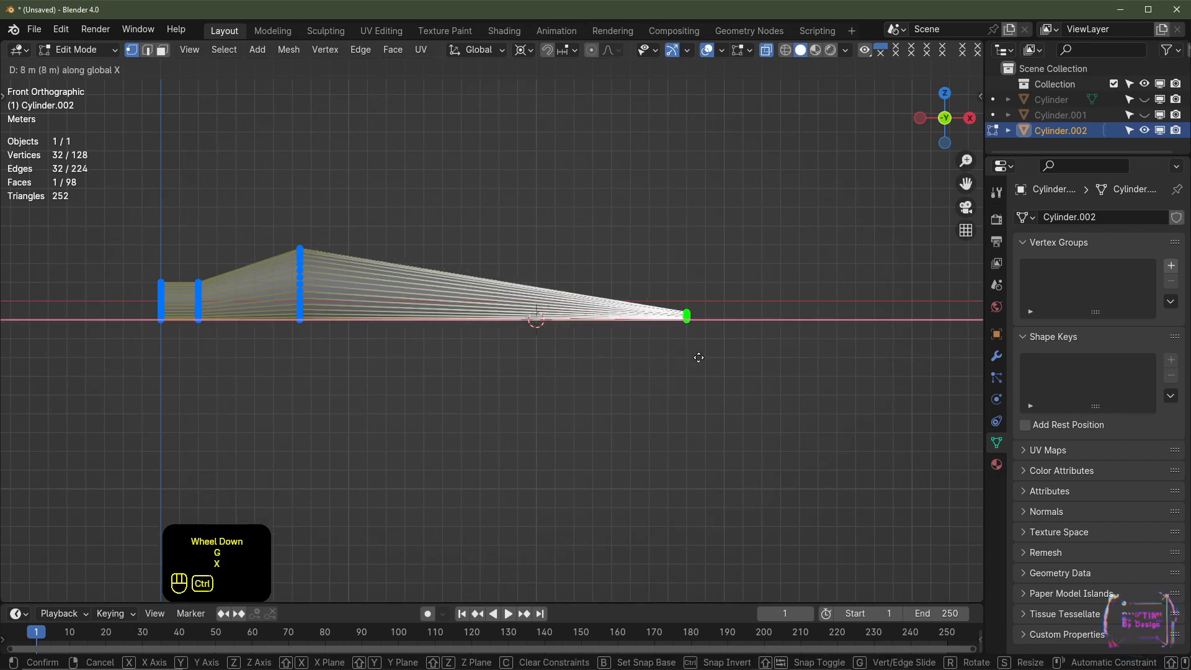
left_click(729, 355, "ctrl")
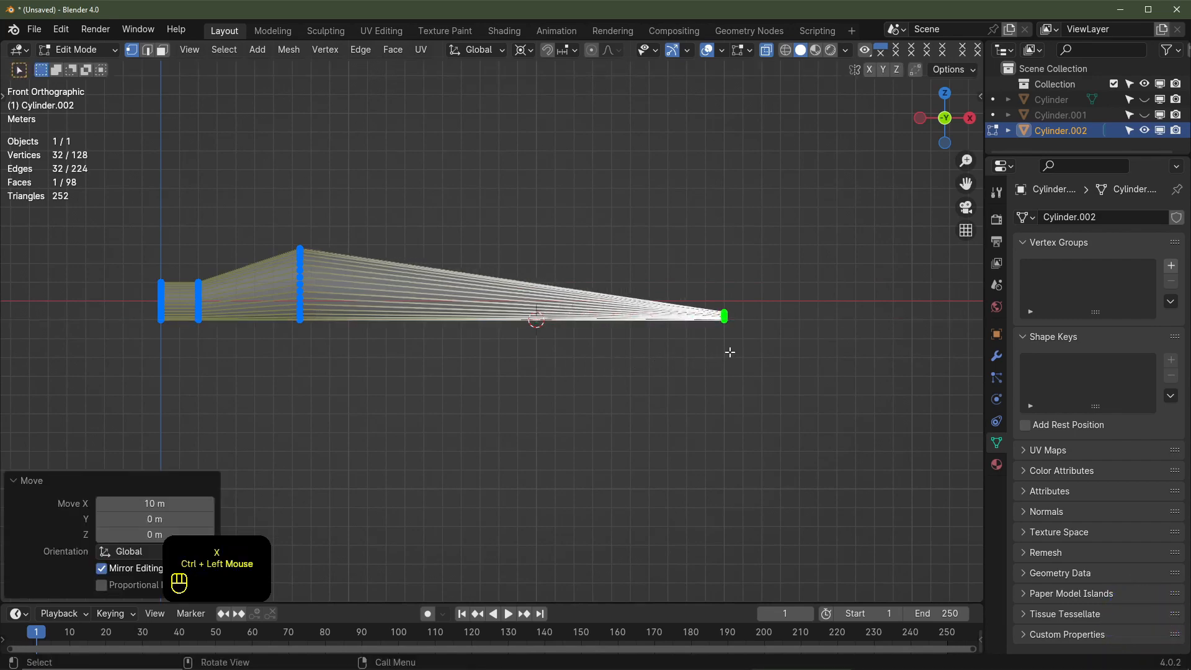
Select the widest middle loop together with the far end loop and set the pivot point to Median Point
middle_click_drag(729, 355, 669, 370)
key("KP_1")
left_click_drag(798, 178, 285, 411)
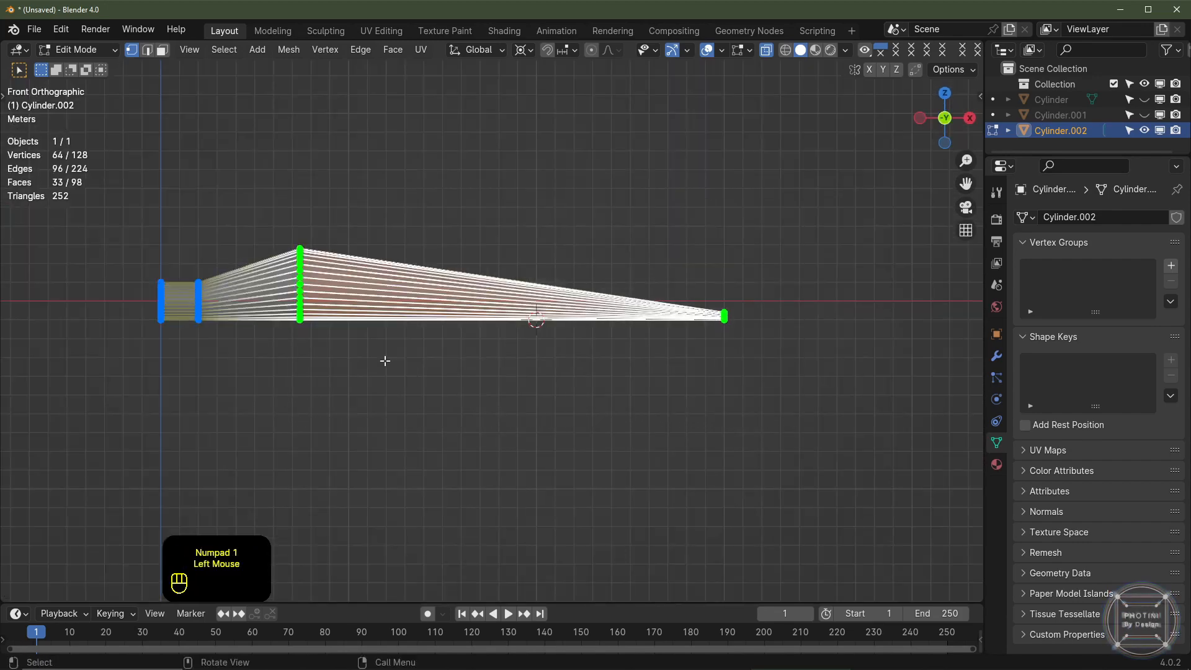
left_click(529, 54)
left_click(553, 141)
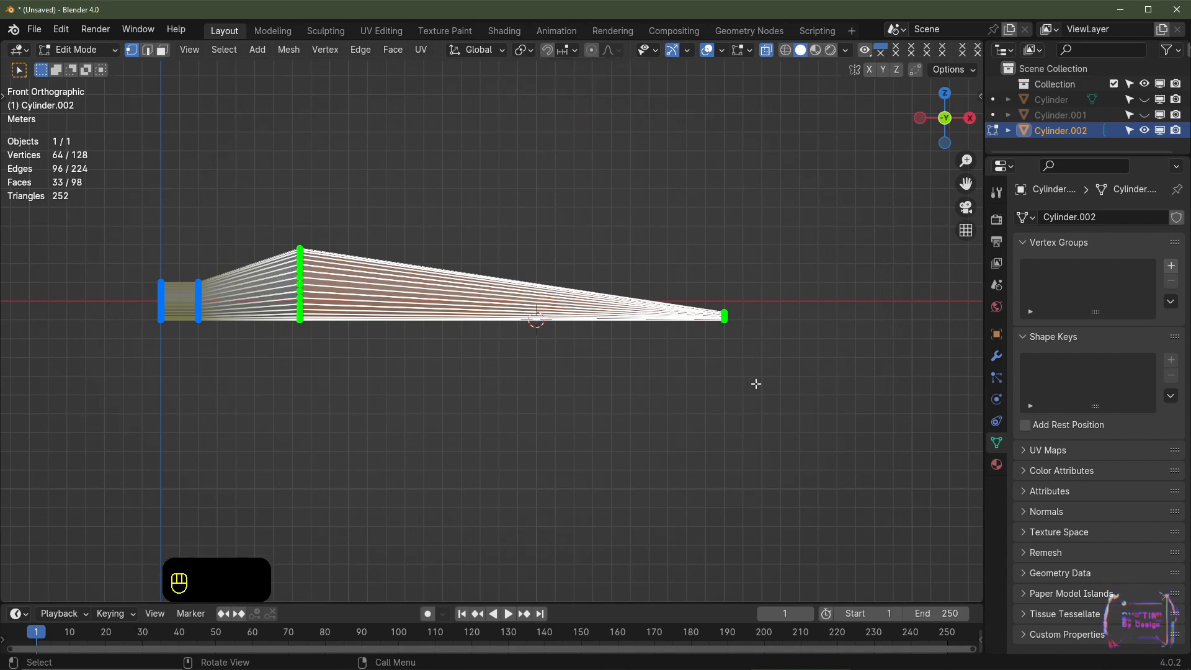
Scale the two selected loops along Y to roughly a third of their width
key("KP_3")
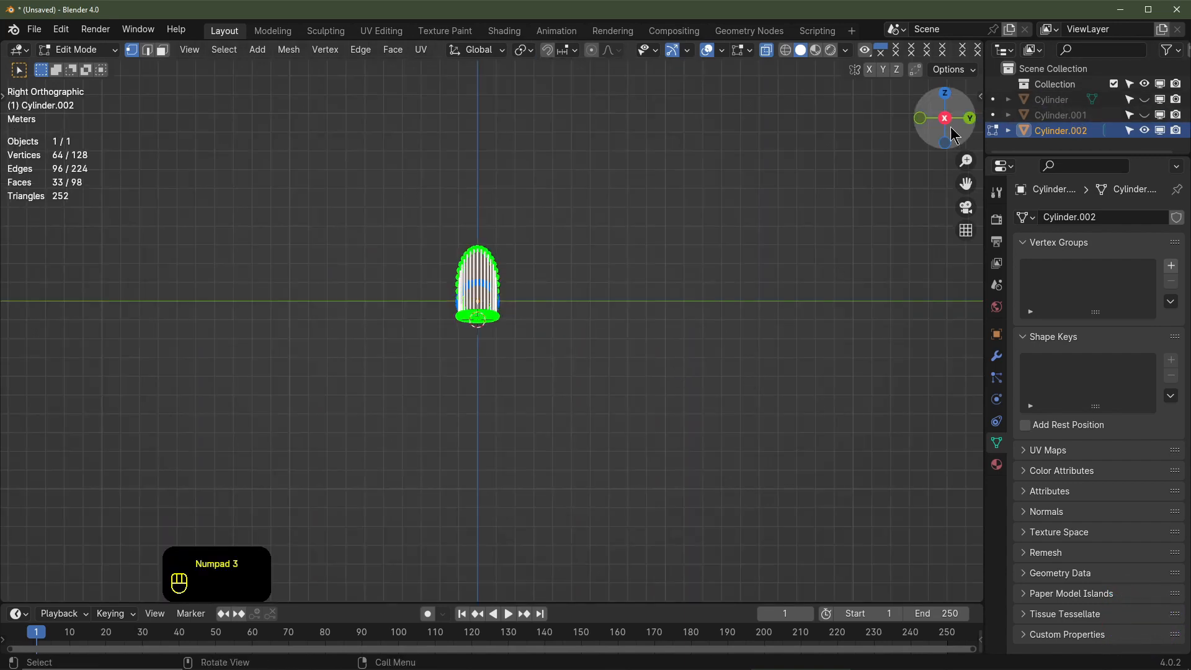
scroll(674, 370, "up", 4)
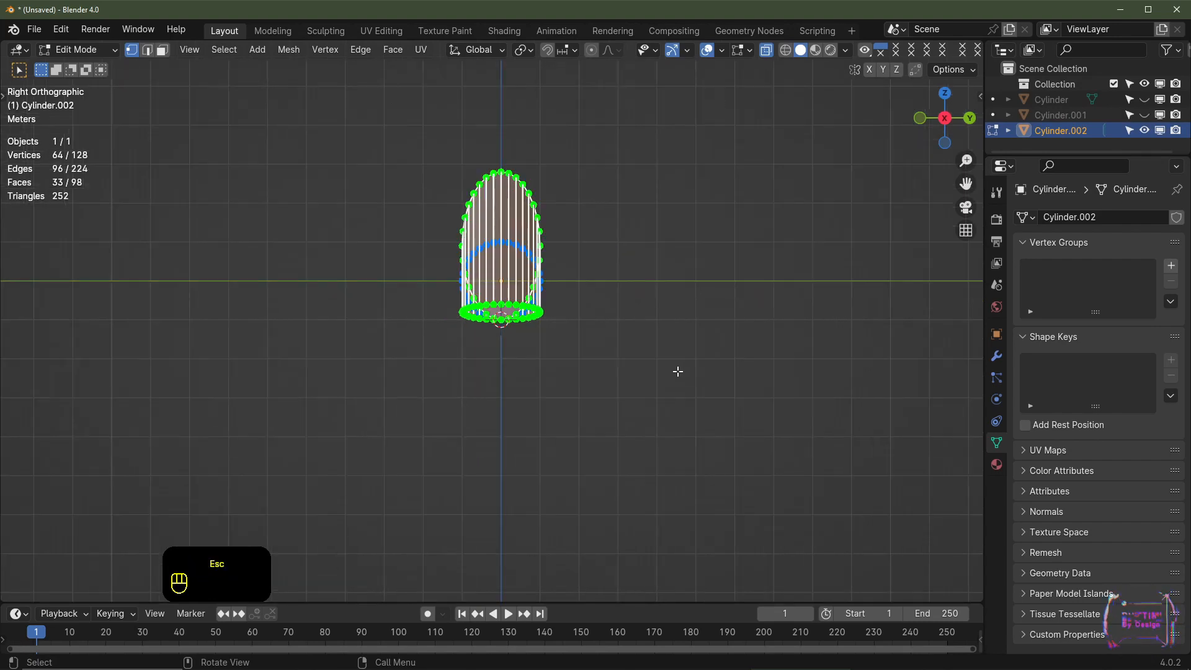
key("s")
key("y")
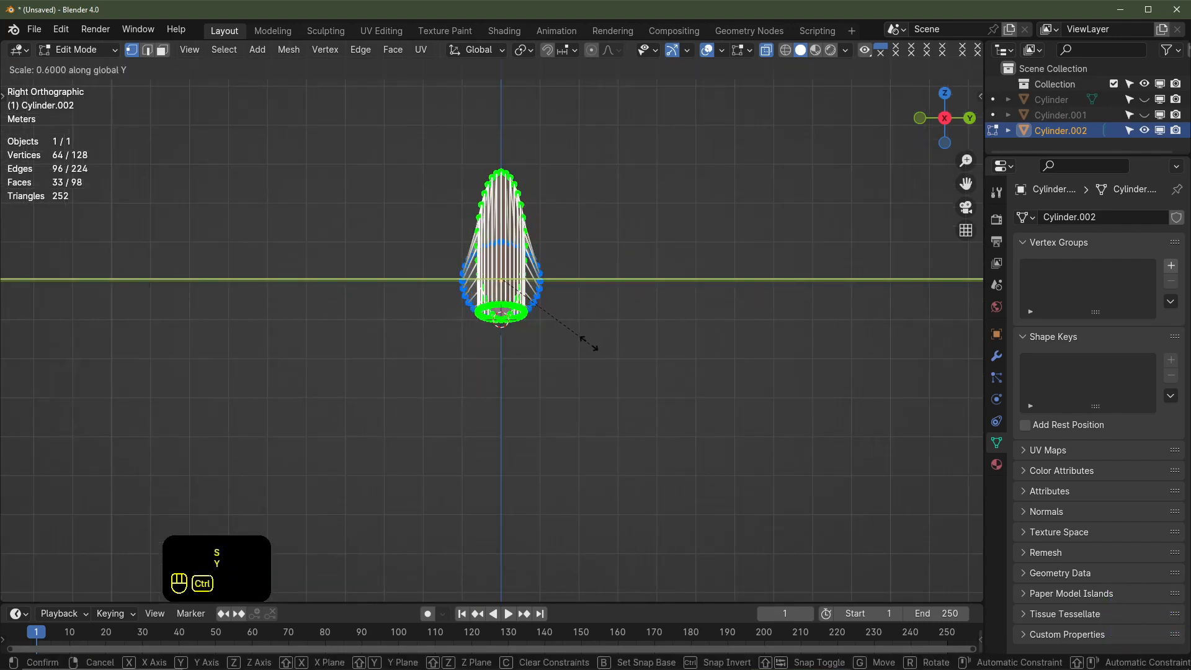
left_click(555, 322, "ctrl")
Select only the far end loop and scale it to 0.3 along Y
middle_click_drag(578, 362, 643, 372)
middle_click_drag(656, 324, 472, 259, "shift")
left_click_drag(600, 157, 698, 292)
key("KP_3")
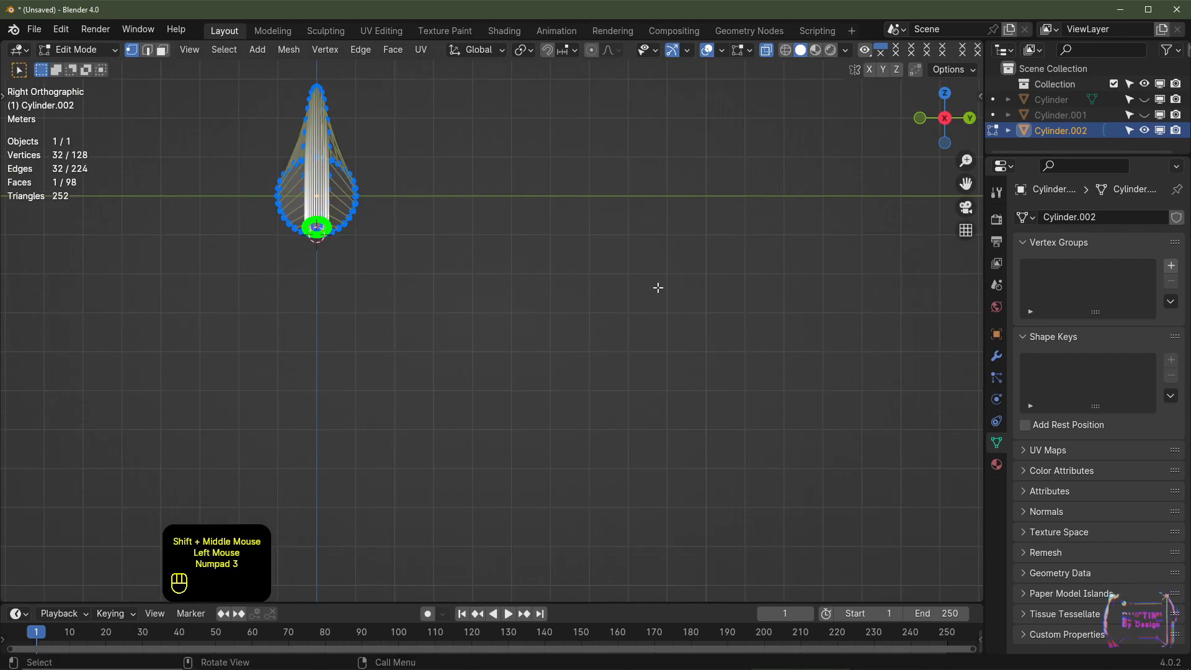
middle_click_drag(428, 283, 579, 341, "shift")
scroll(668, 319, "up", 2)
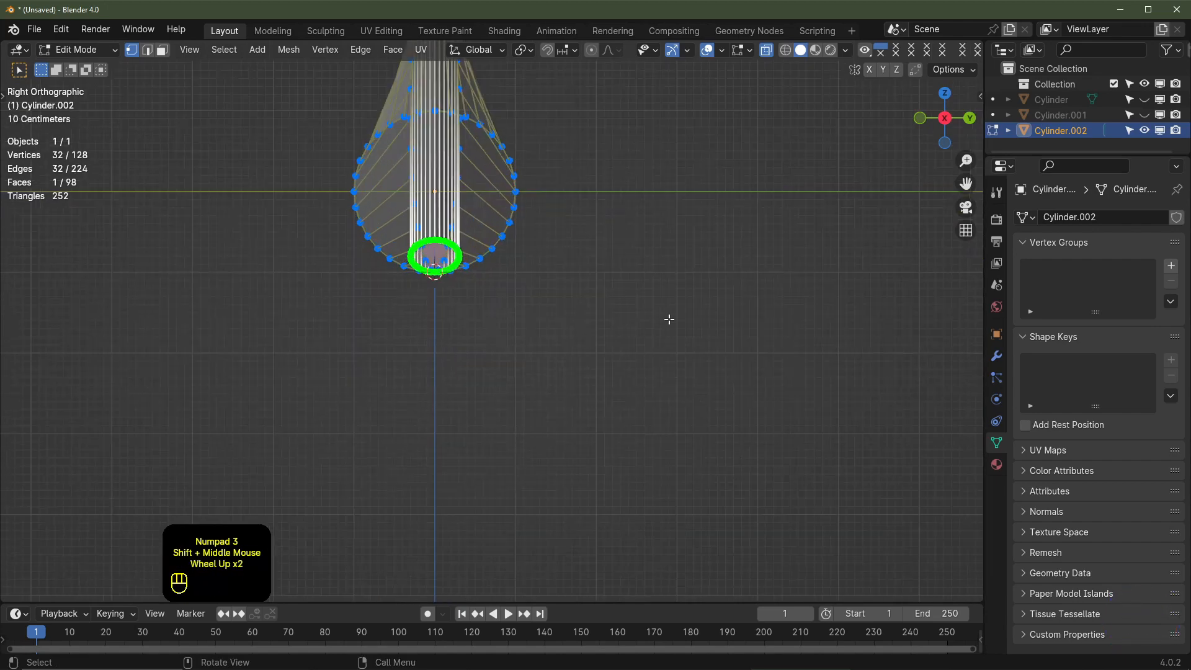
middle_click_drag(668, 319, 693, 375, "shift")
key("s")
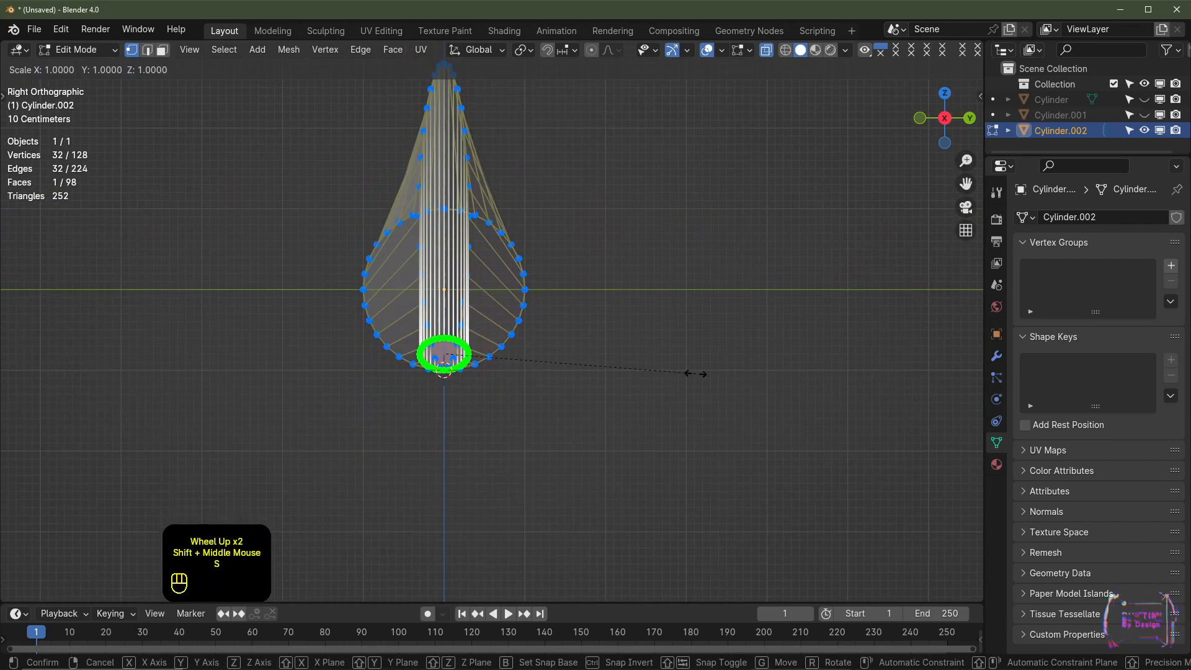
key("y")
key("ctrl")
left_click(417, 377)
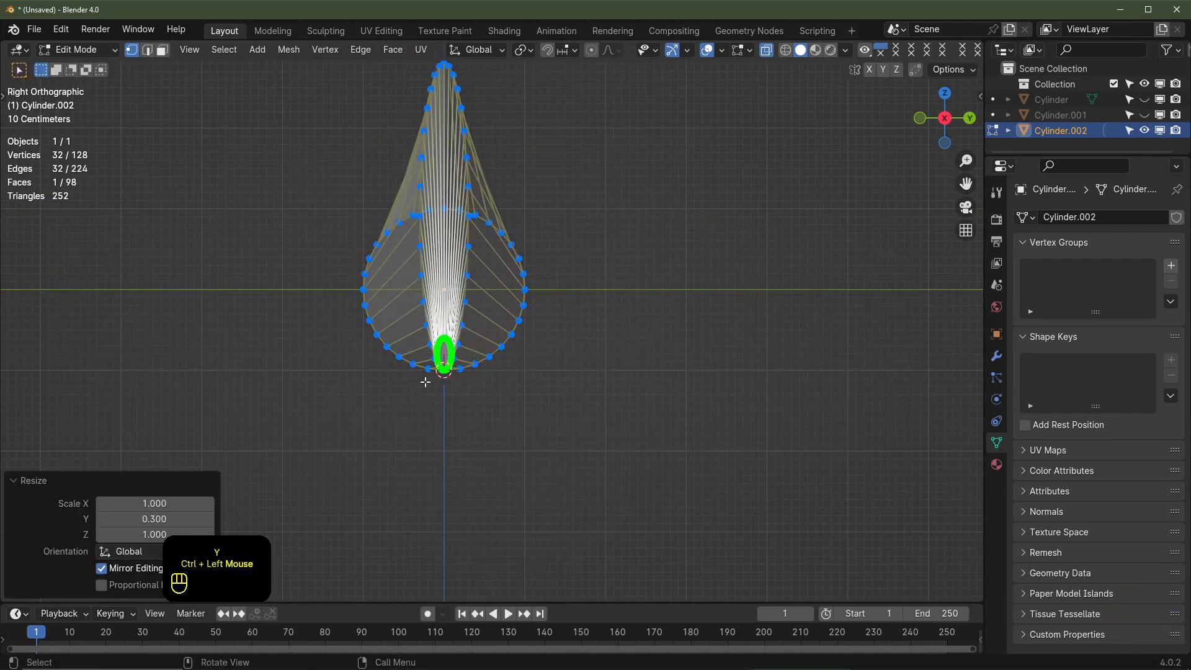
Turn off X-ray and select the end face at the blade tip in face select mode
middle_click_drag(417, 377, 484, 379)
scroll(484, 378, "down", 1)
middle_click_drag(483, 378, 545, 380)
key("KP_7")
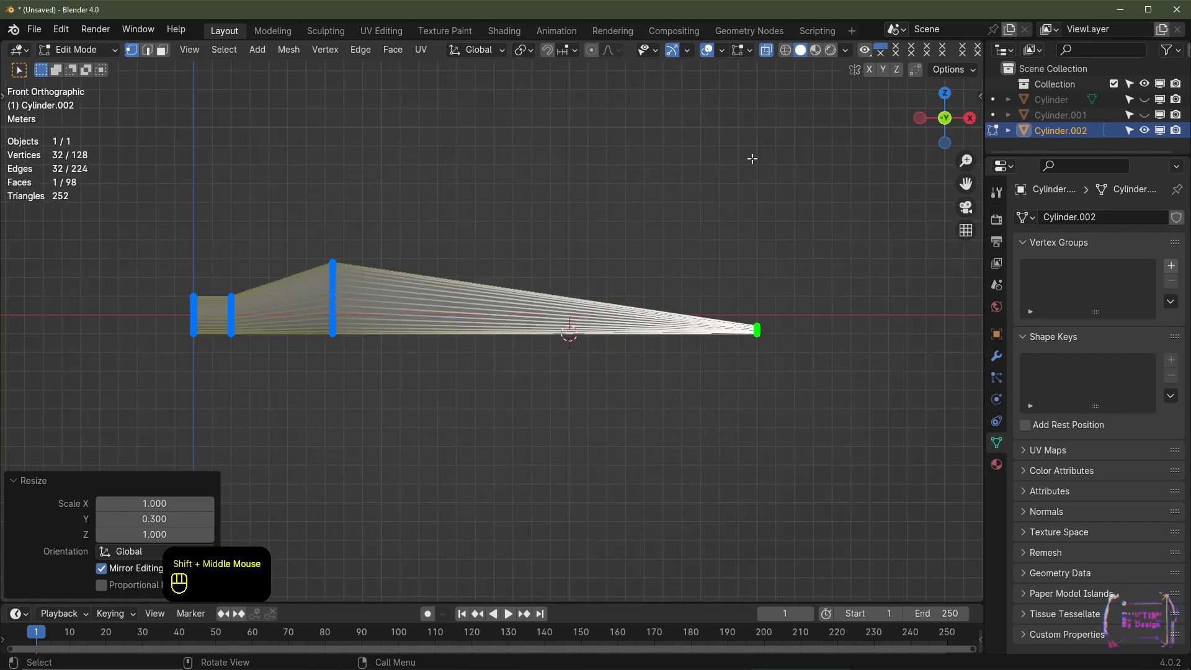
left_click(768, 55)
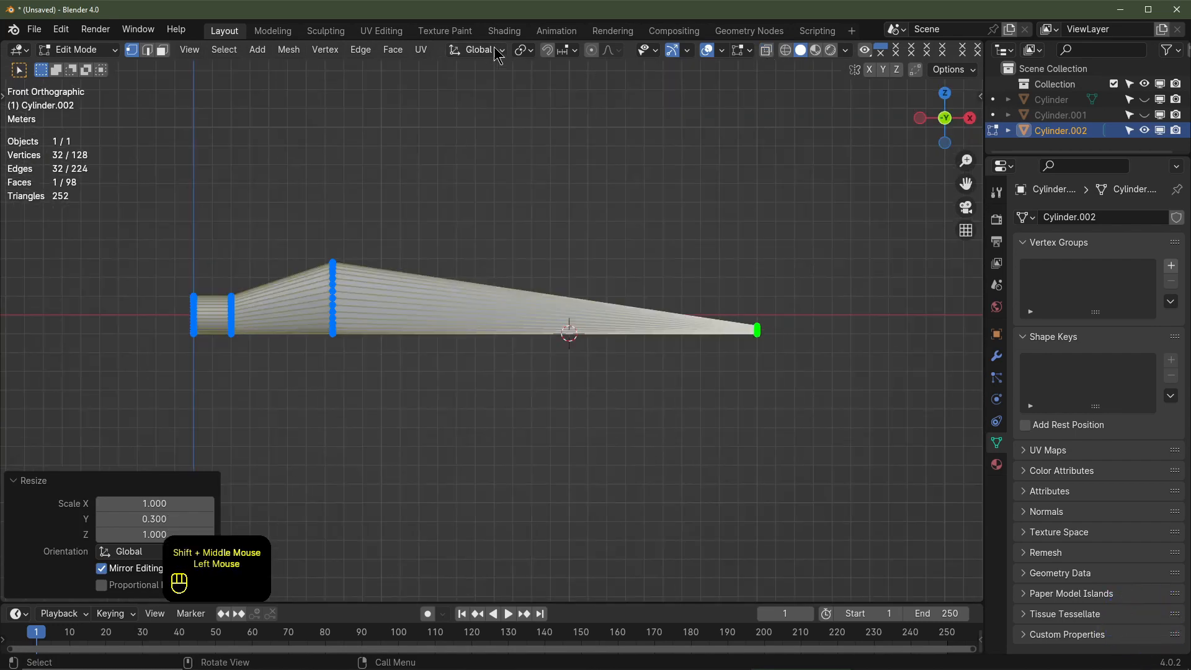
middle_click_drag(722, 393, 649, 335, "shift")
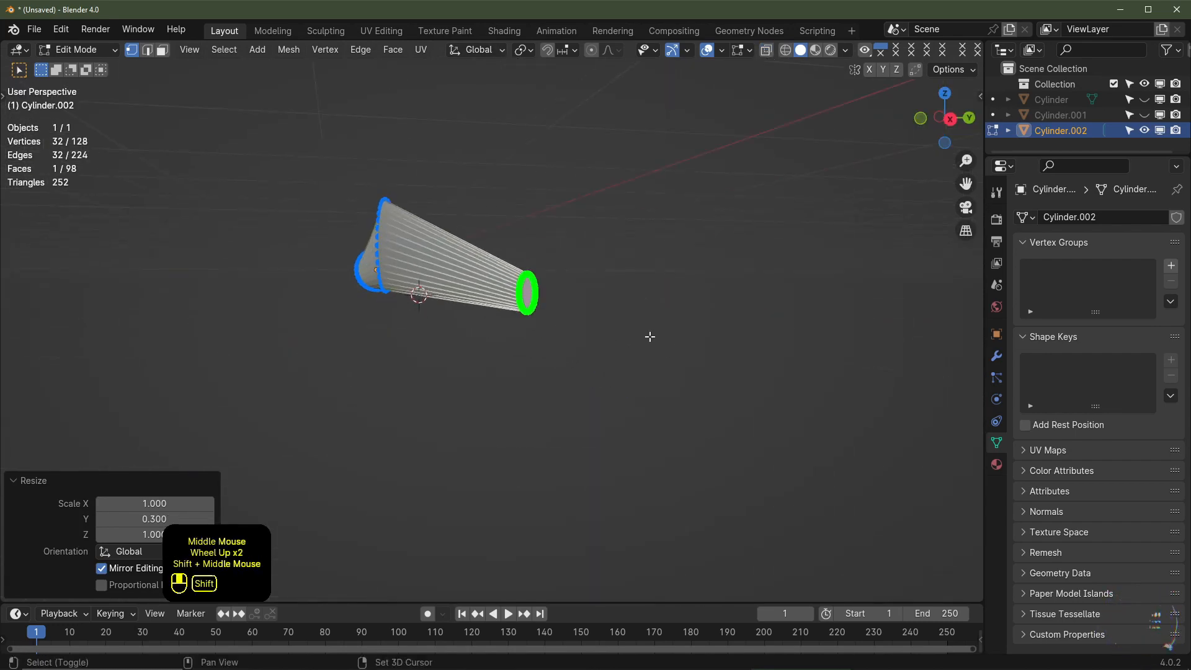
scroll(652, 344, "up", 1)
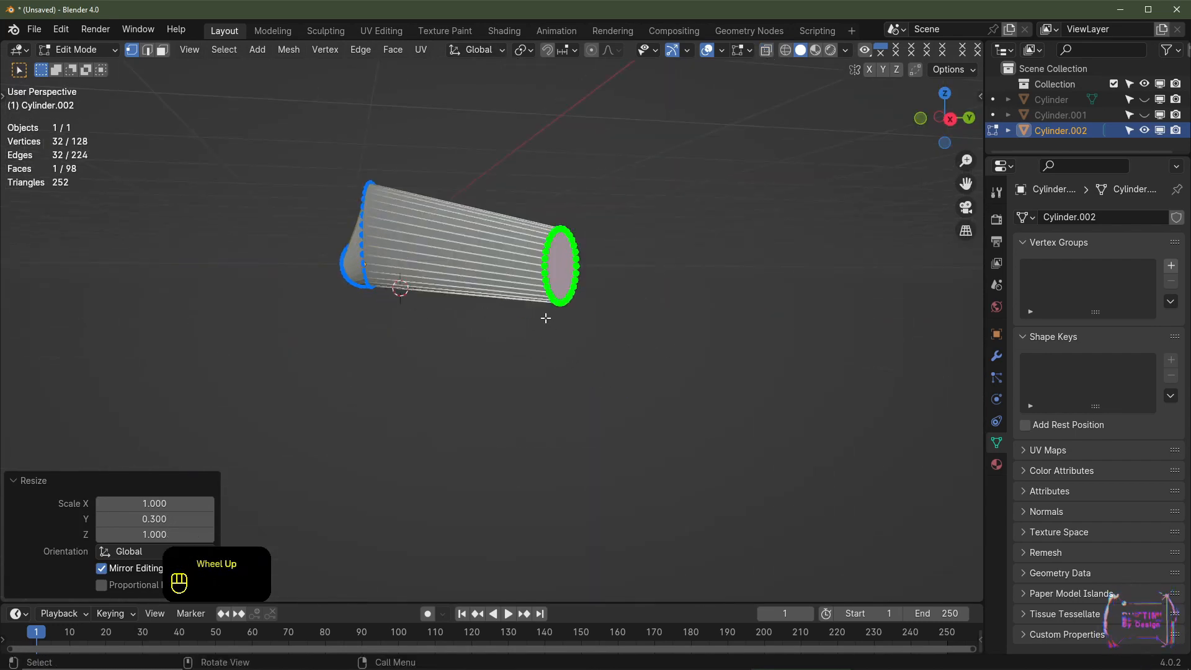
key("KP_Decimal")
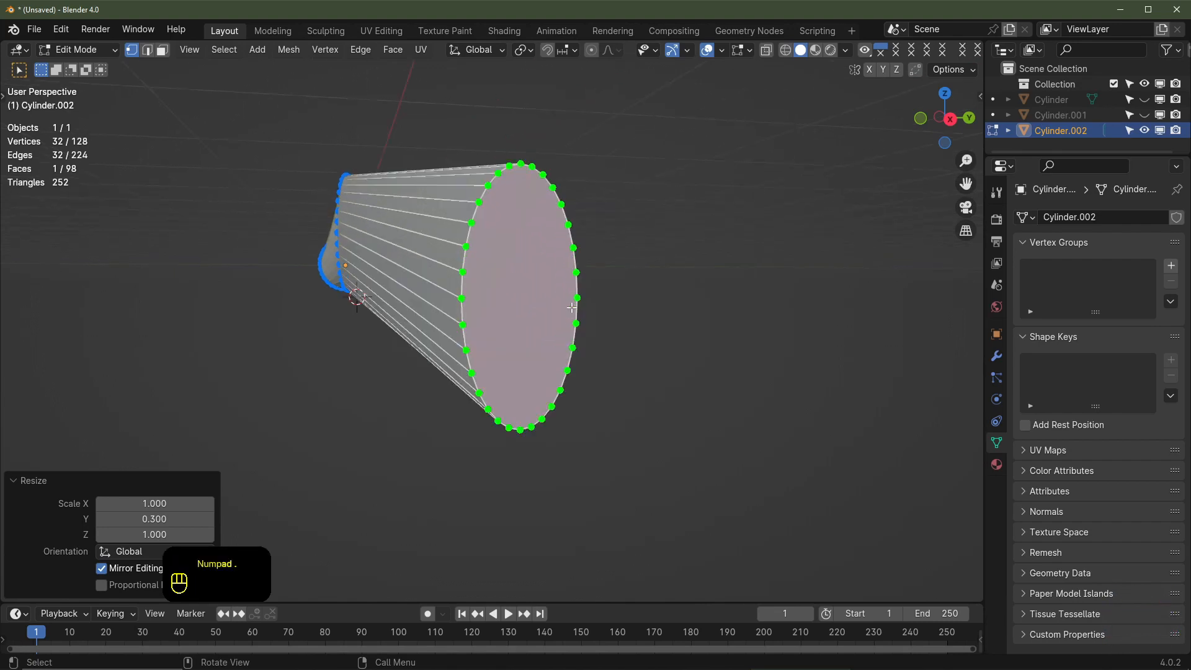
key("3")
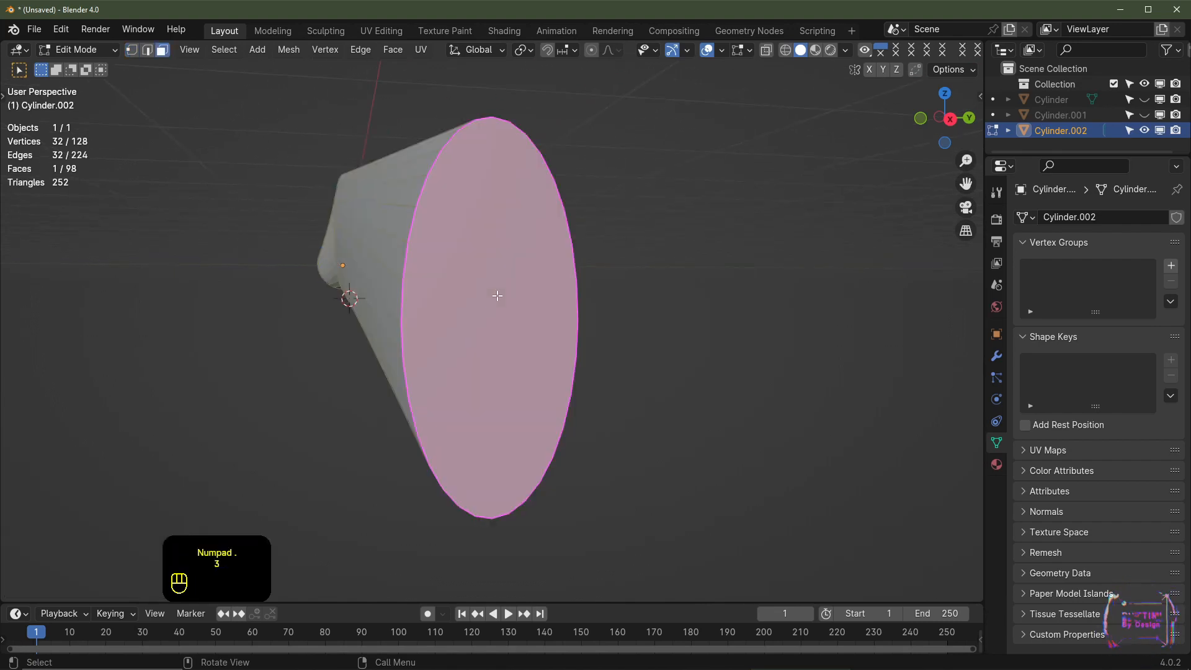
left_click(492, 291)
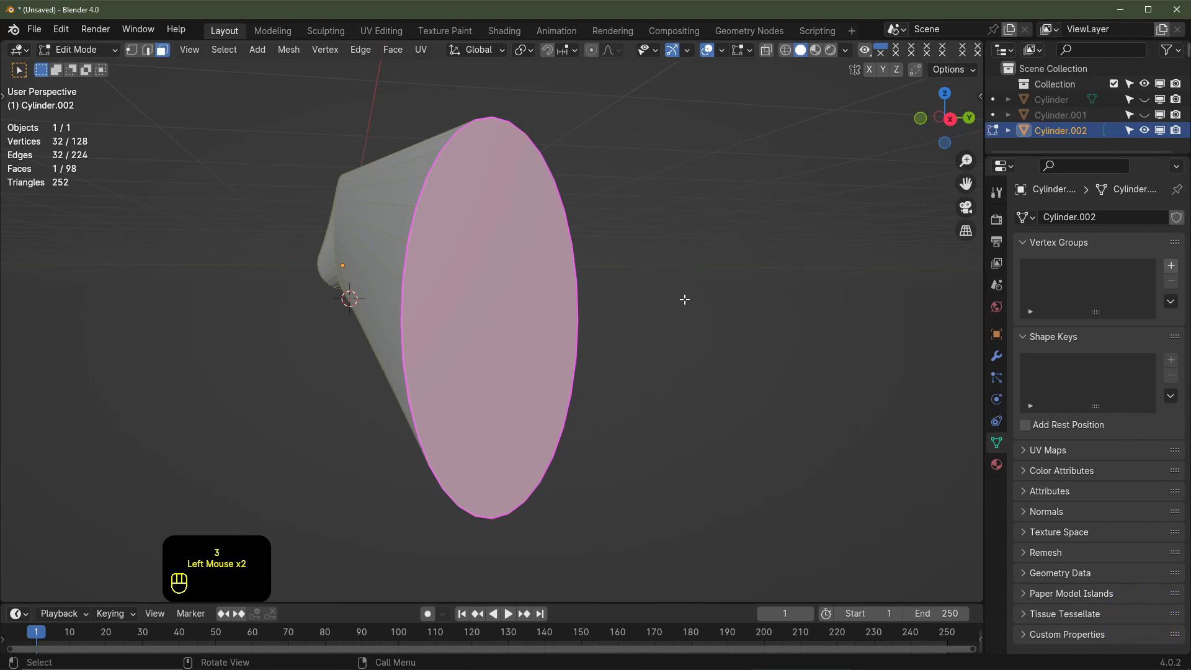
Inset the blade tip face by about 0.009 m and scale the inner face to about 0.71
key("i")
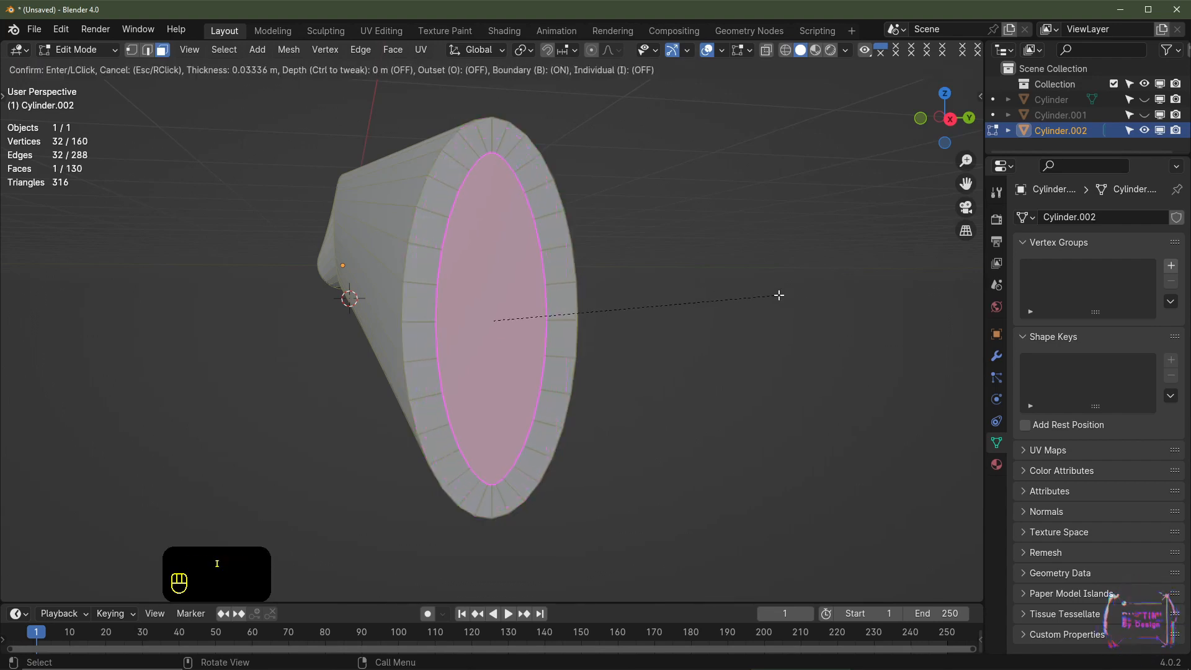
left_click(802, 302)
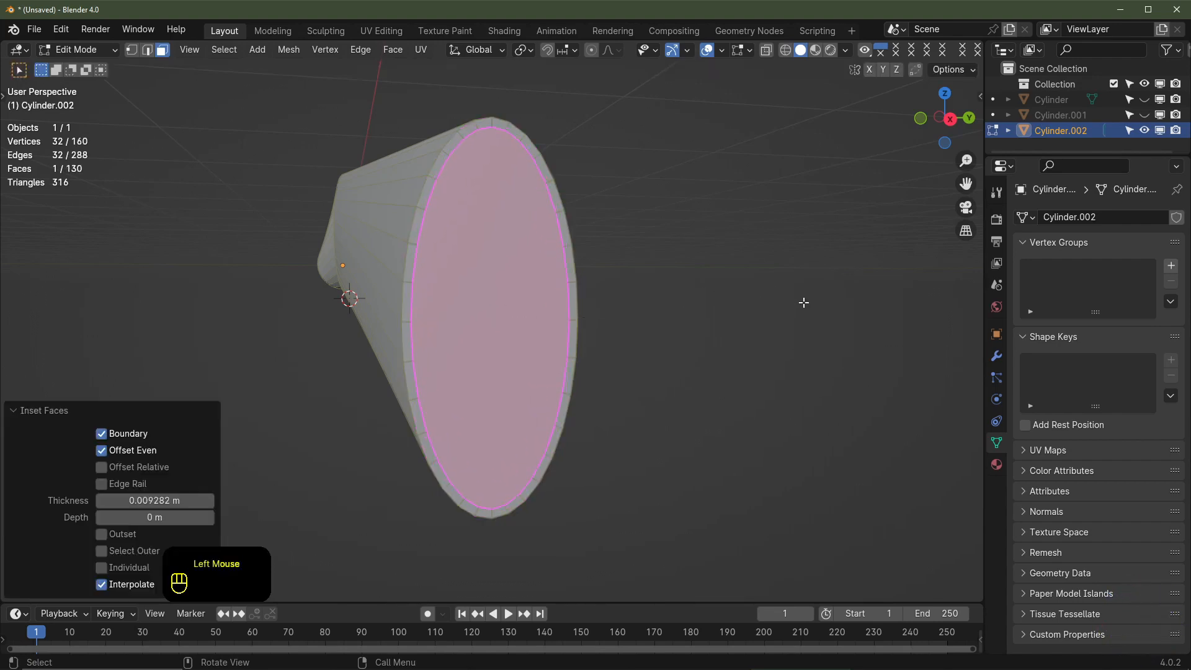
key("s")
left_click(629, 335)
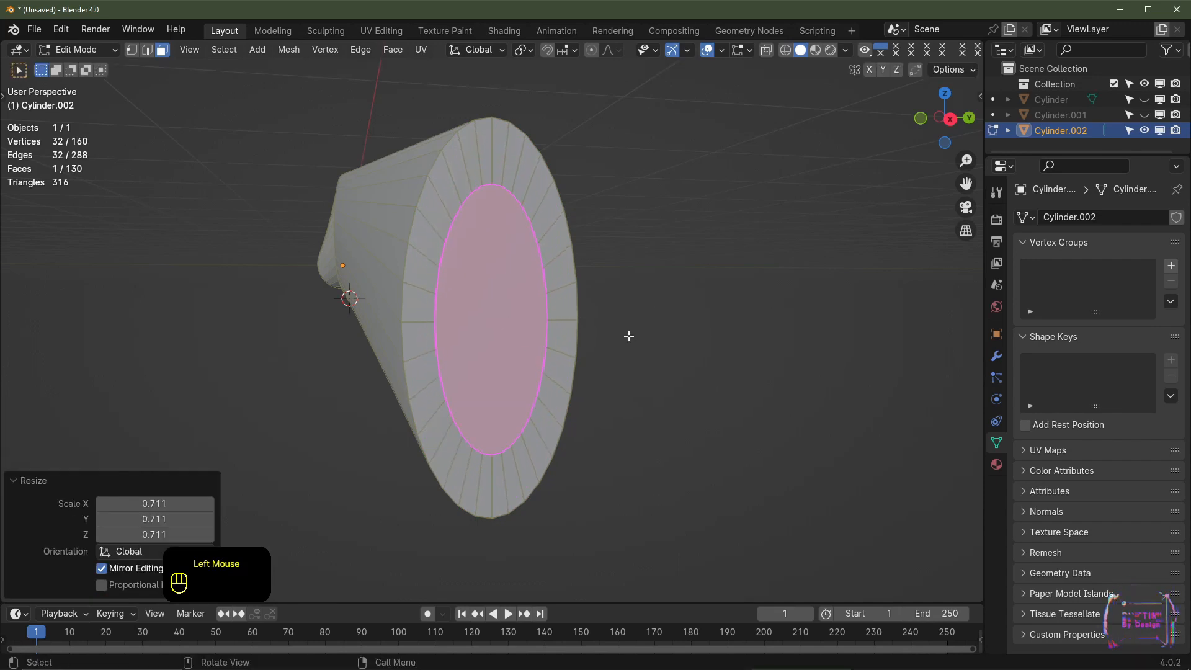
Delete the inner tip face and close the opening by applying Grid Fill to its edge loop
key("x")
left_click(713, 281)
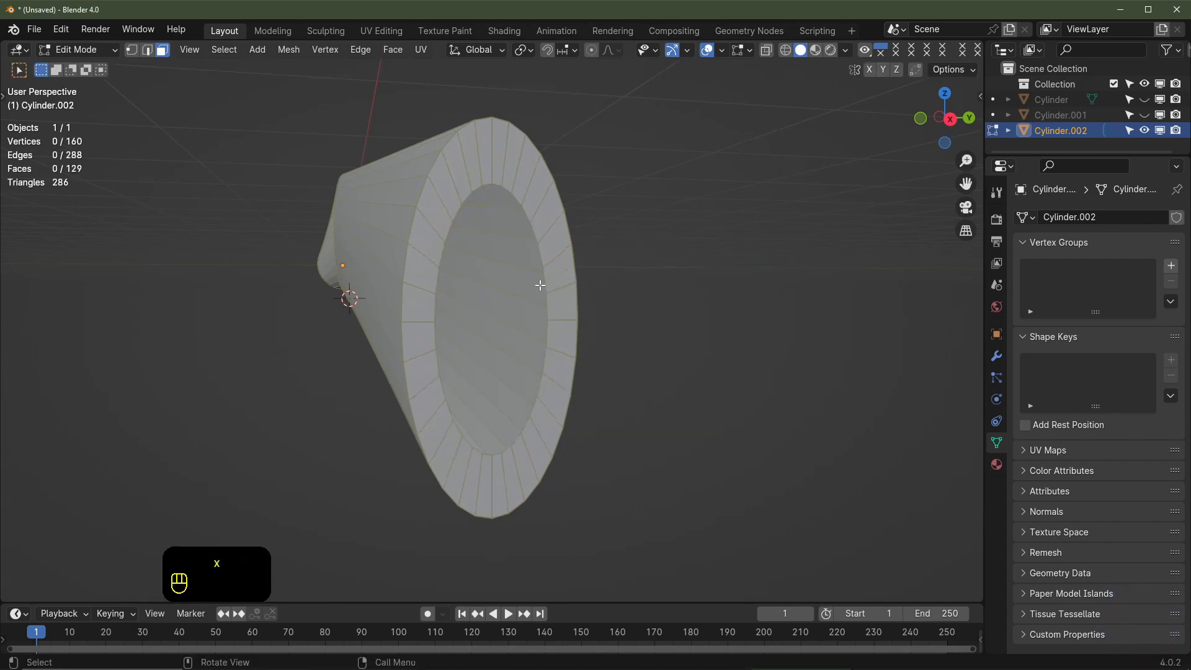
key("1")
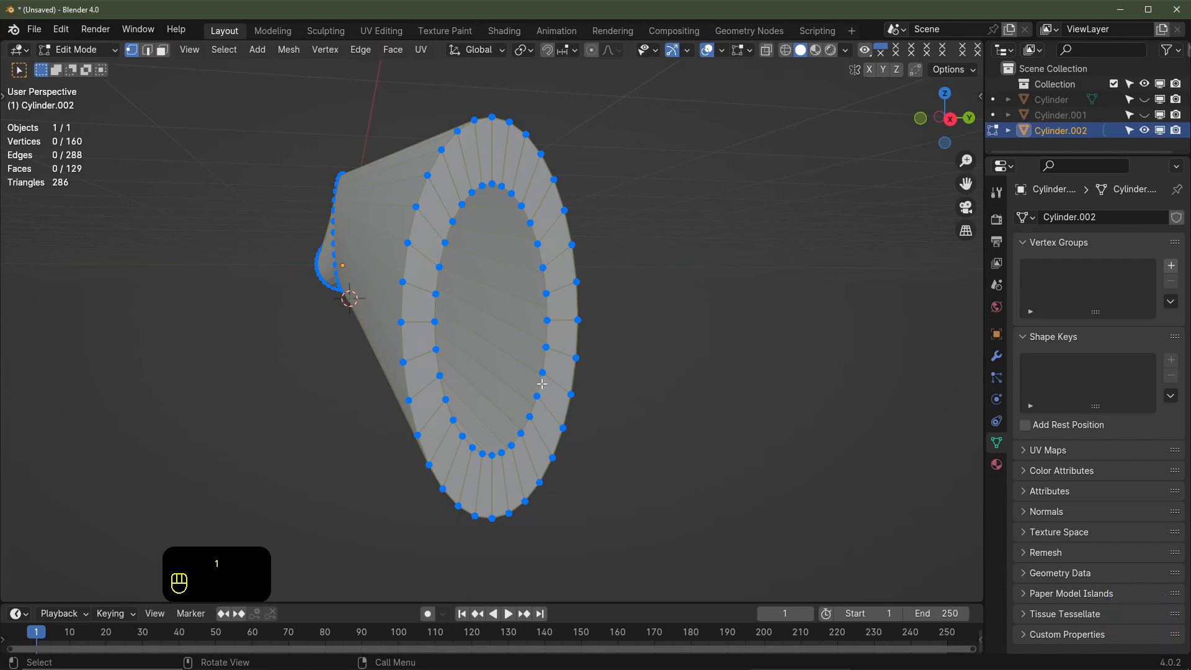
left_click(542, 384, "alt+shift")
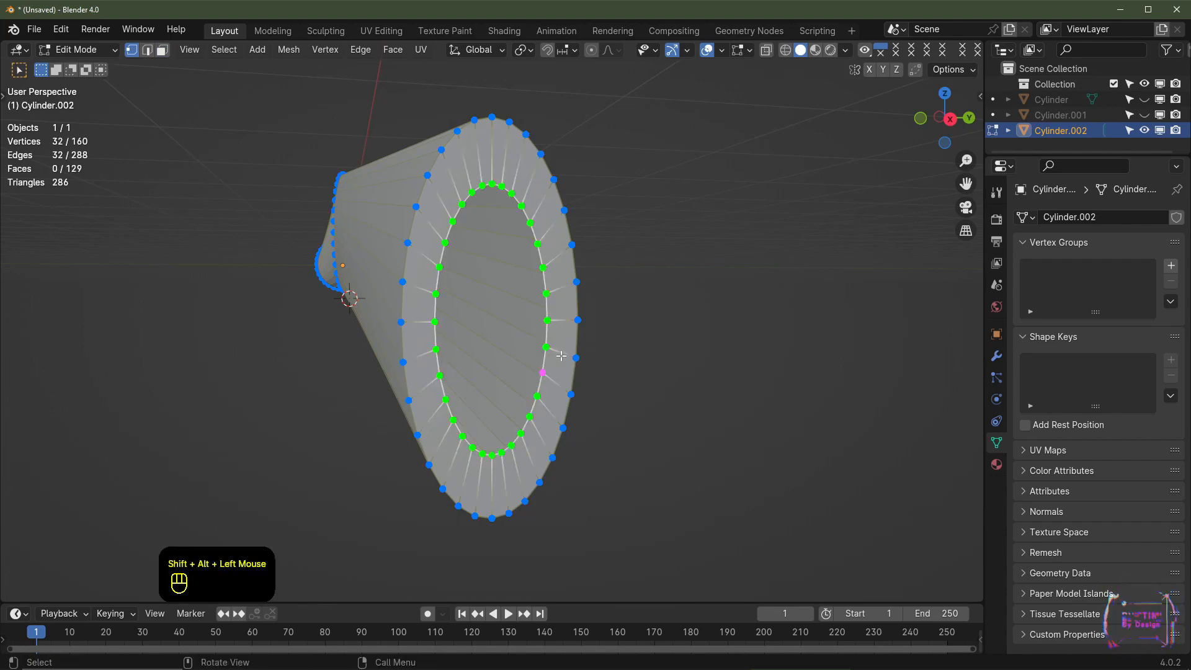
key("ctrl+f")
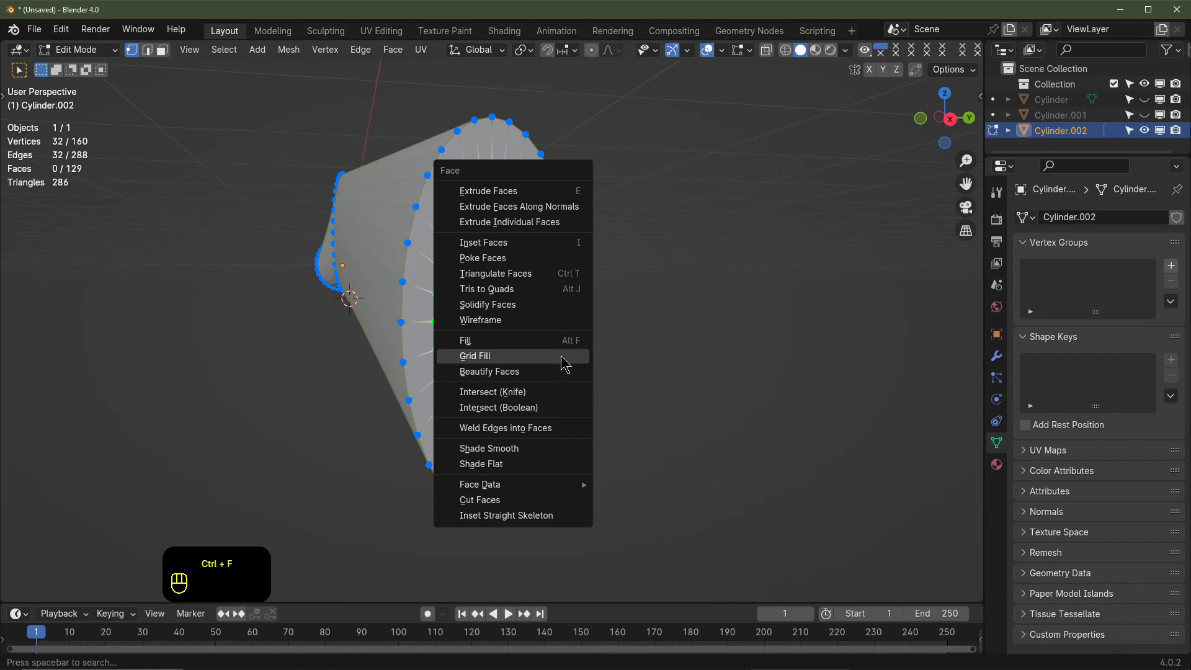
left_click(563, 363)
middle_click_drag(614, 352, 599, 353)
Set the Grid Fill offset to -13 and the span to 6
left_click(101, 568)
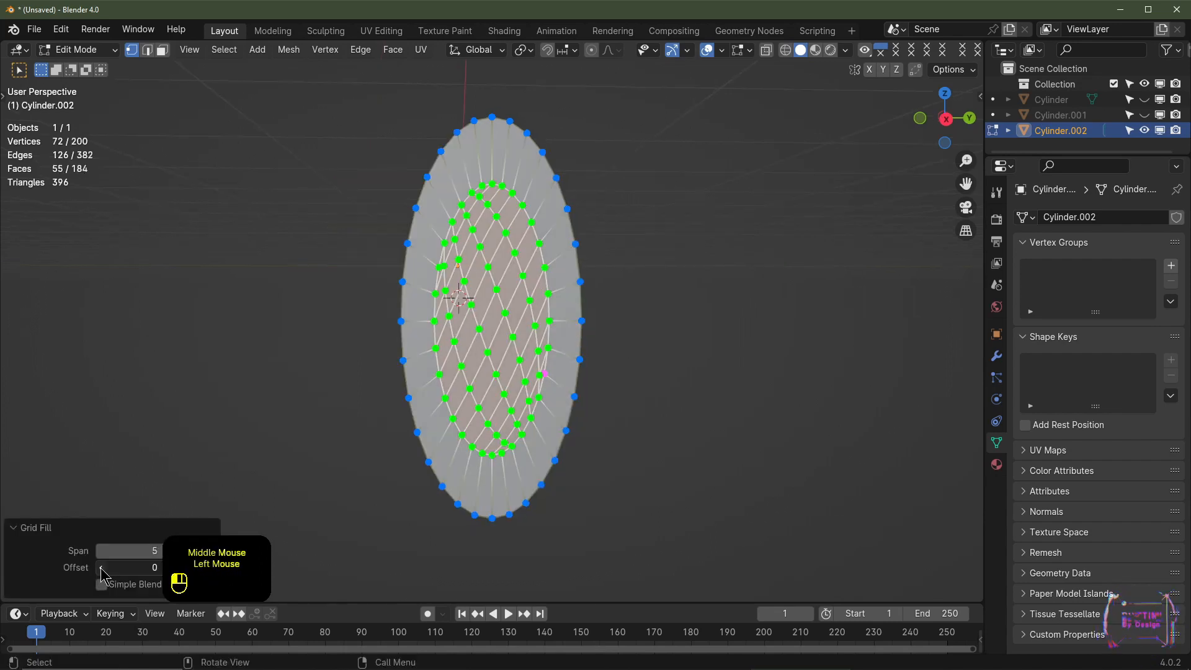
left_click(101, 569)
left_click(101, 568)
left_click(101, 568)
left_click(101, 568)
left_click(101, 568)
left_click(101, 568)
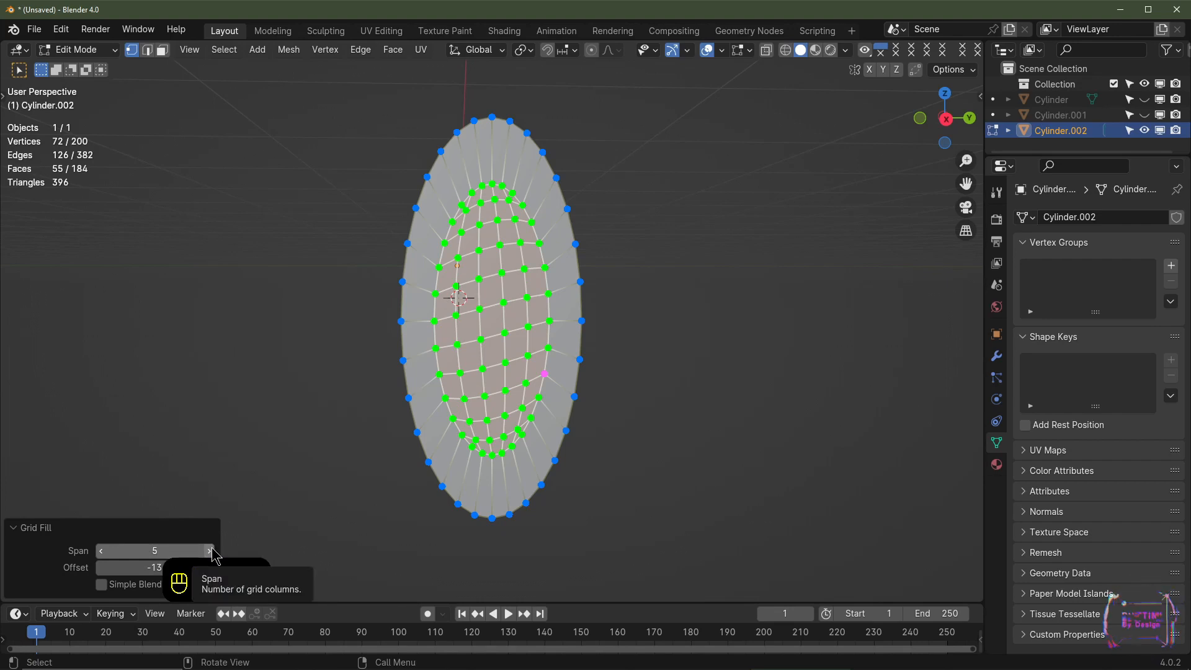
left_click(212, 551)
Return to Object Mode and apply Shade Smooth to the blade
middle_click_drag(471, 385, 622, 399)
scroll(434, 372, "down", 1)
scroll(434, 372, "down", 2)
middle_click_drag(434, 372, 558, 337)
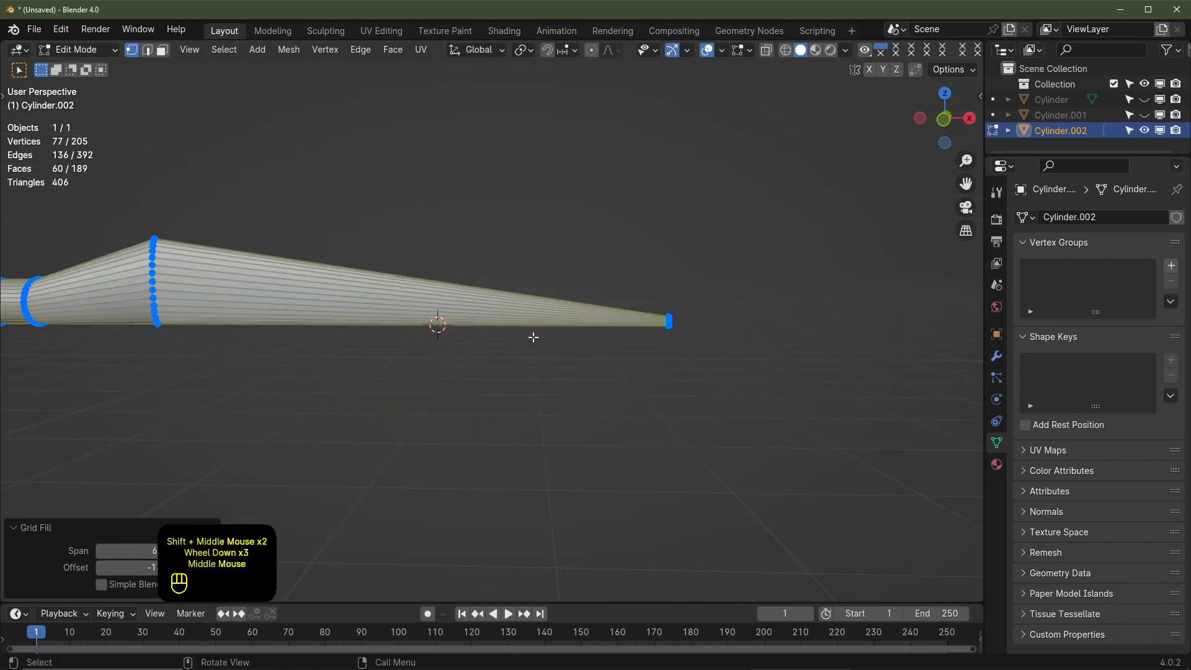
key("Tab")
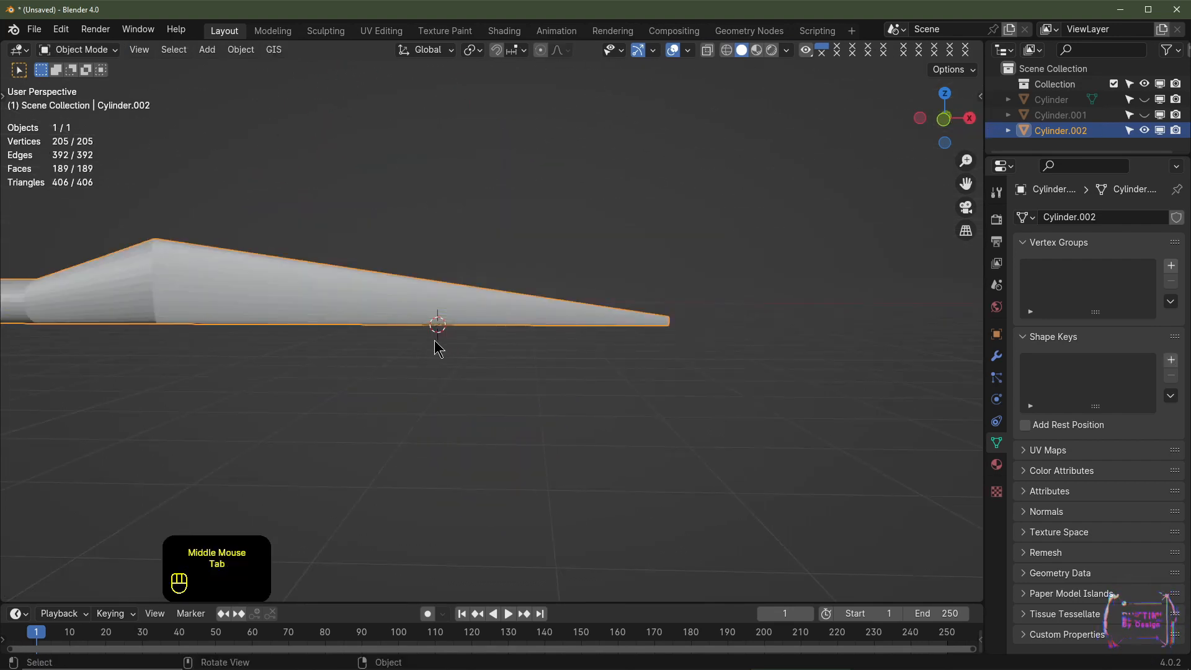
key("z")
middle_click_drag(531, 342, 491, 336, "shift")
middle_click_drag(564, 335, 549, 359)
middle_click_drag(316, 301, 364, 330)
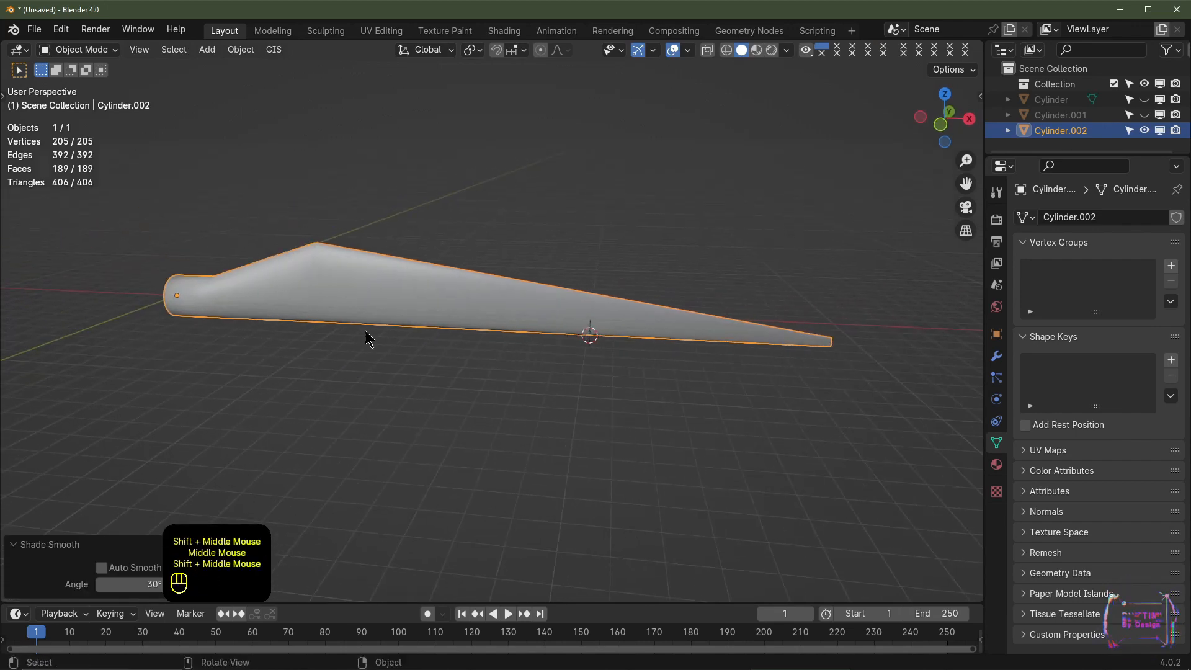
Add a supporting loop cut on the widening section, slid toward the root joint with a factor of about 0.909
key("KP_3")
key("KP_1")
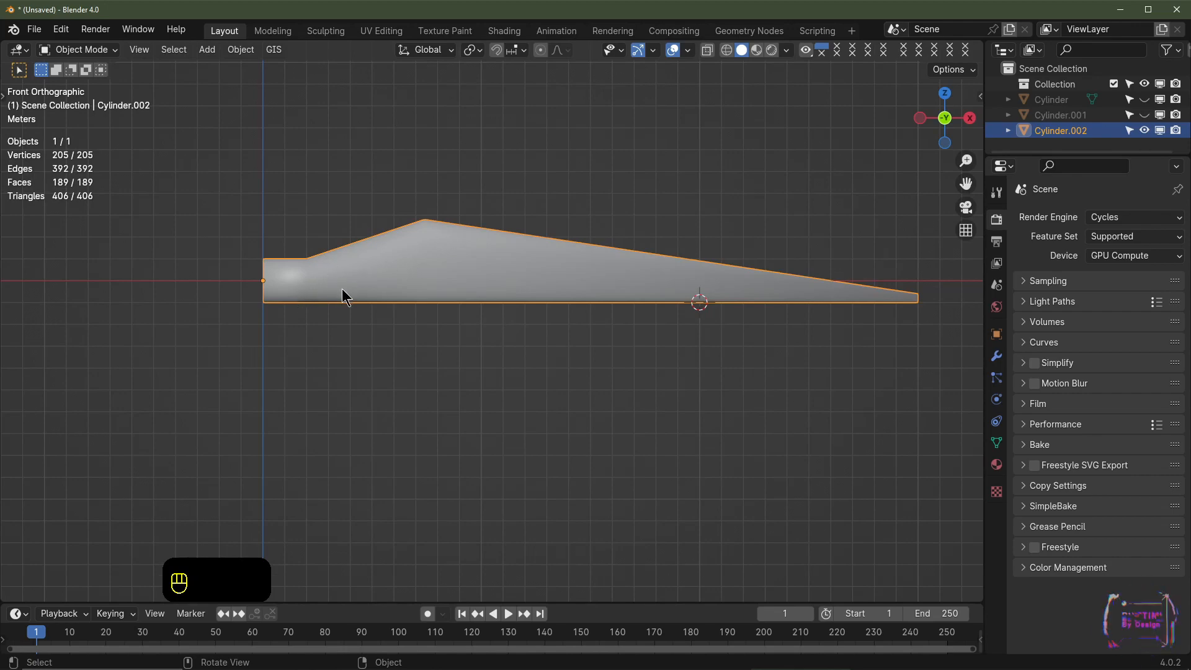
middle_click_drag(341, 289, 433, 333, "shift")
key("Tab")
scroll(390, 345, "up", 2)
scroll(425, 360, "up", 1)
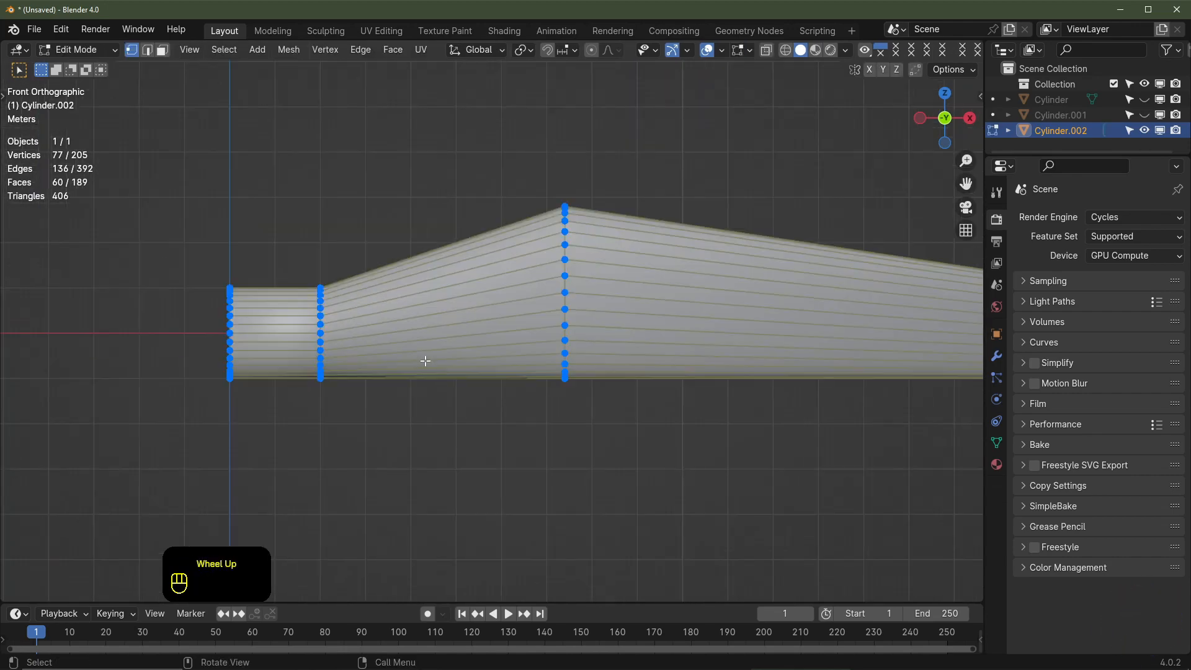
key("ctrl+r")
left_click(438, 346)
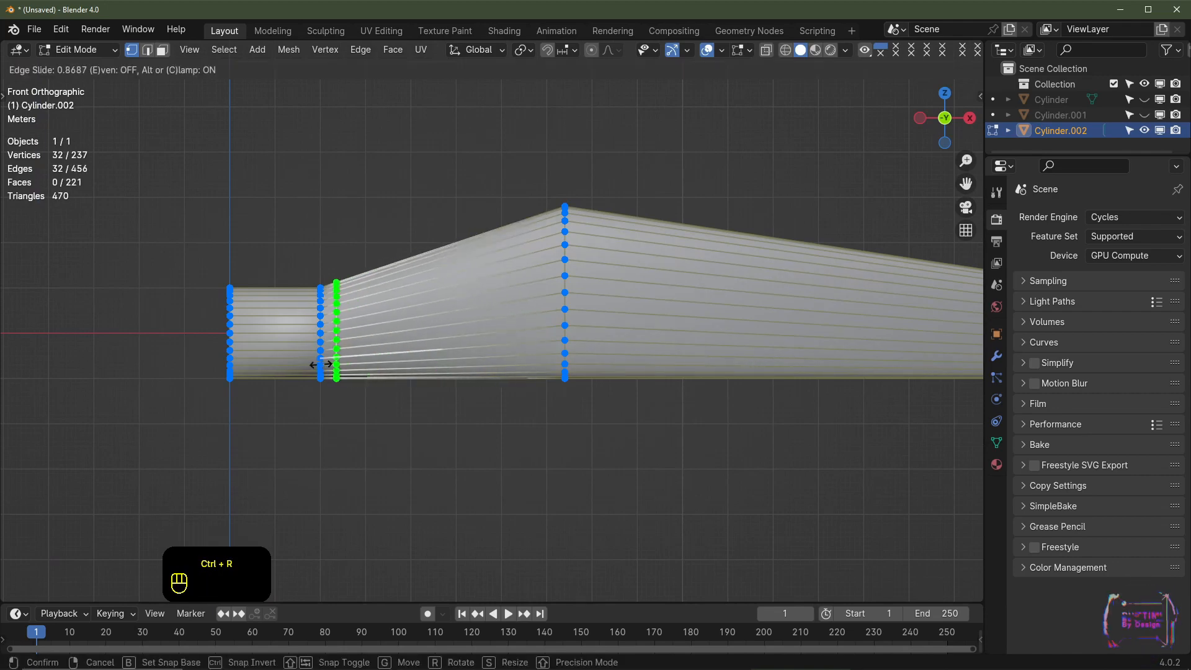
left_click(275, 346)
Add a second supporting loop cut on the straight root section, slid close to the same joint
key("ctrl+r")
left_click(276, 345)
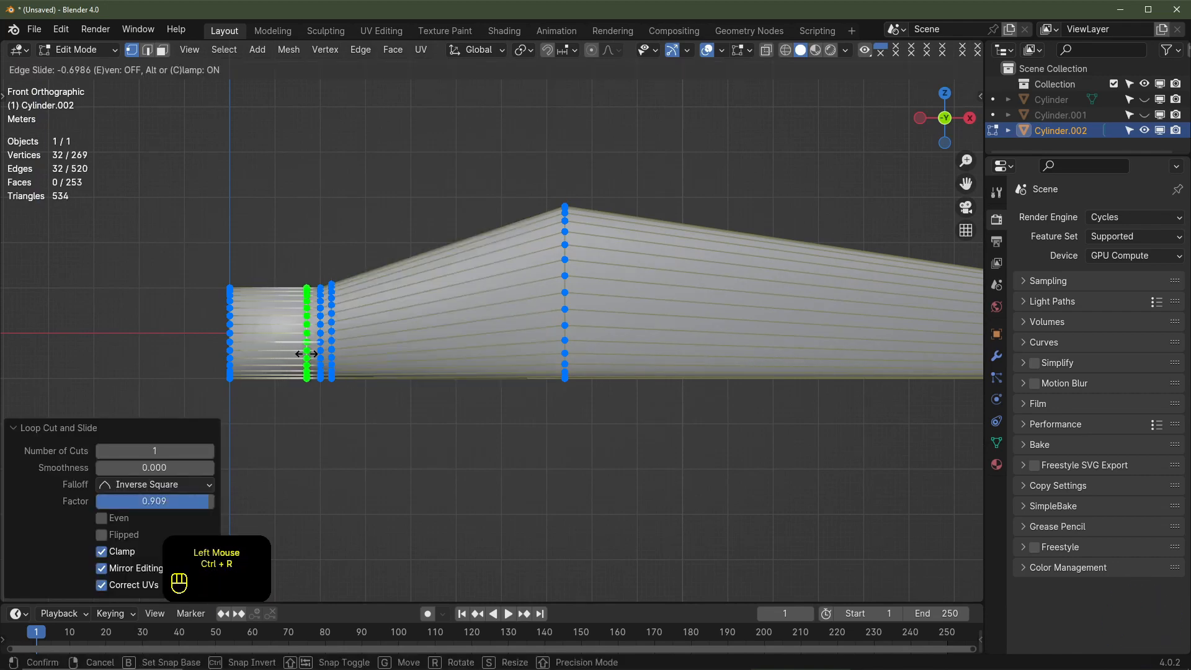
left_click(307, 354)
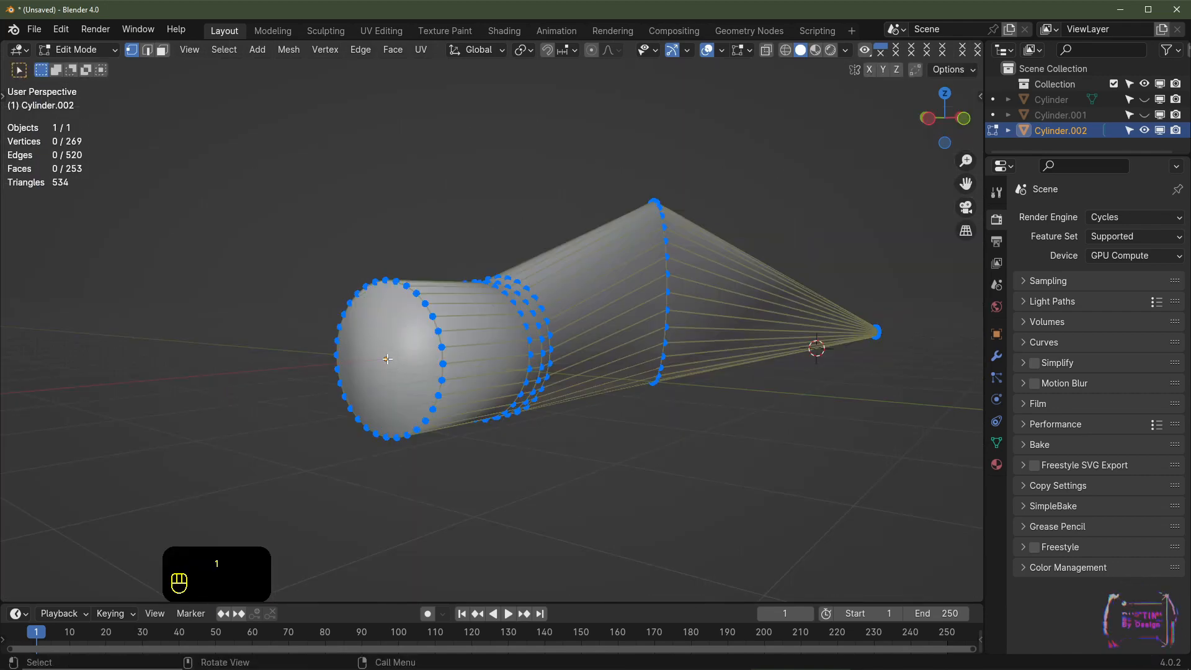
Delete the end cap face at the blade's root
key("3")
left_click(388, 358)
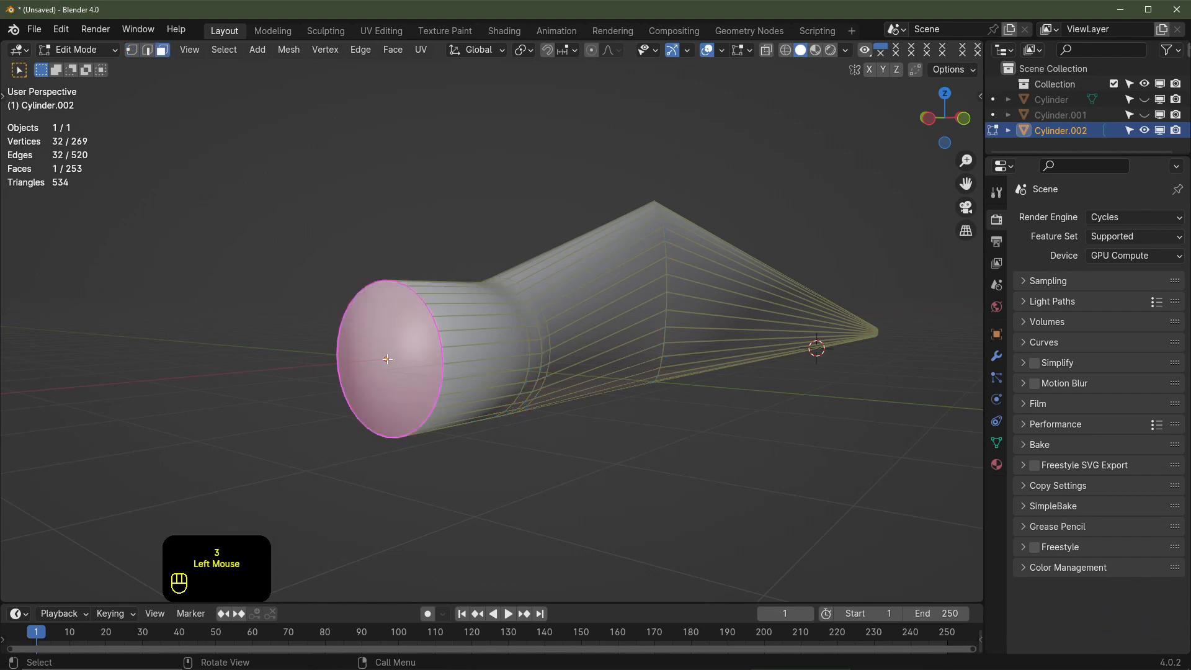
key("x")
left_click(484, 300)
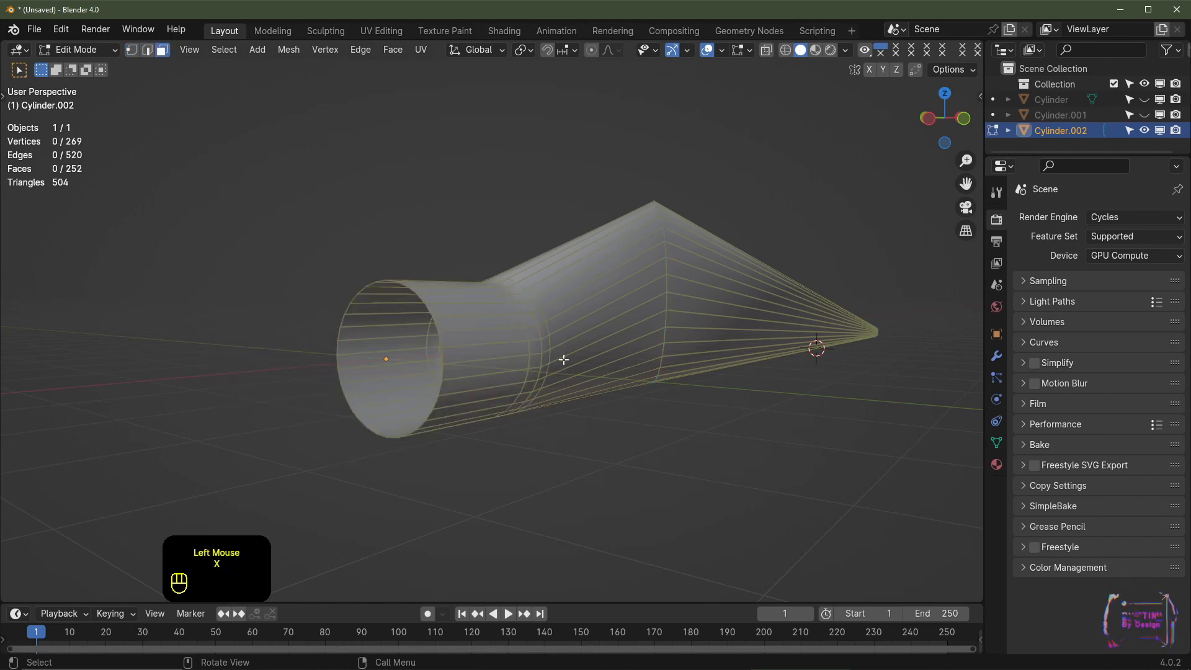
Add a centred loop cut on the short root section and bevel it into a band with a 0.572 m offset
middle_click_drag(558, 358, 539, 356)
middle_click_drag(540, 356, 504, 377, "shift")
key("ctrl+r")
left_click(443, 345)
right_click(442, 345)
key("ctrl+b")
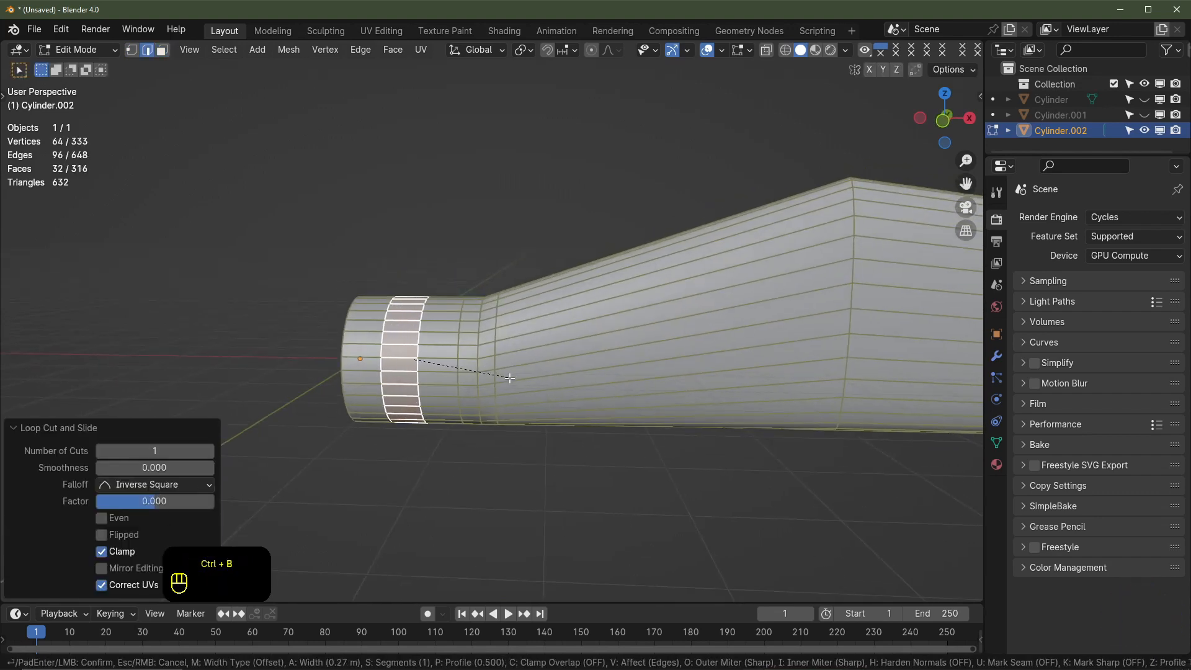
left_click(526, 387)
middle_click_drag(526, 387, 660, 389)
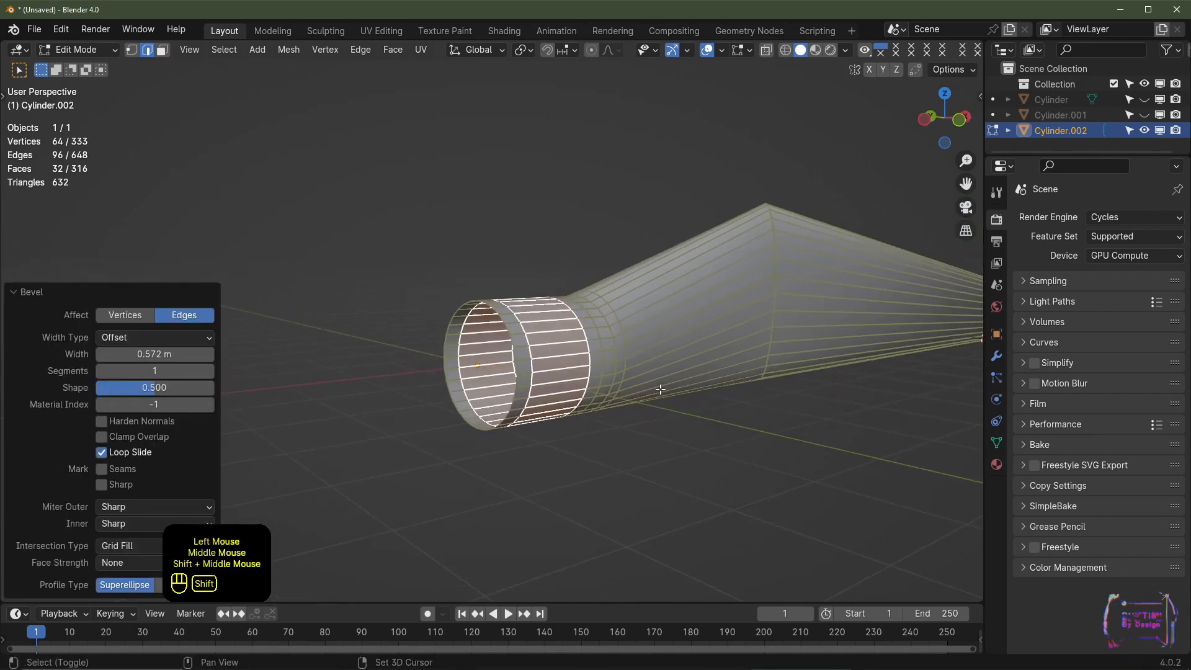
Extrude the root band into a raised collar, scaling it by about 1.155 on Y and Z with X locked
key("e")
key("s")
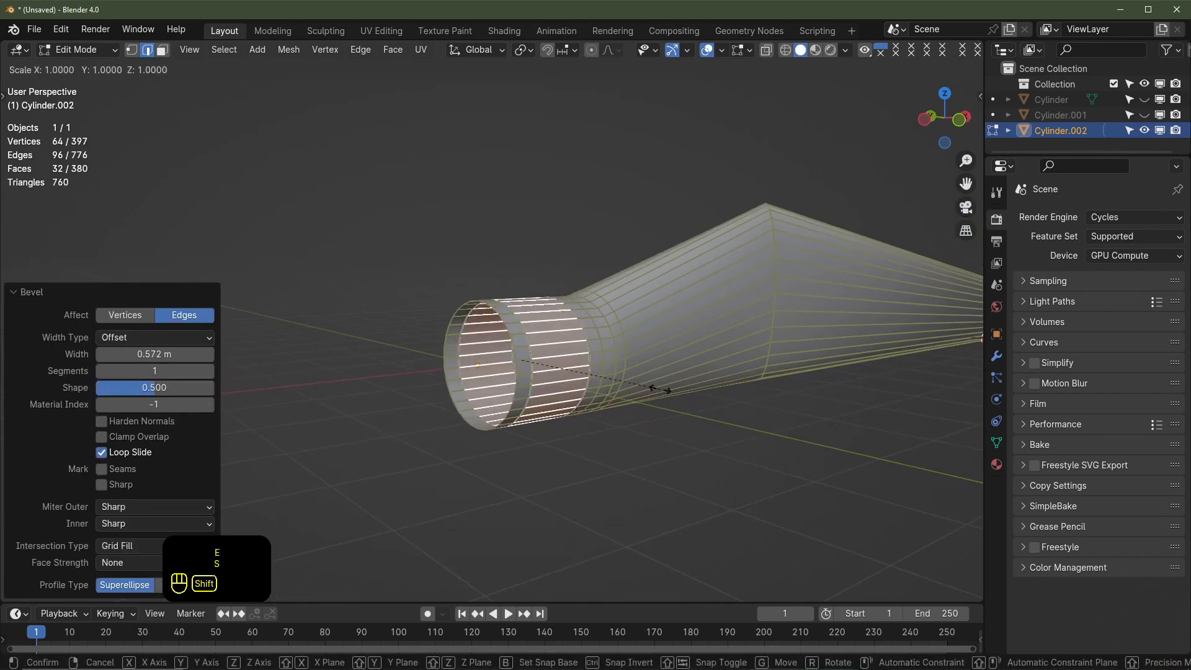
key("shift+x")
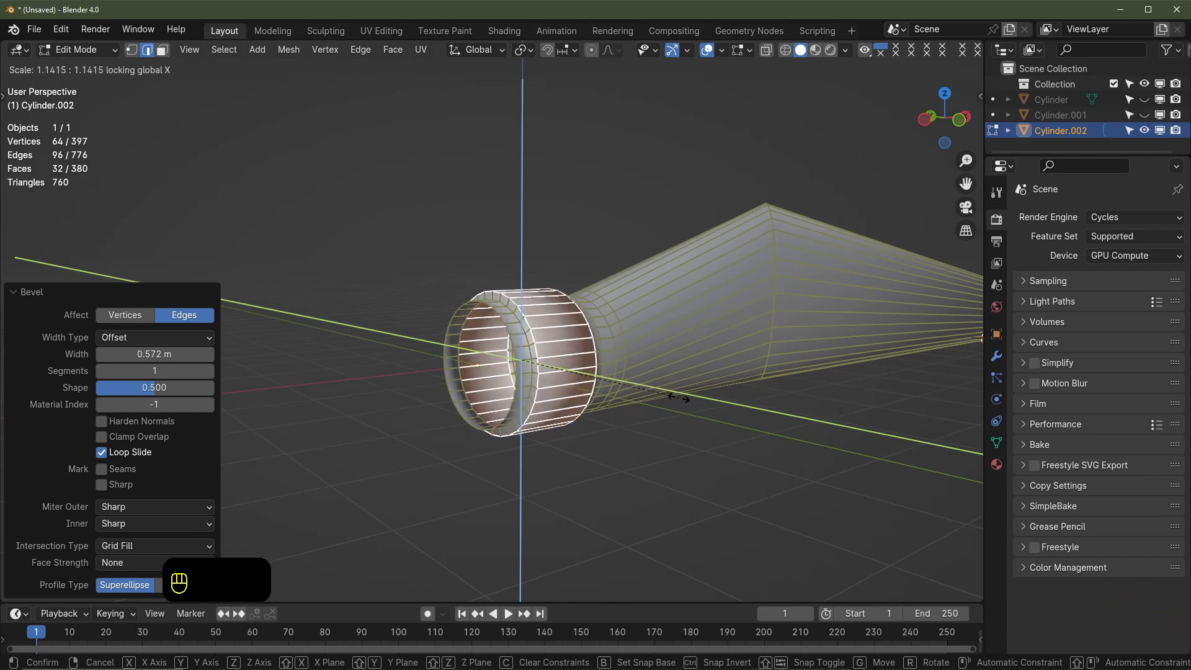
left_click(680, 397)
Add a centred loop cut around the raised collar and bevel it 0.449 m so supporting loops sit near both collar edges
middle_click_drag(679, 397, 487, 374)
key("ctrl+r")
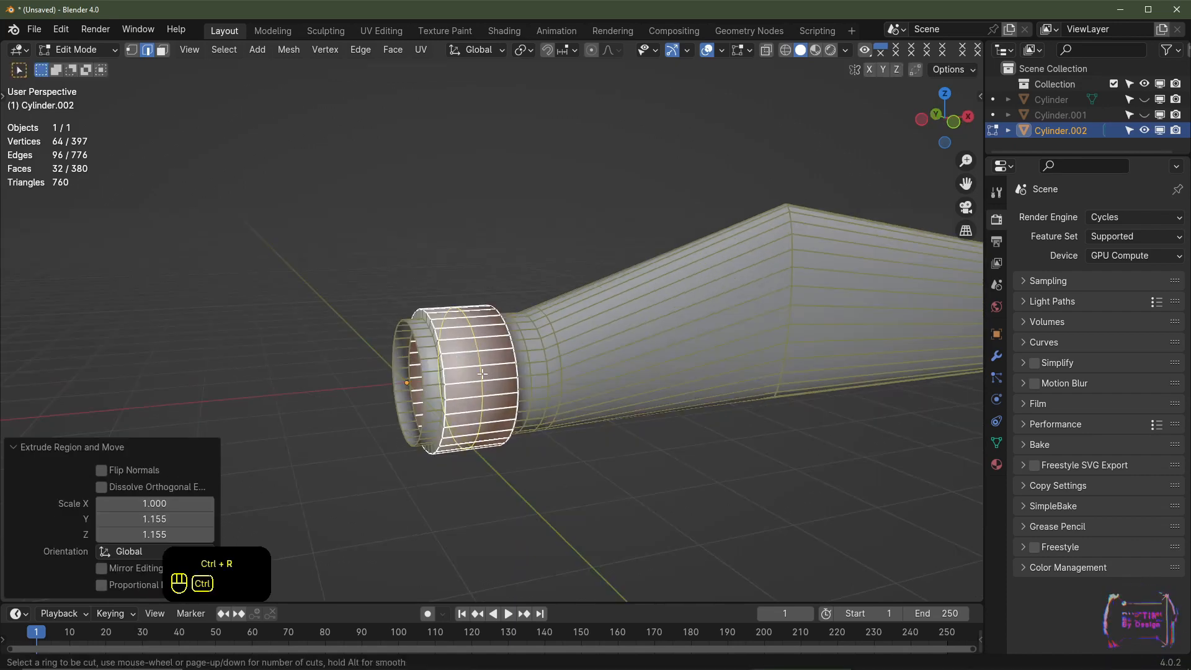
left_click(481, 374)
right_click(482, 374)
key("ctrl+b")
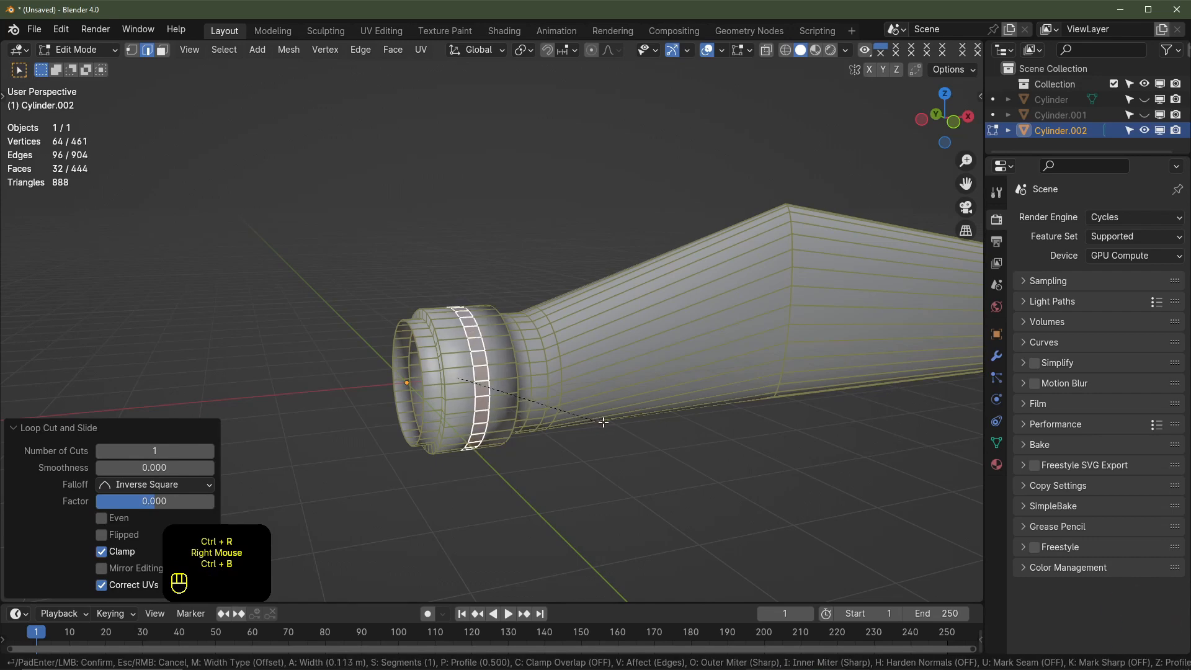
left_click(499, 422)
Add a supporting loop cut on the root section between the collar and the widening joint, slid close to the collar
middle_click_drag(499, 422, 410, 360)
scroll(495, 421, "up", 2)
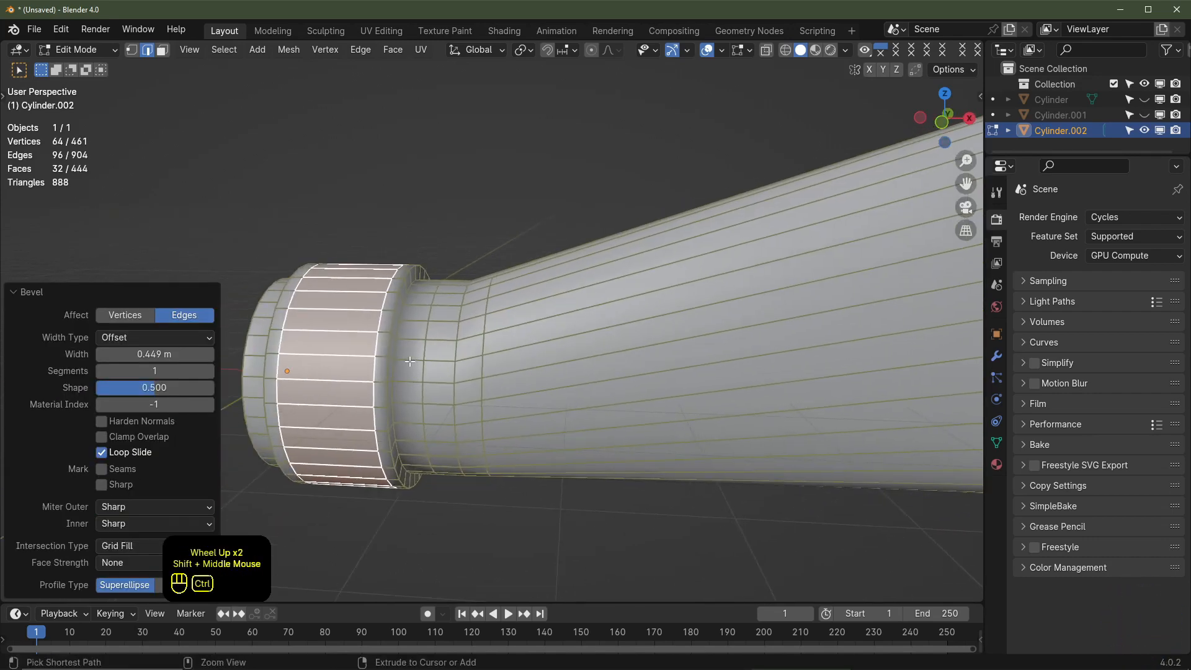
key("ctrl+r")
left_click_drag(407, 359, 439, 367)
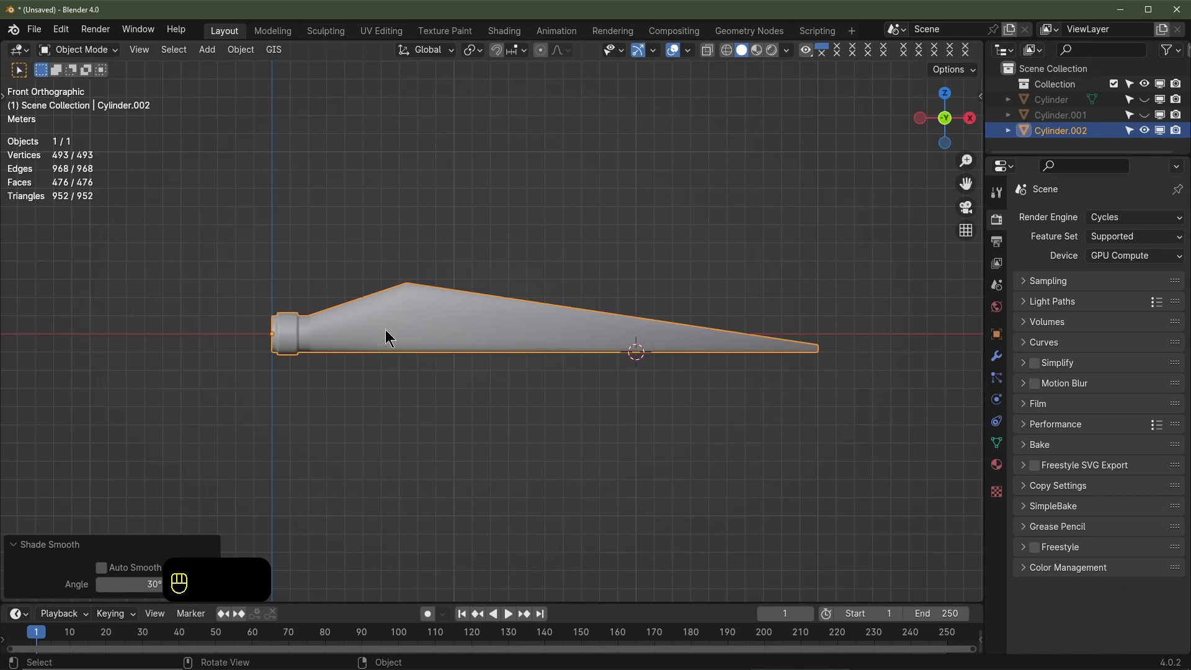
Unhide the turbine head and the tower
scroll(404, 349, "up", 2)
middle_click_drag(335, 370, 412, 370, "shift")
scroll(483, 349, "down", 5)
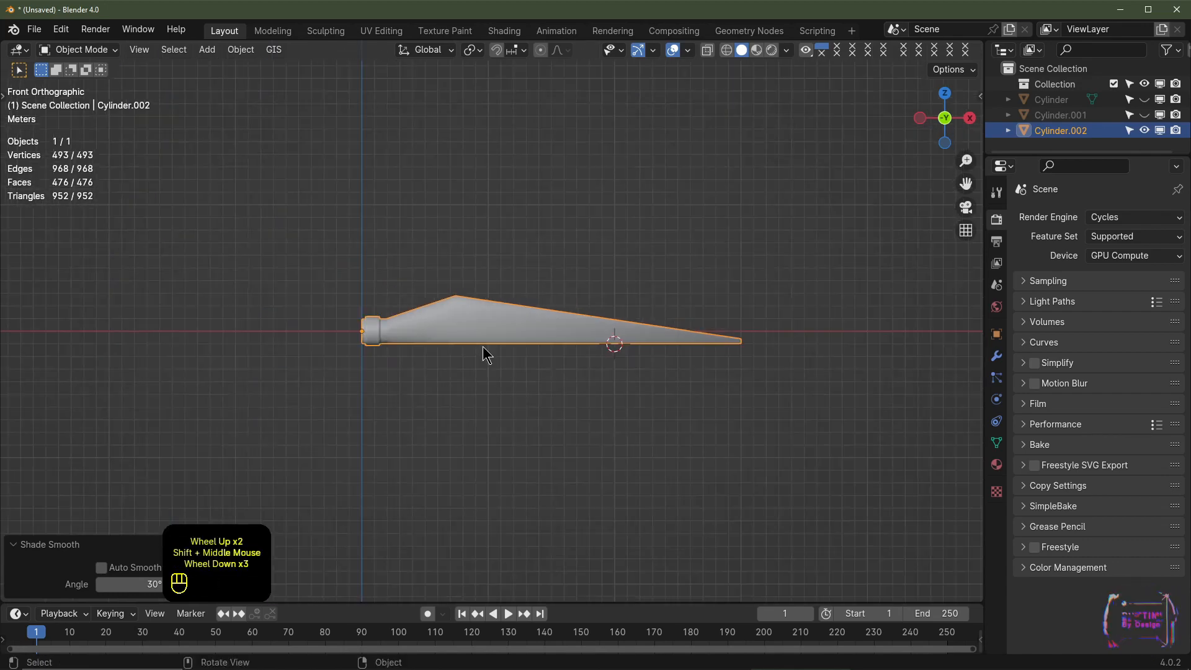
left_click(1145, 115)
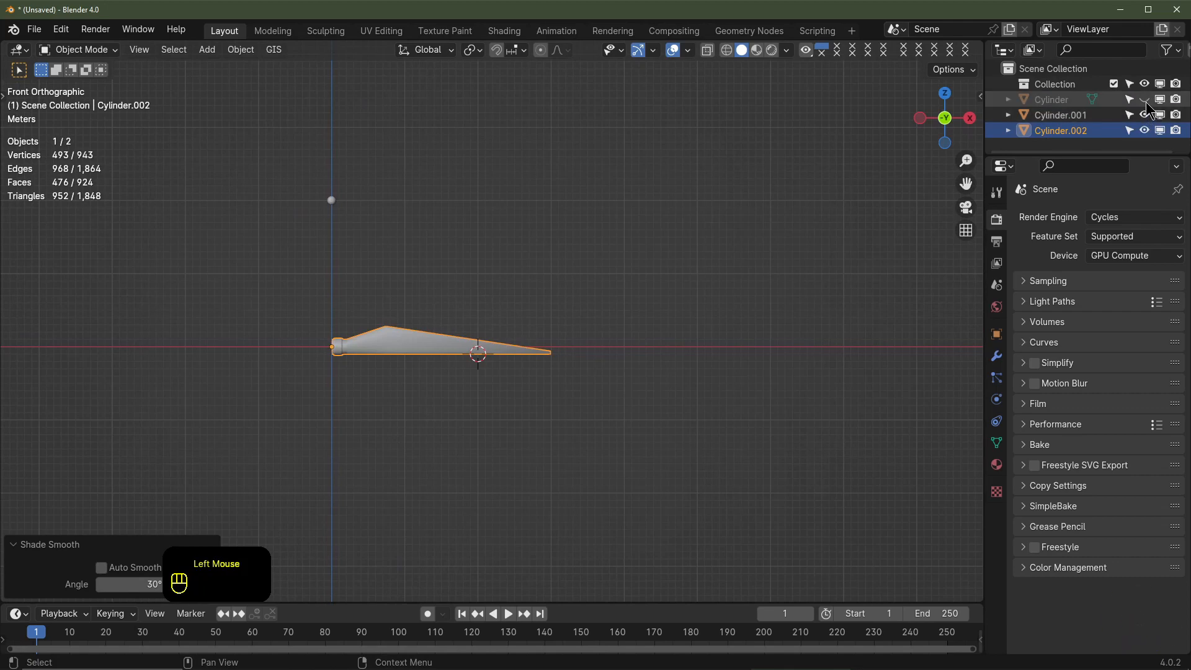
left_click(1144, 100)
scroll(603, 251, "up", 2)
middle_click_drag(337, 358, 497, 348, "shift")
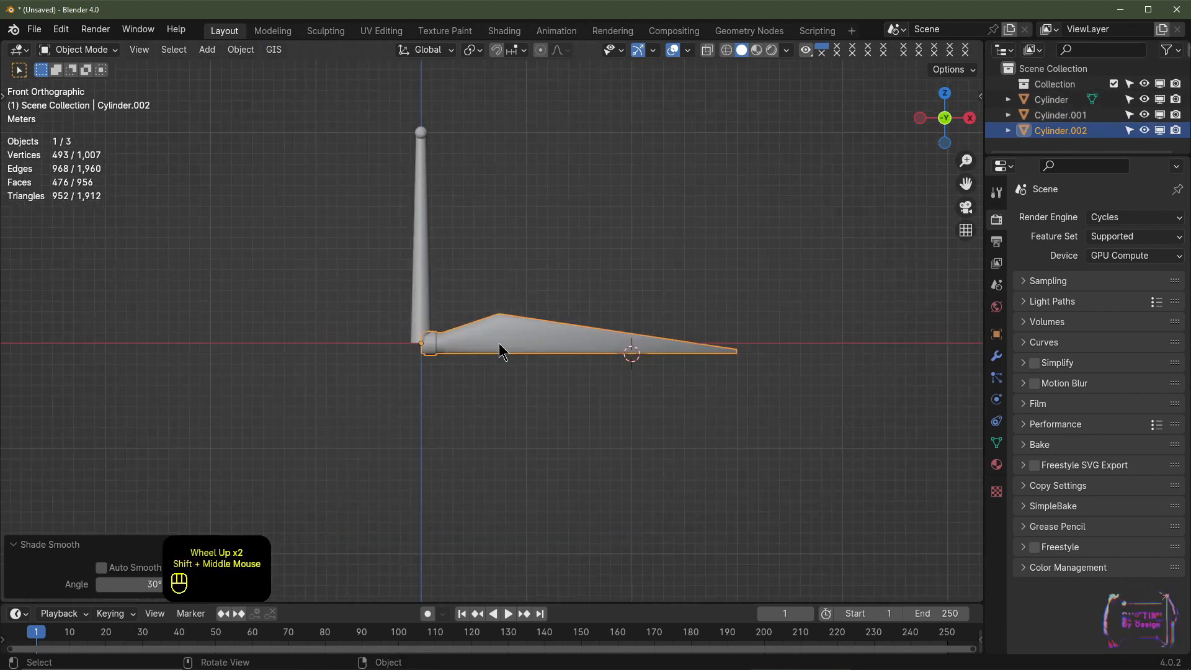
Move the blade up 20 m along the Z axis to the turbine head
key("g")
key("z")
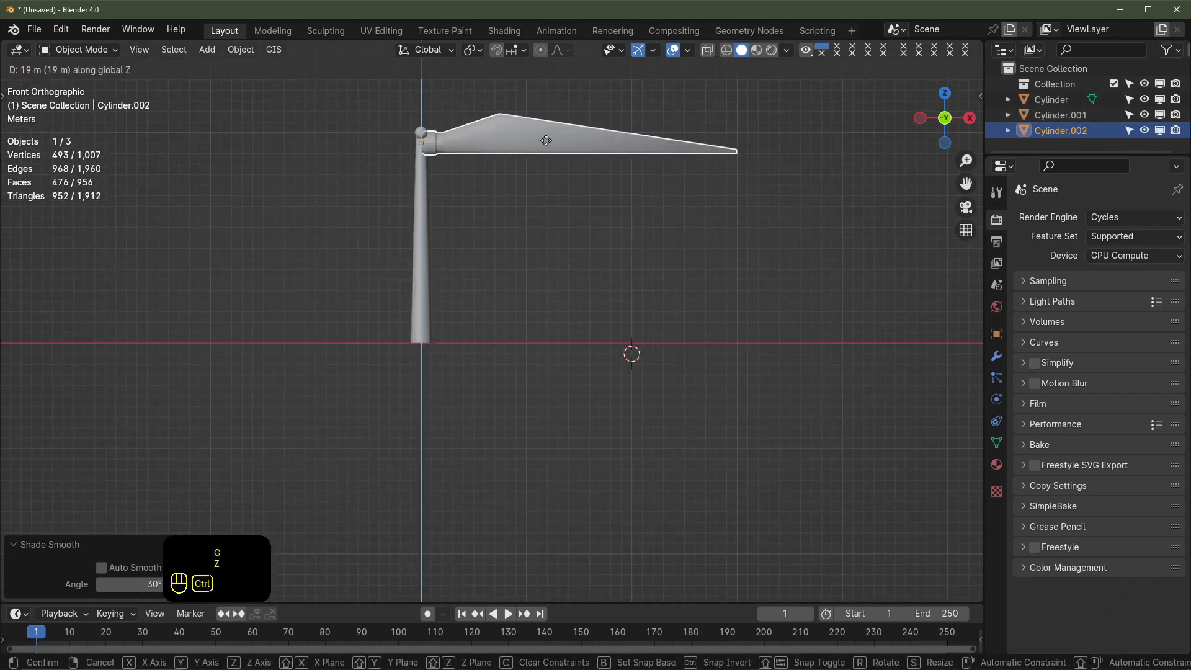
left_click(547, 144, "ctrl")
scroll(513, 311, "up", 3)
middle_click_drag(512, 311, 524, 314, "shift")
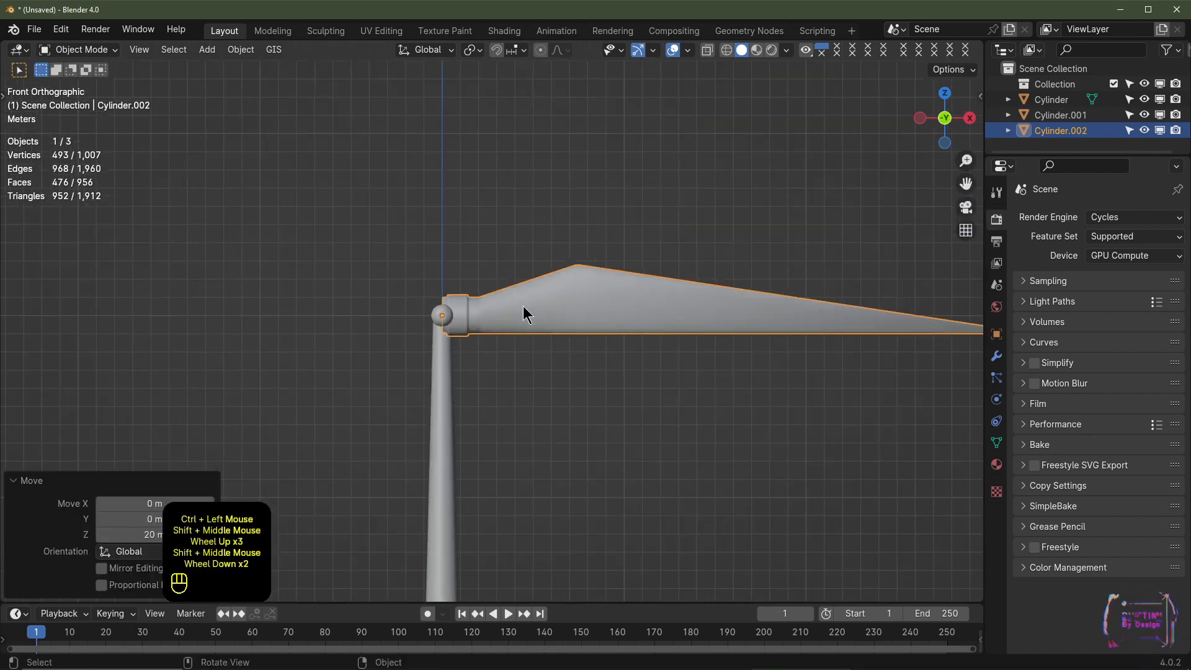
Scale the blade uniformly to 0.3
scroll(757, 337, "down", 4)
key("s")
left_click(561, 336, "ctrl")
scroll(563, 340, "up", 10)
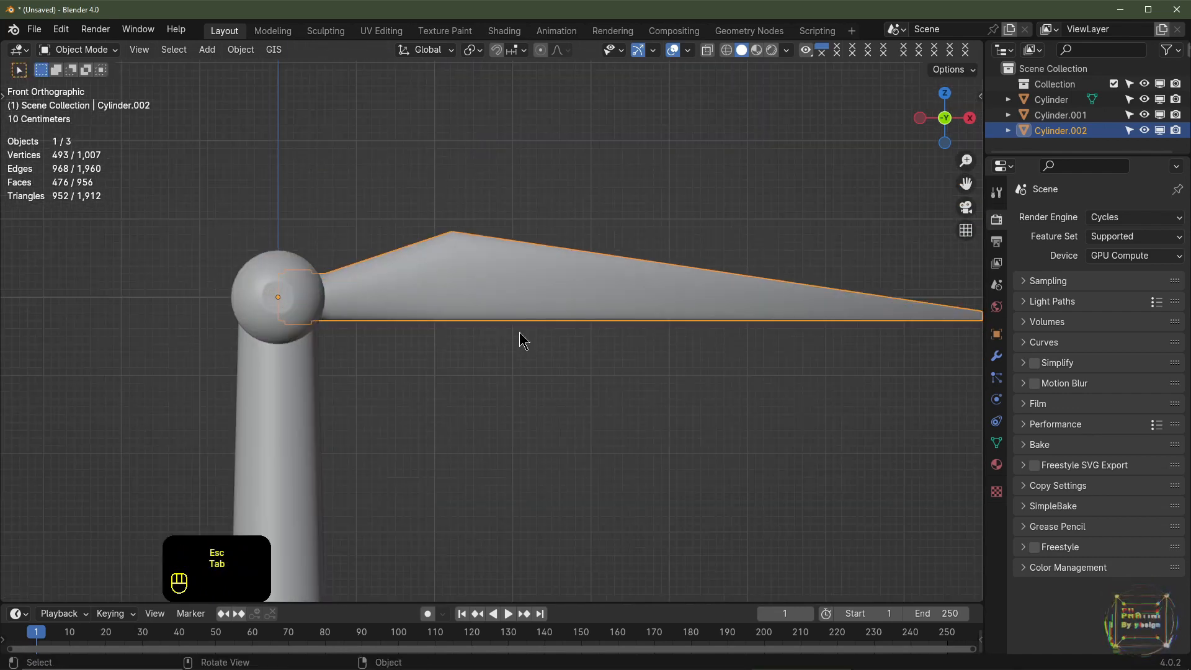
key("r")
key("y")
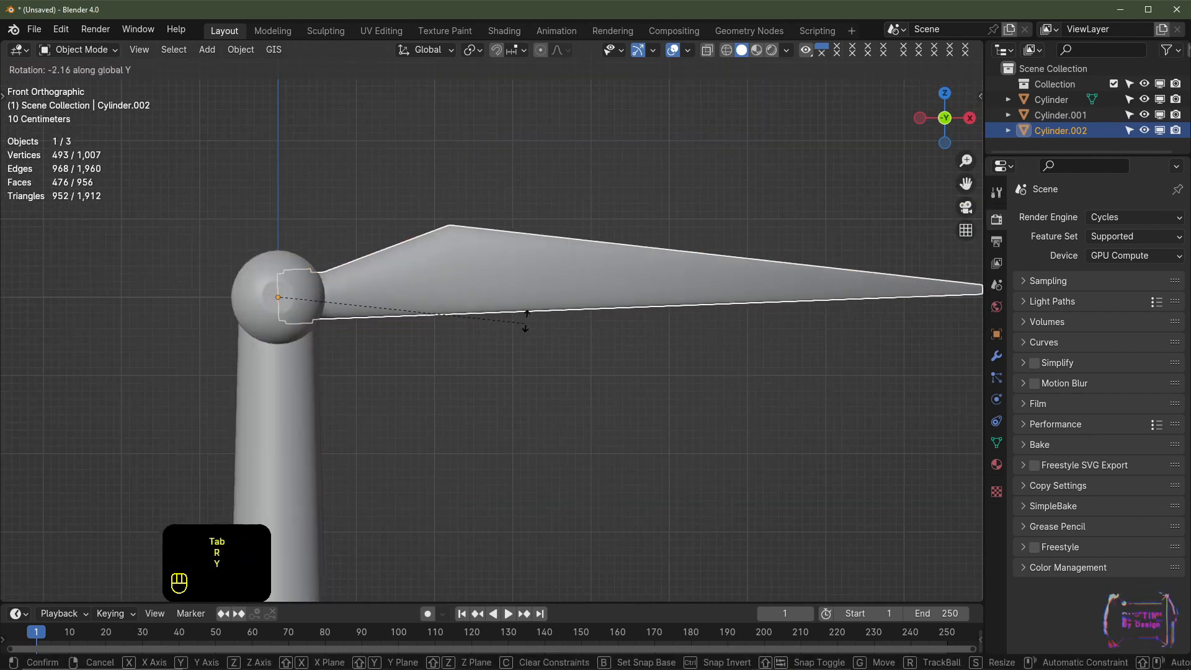
right_click(462, 319)
In Edit Mode, move the entire blade mesh 0.6 m along X so its root meets the edge of the turbine head
key("Tab")
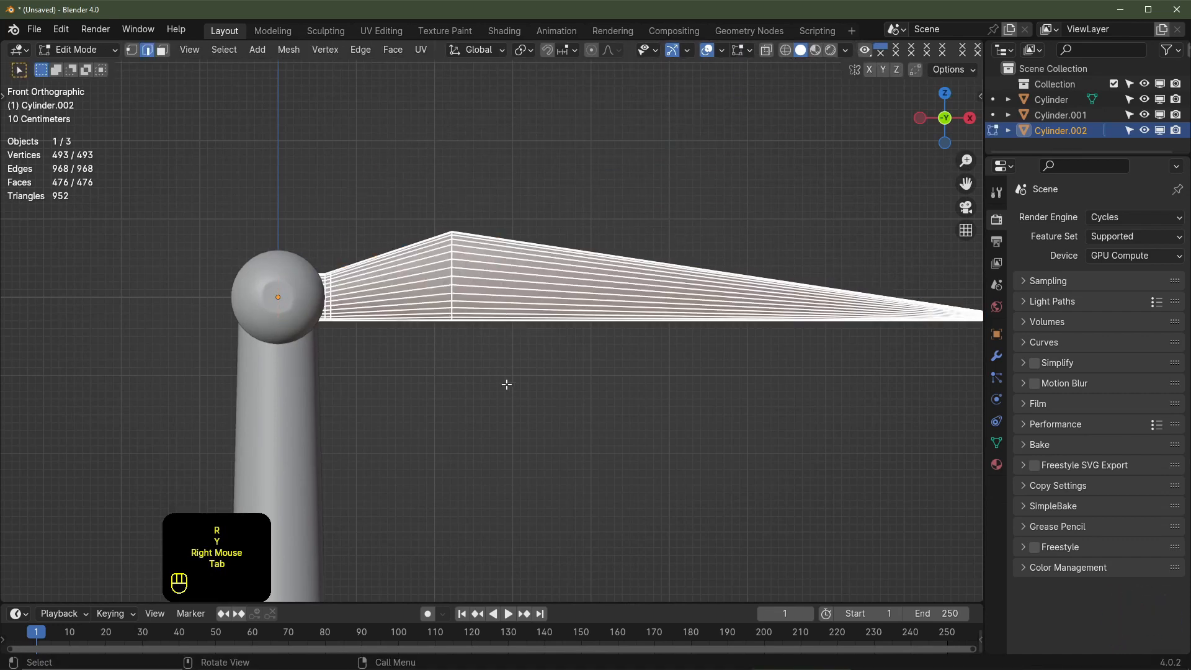
key("a")
key("a")
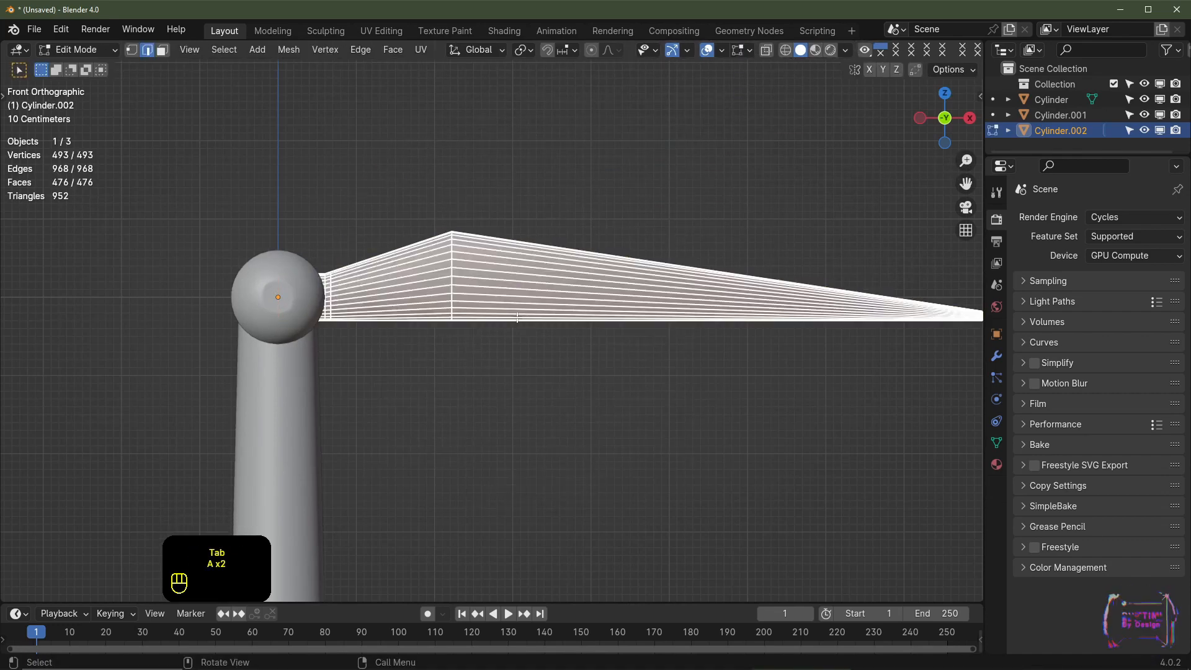
key("g")
key("x")
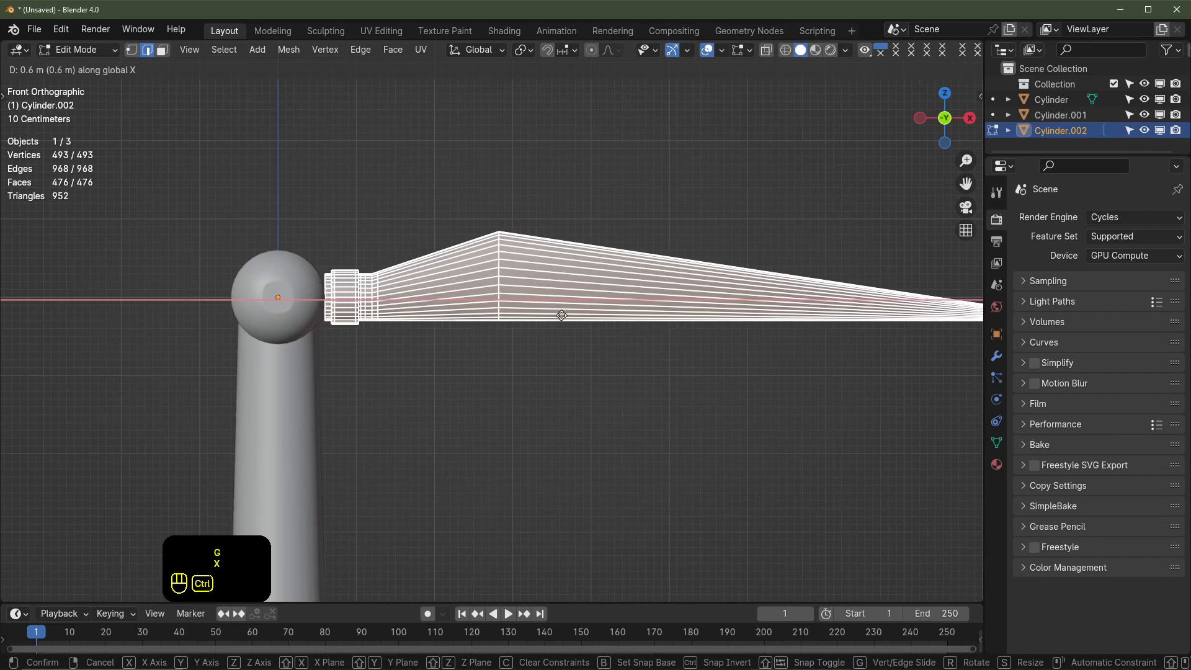
left_click(561, 314, "ctrl")
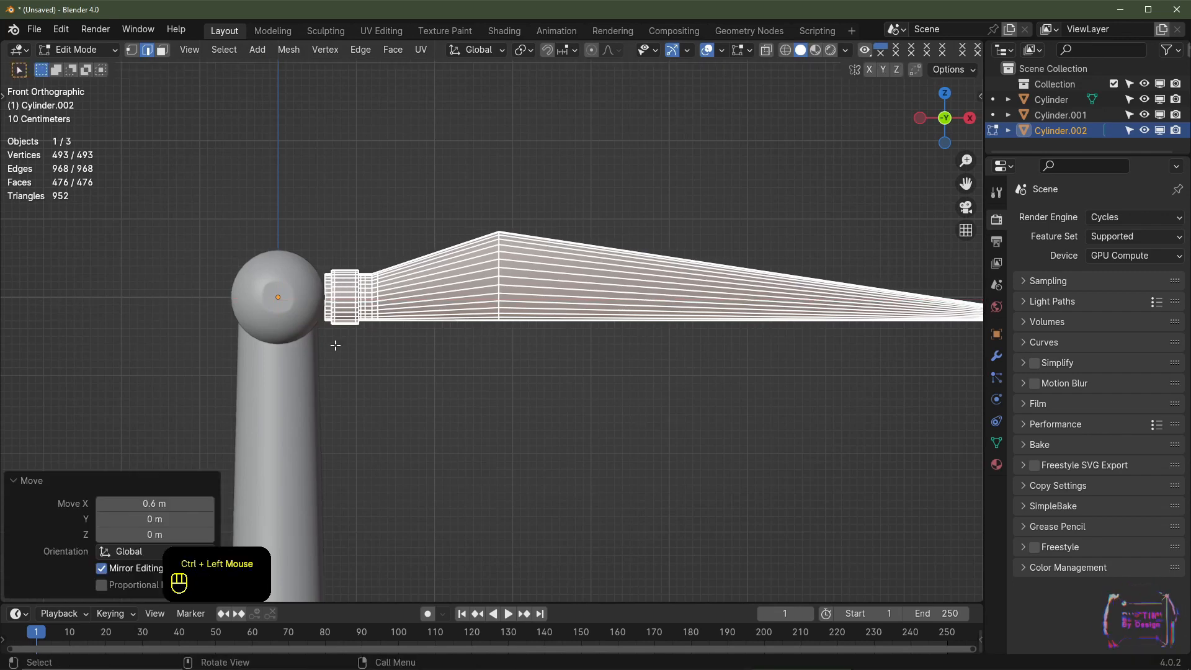
With X-ray on, extend the blade's outermost root vertices about 0.2 m along negative X into the head, then return to Object Mode
scroll(561, 314, "up", 3)
middle_click_drag(358, 323, 547, 346, "shift")
left_click(766, 49)
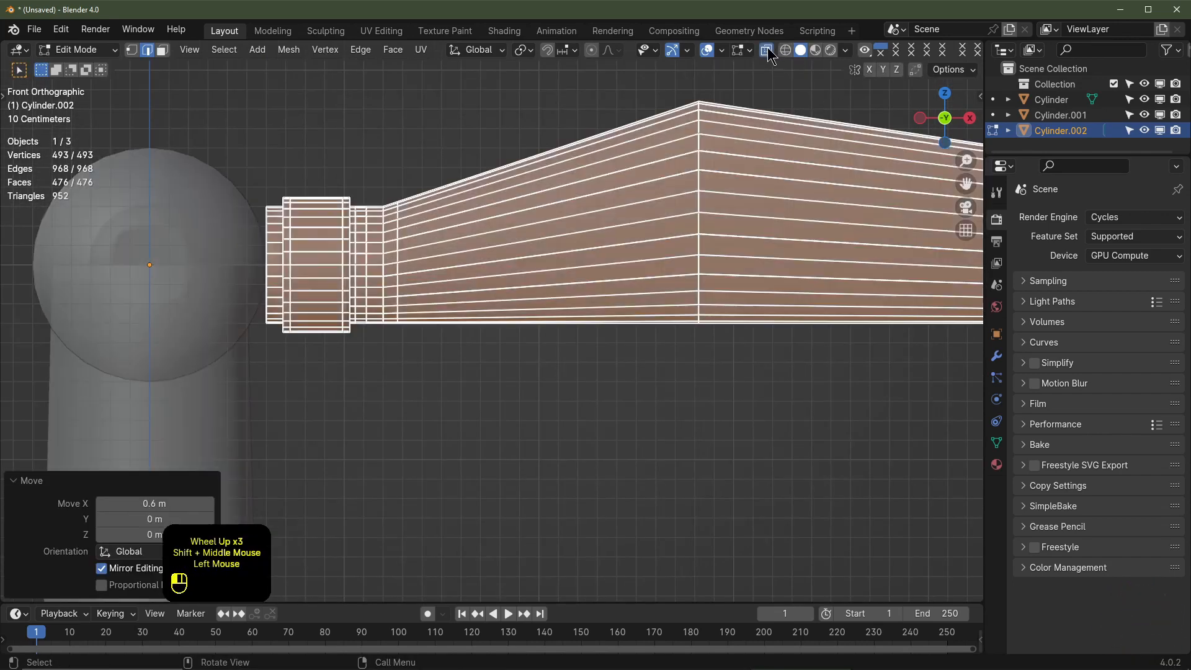
key("1")
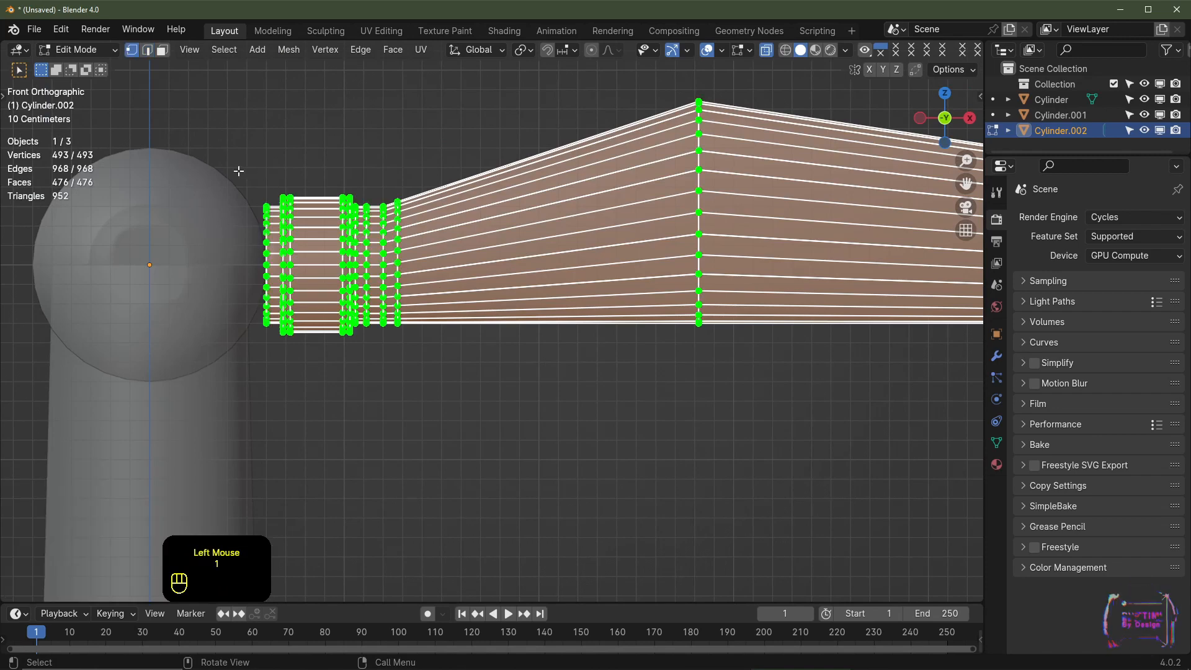
left_click_drag(239, 171, 277, 344)
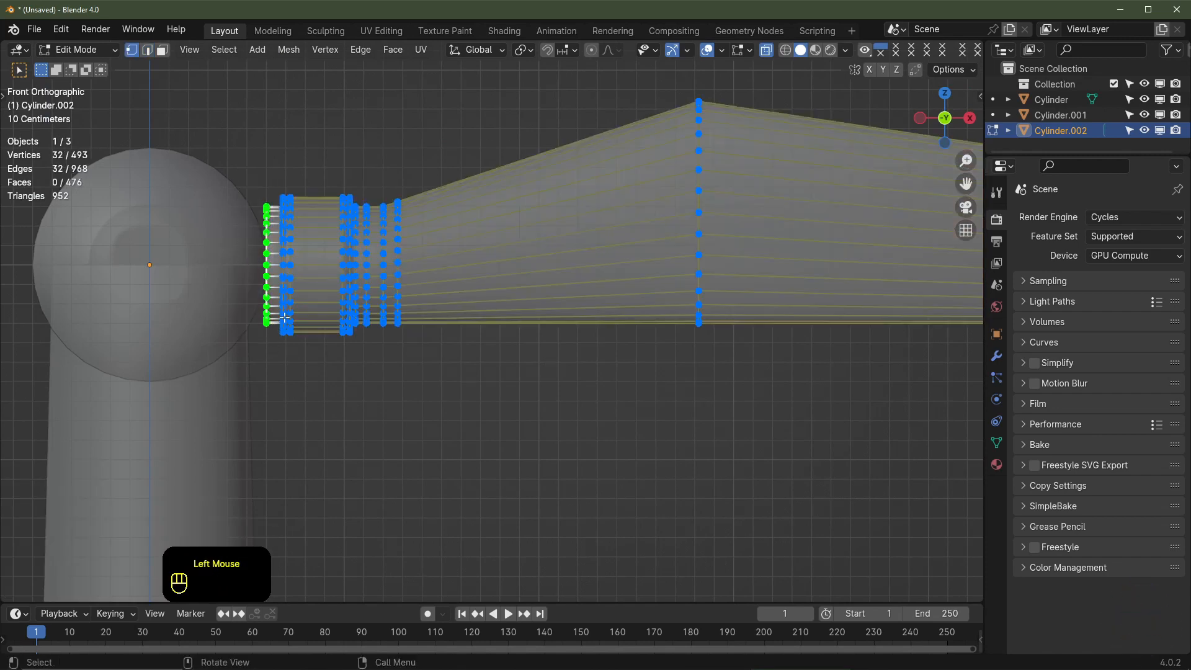
key("g")
key("x")
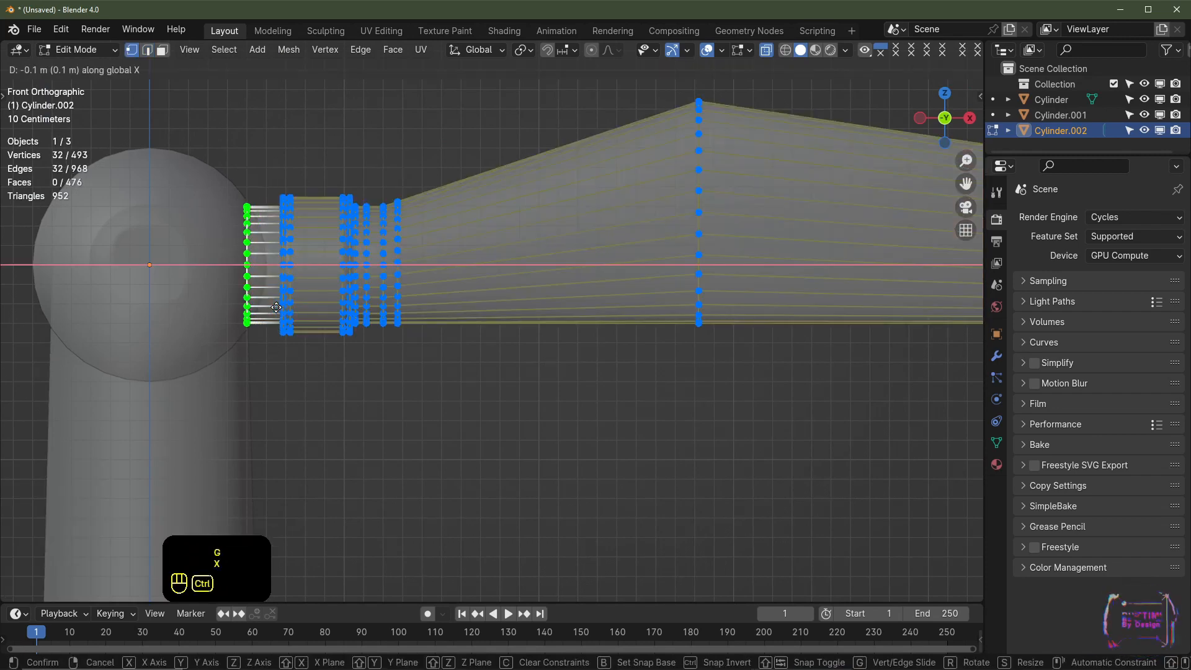
left_click(143, 302, "ctrl")
key("Tab")
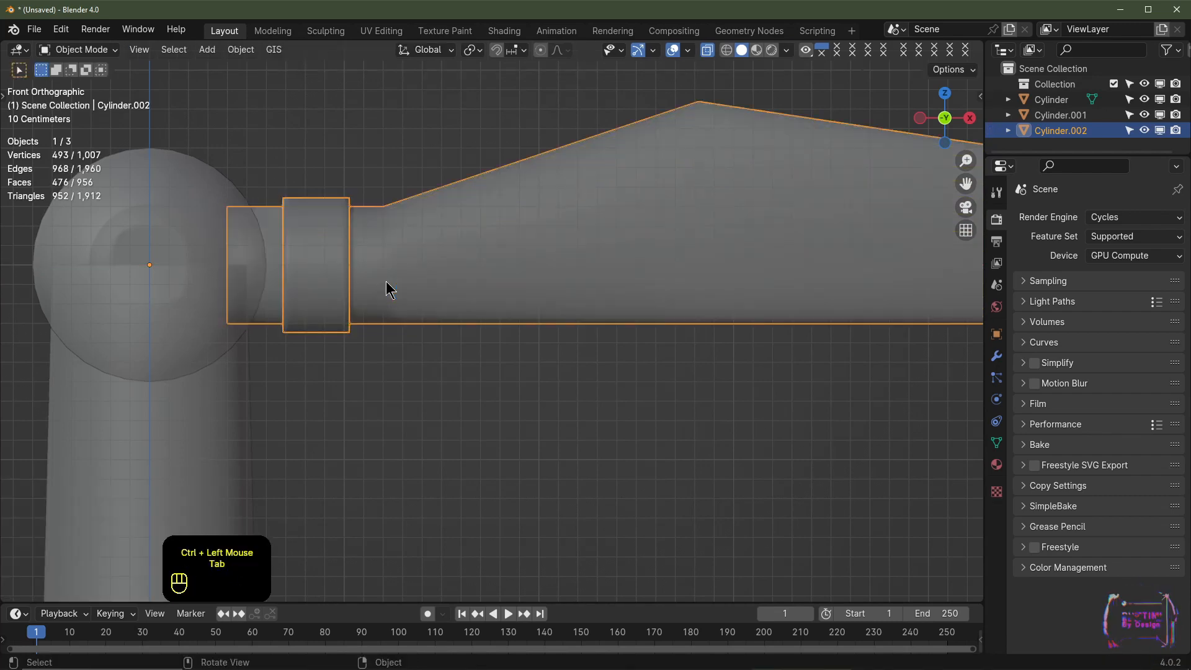
Set the blade's Y rotation to 0° so it stands upright above the head
scroll(388, 287, "down", 8)
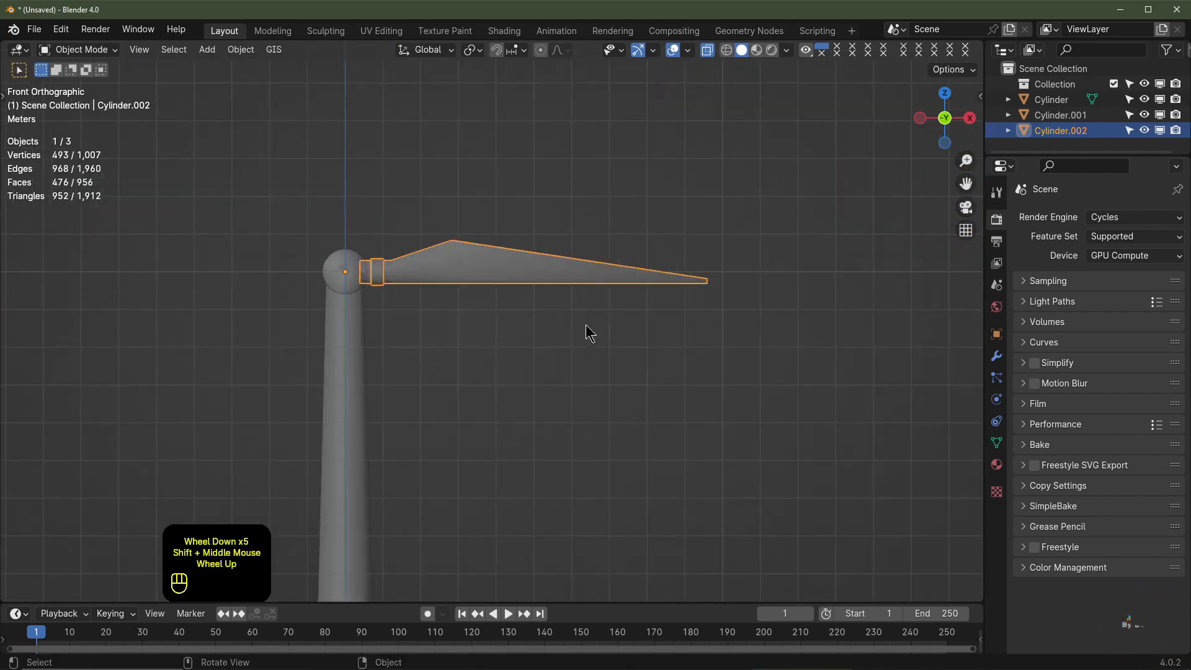
left_click(997, 335)
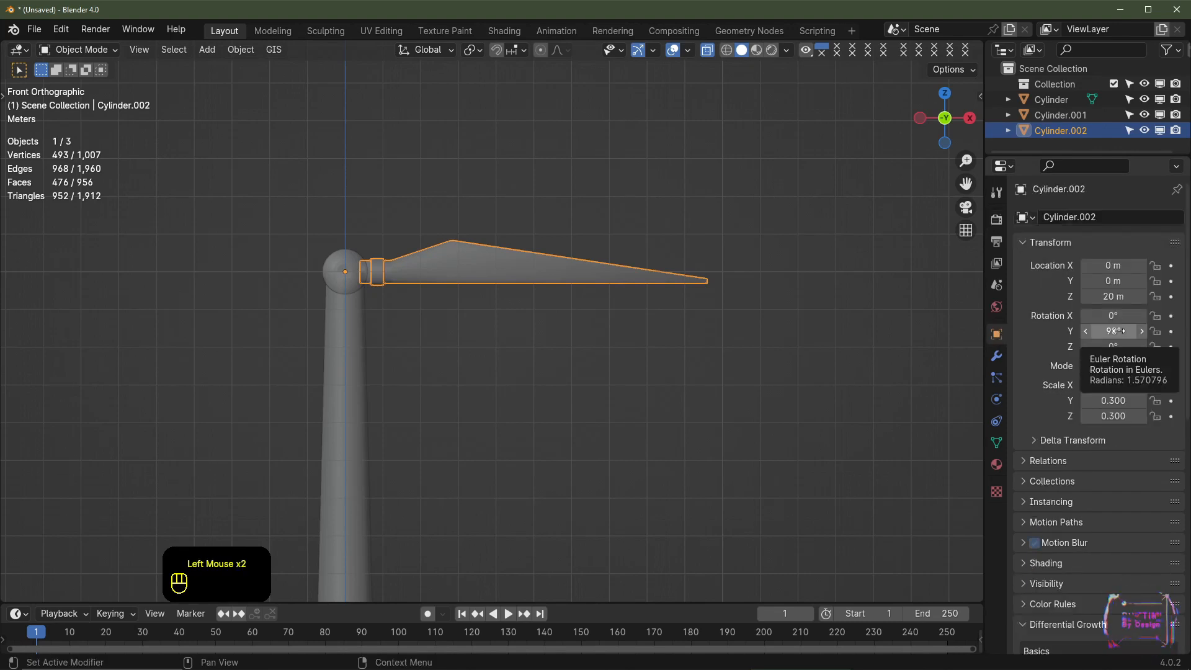
left_click(1117, 331)
type("0")
key("Return")
scroll(516, 409, "down", 3)
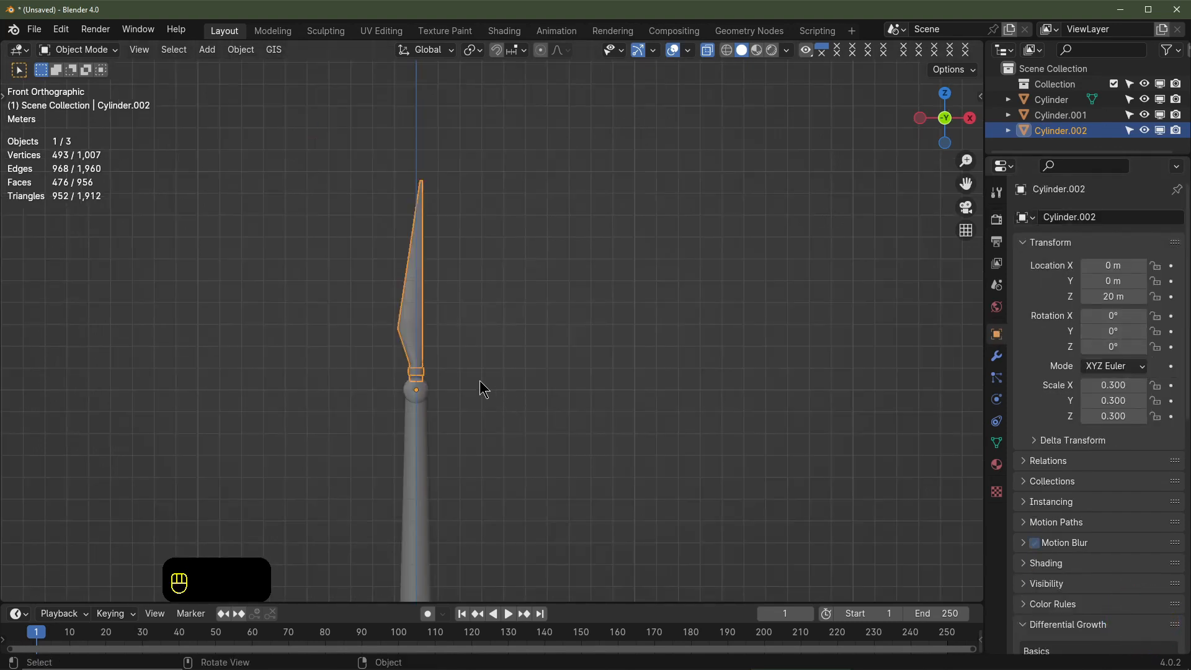
Duplicate the upright blade in place and set the copy's Y rotation to 120°
key("shift+d")
key("Escape")
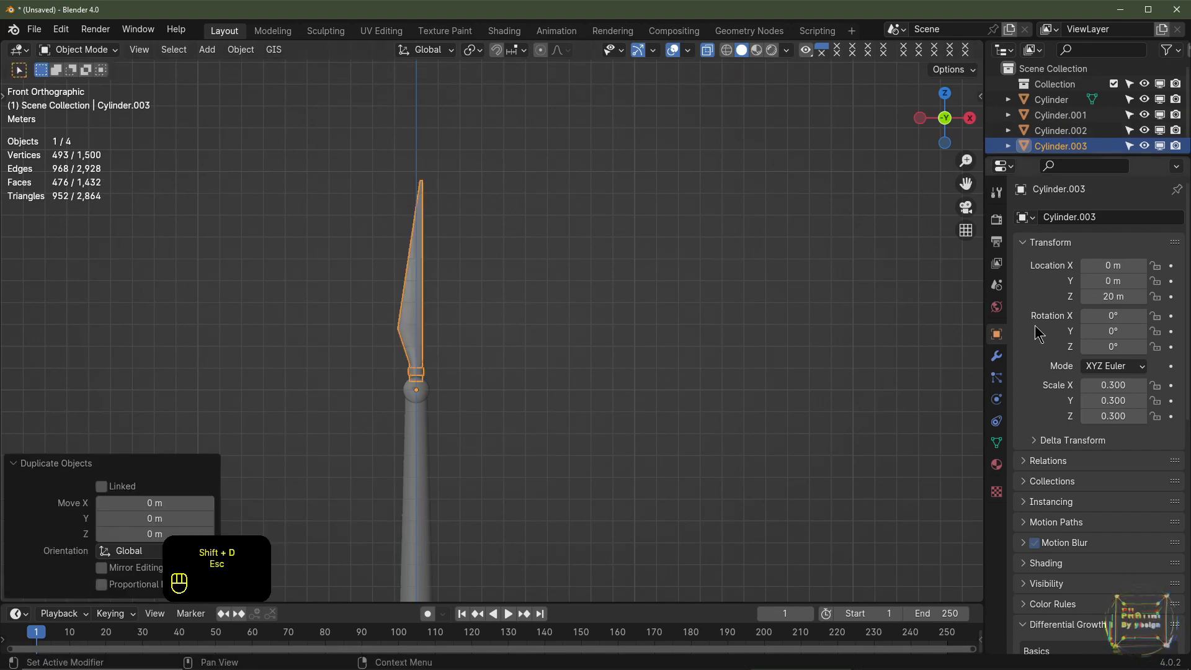
left_click(1099, 331)
type("120")
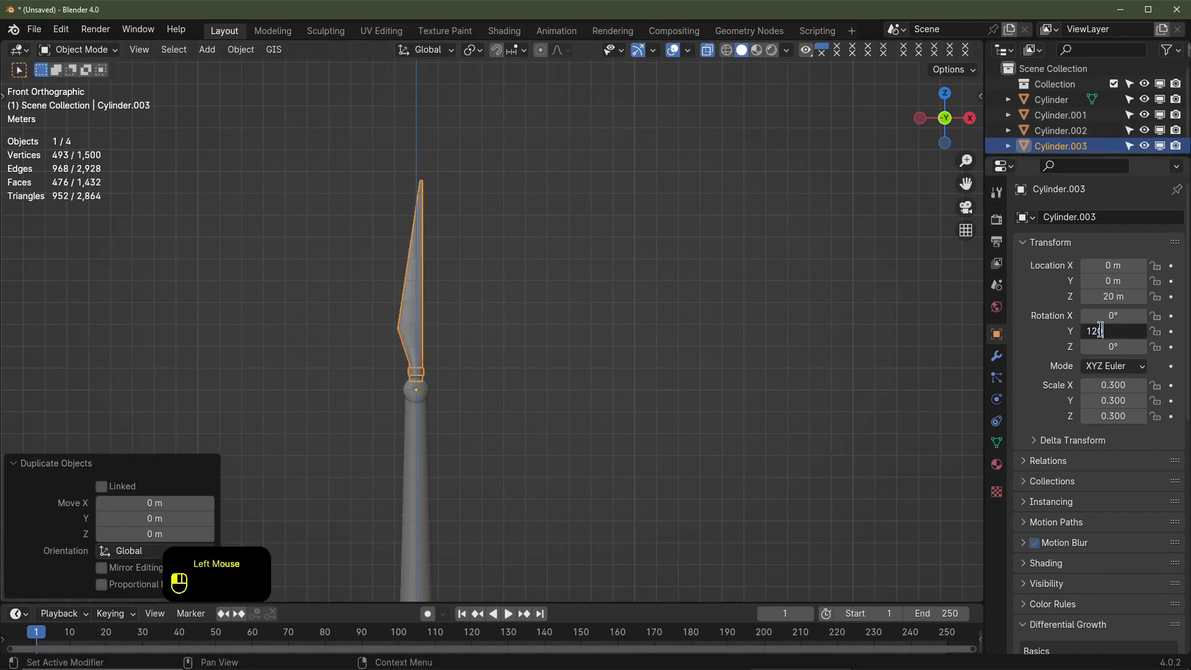
key("Return")
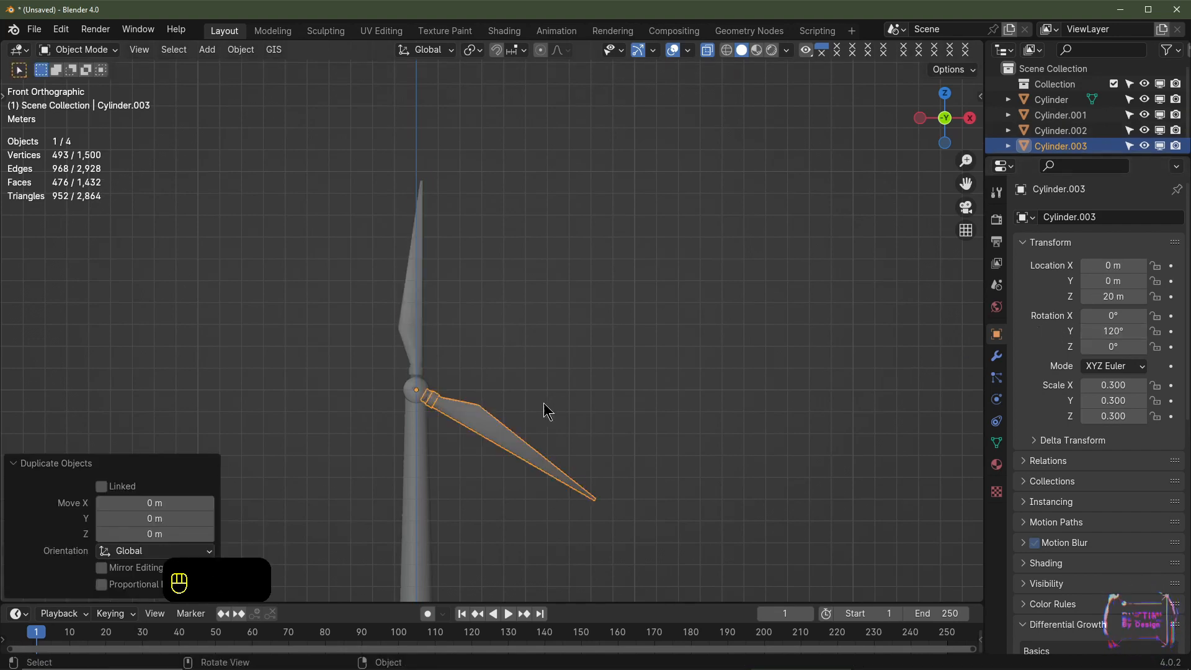
Duplicate the second blade in place and set the new copy's Y rotation to 240°
key("shift+d")
key("Escape")
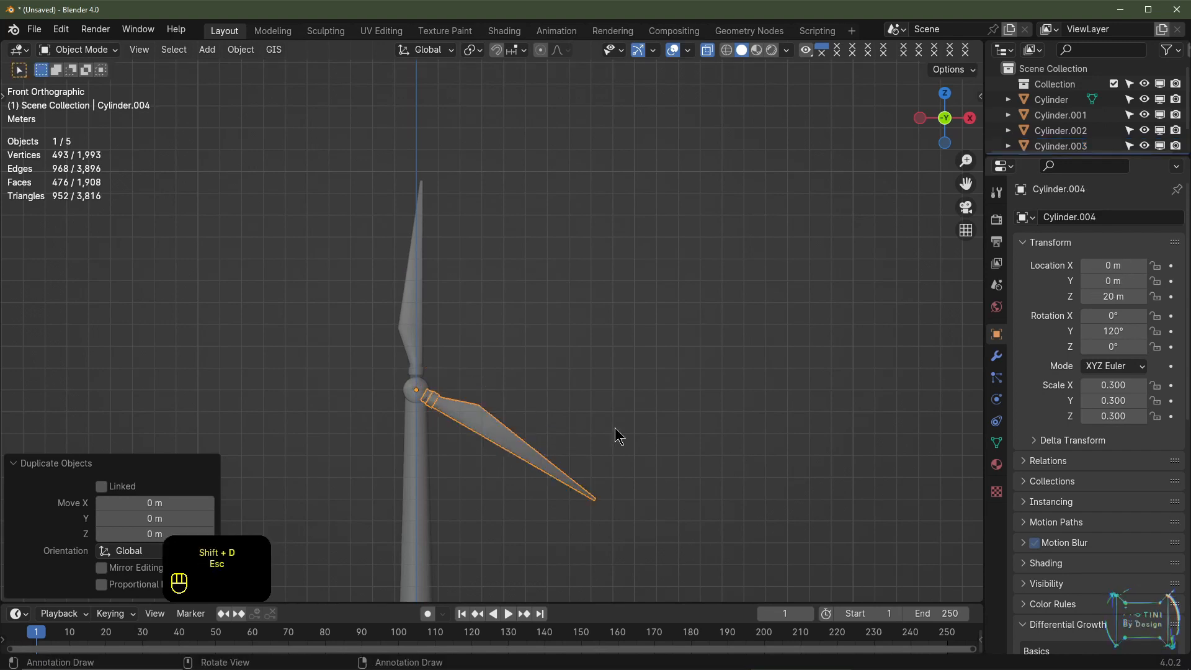
left_click(1102, 331)
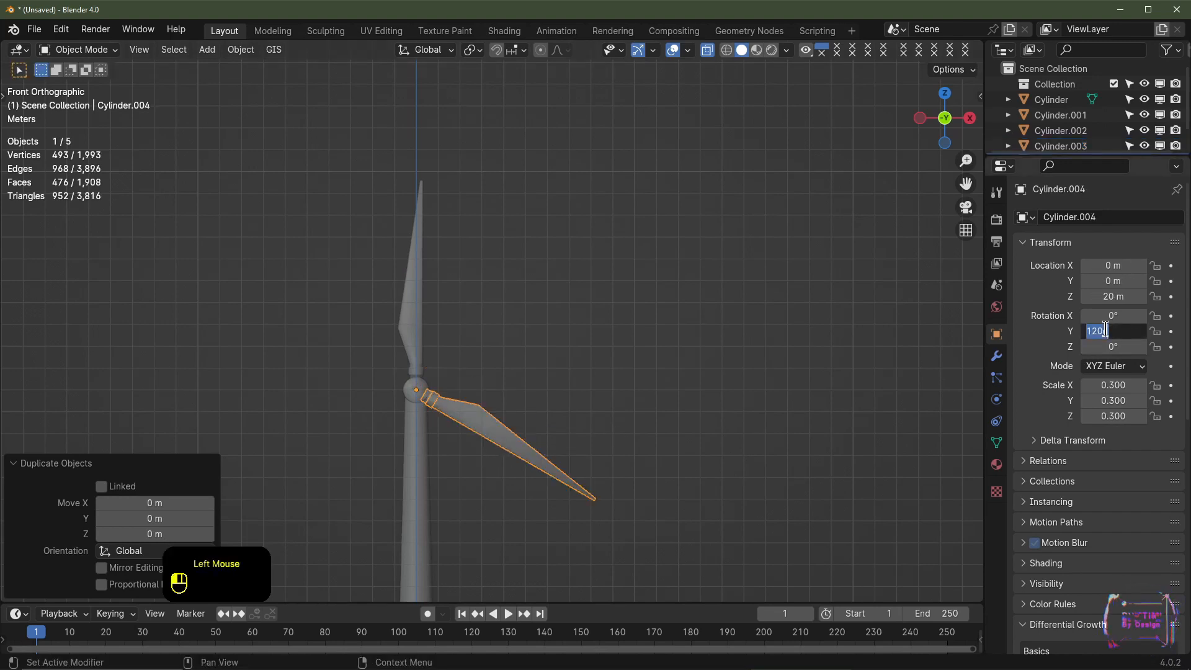
type("240")
key("Return")
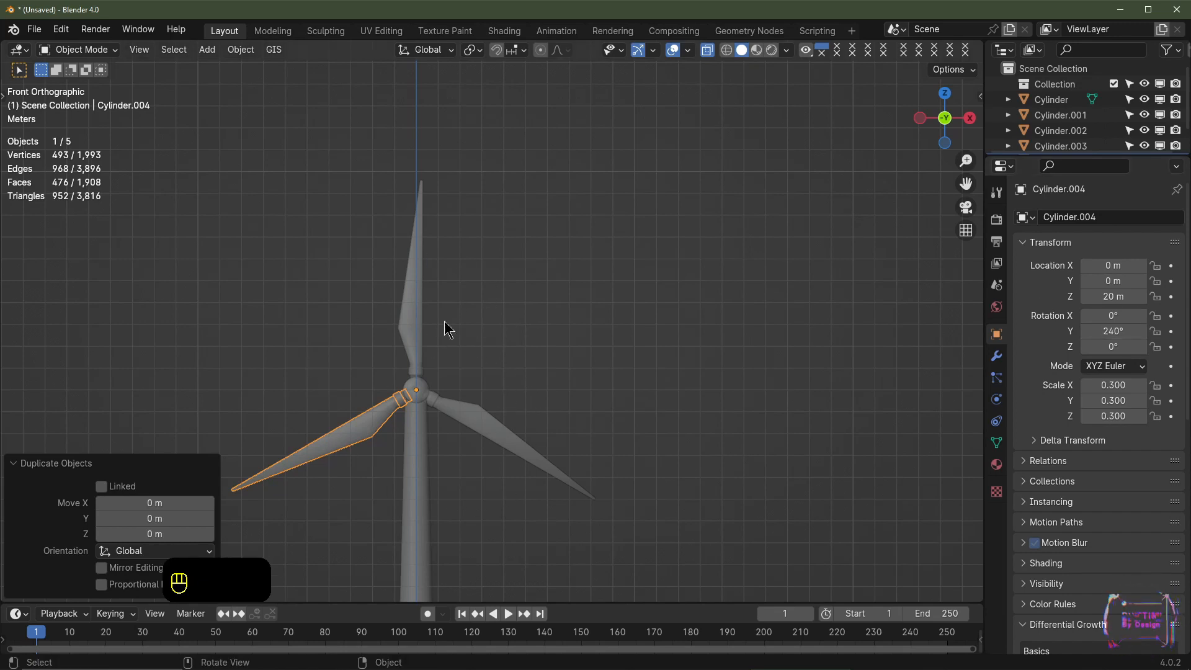
Join the three rotor blades into a single object, with the upright blade as the active one
middle_click_drag(513, 427, 526, 345, "shift")
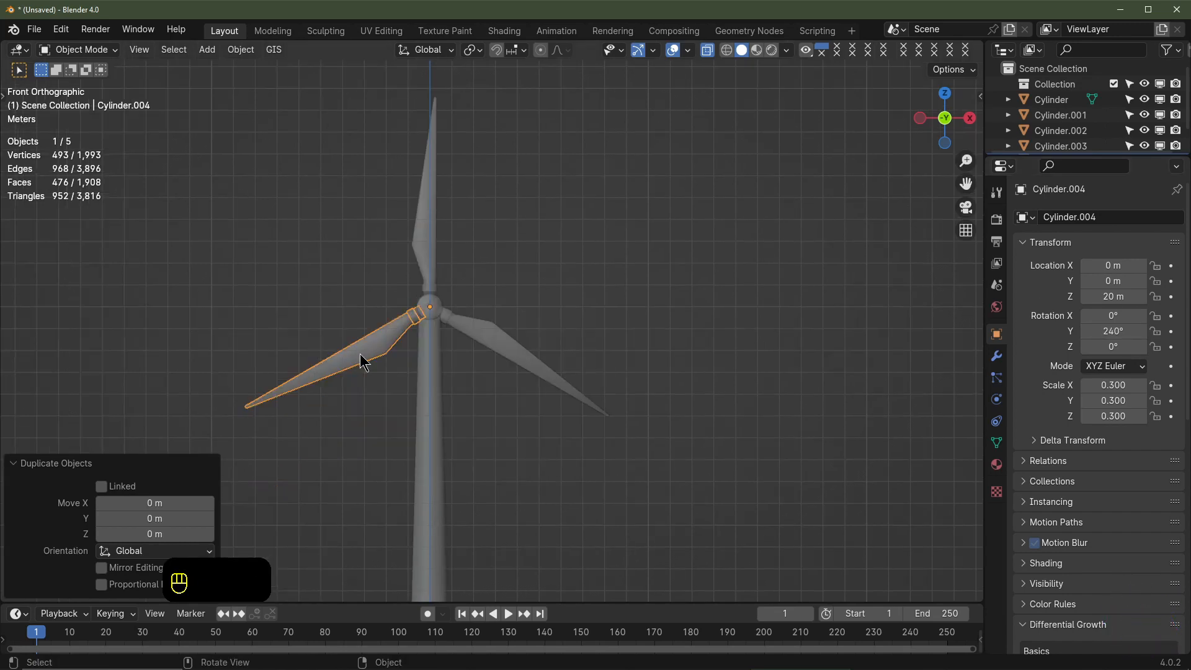
left_click(505, 342, "shift")
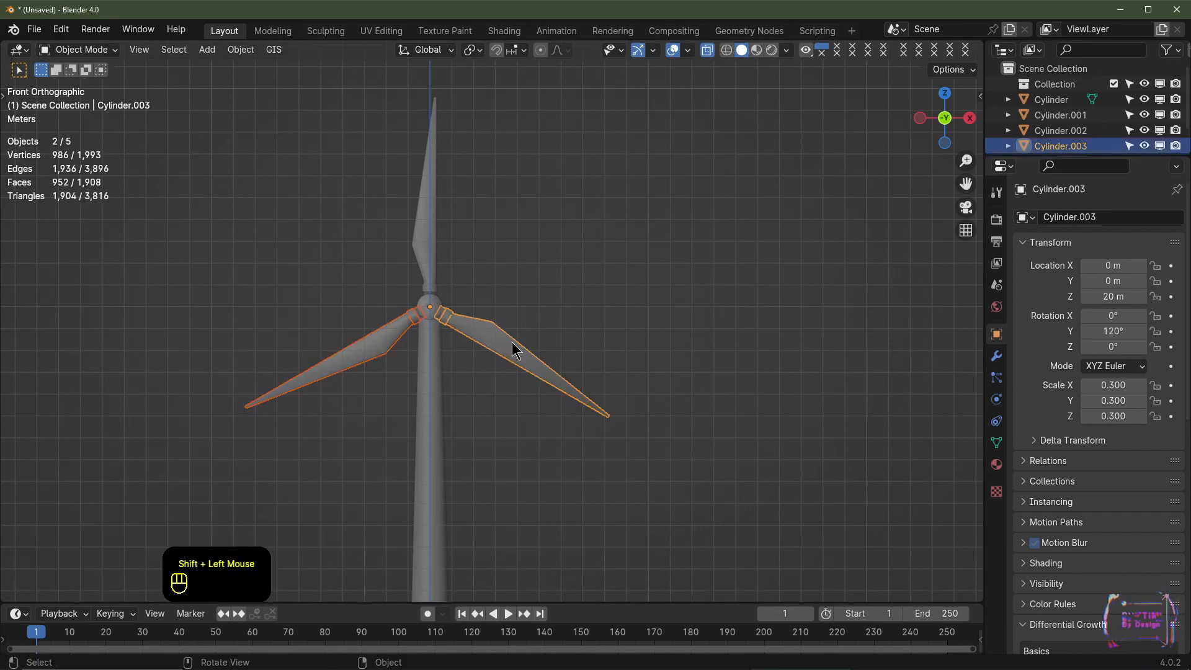
left_click(426, 234, "shift")
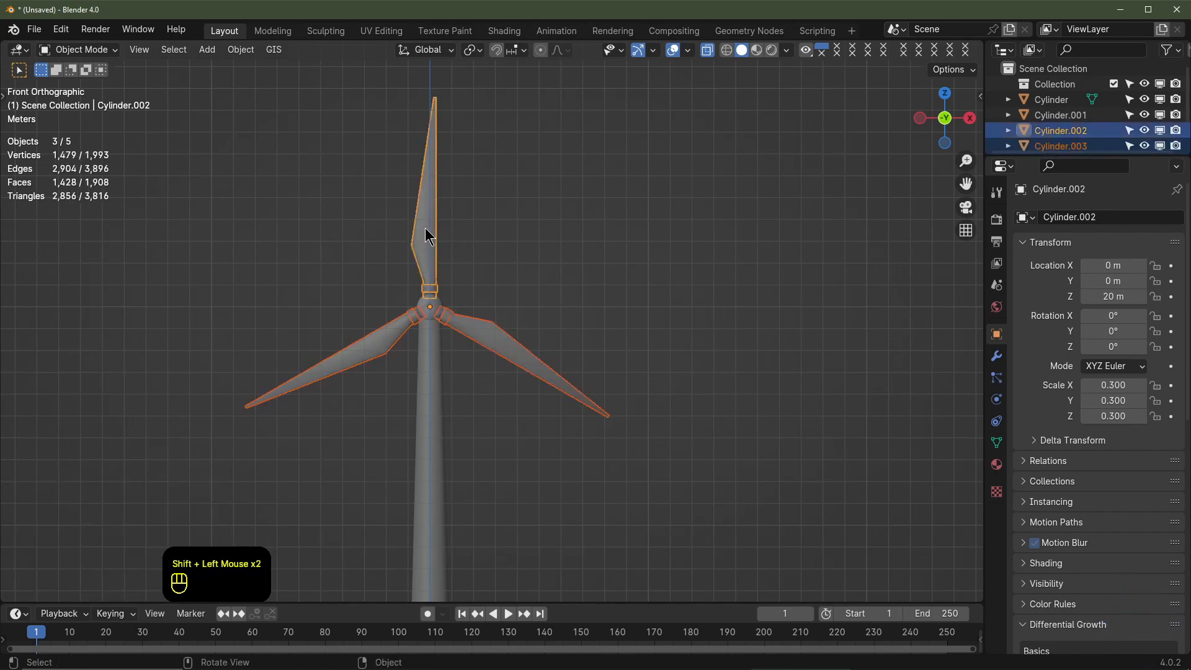
key("ctrl+j")
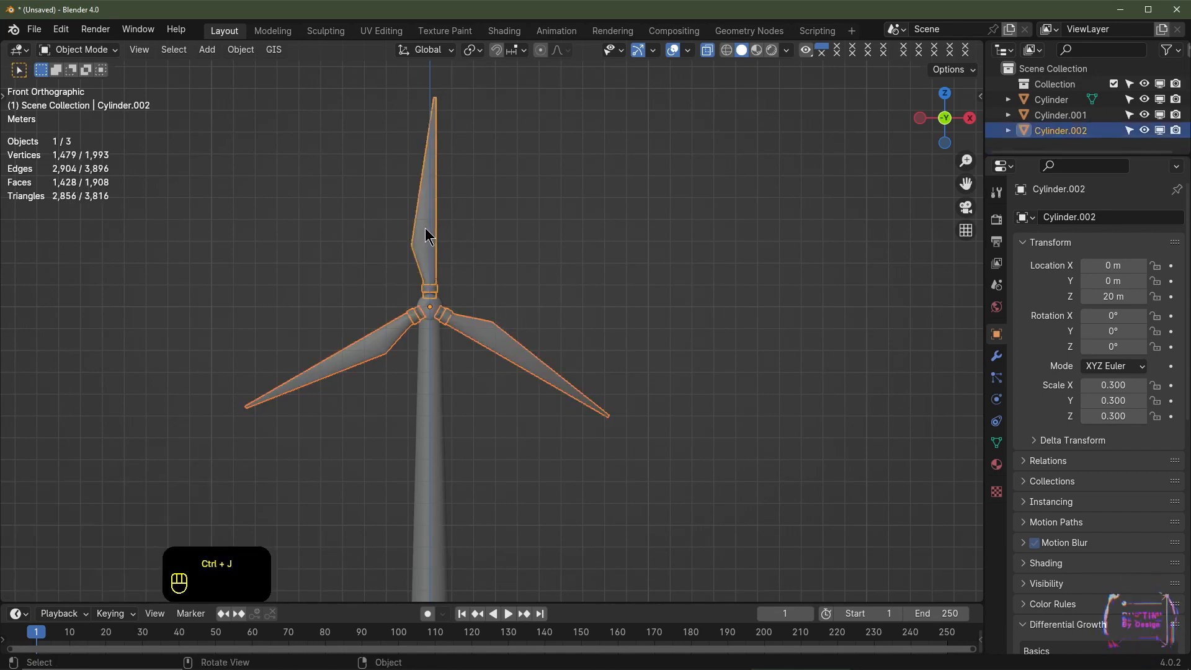
left_click(460, 227)
left_click(426, 222)
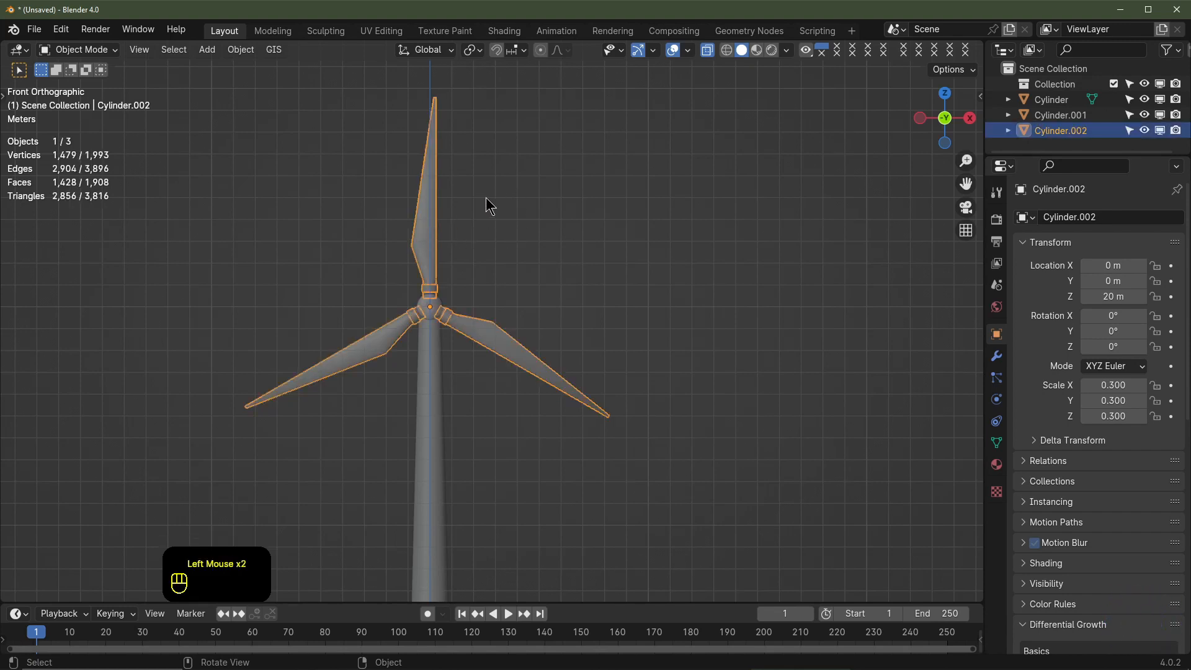
key("r")
right_click(507, 299)
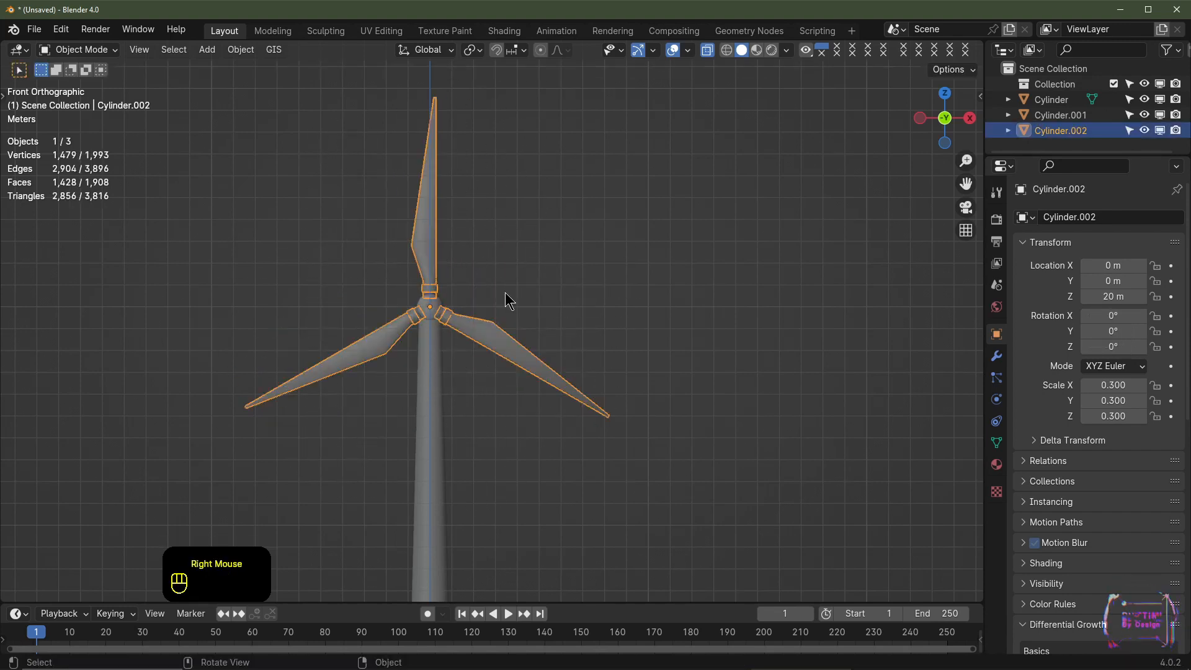
Apply the scale of the joined blades, and then of all objects in the scene
key("ctrl+a")
left_click(582, 244)
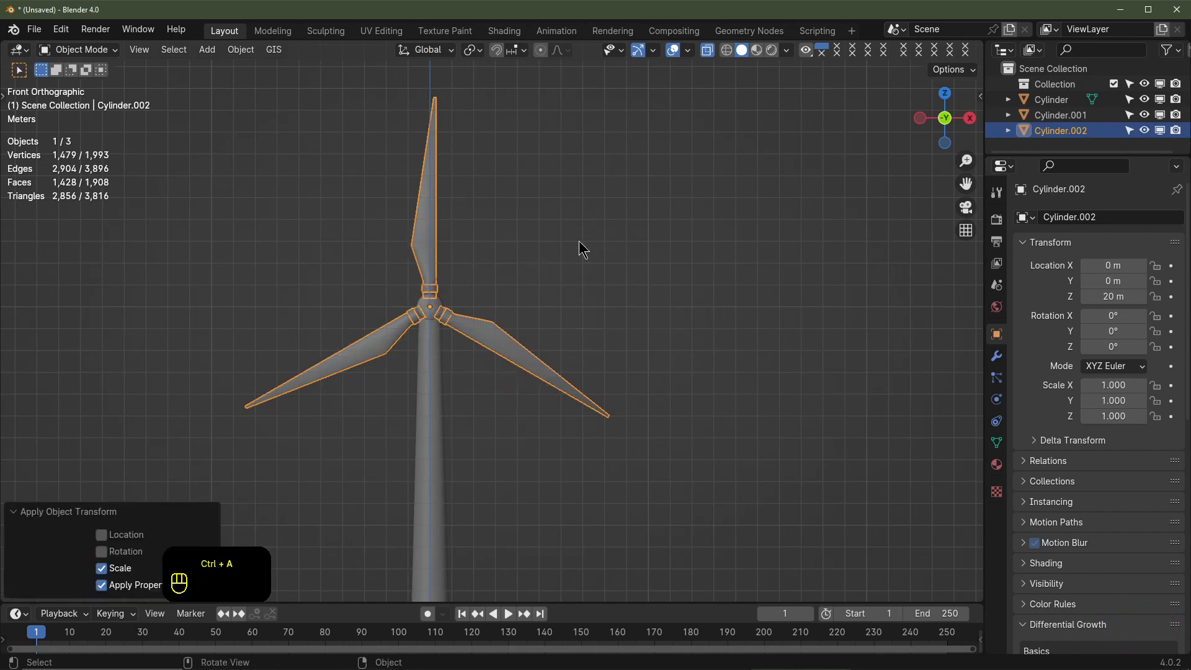
left_click(430, 306)
key("a")
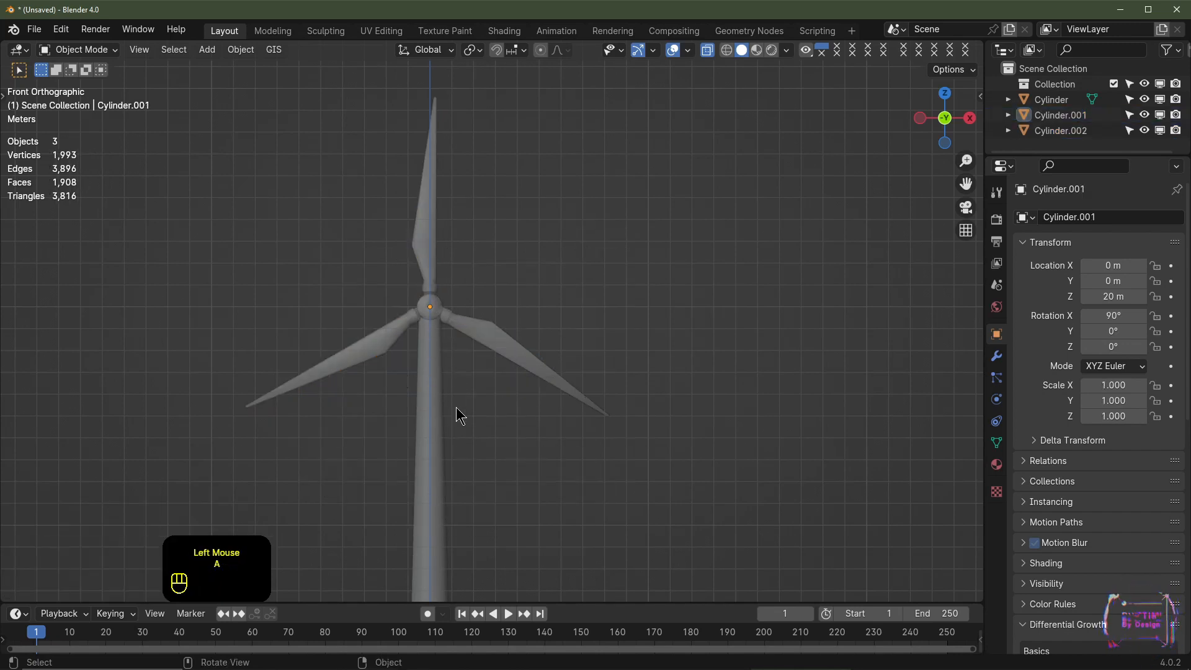
key("a")
key("ctrl+a")
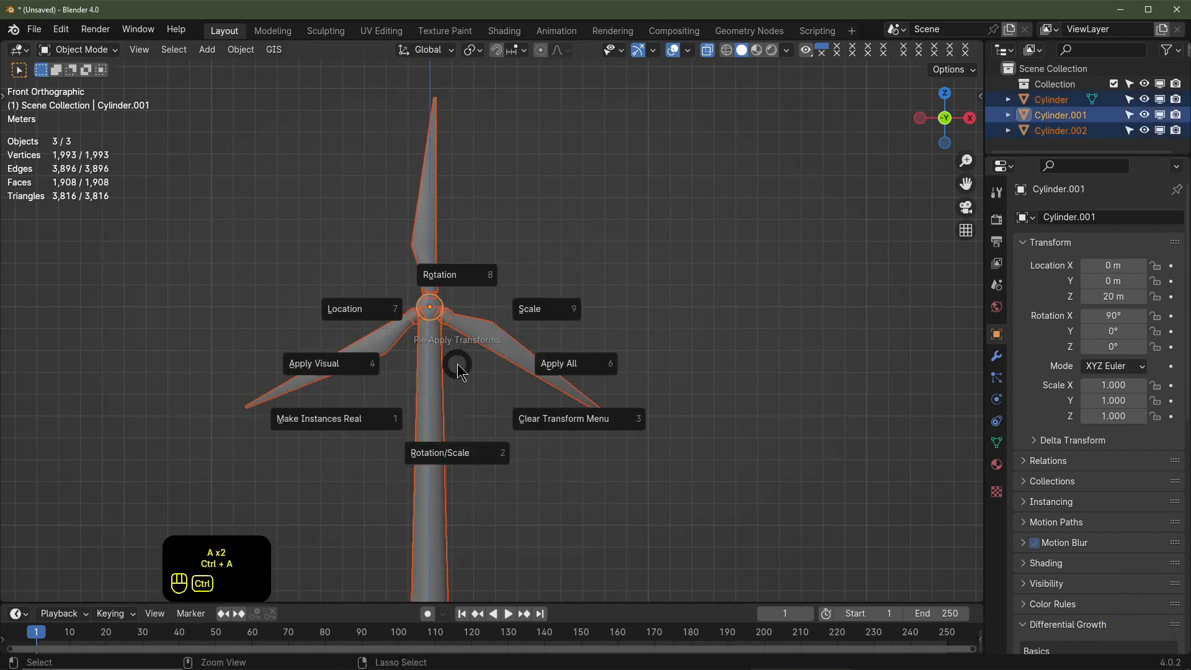
left_click(527, 311)
Move the joined blades -1 m along Y towards the front of the head and turn off X-ray display
middle_click_drag(558, 319, 404, 239)
left_click(404, 240)
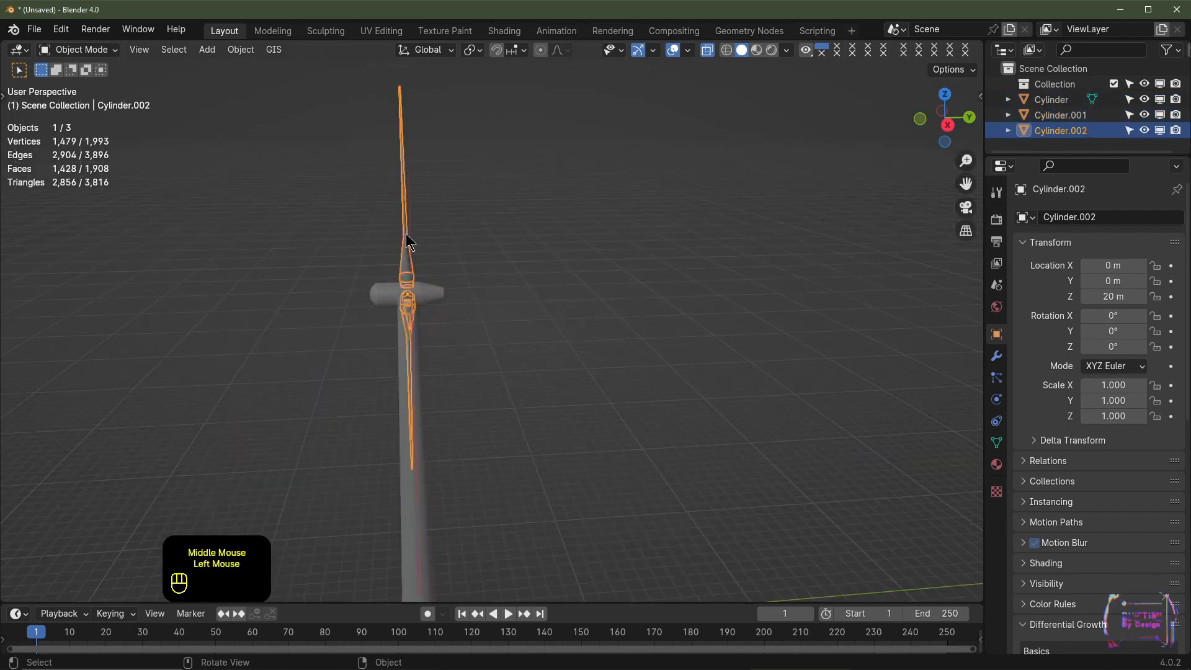
key("KP_3")
scroll(425, 311, "up", 2)
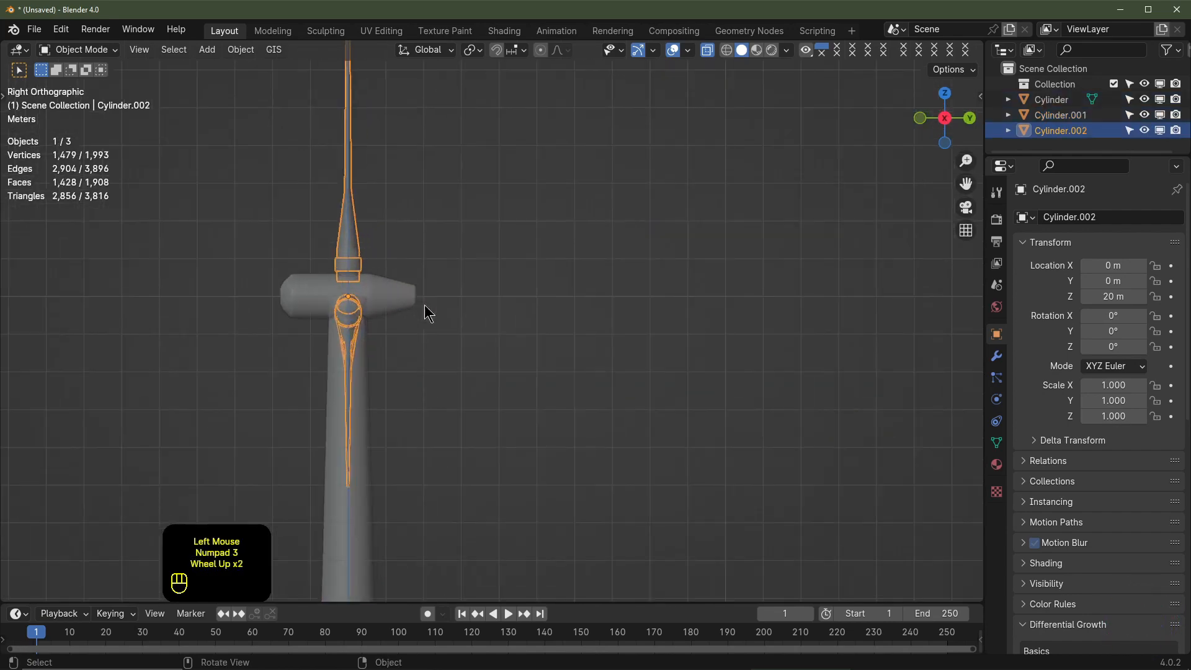
middle_click_drag(425, 310, 553, 325, "shift")
key("g")
key("y")
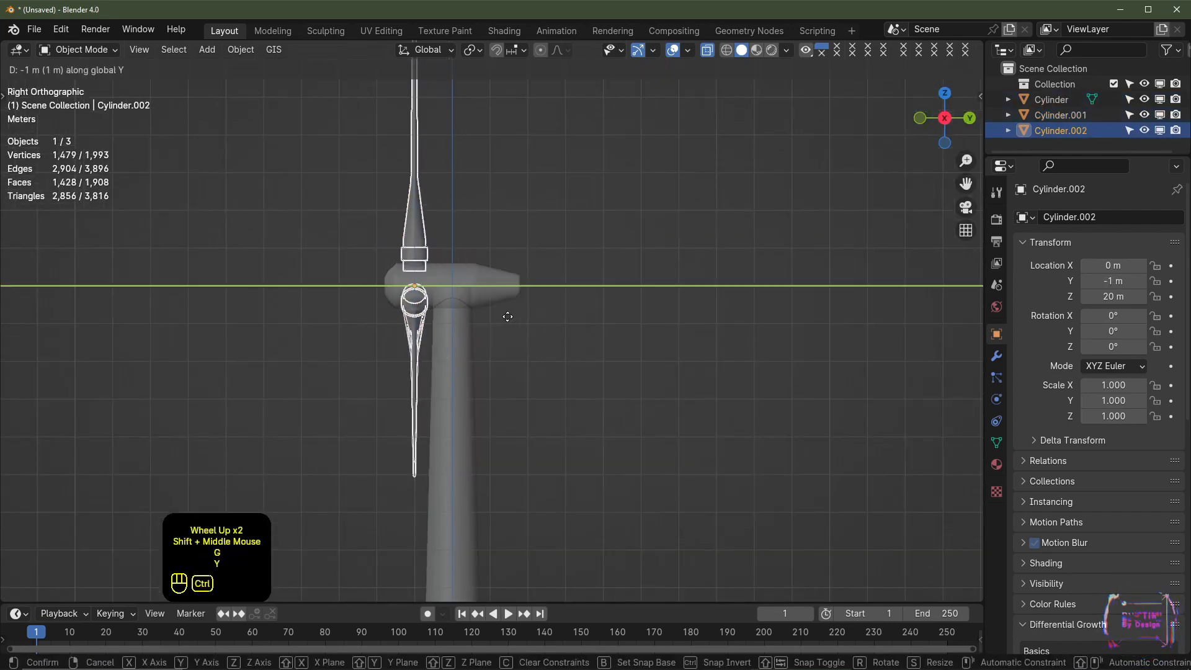
left_click(545, 313)
middle_click_drag(546, 314, 577, 188)
scroll(577, 188, "down", 2)
left_click(706, 50)
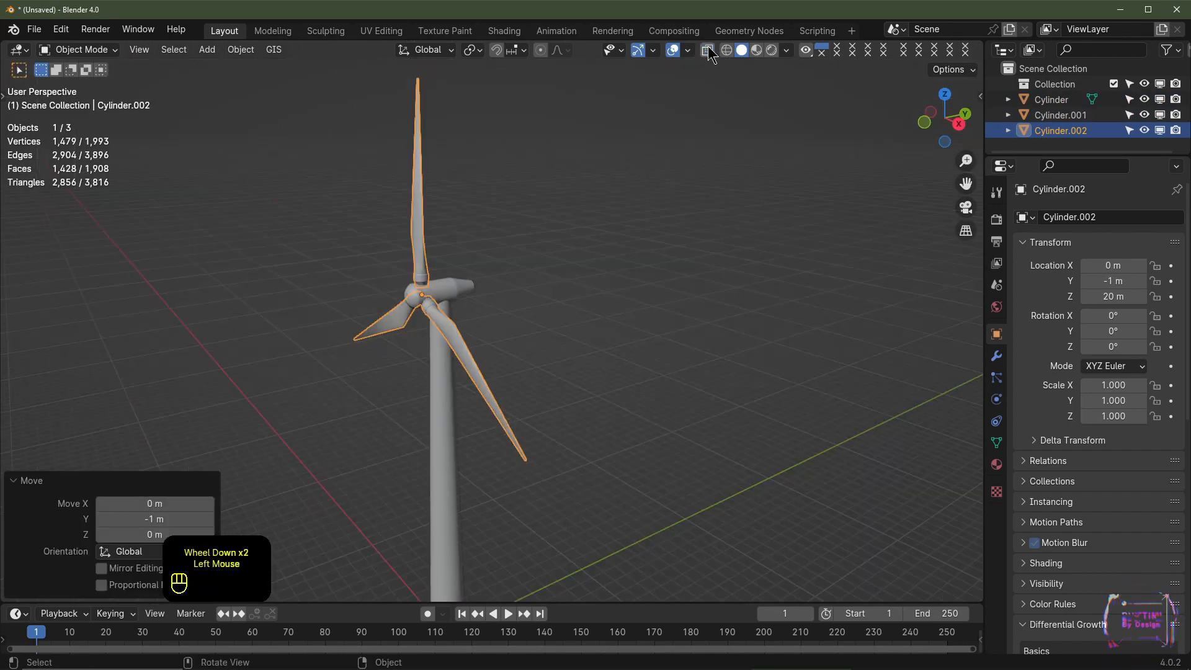
Parent the joined blades to the head using Object (Keep Transform)
scroll(475, 232, "up", 3)
left_click(347, 217)
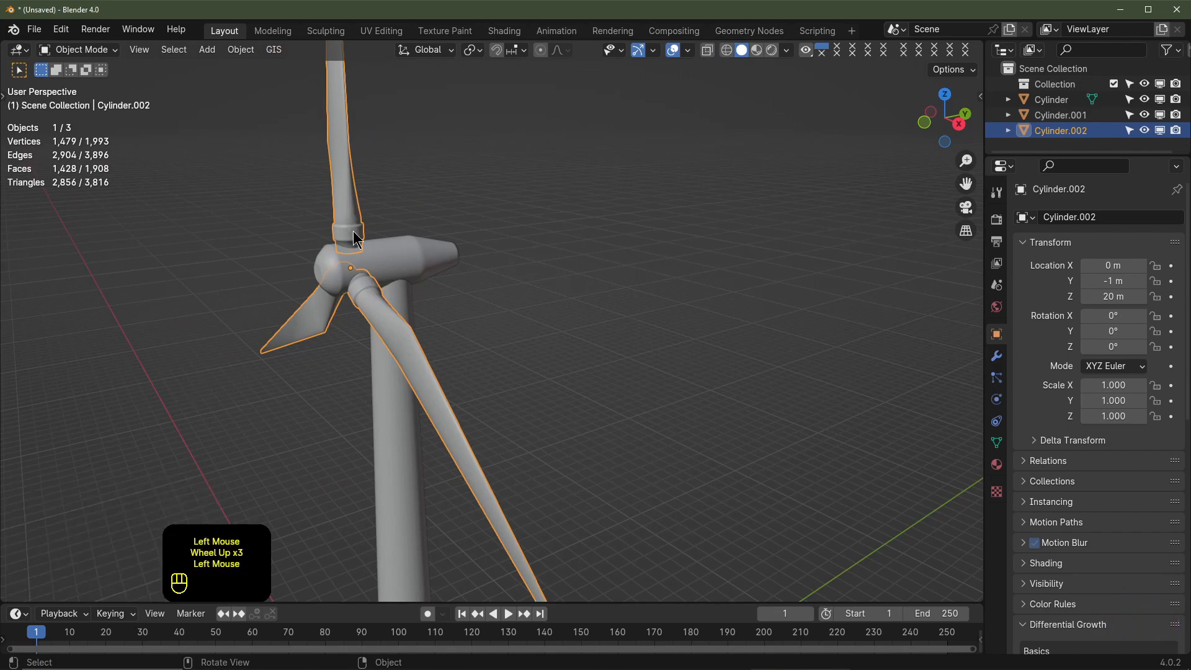
left_click(390, 259, "shift")
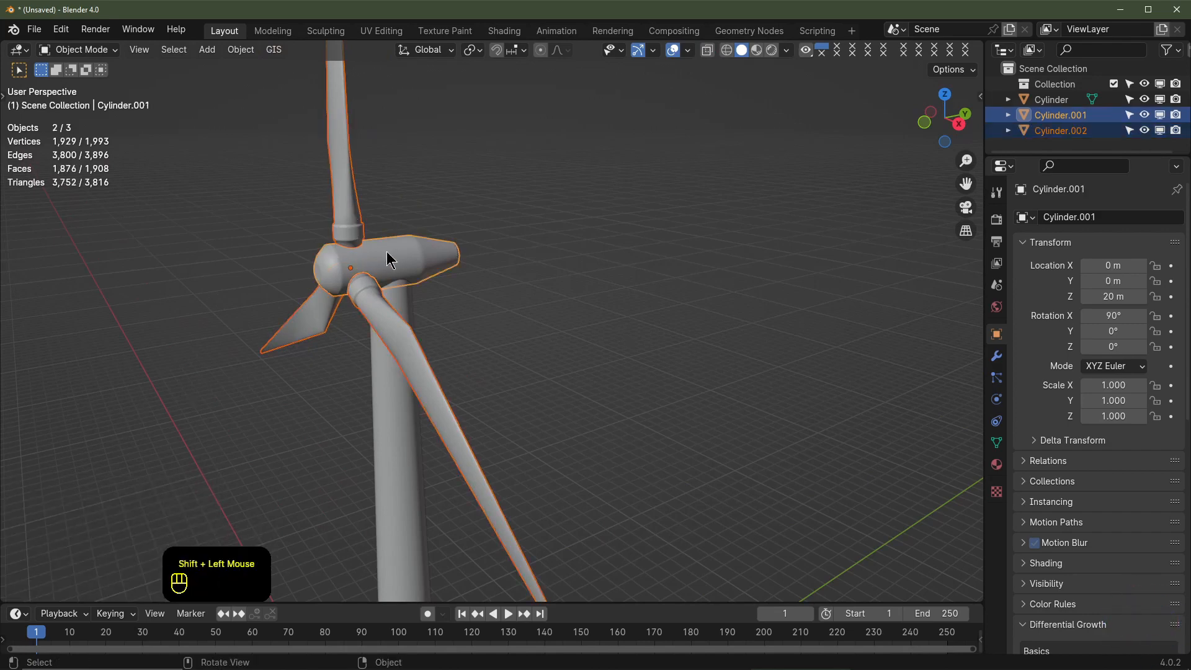
key("ctrl+p")
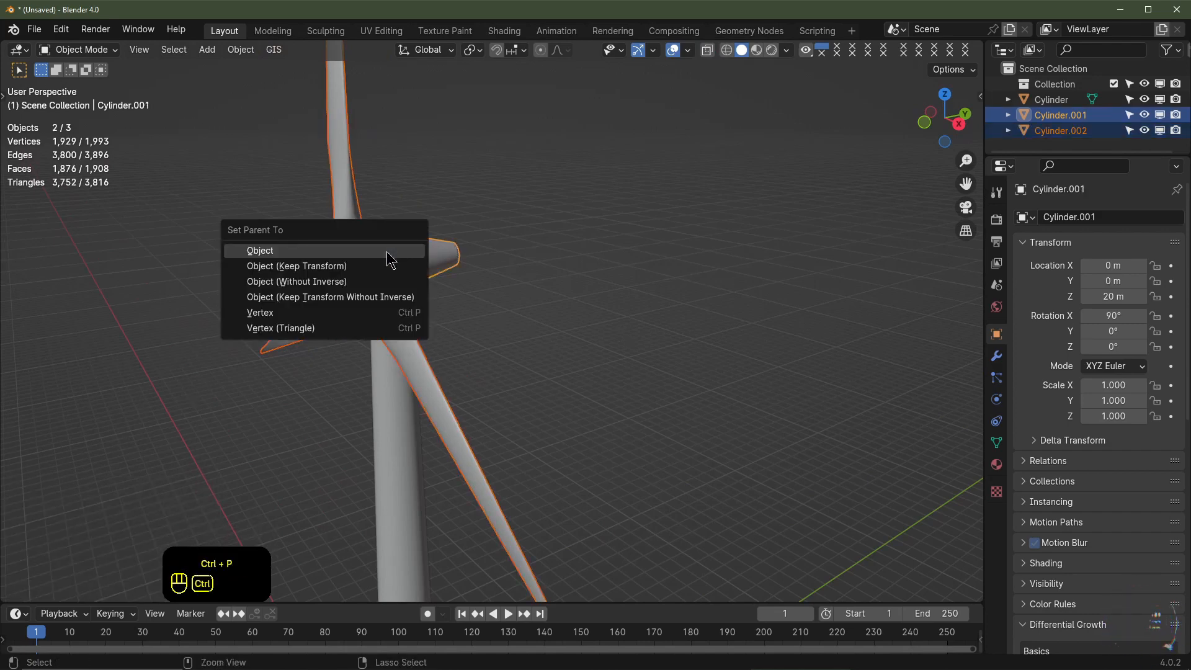
left_click(340, 267)
Test the parenting by trial-rotating the head about Z and the blades about Y
left_click(438, 263)
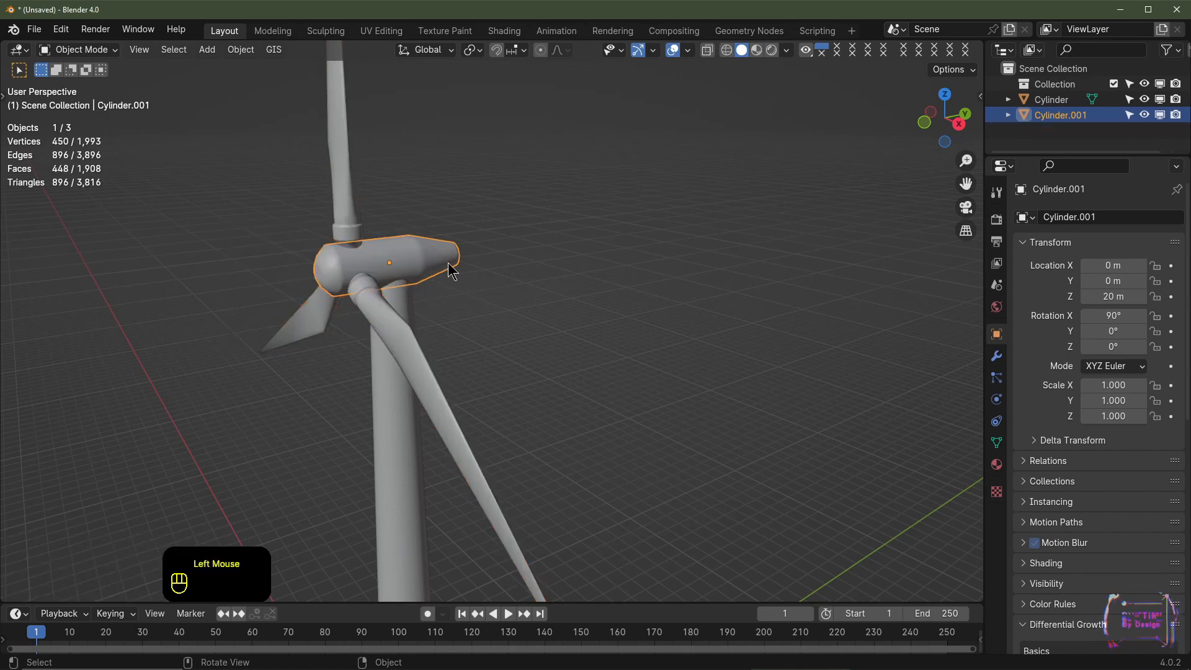
key("r")
key("z")
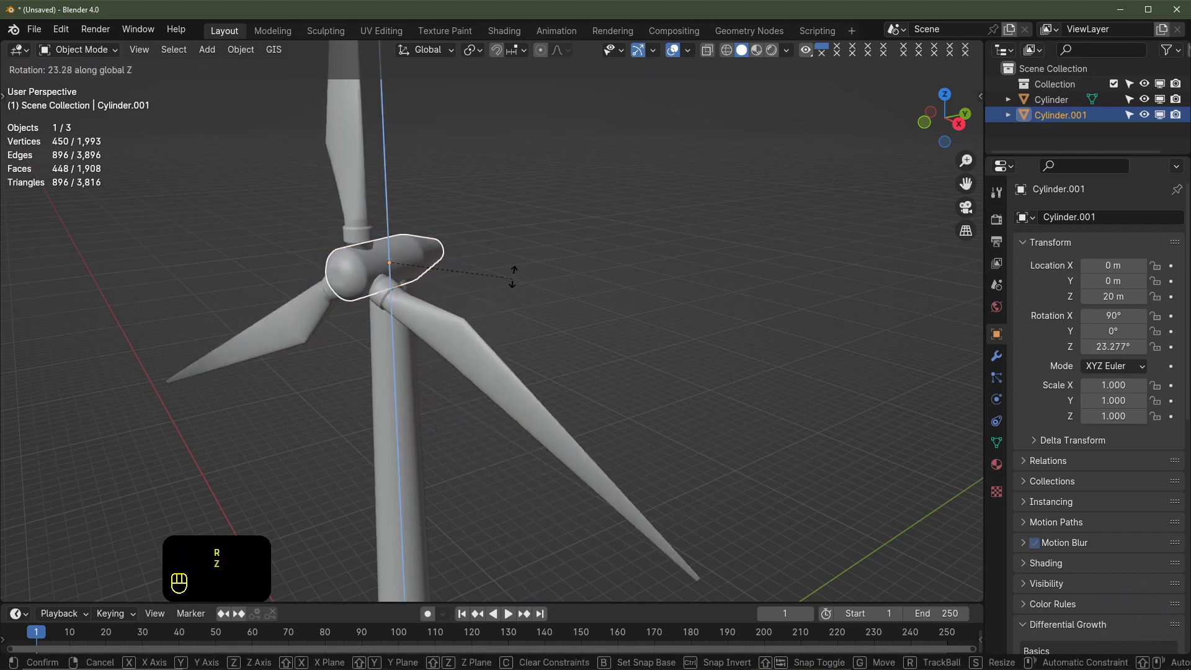
right_click(519, 300)
left_click(518, 301)
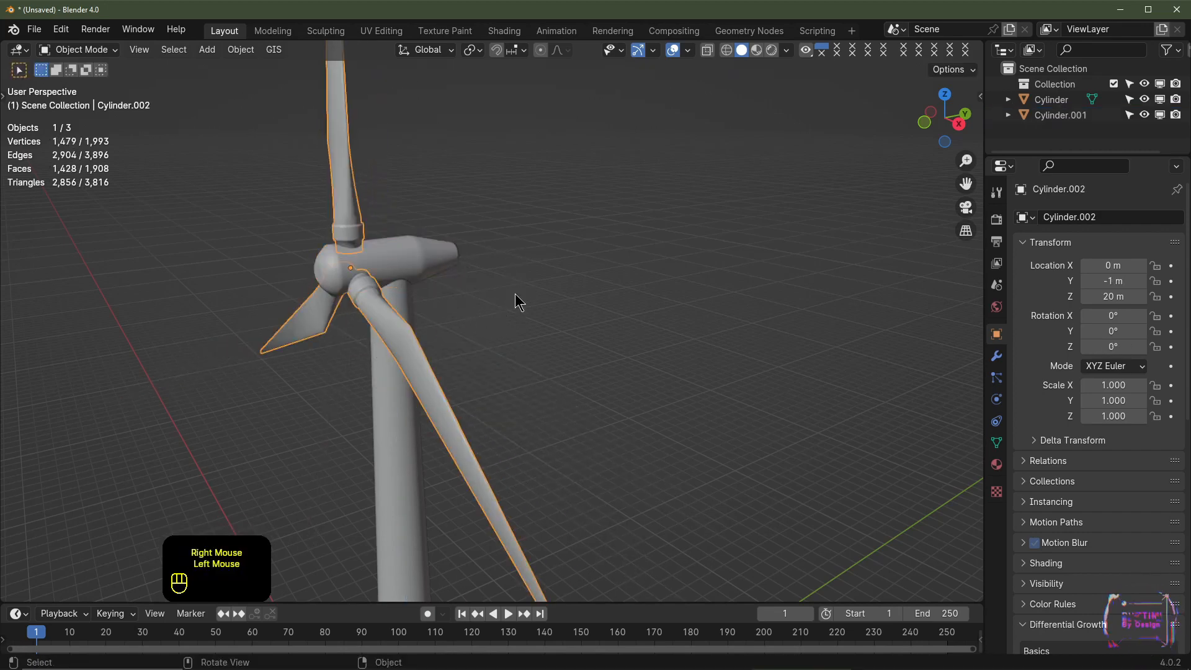
key("r")
key("y")
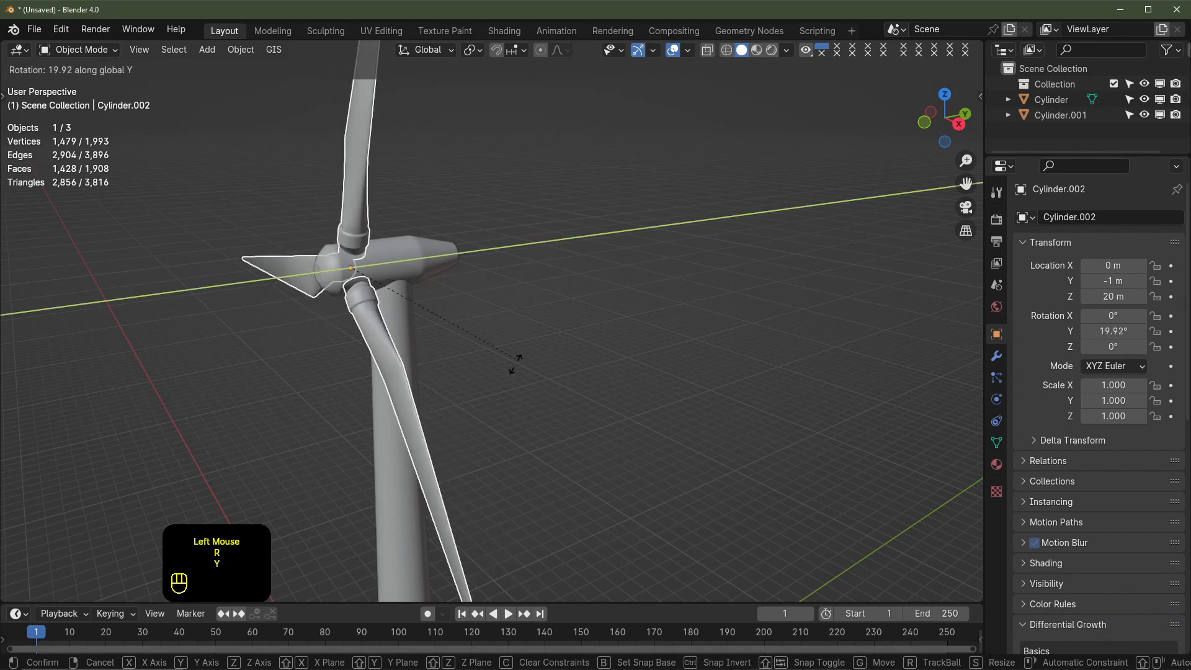
right_click(527, 291)
Rename the tower object as Shaft
scroll(508, 323, "down", 2)
middle_click_drag(452, 376, 483, 386)
left_click(457, 410)
double_click(1102, 101)
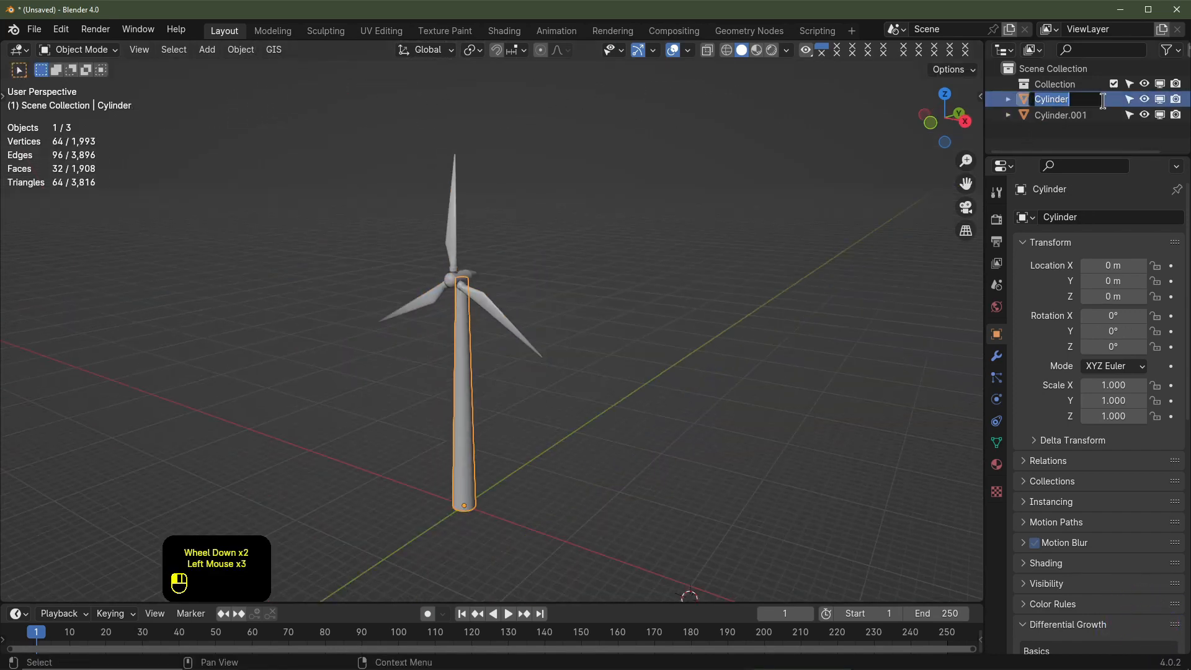
type("Shaft")
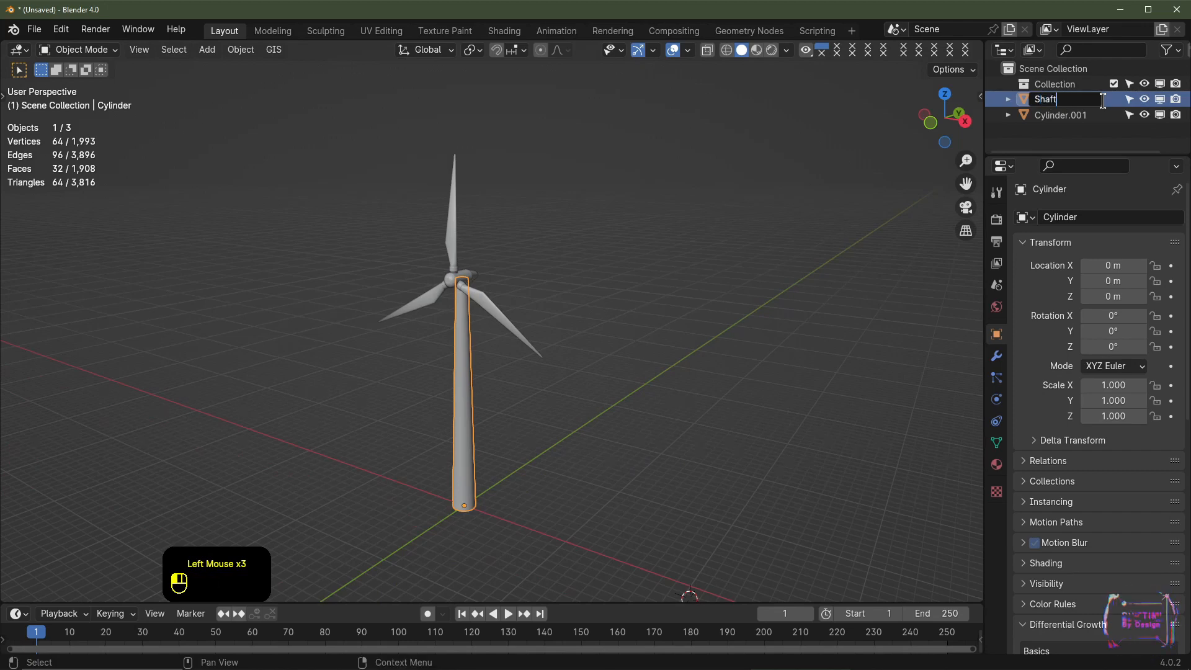
key("Return")
Rename the turbine head object as Housing
left_click(1063, 101)
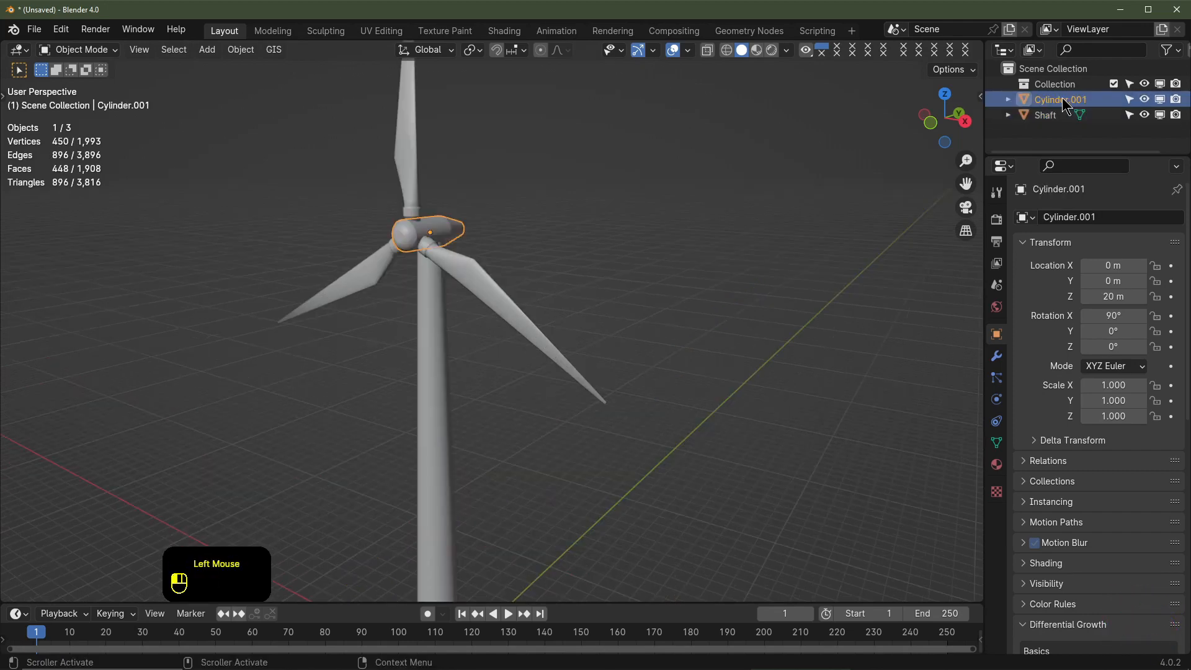
double_click(1063, 100)
type("Housing")
key("Return")
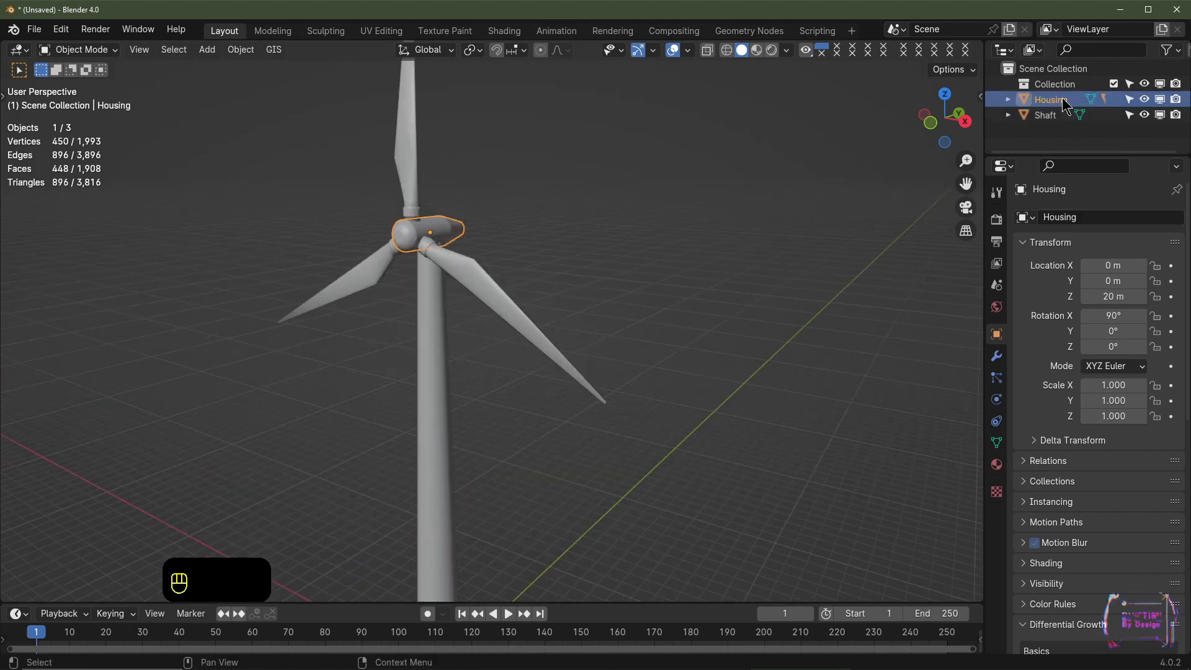
Rename the rotor object parented under Housing as Blades
left_click(1008, 99)
double_click(1054, 130)
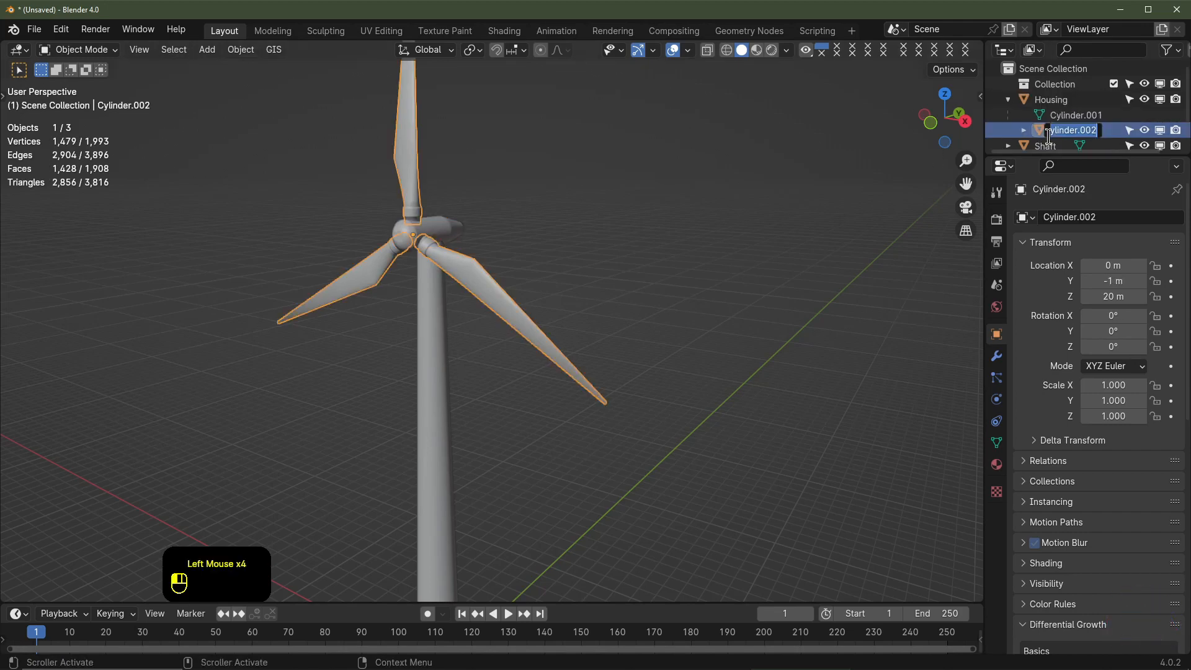
type("Blades")
key("Return")
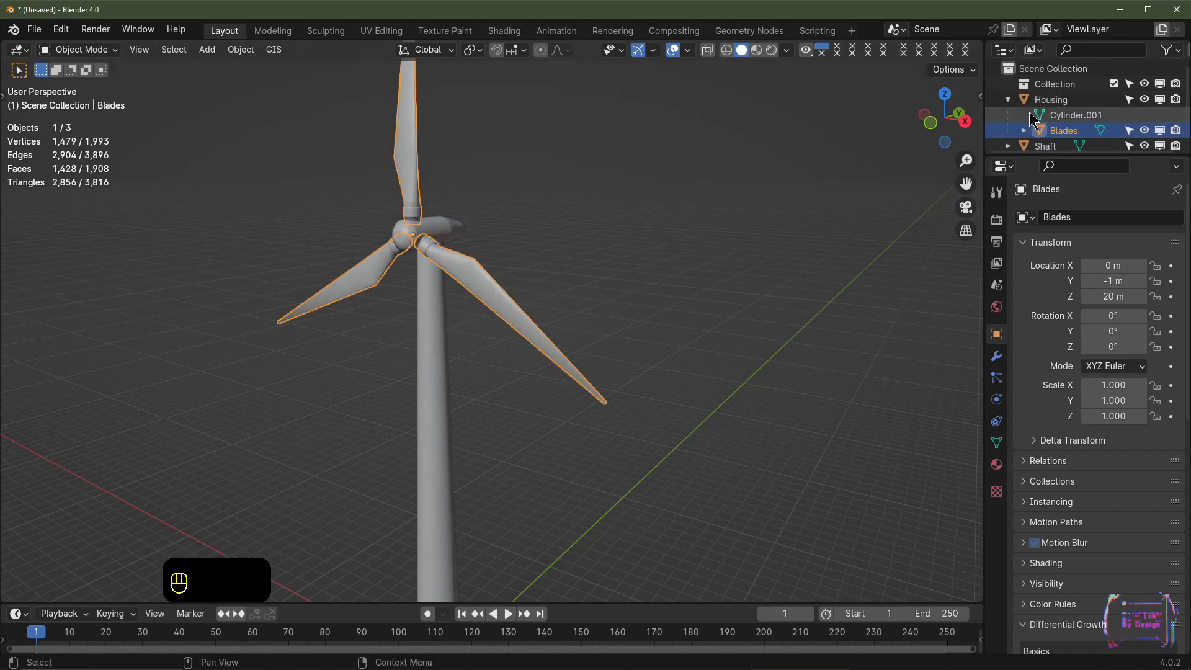
Create a new collection named Turbine and move the blades, housing and shaft into it
scroll(1030, 118, "up", 2)
scroll(462, 331, "down", 1)
key("shift")
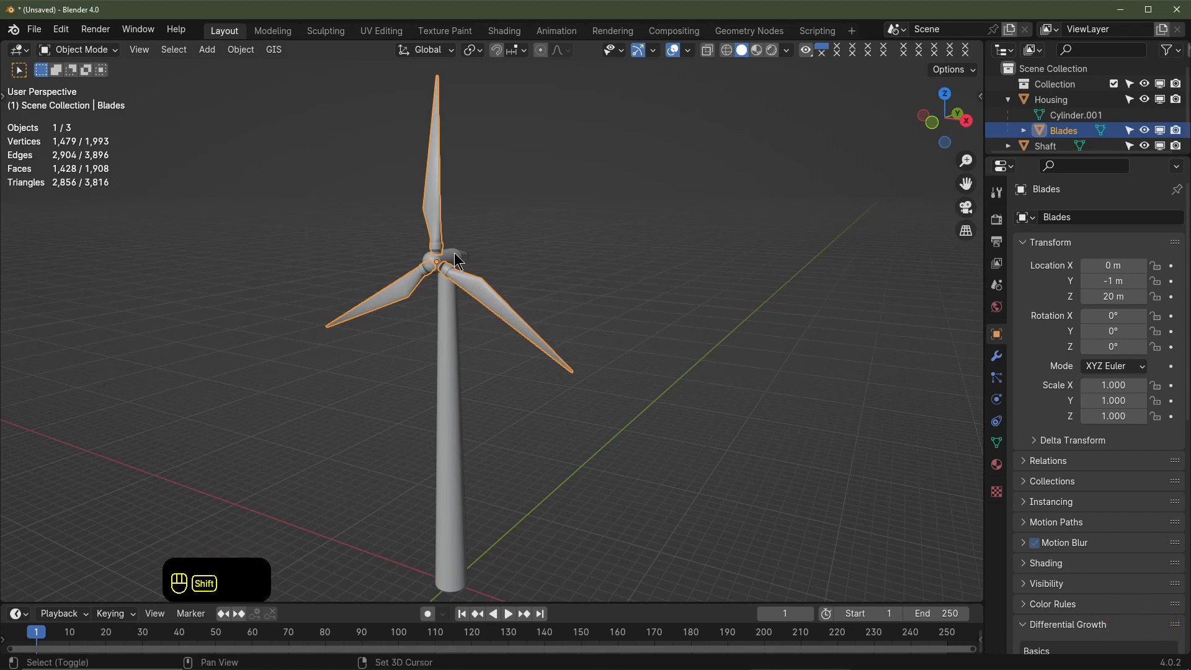
left_click(455, 256, "shift")
left_click(448, 340, "shift")
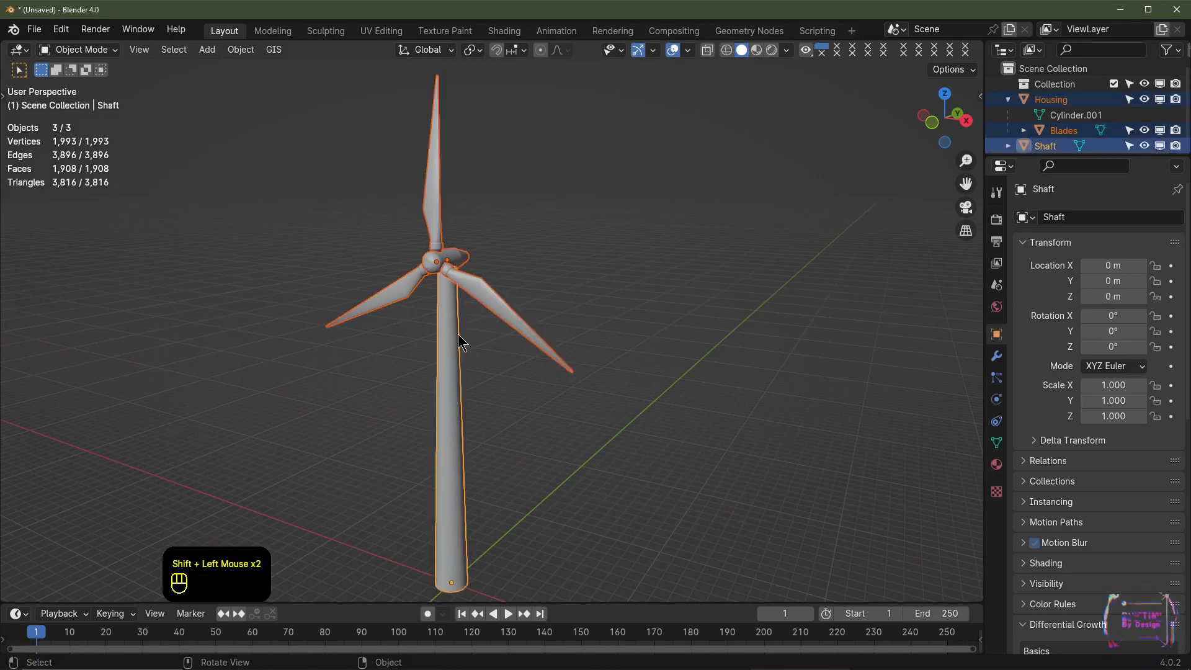
key("m")
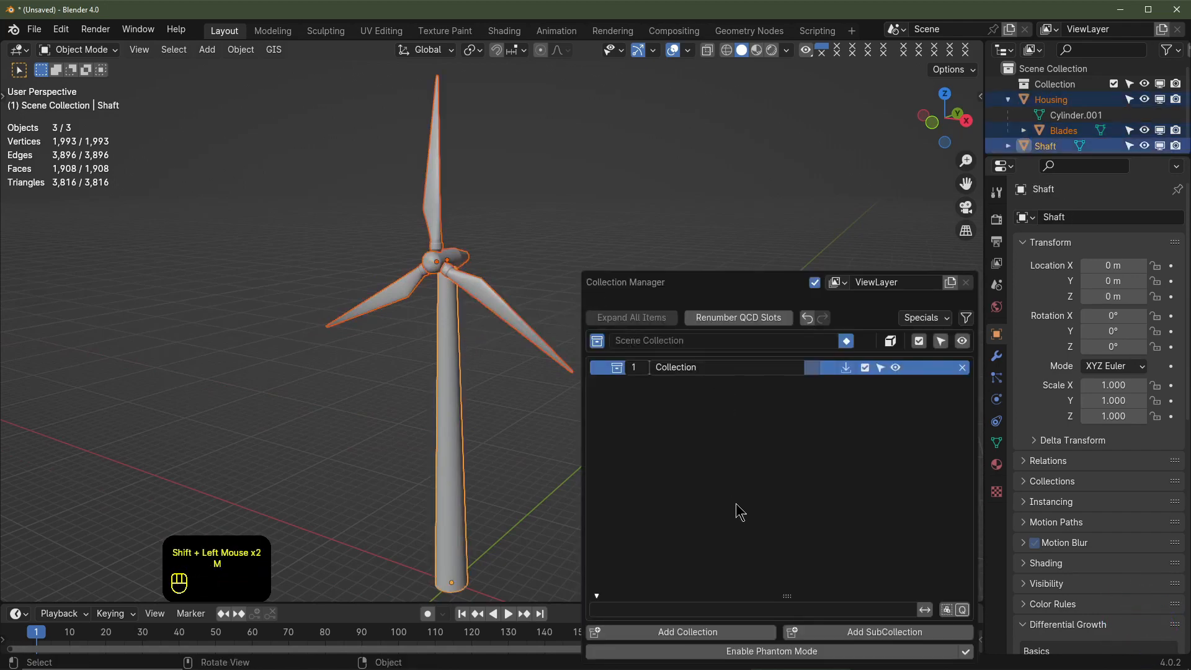
left_click(638, 630)
double_click(717, 382)
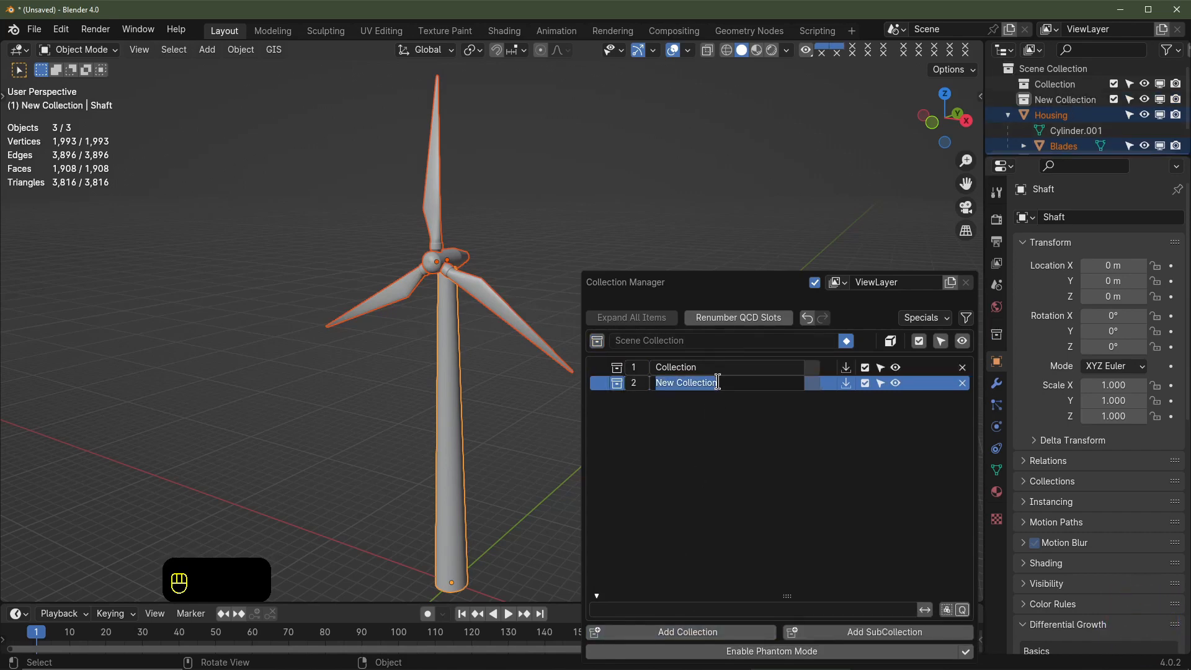
type("Turbine")
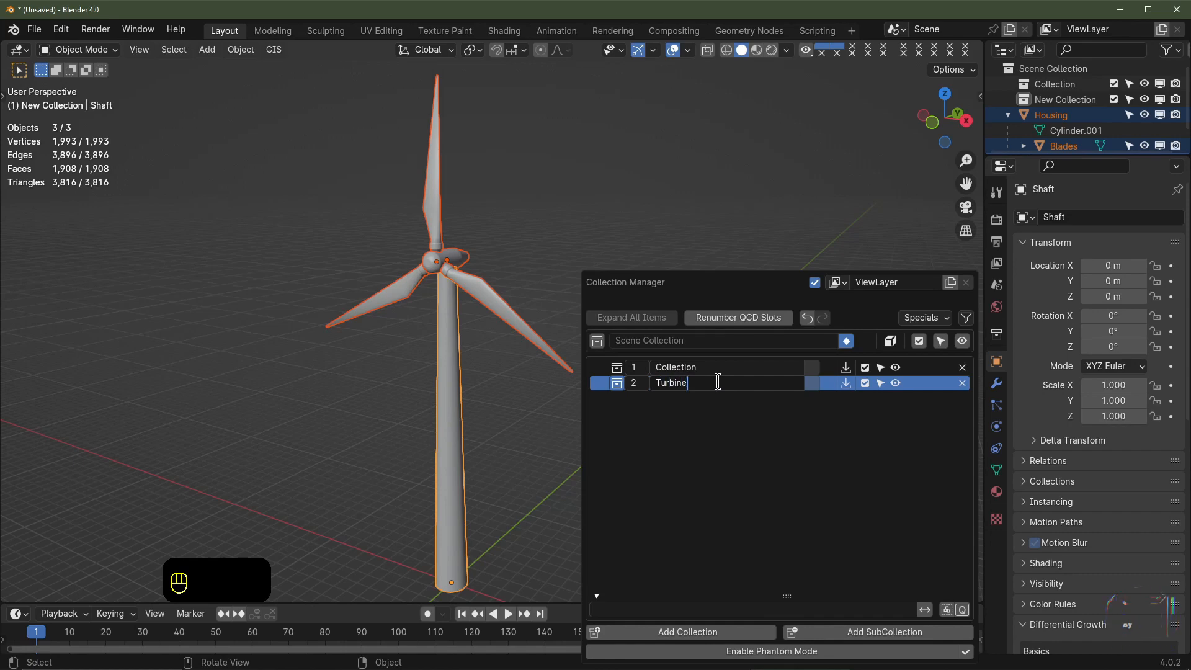
key("Return")
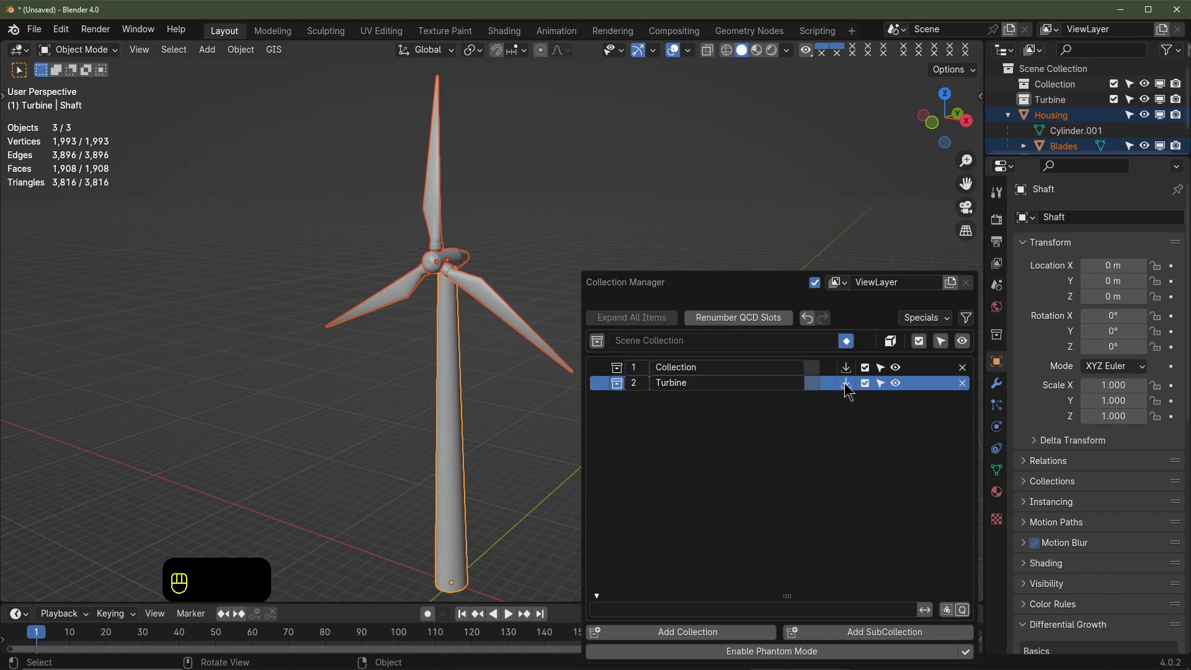
left_click(846, 383)
Collapse the Turbine collection in the outliner and exclude it from the view layer
left_click(1008, 99)
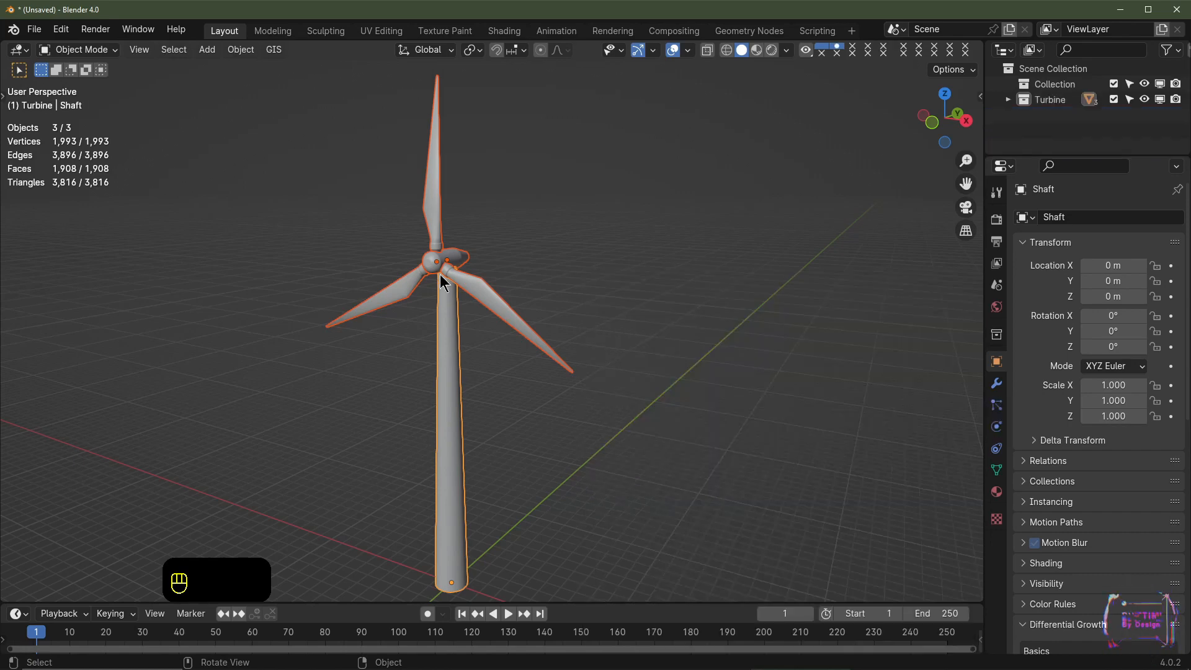
left_click(1113, 99)
left_click(1113, 99)
left_click(1113, 99)
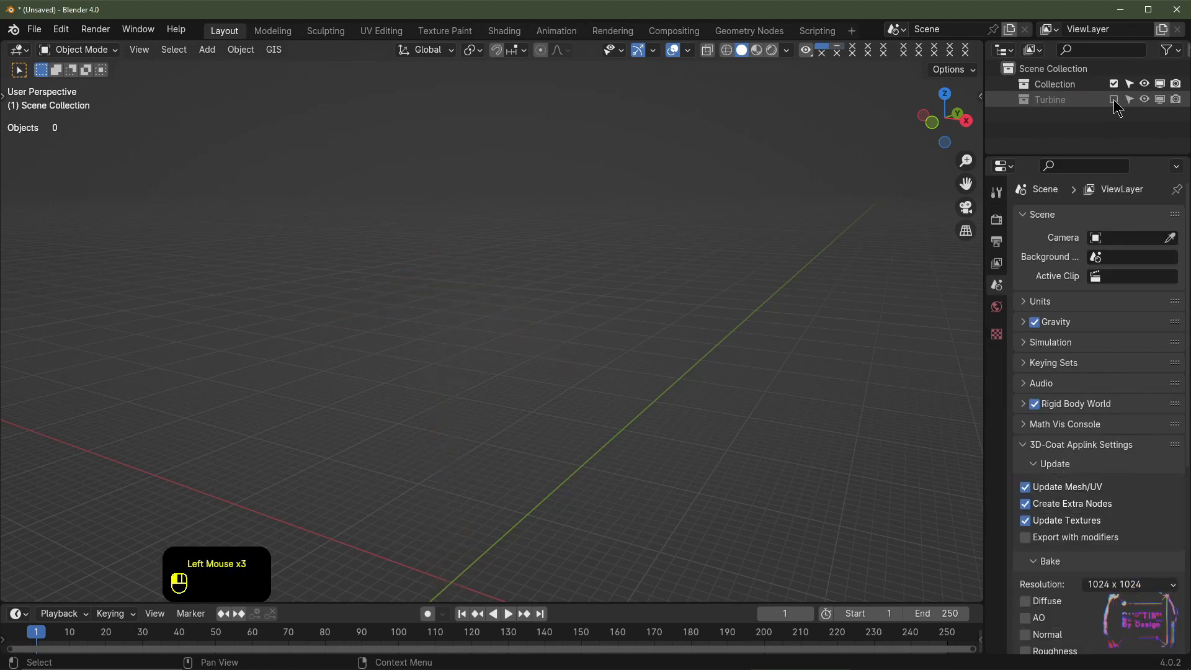
middle_click_drag(720, 362, 575, 392)
key("KP_1")
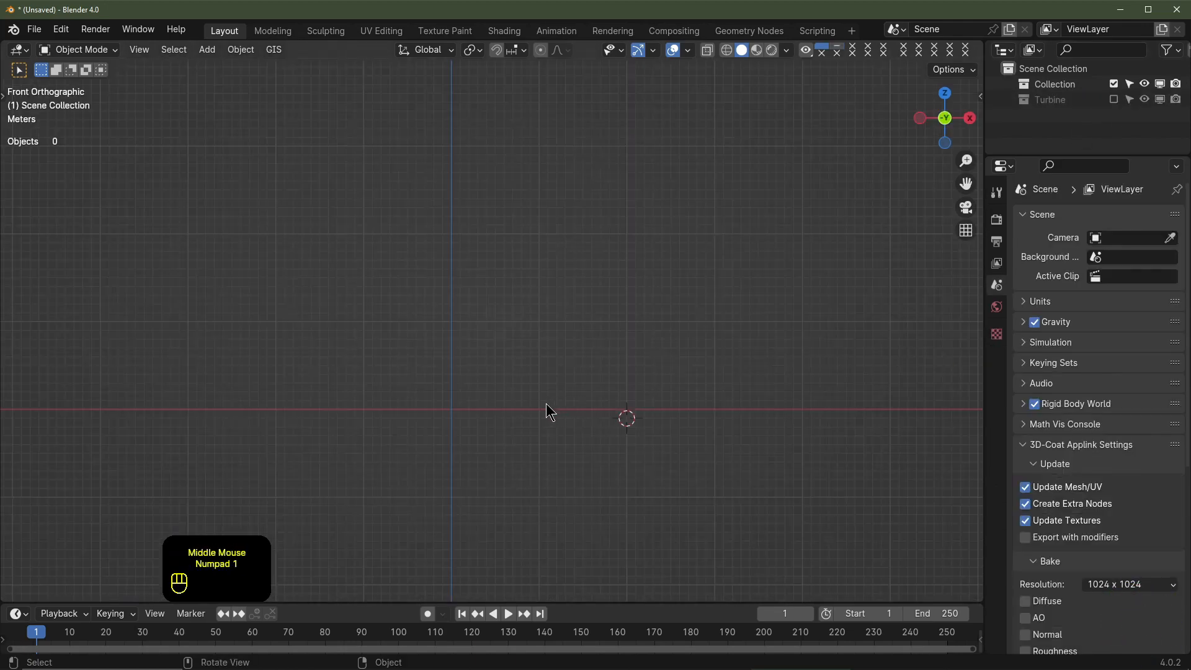
Reset the 3D cursor to the world origin and add a Landscape mesh there
key("shift+c")
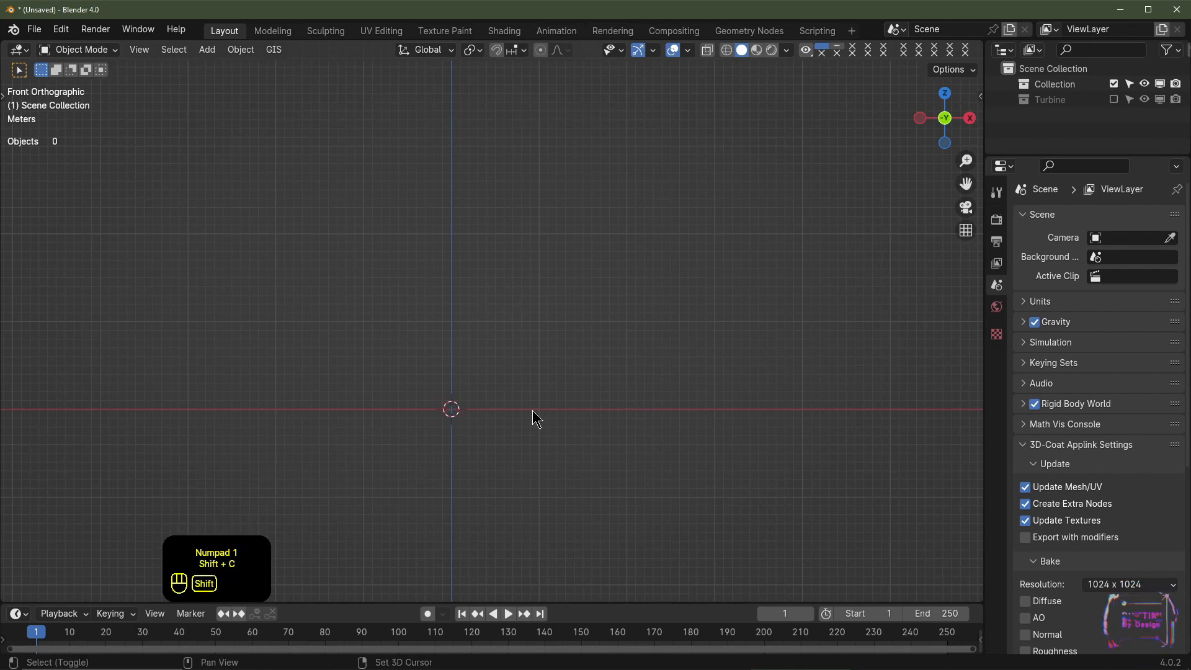
scroll(433, 468, "up", 2)
middle_click_drag(441, 462, 491, 418, "shift")
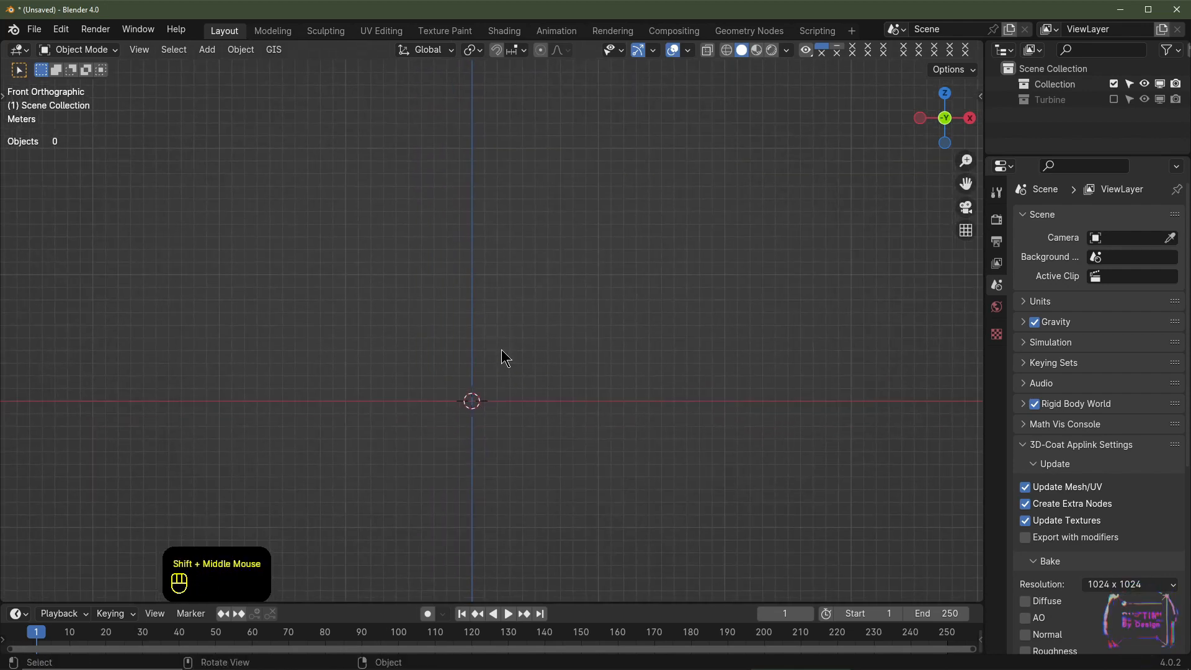
key("shift+a")
mouse_move(403, 357)
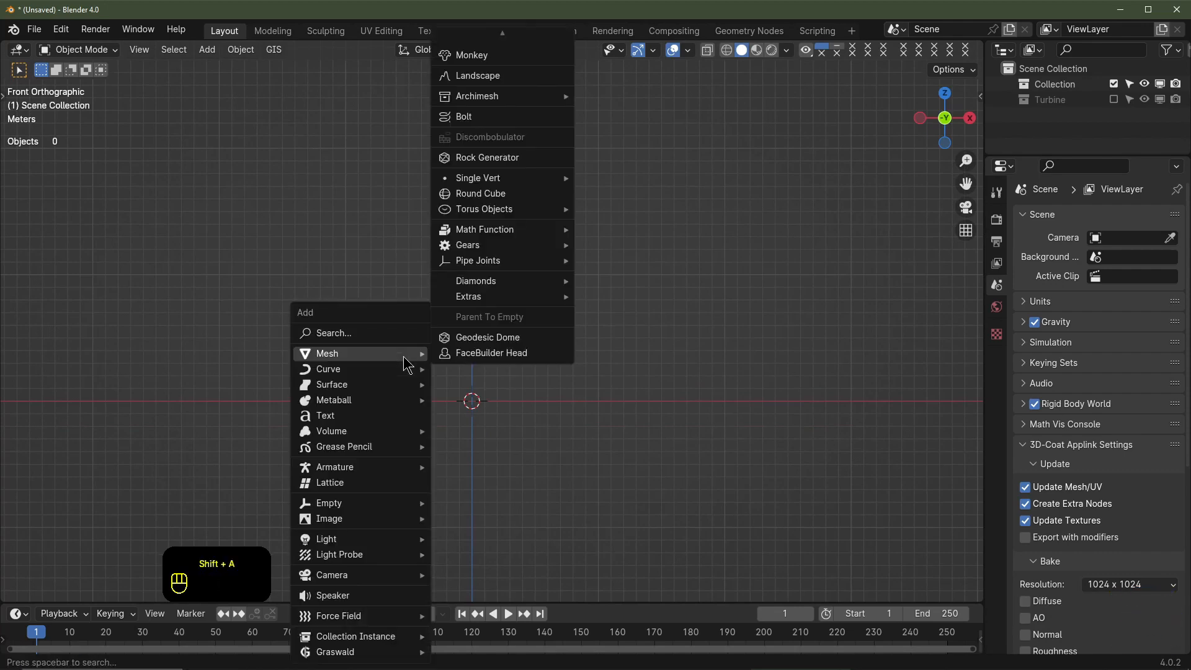
left_click(521, 76)
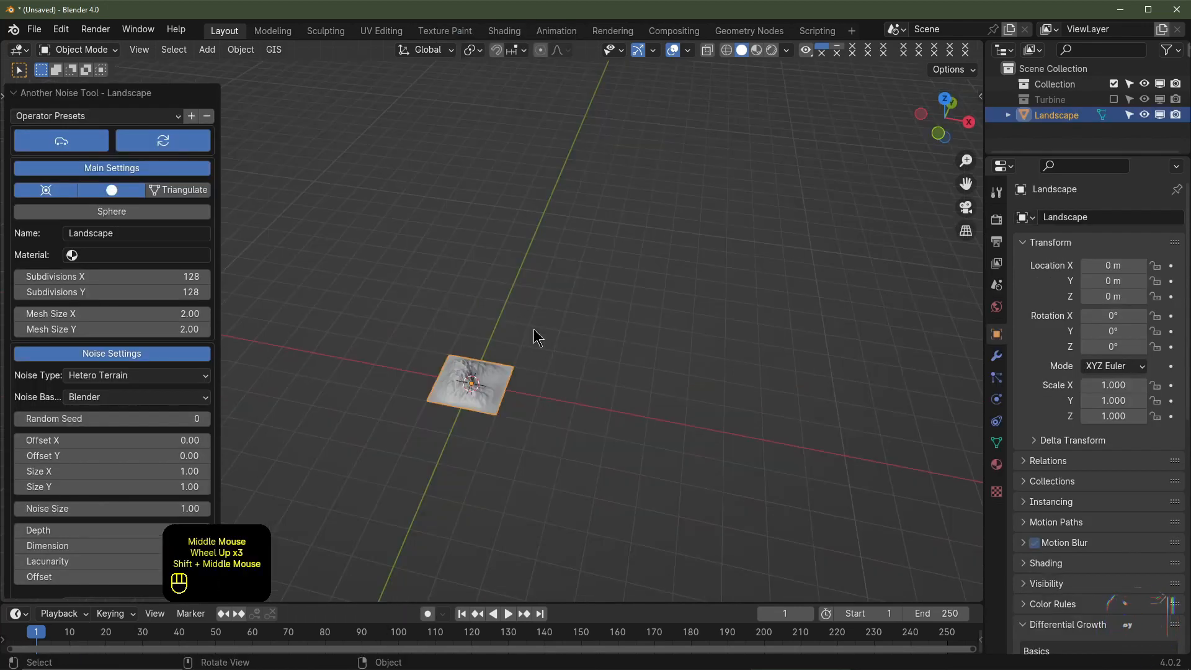
key("KP_Decimal")
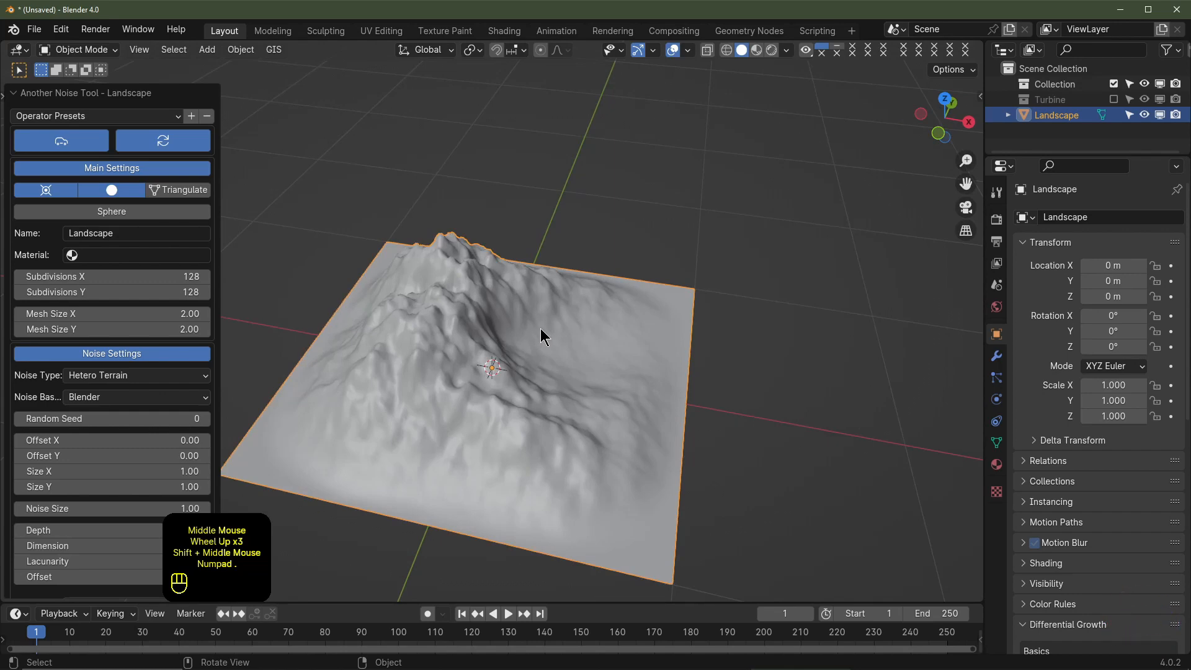
Apply the mountain 2 operator preset to the new landscape
scroll(526, 337, "down", 3)
left_click(144, 117)
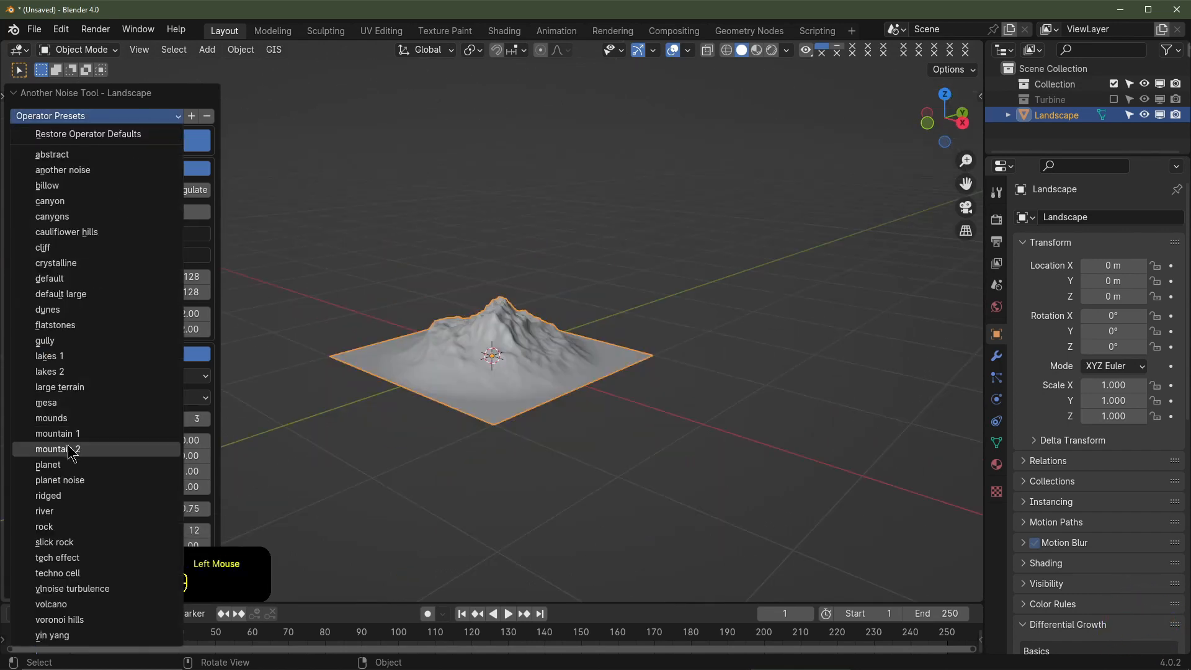
left_click(73, 450)
left_click(79, 117)
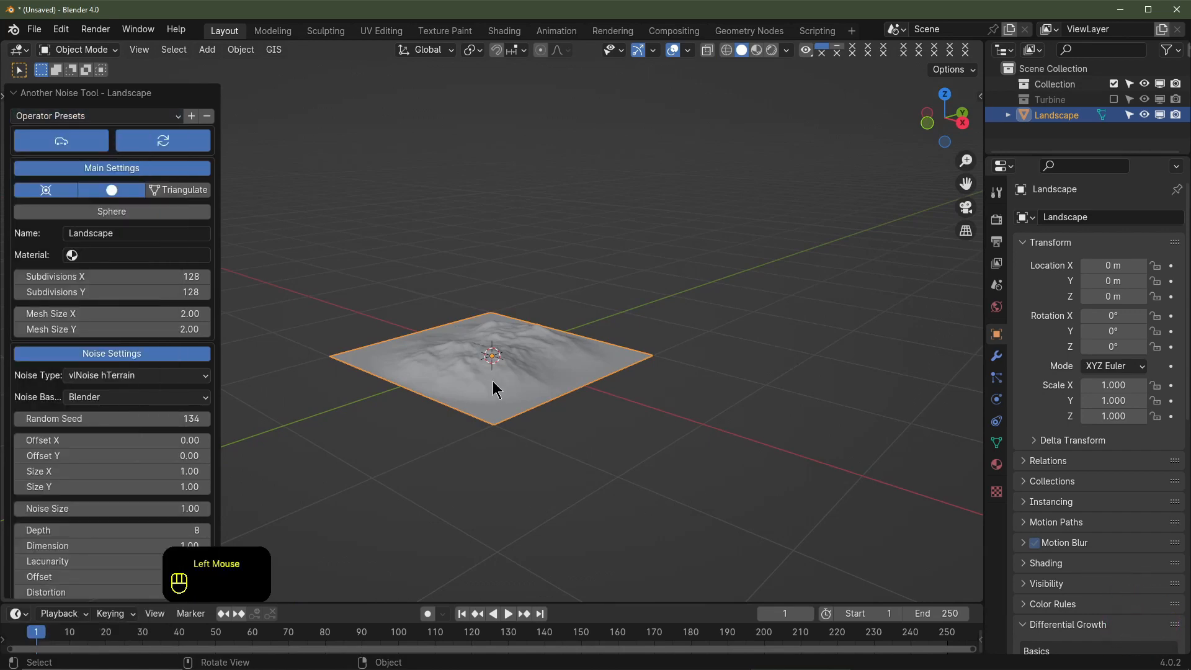
Scale the landscape uniformly by a factor of 10
middle_click_drag(503, 396, 595, 457)
scroll(589, 444, "down", 2)
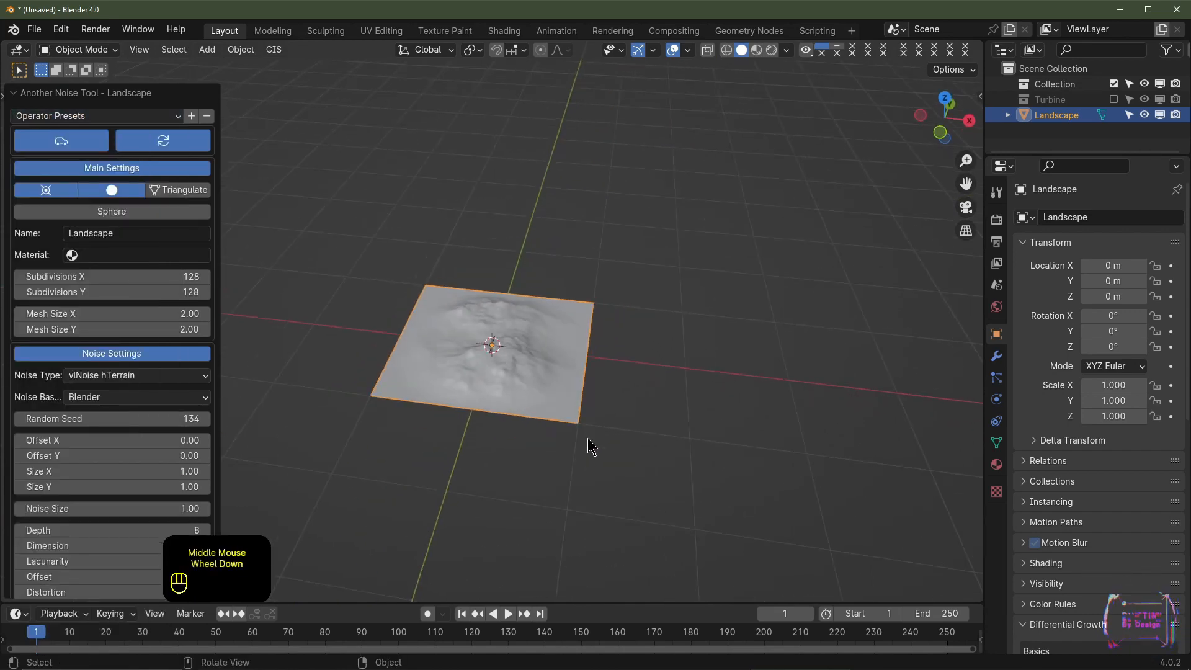
key("s")
key("1")
key("0")
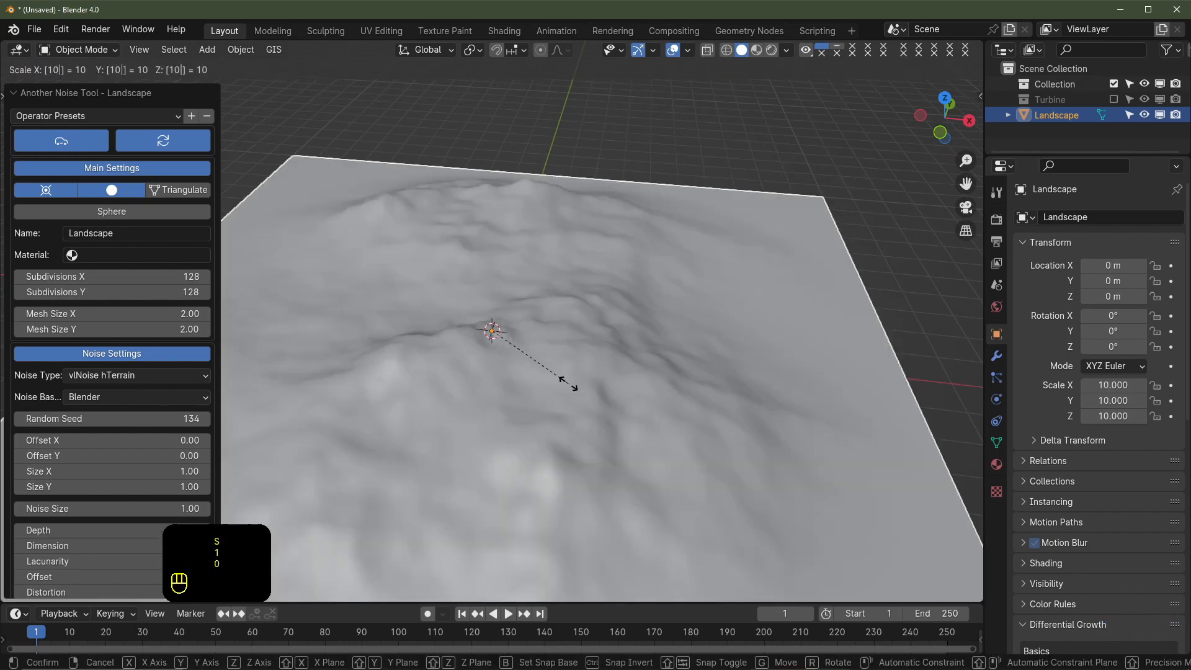
key("Return")
scroll(568, 383, "down", 3)
Scale the landscape by 2 along the X axis and by 2 along the Z axis
key("s")
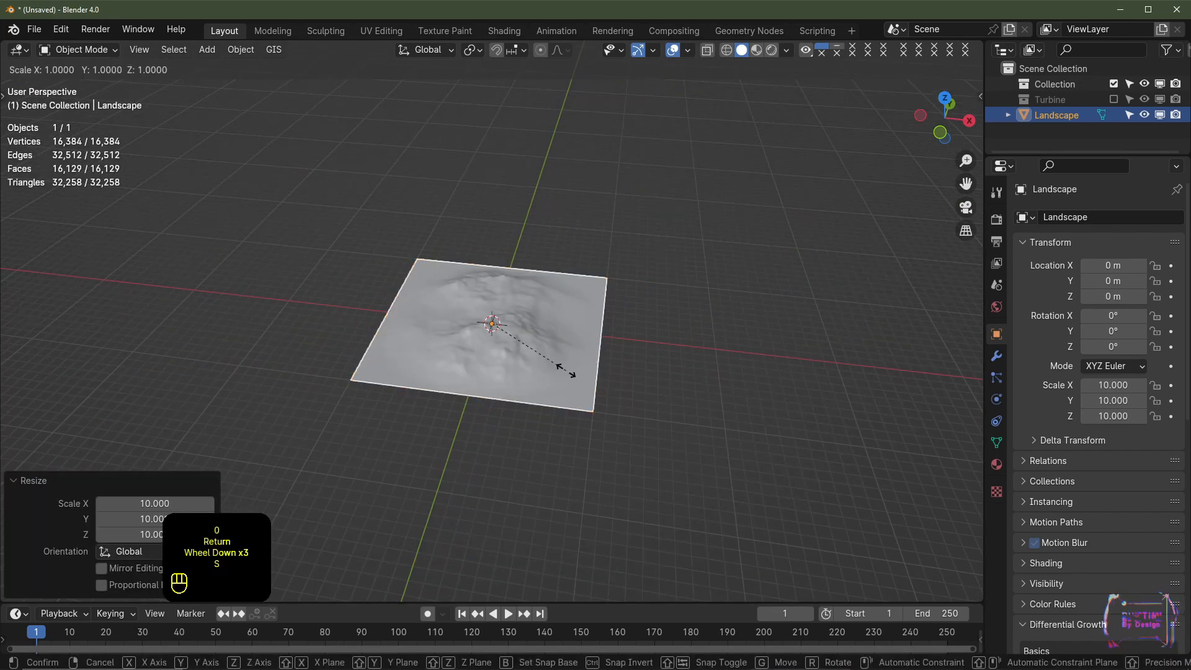
key("x")
key("2")
key("Return")
scroll(634, 437, "up", 2)
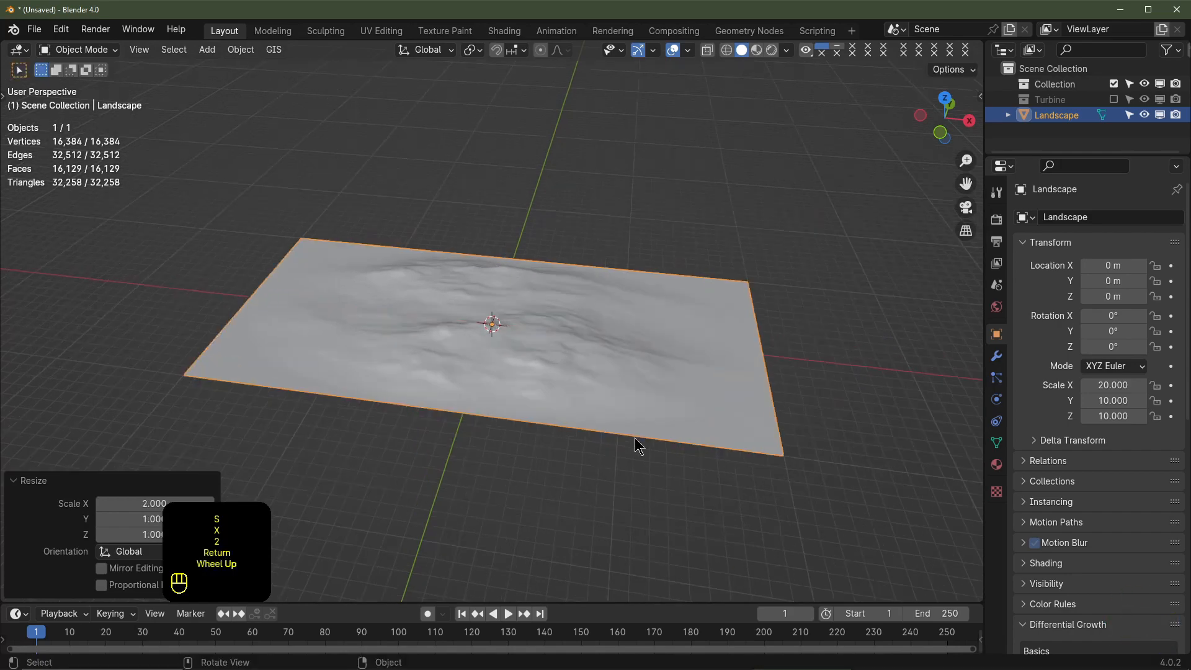
mouse_move(635, 437)
middle_mouse_down()
mouse_move(624, 382)
mouse_move(651, 398)
mouse_move(678, 377)
mouse_move(620, 424)
middle_mouse_up()
key("s")
key("z")
key("2")
key("Return")
Hide the first landscape in the viewport and add a second Landscape mesh with the mountain 1 preset
left_click(1144, 114)
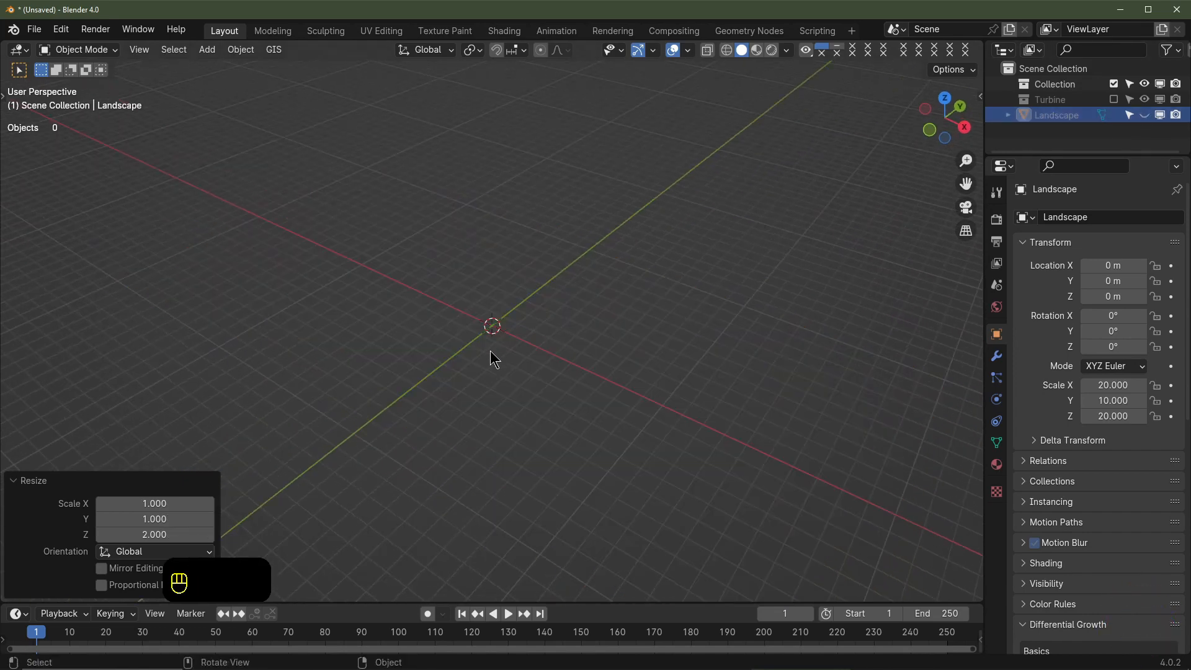
key("shift+a")
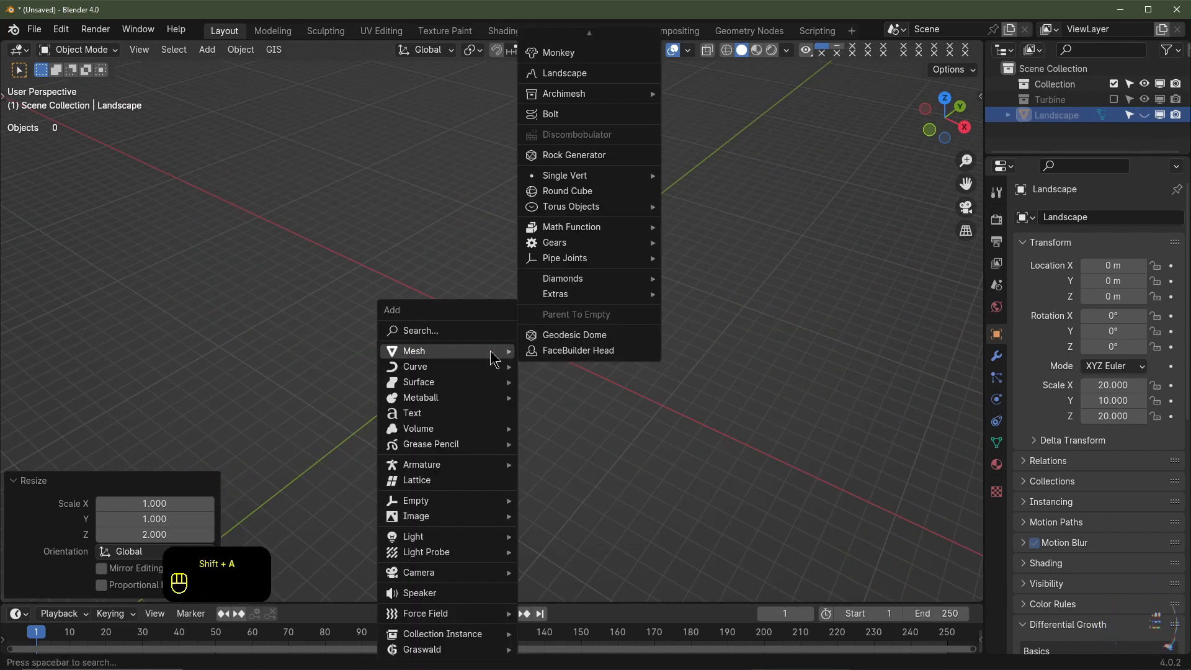
left_click(573, 74)
left_click(80, 116)
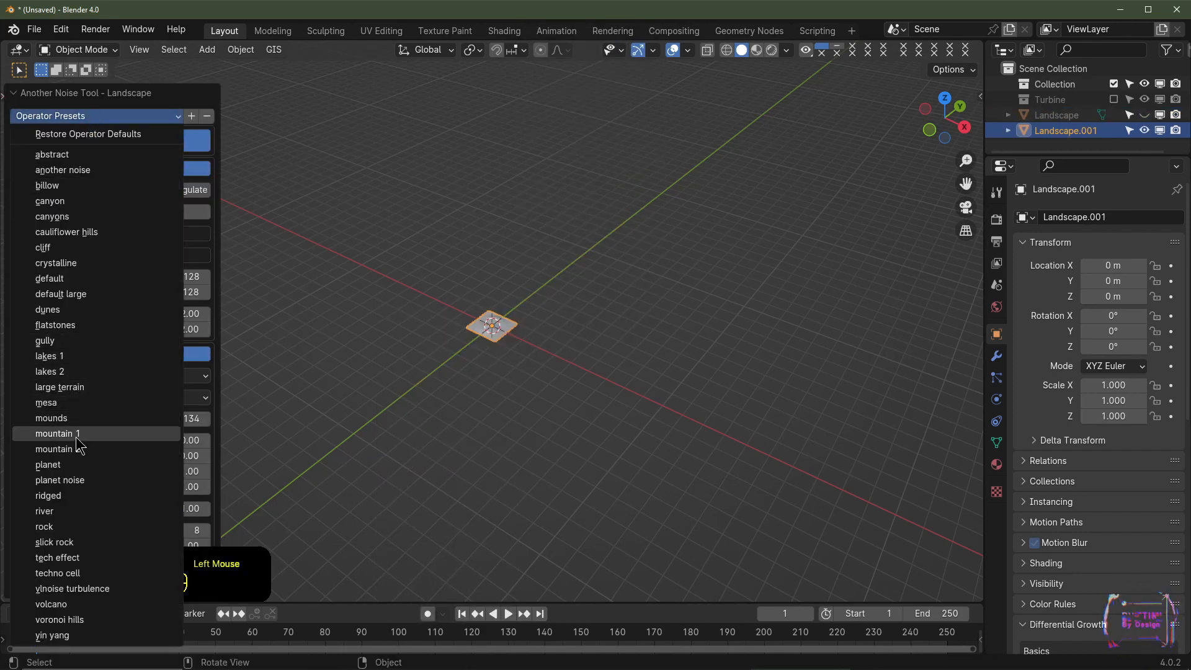
left_click(96, 439)
Set the second landscape's random seed to 121
scroll(547, 386, "up", 1)
key("KP_Decimal")
middle_click_drag(569, 400, 627, 292)
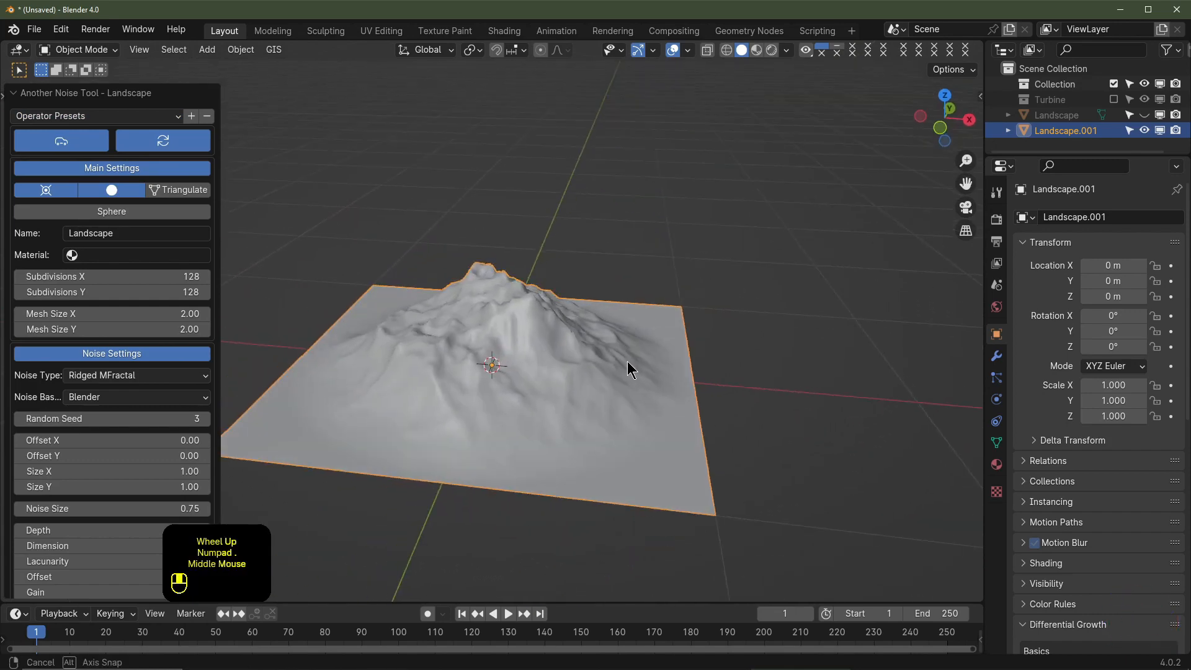
left_click_drag(109, 418, 208, 418)
Scale the second landscape uniformly by a factor of 10
scroll(604, 379, "down", 3)
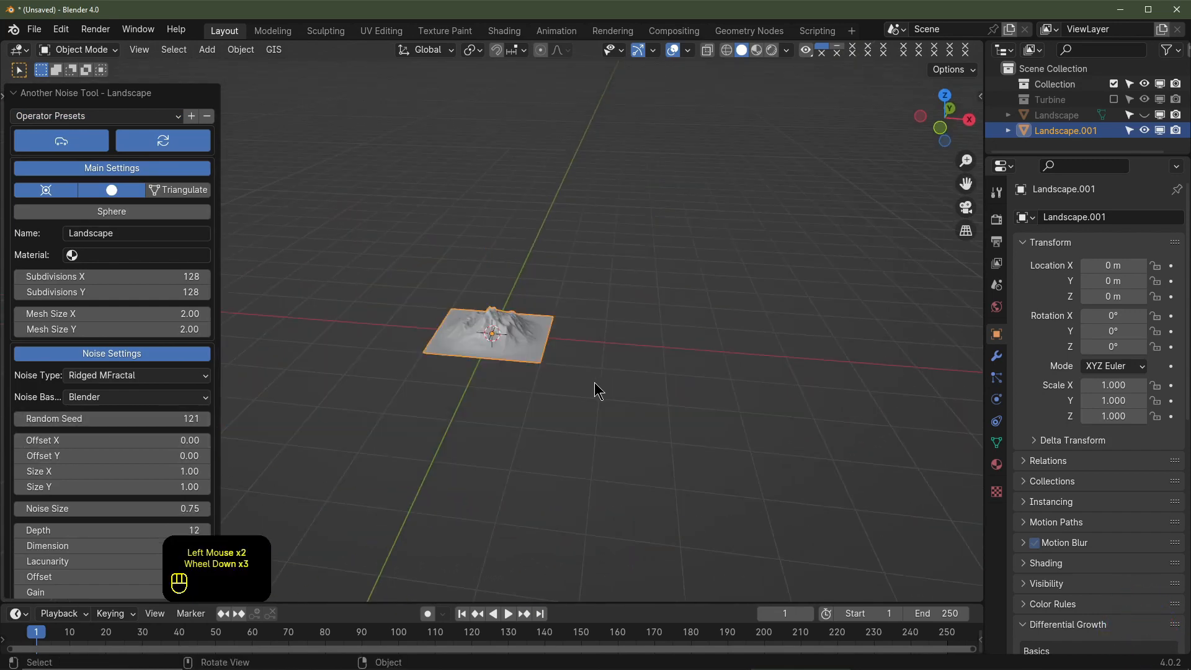
key("s")
key("1")
key("0")
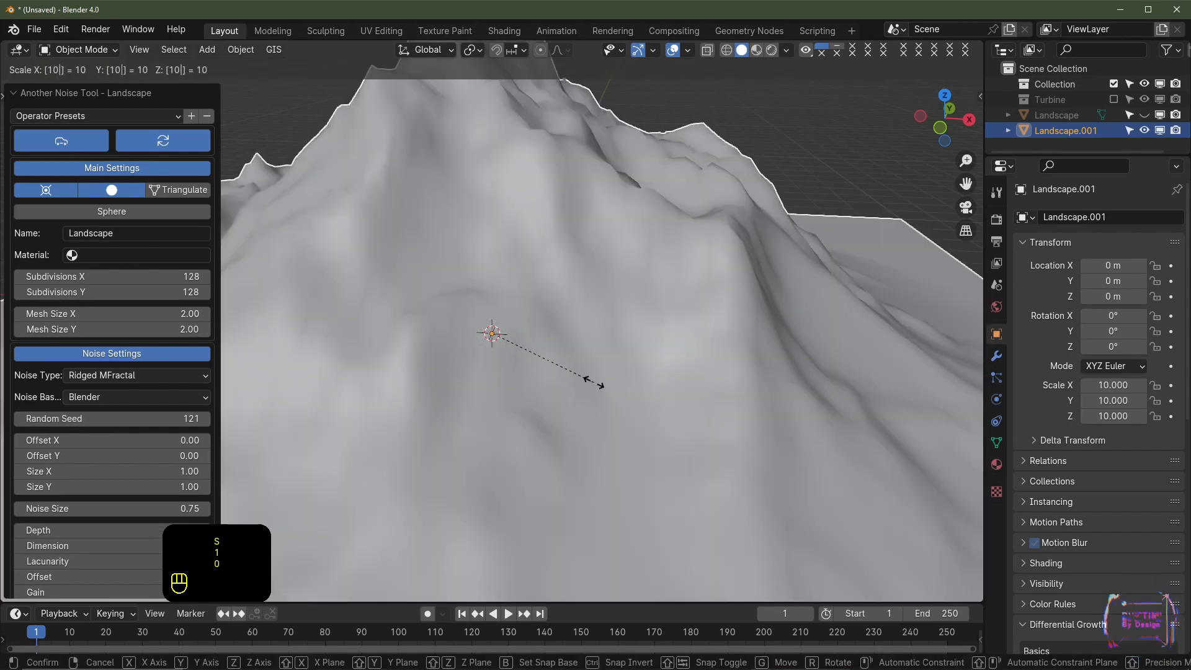
scroll(593, 382, "down", 3)
key("Return")
scroll(594, 382, "down", 2)
Move the second landscape 30 m along the Y axis
middle_click_drag(593, 382, 473, 444)
scroll(472, 444, "down", 2)
scroll(472, 444, "down", 2)
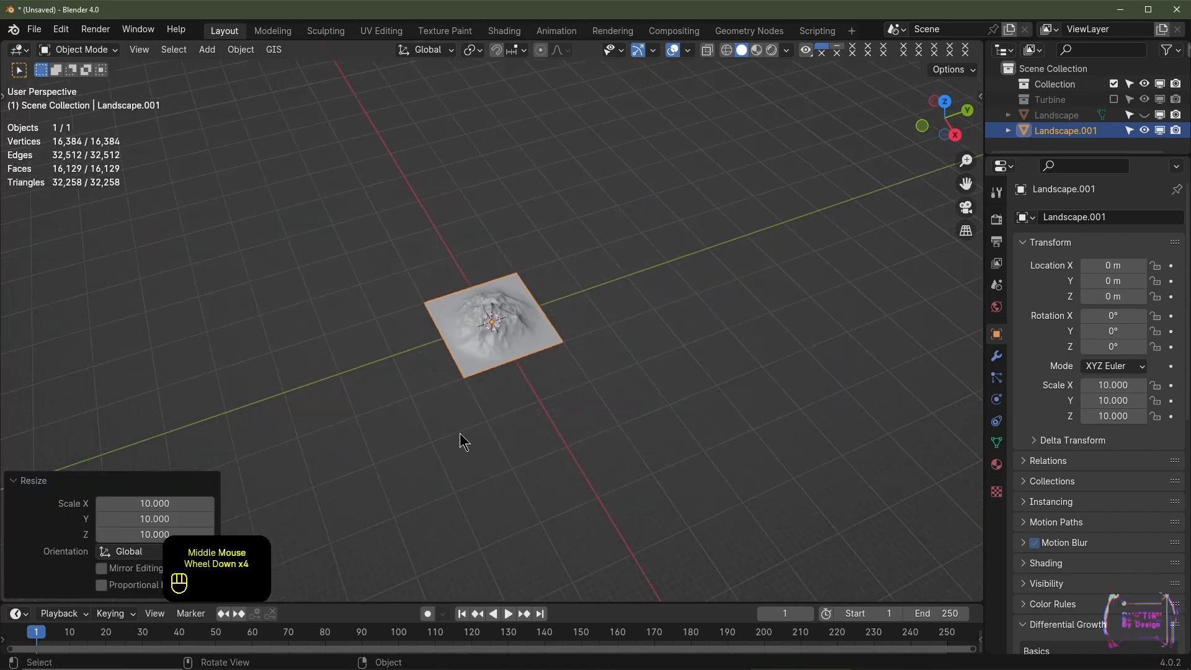
key("g")
key("y")
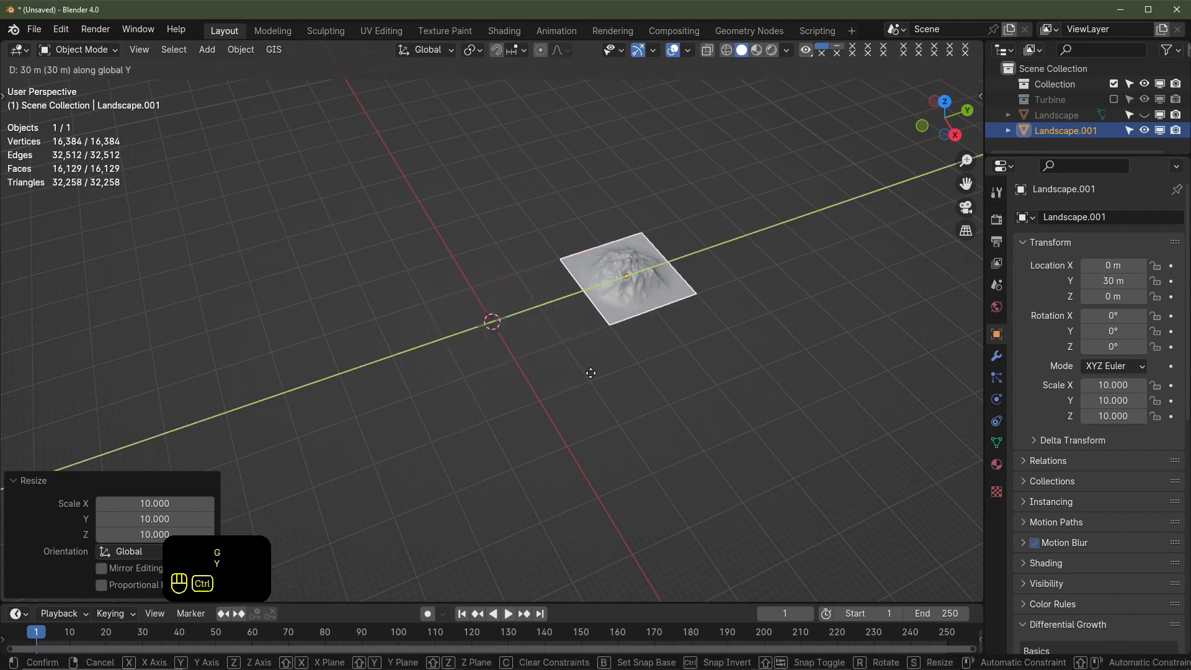
left_click(581, 377, "ctrl")
Add a third Landscape mesh at the origin and set its random seed to 390
middle_click_drag(581, 378, 511, 372)
scroll(512, 372, "up", 2)
key("shift+a")
mouse_move(484, 368)
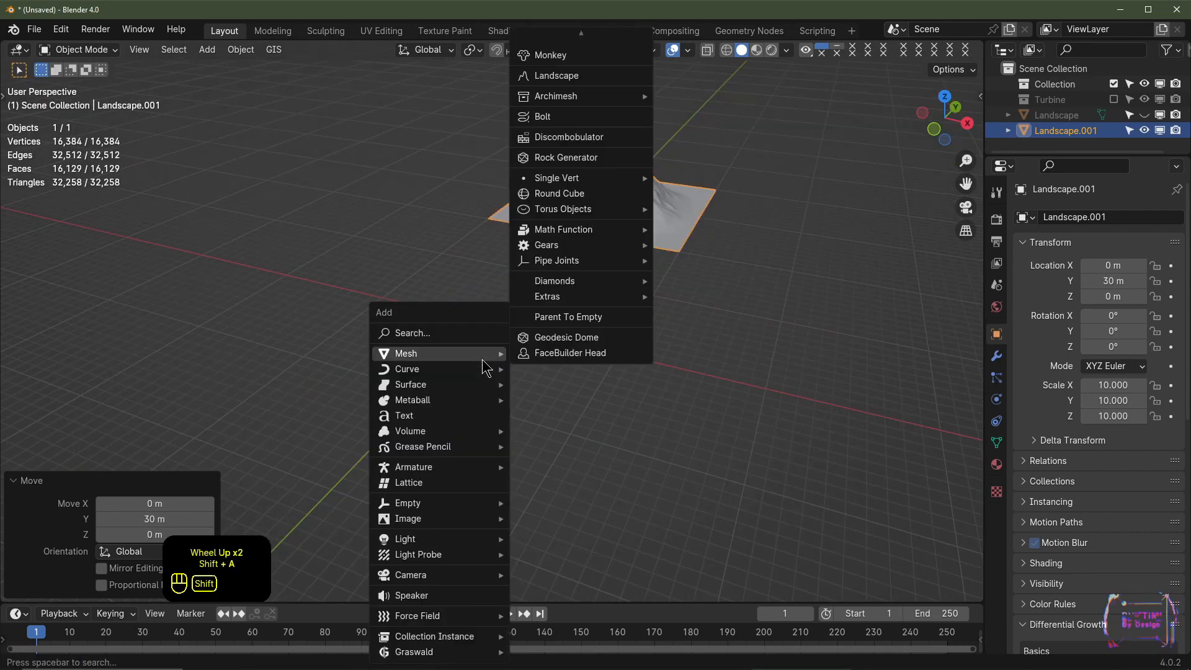
left_click(596, 77)
scroll(328, 344, "up", 6)
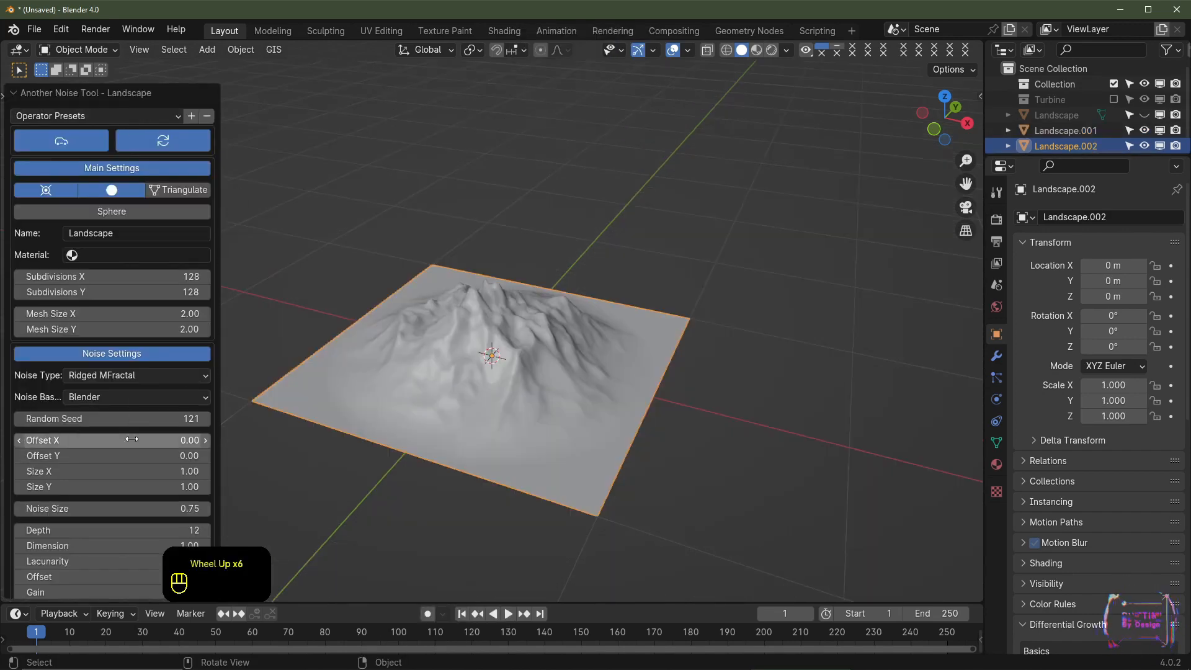
left_click(132, 419)
mouse_move(131, 418)
left_mouse_down()
mouse_move(204, 419)
mouse_move(10, 423)
mouse_move(143, 418)
left_mouse_up()
Scale the third landscape uniformly by a factor of 10
middle_click_drag(582, 362, 624, 348)
scroll(605, 369, "down", 4)
key("s")
key("1")
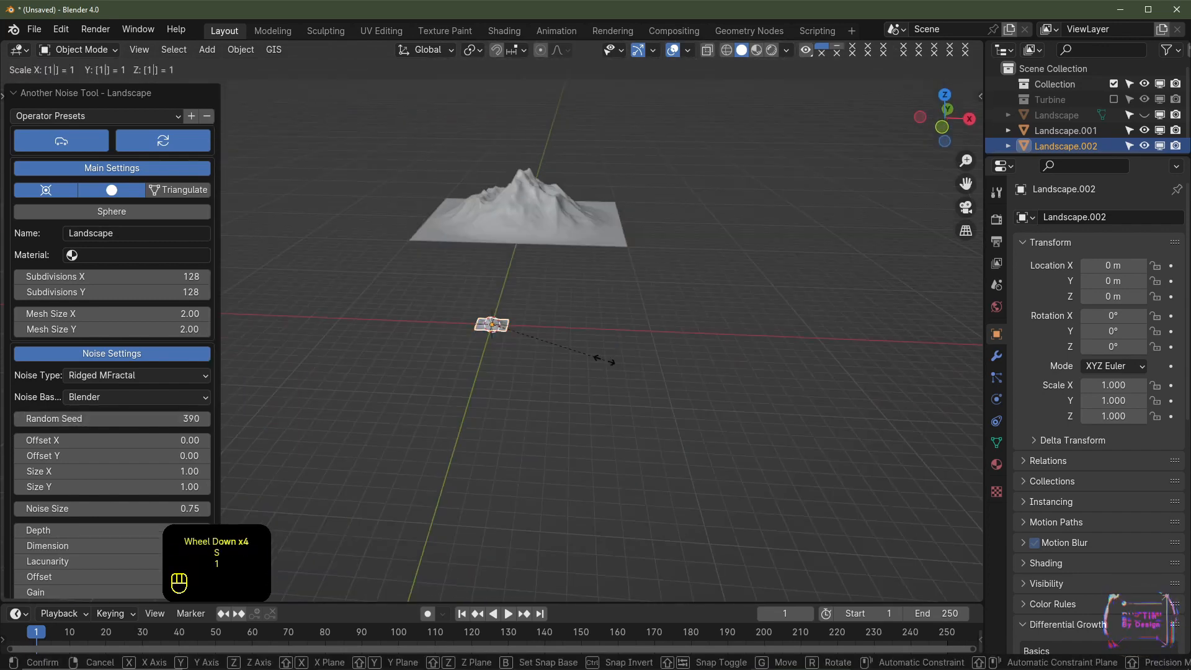
key("0")
key("Return")
Move the third landscape 60 m along the Y axis, behind the second one
scroll(605, 360, "down", 2)
middle_click_drag(605, 361, 489, 374)
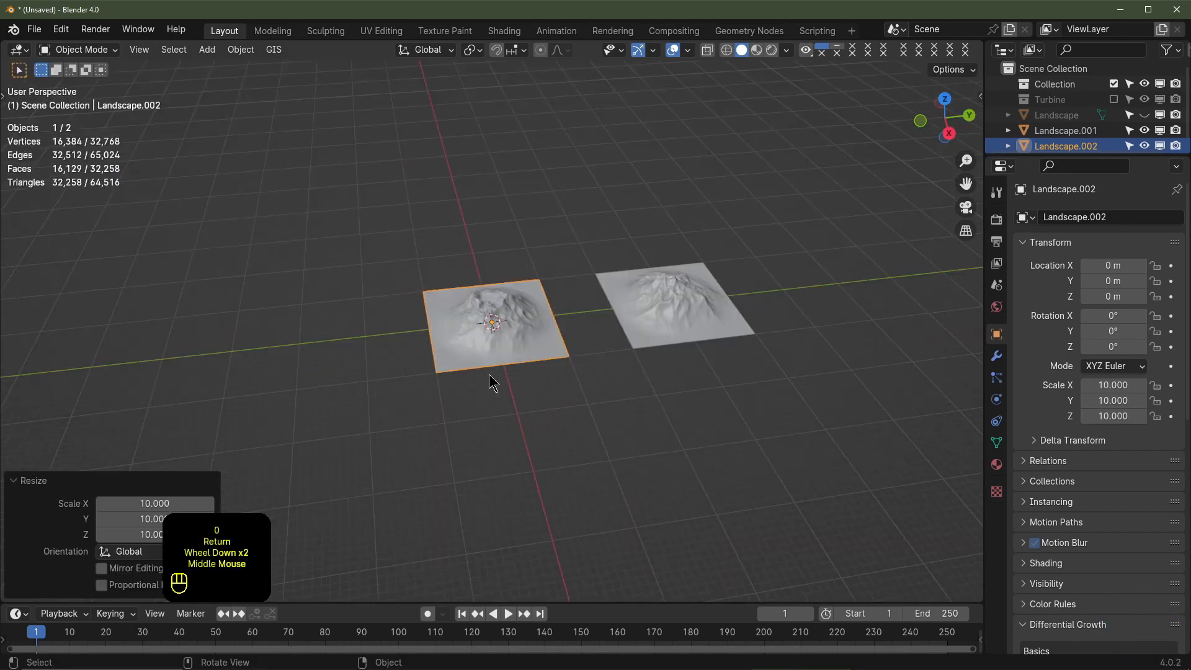
key("g")
key("y")
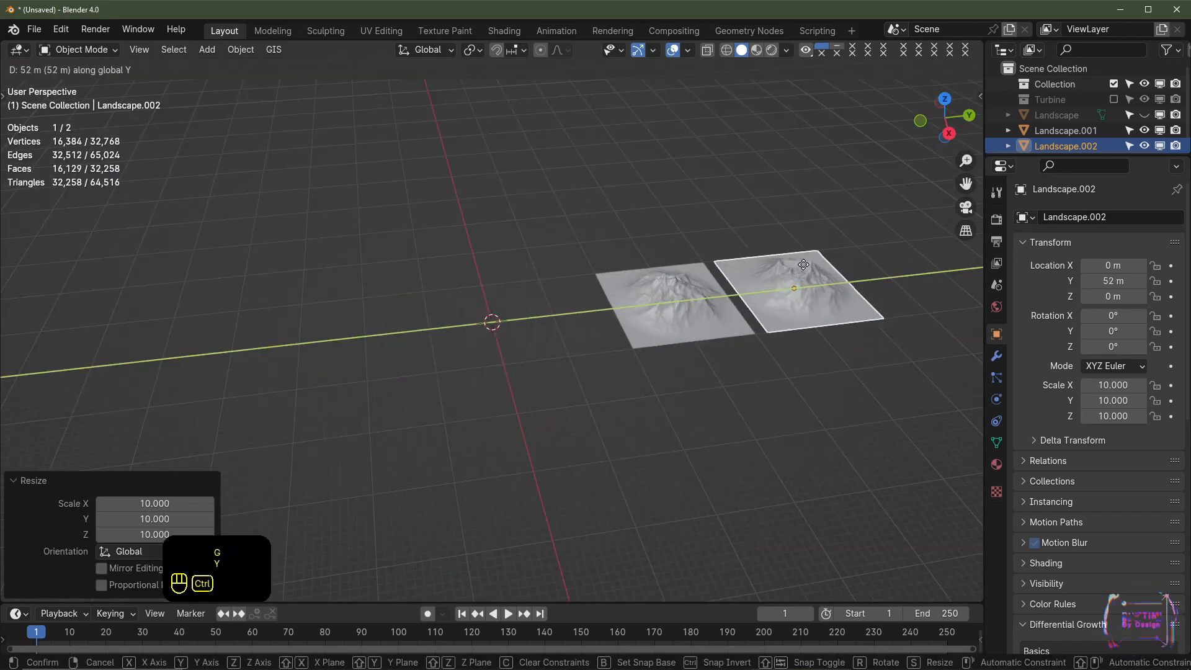
left_click(825, 256, "ctrl")
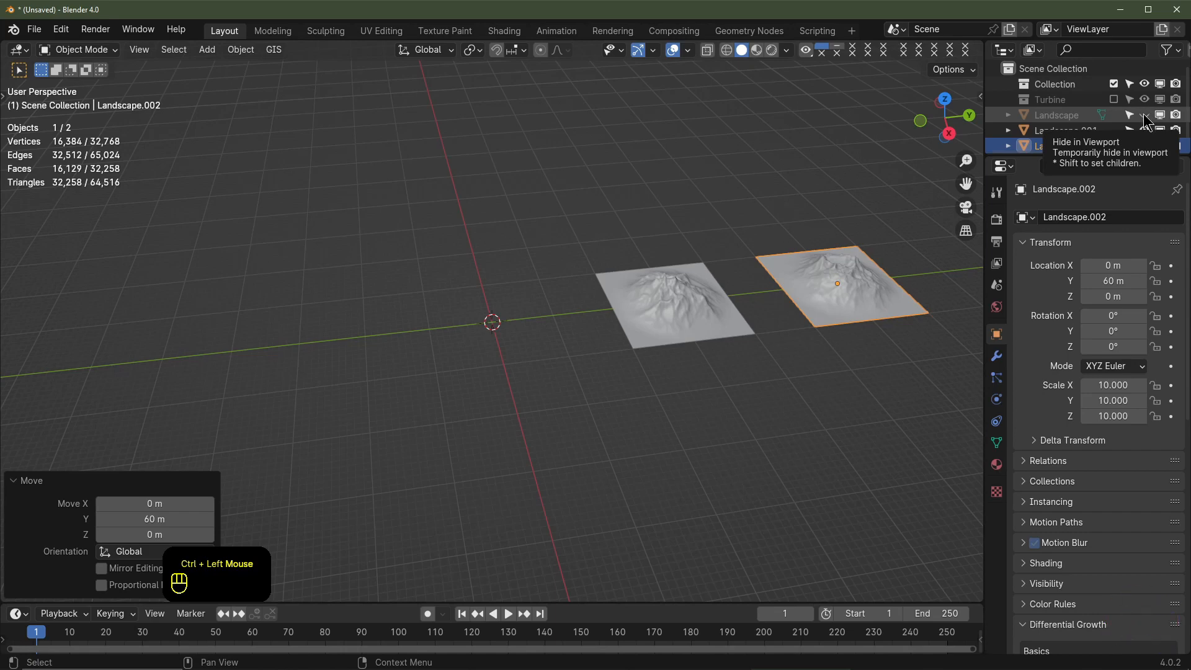
Unhide the first landscape in the viewport
left_click(1145, 116)
middle_click_drag(555, 348, 582, 358)
scroll(509, 374, "up", 3)
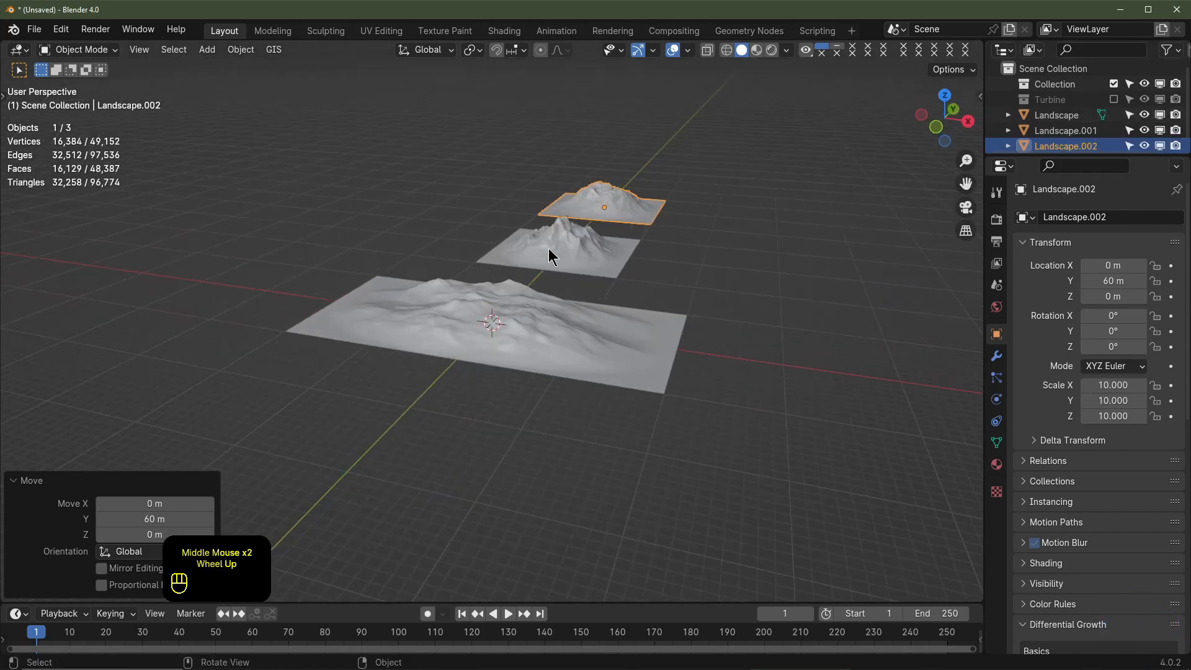
Add a camera at the world origin from the front view
key("KP_1")
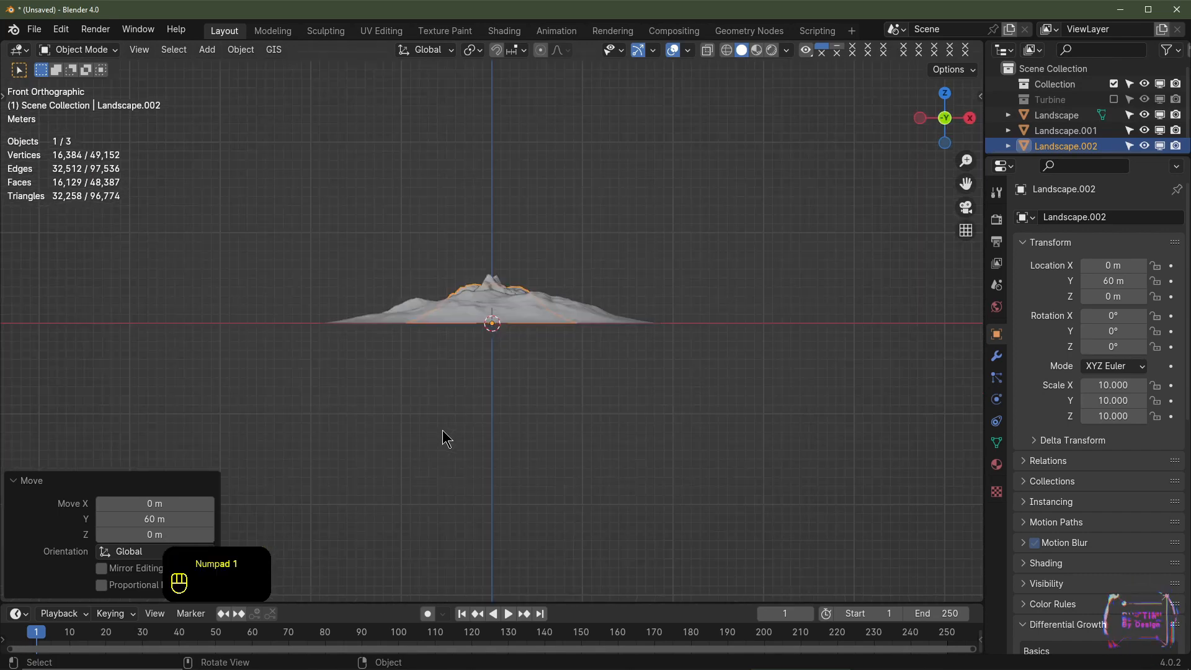
scroll(441, 430, "up", 2)
scroll(492, 393, "down", 5)
key("shift+a")
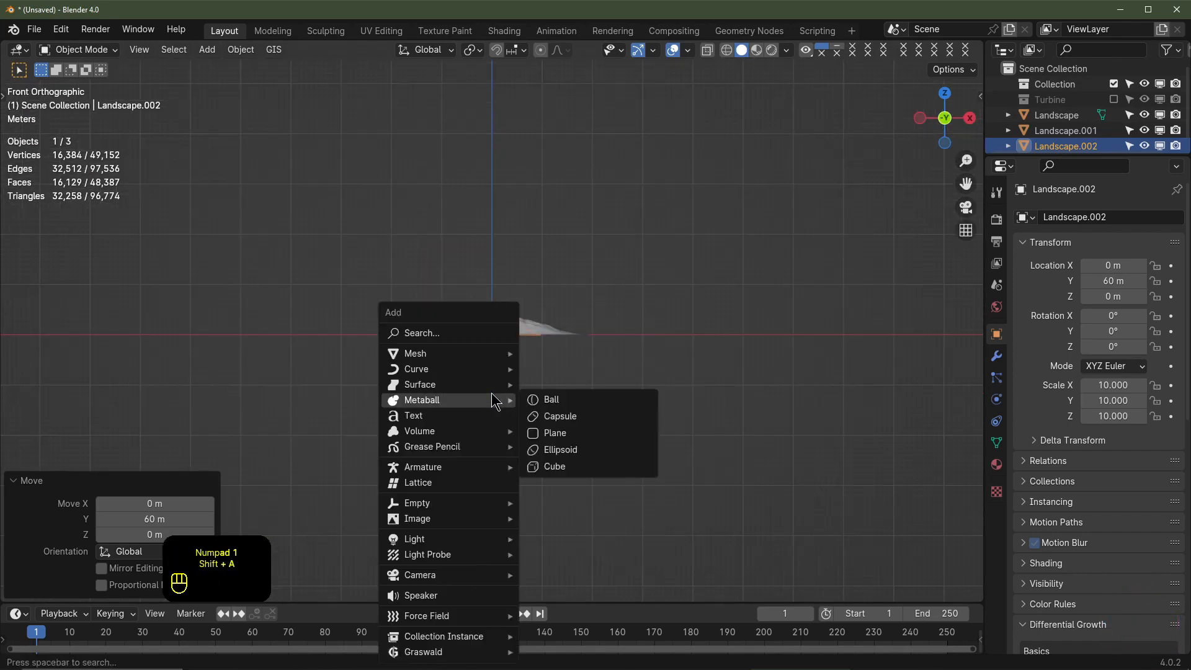
mouse_move(459, 504)
mouse_move(459, 575)
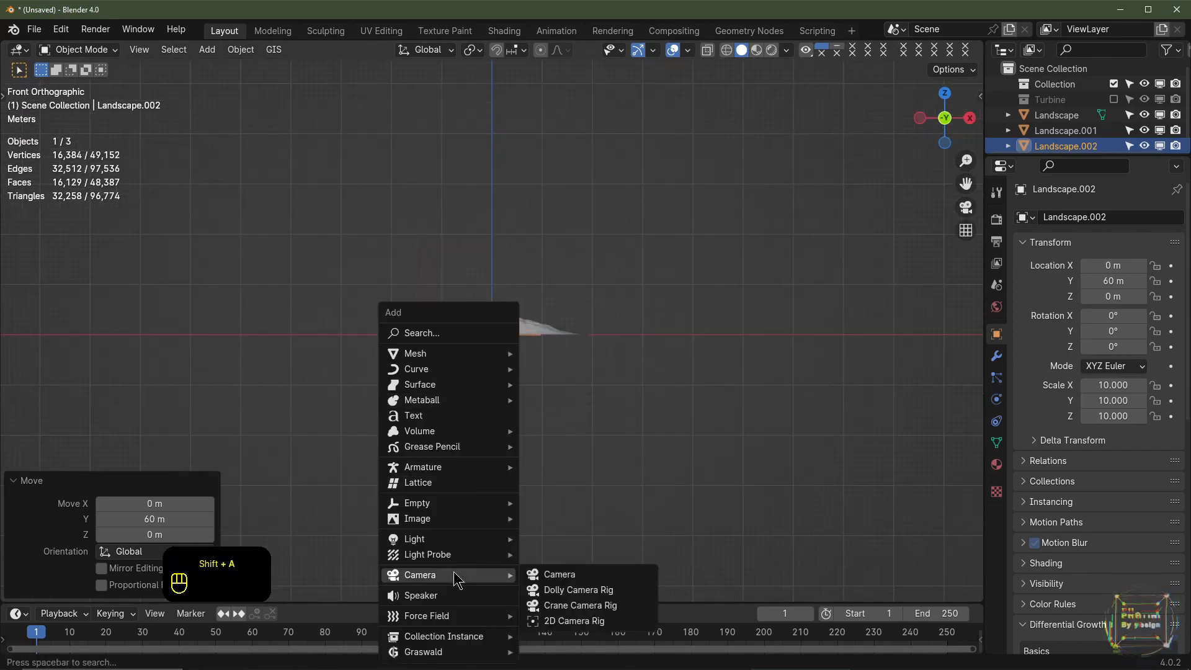
left_click(553, 572)
scroll(552, 389, "up", 3)
Switch the viewport to look through the active camera
key("KP_0")
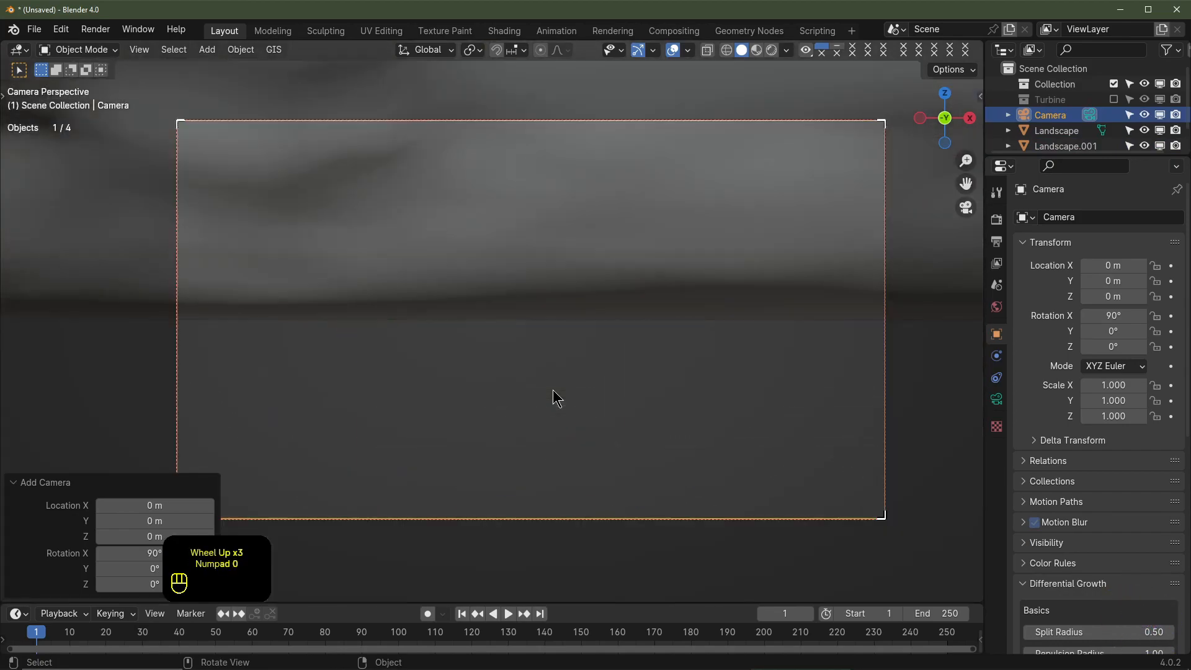
middle_click_drag(553, 389, 553, 403)
scroll(553, 400, "down", 2)
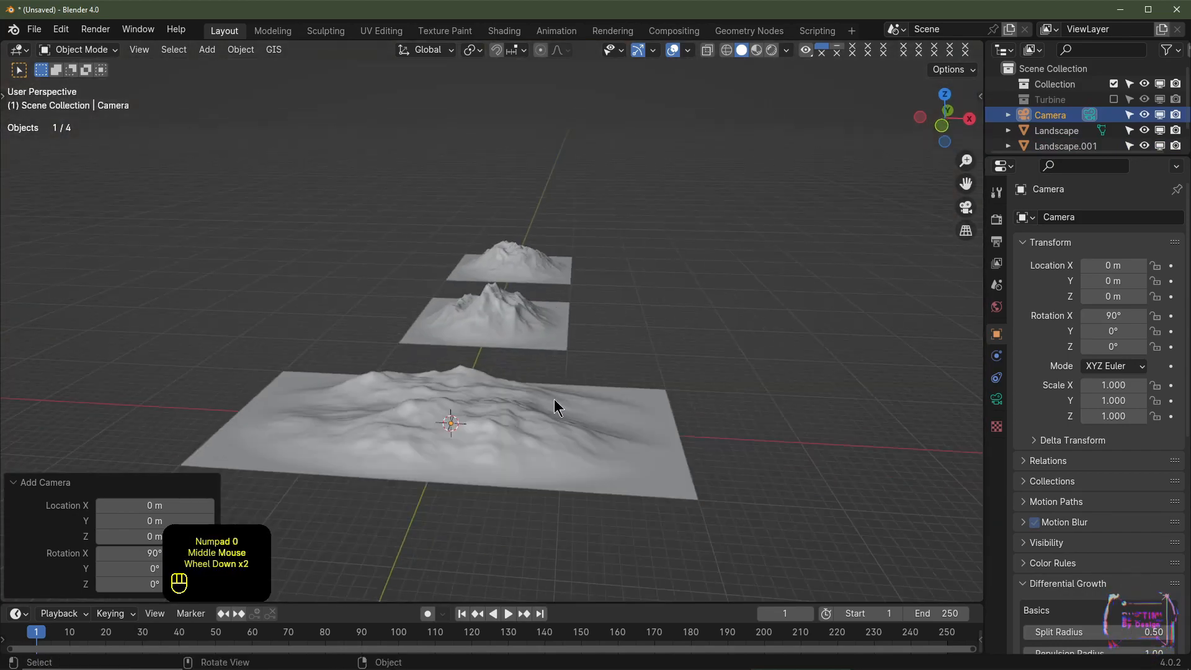
left_click(141, 51)
mouse_move(215, 260)
left_click(372, 253)
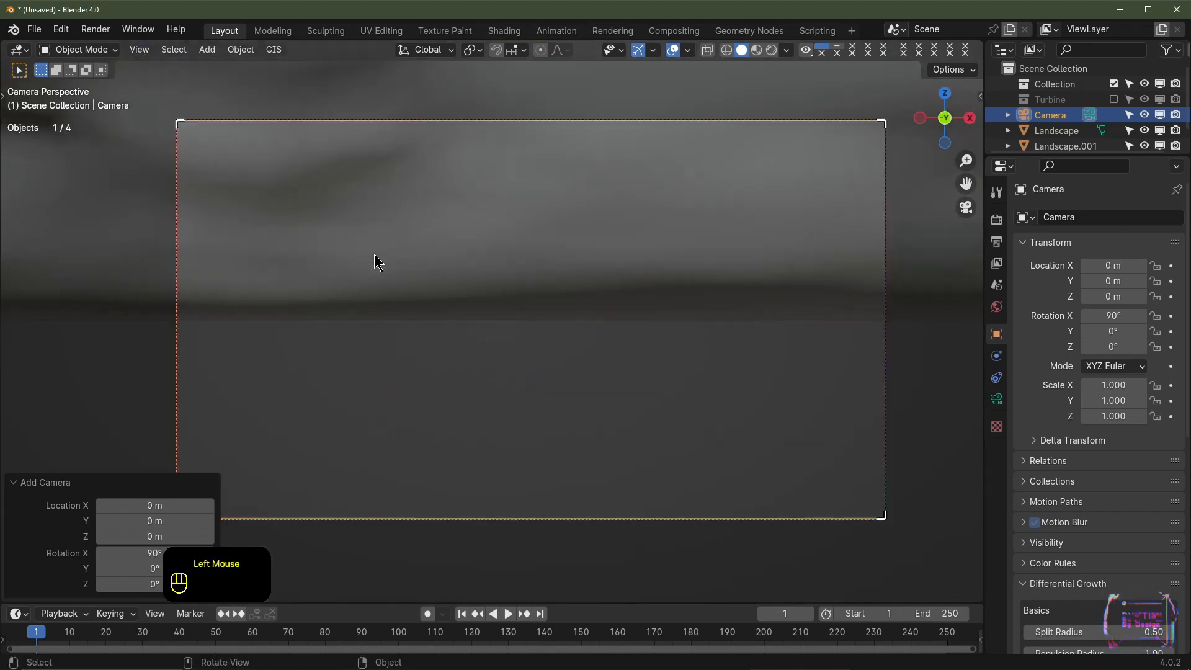
Set the camera's Z location to 1.7 m
scroll(677, 382, "down", 2)
left_click(1113, 297)
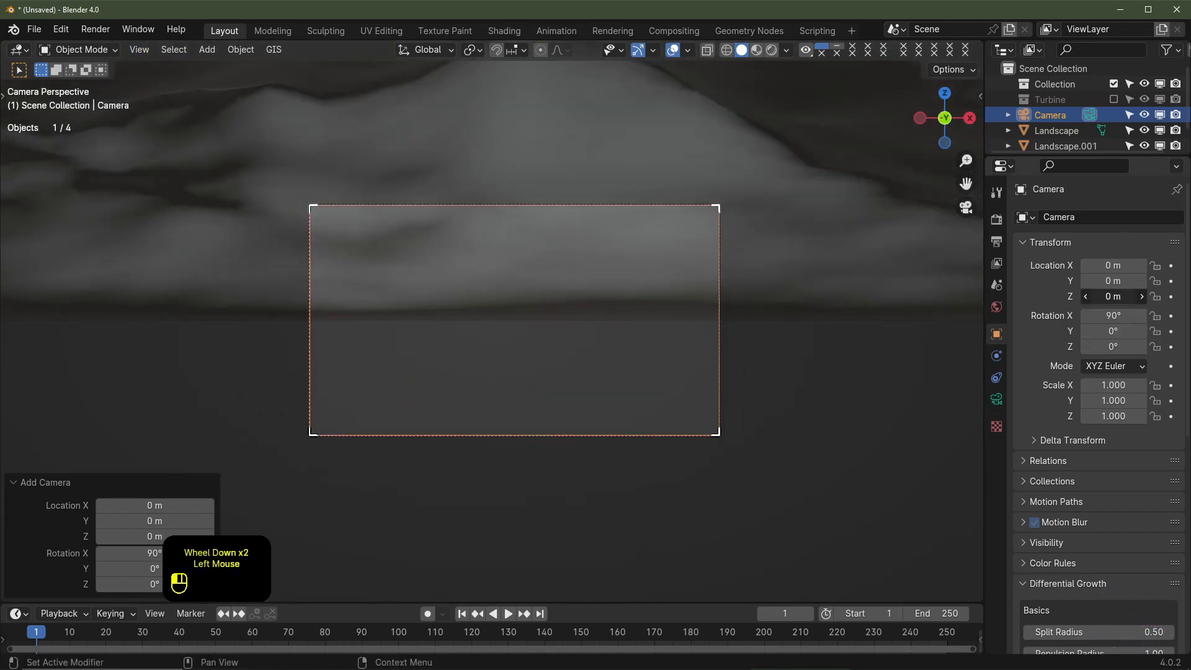
type("1.")
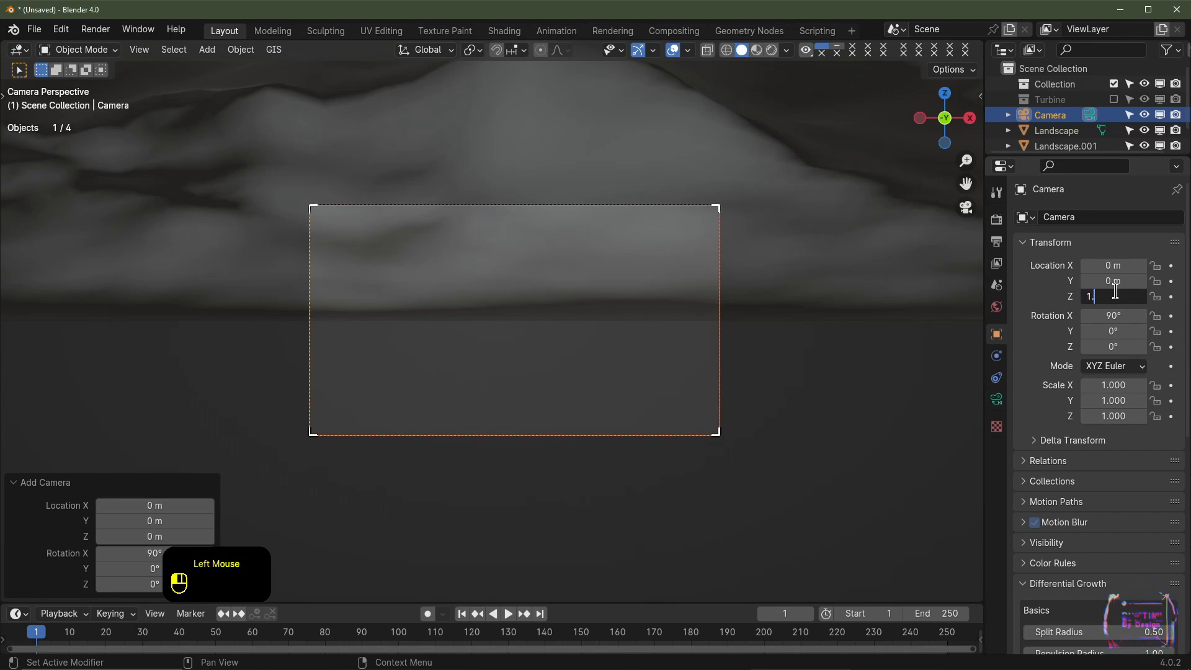
type("7")
key("Return")
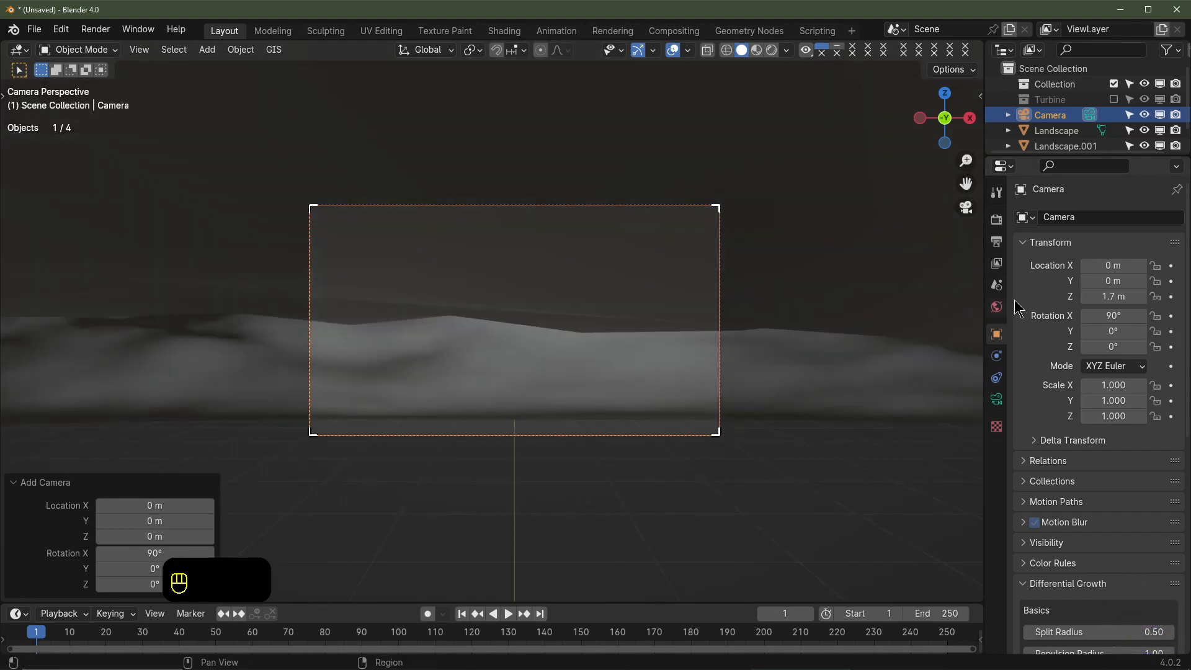
Set the camera's Y location to -17 m
left_click_drag(1116, 281, 1032, 281)
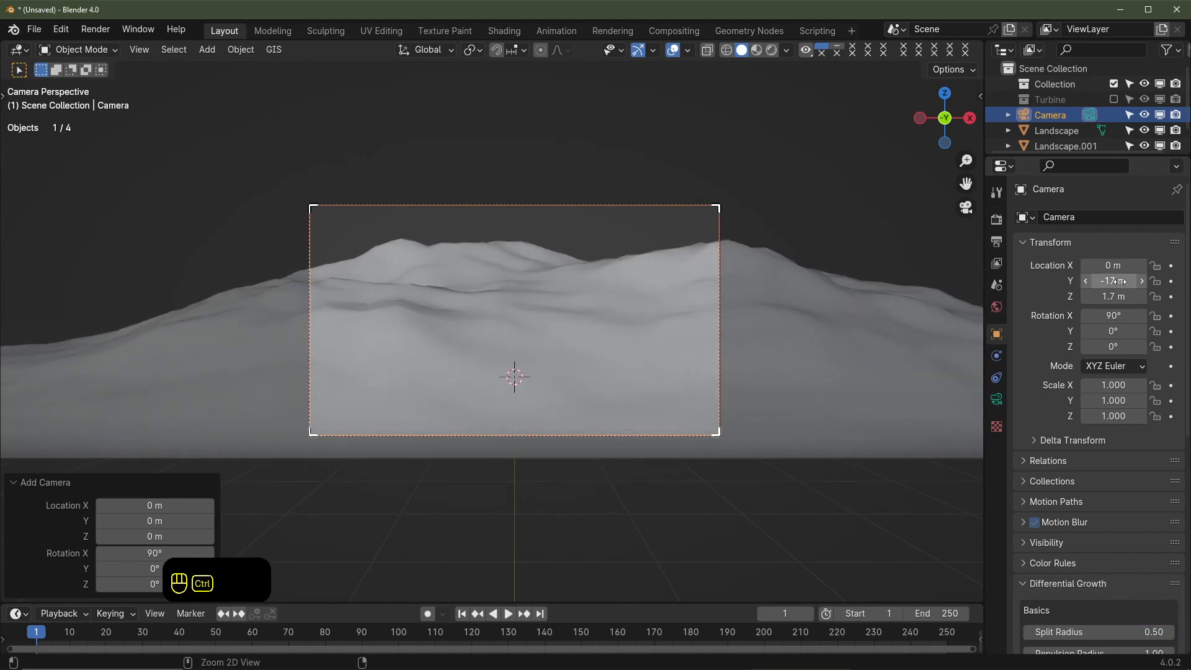
left_click_drag(1120, 281, 1120, 281, "ctrl")
Scale the foreground landscape uniformly by about 0.62 and move it about 3.7 m toward the camera along Y
left_click(795, 340)
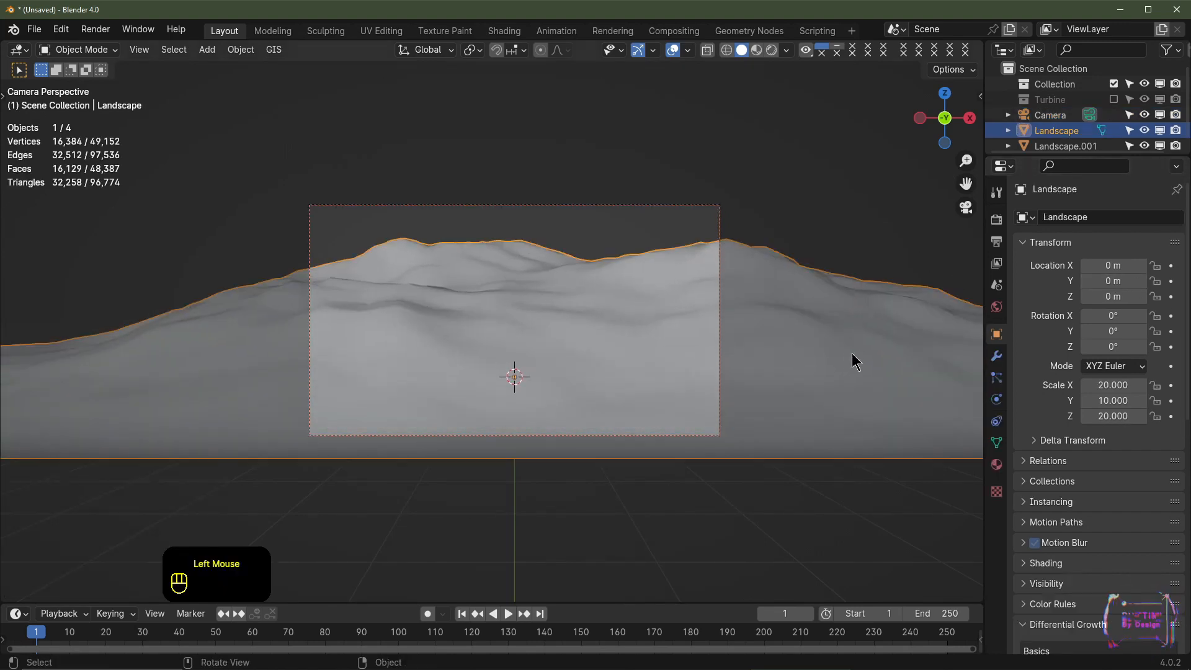
right_click(900, 368, "ctrl")
key("s")
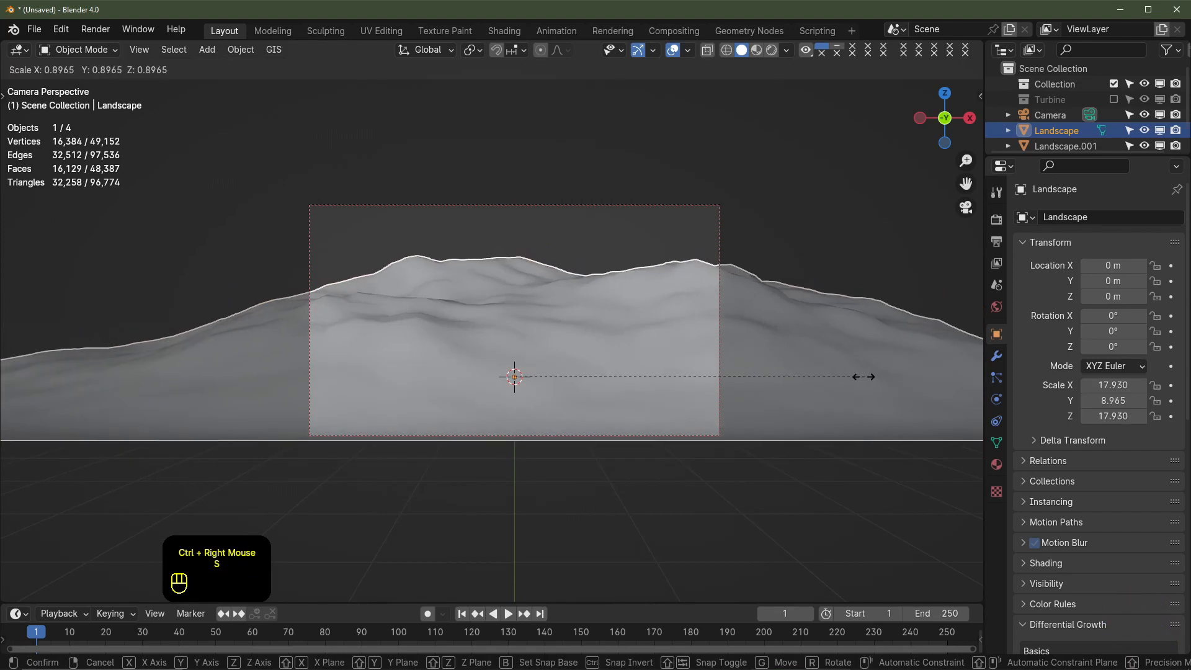
left_click(754, 390)
key("g")
key("y")
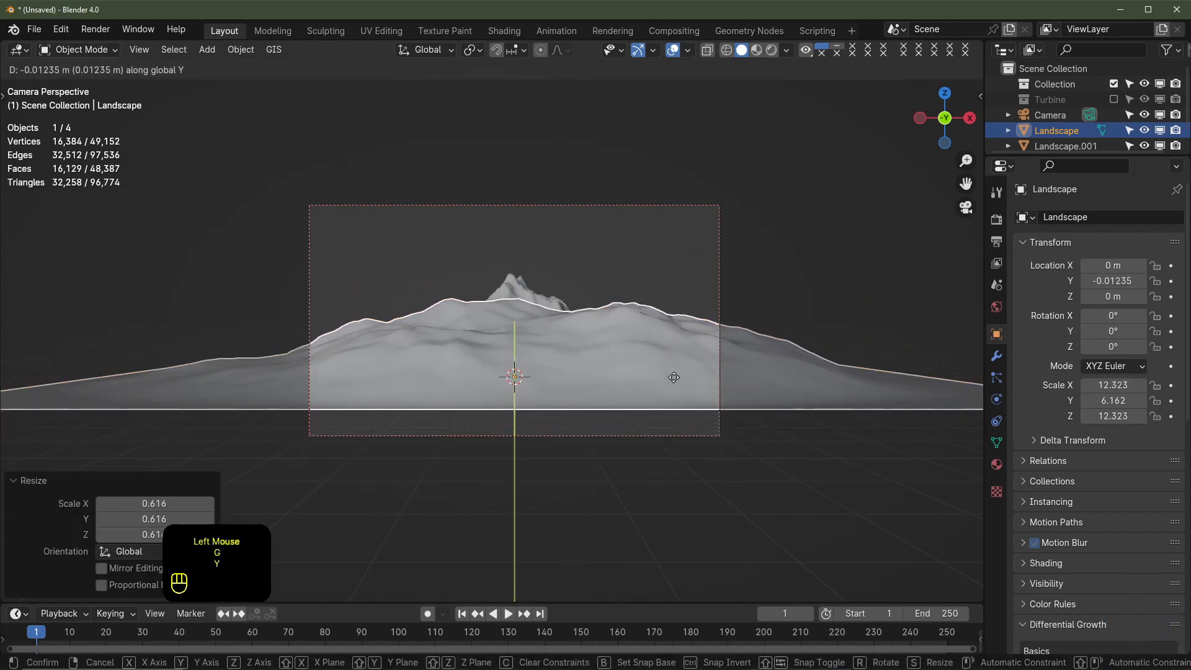
left_click(819, 370)
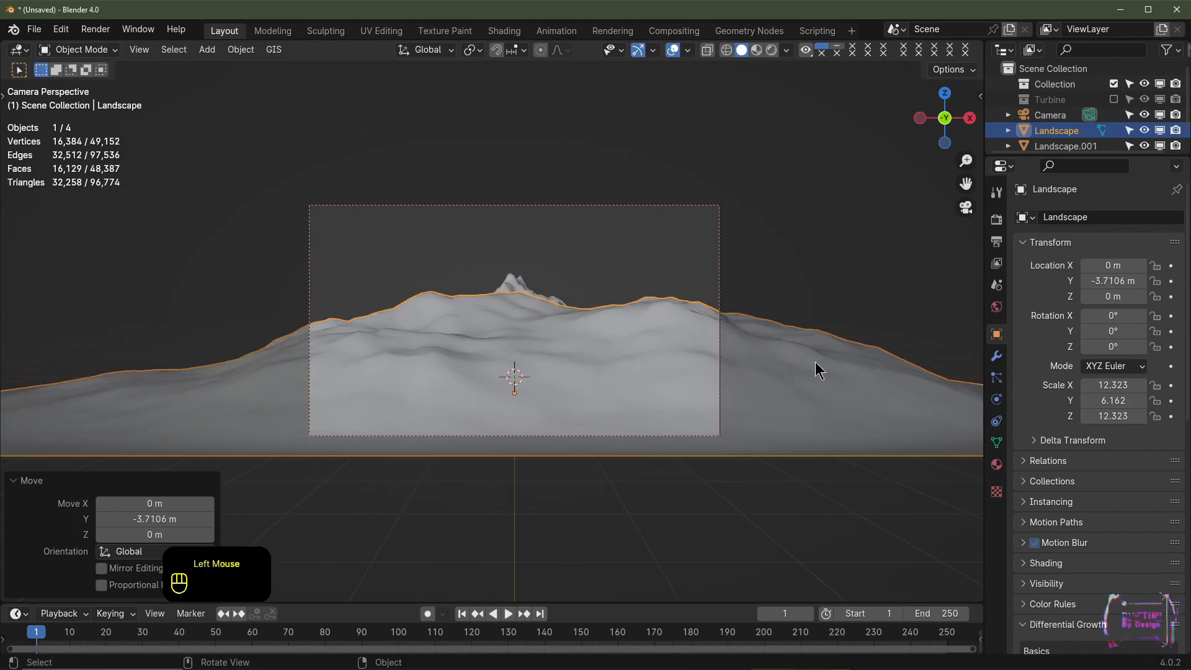
Flatten the foreground landscape along Z by a factor of about 0.45
key("s")
key("z")
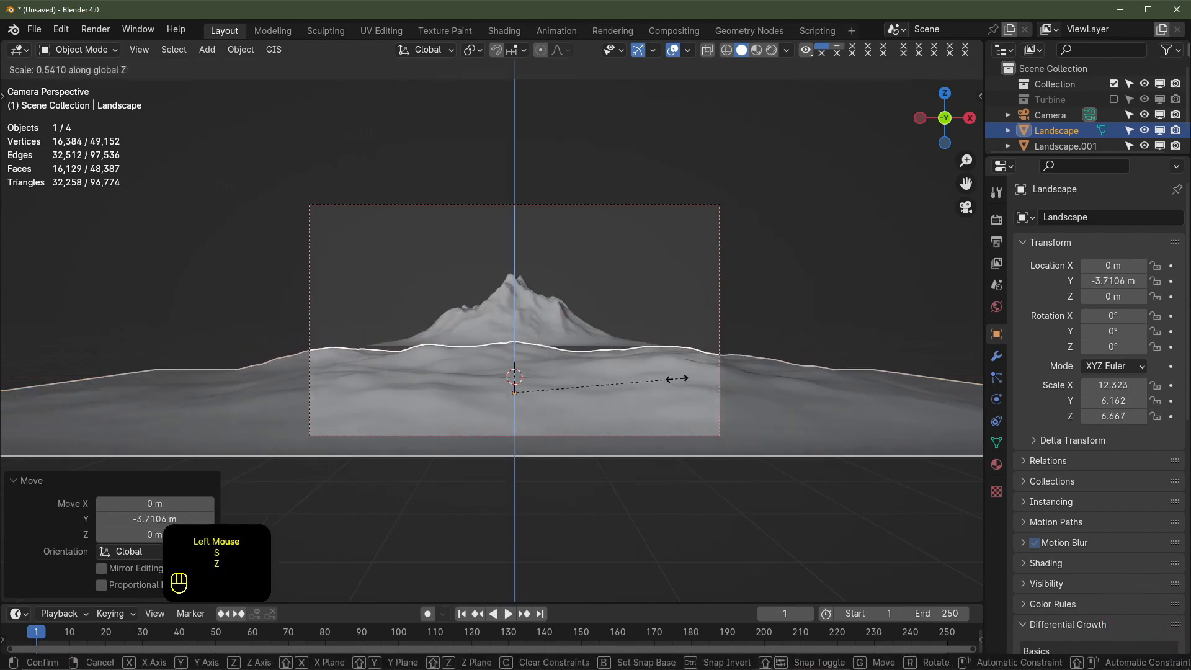
left_click(639, 387)
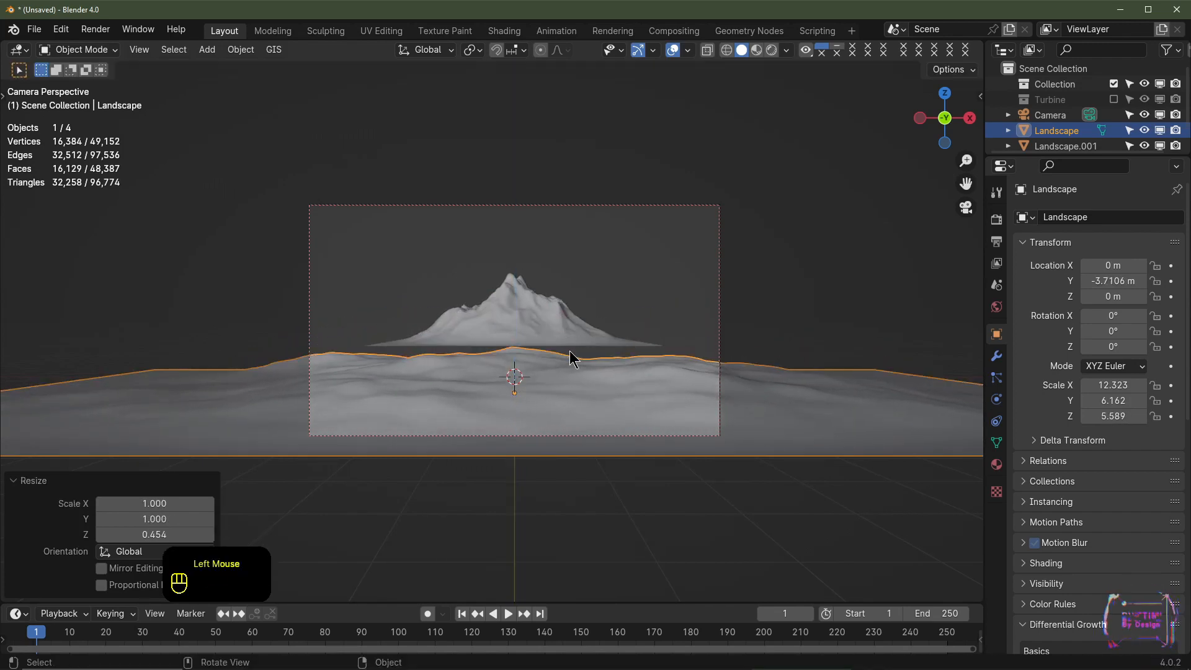
Enlarge the middle landscape uniformly by about 1.26 and move it about 17.4 m toward the camera along Y
left_click(523, 308)
scroll(570, 354, "down", 1)
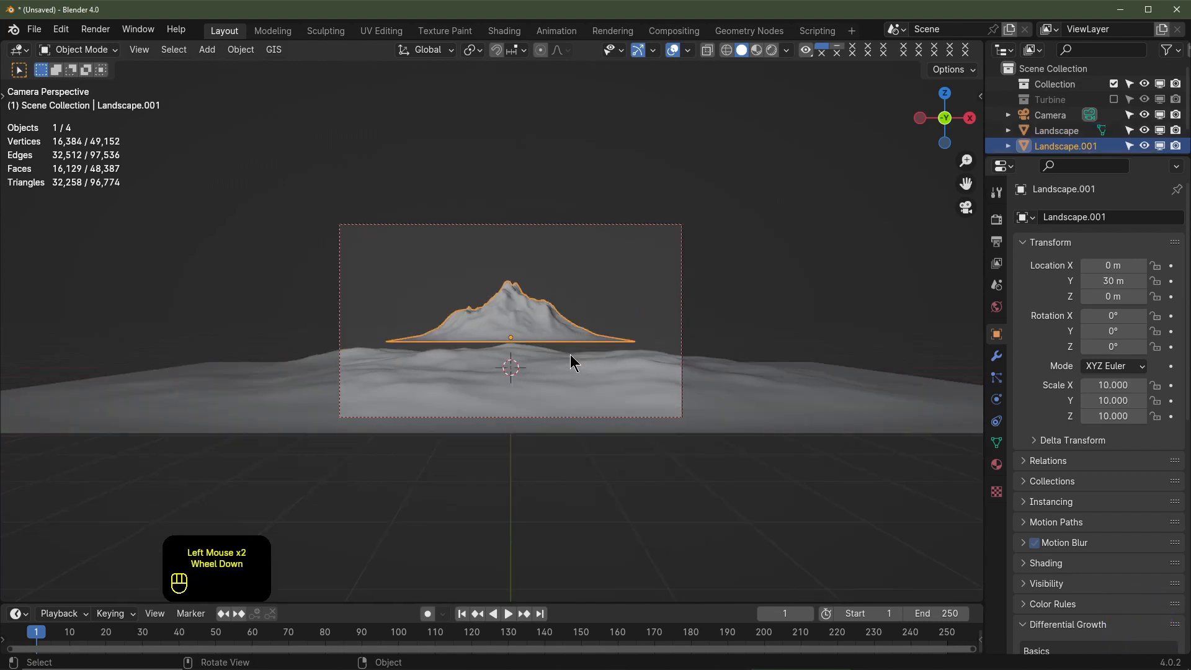
scroll(571, 355, "up", 2)
key("s")
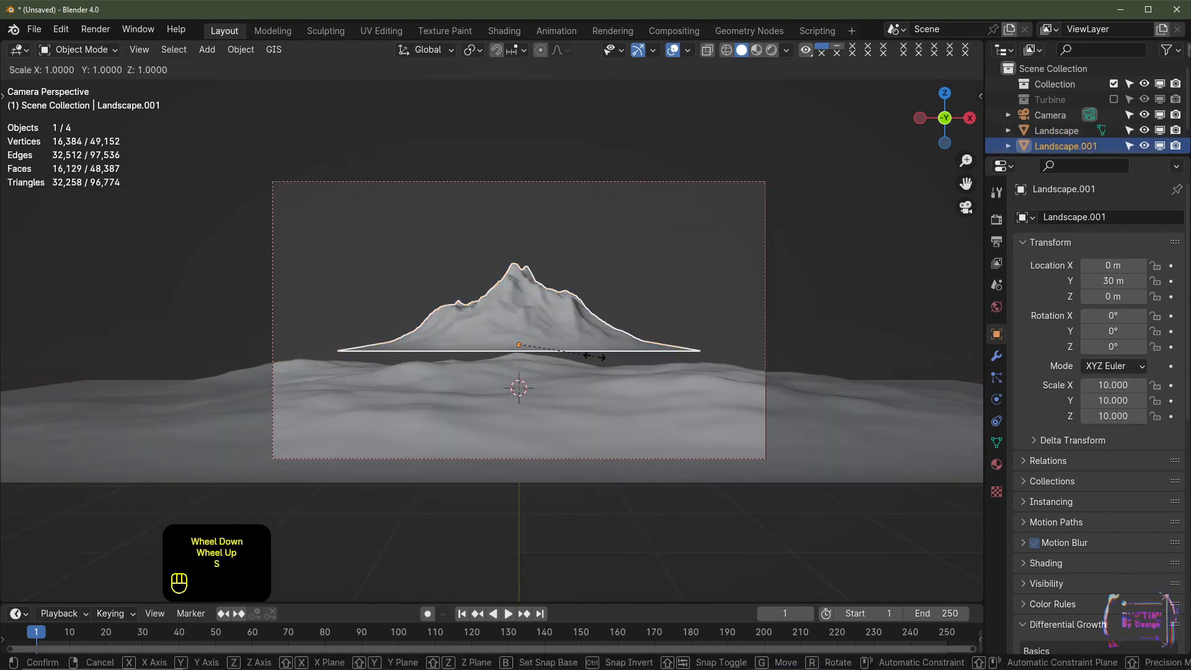
left_click(614, 363)
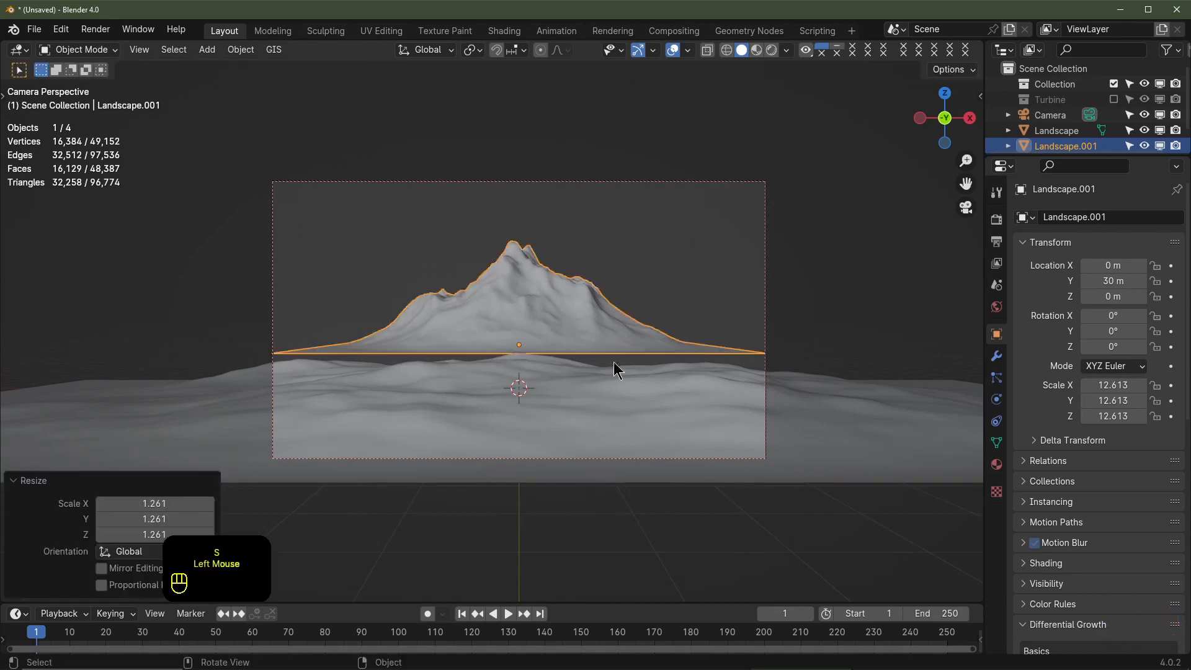
key("g")
key("y")
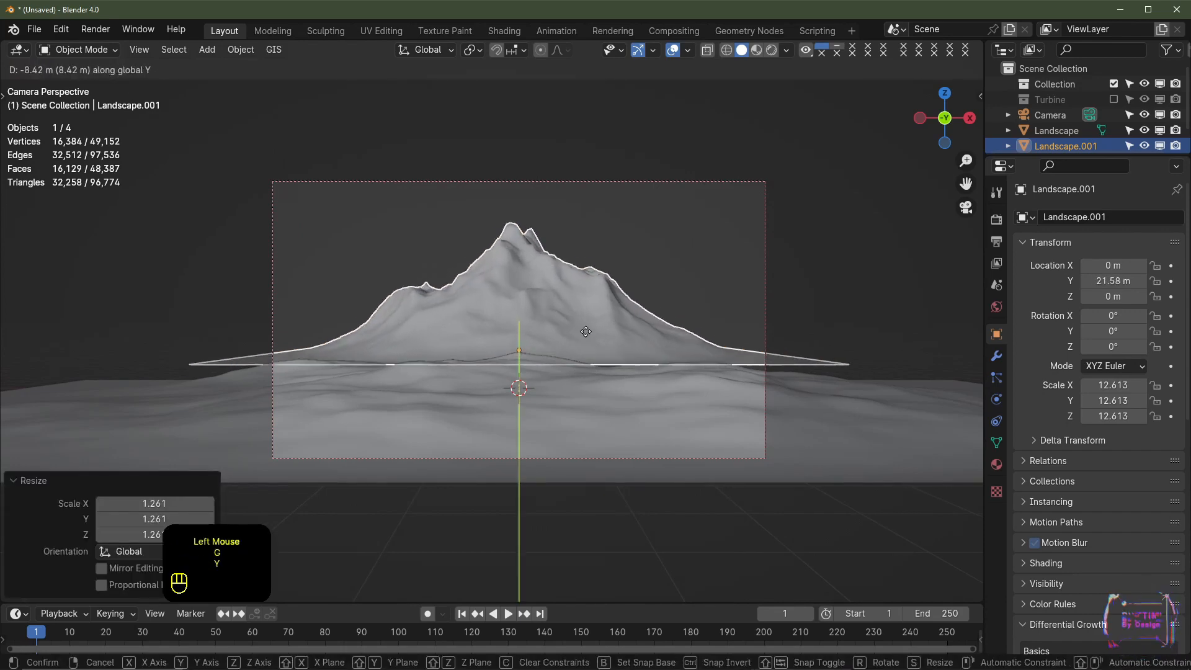
left_click(598, 314, "shift")
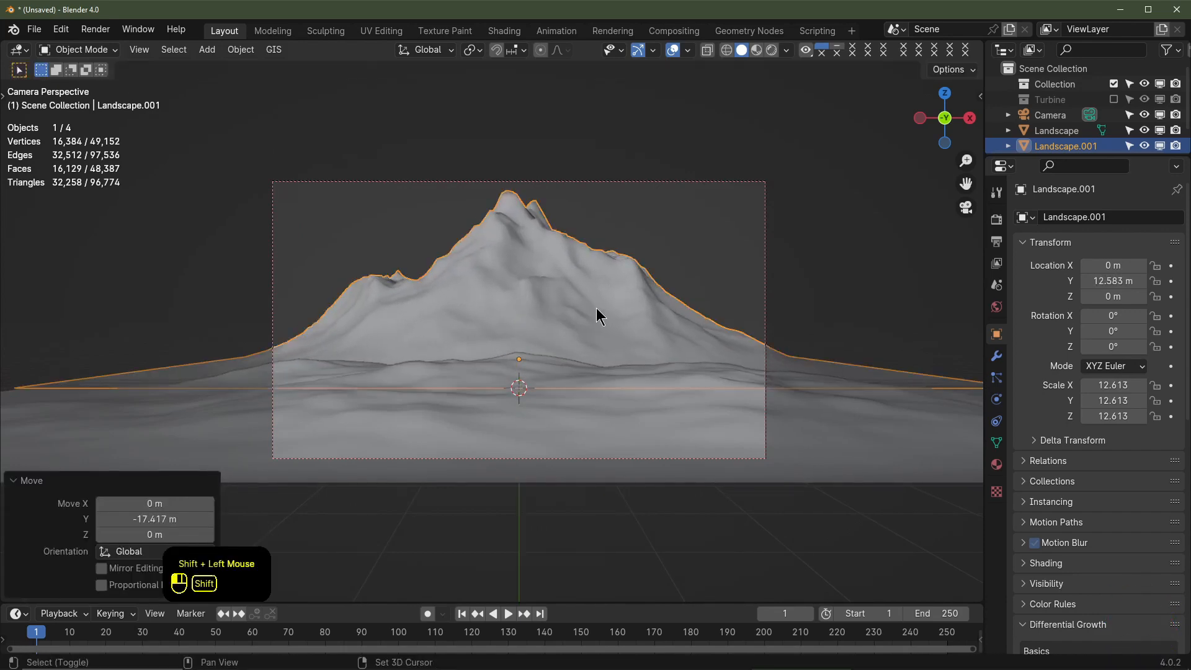
Shift the middle landscape back about 1.7 m along Y and lower it about 0.37 m along Z where it overlaps the foreground
middle_click_drag(597, 314, 508, 360)
scroll(509, 359, "down", 2)
middle_click_drag(509, 360, 390, 406, "shift")
scroll(391, 407, "up", 2)
middle_click_drag(305, 378, 470, 447, "shift")
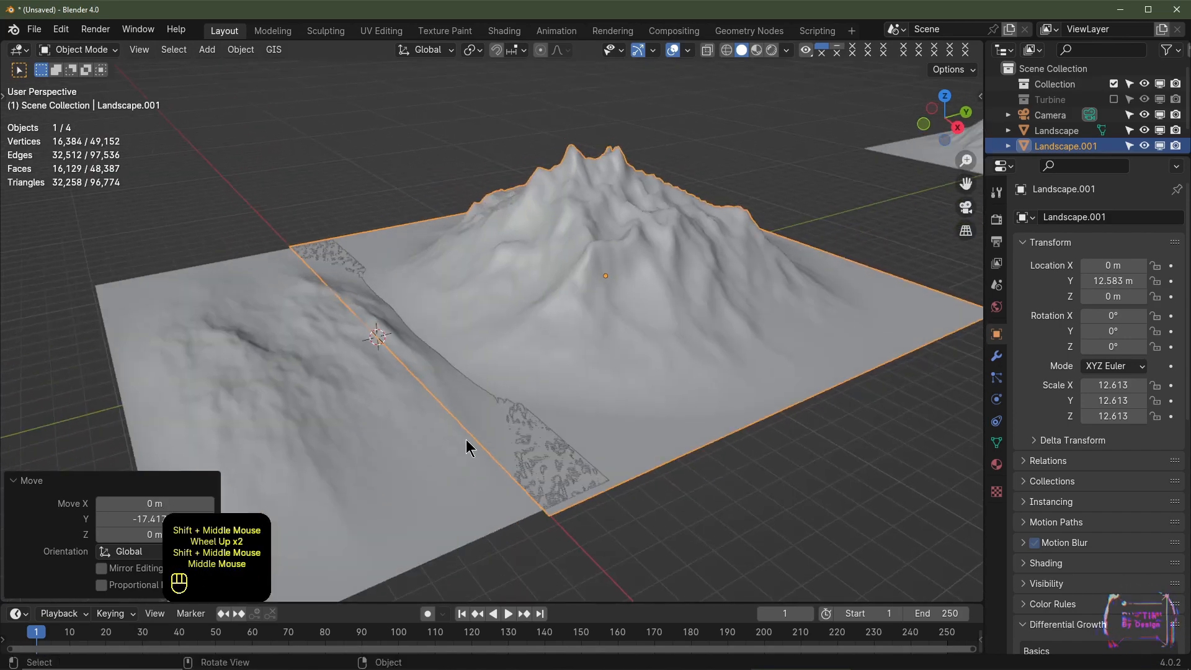
key("KP_0")
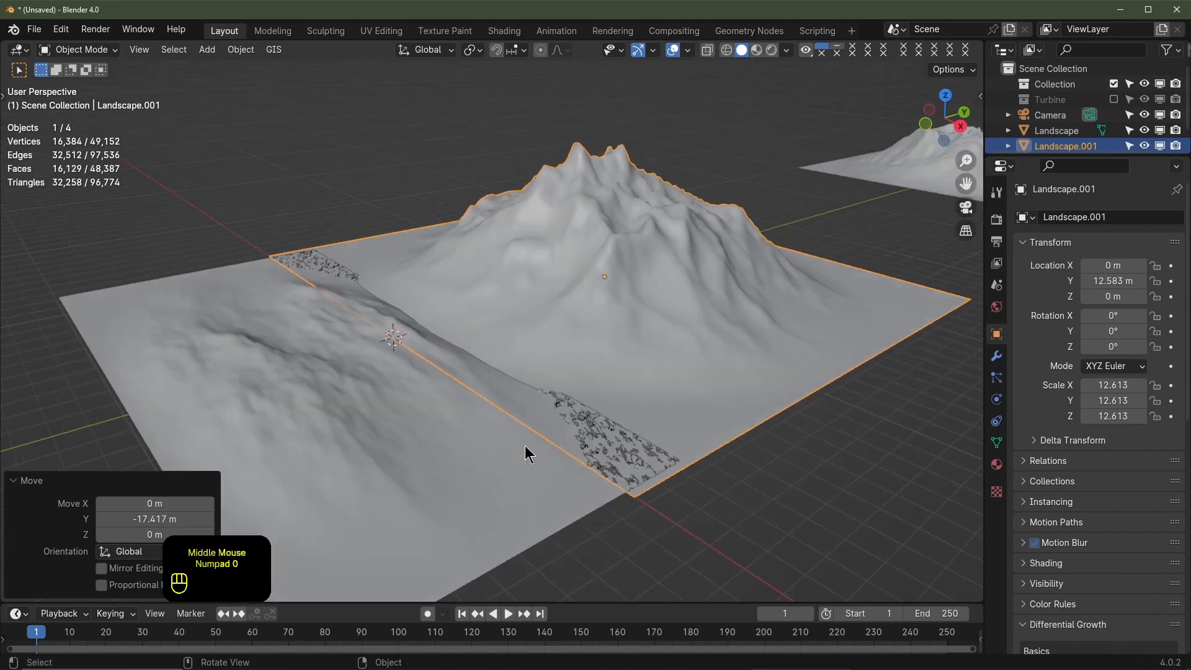
key("KP_0")
middle_click_drag(630, 417, 481, 426)
key("g")
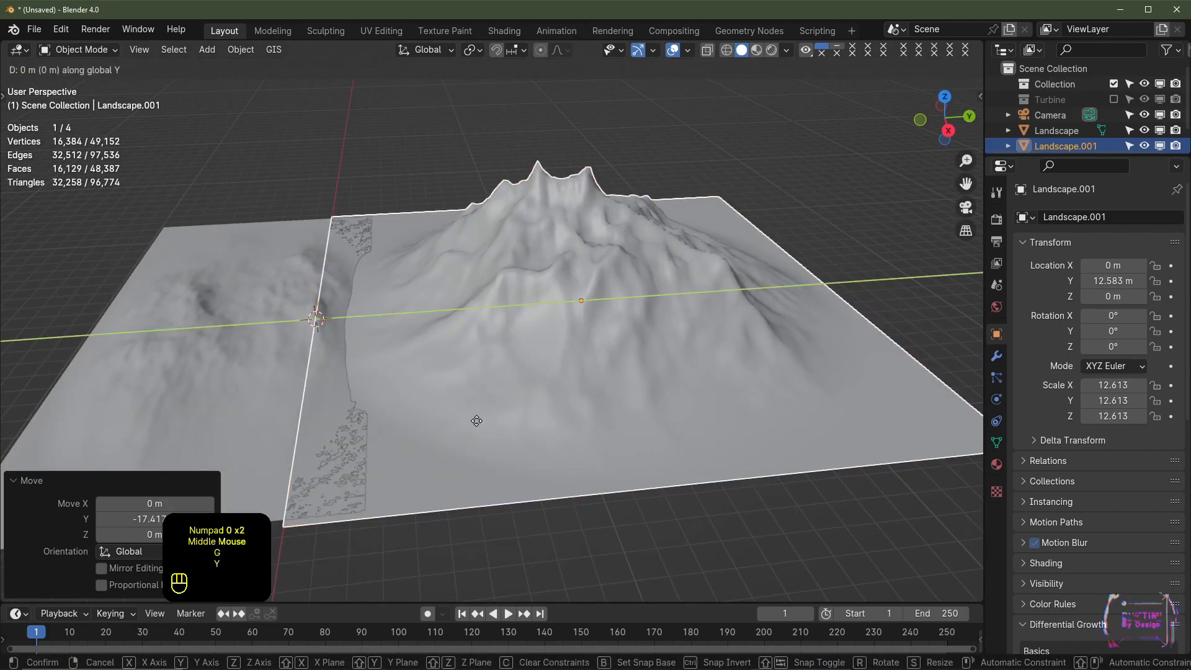
key("y")
left_click(510, 414)
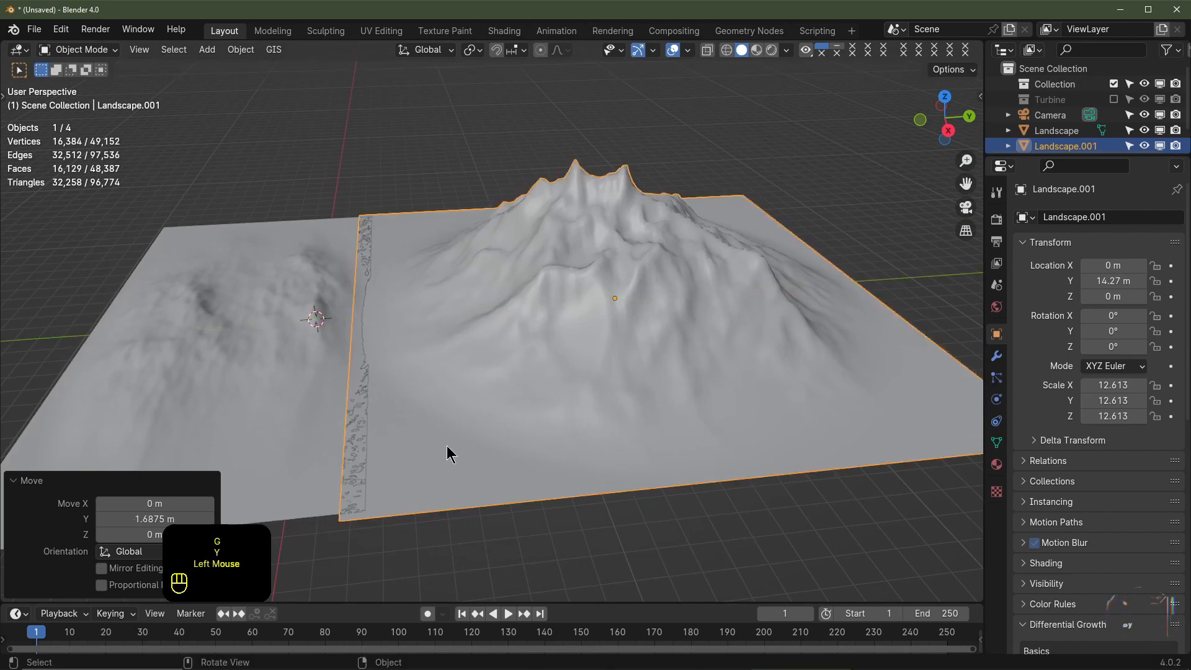
key("g")
key("z")
left_click(476, 375)
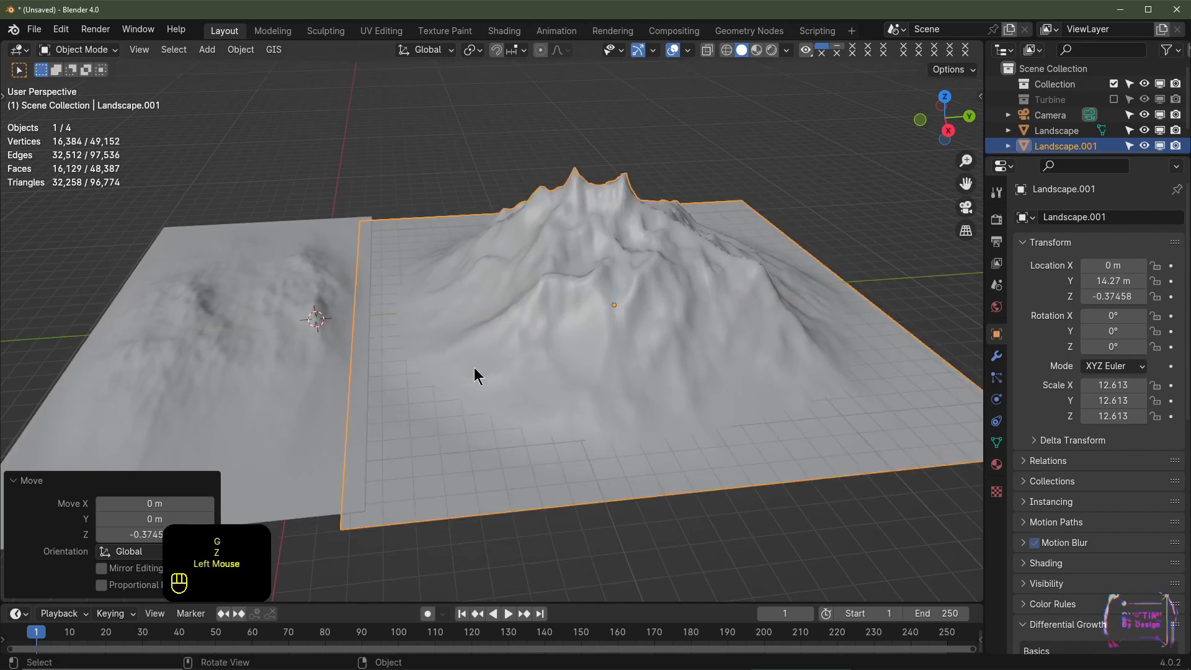
Flatten the middle landscape along Z by a factor of 0.6 while looking through the camera
key("KP_0")
scroll(632, 362, "up", 2)
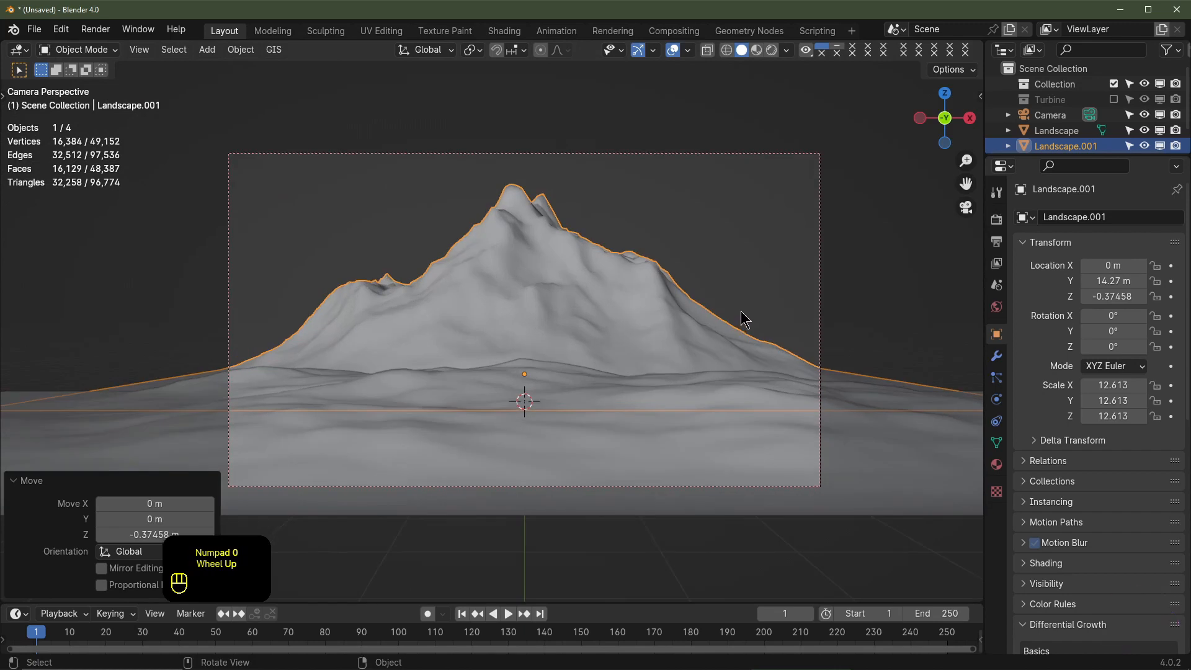
key("s")
key("z")
key("ctrl")
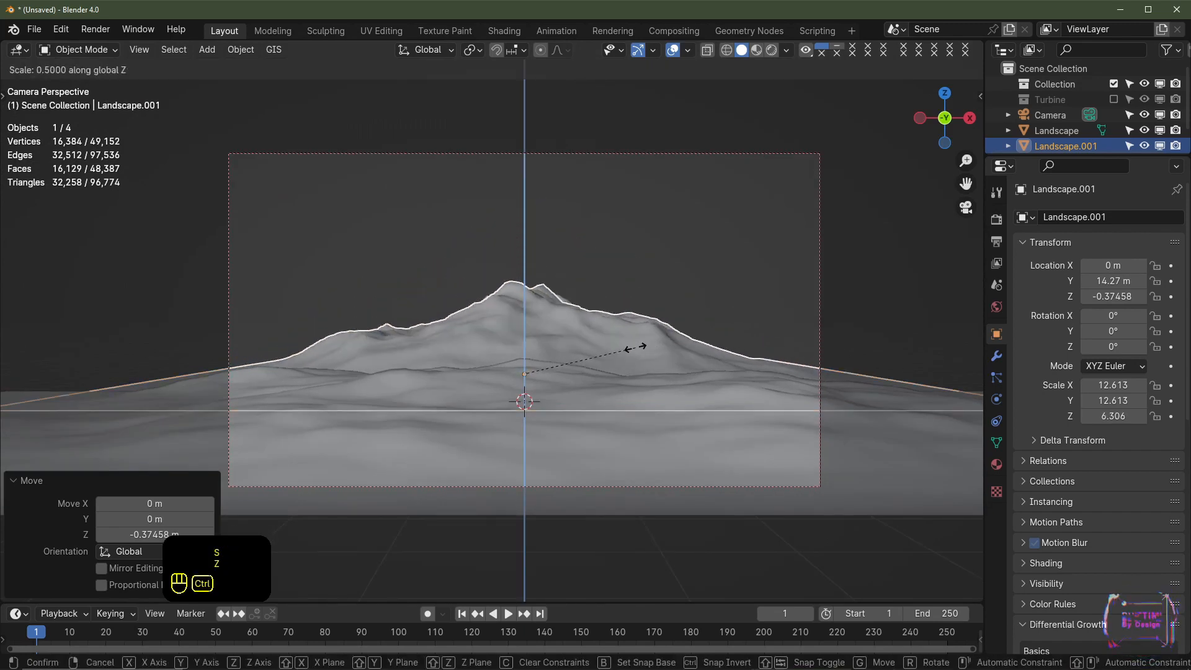
left_click(666, 362, "ctrl")
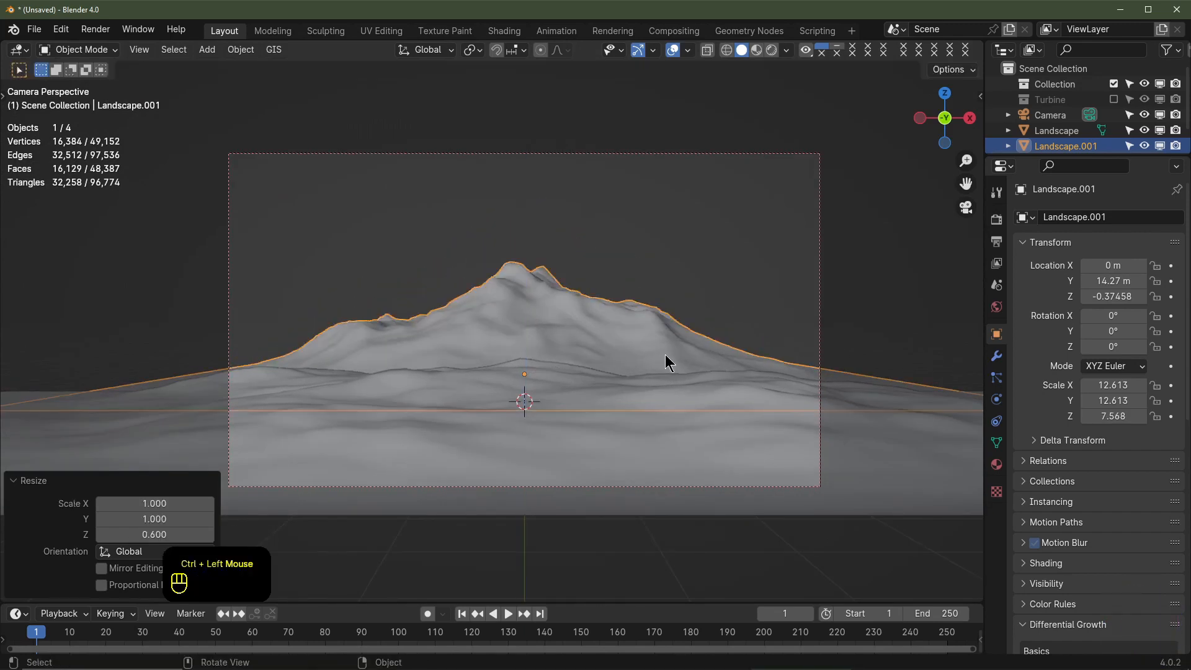
Stretch the middle landscape along X by a factor of 2 and move it about -5.8 m along X
key("s")
key("x")
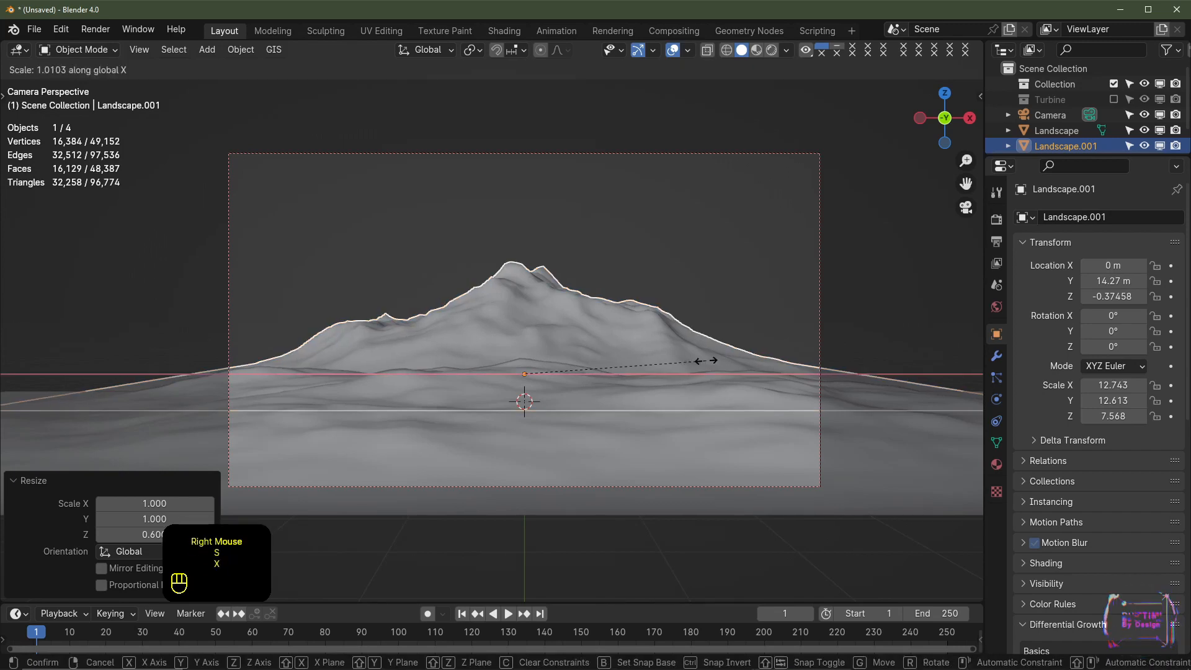
key("2")
key("Return")
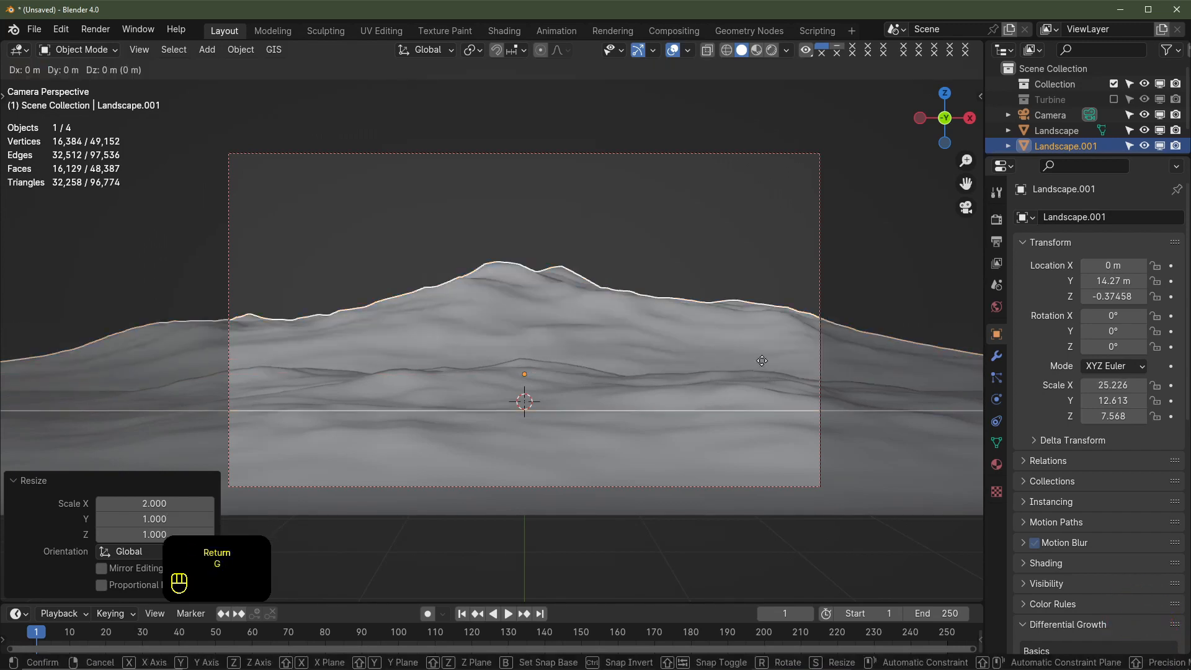
key("g")
key("x")
left_click(608, 366)
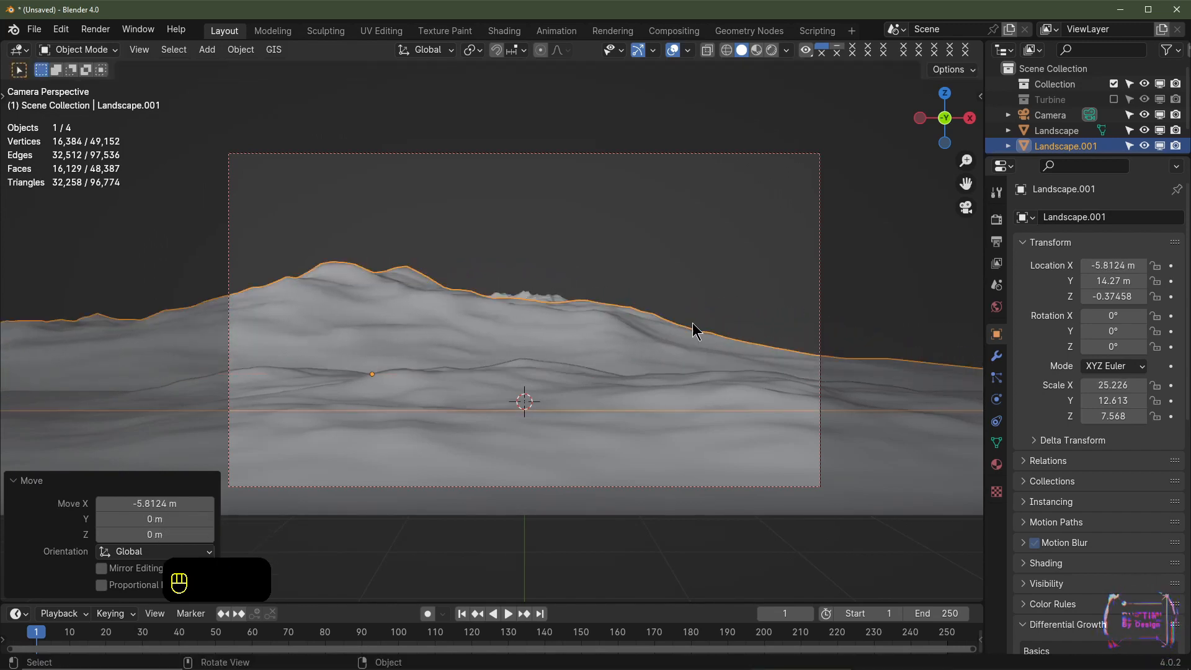
Reduce the middle landscape's height along Z by a factor of about 0.77
key("s")
key("z")
left_click(521, 391)
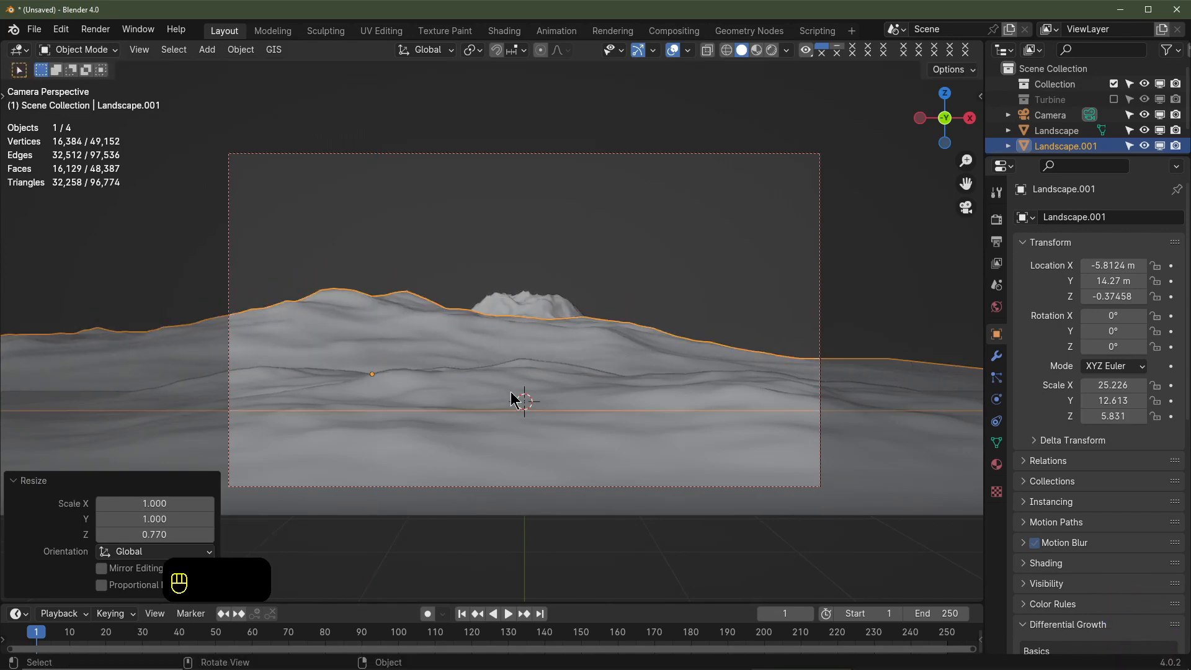
Move the farthest landscape about 19.2 m toward the other landscapes along Y
left_click(528, 311)
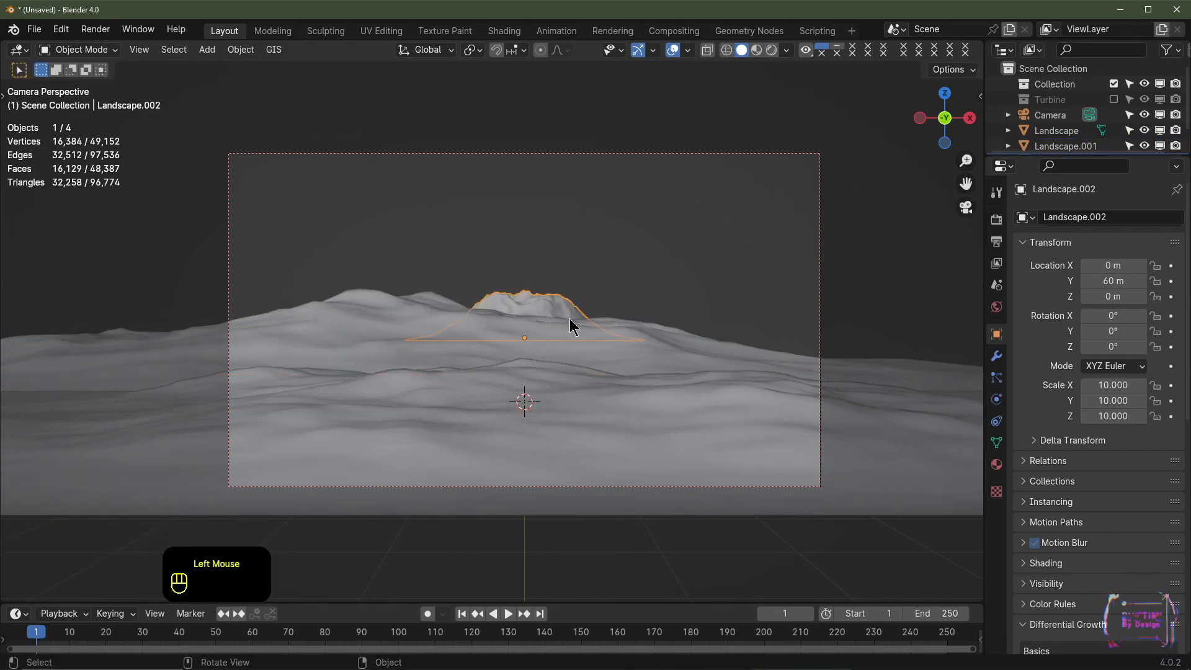
middle_click_drag(569, 318, 682, 295)
scroll(614, 341, "down", 3)
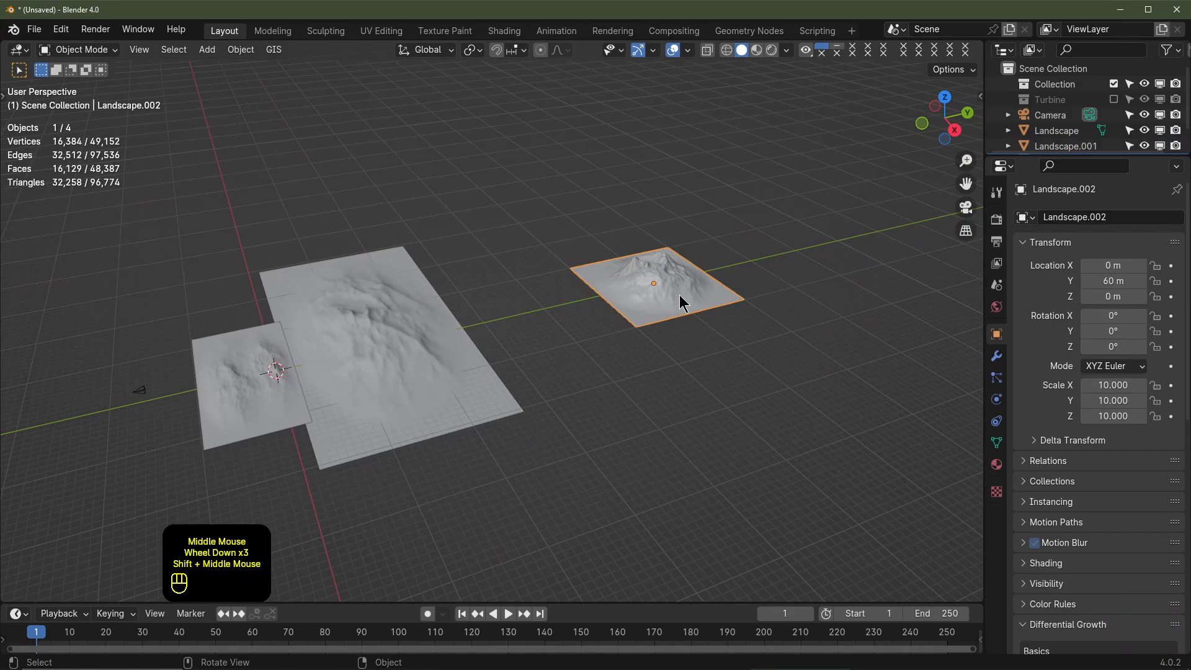
key("g")
key("y")
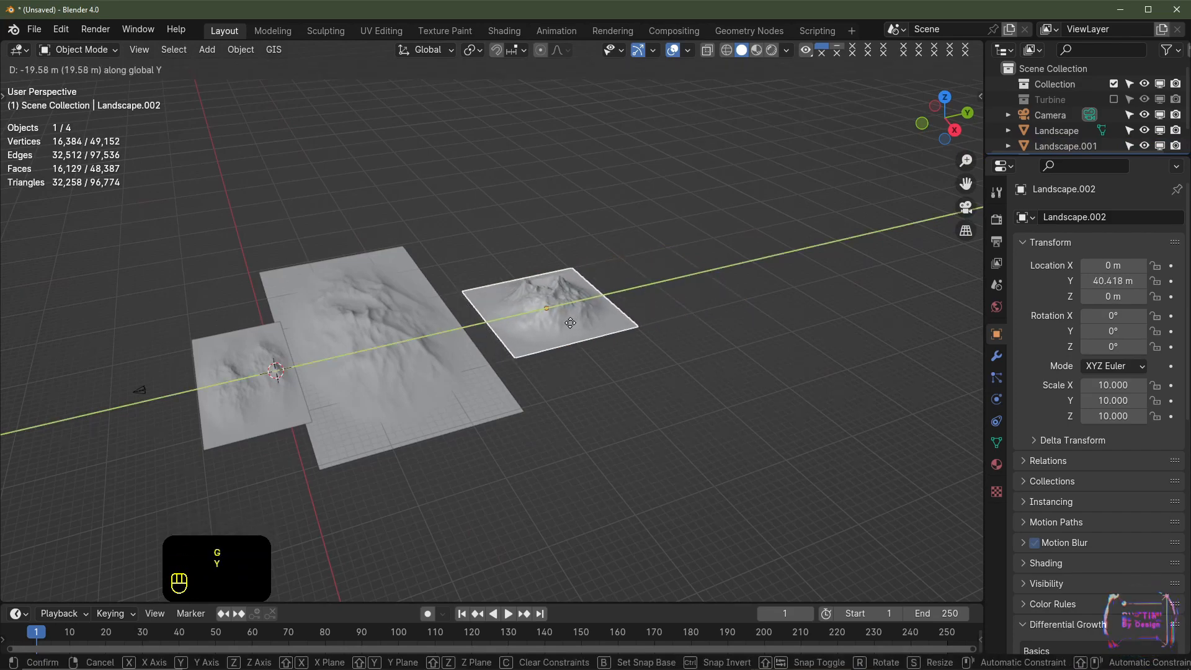
left_click(561, 313)
Enlarge the farthest landscape uniformly by about 2.53 in camera view and flatten it along Z by about 0.45
key("KP_0")
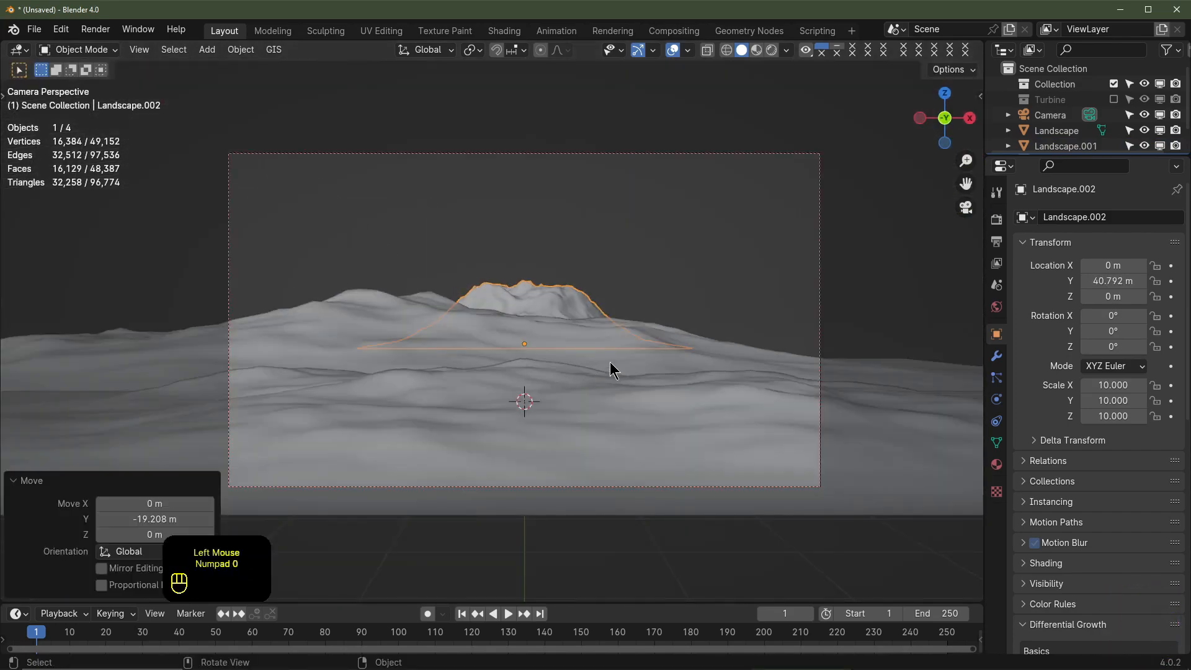
key("s")
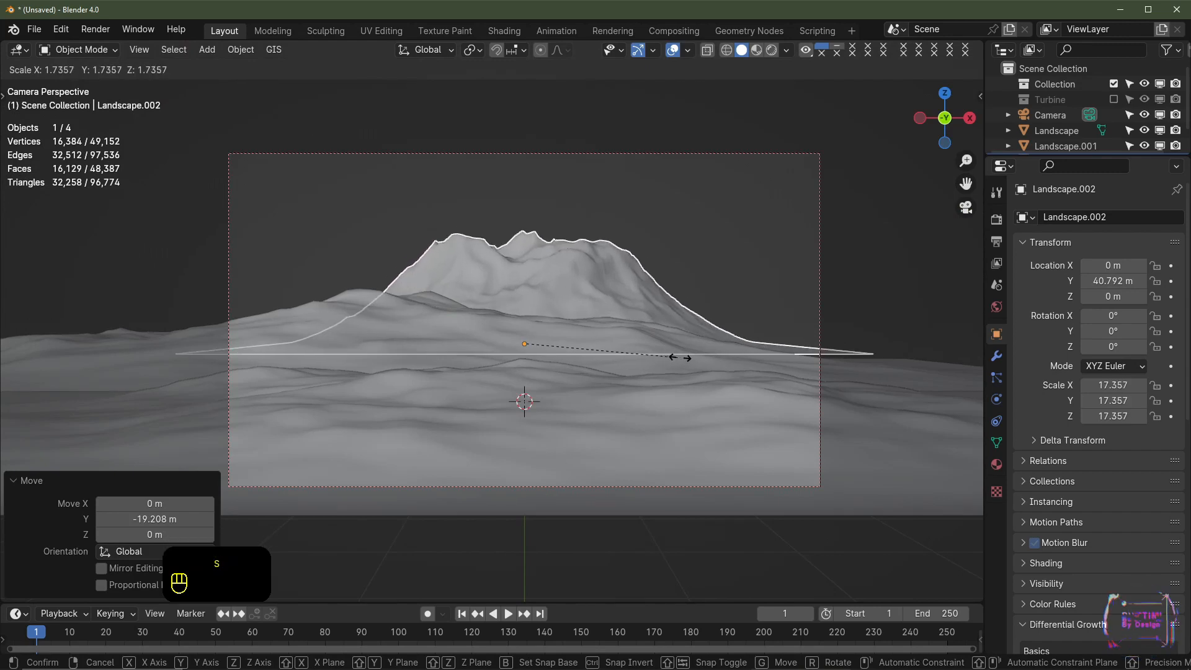
left_click(730, 338)
key("s")
key("z")
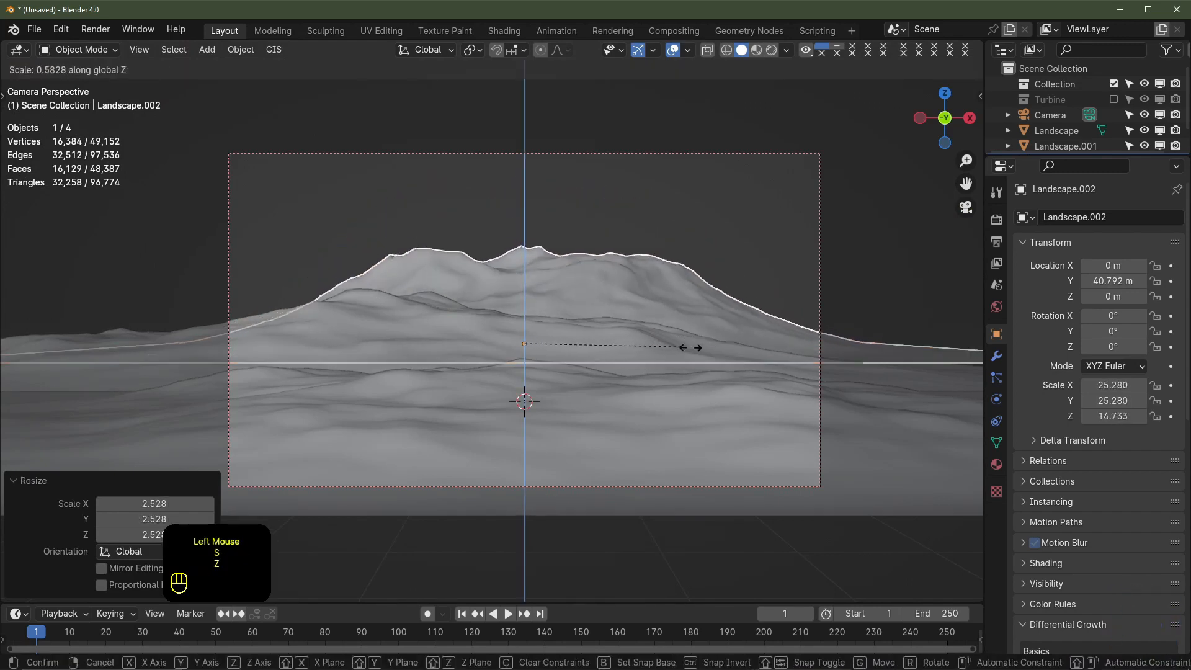
left_click(558, 349)
Move the farthest landscape about 10.2 m along X and scale it uniformly by about 0.91
key("g")
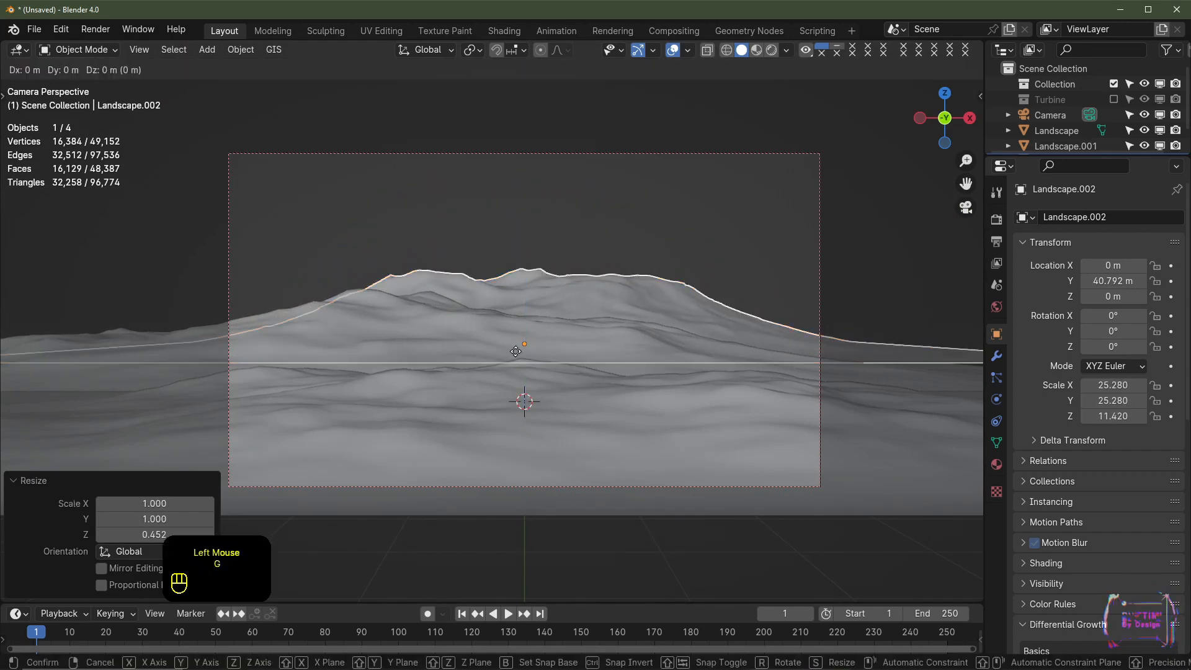
key("x")
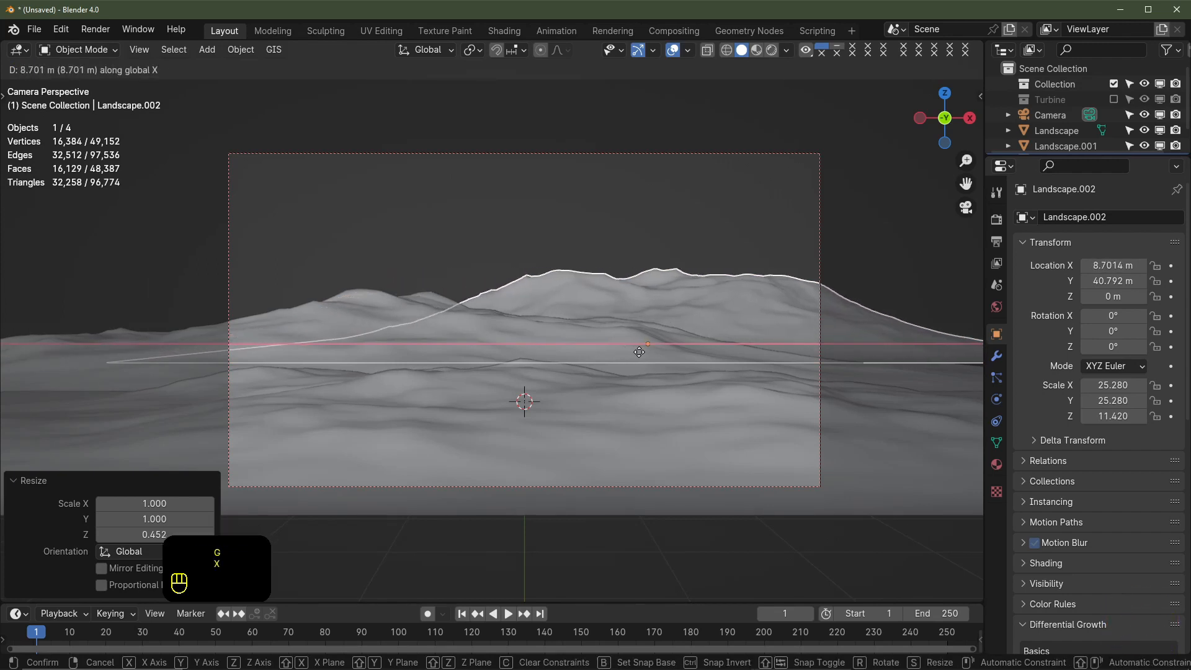
left_click(828, 330)
key("s")
left_click(826, 332)
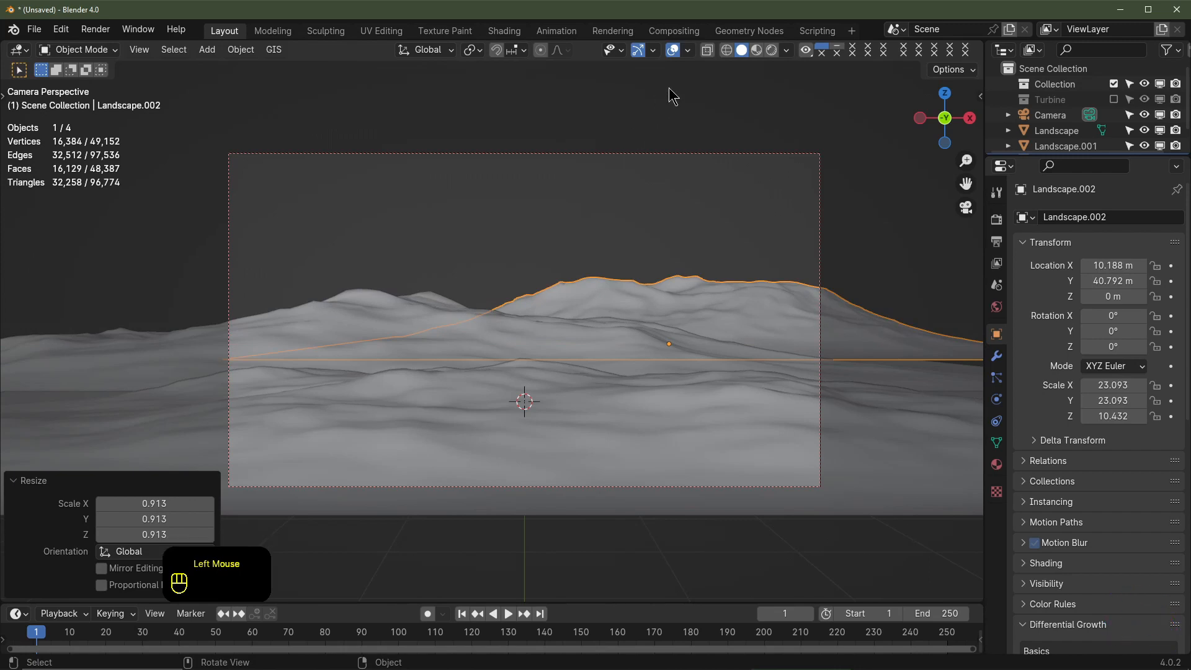
Turn on the Thirds composition guide in the camera's viewport display settings
left_click(656, 154)
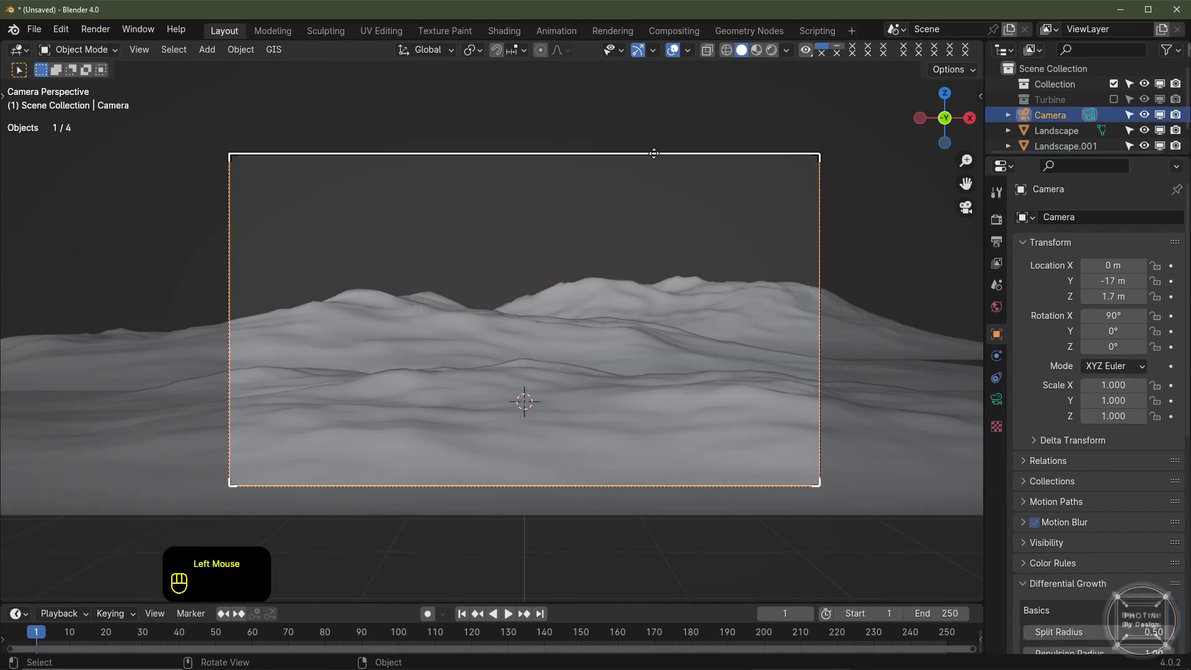
left_click(996, 399)
scroll(1042, 434, "down", 1)
left_click(1063, 454)
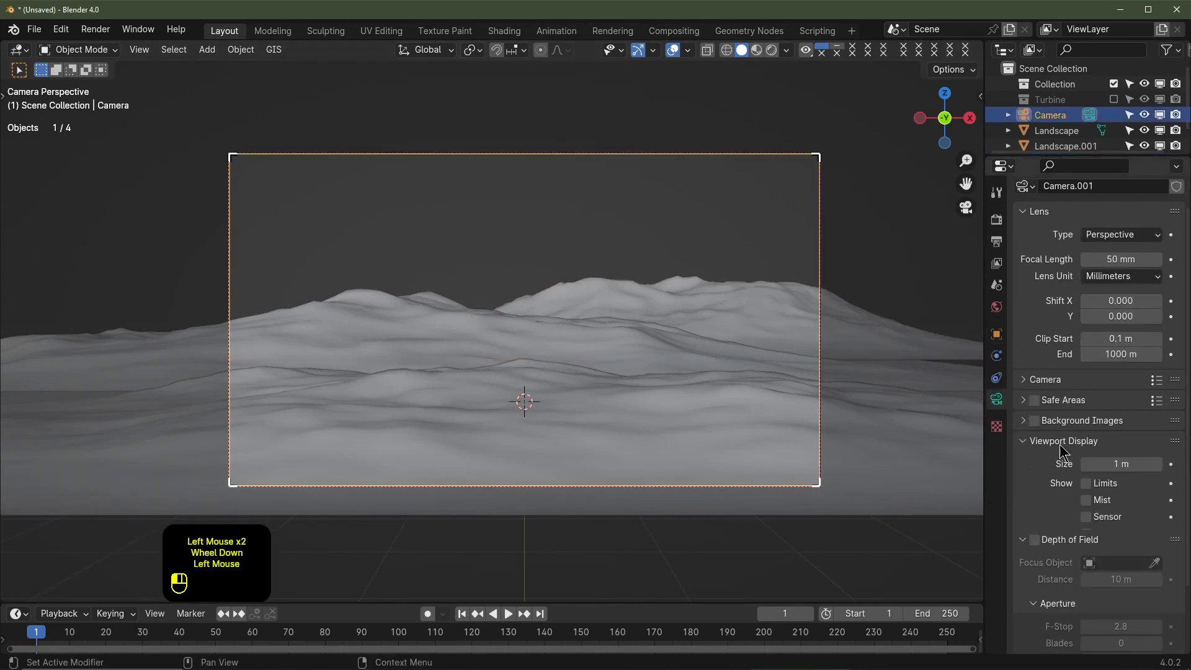
scroll(1082, 440, "down", 3)
left_click(1052, 442)
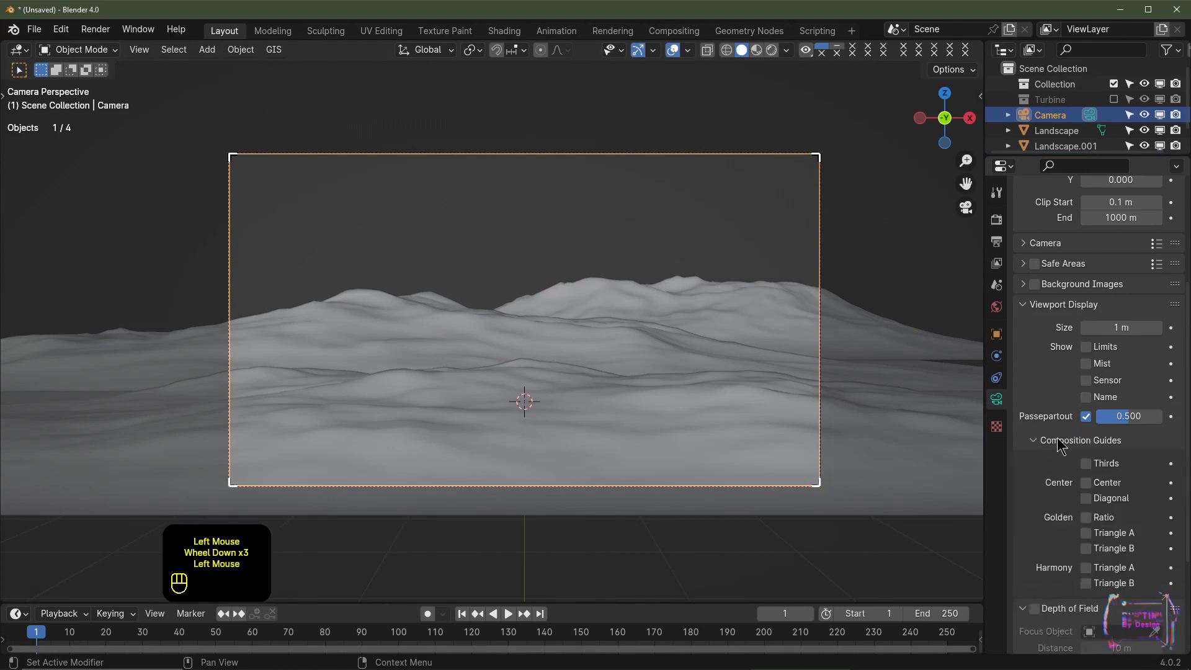
left_click(1087, 464)
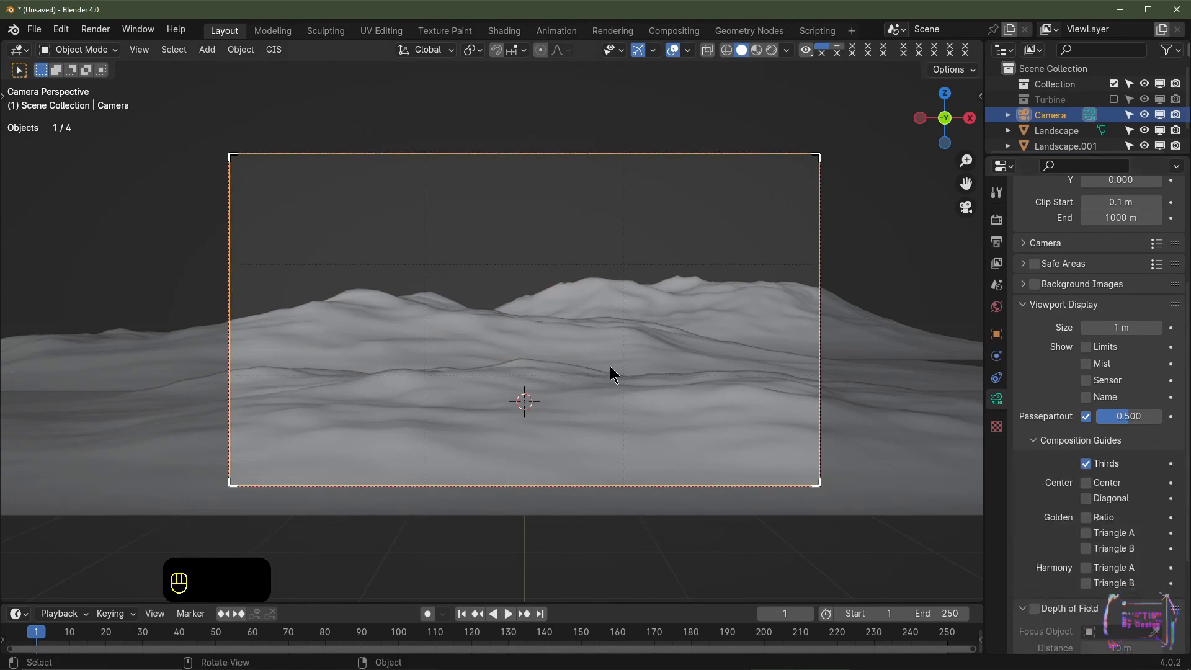
Increase the middle landscape's height along Z so its peak rises close to the upper thirds guide
left_click(379, 303)
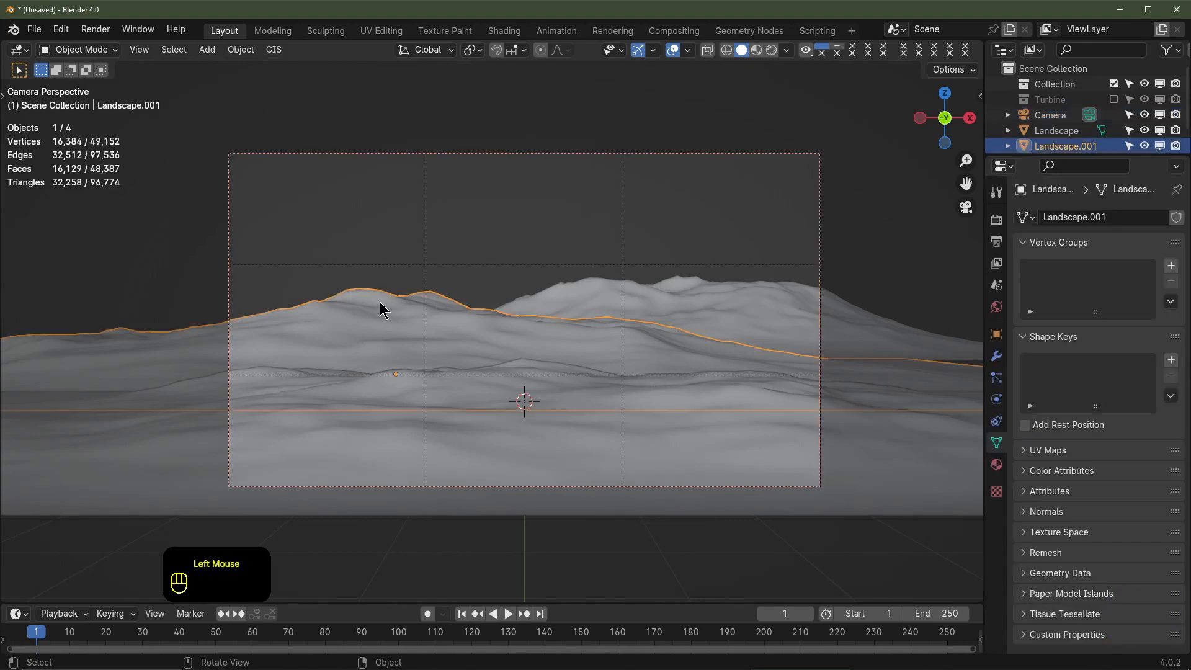
key("s")
key("z")
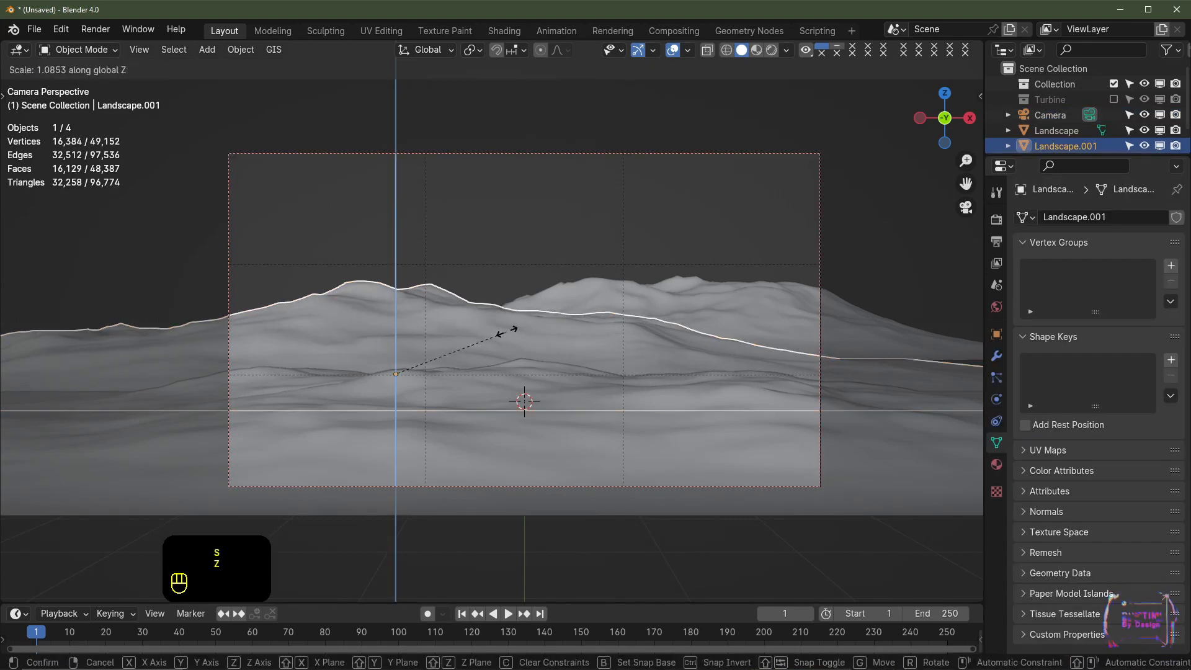
left_click(523, 326)
Scale the farthest landscape's height along Z by about 1.13
left_click(610, 292)
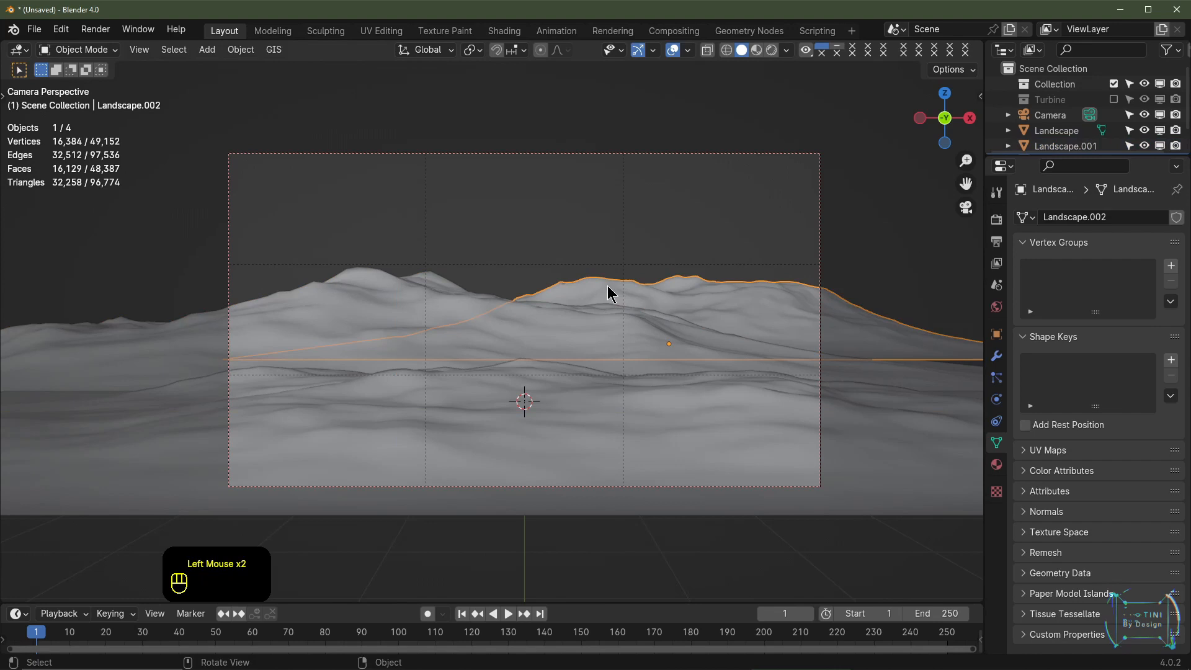
key("s")
key("z")
left_click(723, 315, "shift")
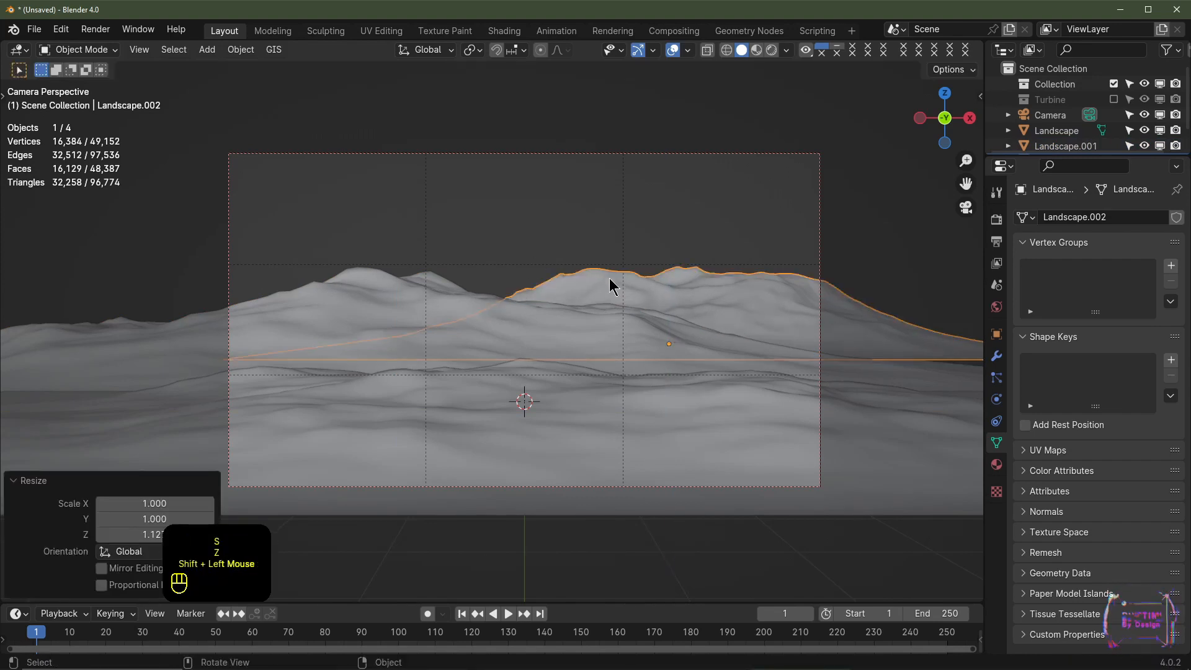
Move the farthest landscape about 3.87 m along X and scale its height along Z by about 1.09
scroll(687, 303, "up", 2)
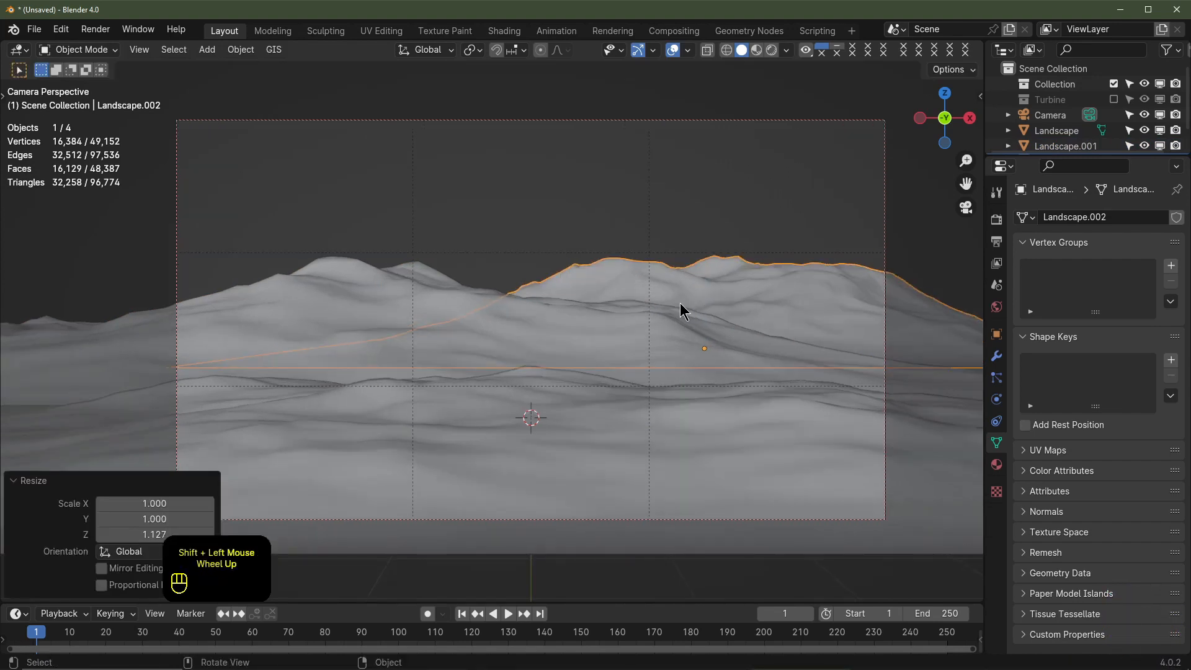
middle_click_drag(680, 303, 550, 281, "shift")
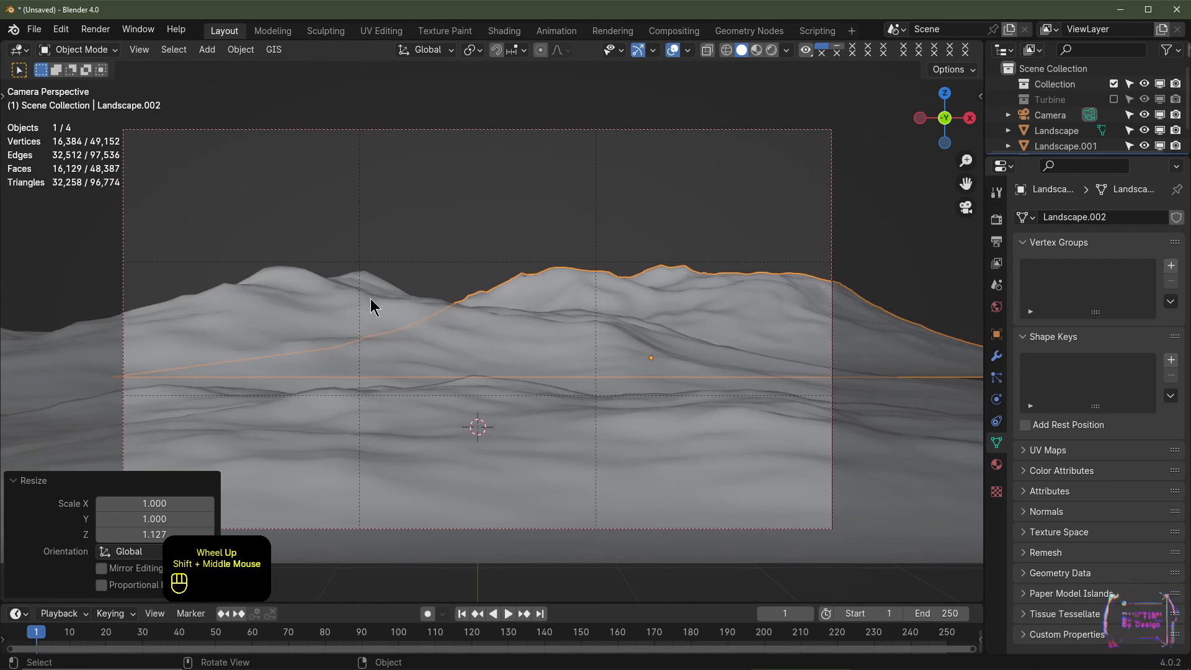
left_click(364, 279)
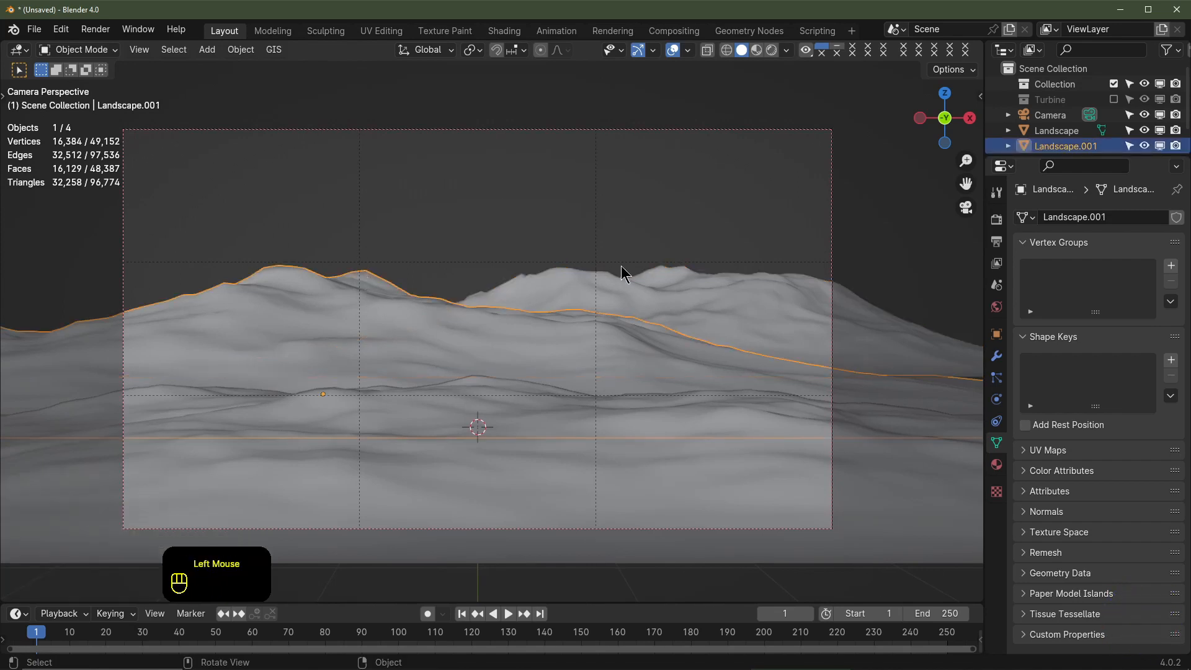
left_click(566, 289)
key("g")
key("x")
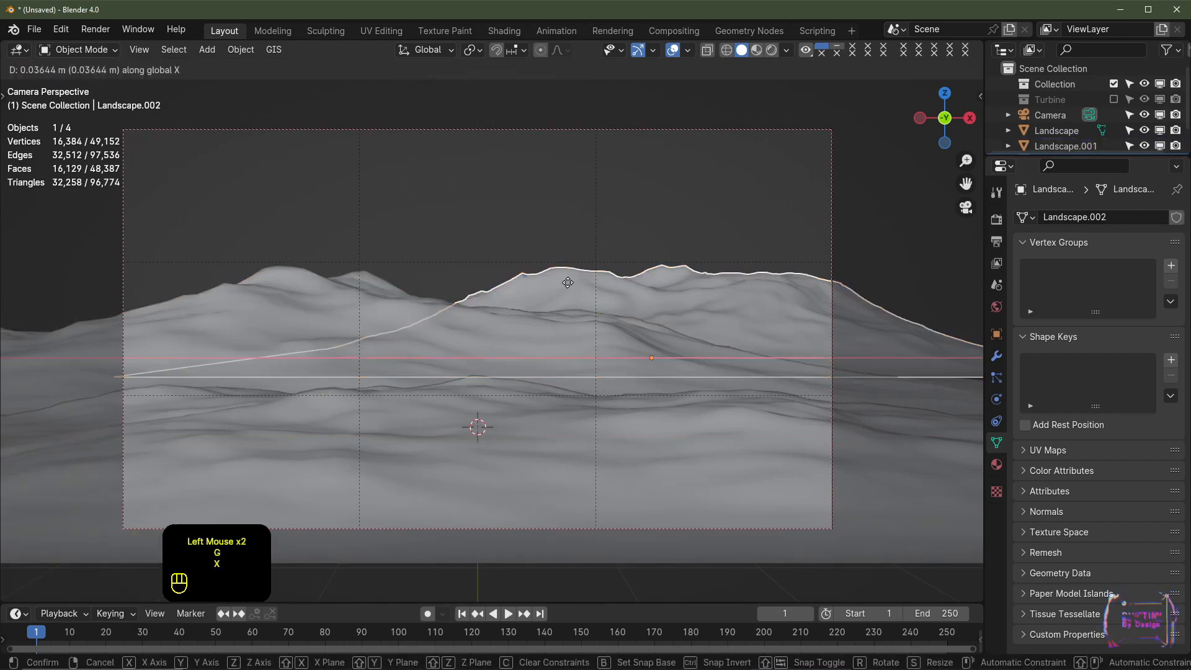
left_click(628, 259)
key("s")
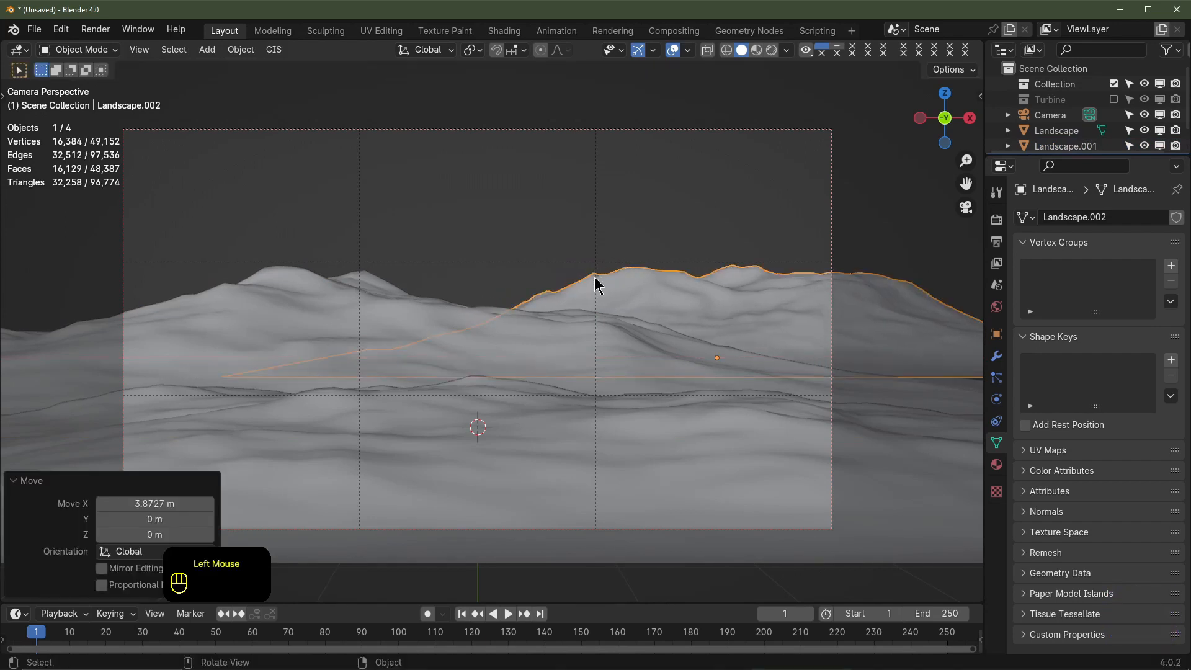
key("z")
left_click(597, 267, "shift")
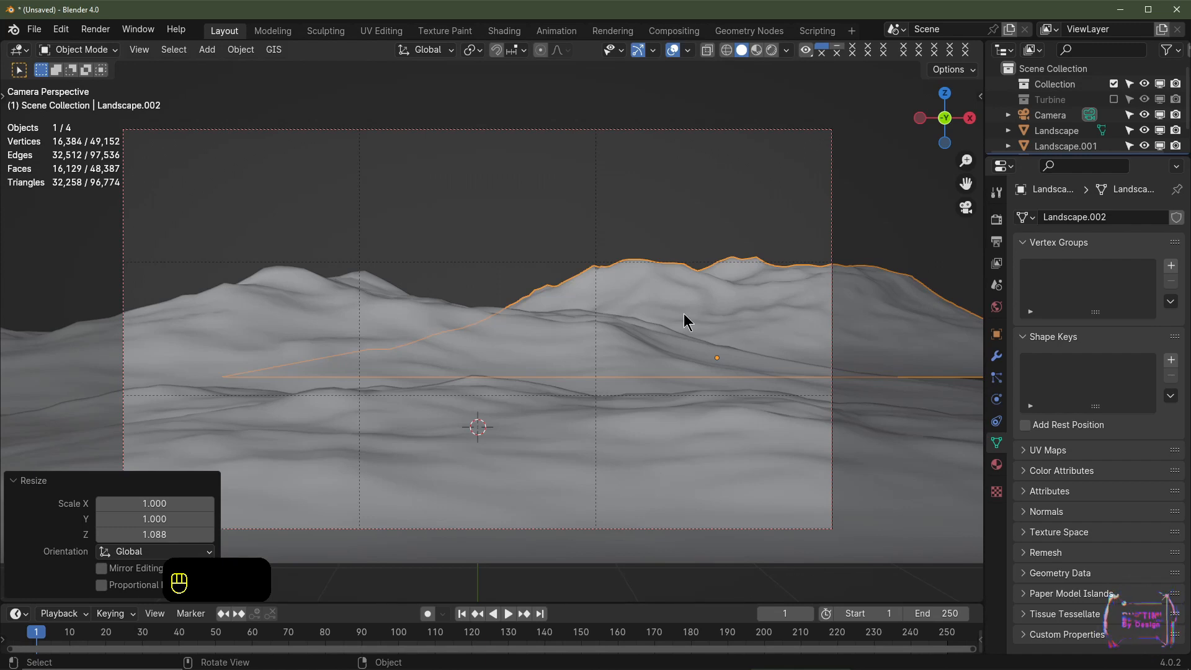
Duplicate the middle landscape in top view and place the copy behind the farthest one, offset 10 m along X and 70 m along Y
scroll(683, 314, "down", 1)
left_click(399, 314)
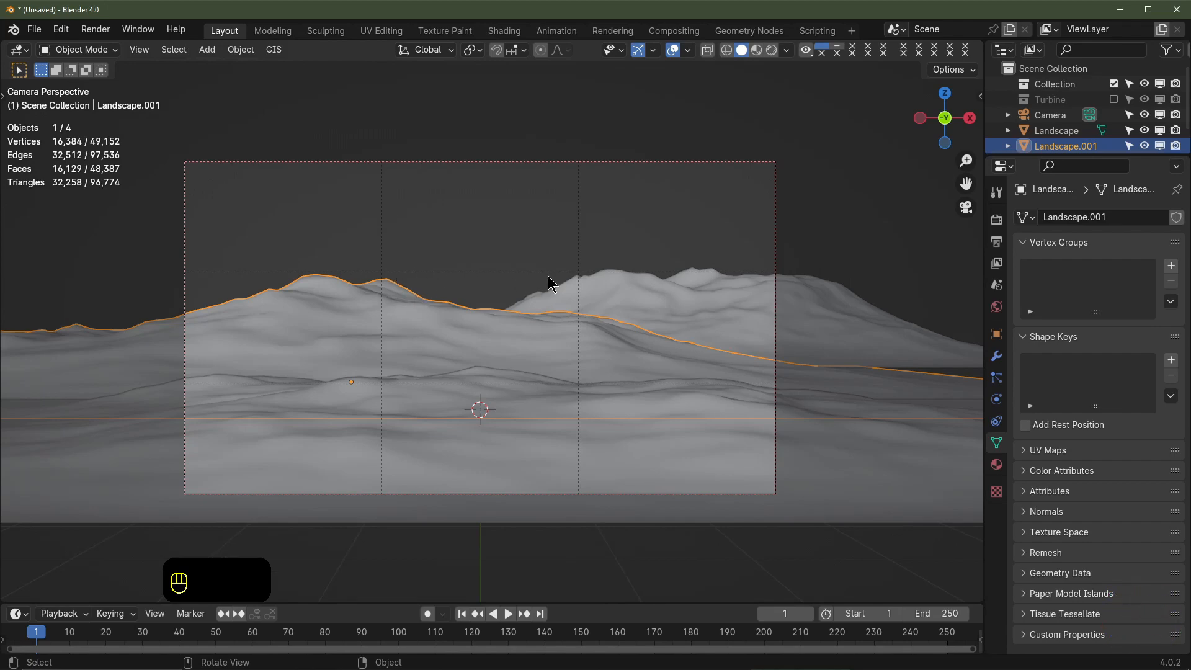
key("KP_7")
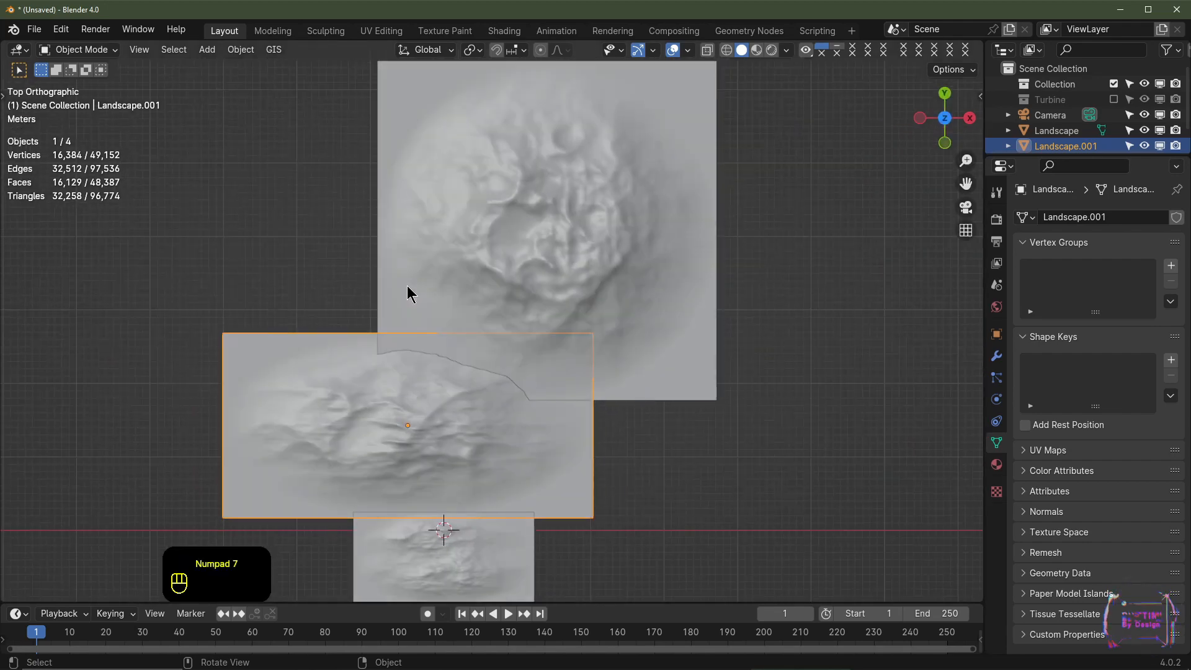
scroll(408, 292, "down", 2)
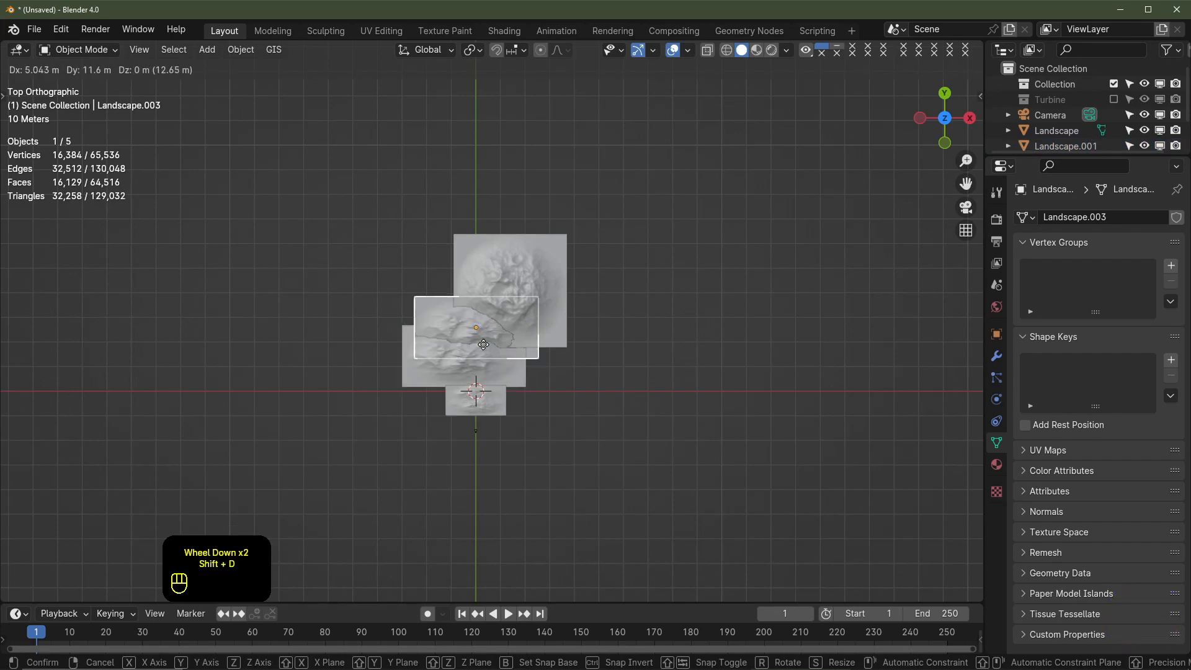
left_click(479, 227, "ctrl")
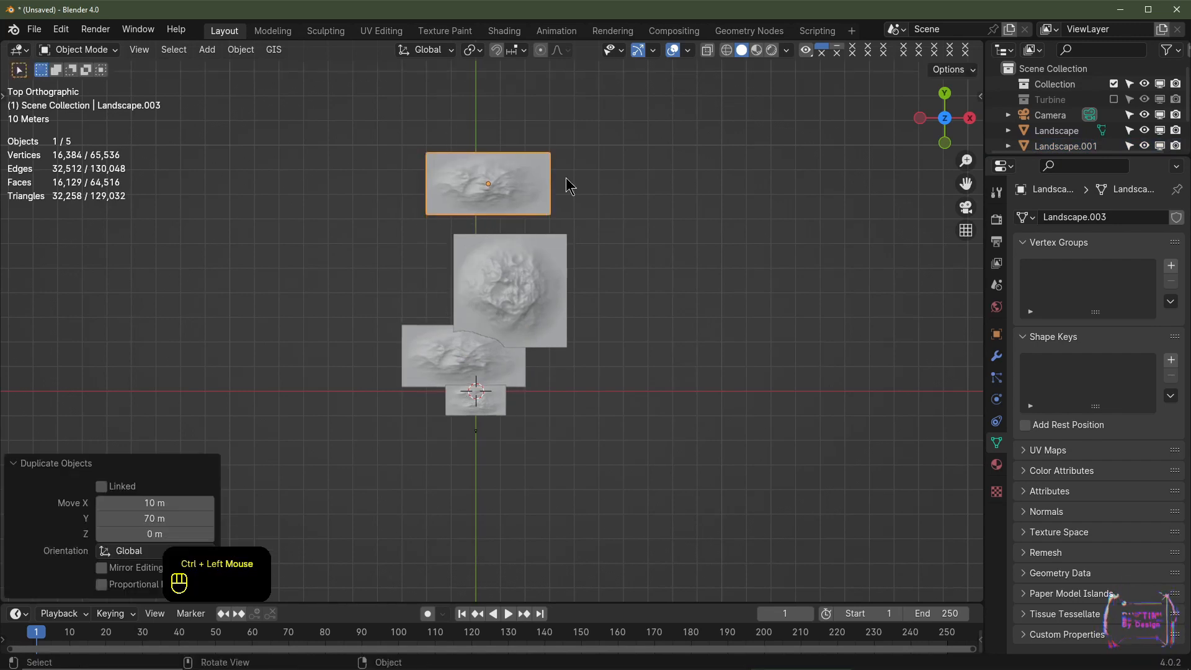
Rotate the farthest landscape 180° about Z and stretch its height by a factor of about 2.85
type("r180")
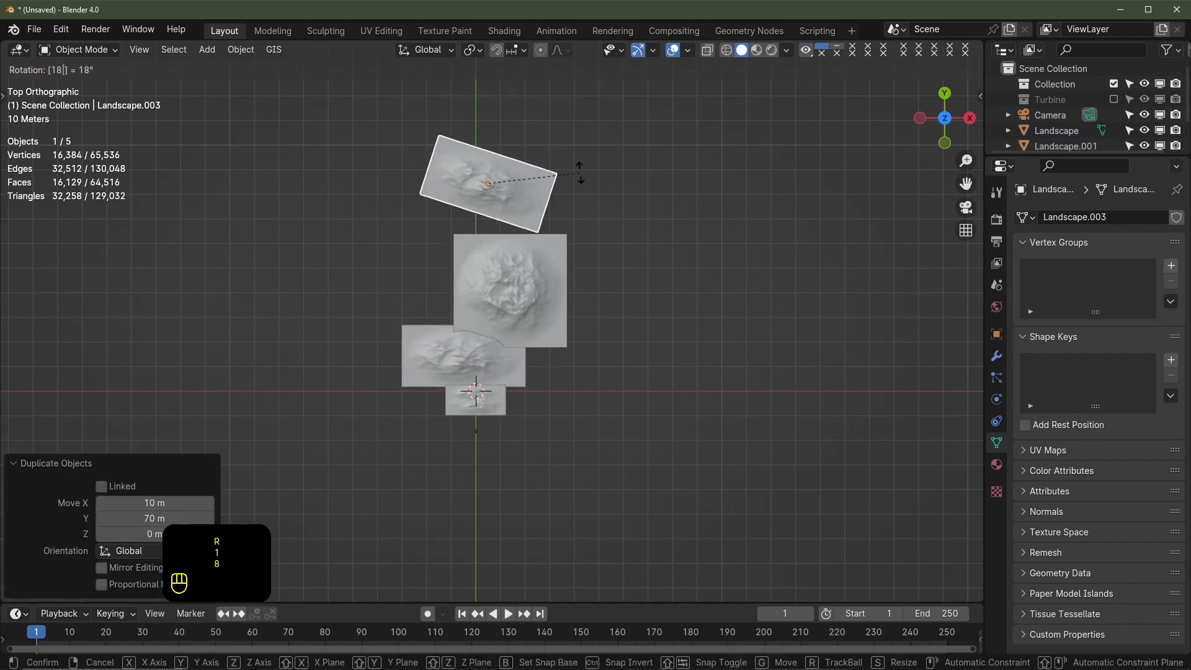
key("Return")
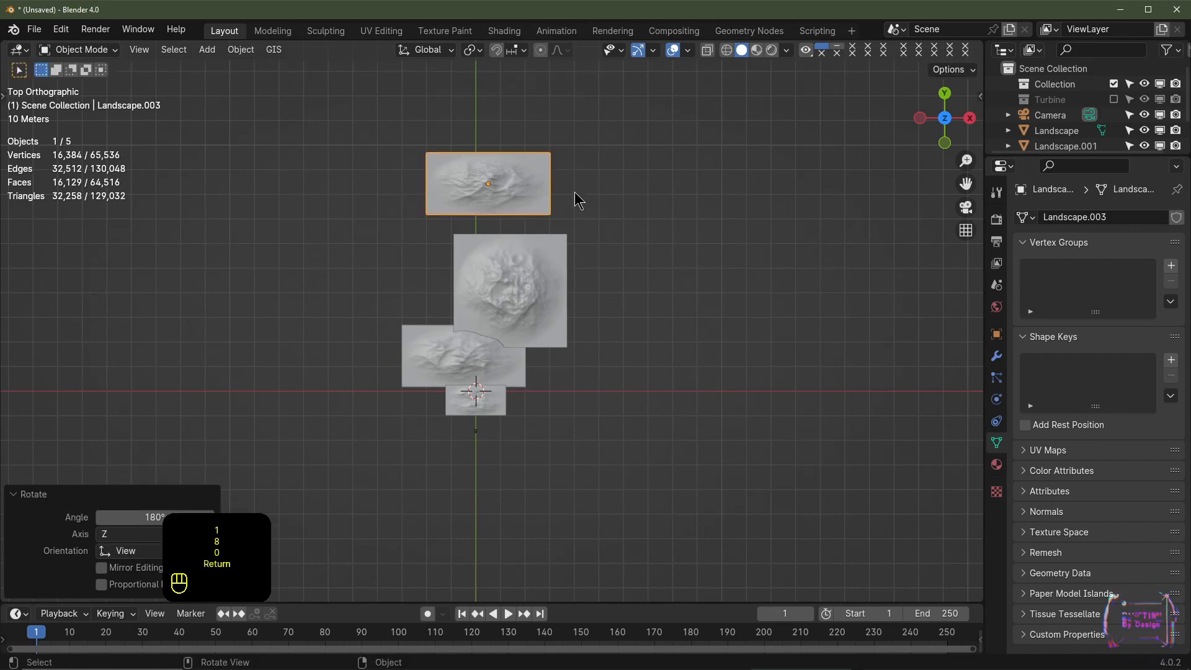
key("KP_0")
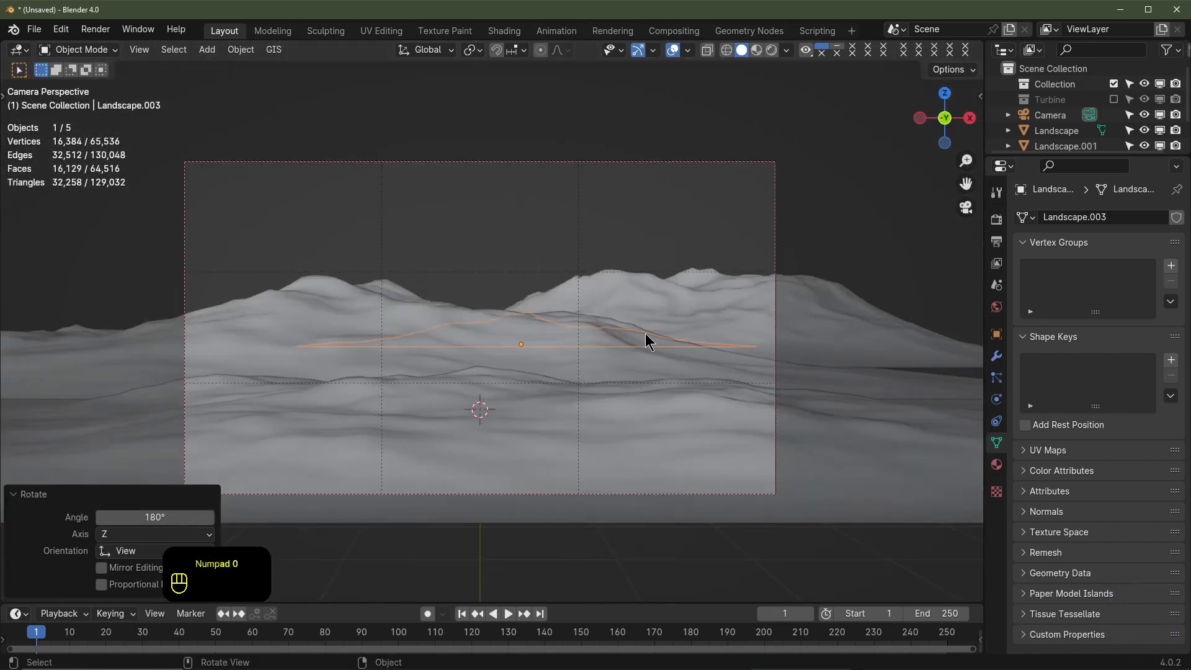
key("s")
key("z")
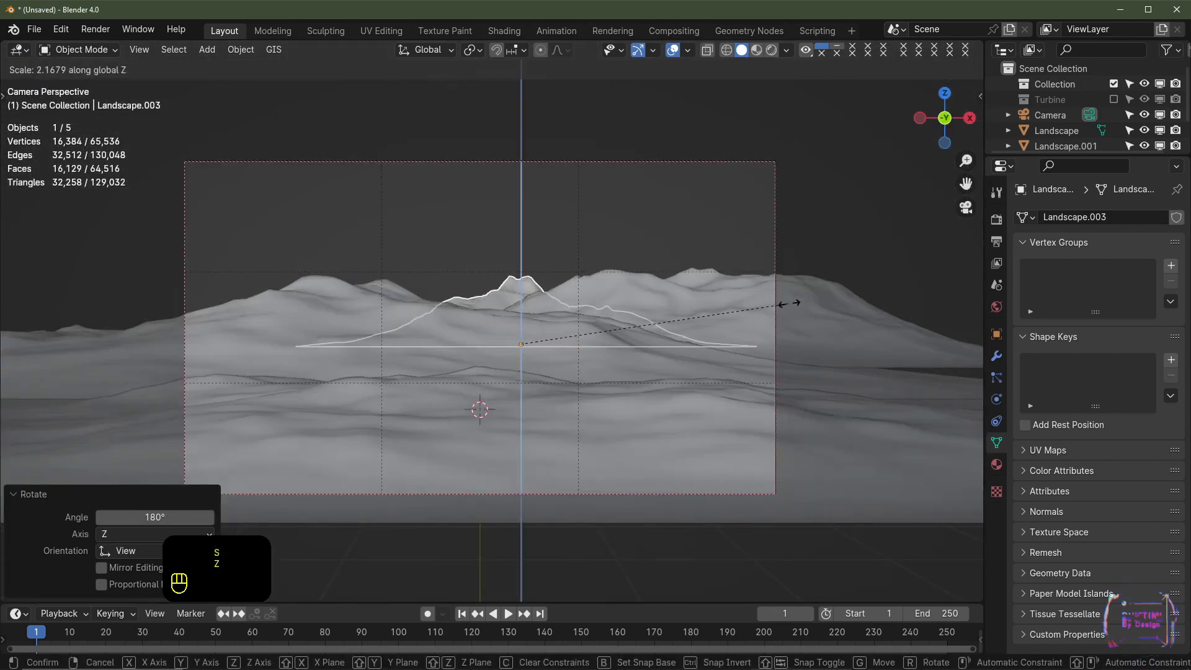
left_click(876, 302)
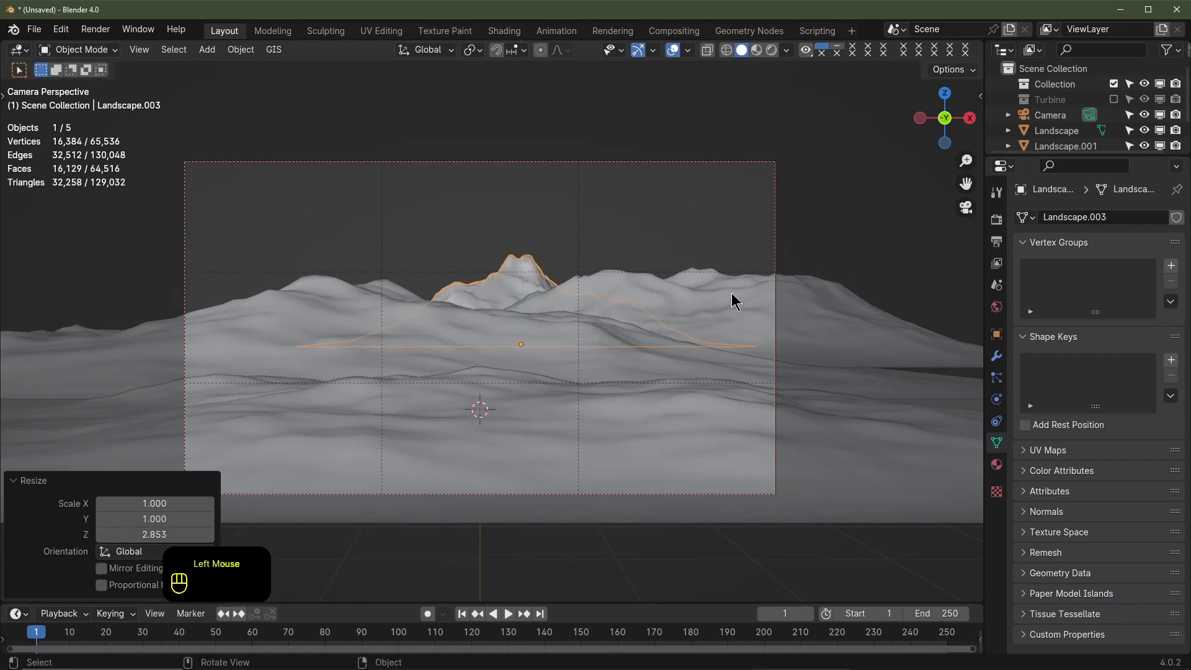
Move the farthest landscape about -3.5 m along X so its peak fills the gap between the nearer hills
key("g")
key("x")
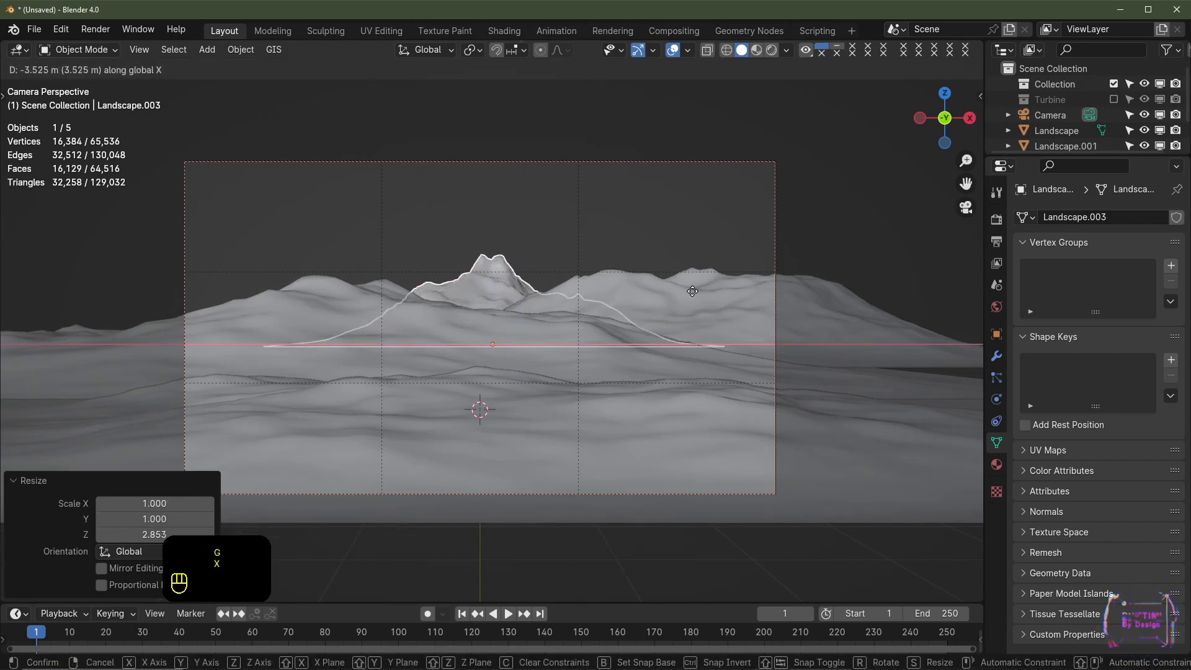
left_click(698, 296)
Enlarge the farthest landscape uniformly by about 1.24, scale its height by about 0.67, and deselect it
key("KP_0")
key("s")
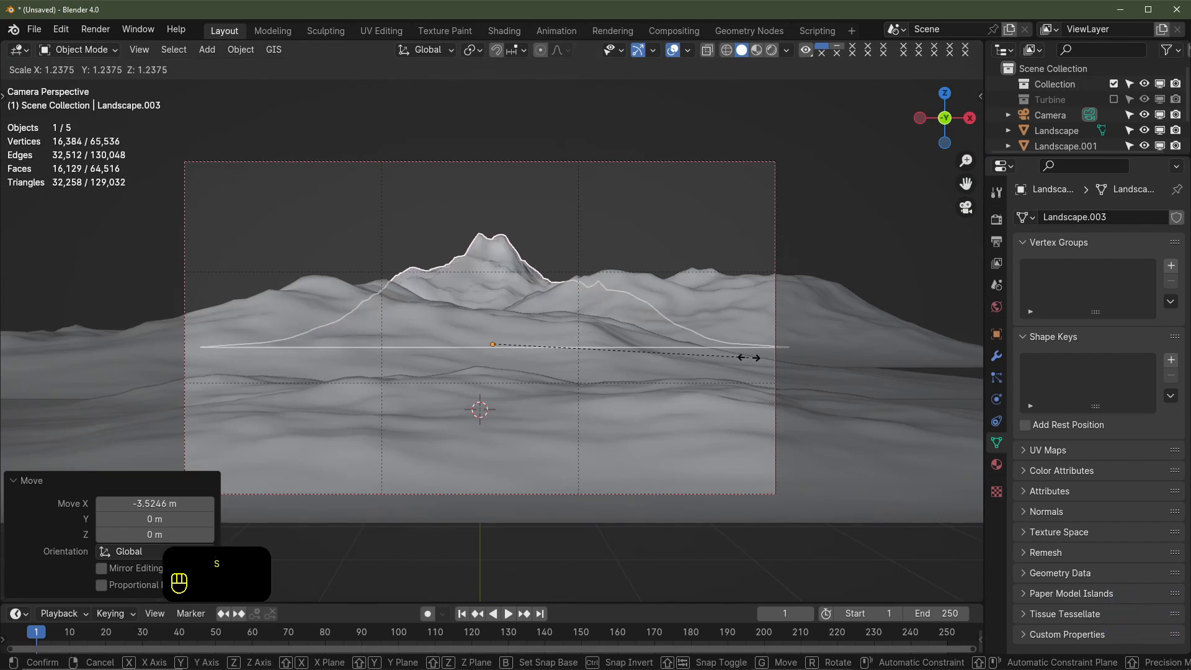
left_click(773, 347)
key("s")
key("z")
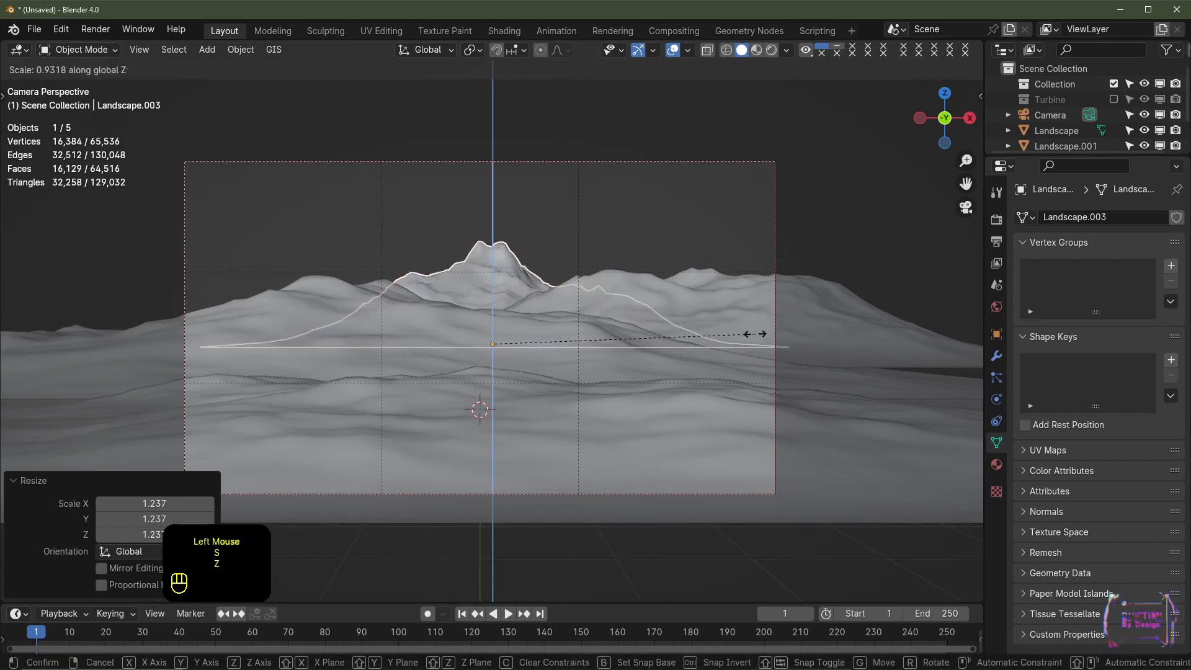
left_click(605, 326)
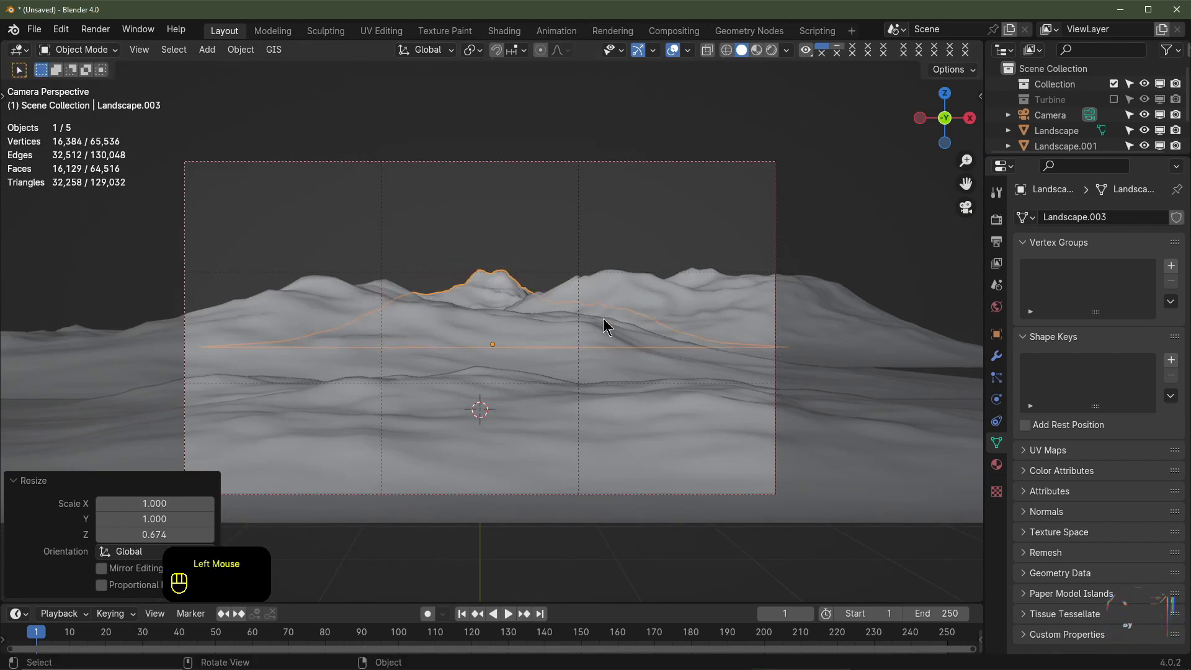
left_click(656, 212)
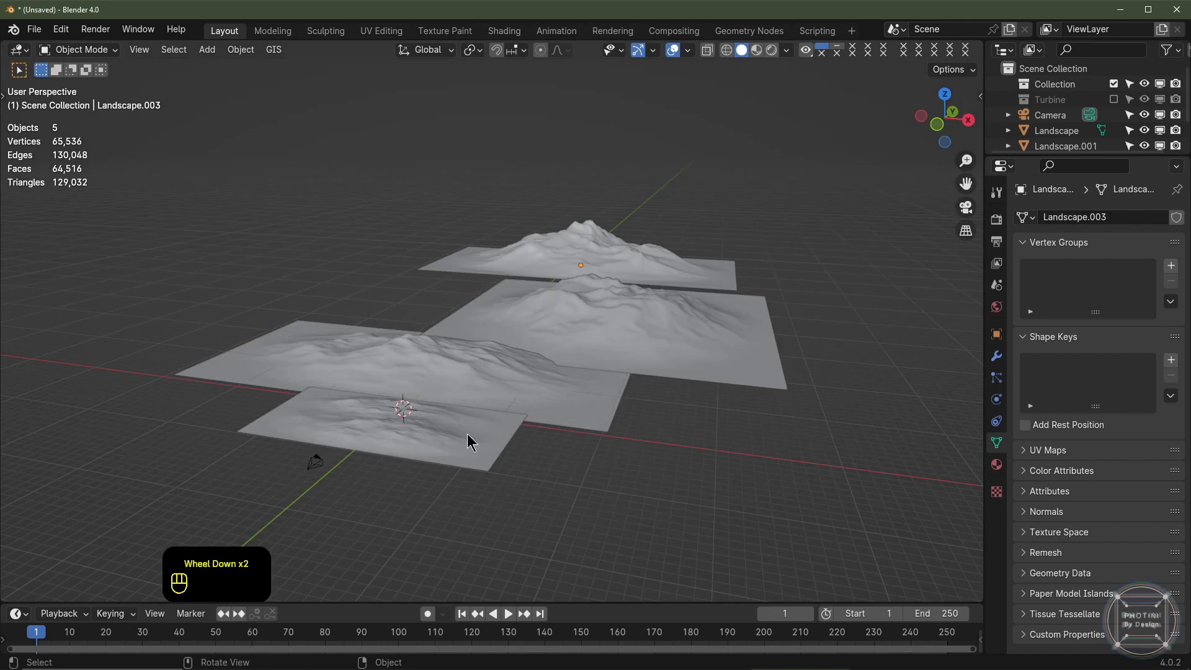
Add a Subdivision Surface modifier to the farthest landscape with its render level set to 1
middle_click_drag(510, 424, 473, 436)
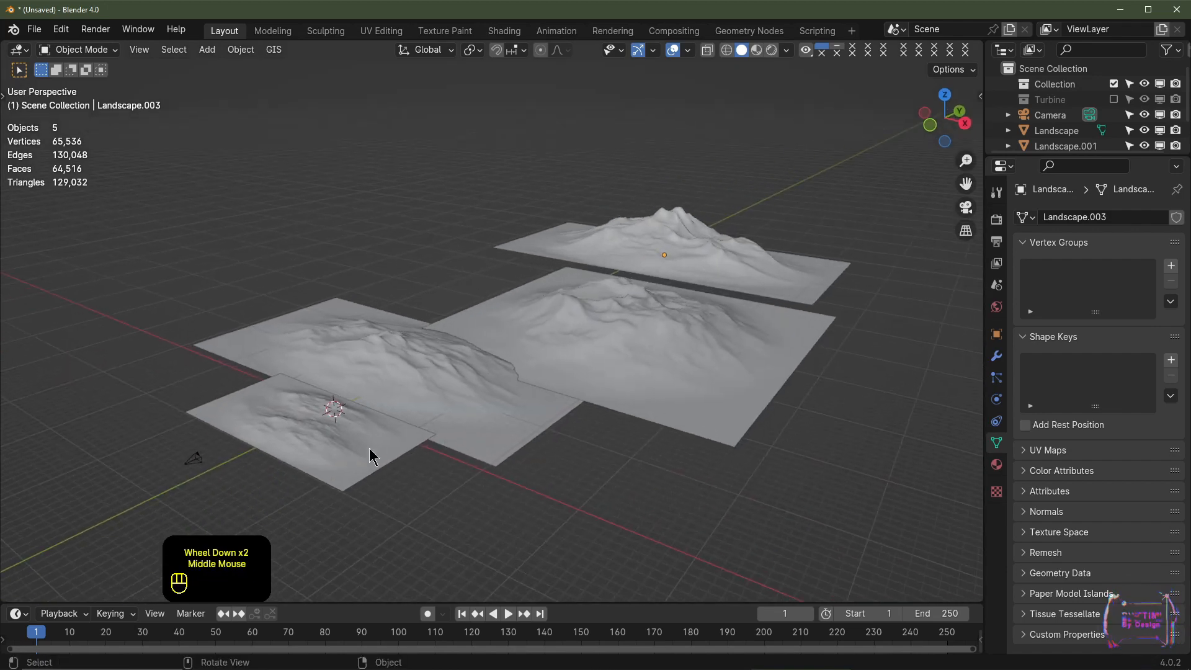
left_click(662, 234)
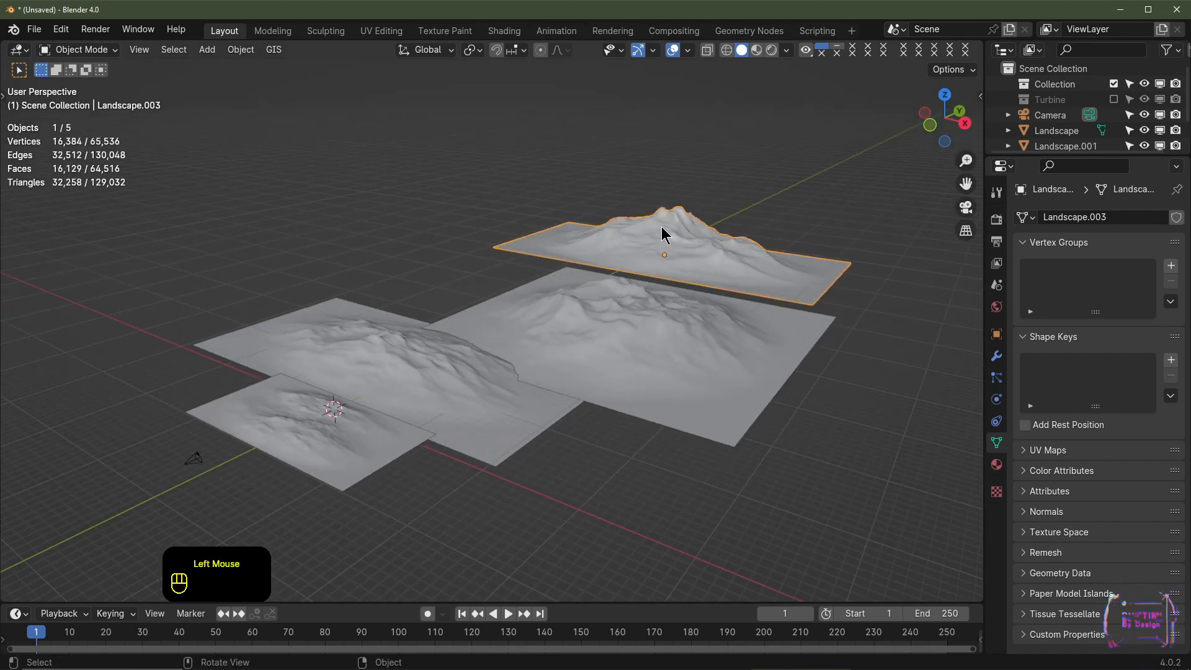
left_click(997, 357)
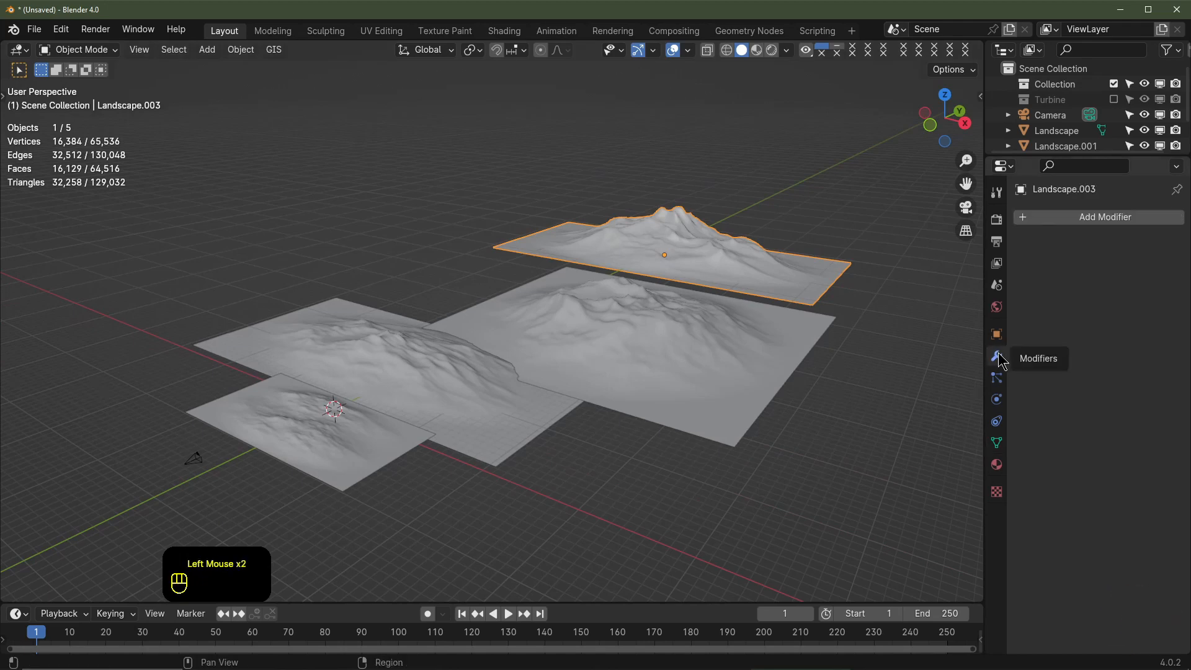
left_click(1090, 217)
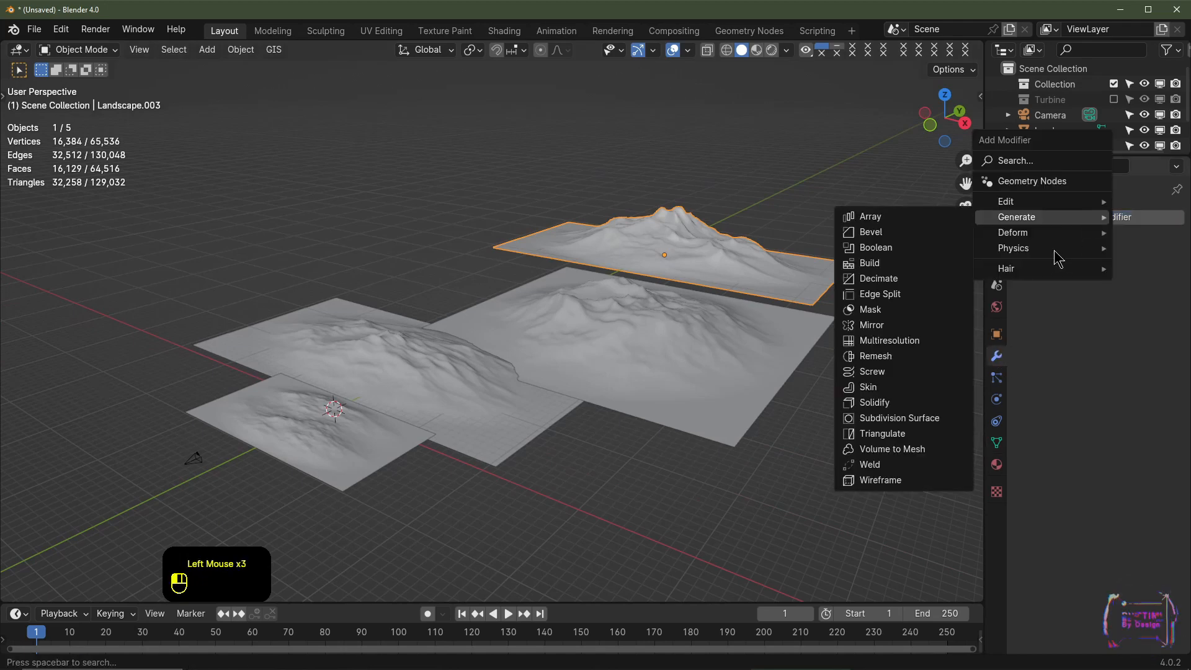
left_click(897, 418)
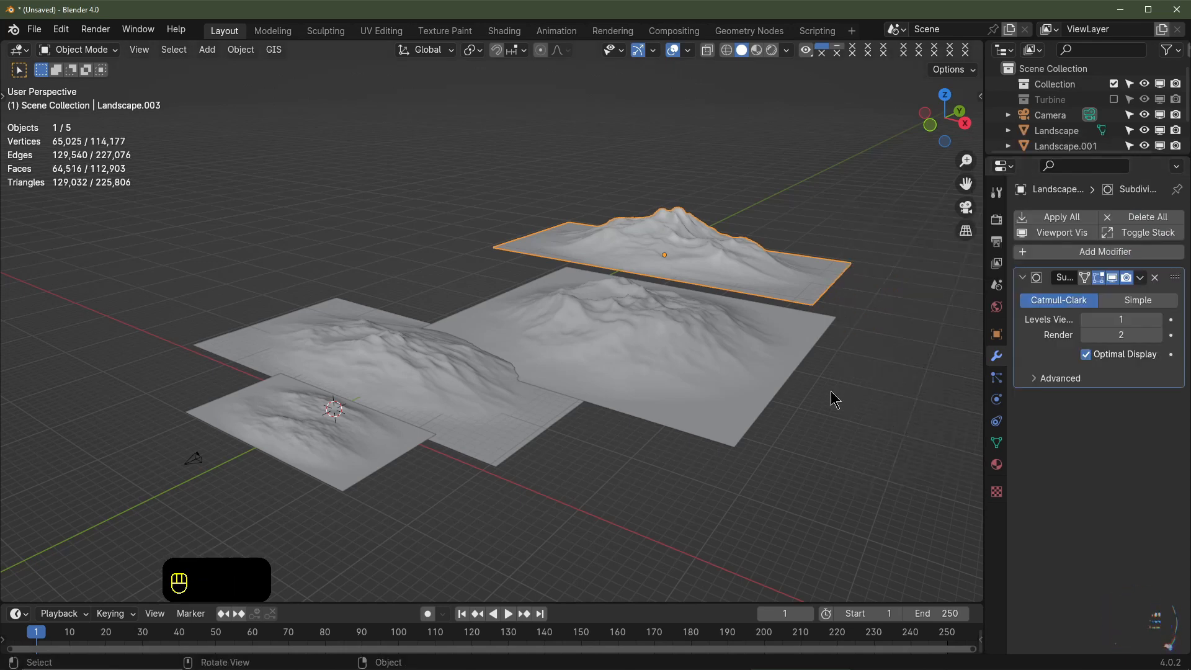
left_click(1085, 334)
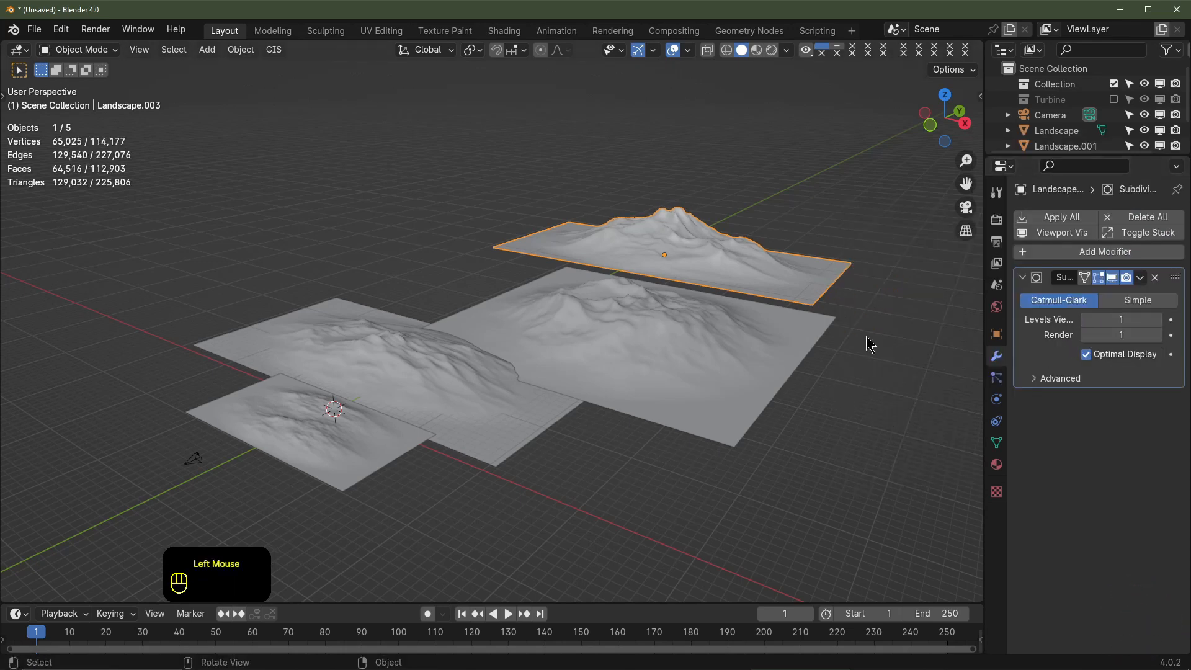
Copy the farthest landscape's modifiers to the other three landscapes
middle_click_drag(866, 340, 686, 324)
left_click(305, 460)
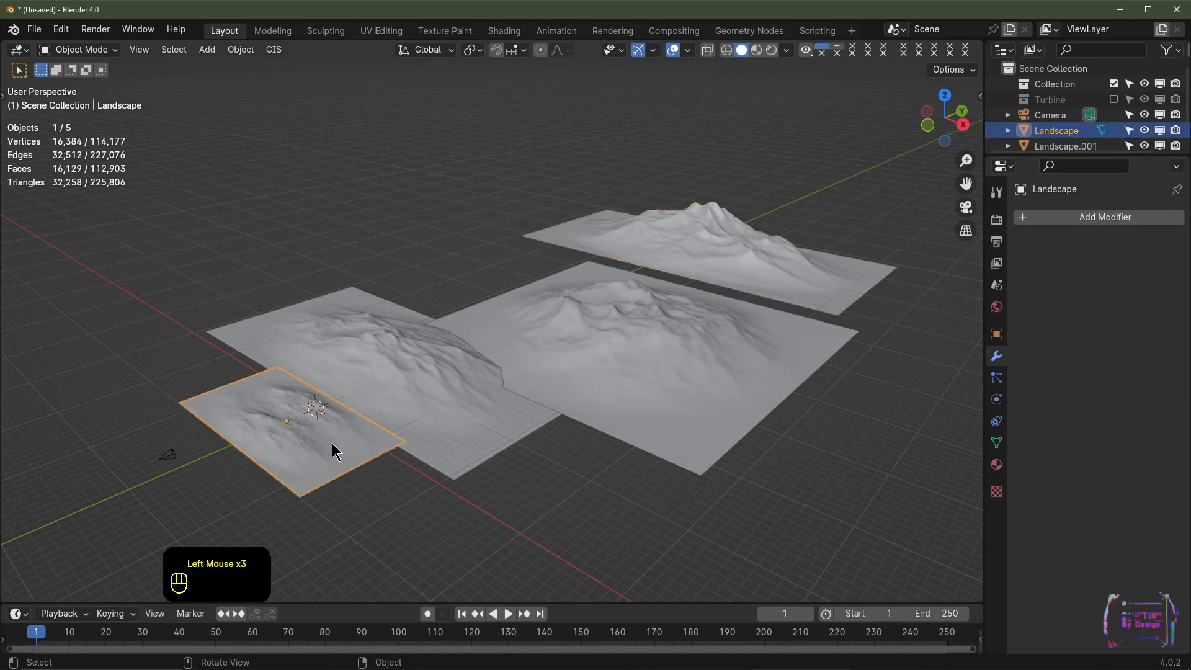
left_click(518, 387, "shift")
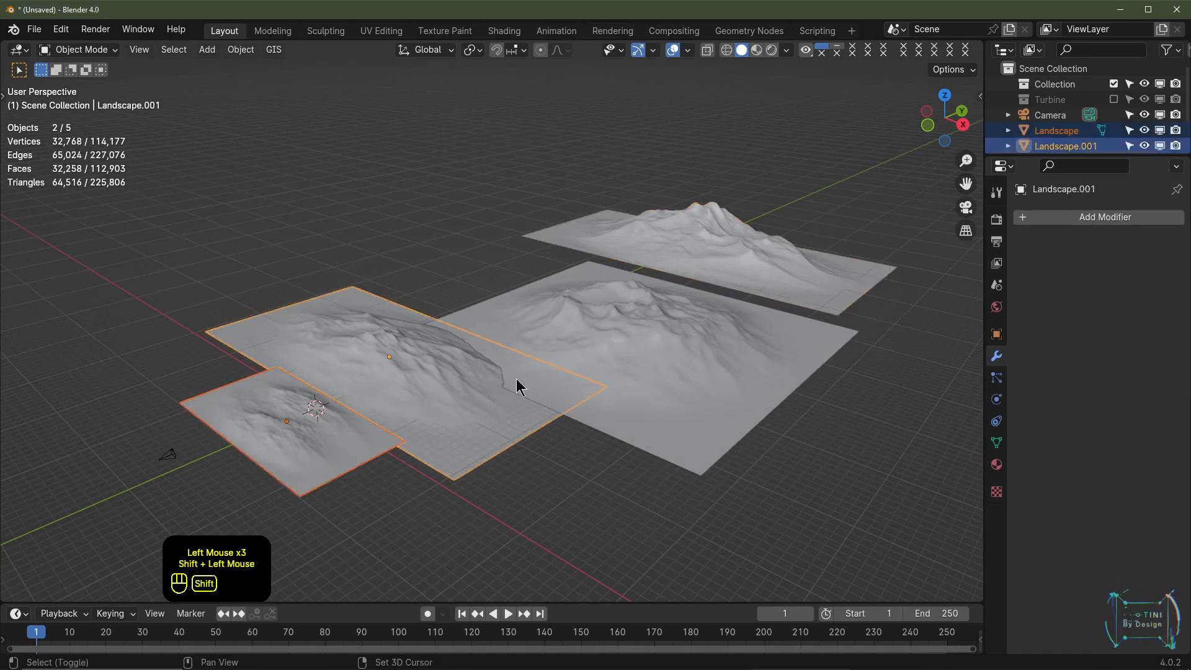
left_click(650, 345, "shift")
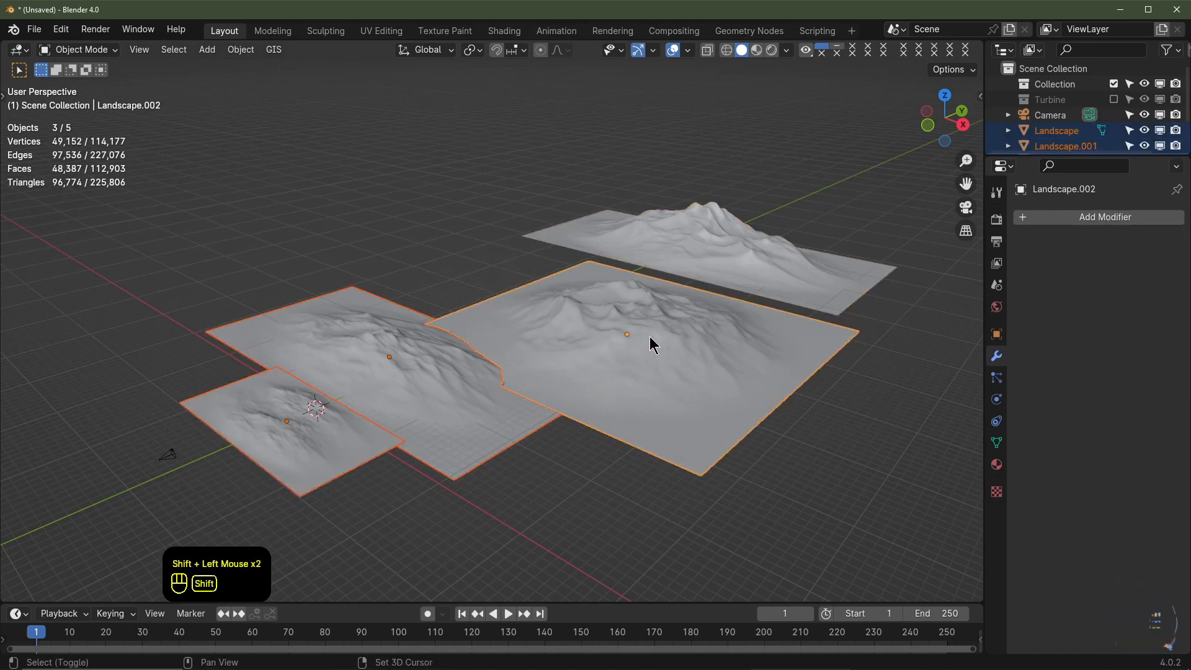
left_click(752, 253, "shift")
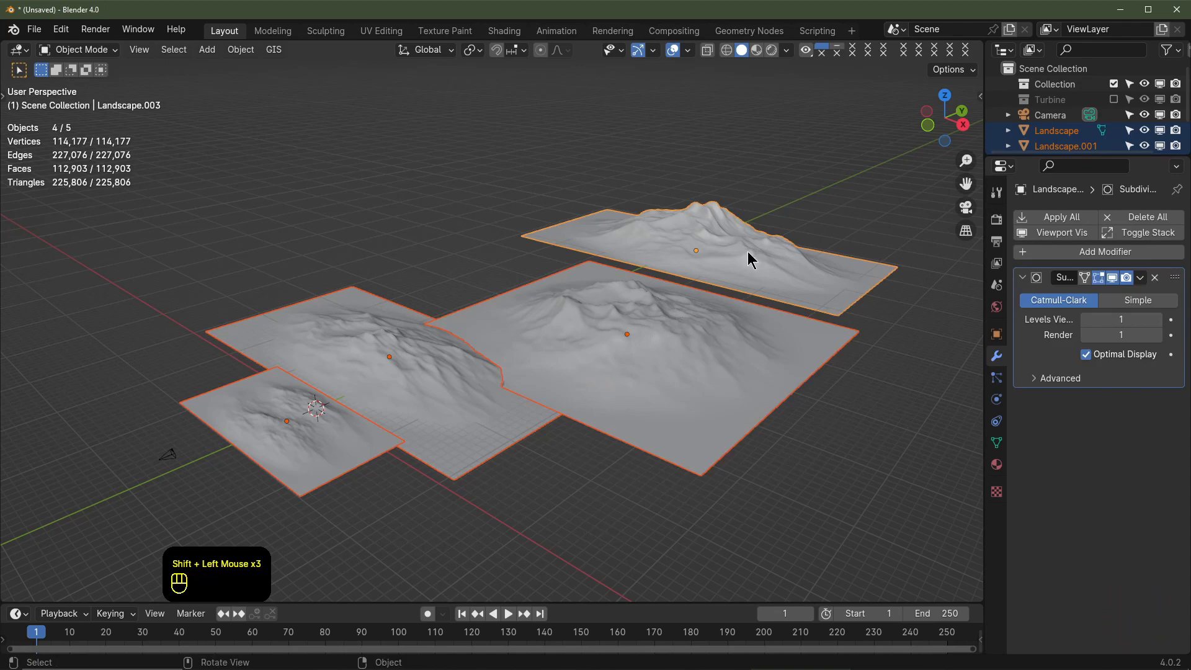
key("ctrl+l")
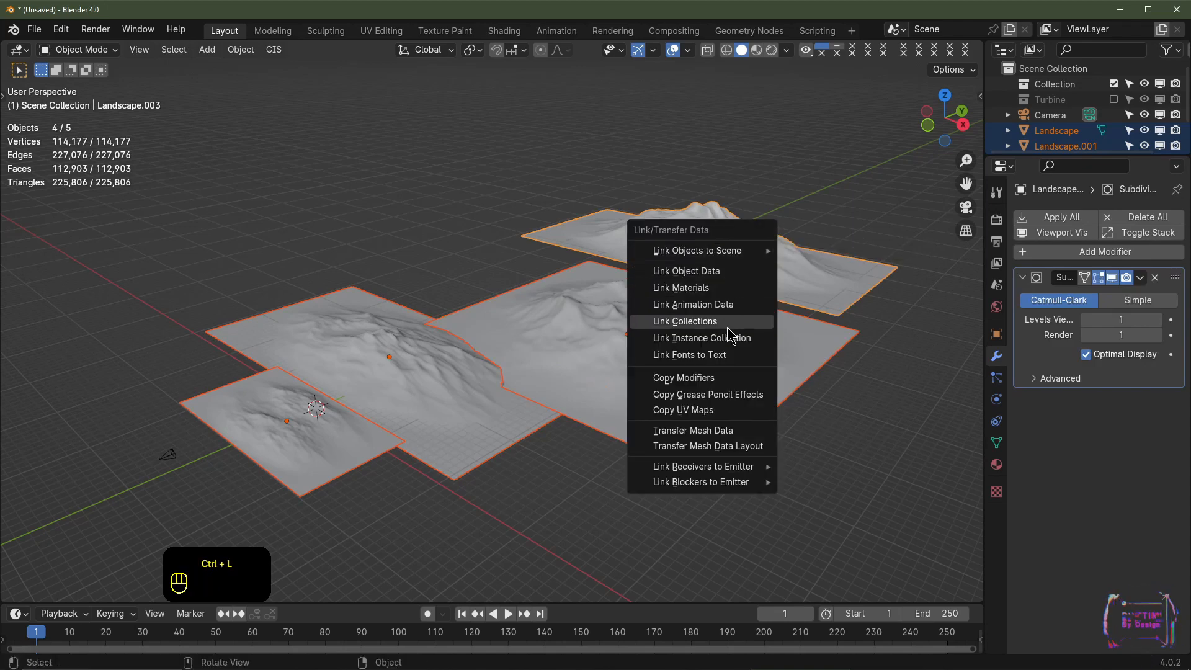
left_click(717, 378)
Check each landscape in turn for the Subdivision Surface modifier and examine the scene through the camera
left_click(651, 378)
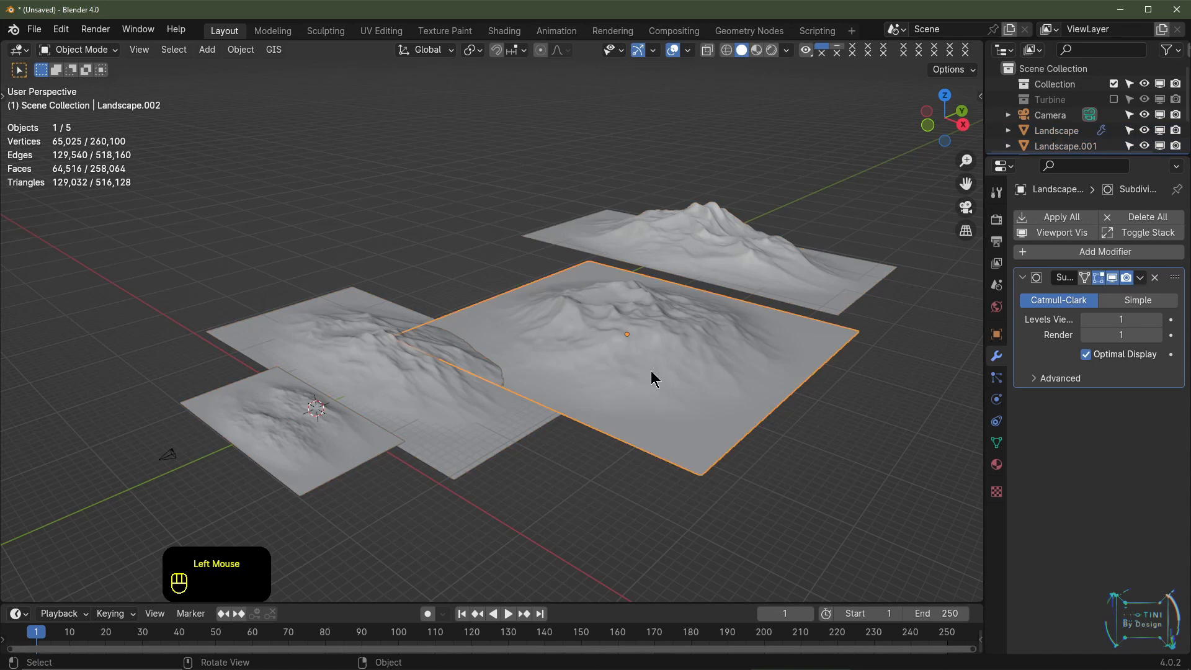
left_click(426, 394)
left_click(325, 438)
left_click(416, 389)
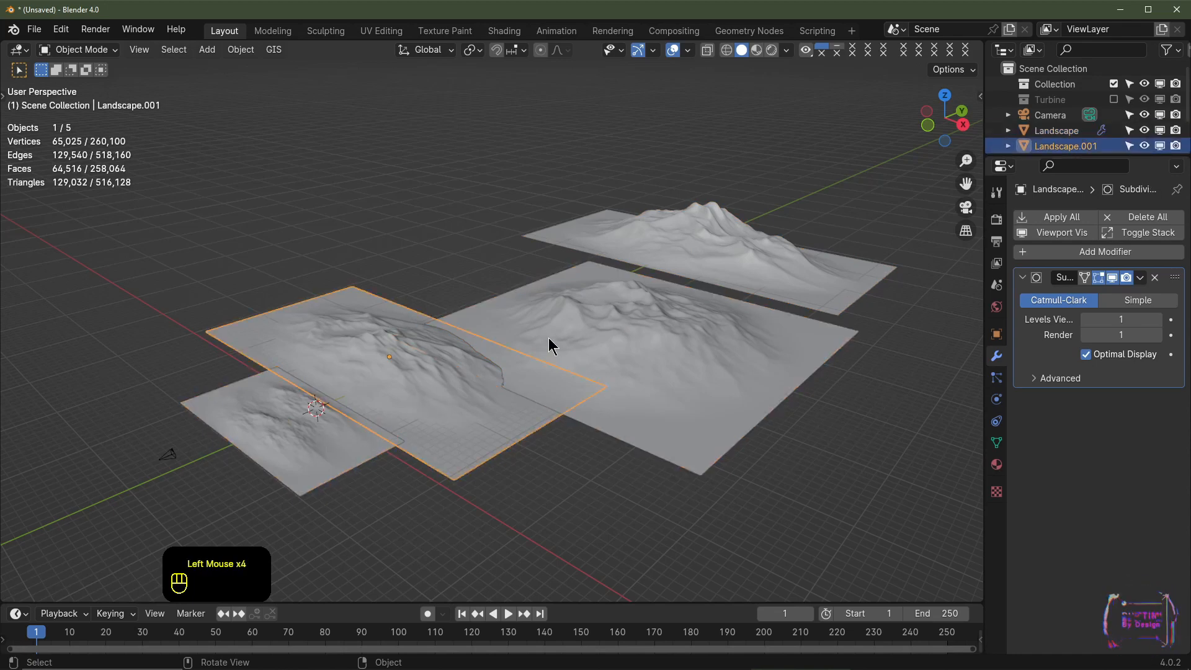
left_click(620, 291)
left_click(690, 238)
key("KP_0")
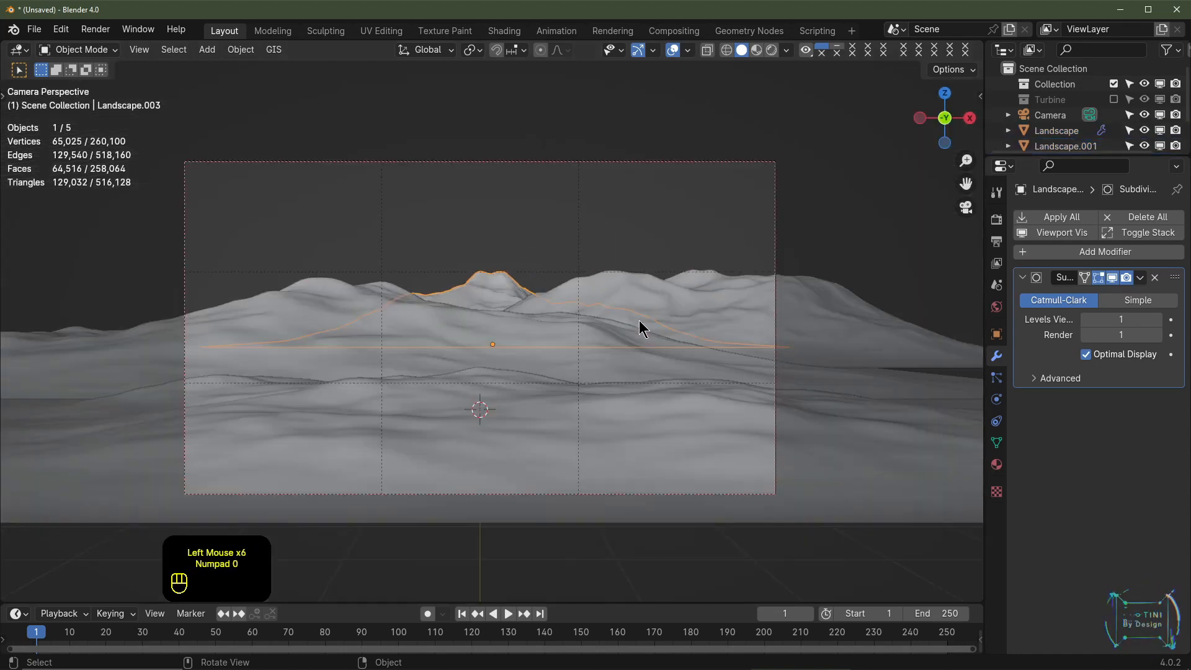
Include the Turbine collection in the view layer again
left_click(1114, 99)
scroll(620, 277, "down", 5)
middle_click_drag(633, 266, 568, 319)
scroll(568, 319, "down", 2)
scroll(315, 254, "up", 2)
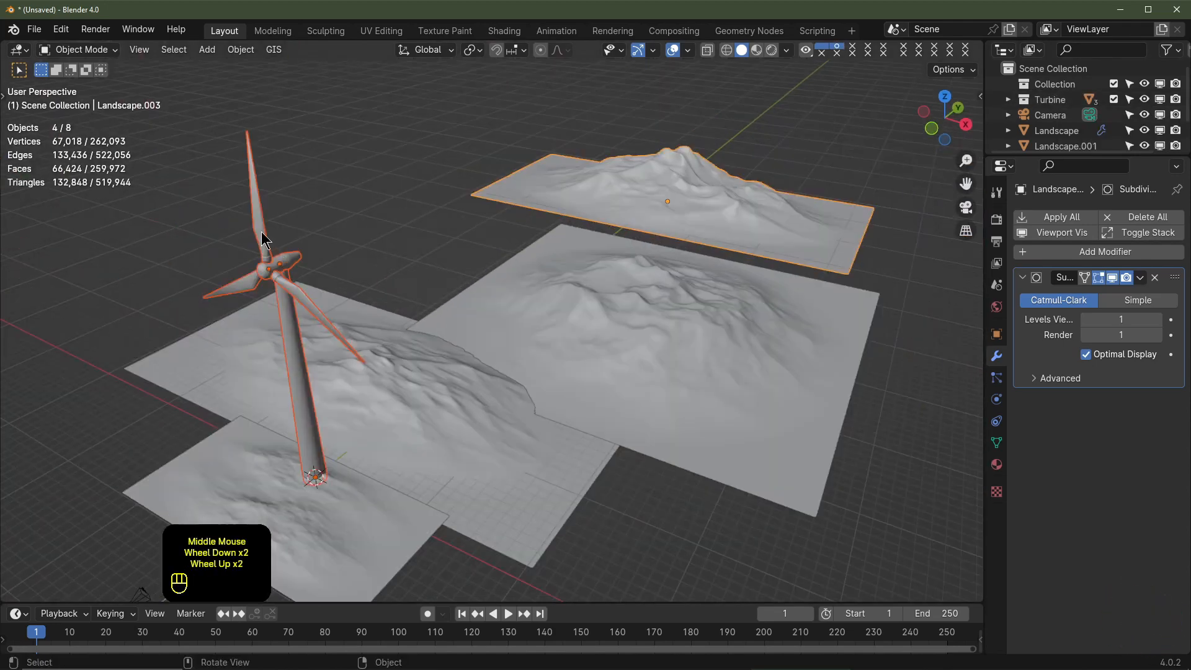
Select the turbine's blades, head and shaft, with the shaft as active object, and set the transform pivot point to Active Element
left_click(261, 233)
left_click(288, 259, "shift")
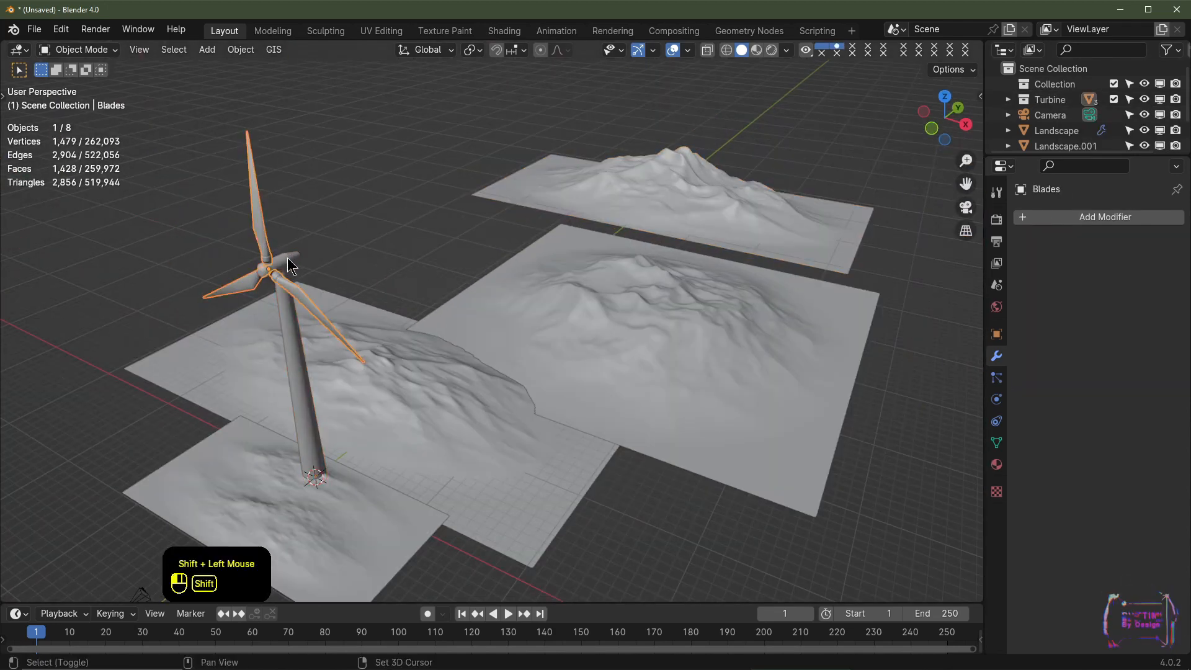
scroll(292, 270, "up", 2)
left_click(137, 365, "shift")
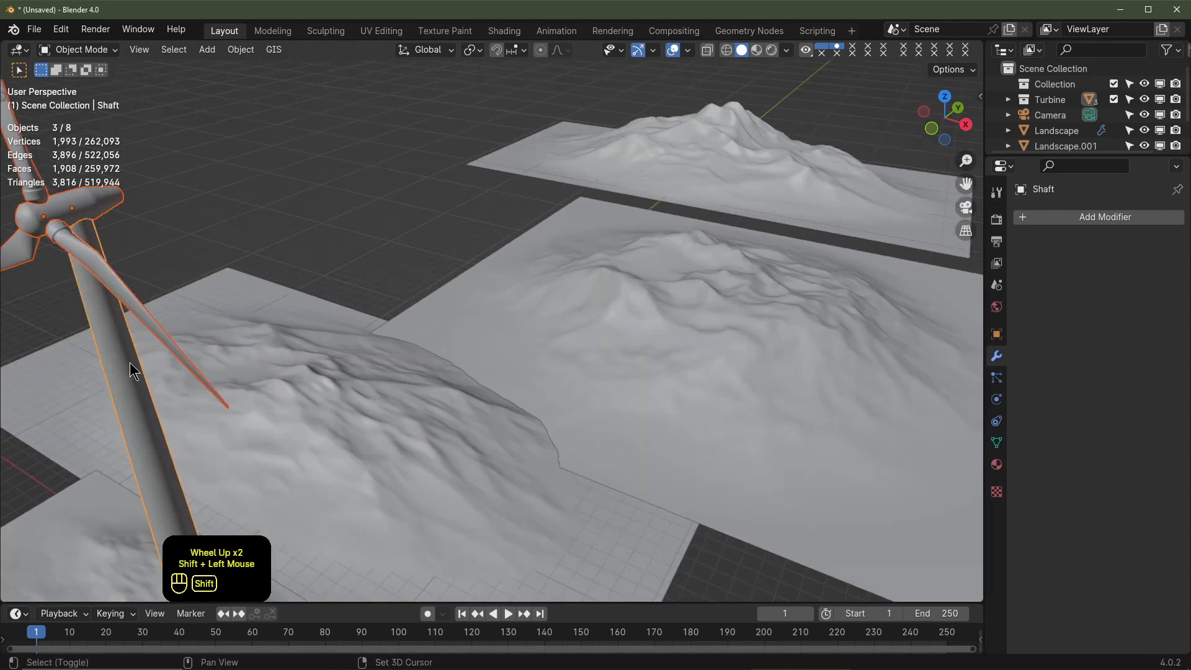
scroll(136, 364, "down", 2)
middle_click_drag(136, 365, 281, 364, "shift")
scroll(475, 322, "up", 2)
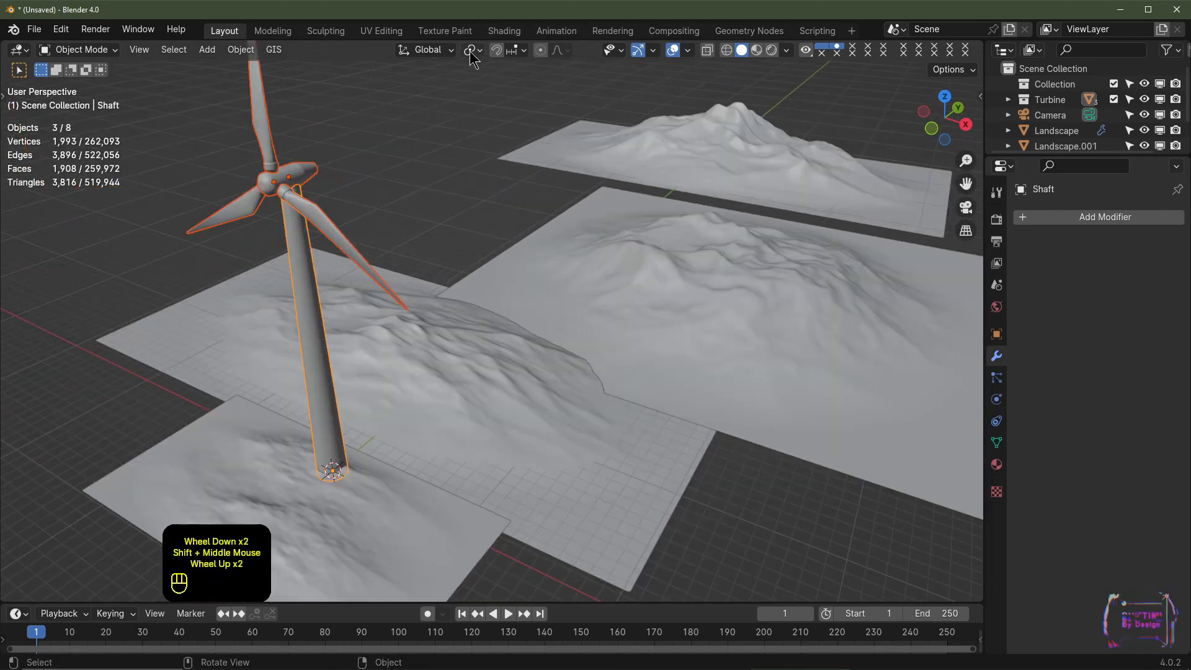
left_click(471, 54)
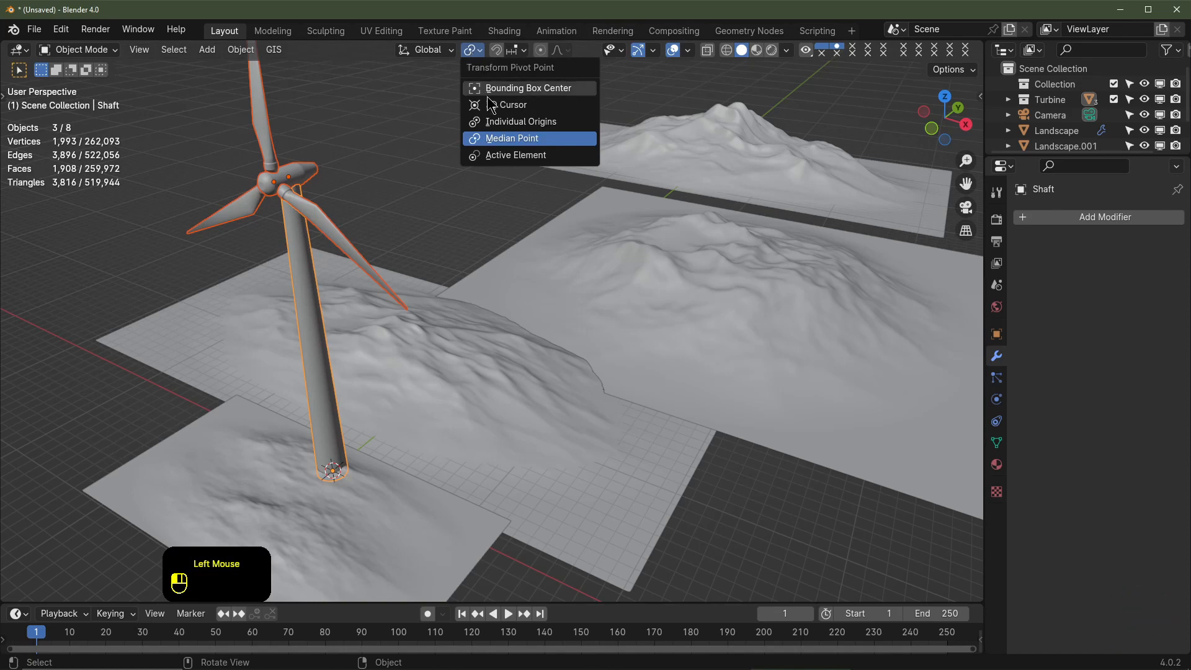
left_click(511, 155)
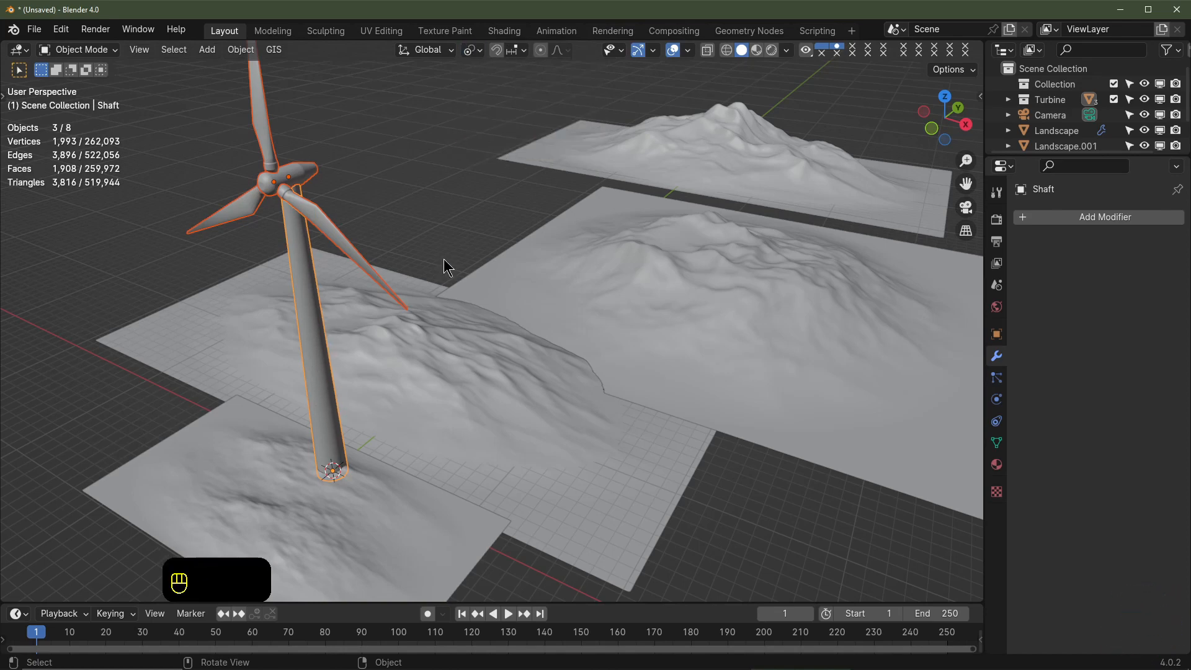
Scale the whole turbine uniformly by 0.2 about the shaft's base, using snapped increments
key("s")
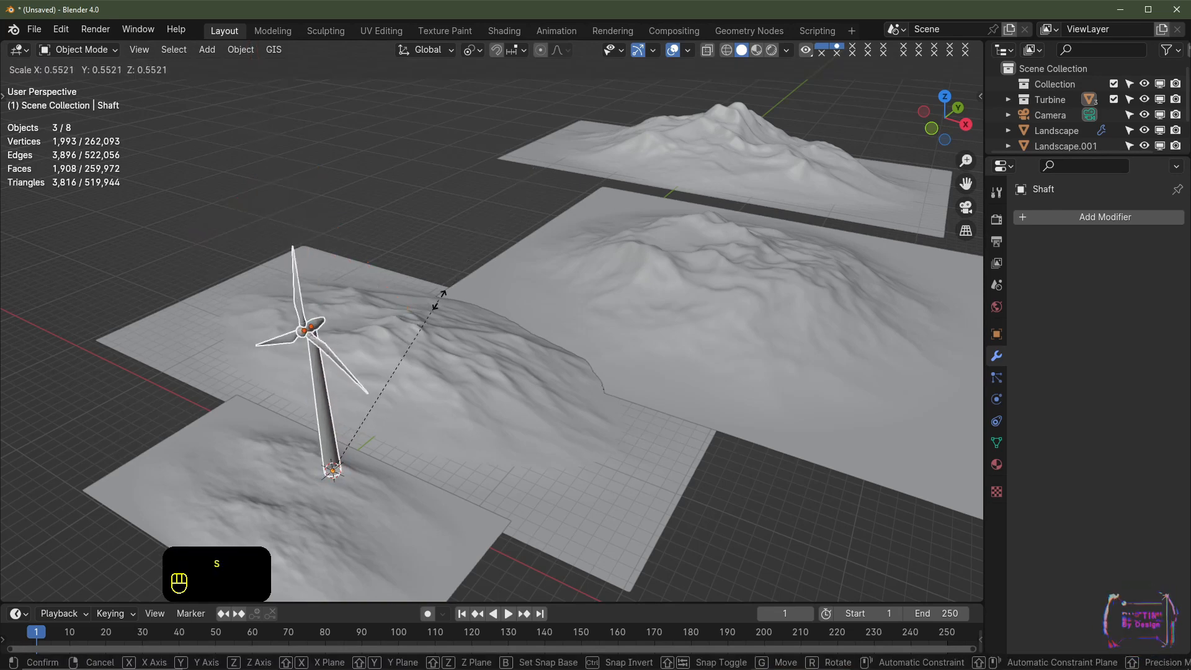
middle_click_drag(543, 217, 448, 311)
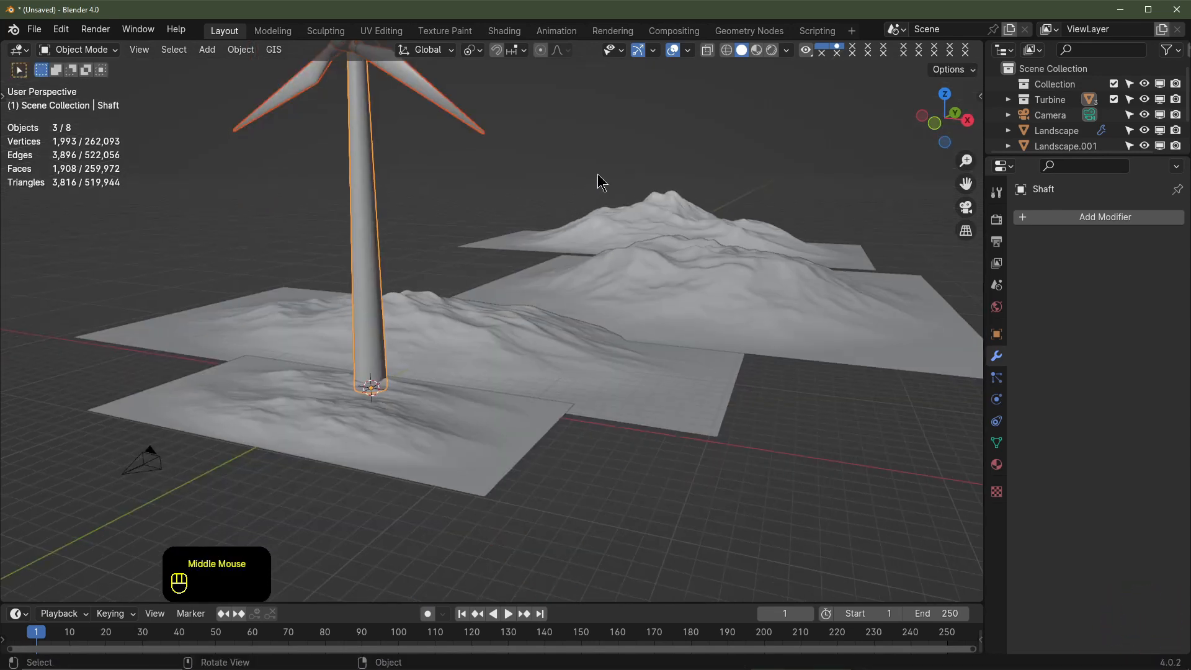
key("ctrl")
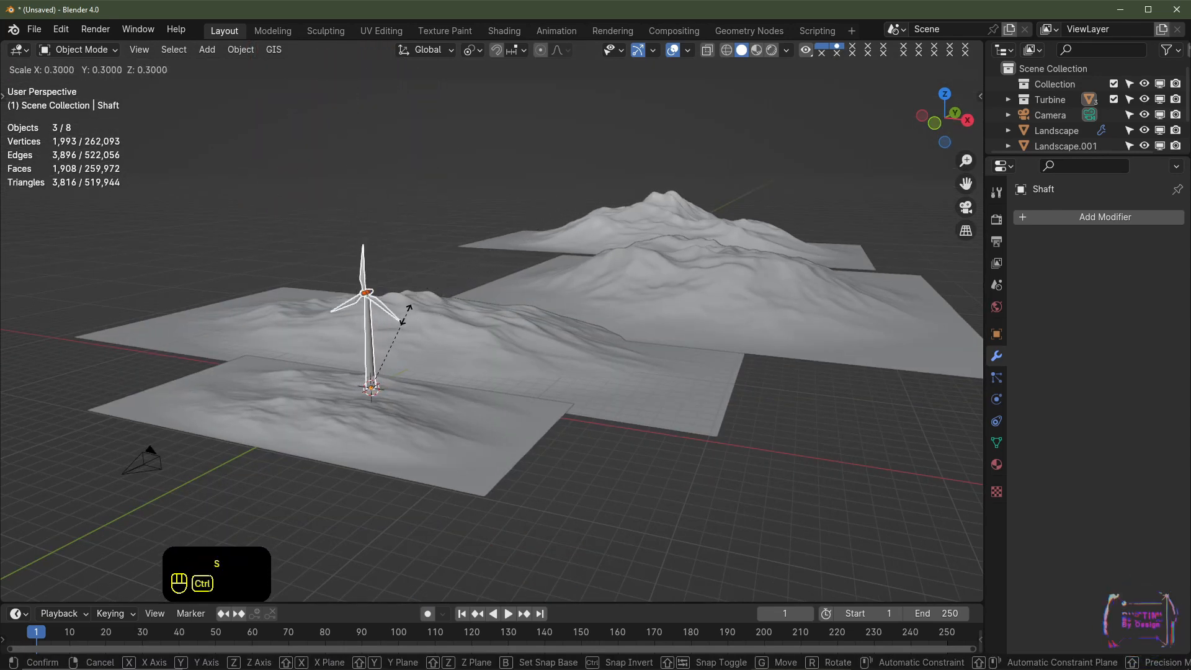
left_click(392, 346)
Move the turbine -12 m in X and 13 m in Y onto the second landscape, snapping to increments
middle_click_drag(393, 348, 332, 391)
key("KP_7")
middle_click_drag(601, 569, 570, 469, "shift")
key("g")
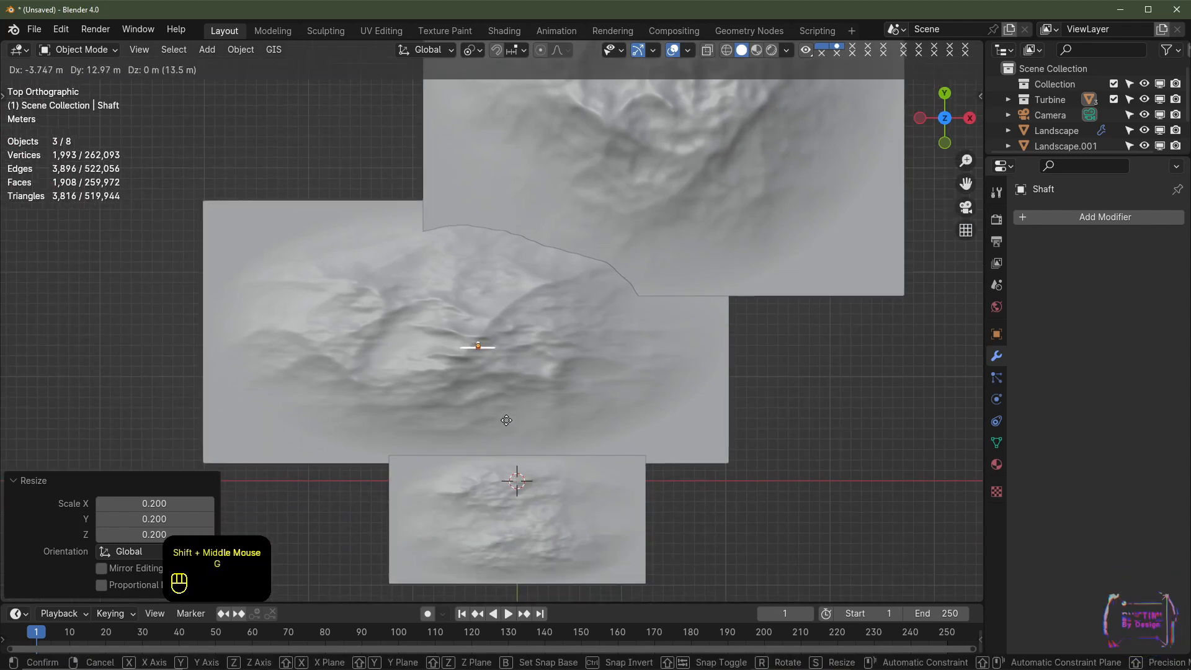
left_click(426, 417, "ctrl")
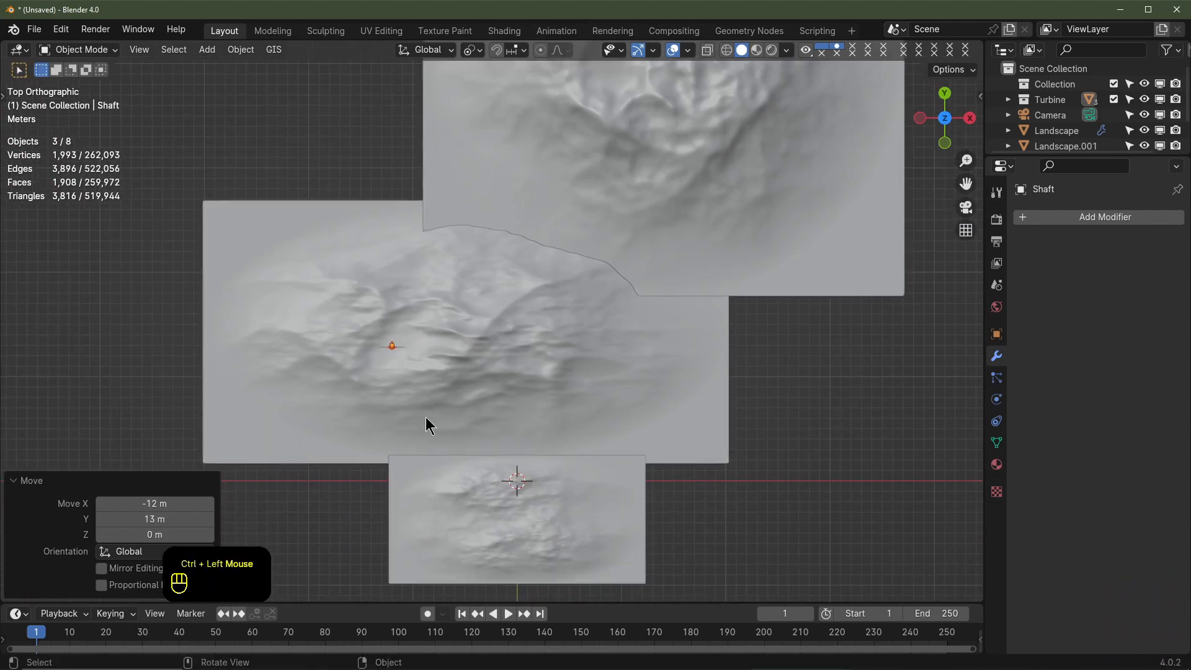
Move the turbine 10 m along X on the second landscape in snapped increments and check it through the camera
key("KP_0")
scroll(340, 364, "up", 2)
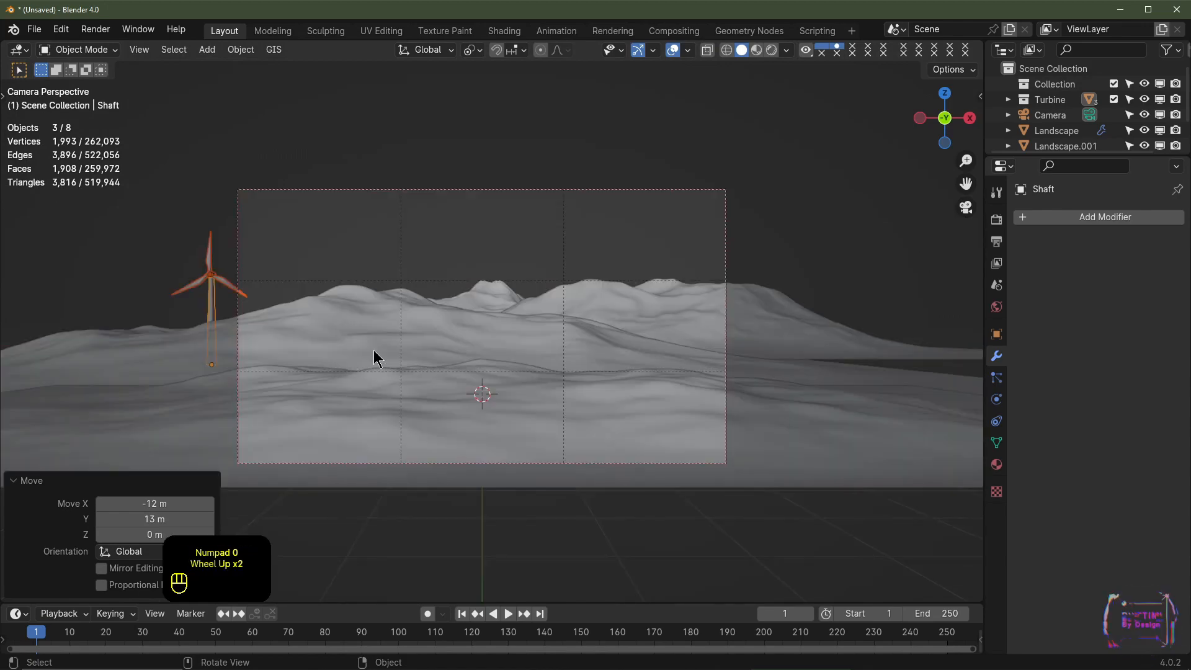
key("KP_7")
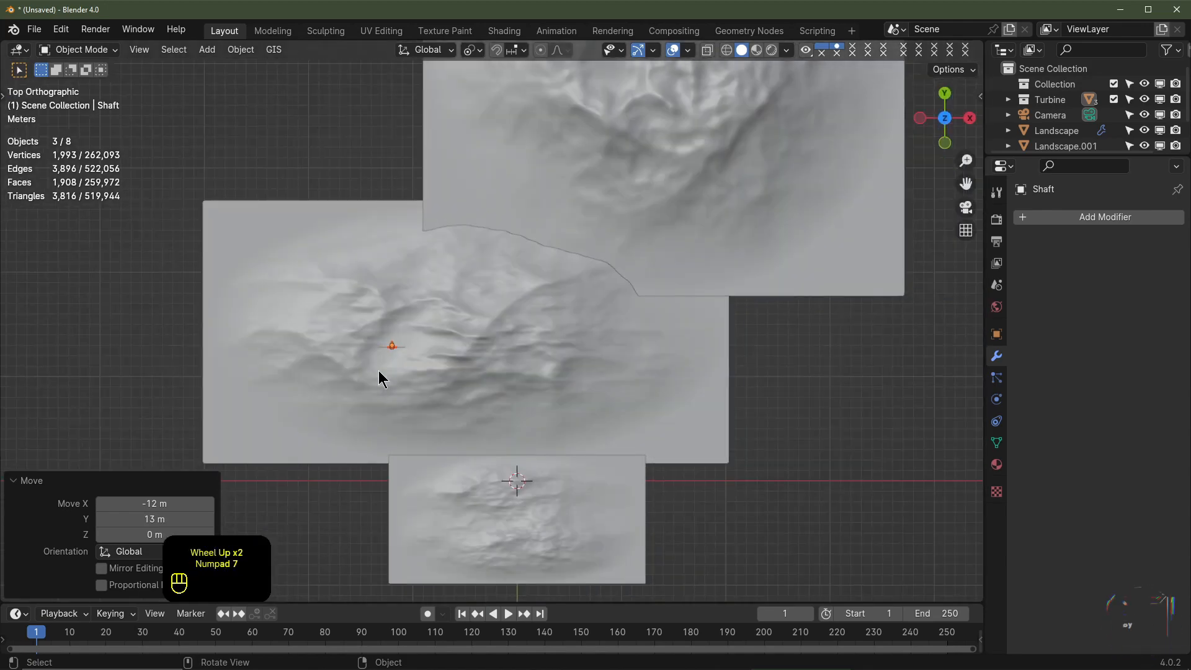
key("g")
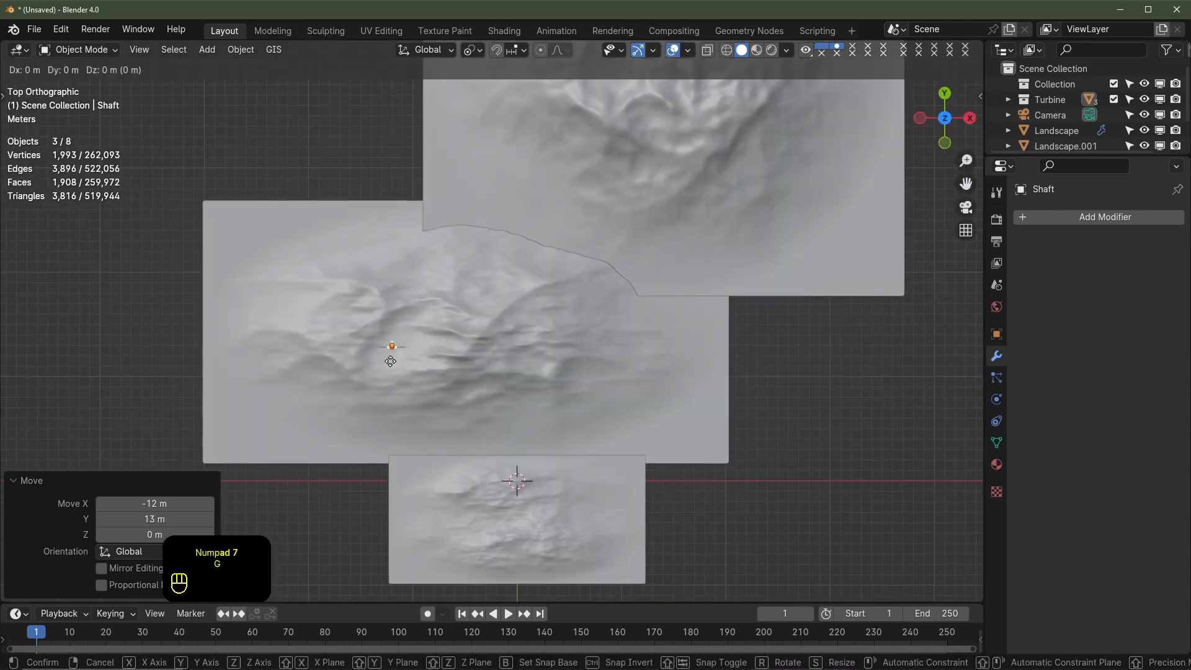
key("x")
left_click(498, 359, "ctrl")
key("KP_0")
scroll(513, 375, "up", 1)
Raise the turbine 2.5 m along Z so its shaft base meets the second landscape's surface
key("KP_3")
scroll(513, 372, "up", 5)
middle_click_drag(513, 372, 504, 469, "shift")
key("g")
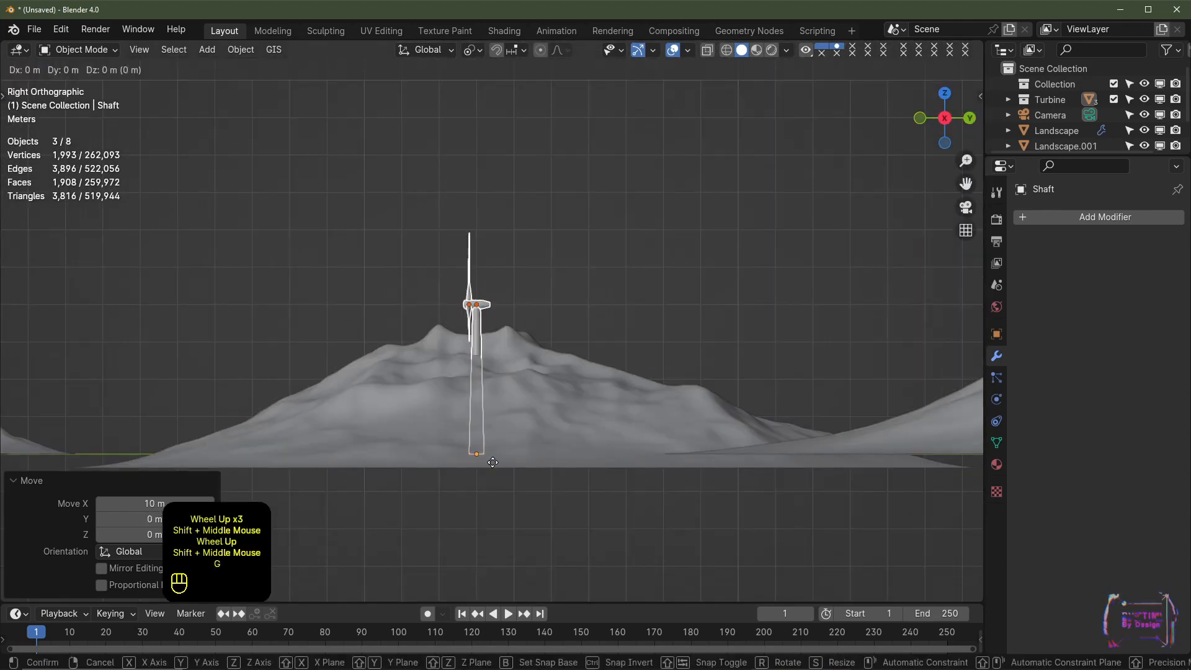
key("z")
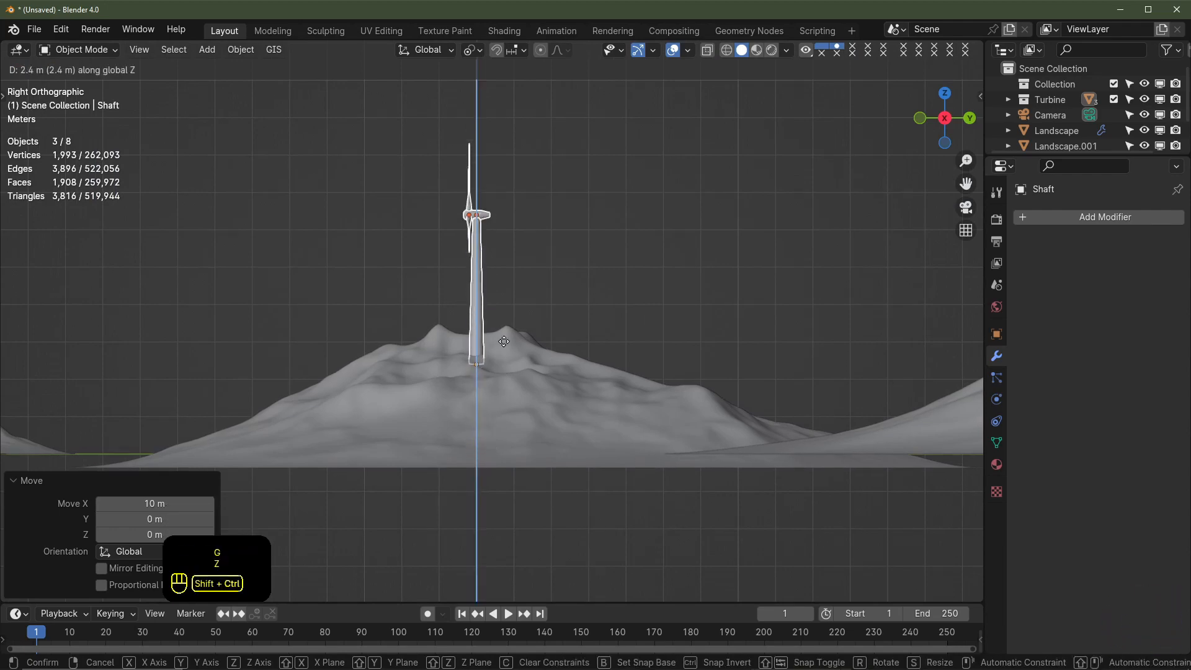
left_click(504, 328, "ctrl+shift")
Scale the whole turbine uniformly by 0.6 about the shaft's base while viewing it through the camera
key("KP_1")
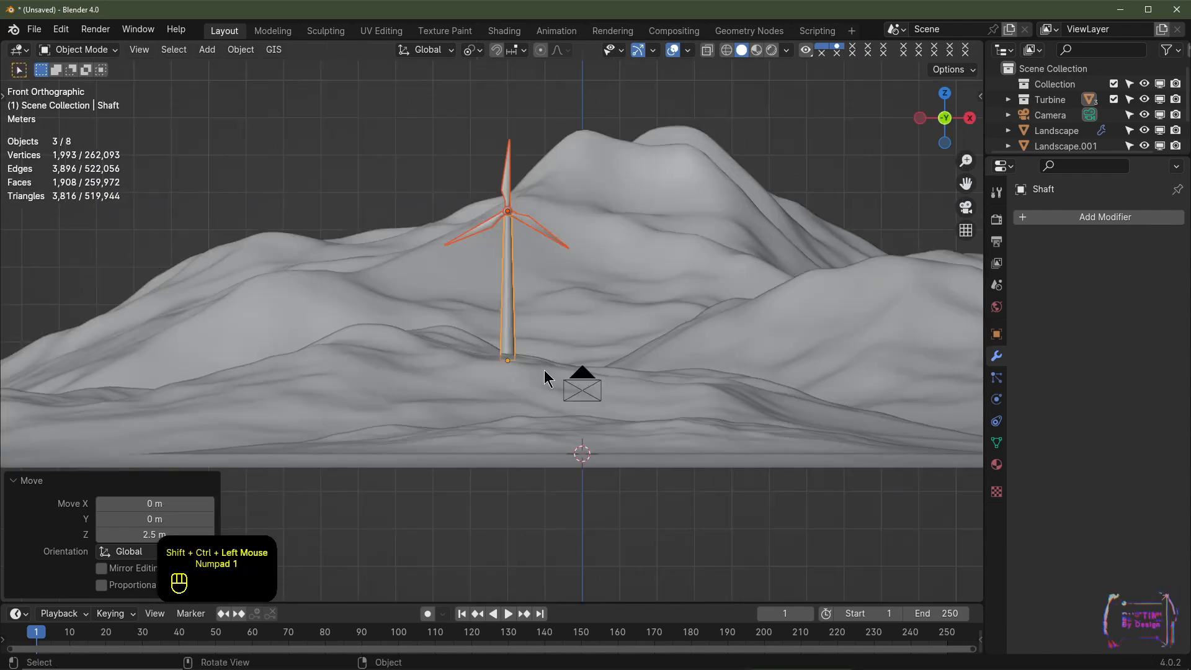
scroll(549, 371, "up", 1)
key("KP_0")
scroll(491, 336, "up", 2)
scroll(491, 336, "down", 2)
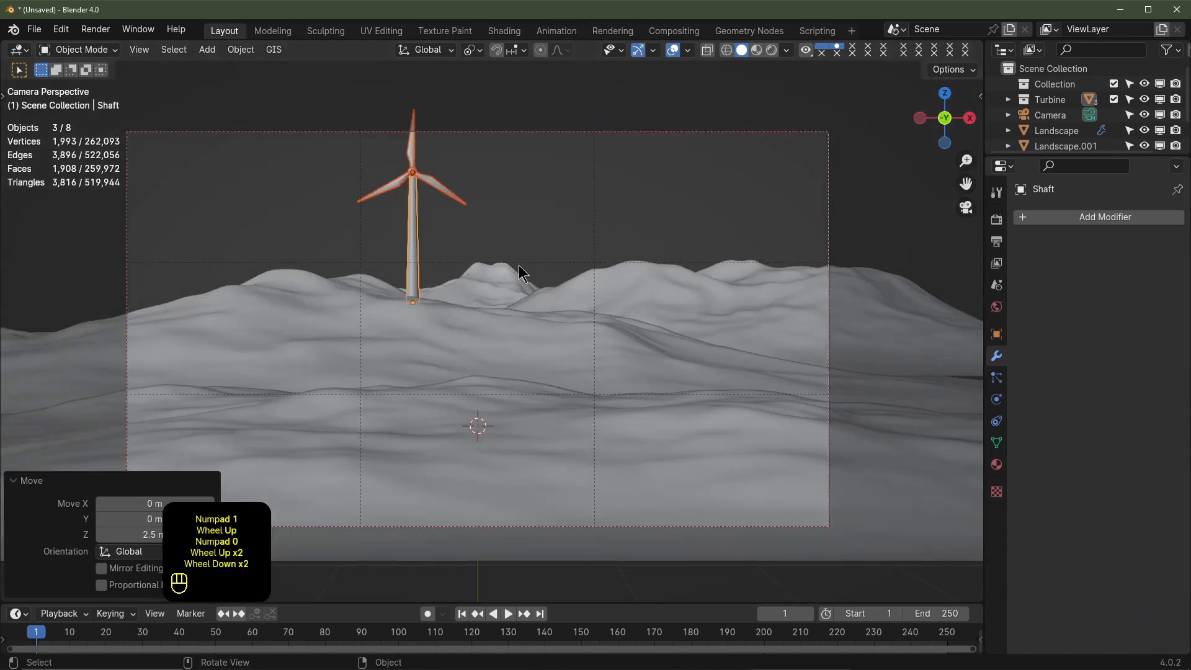
middle_click_drag(518, 265, 540, 293, "shift")
key("s")
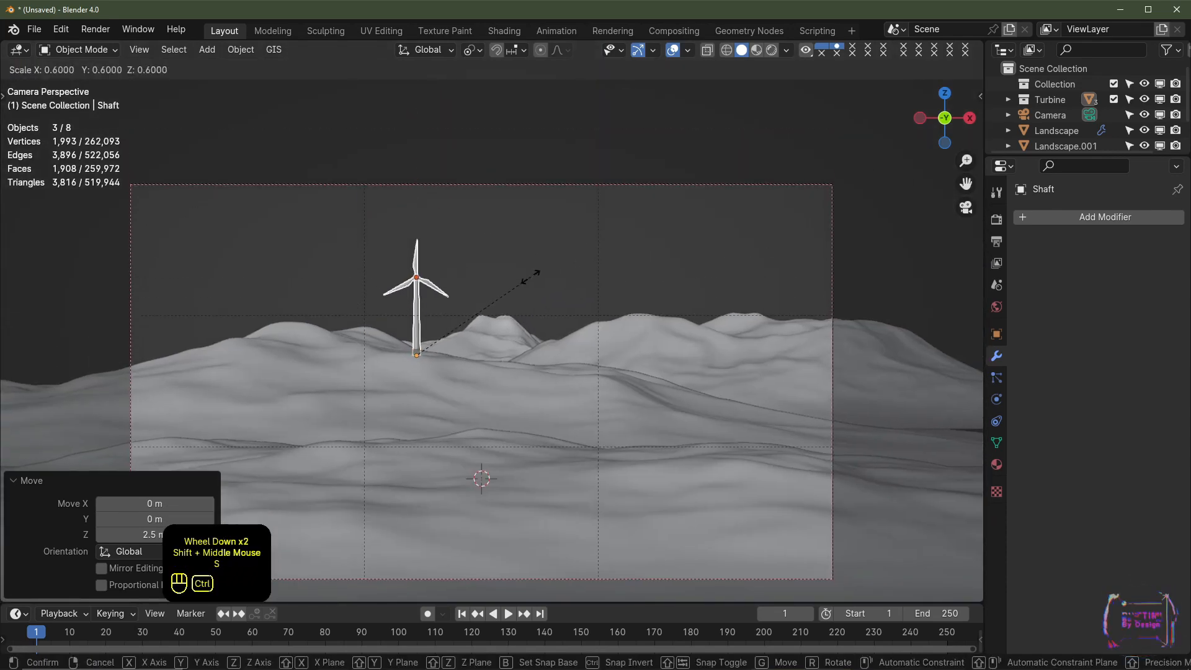
left_click(530, 277, "ctrl")
Move the turbine -1.6 m along X and raise it 0.4 m along Z onto the hill
scroll(532, 279, "up", 2)
middle_click_drag(532, 279, 541, 341, "shift")
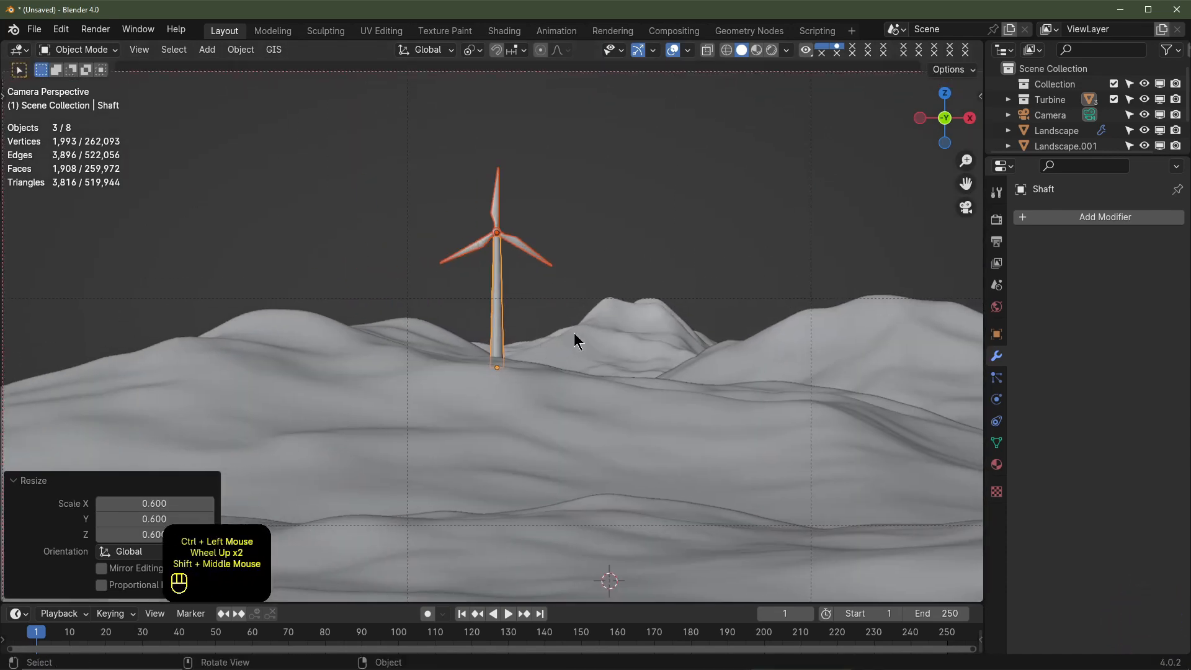
key("g")
key("x")
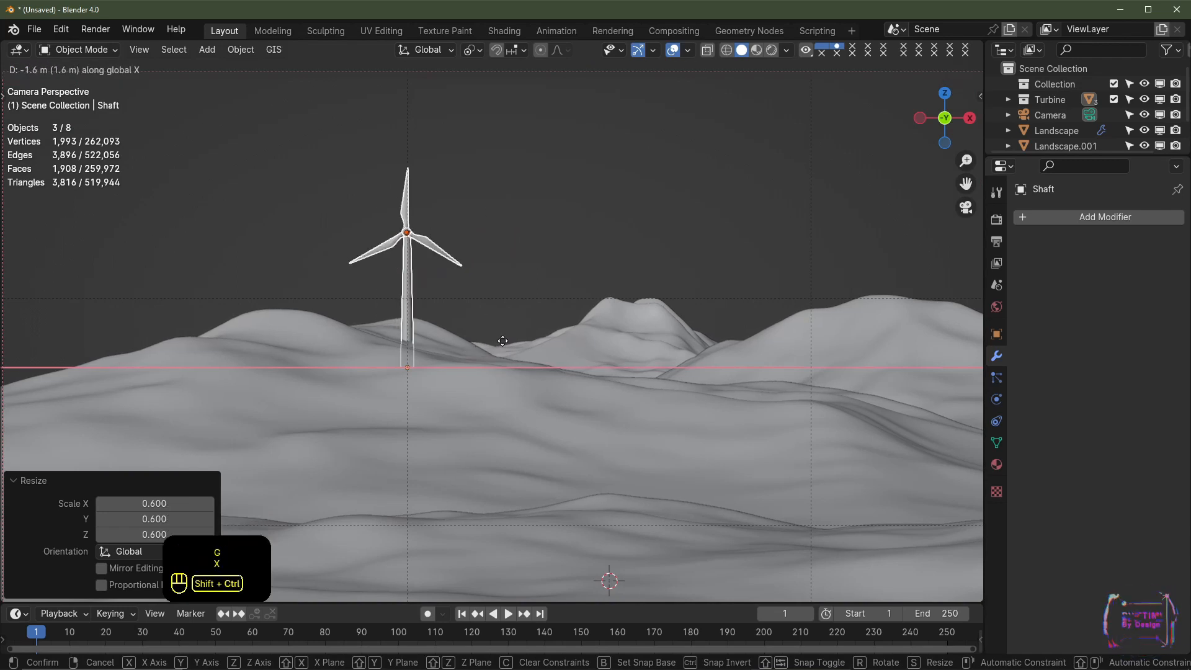
left_click(499, 343, "ctrl+shift")
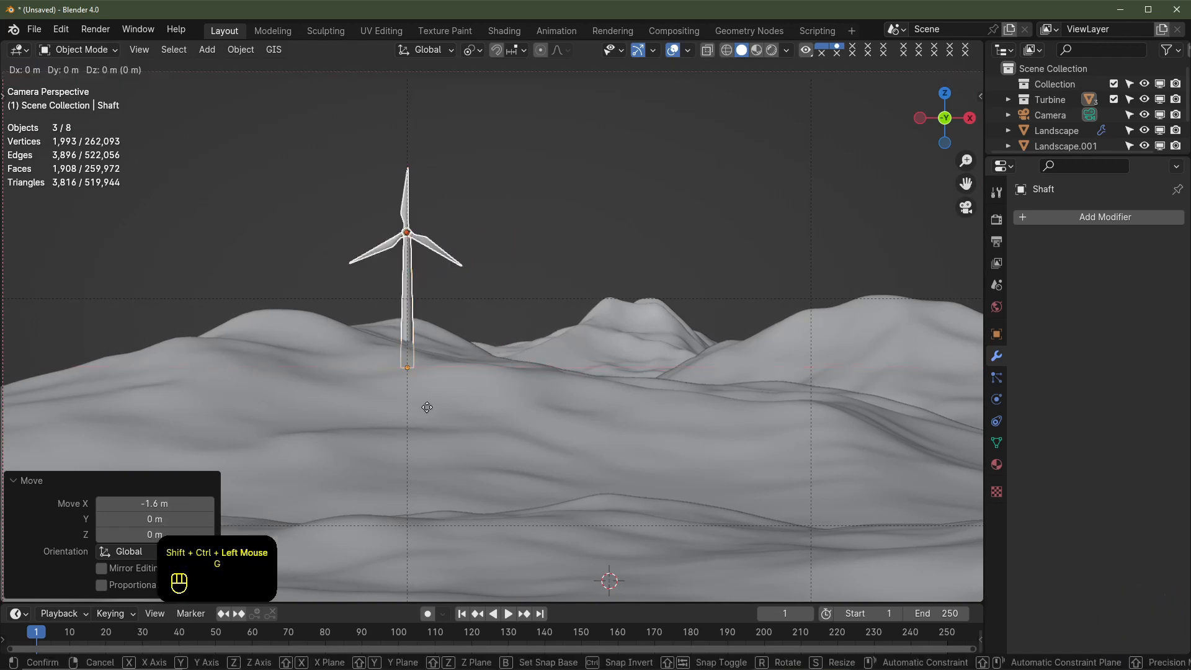
key("g")
key("z")
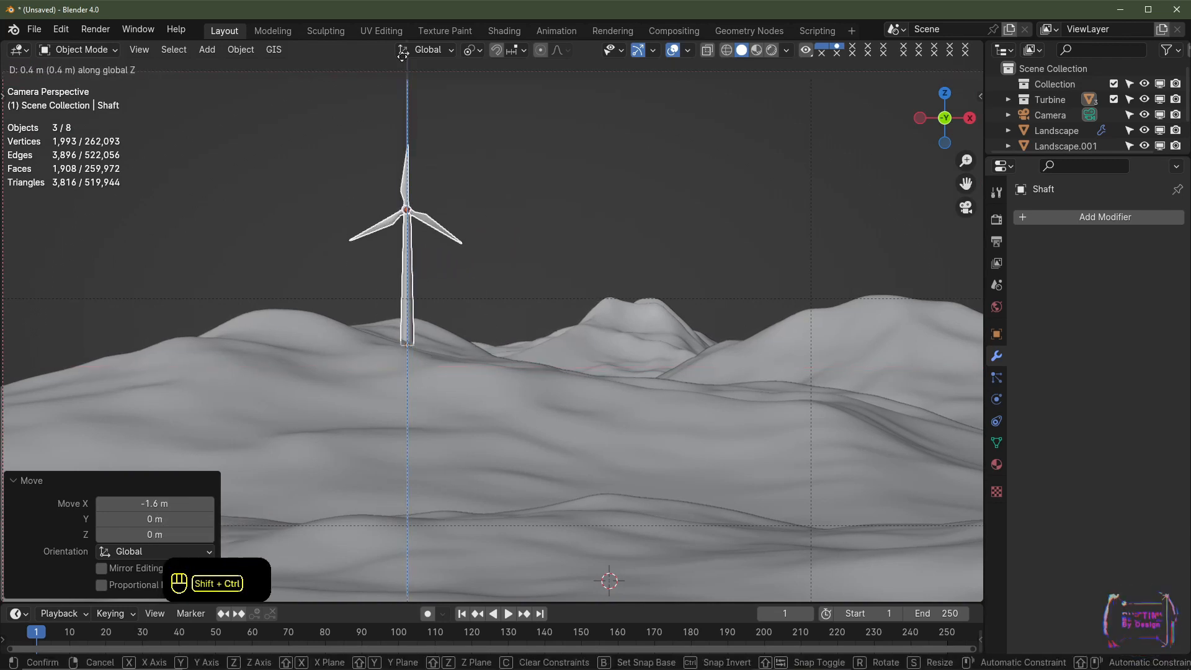
left_click(399, 80, "ctrl+shift")
scroll(300, 490, "up", 4)
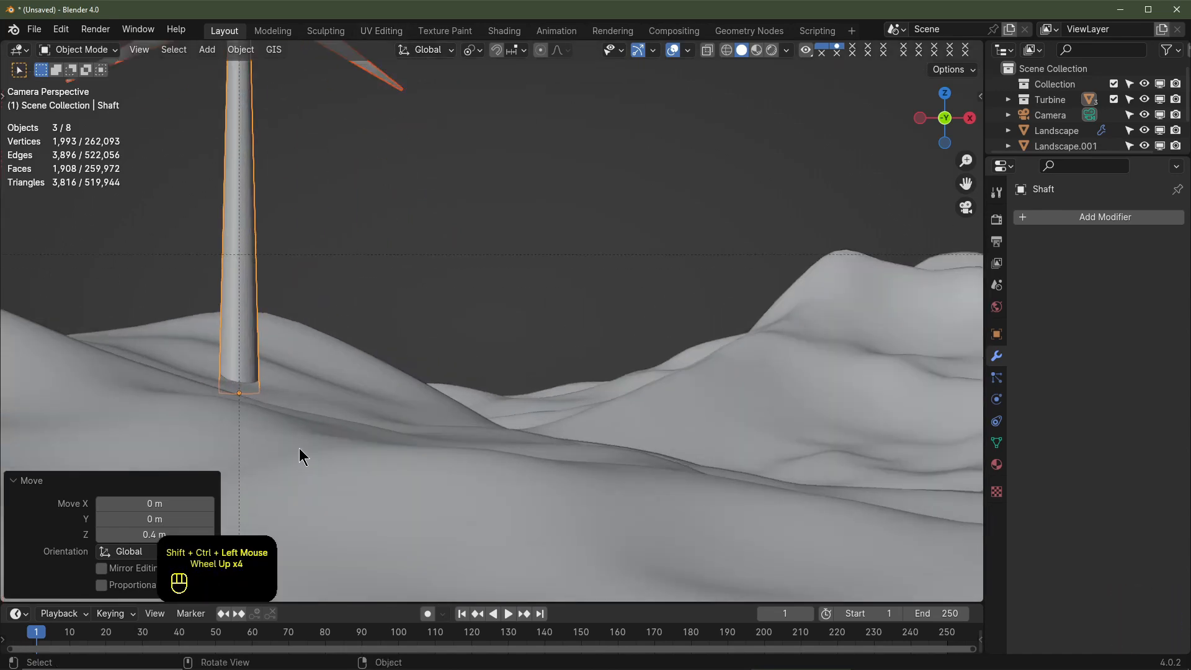
scroll(324, 329, "up", 2)
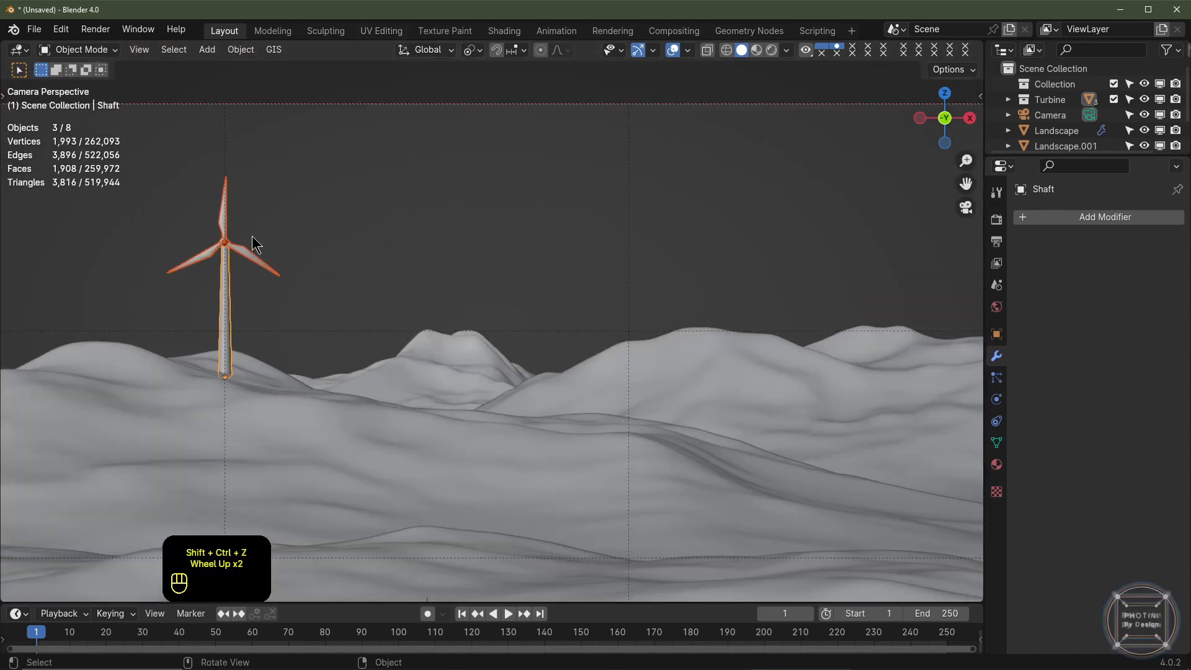
middle_click_drag(233, 263, 327, 234, "shift")
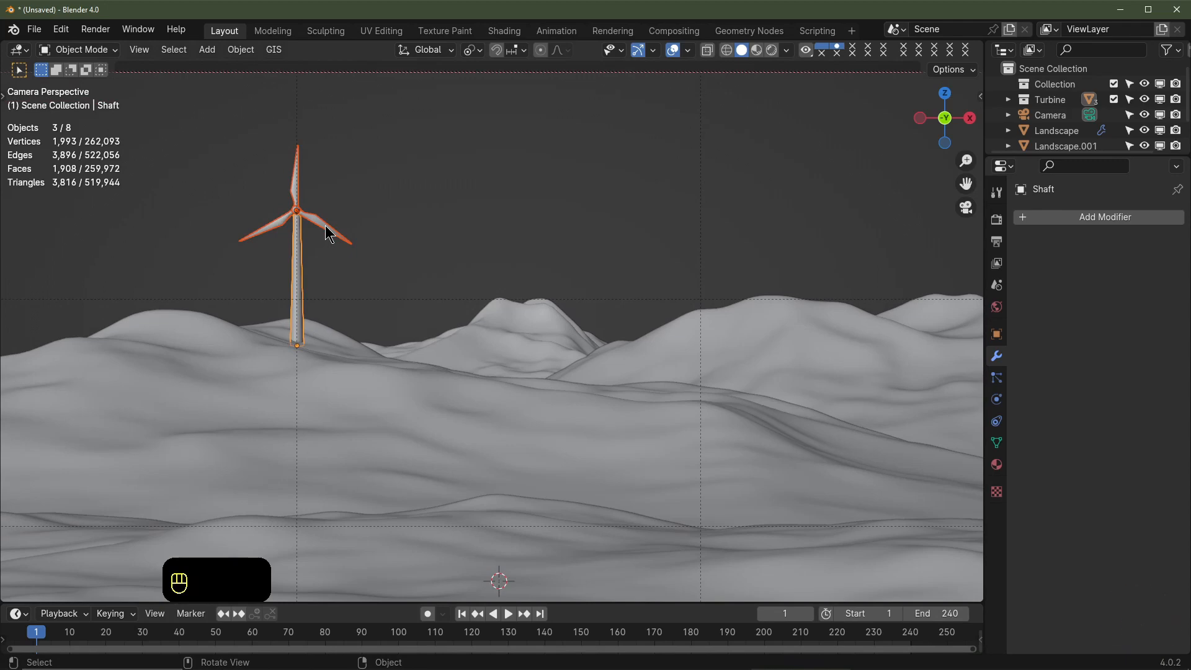
middle_click_drag(389, 267, 337, 302)
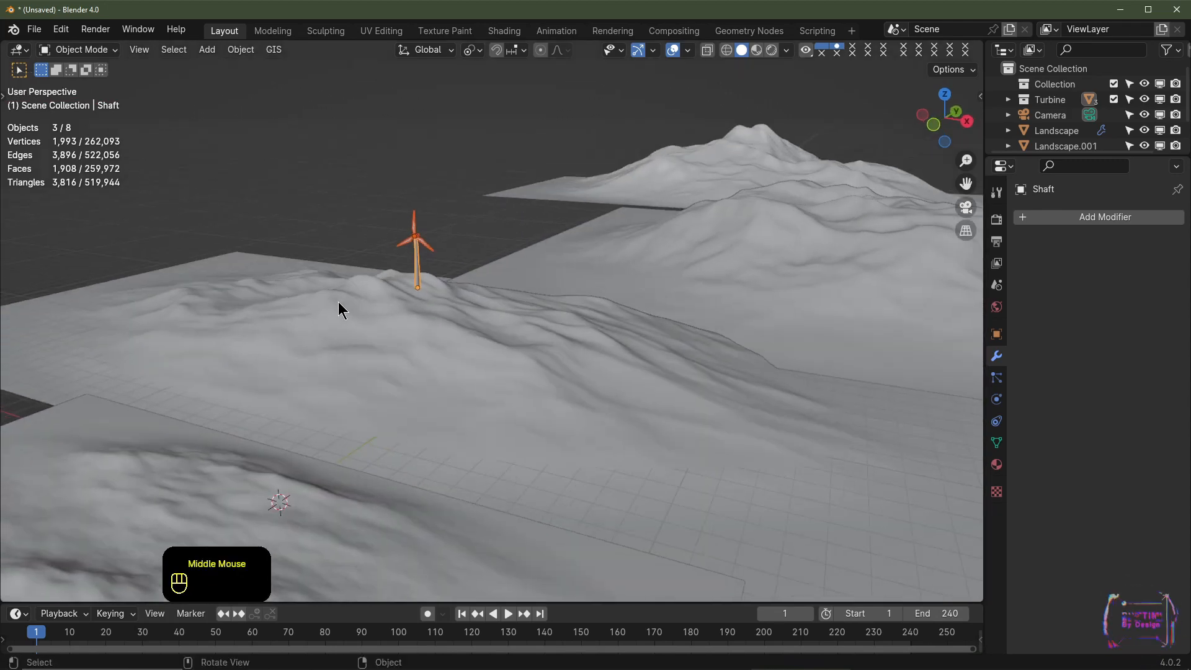
scroll(418, 269, "up", 3)
middle_click_drag(418, 269, 480, 395, "shift")
left_click(335, 199)
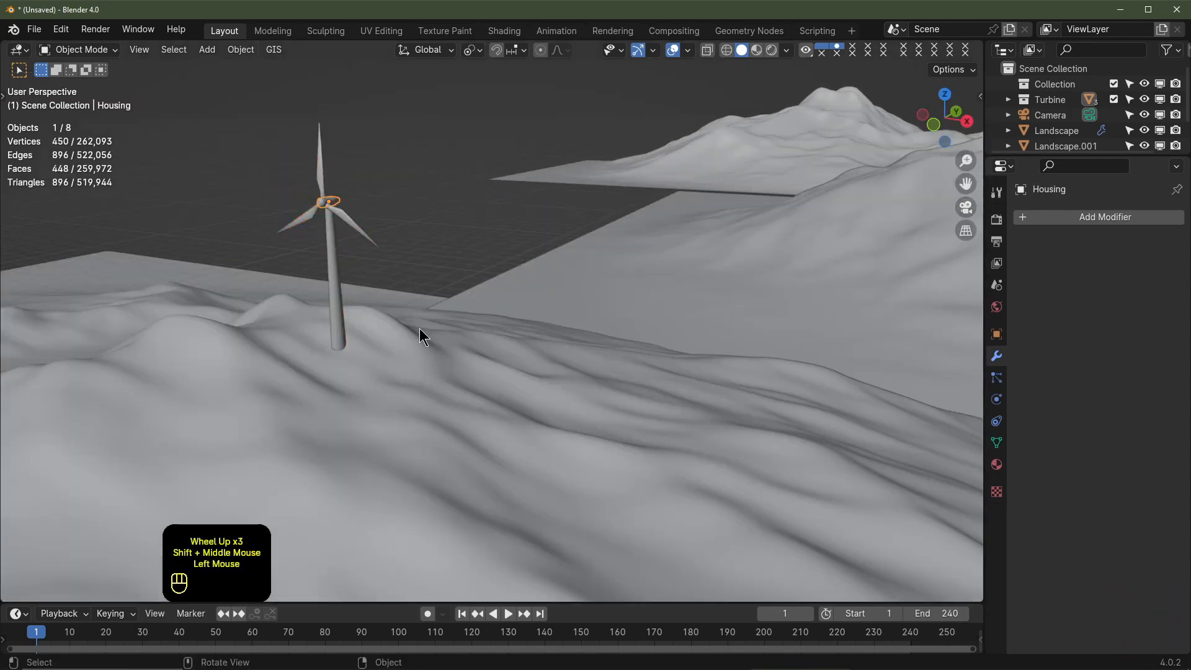
key("r")
key("z")
right_click(431, 313)
Select the turbine's blades in the front view
key("KP_1")
scroll(434, 316, "up", 2)
middle_click_drag(434, 317, 637, 370, "shift")
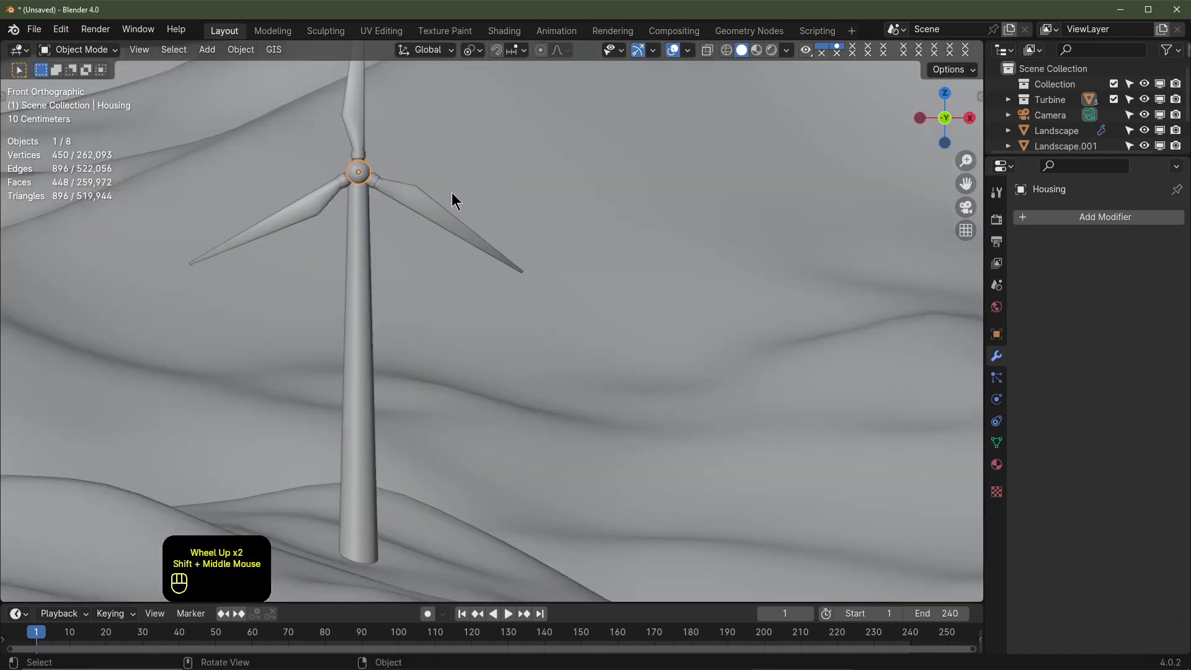
left_click(428, 206)
scroll(359, 114, "down", 4)
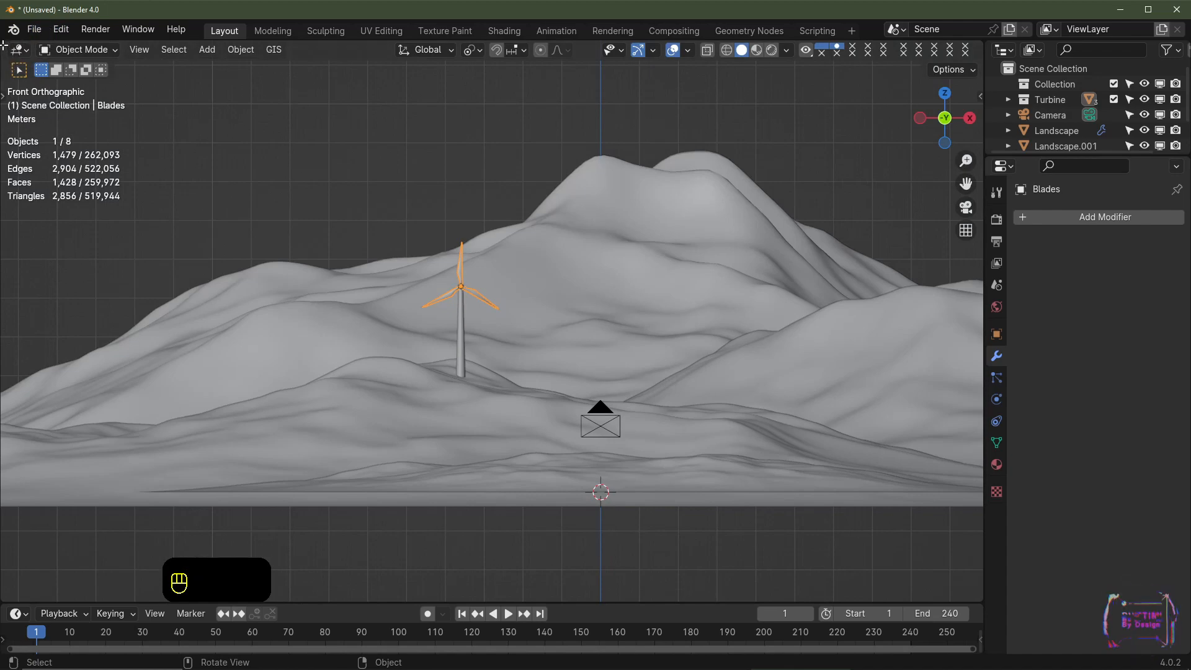
Split the 3D viewport vertically, switch the new area to the Graph Editor and widen its curve region
left_click_drag(3, 45, 459, 211)
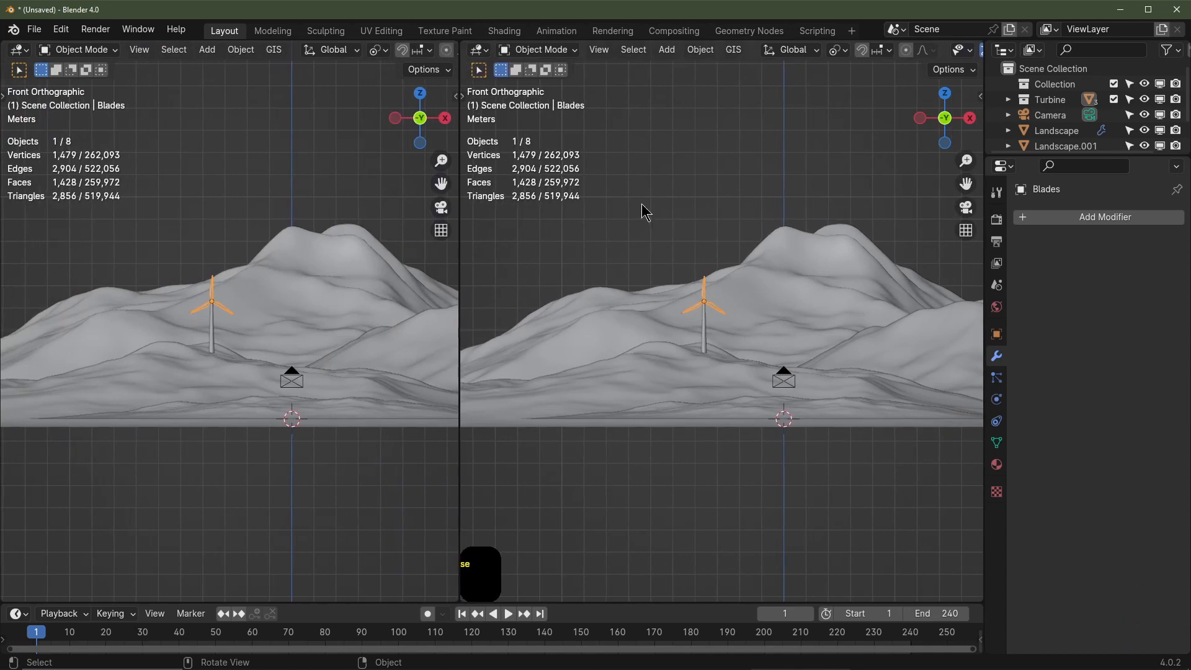
scroll(721, 375, "up", 3)
left_click(18, 51)
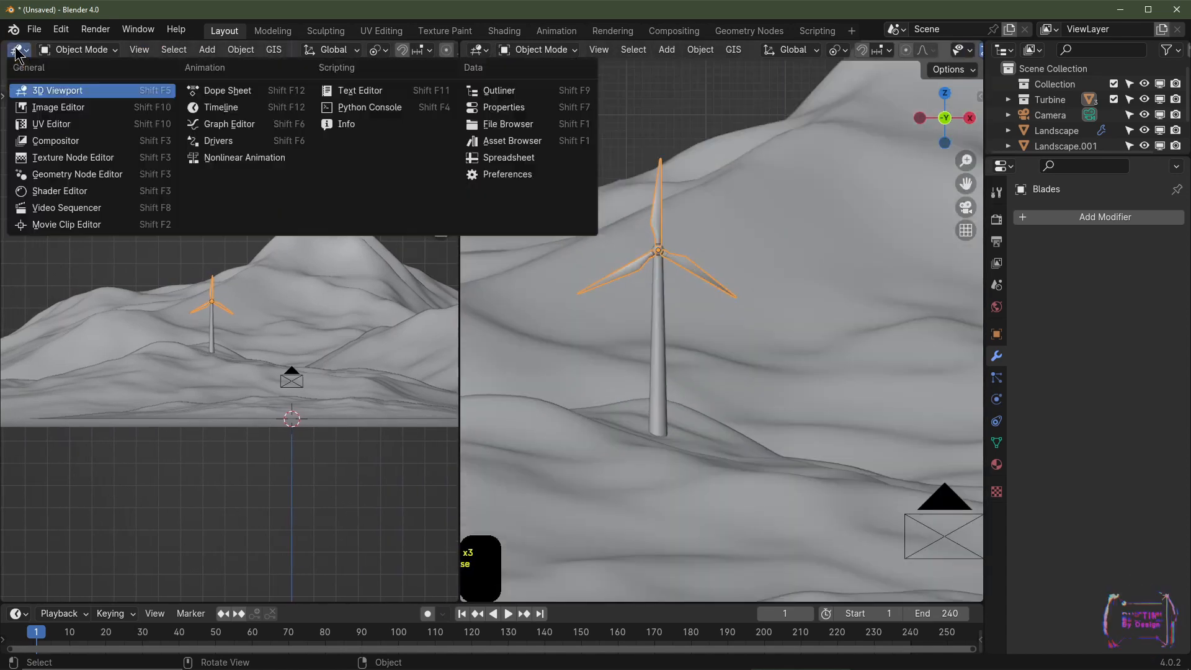
left_click(228, 124)
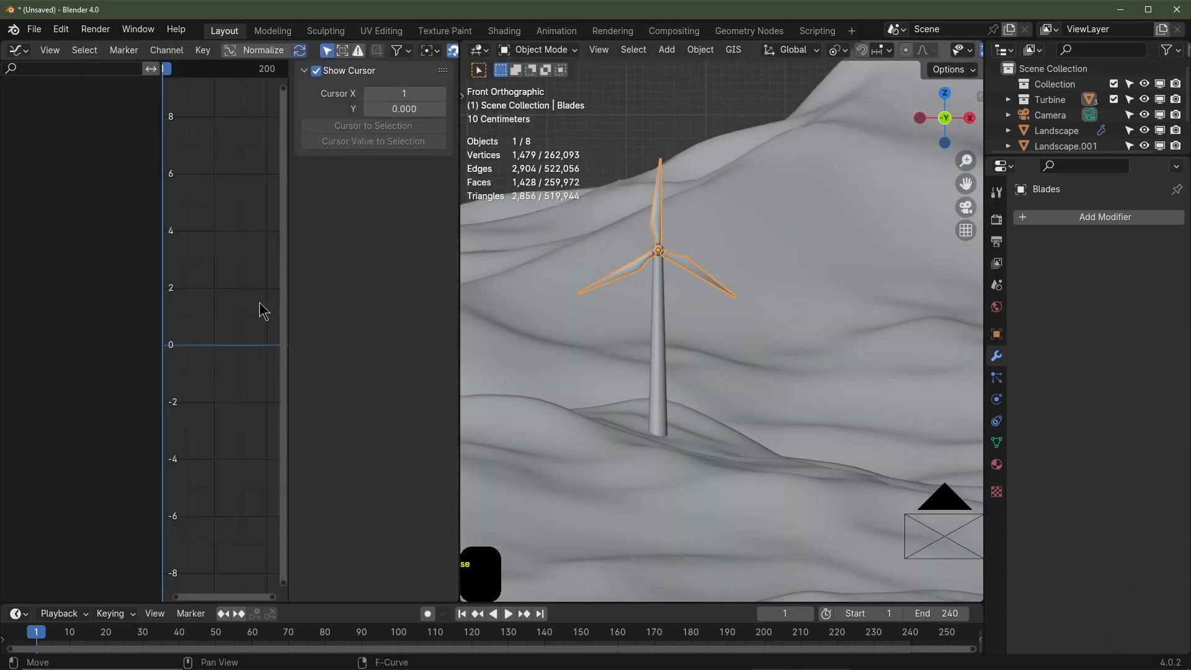
left_click_drag(290, 282, 320, 286)
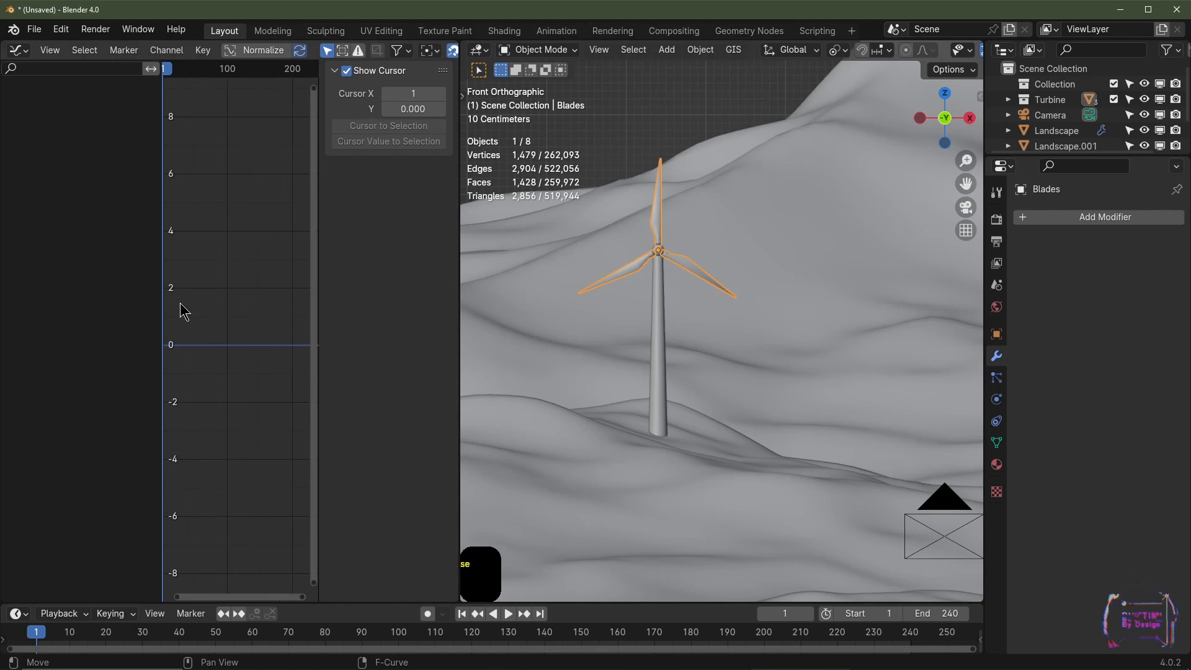
left_click_drag(160, 306, 141, 308)
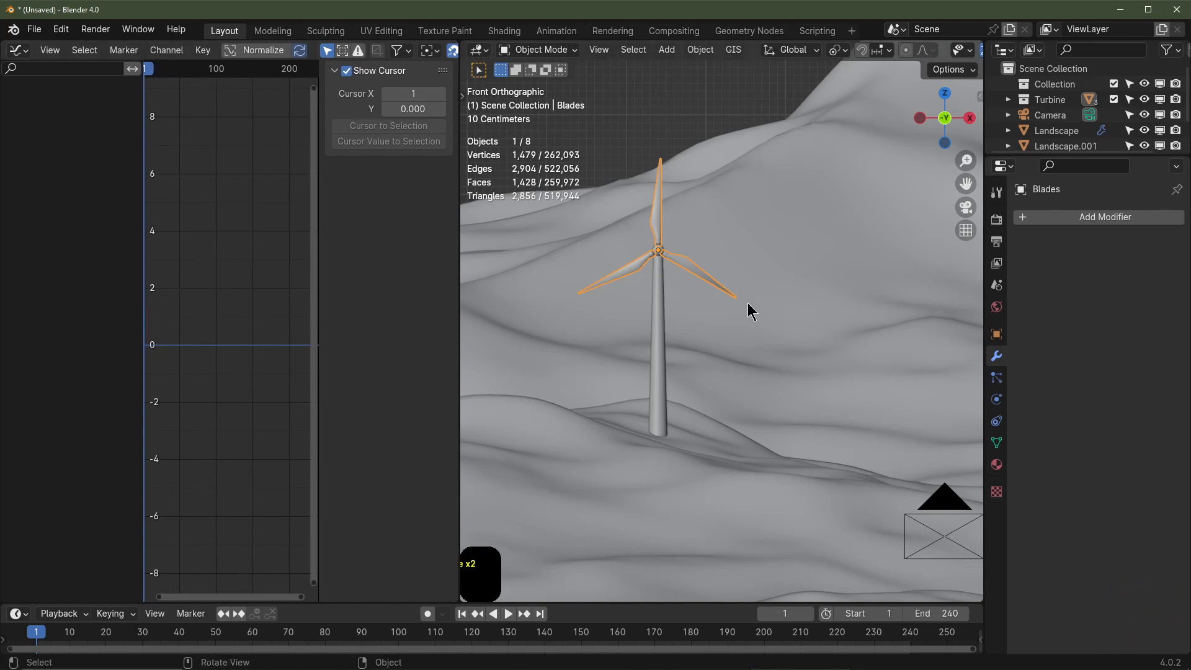
Keyframe the blades' Y rotation at 0° on frame 1
left_click(996, 340)
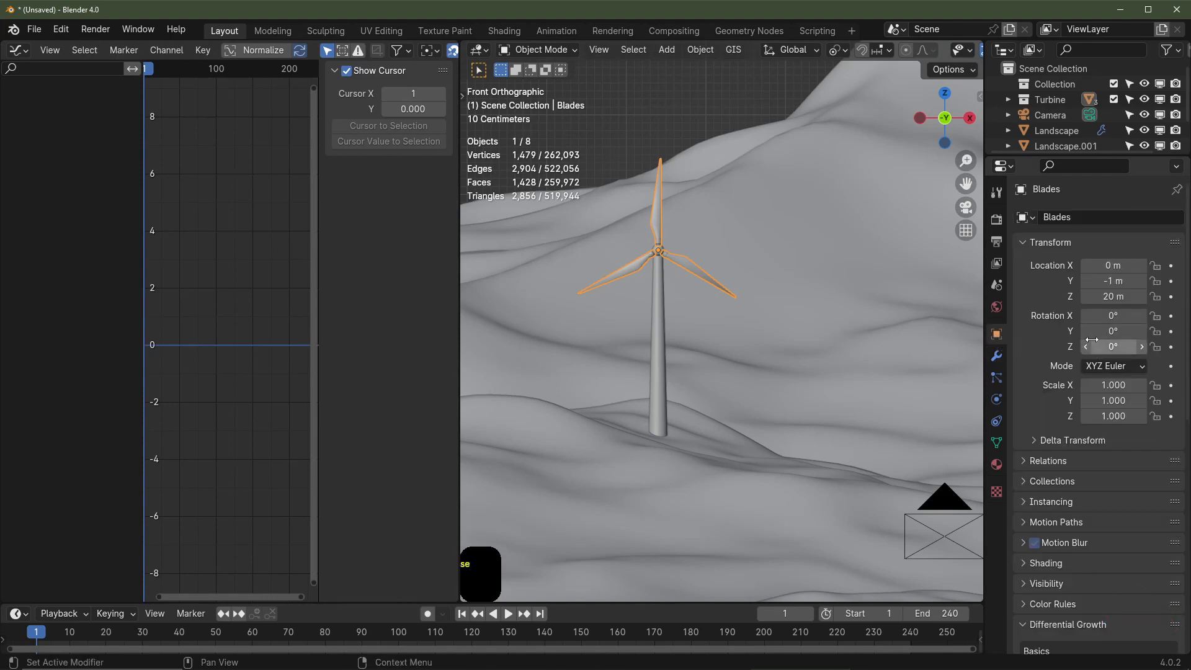
mouse_move(1113, 330)
left_mouse_down()
mouse_move(1135, 331)
mouse_move(1119, 331)
left_mouse_up()
key("Escape")
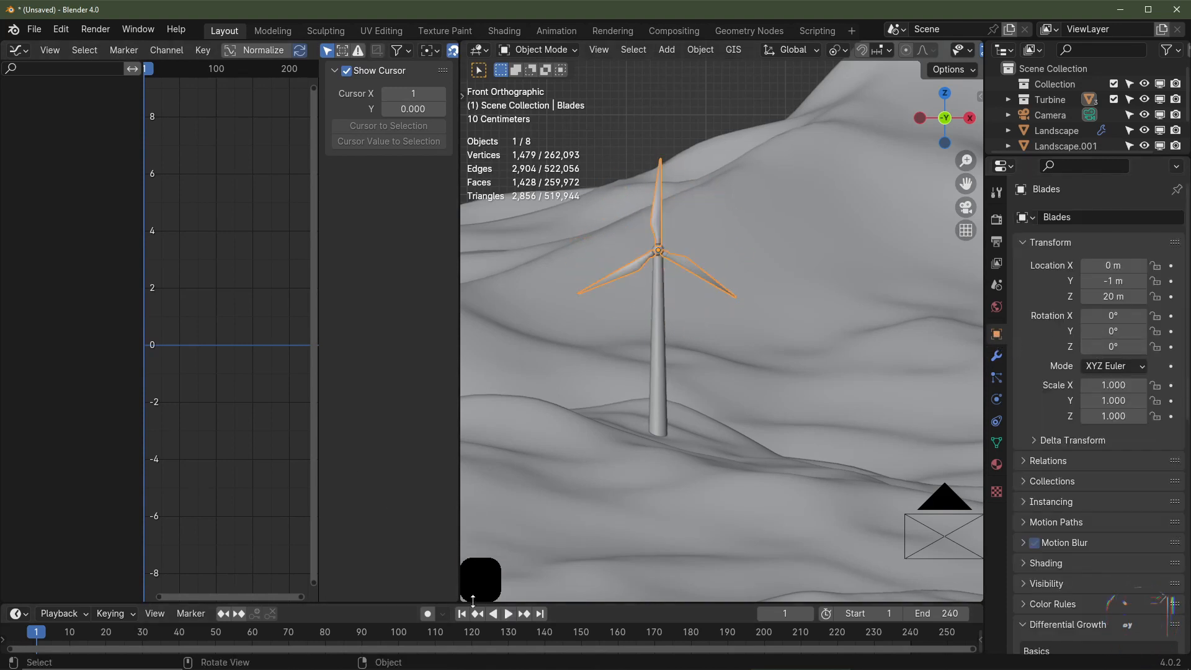
left_click(1171, 332)
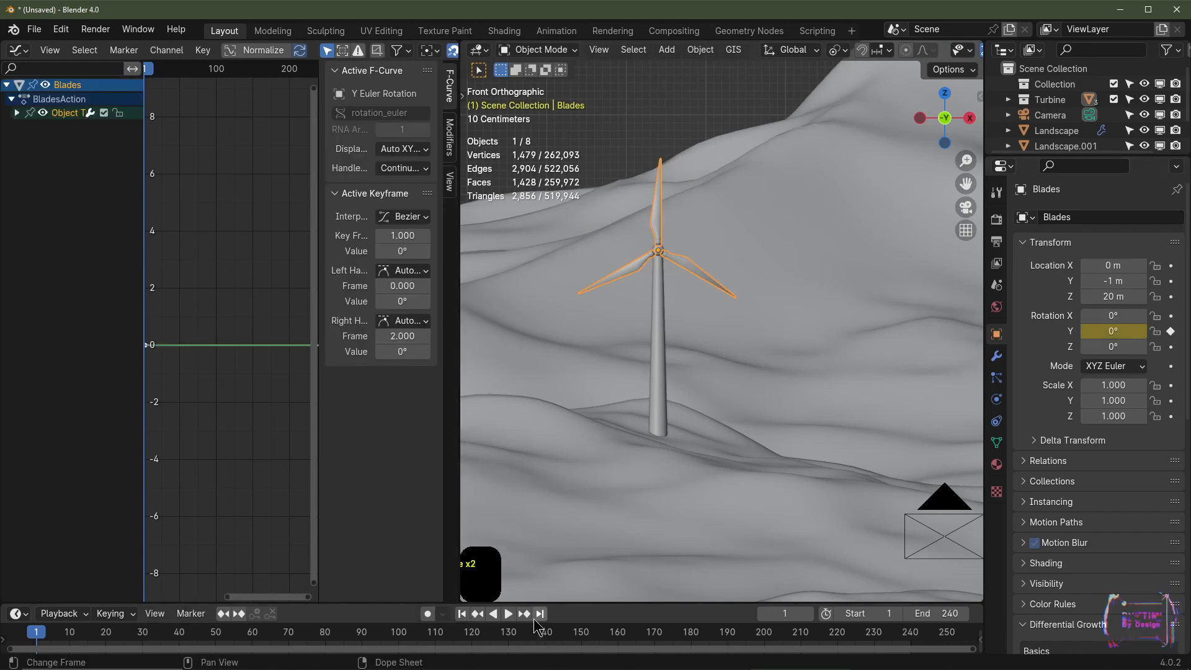
Go to frame 241, set the blades' Y rotation to 360° and keyframe it
left_click(540, 614)
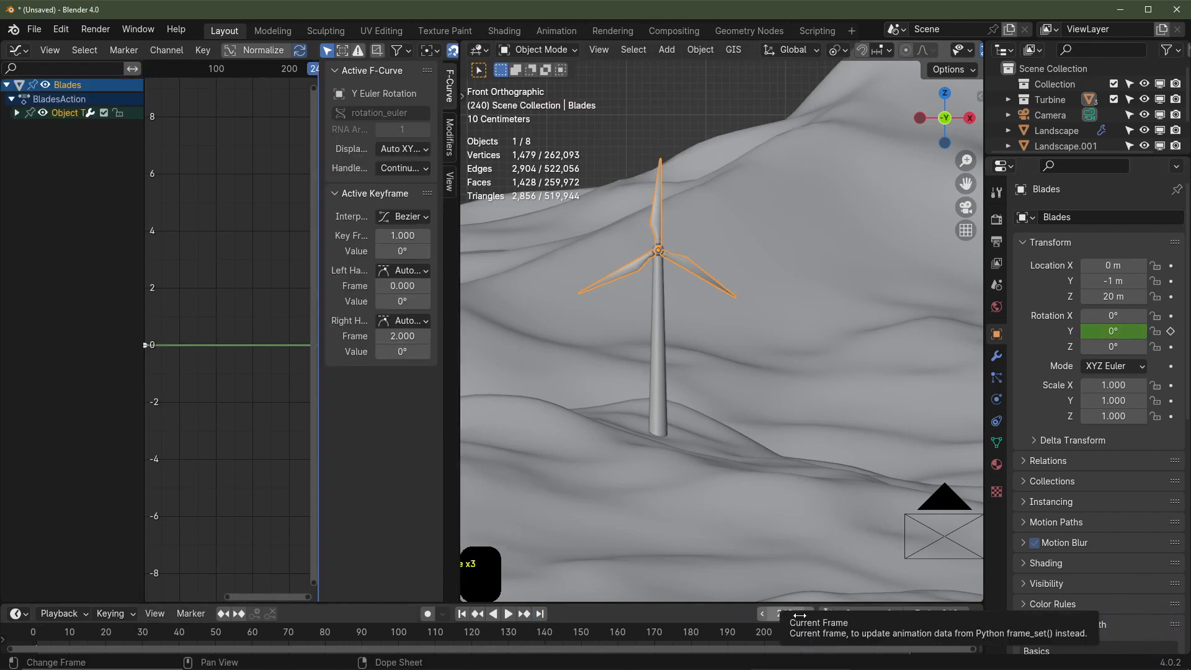
left_click(809, 614)
left_click(1114, 332)
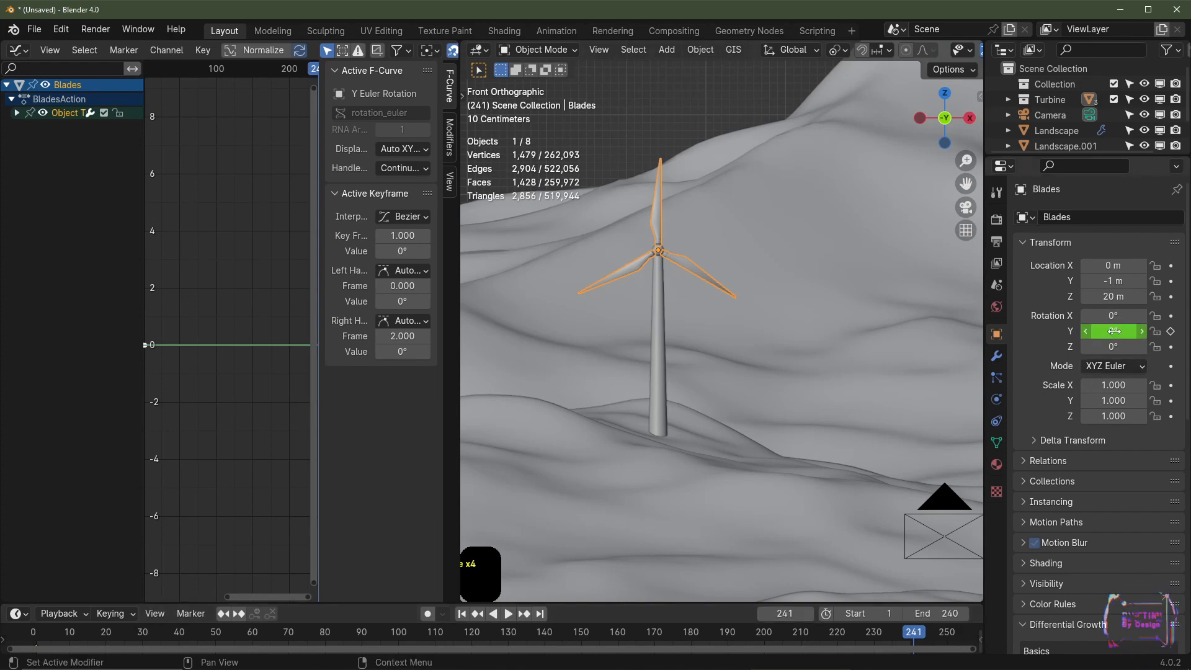
type("36")
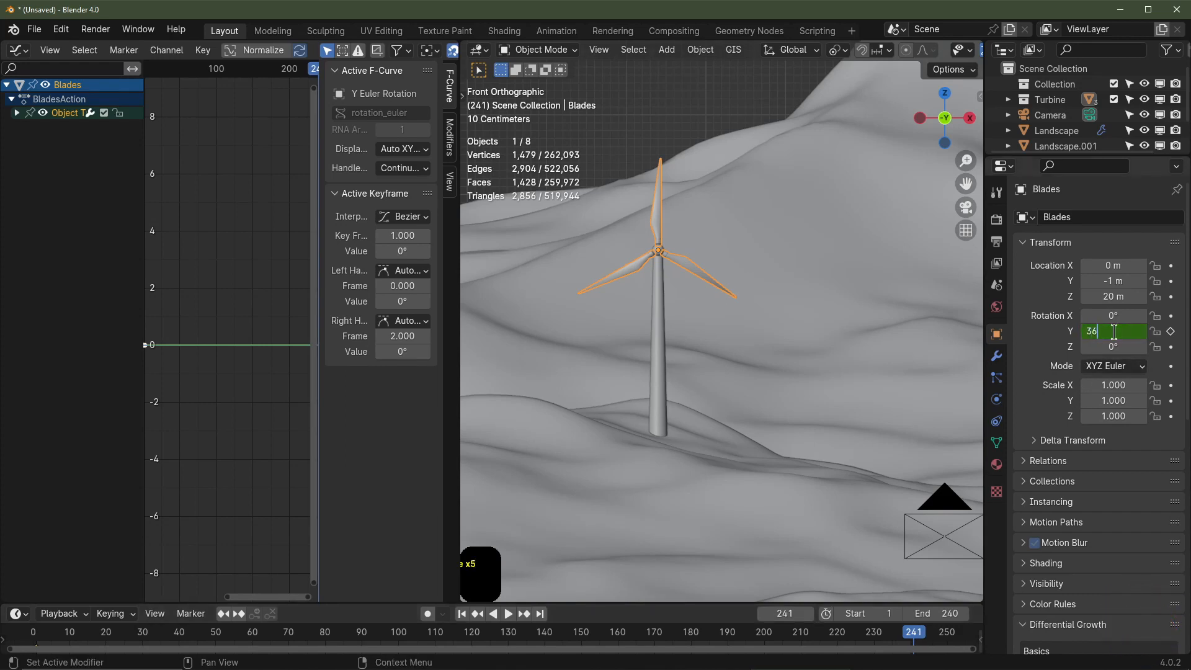
type("0")
key("Return")
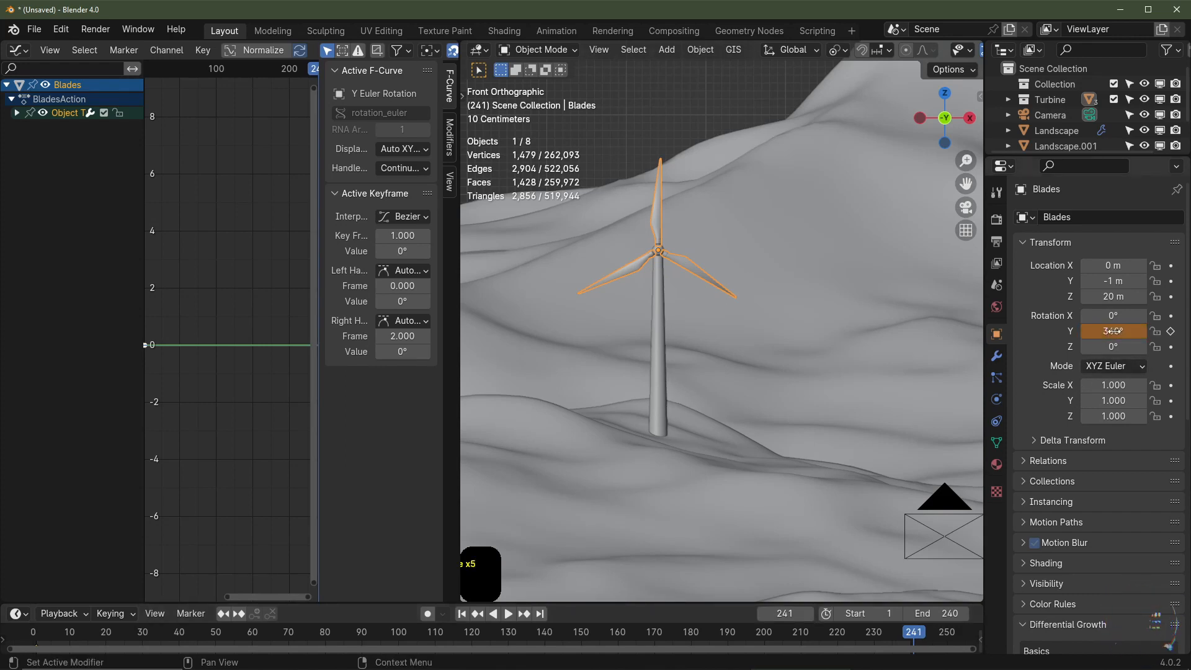
left_click(1172, 332)
Bring the full rotation curve into view, play the blade animation and return to the first frame
middle_click_drag(242, 242, 227, 398, "ctrl")
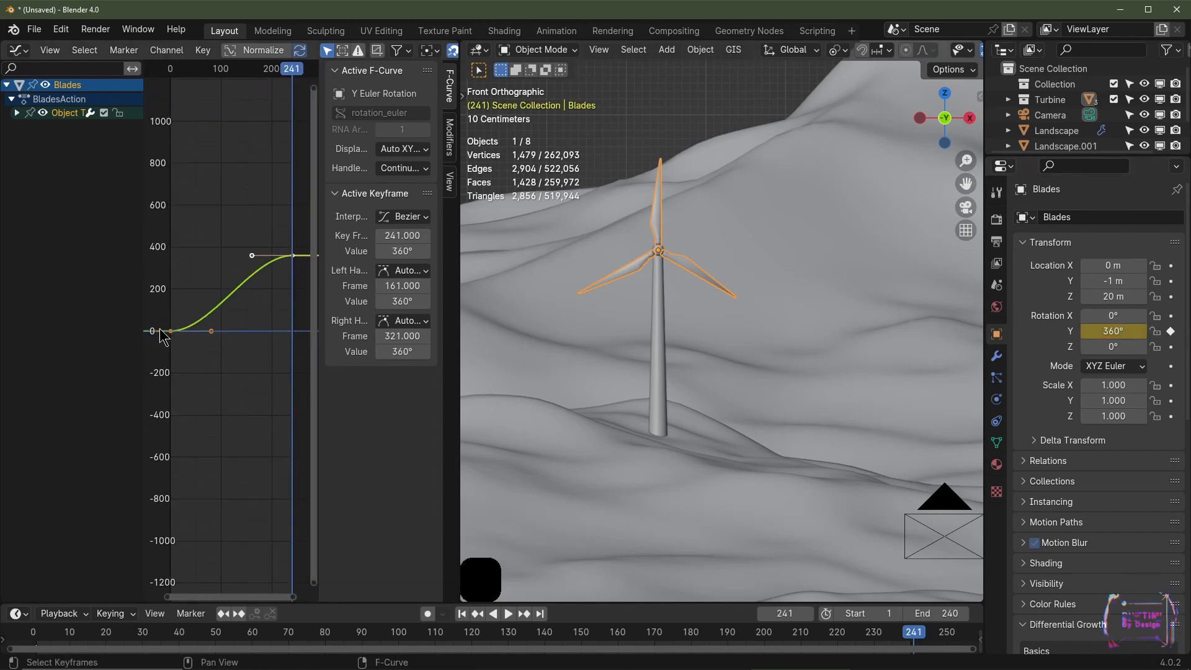
key("space")
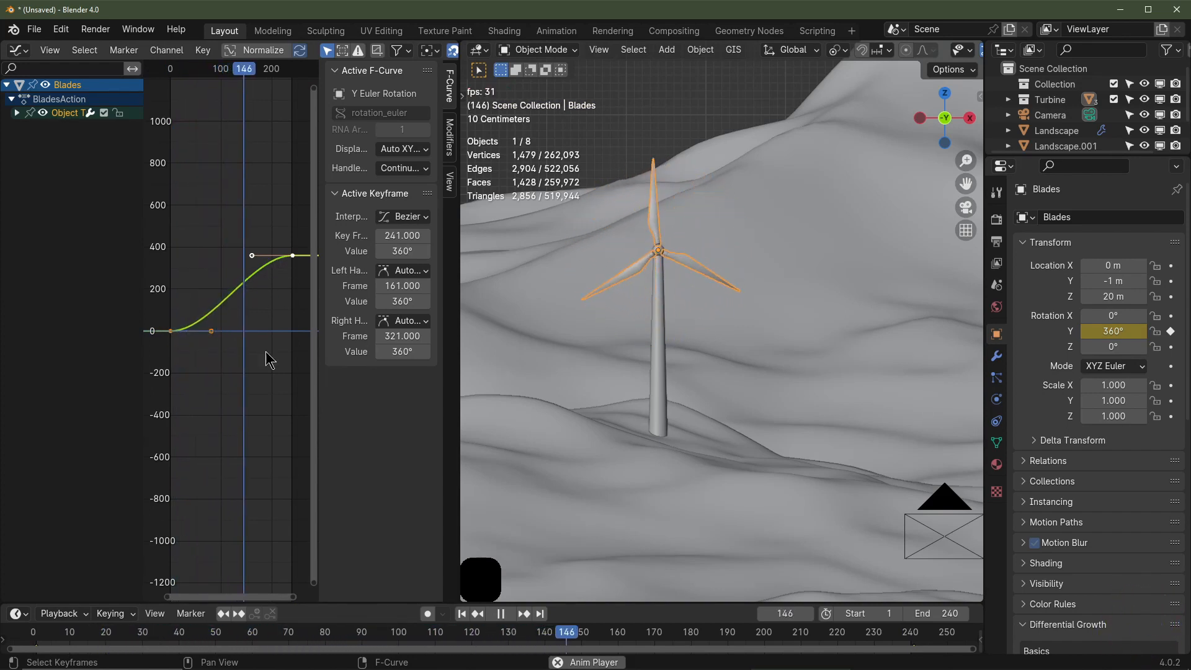
key("space")
left_click(463, 614)
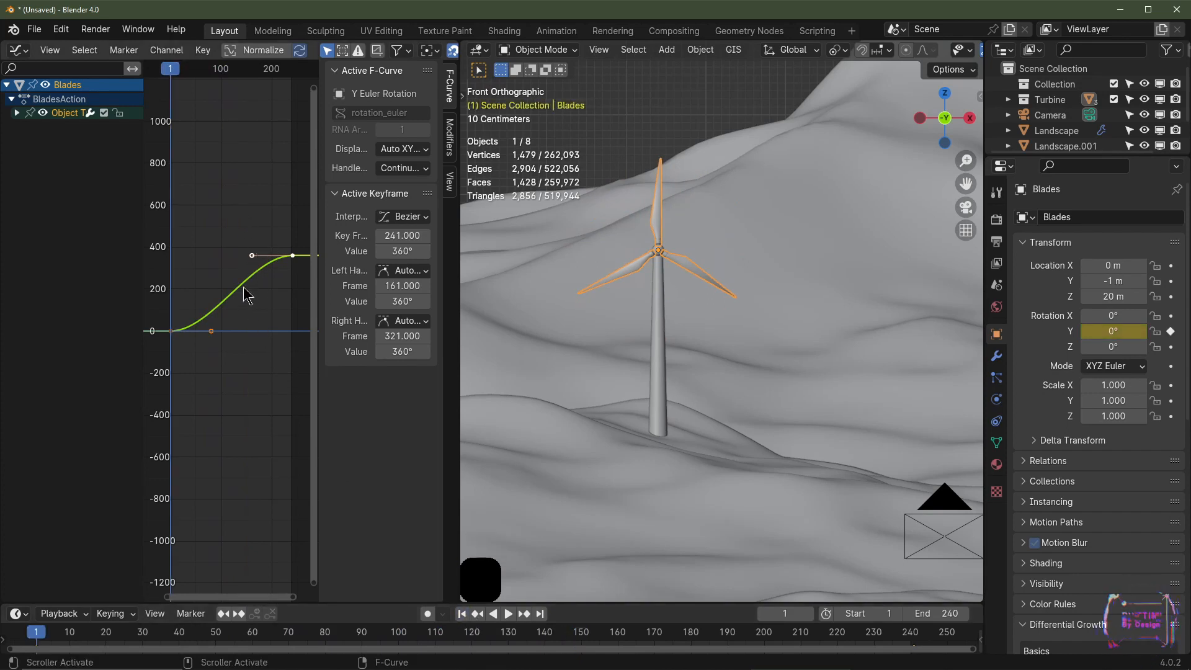
Set the blades' rotation keyframes to linear interpolation and play the animation to check the spin
key("t")
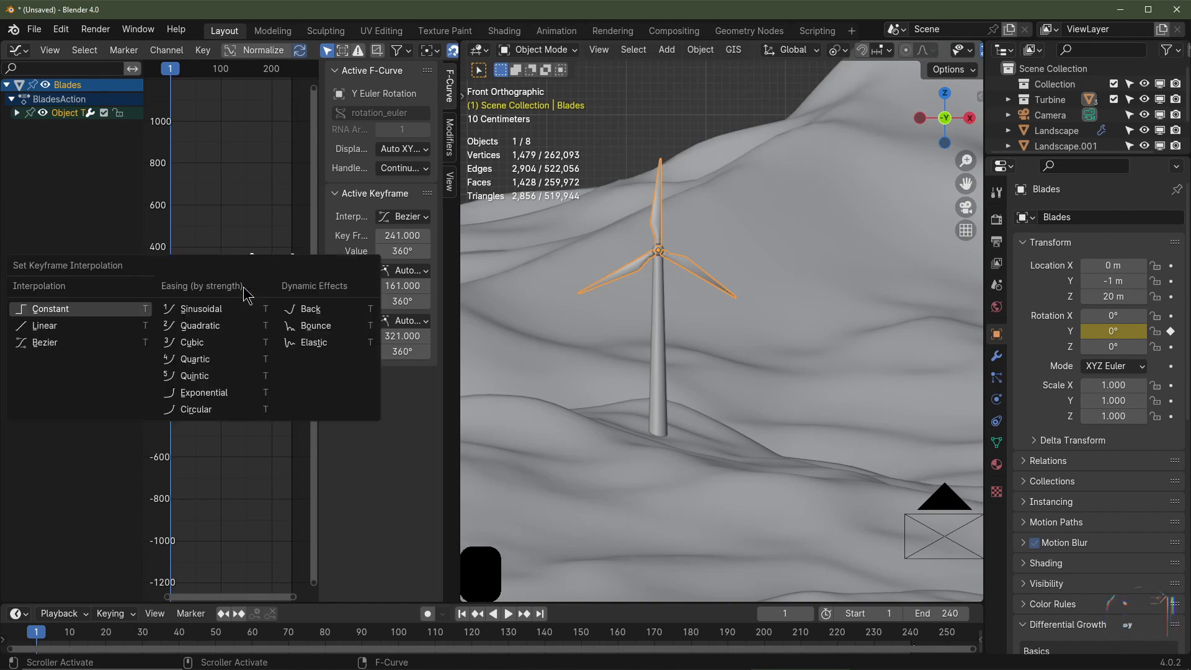
left_click(45, 326)
key("space")
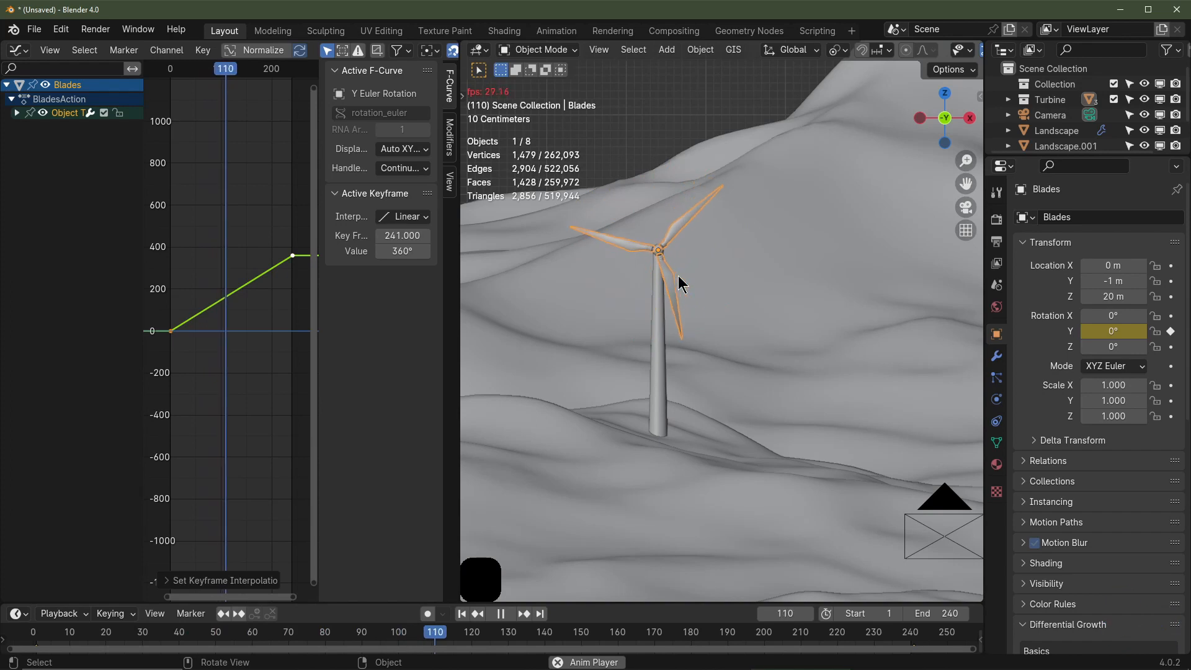
key("Escape")
Select the turbine's housing and keyframe its Z rotation at 0° on frame 1
middle_click_drag(672, 274, 656, 237)
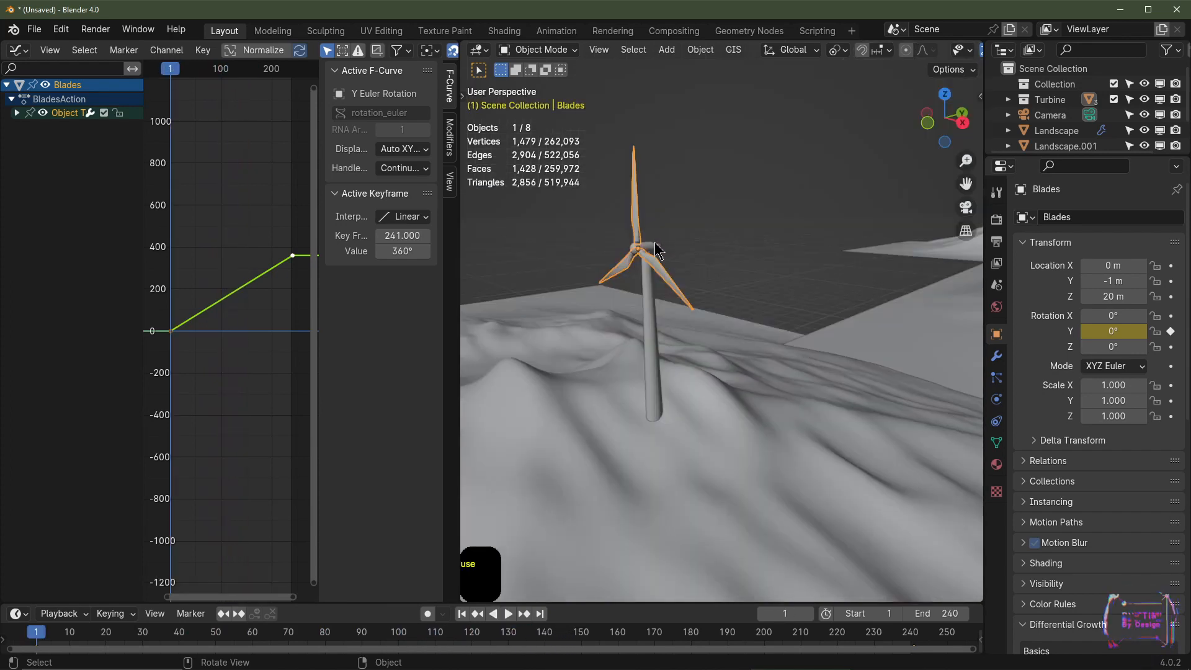
left_click(655, 252)
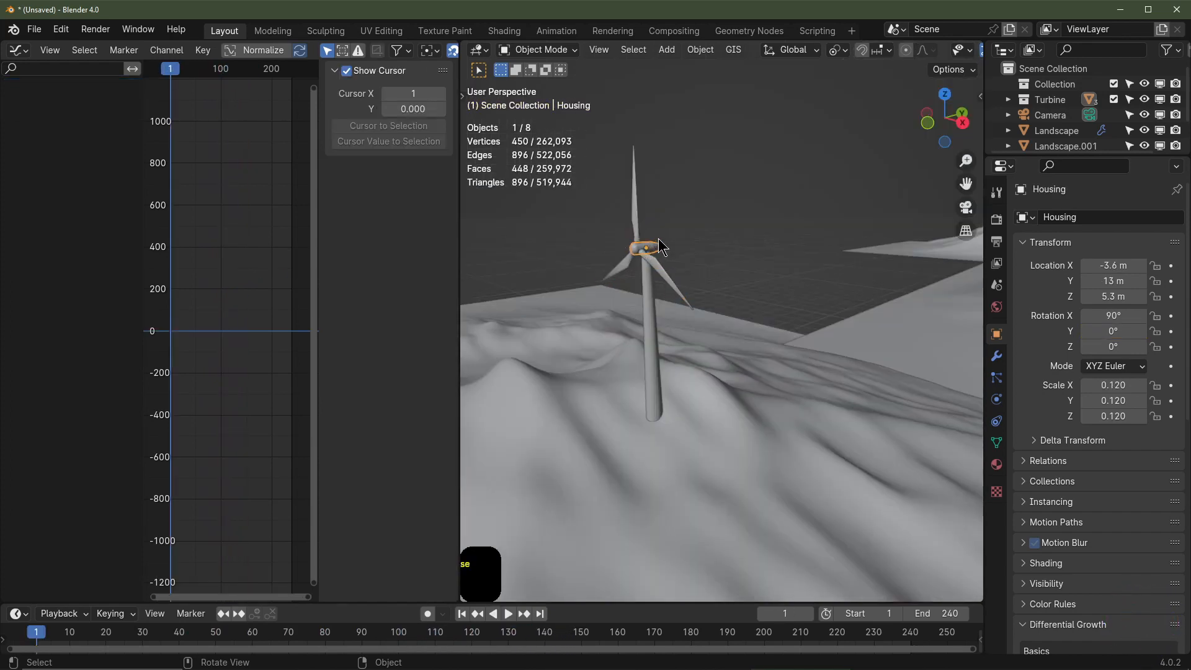
scroll(659, 238, "down", 3)
left_click(637, 227)
left_click(638, 226)
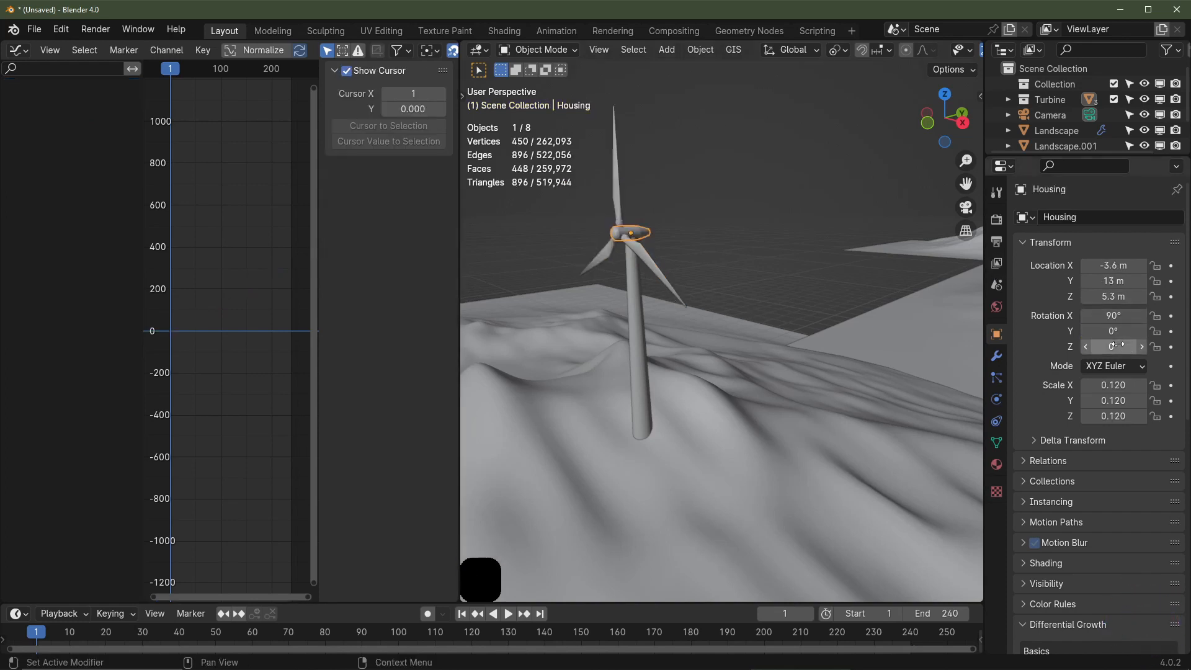
mouse_move(1113, 346)
left_mouse_down()
mouse_move(1141, 346)
mouse_move(1113, 346)
left_mouse_up()
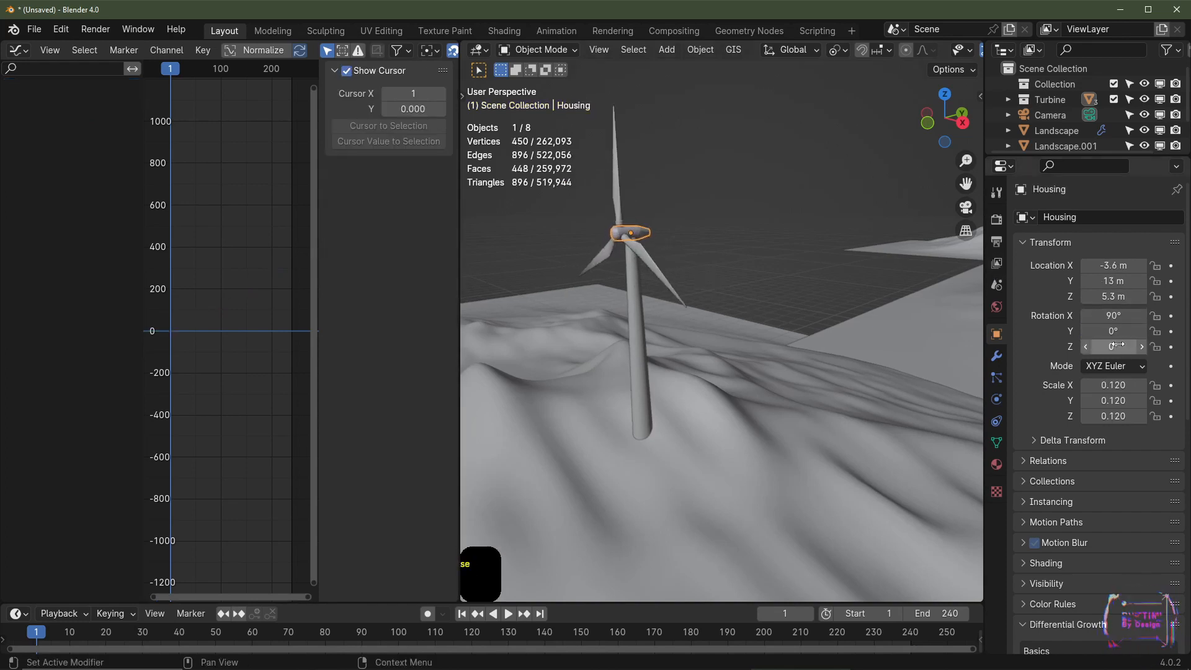
left_click(1170, 346)
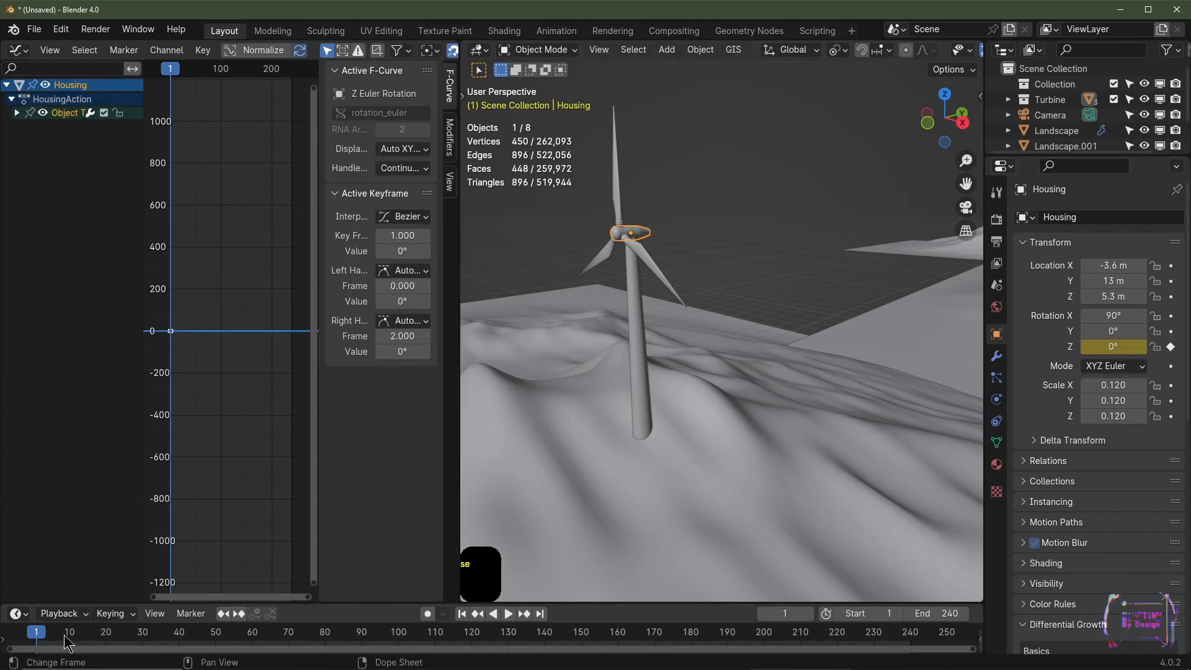
Add a Noise modifier to the housing's Z Euler Rotation curve
left_click(17, 113)
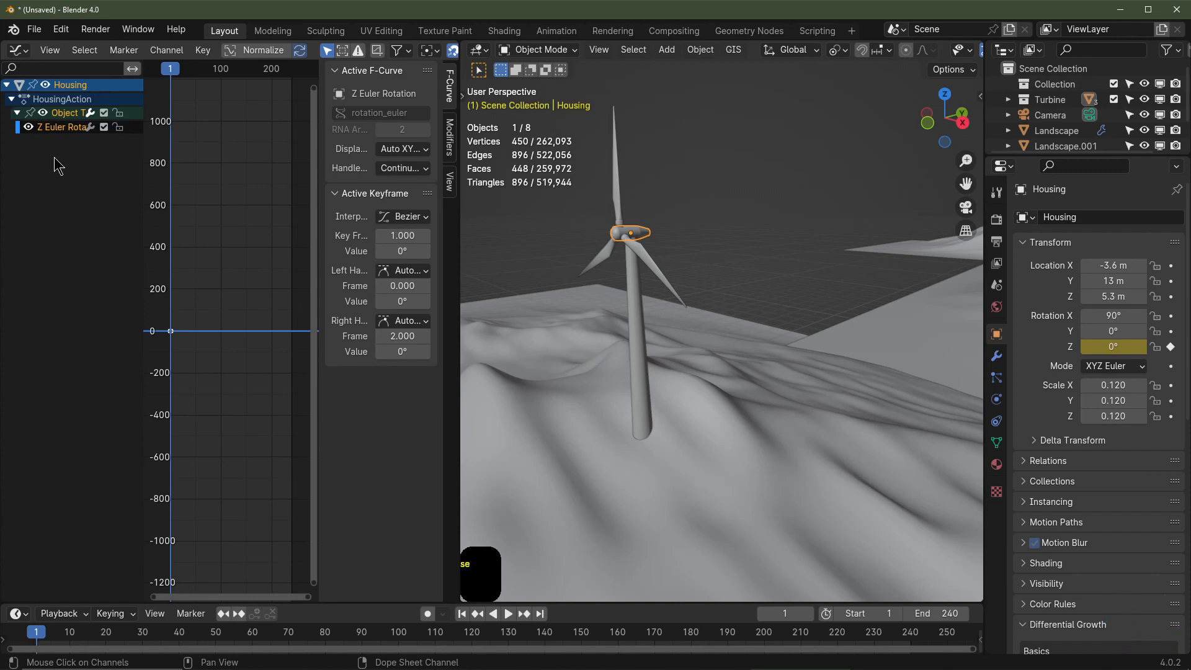
mouse_move(53, 158)
middle_mouse_down()
mouse_move(24, 163)
mouse_move(72, 162)
middle_mouse_up()
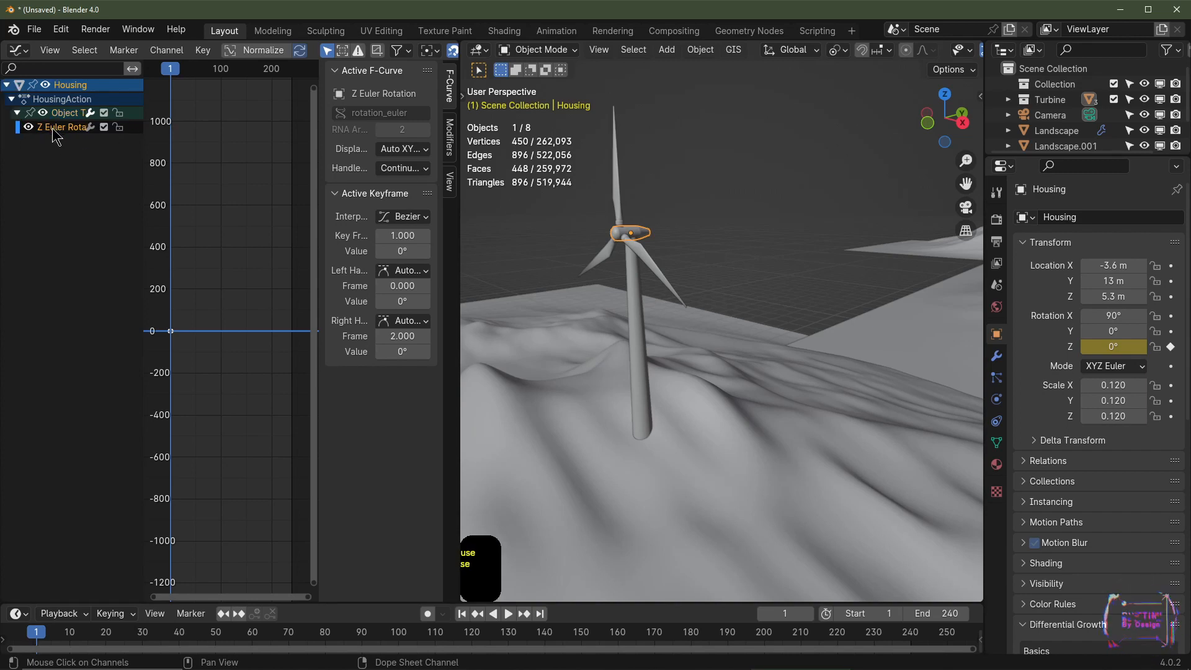
left_click(449, 138)
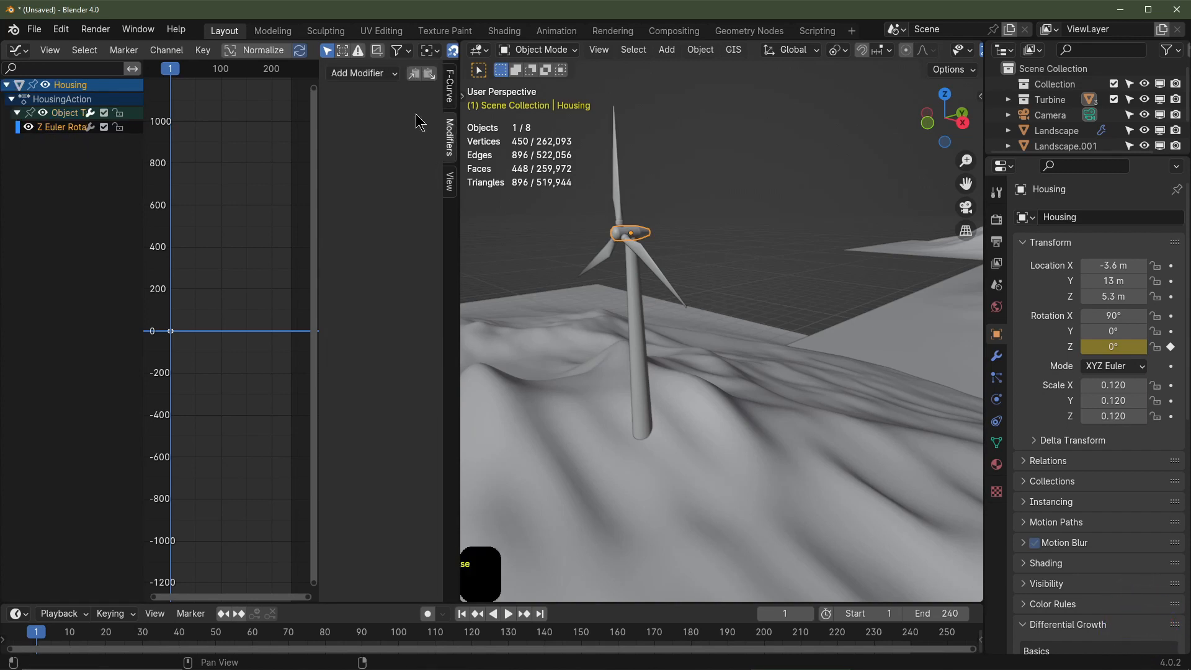
left_click(375, 78)
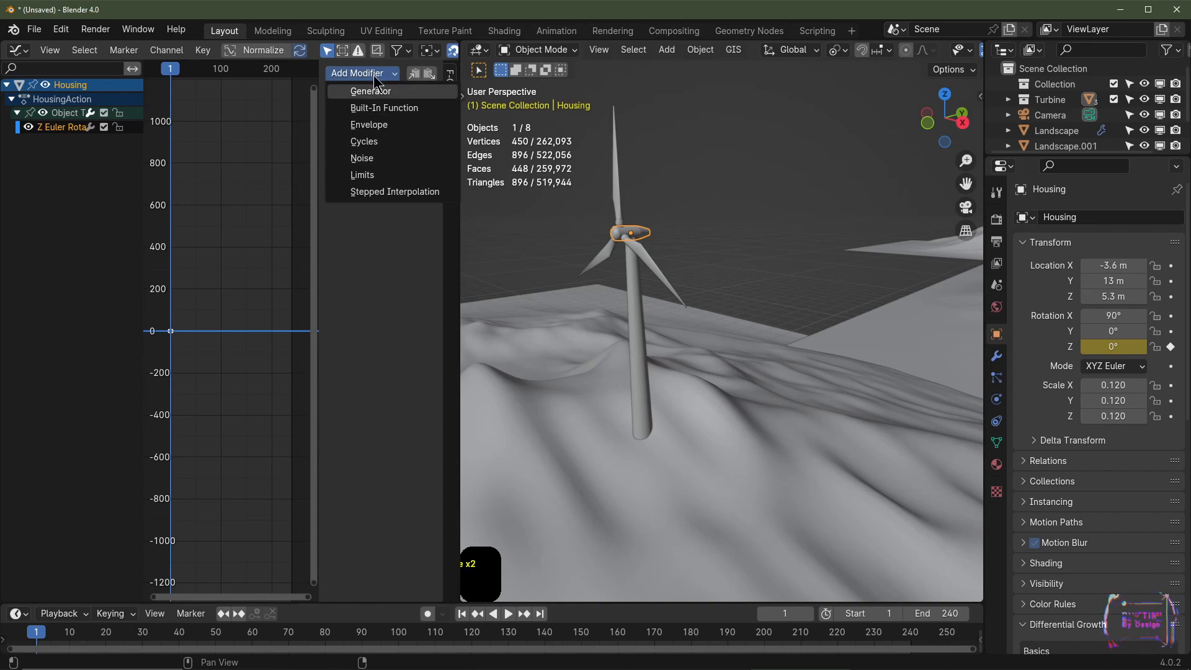
left_click(371, 158)
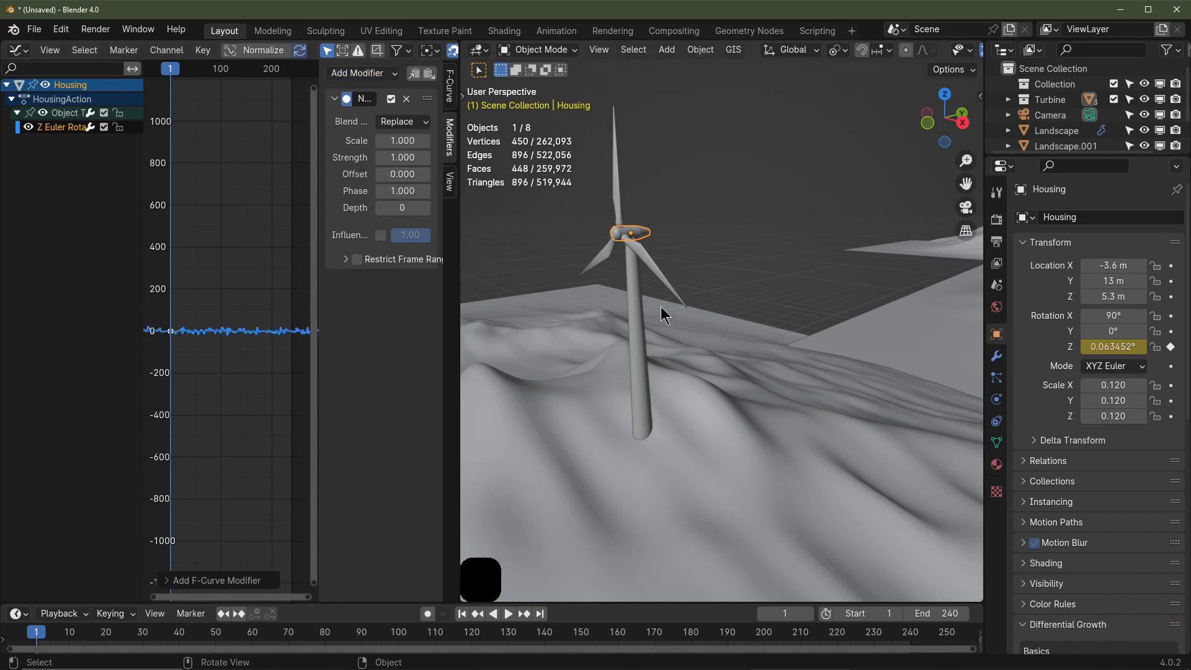
Play the housing's noise motion and try Scale values of 25 and 50 on the Noise modifier
scroll(660, 306, "up", 2)
key("space")
middle_click_drag(603, 279, 708, 322)
middle_click_drag(259, 331, 260, 284, "ctrl")
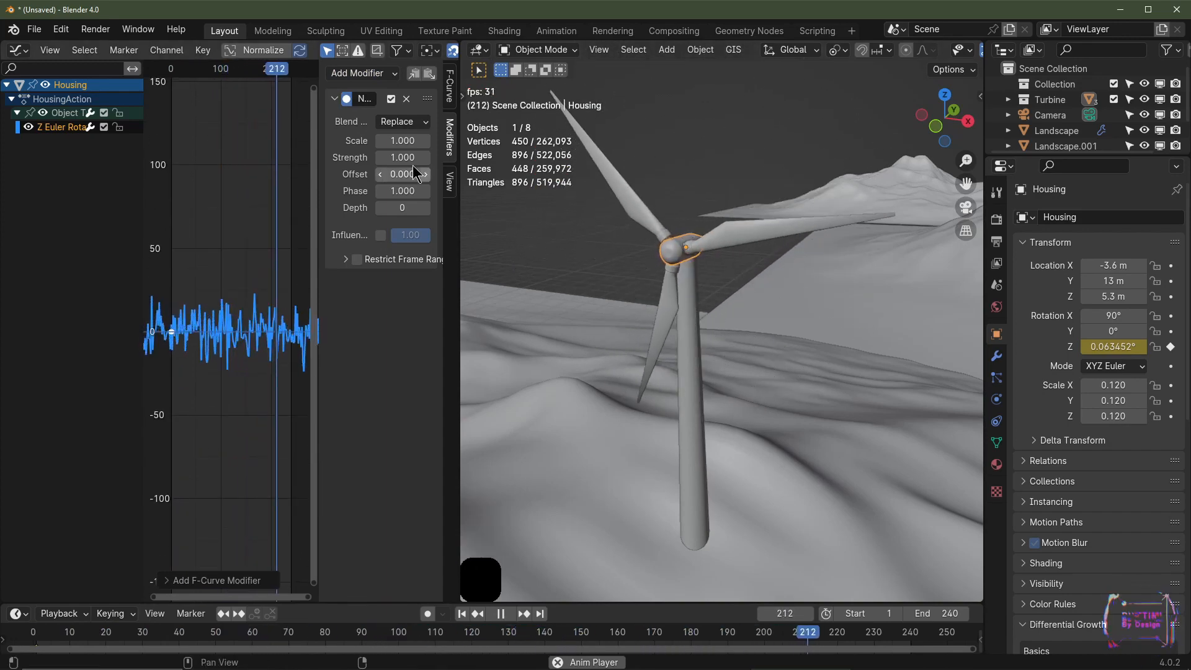
left_click(398, 141)
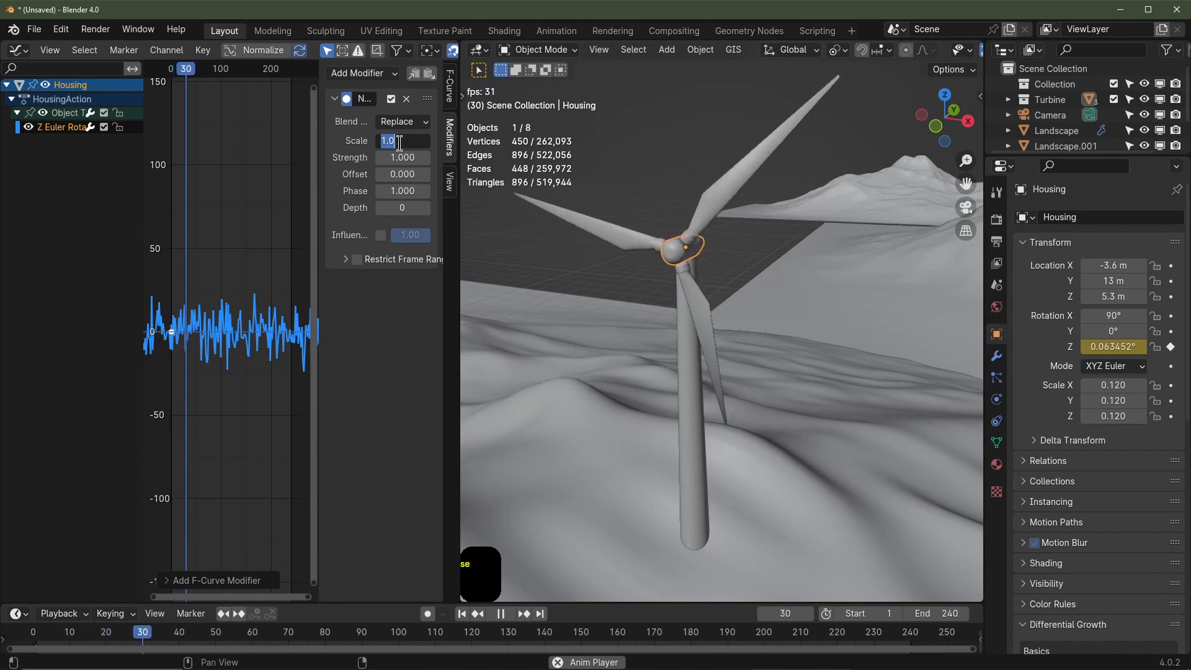
type("25")
key("Return")
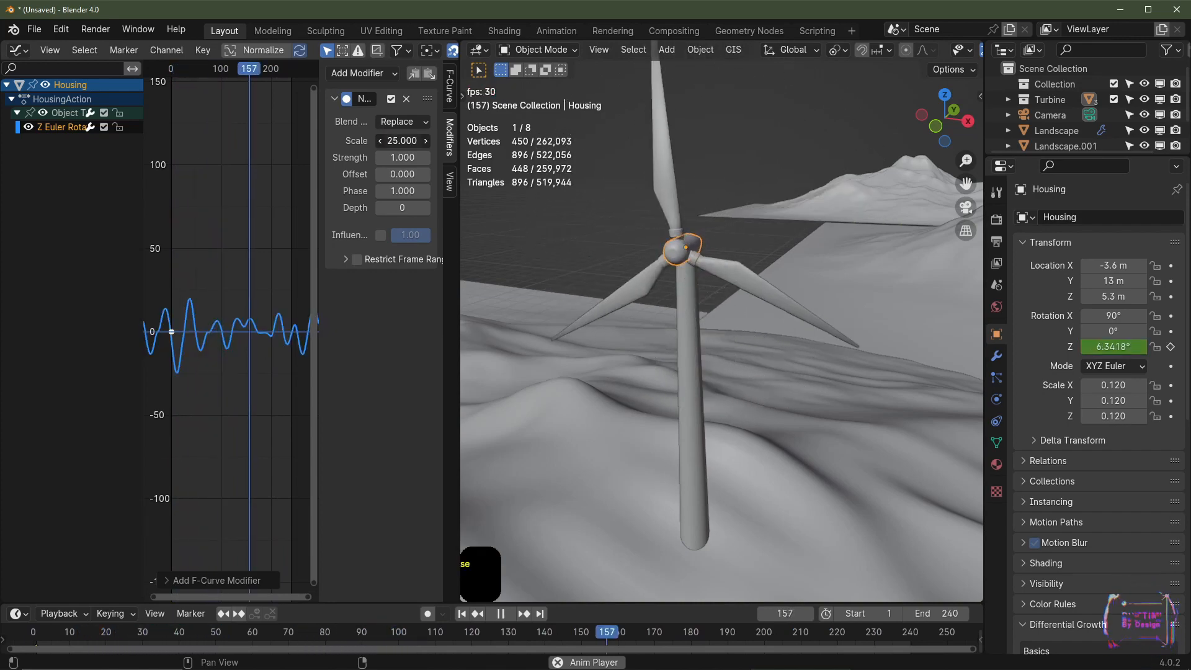
left_click(402, 141)
type("50")
key("Return")
Restrict the Noise modifier's frame range to frames 1 through 240
left_click(346, 259)
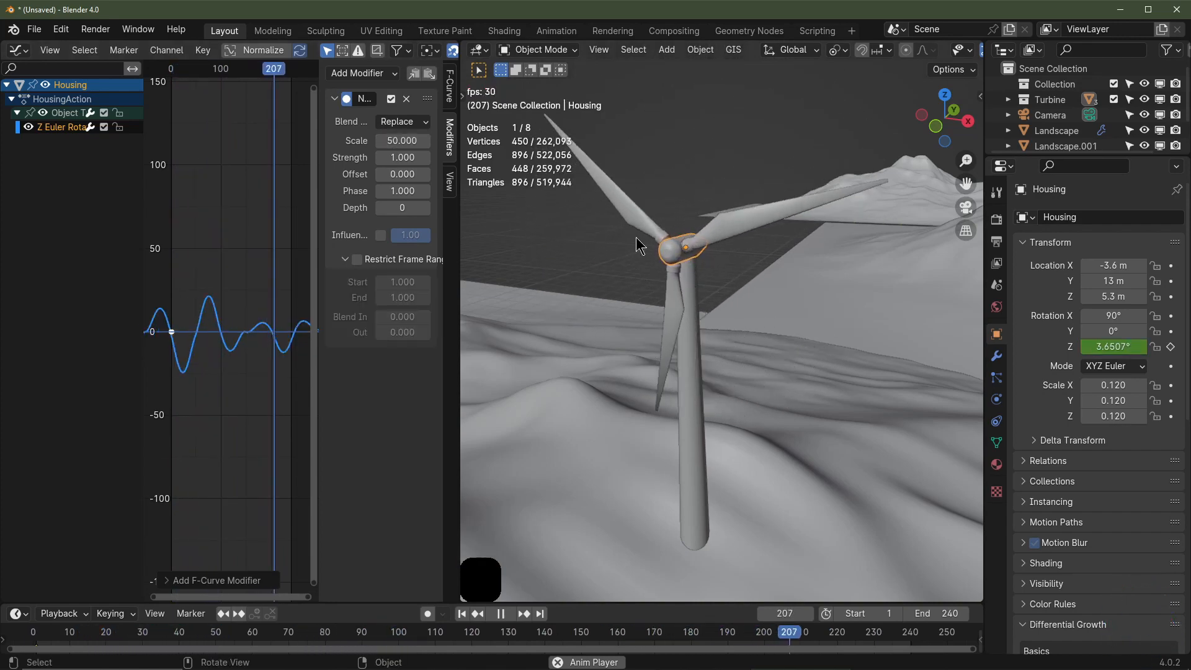
left_click(346, 259)
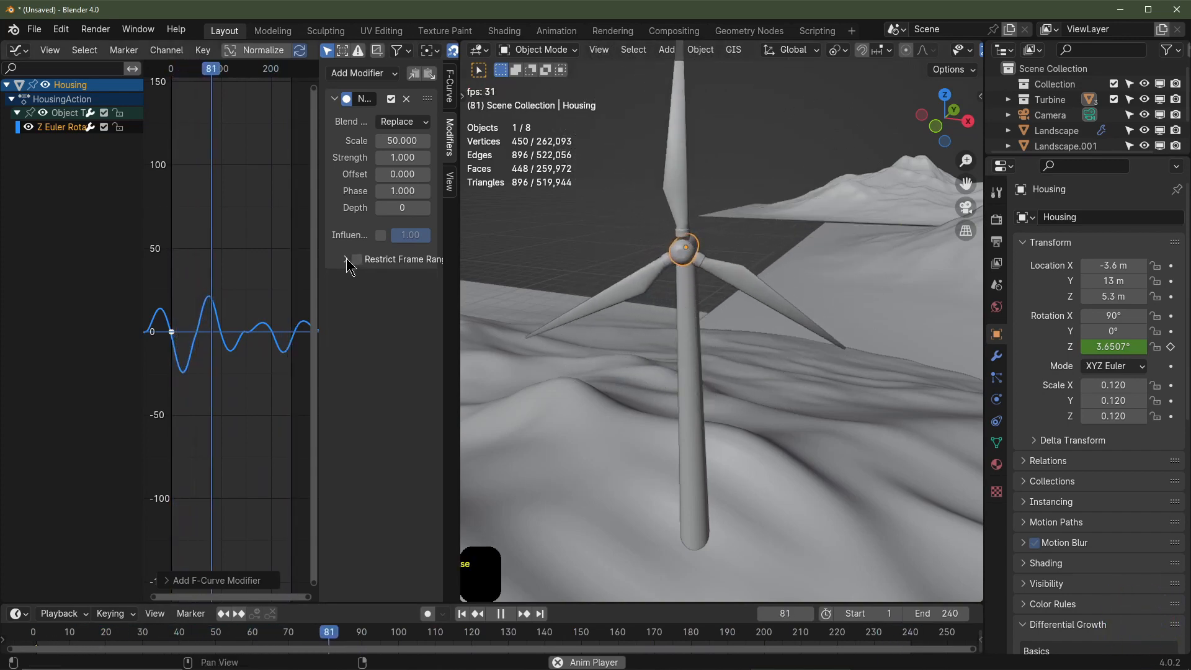
left_click(346, 260)
left_click(357, 259)
left_click(393, 282)
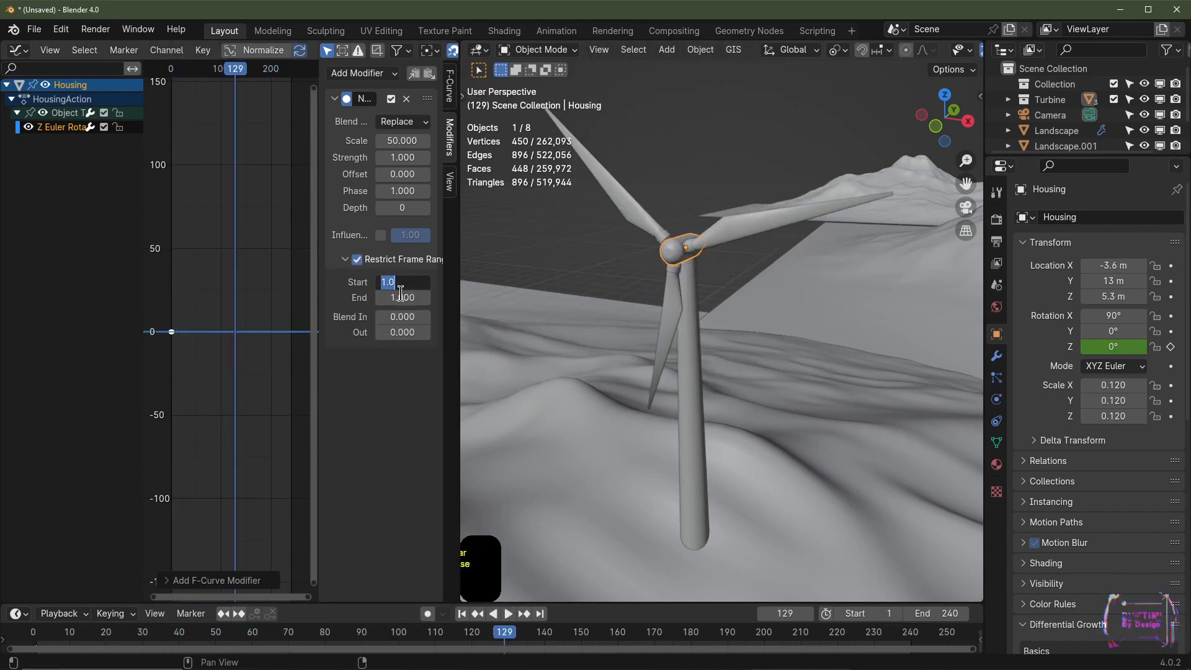
left_click(400, 296)
left_click(400, 297)
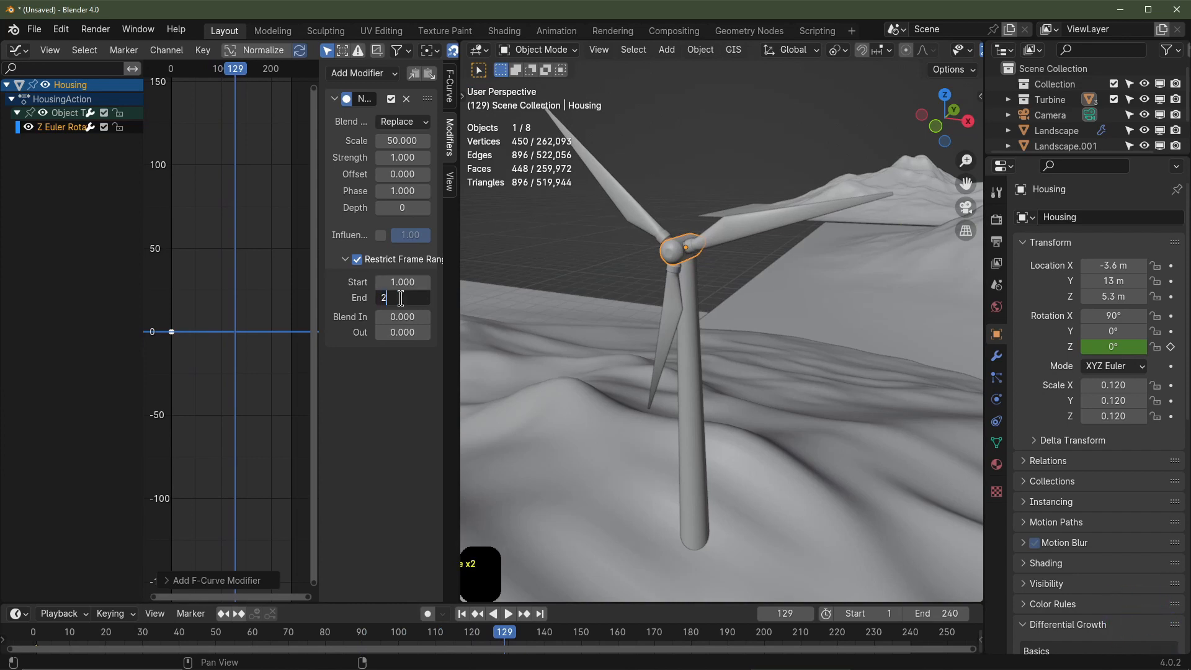
type("240")
key("Return")
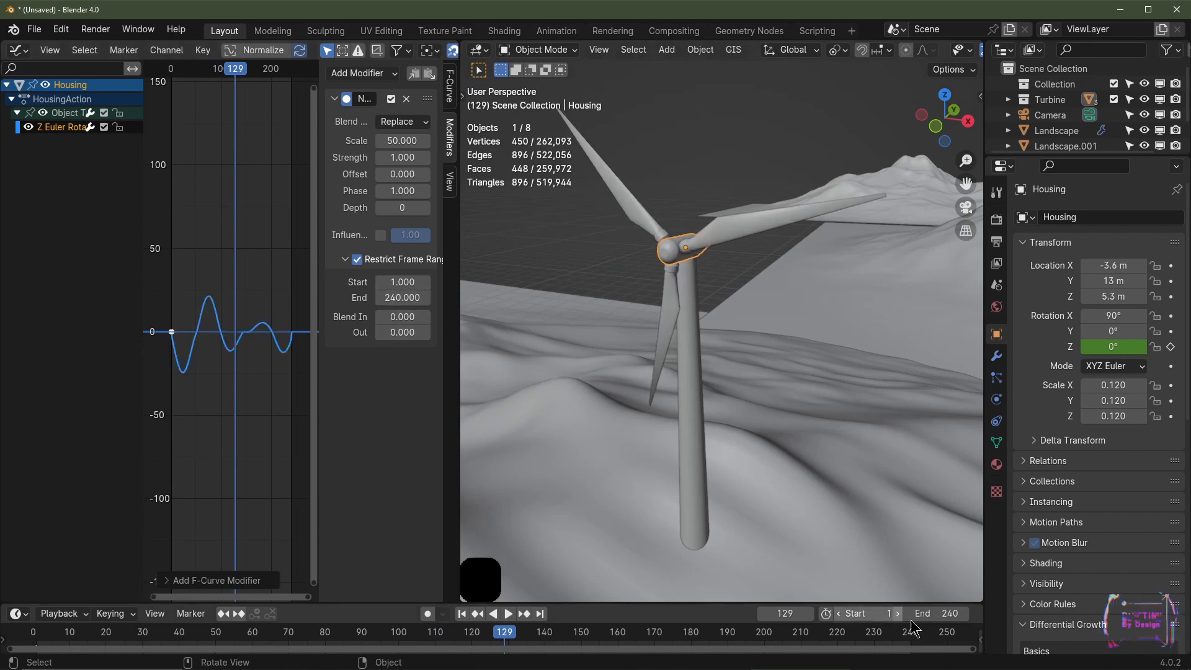
Set the noise's Blend In and Blend Out to 30 frames and play the animation
left_click(403, 316)
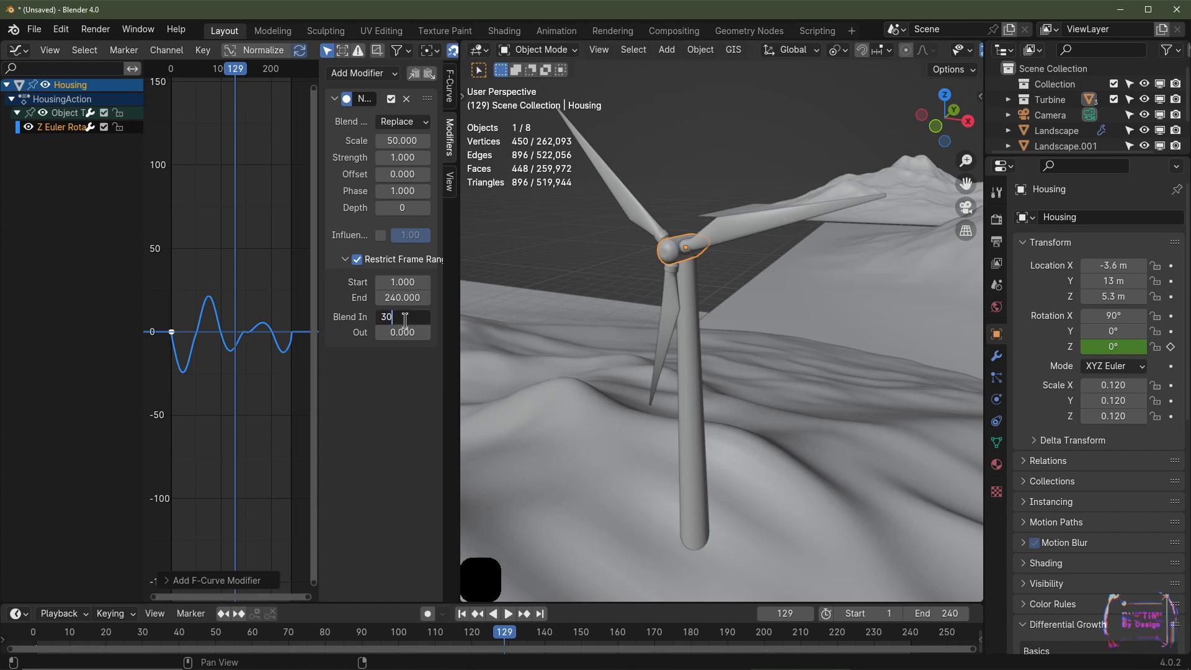
type("30")
key("Tab")
type("30")
key("Return")
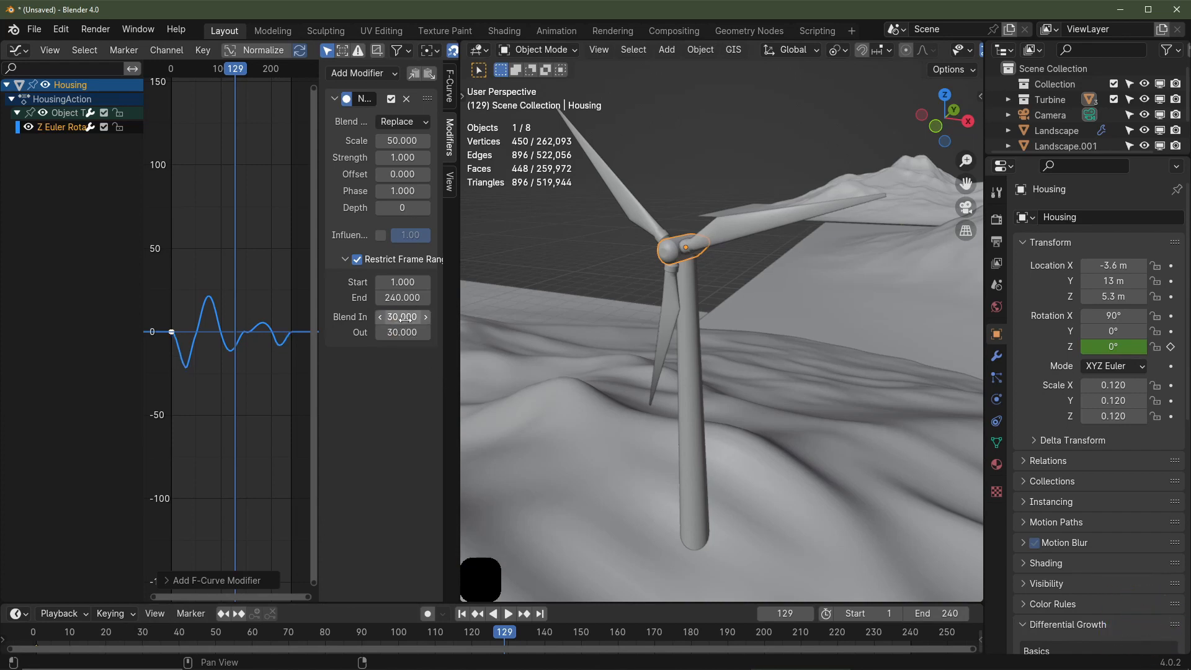
key("space")
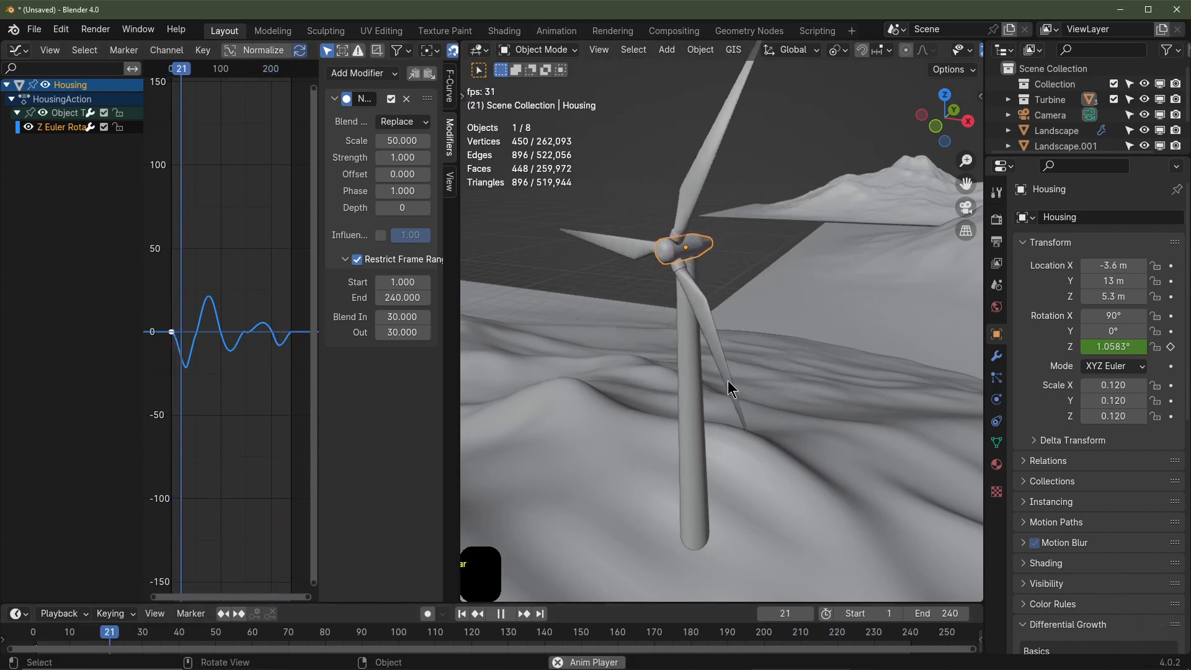
key("space")
Set the noise's Blend In and Blend Out to 60 frames and play the result
left_click(390, 317)
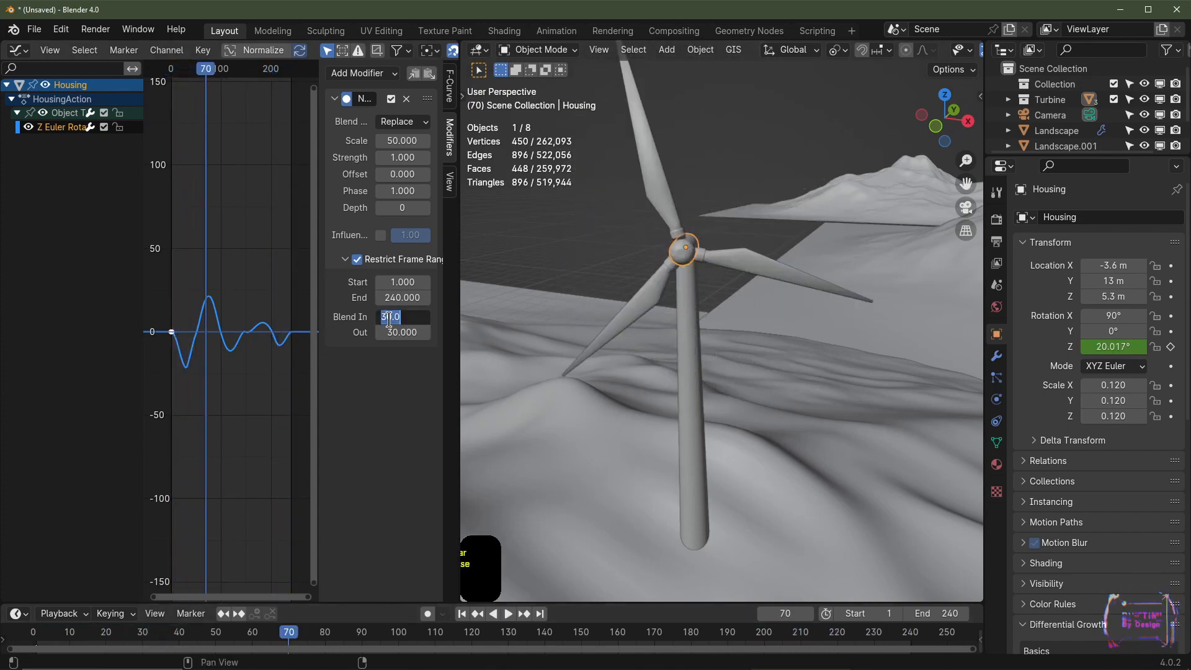
type("60")
key("Tab")
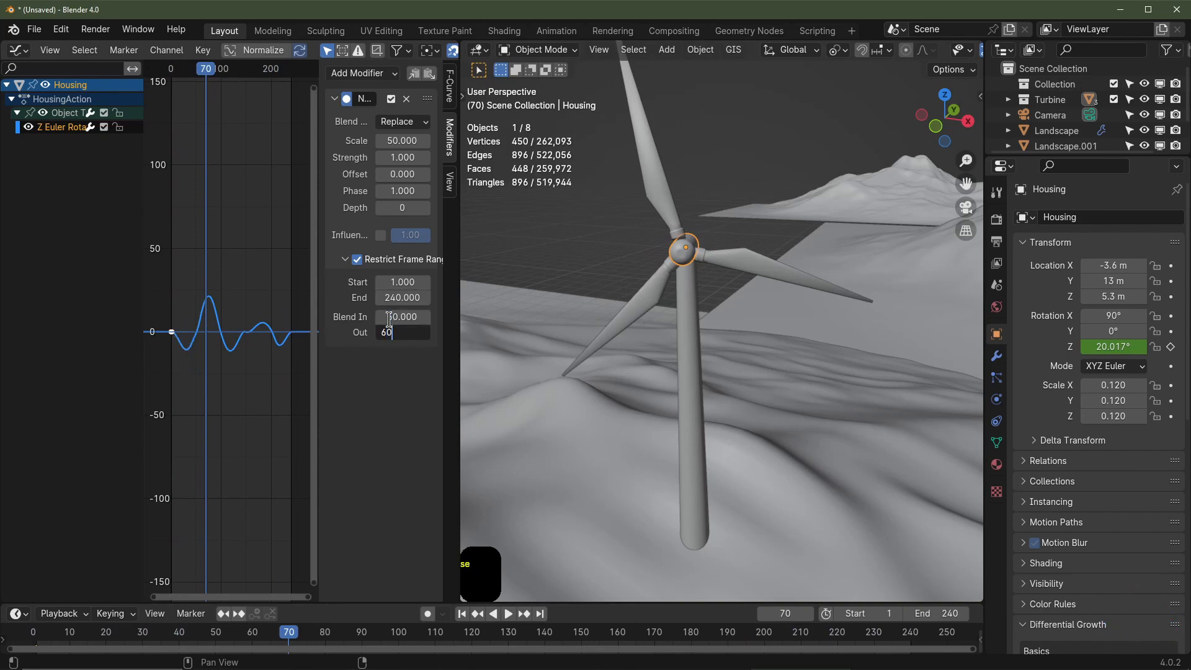
type("60")
key("Return")
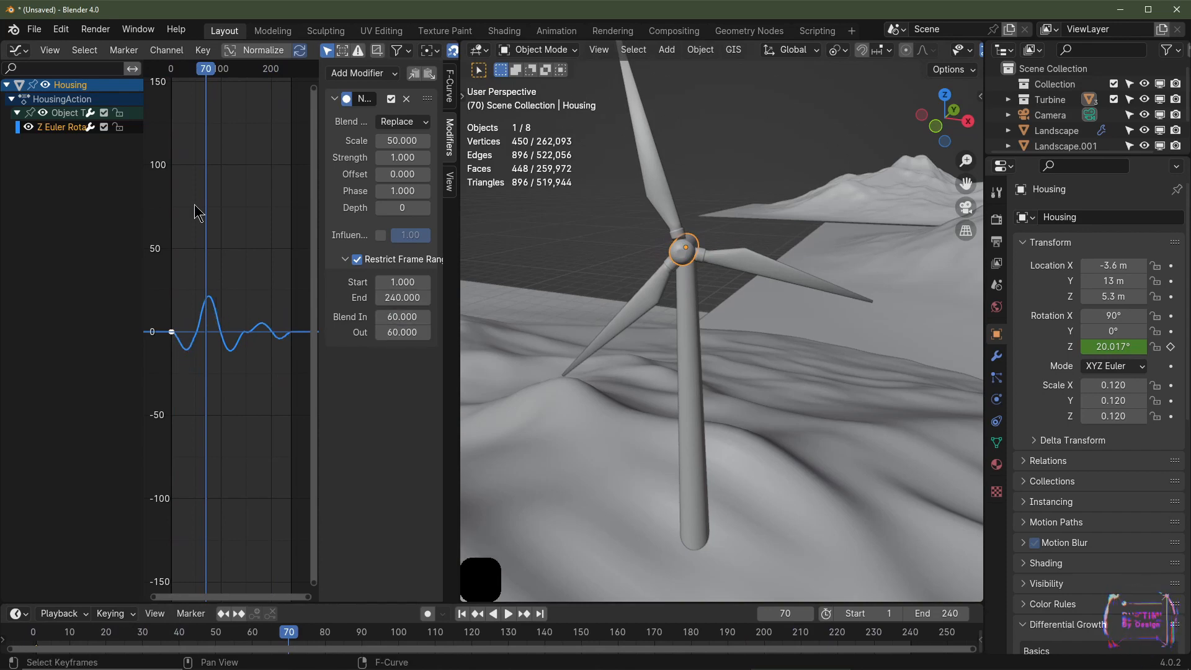
key("space")
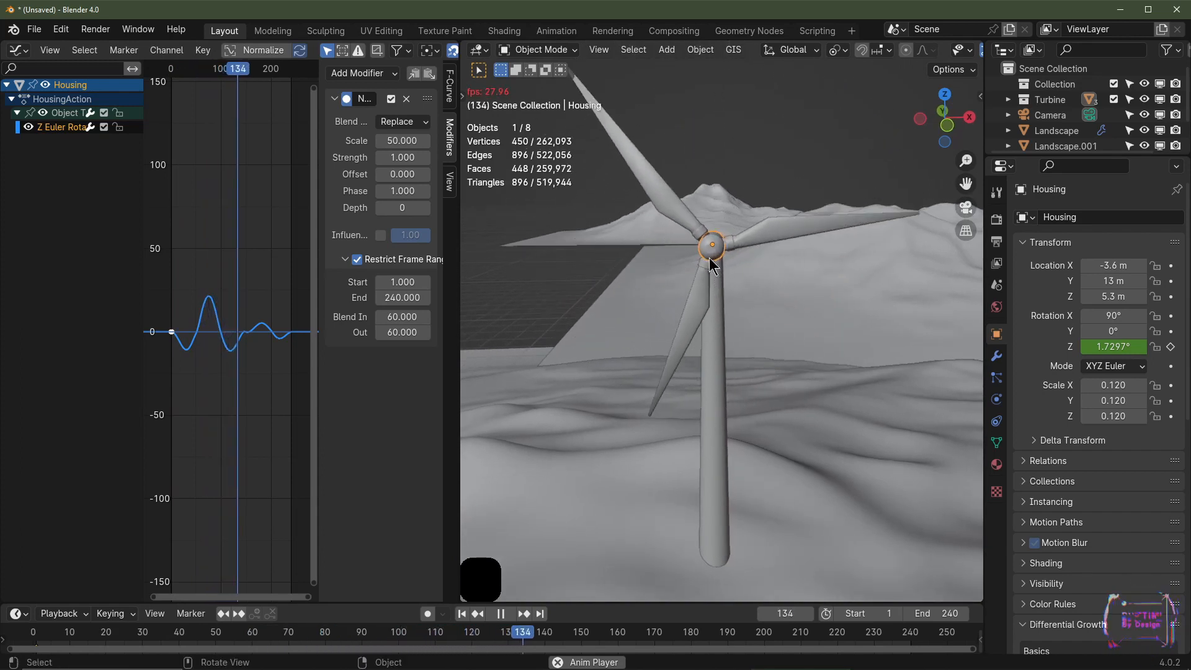
key("space")
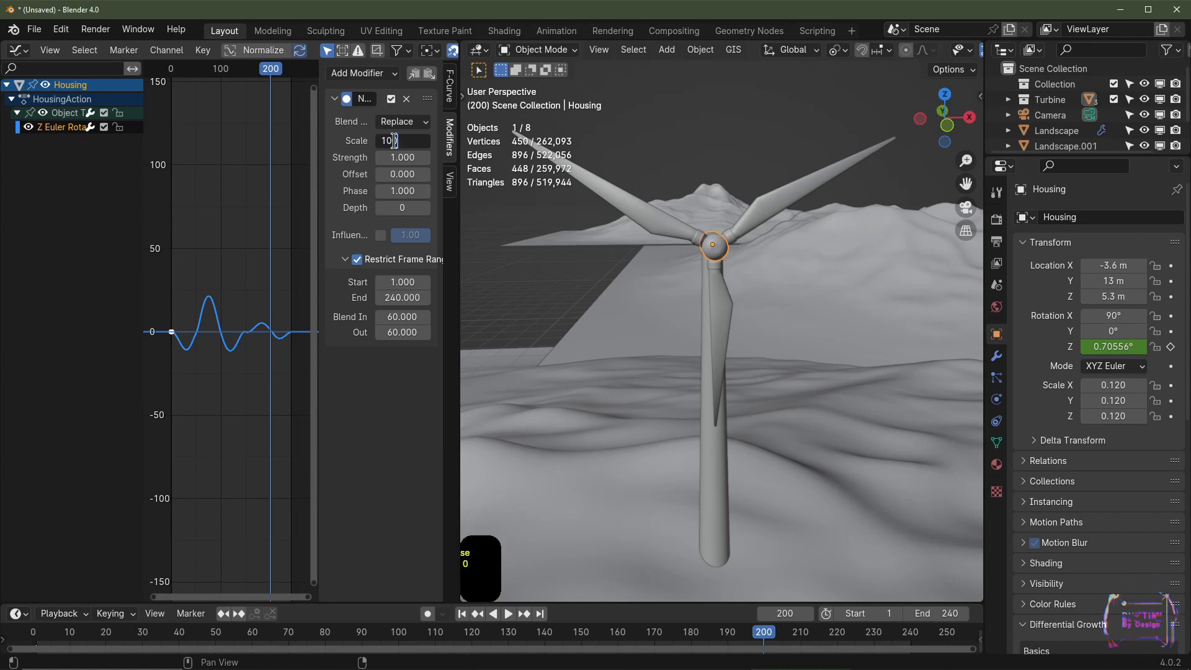
Try a noise Scale of 100 with Strength 0.5 and play the animation from the front view
type("0")
key("Return")
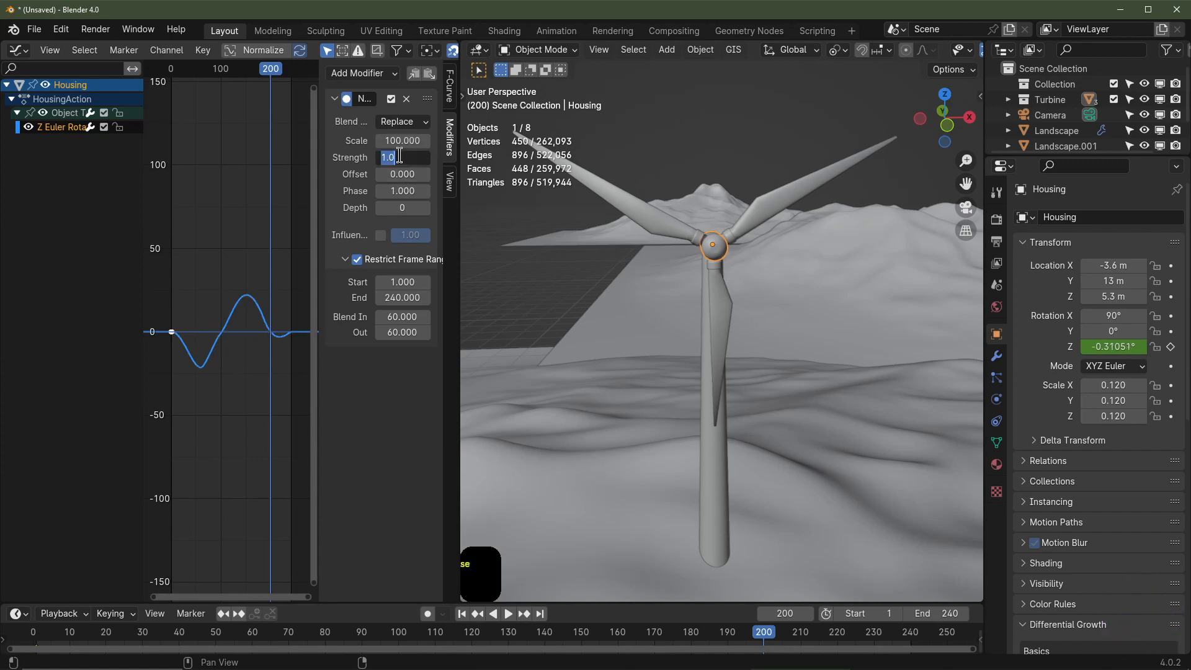
type("0.5")
key("Return")
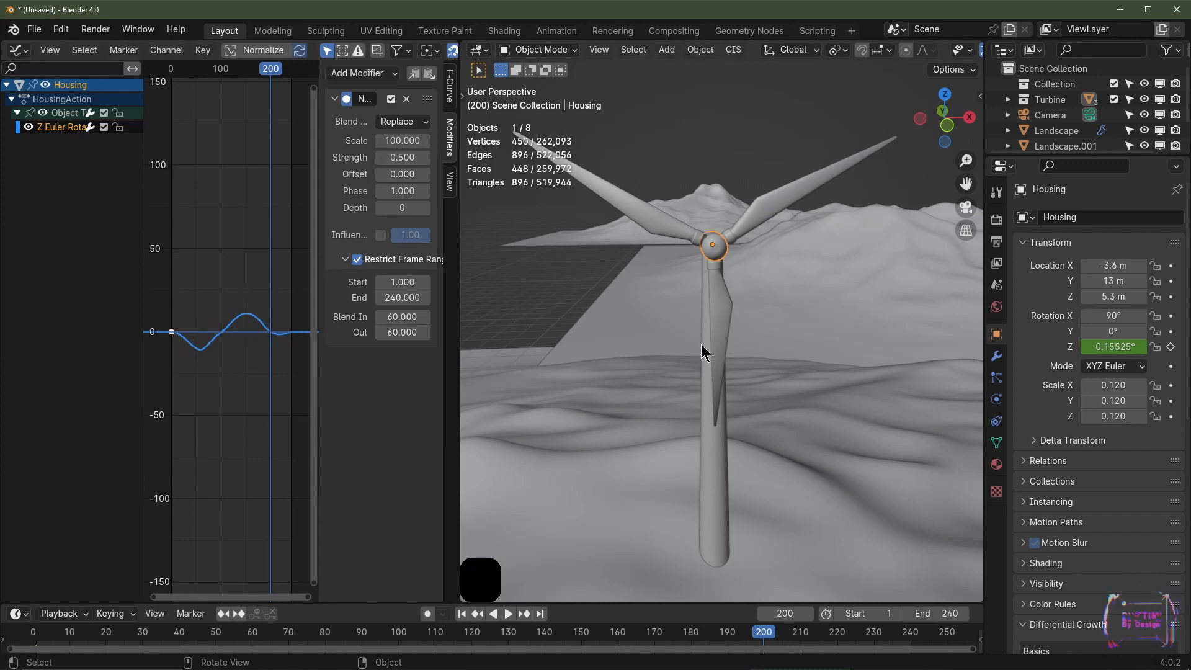
key("KP_1")
key("space")
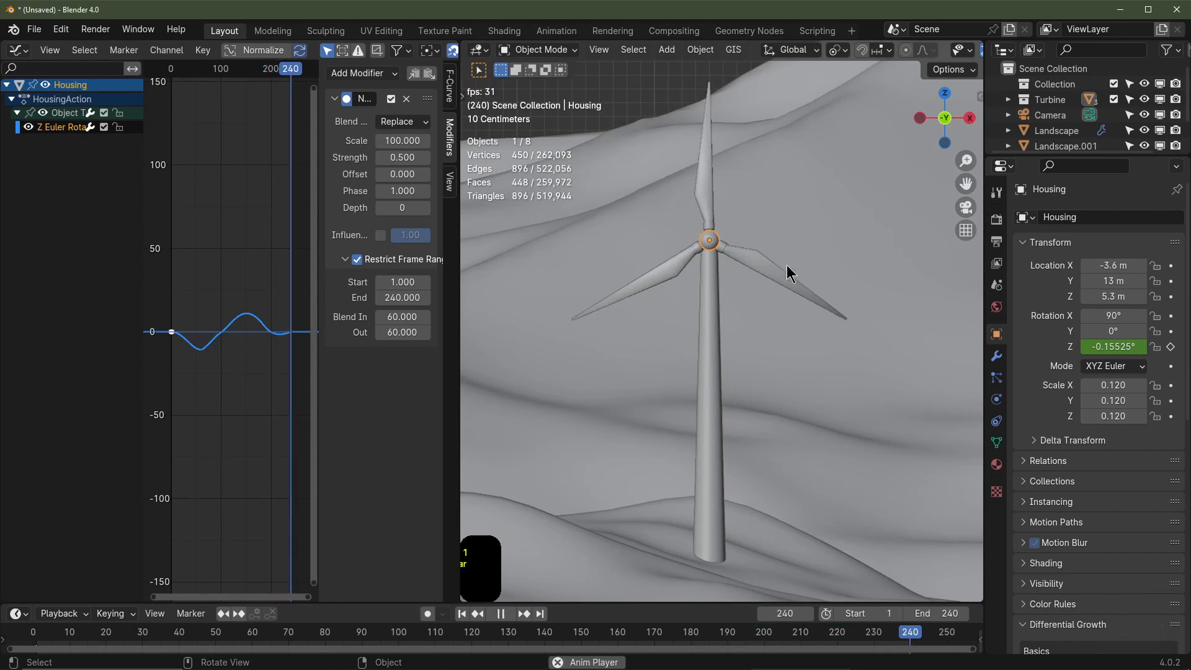
key("space")
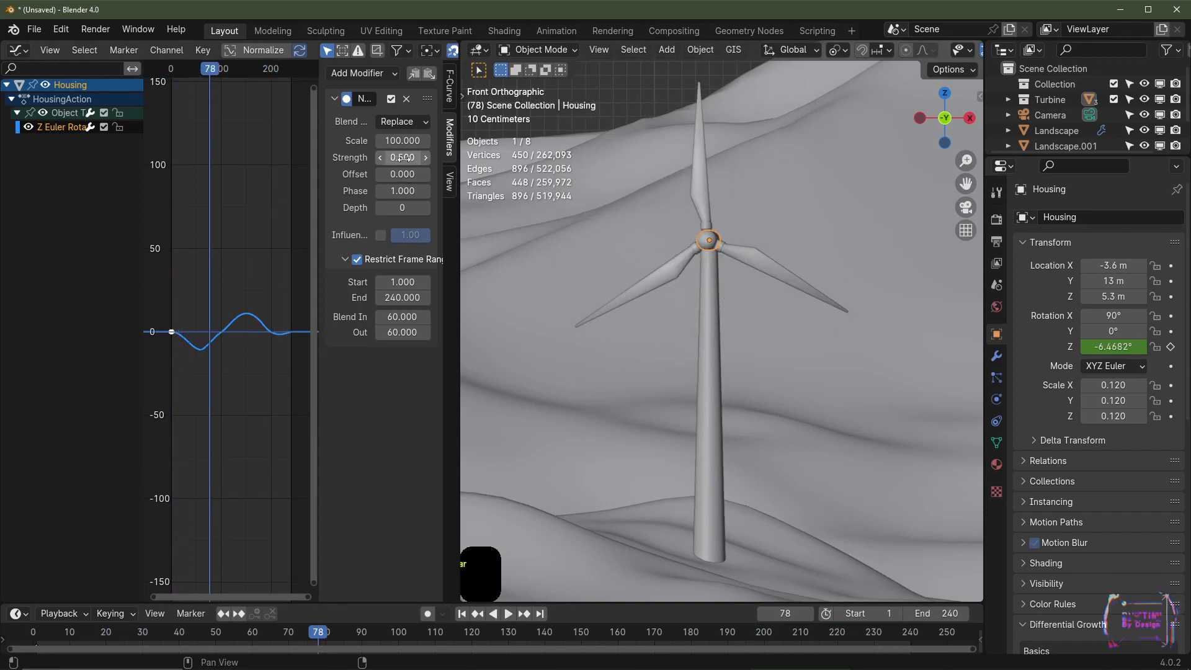
Set the noise Strength to 1 and Scale to 200, and return to the first frame
left_click(404, 157)
type("1")
key("Return")
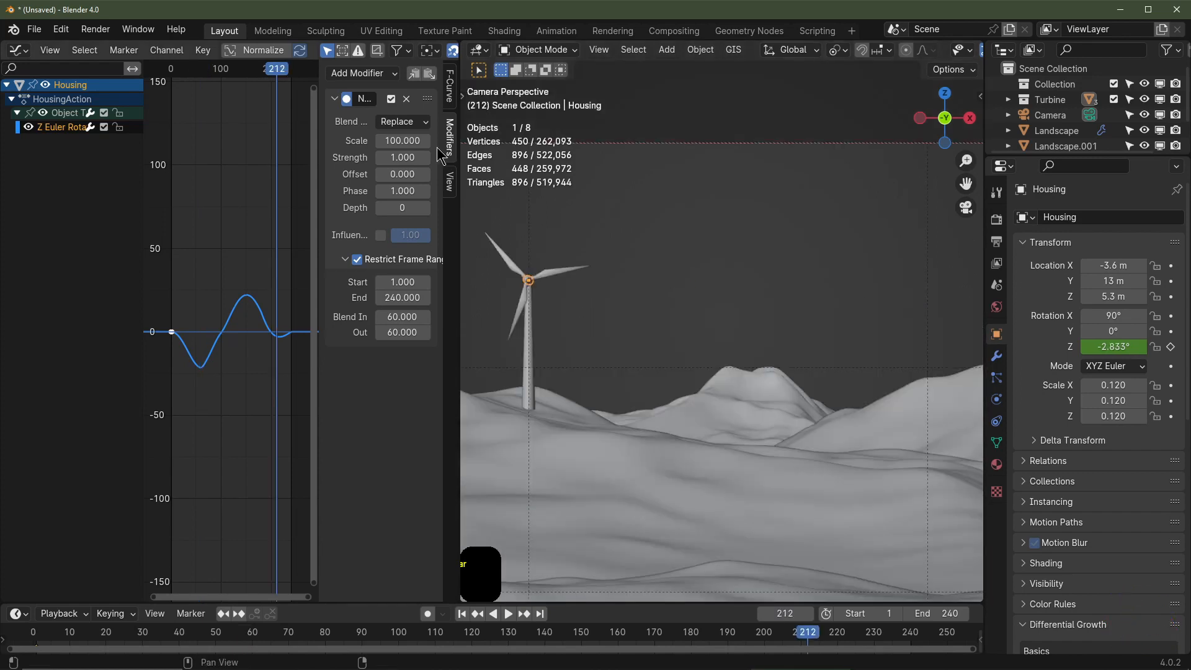
left_click(403, 140)
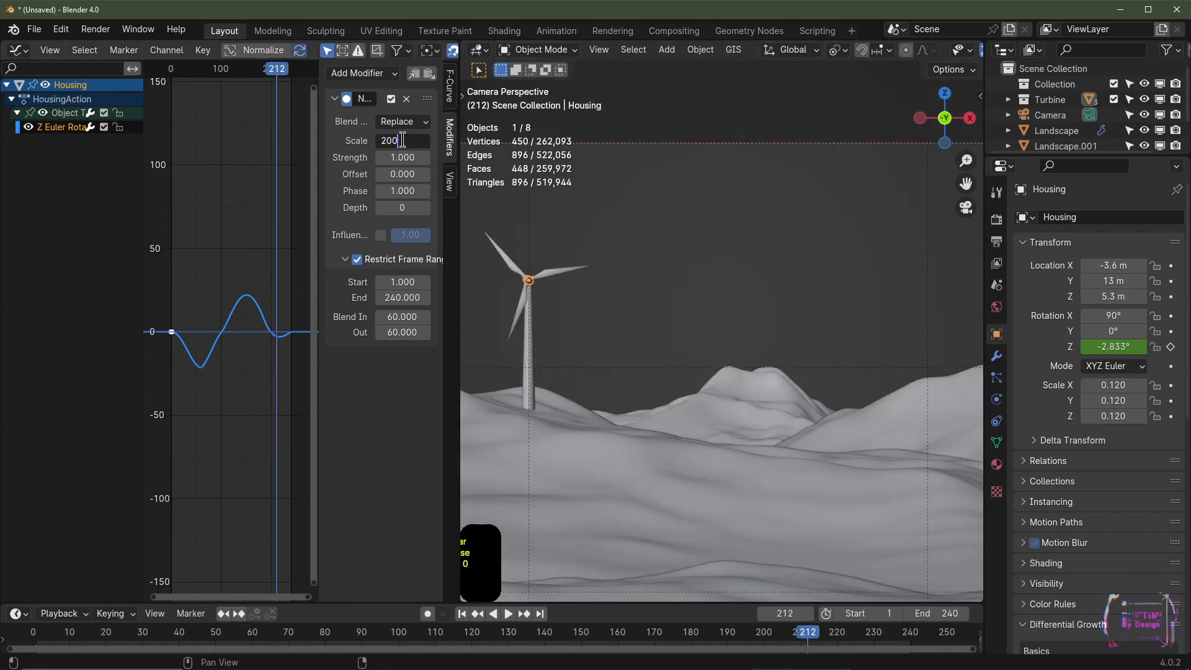
key("Return")
key("shift+Left")
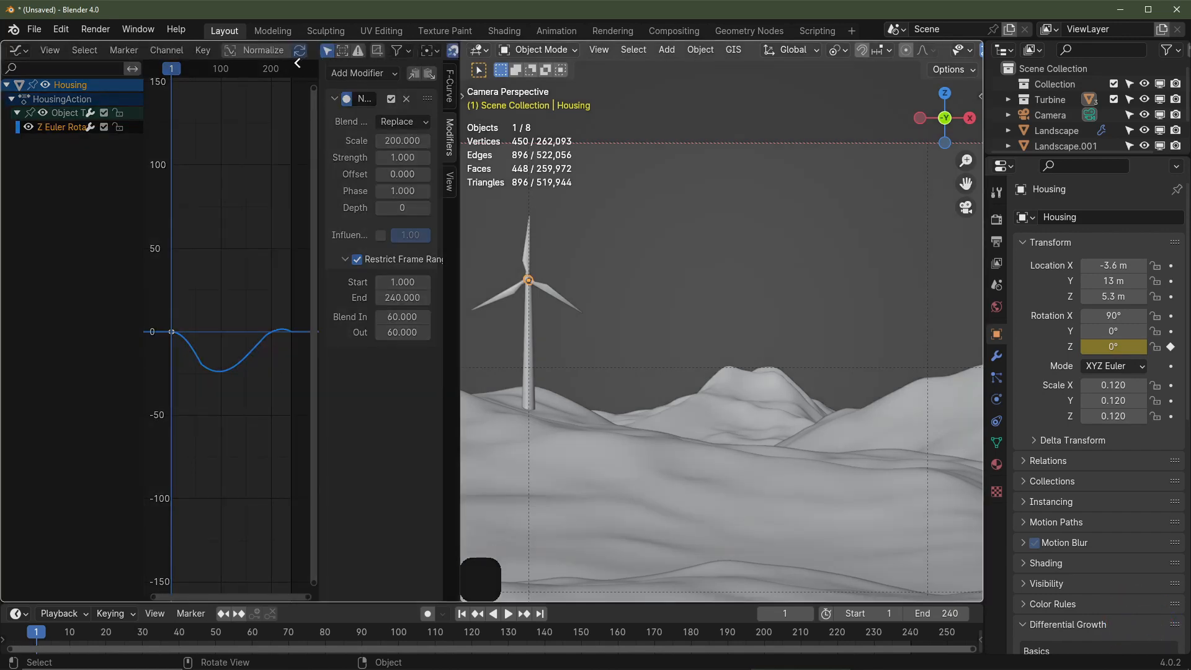
Close the Graph Editor area and duplicate the complete turbine, with its housing, blades and shaft, 7.2 m along X
left_click_drag(297, 63, 248, 69)
scroll(440, 327, "down", 5)
middle_click_drag(414, 288, 385, 249)
scroll(385, 249, "up", 2)
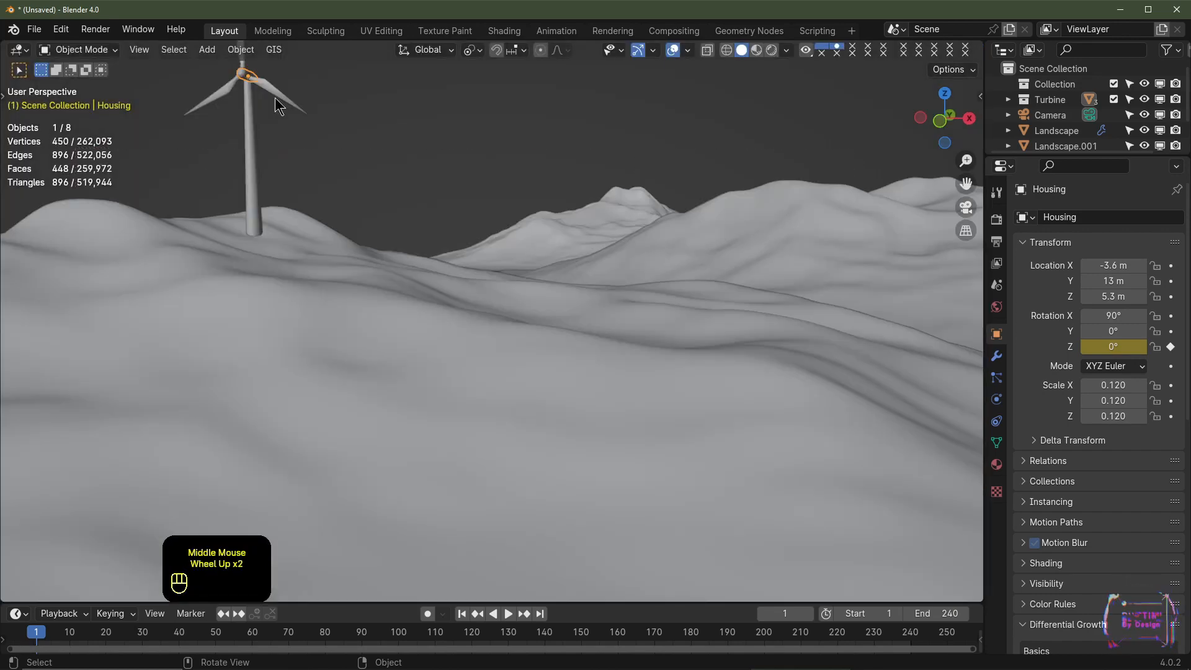
left_click(278, 96, "shift")
left_click(248, 110, "shift")
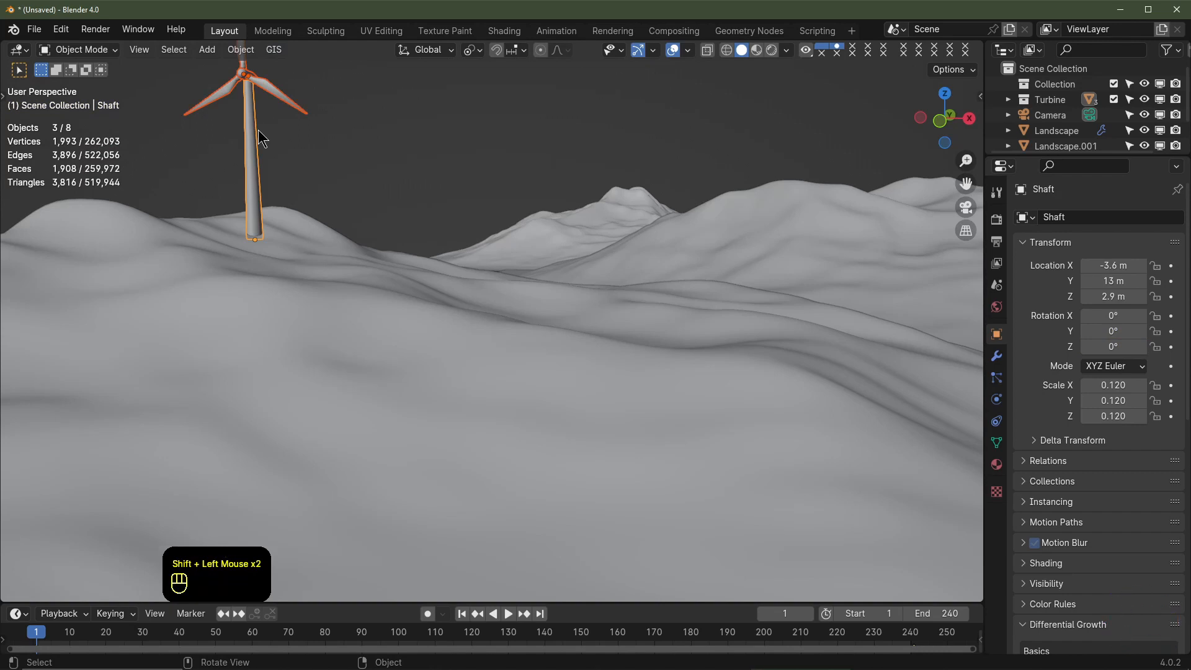
key("KP_0")
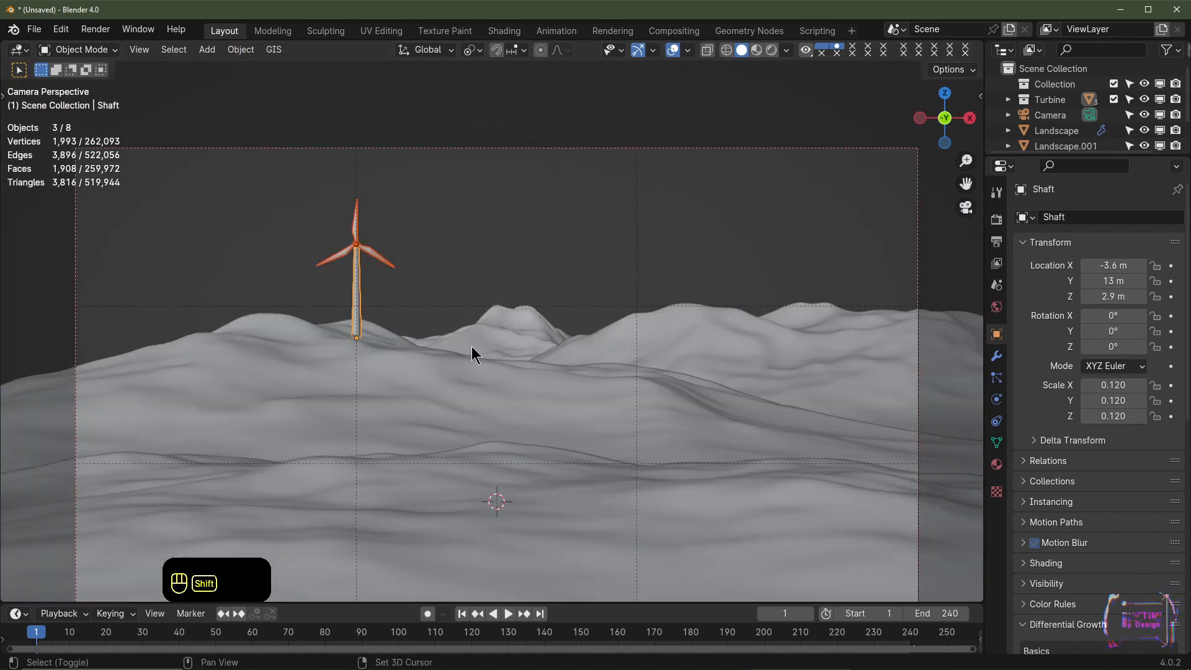
key("shift+d")
key("x")
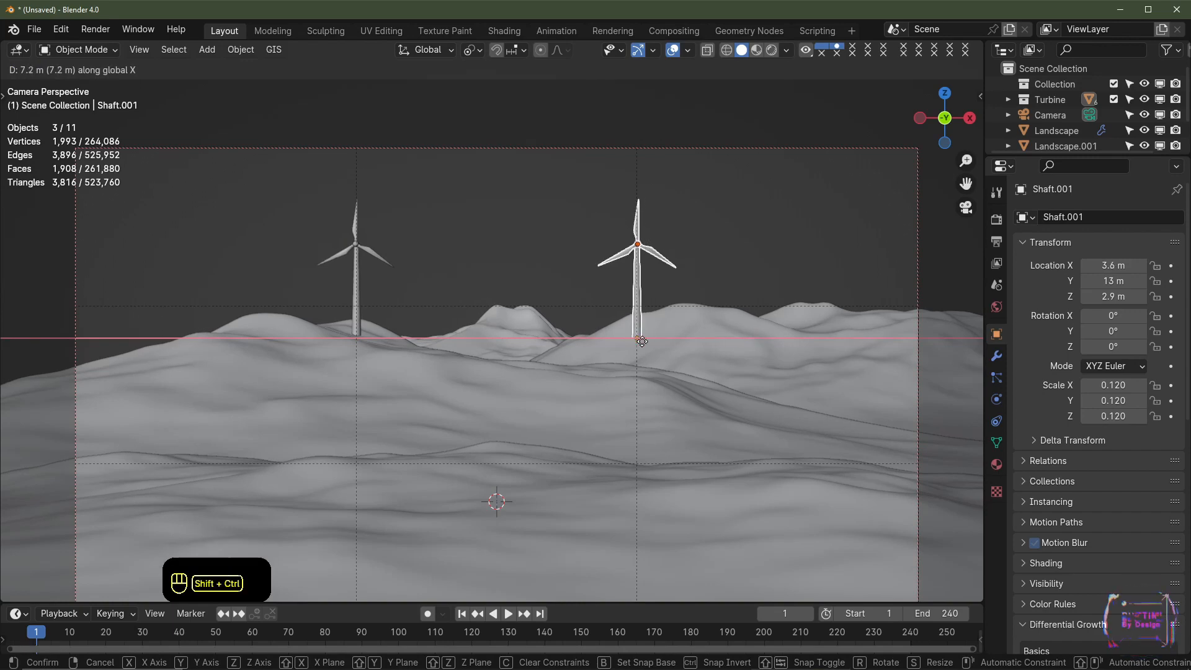
left_click(641, 341, "ctrl+shift")
Move the duplicated turbine -13 m along Y onto the front landscape
key("KP_7")
scroll(647, 341, "down", 4)
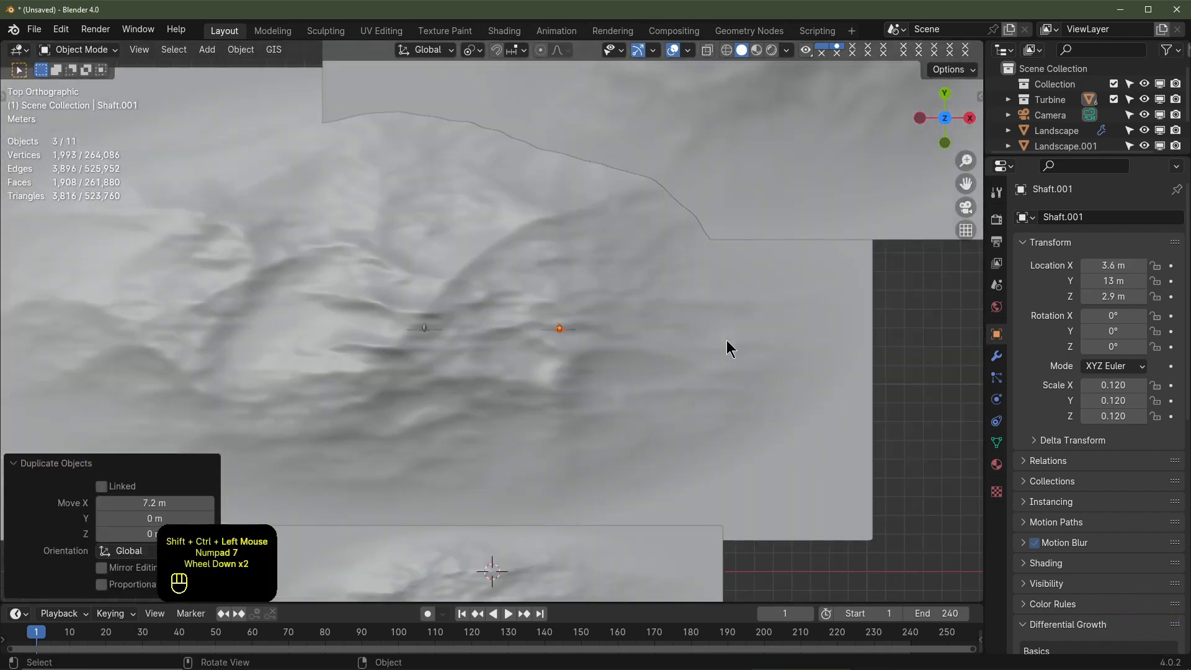
middle_click_drag(726, 340, 576, 329, "shift")
scroll(538, 280, "up", 2)
key("g")
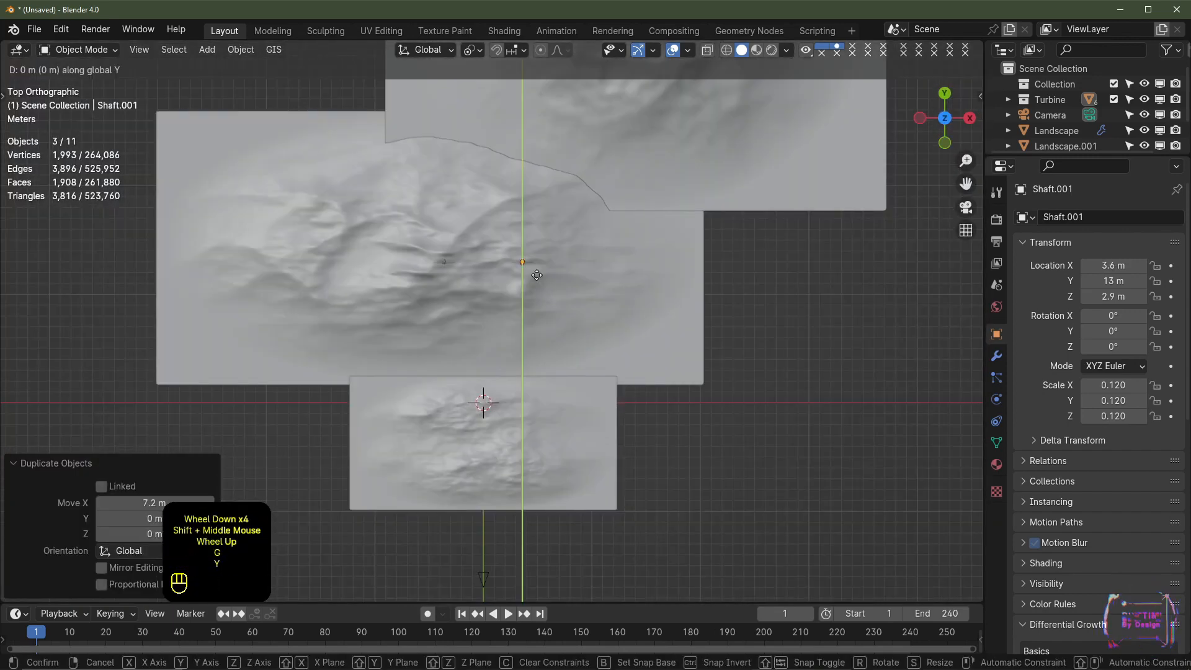
key("y")
left_click(517, 411, "ctrl")
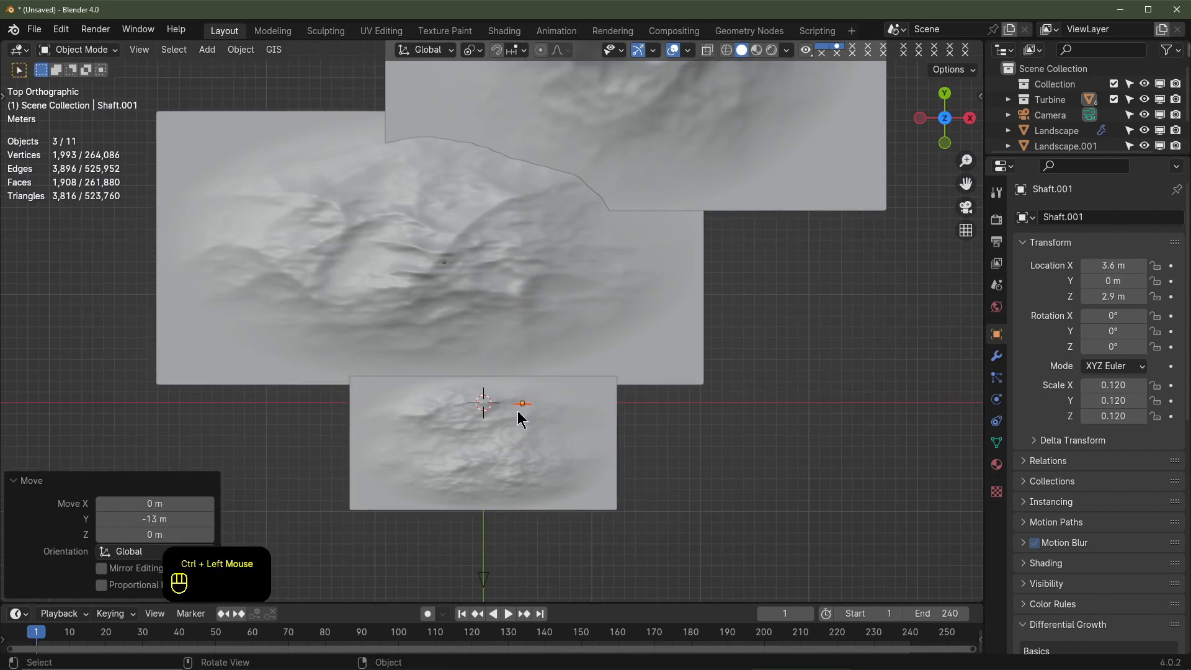
Lower the front turbine about 2.39 m along Z, down to the terrain in the camera view
key("KP_0")
middle_click_drag(672, 335, 659, 212, "shift")
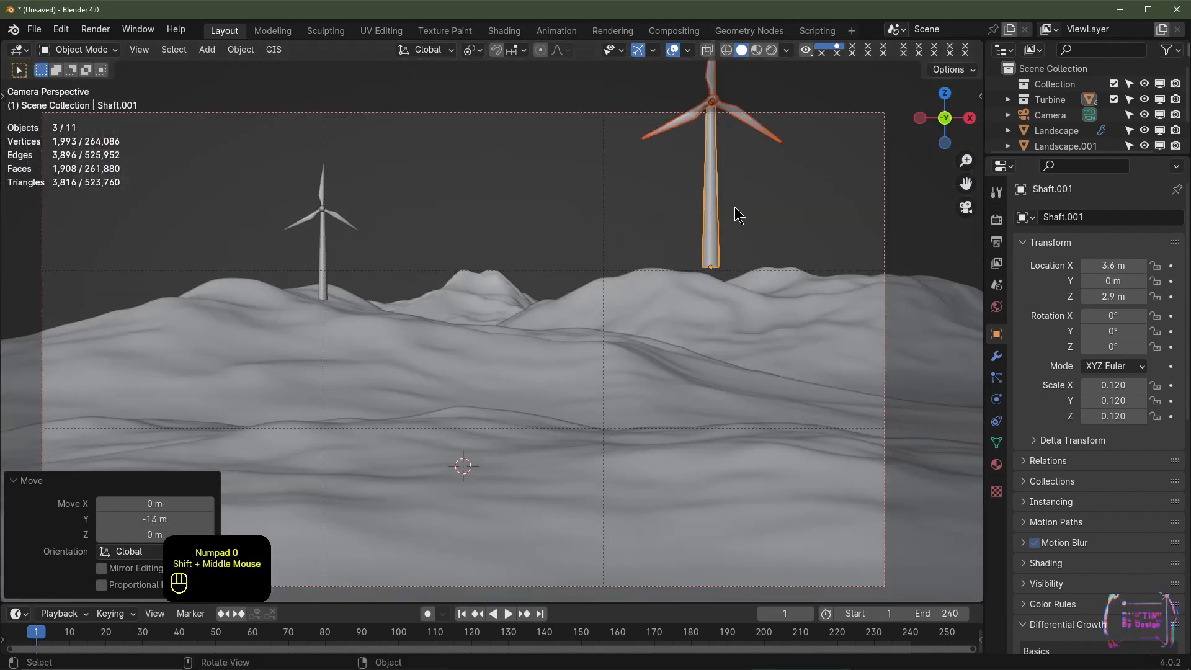
key("g")
key("x")
key("z")
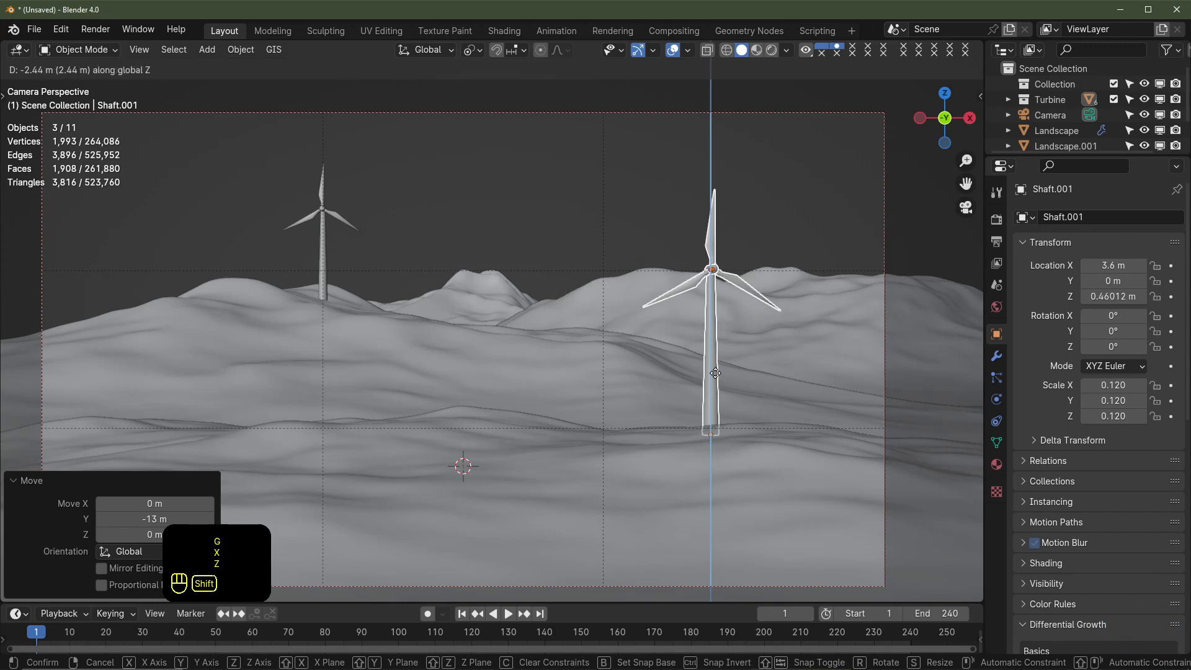
left_click(714, 356, "shift")
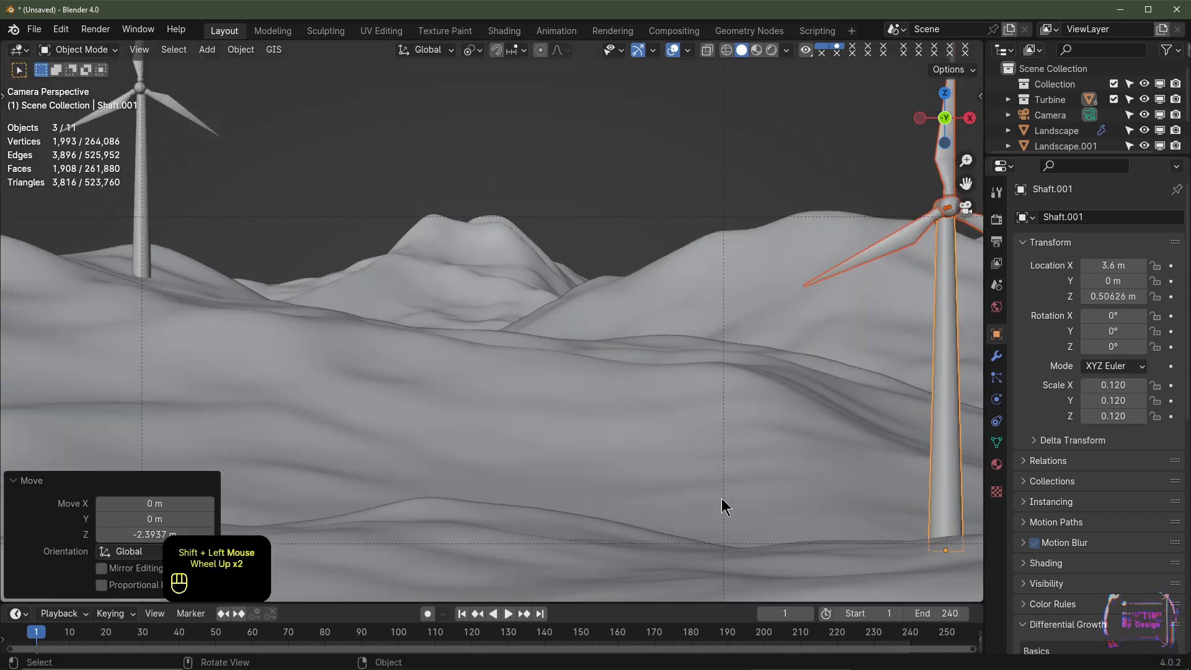
Shift the front turbine about -1.56 m along X onto the camera's vertical thirds guide
scroll(720, 497, "up", 2)
scroll(776, 500, "down", 2)
key("g")
key("x")
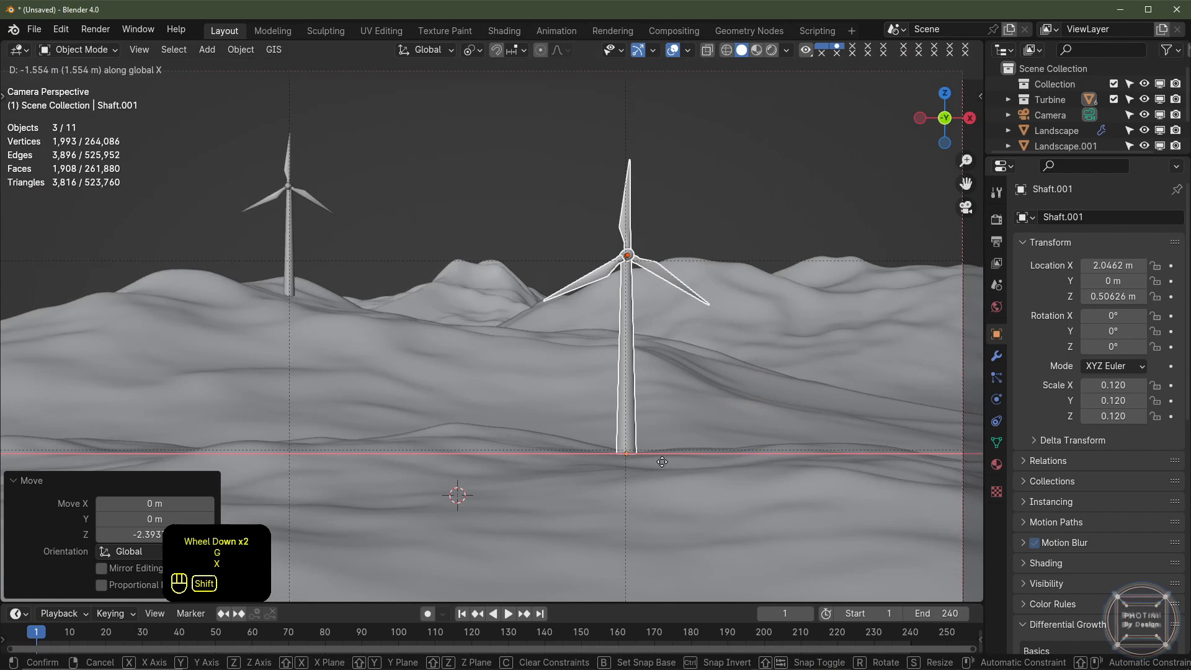
left_click(624, 208, "shift")
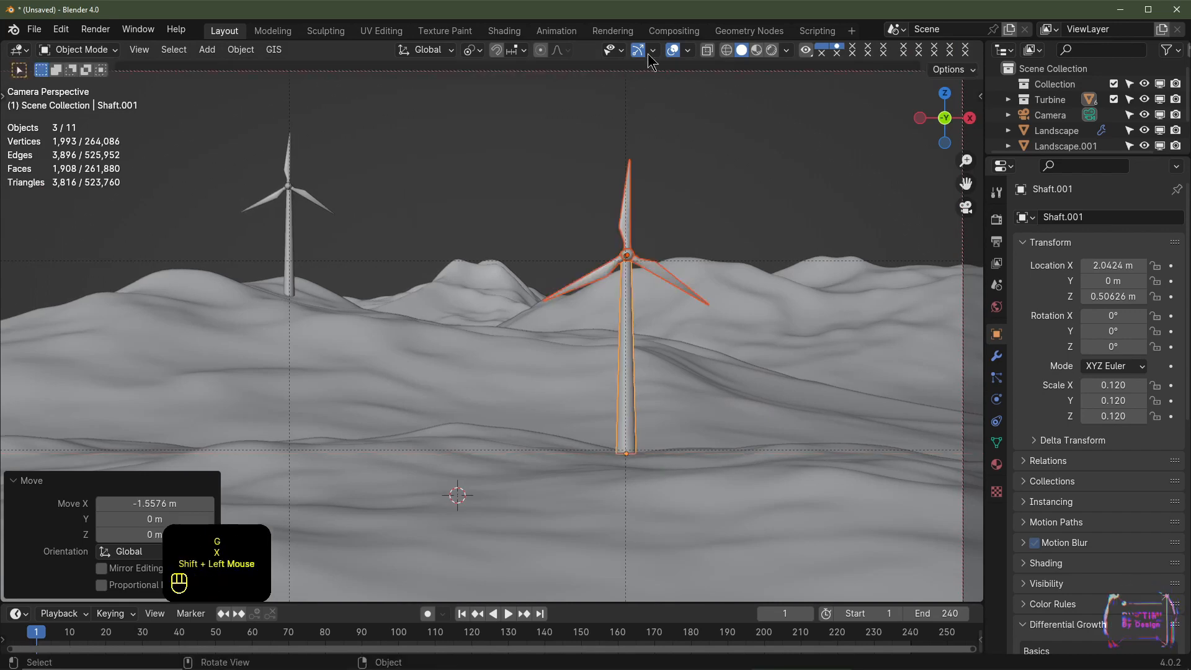
Sink the front turbine's base about 0.04 m along Z into the ground
scroll(616, 384, "up", 3)
middle_click_drag(616, 384, 612, 323, "shift")
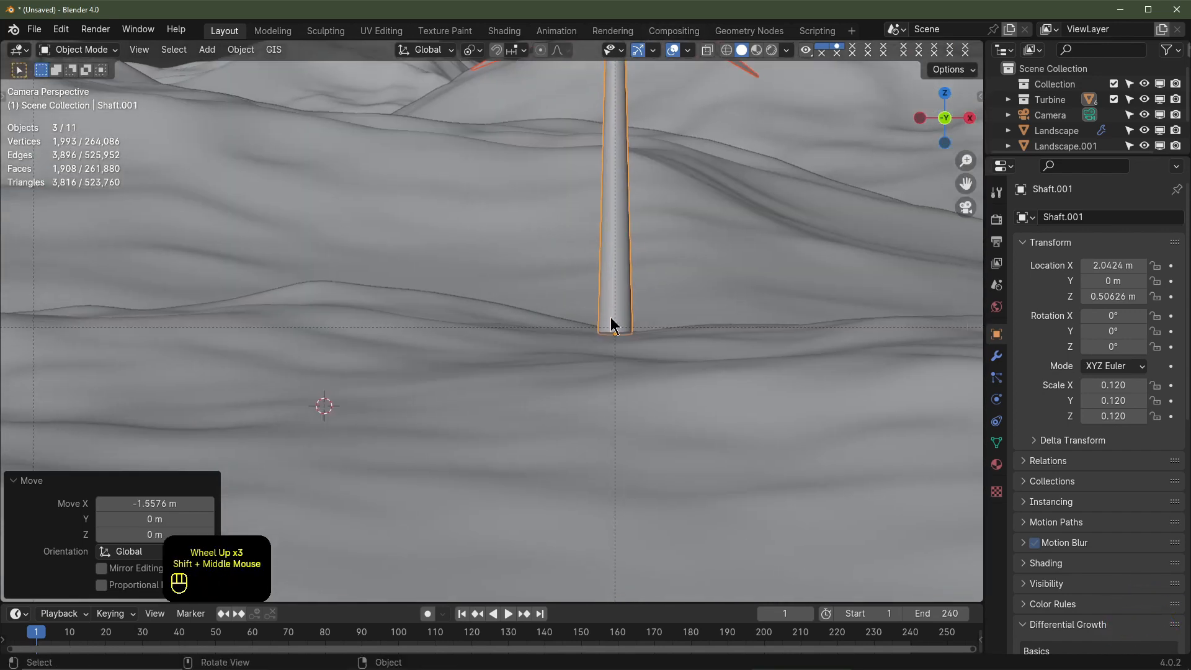
key("g")
key("z")
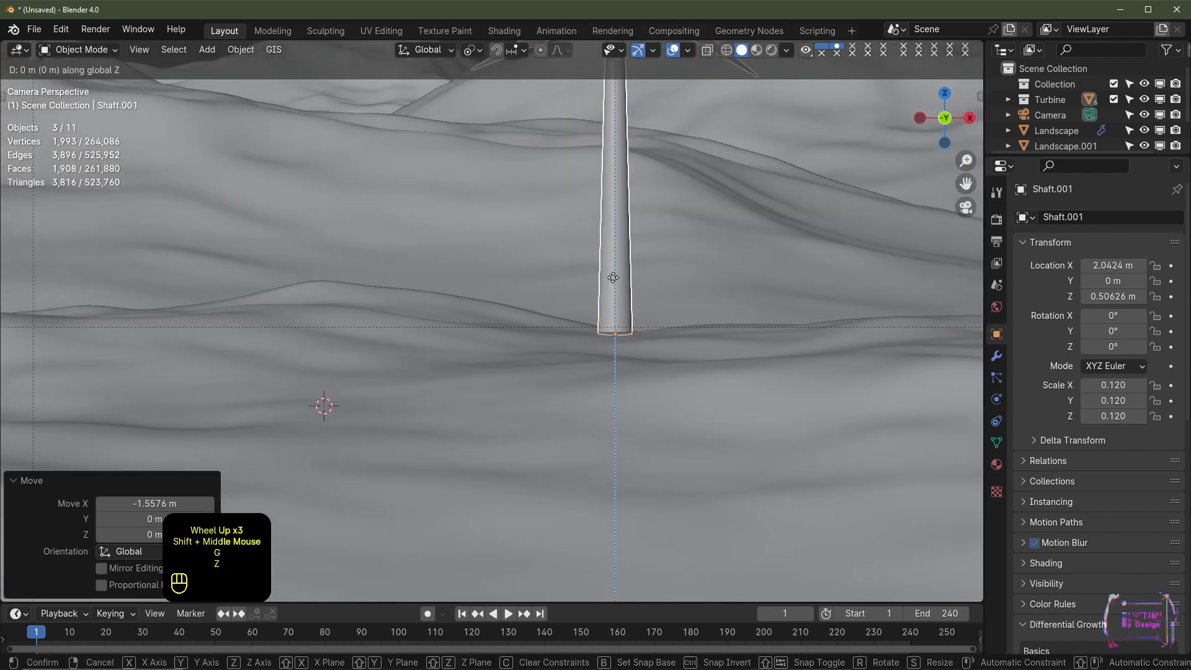
left_click(615, 341, "shift")
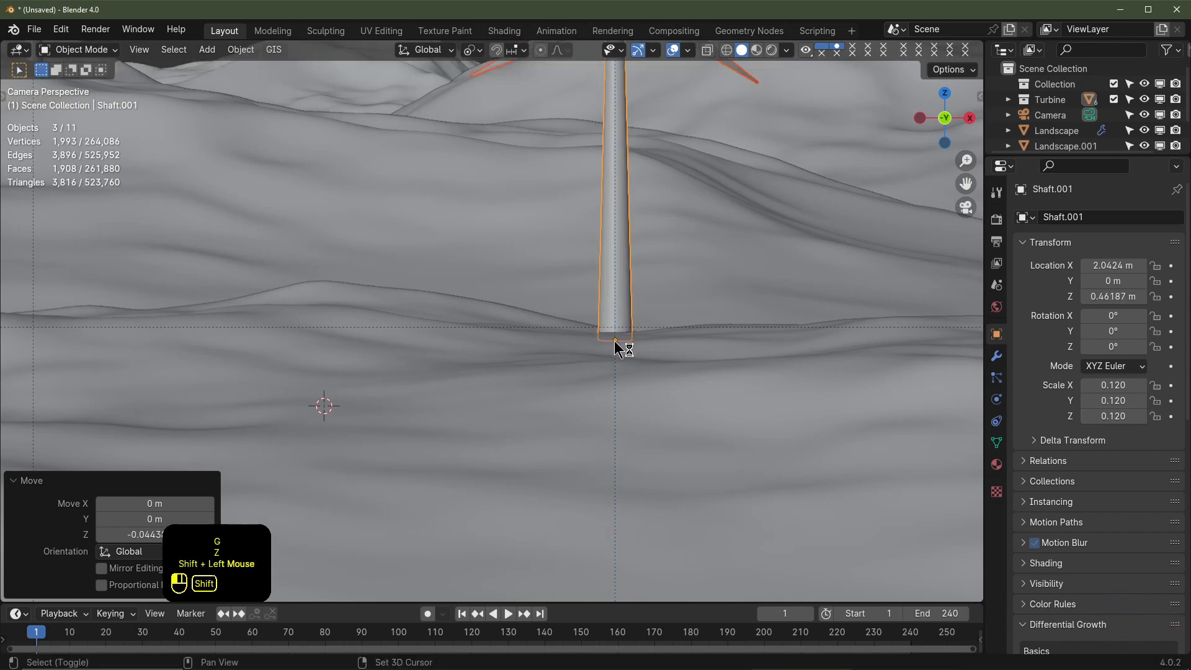
Deselect everything, play the animation of both turbines in the camera view, and return to frame 1
scroll(625, 281, "down", 3)
middle_click_drag(625, 282, 655, 325, "shift")
left_click(691, 114)
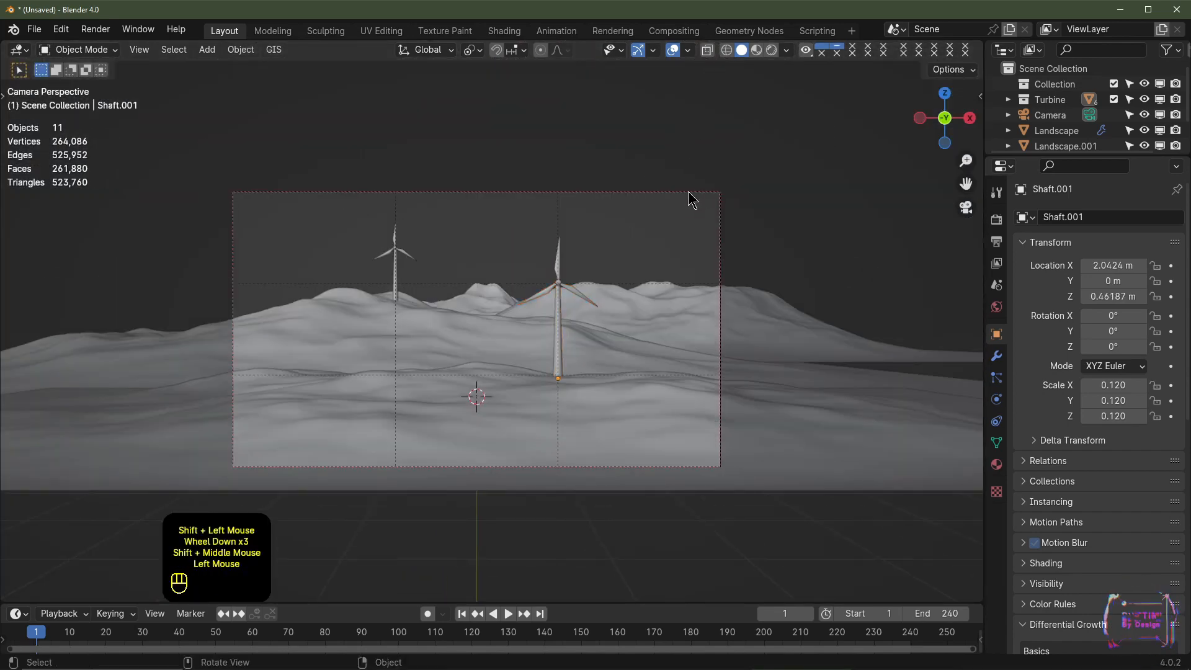
scroll(682, 194, "up", 2)
scroll(680, 193, "down", 1)
key("space")
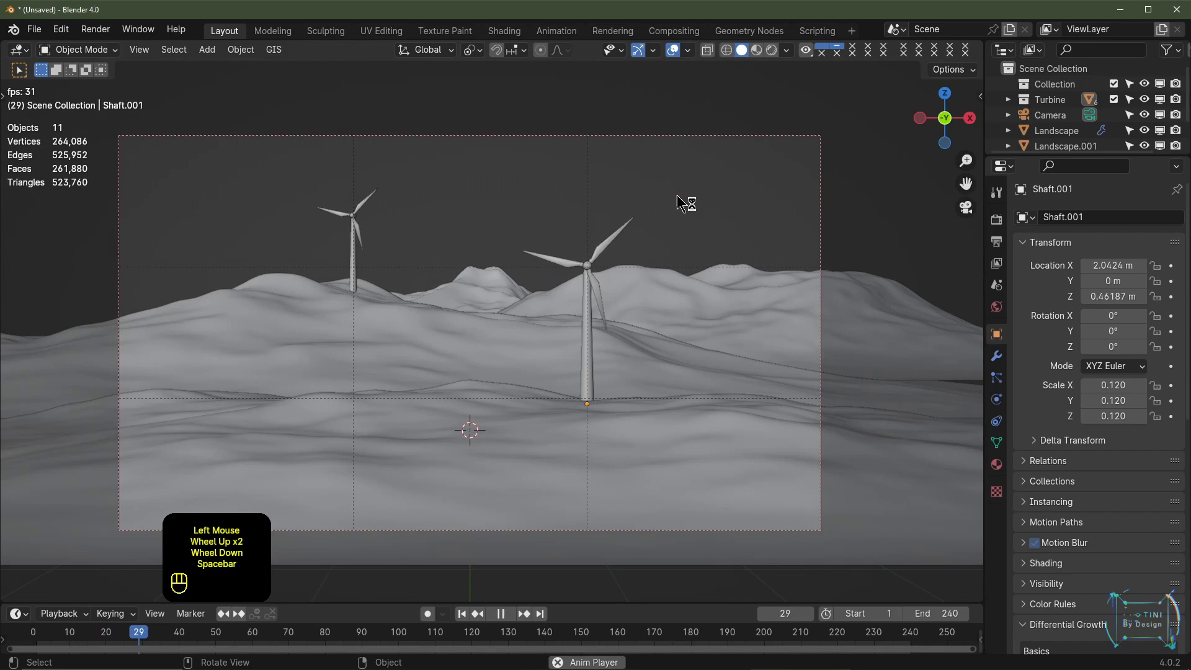
key("space")
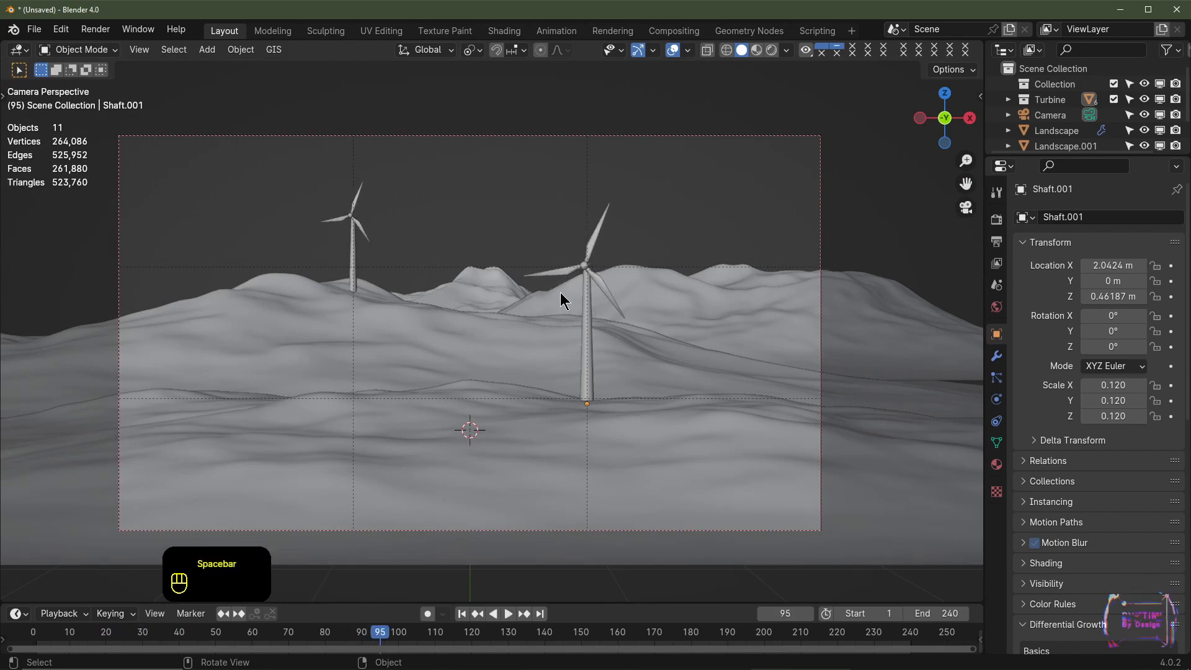
key("shift+Left")
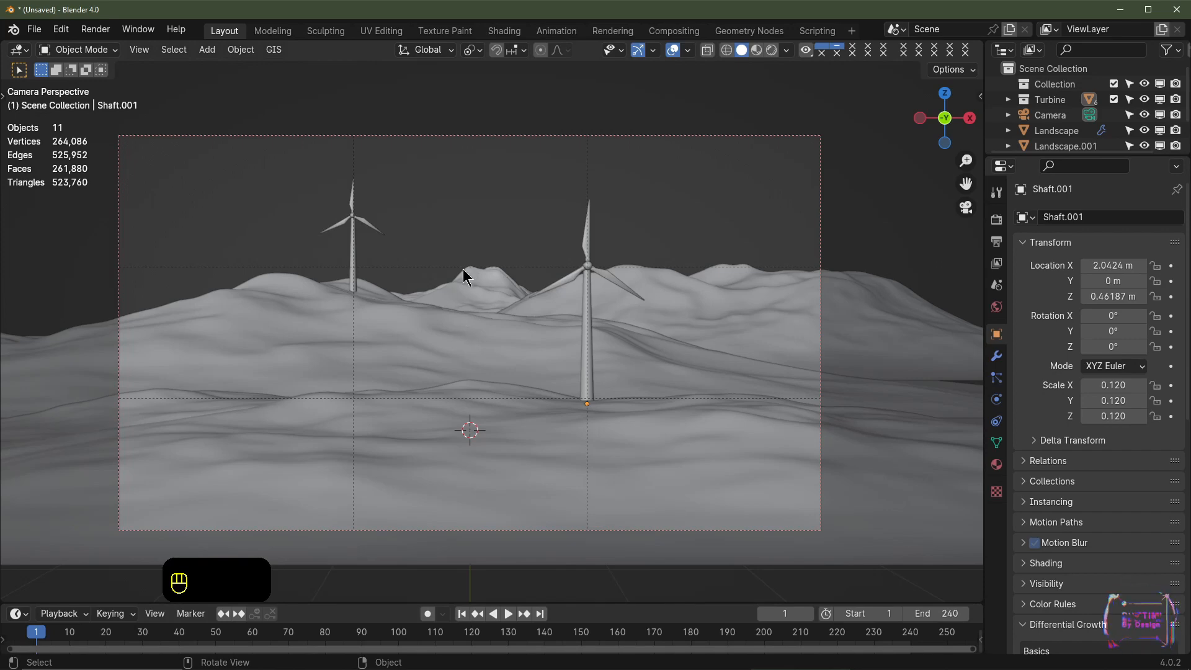
Duplicate the complete front turbine onto the middle landscape, offset about 1.28 m in X and 13.97 m in Y
left_click(588, 241)
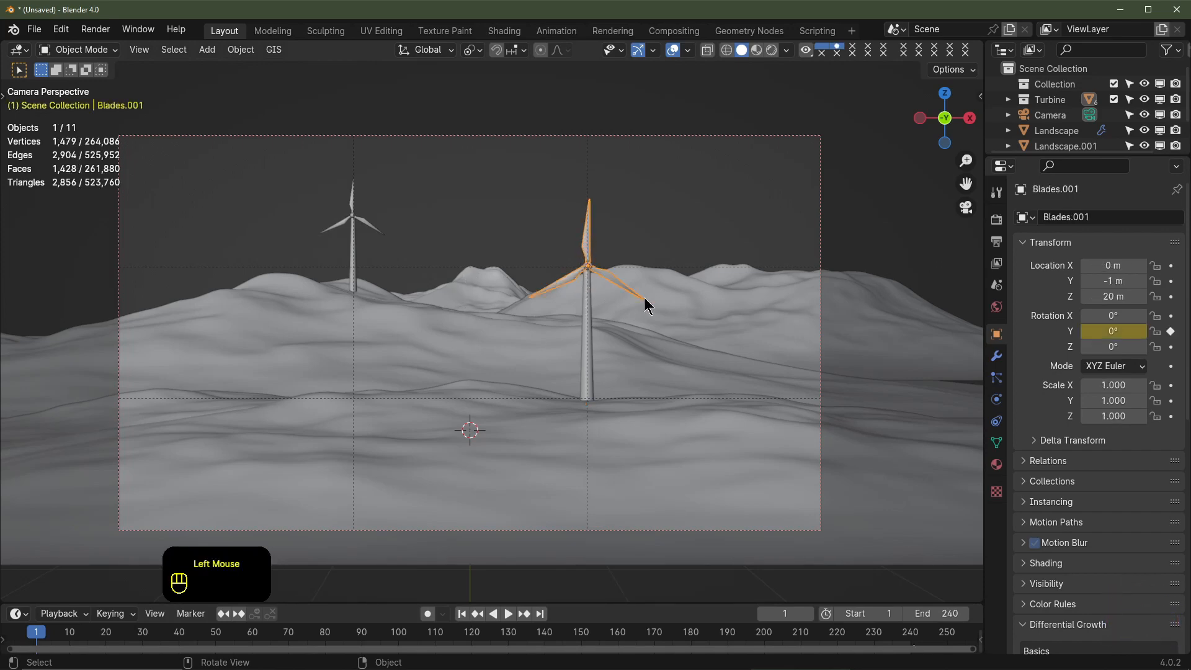
scroll(643, 297, "up", 2)
middle_click_drag(643, 297, 293, 446)
scroll(293, 447, "up", 2)
left_click(300, 439, "shift")
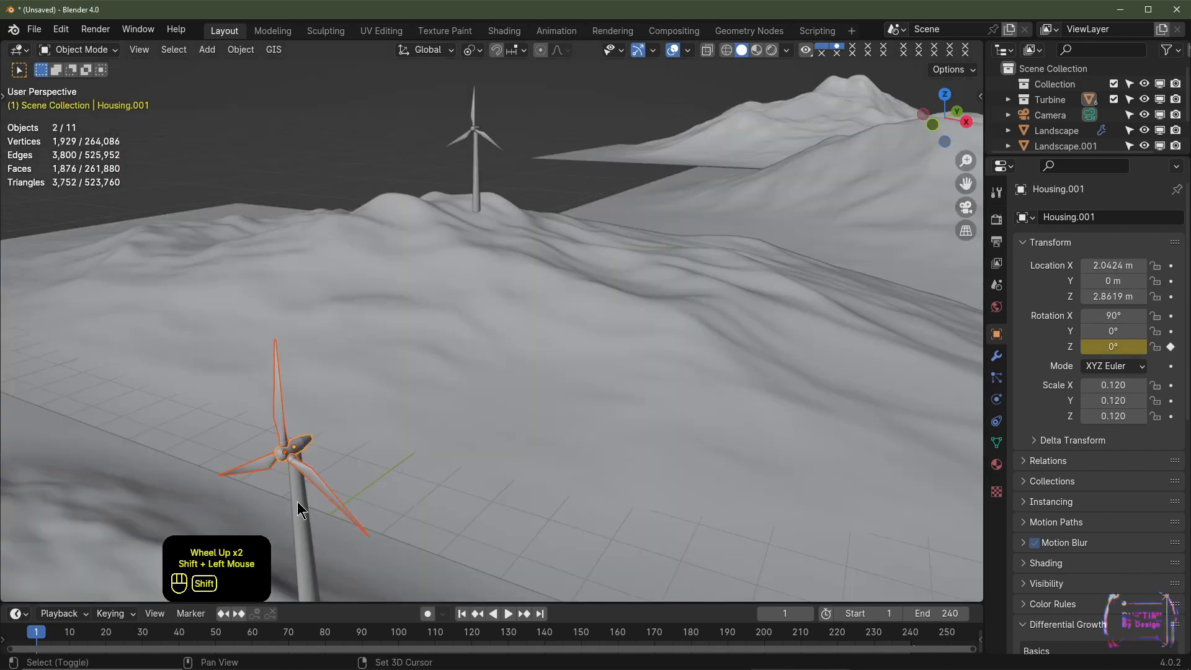
left_click(296, 501, "shift")
key("KP_7")
scroll(306, 478, "down", 5)
middle_click_drag(307, 478, 459, 449, "shift")
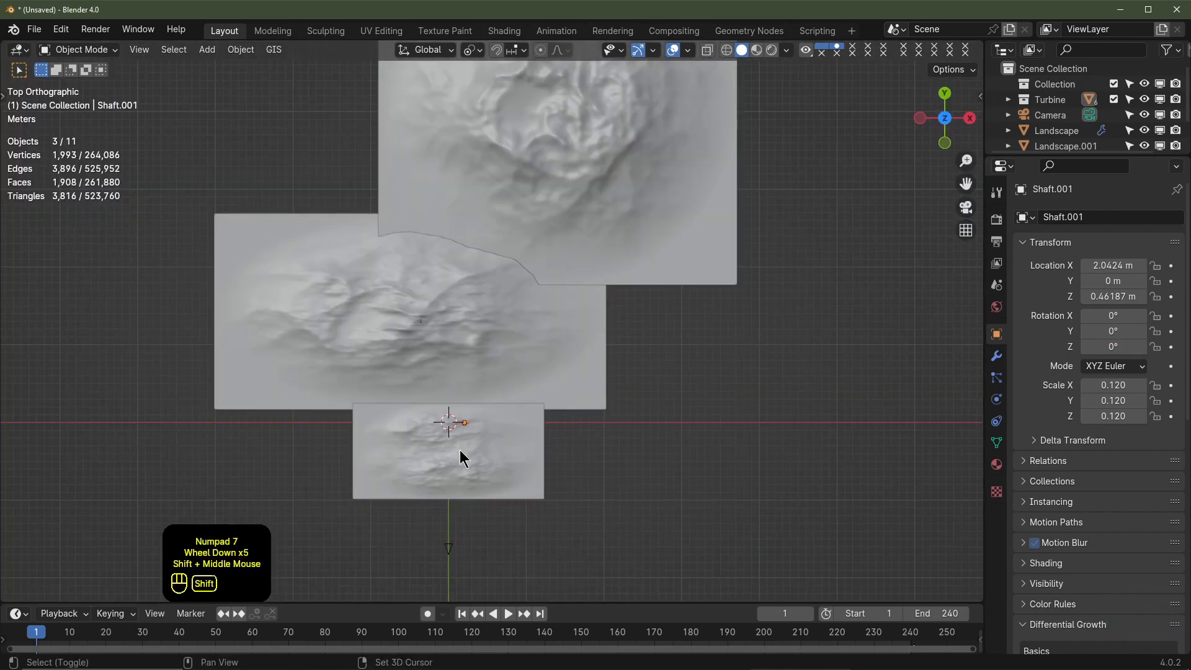
key("shift+d")
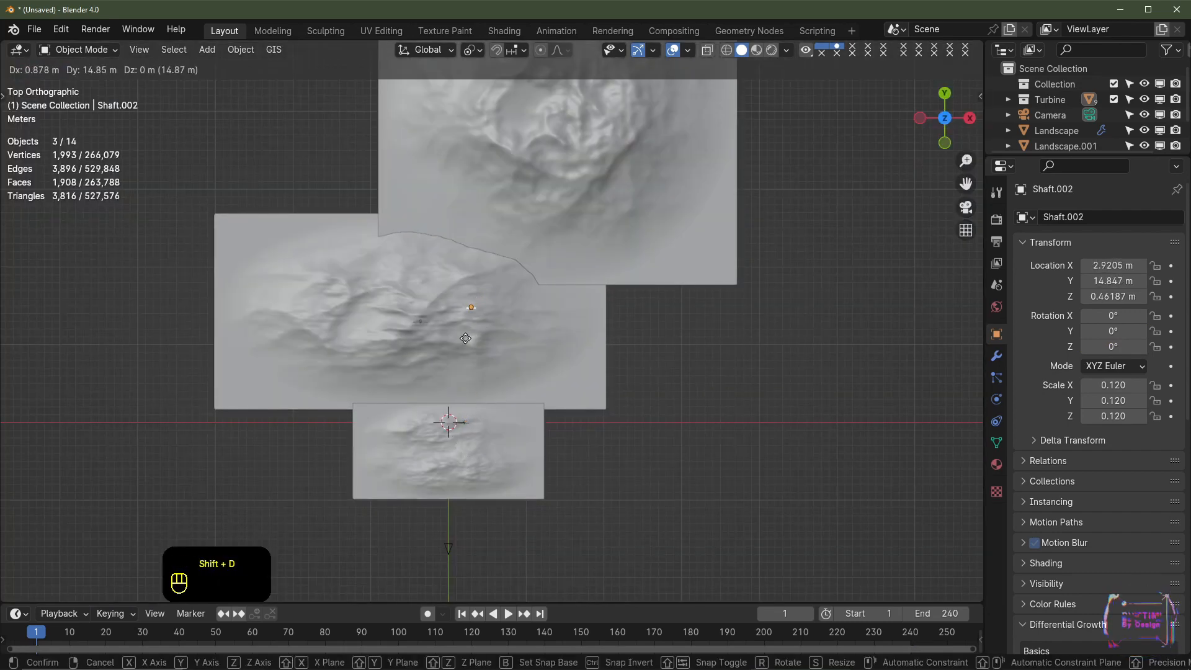
left_click(468, 344)
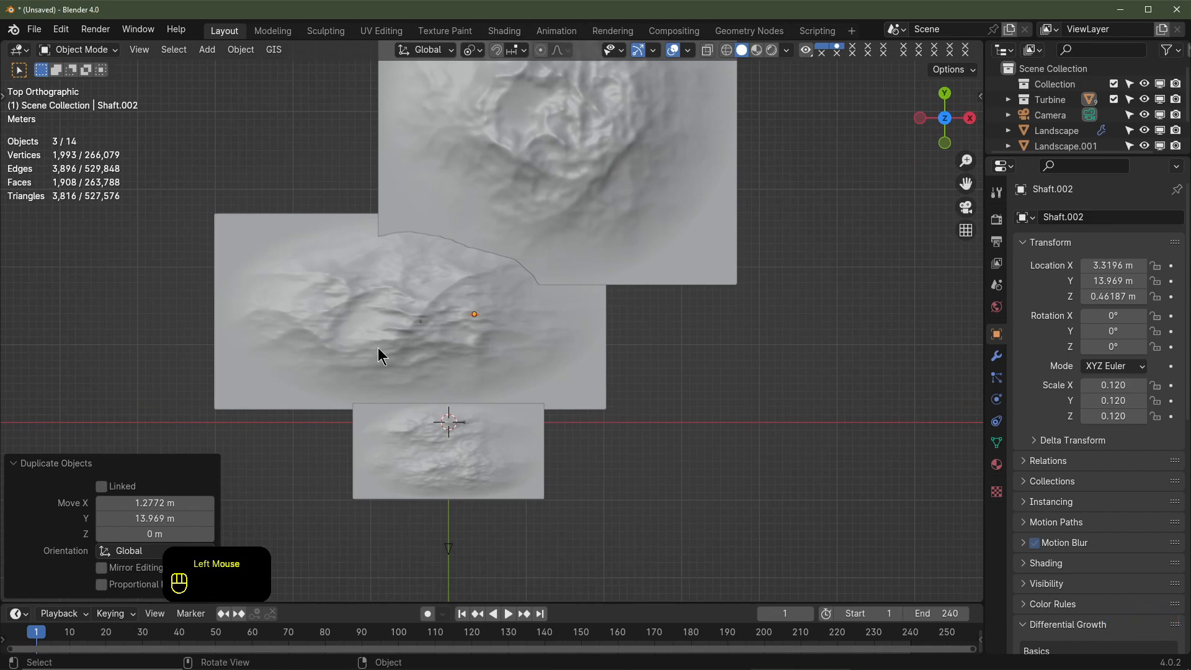
Raise the third turbine about 1.54 m along Z above the middle landscape's terrain
key("KP_0")
middle_click_drag(576, 346, 590, 382, "shift")
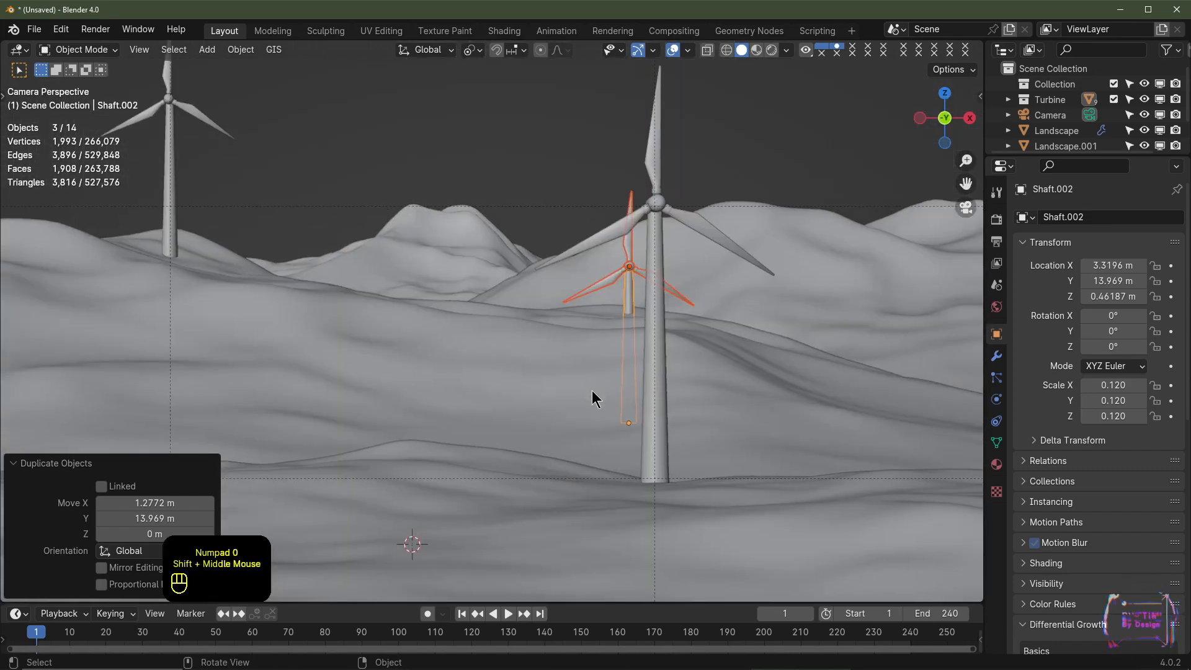
key("g")
key("z")
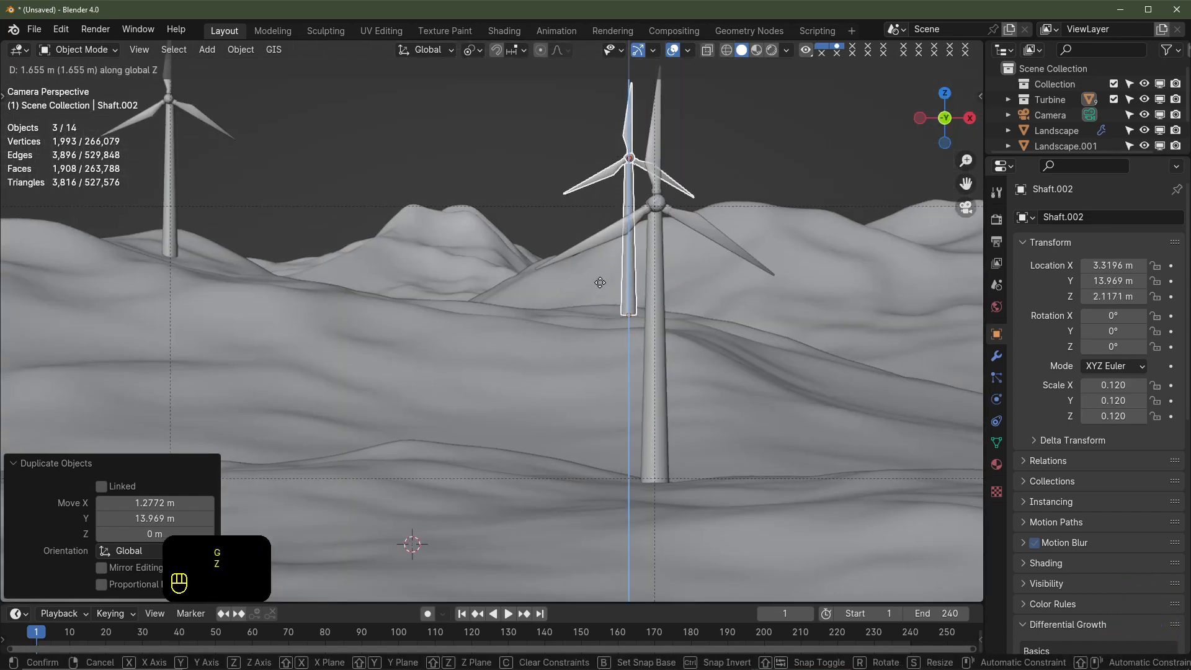
left_click(601, 291)
Move the third turbine about -3.24 m along X so it stands between the other two
scroll(600, 291, "down", 2)
middle_click_drag(600, 291, 620, 333, "shift")
key("g")
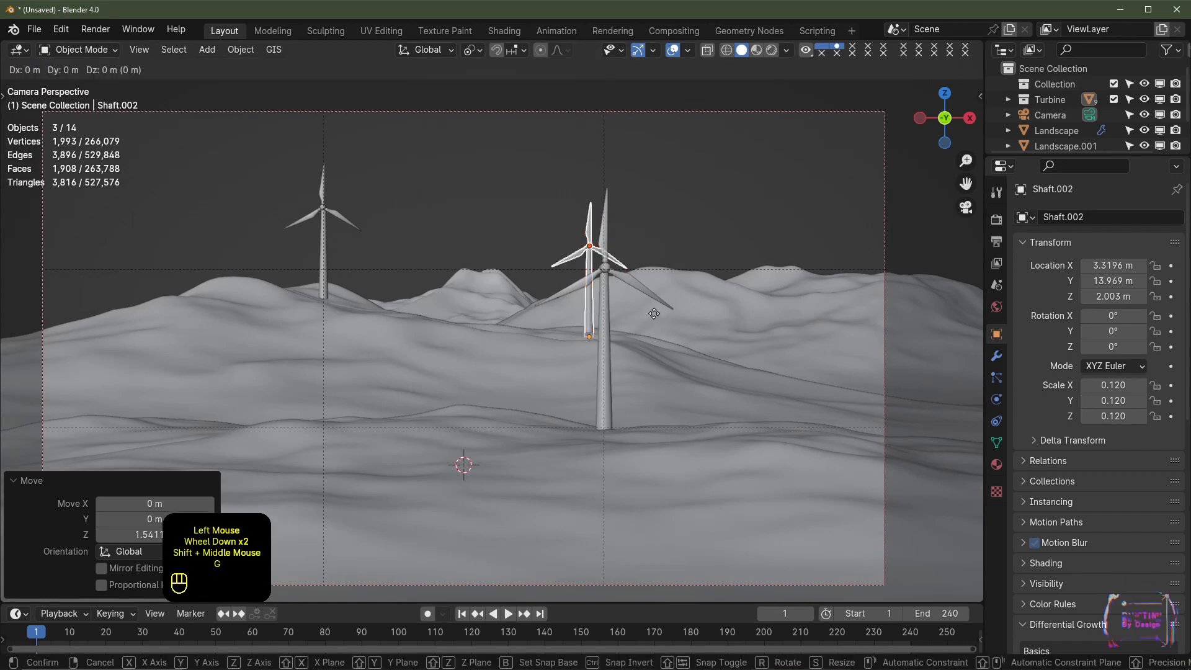
key("x")
left_click(511, 368, "shift")
Raise the third turbine about 0.26 m along Z so its base just meets the ridge
scroll(510, 370, "up", 2)
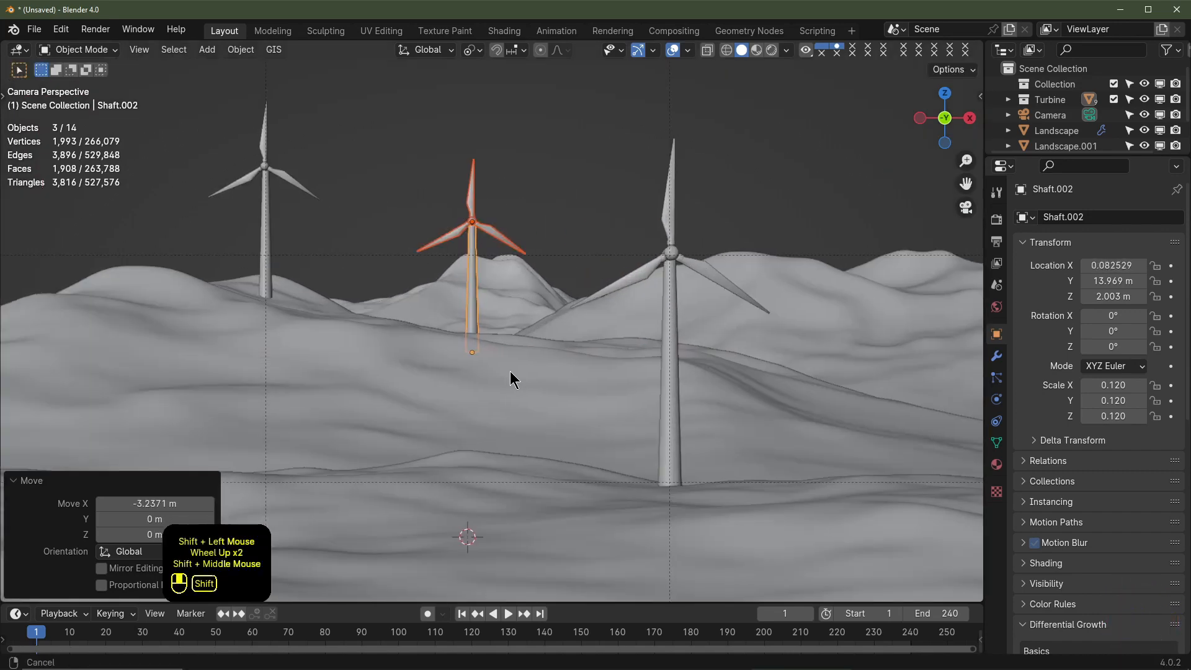
middle_click_drag(510, 370, 514, 374, "shift")
scroll(513, 374, "up", 2)
key("g")
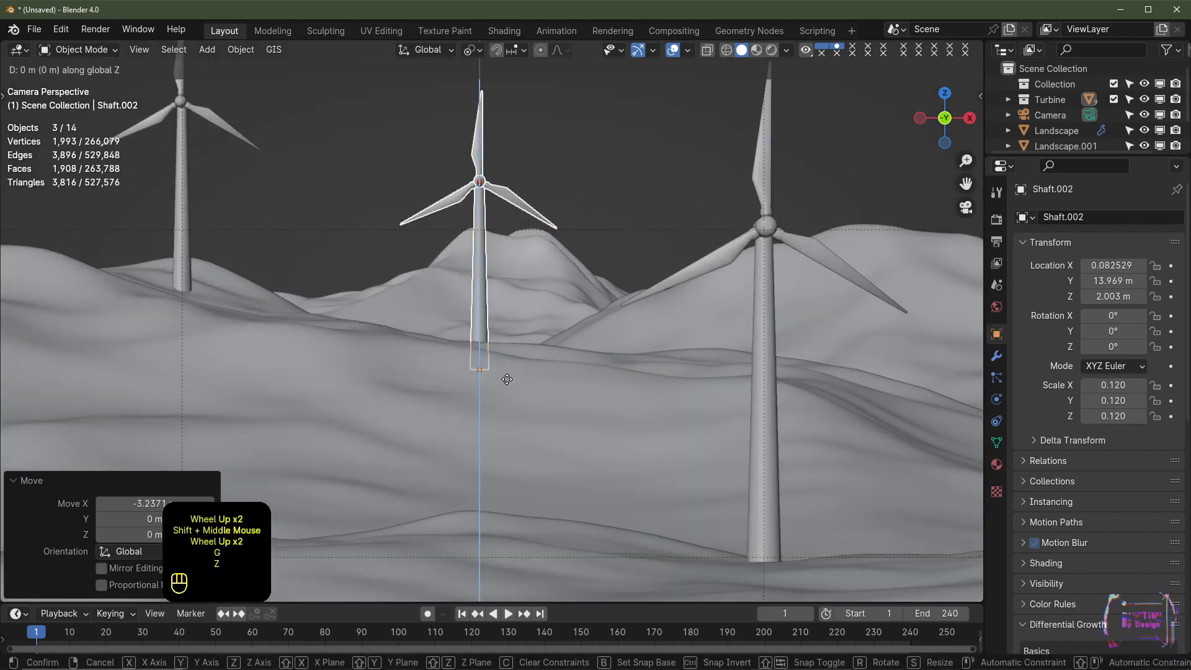
key("z")
left_click(508, 266, "shift")
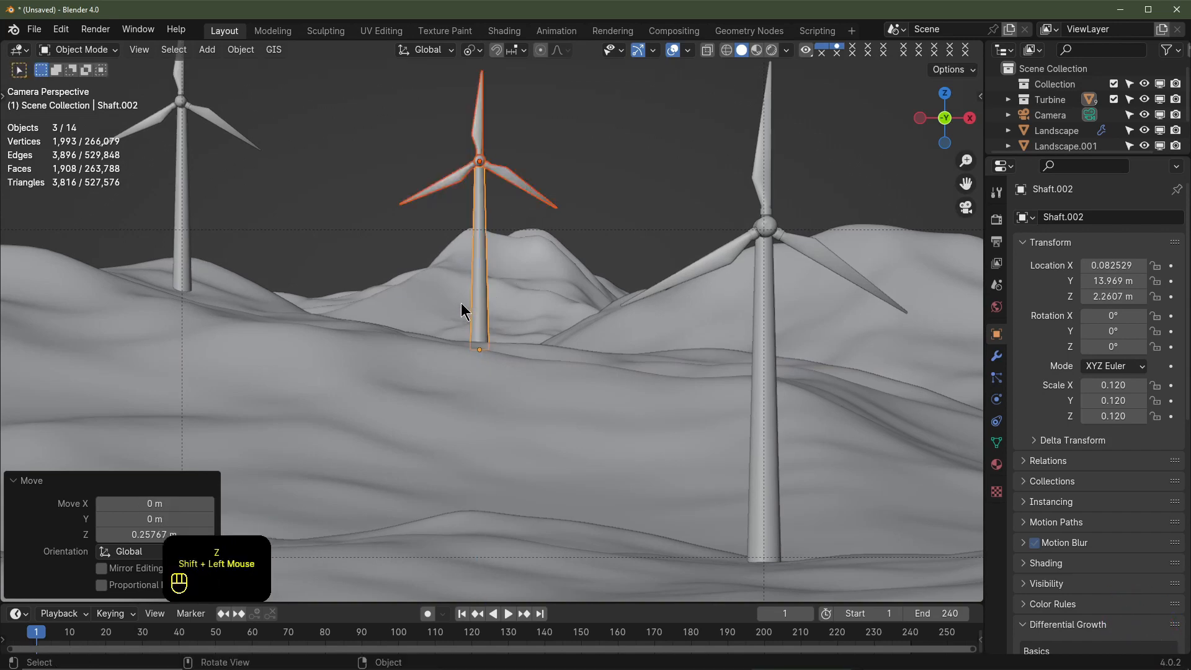
scroll(520, 333, "down", 2)
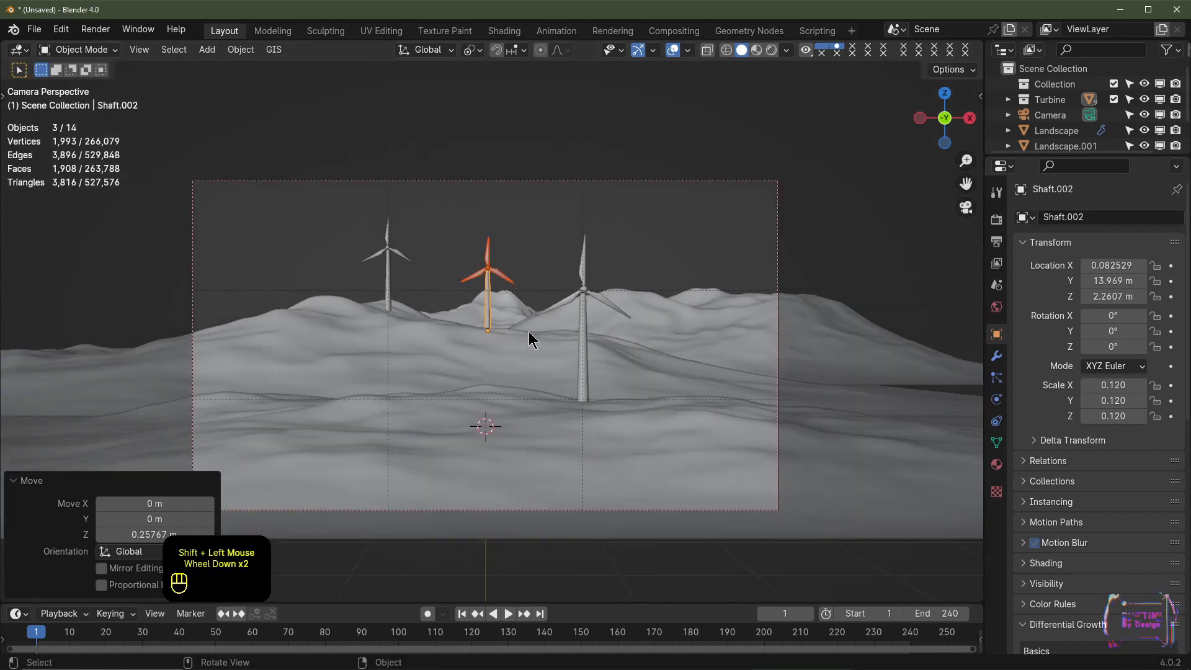
Duplicate the third turbine and move the copy about -10.88 m along X on the middle landscape
scroll(501, 370, "up", 2)
middle_click_drag(501, 370, 493, 340, "shift")
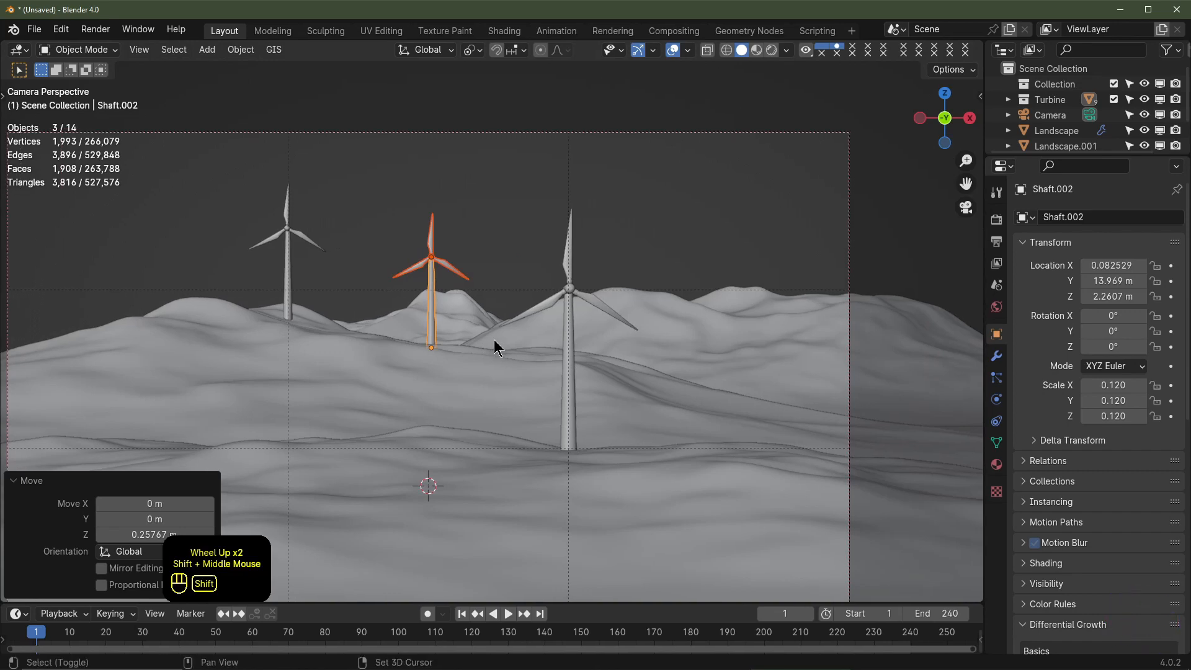
key("shift+d")
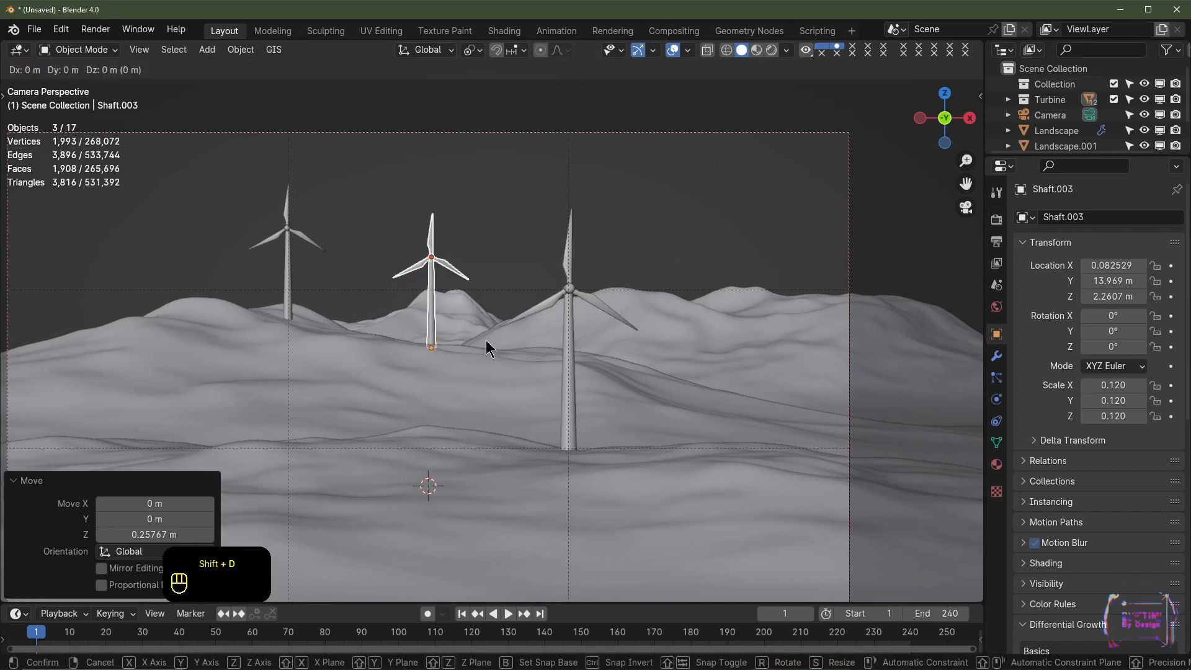
key("Escape")
key("KP_7")
scroll(480, 360, "down", 1)
scroll(473, 385, "up", 2)
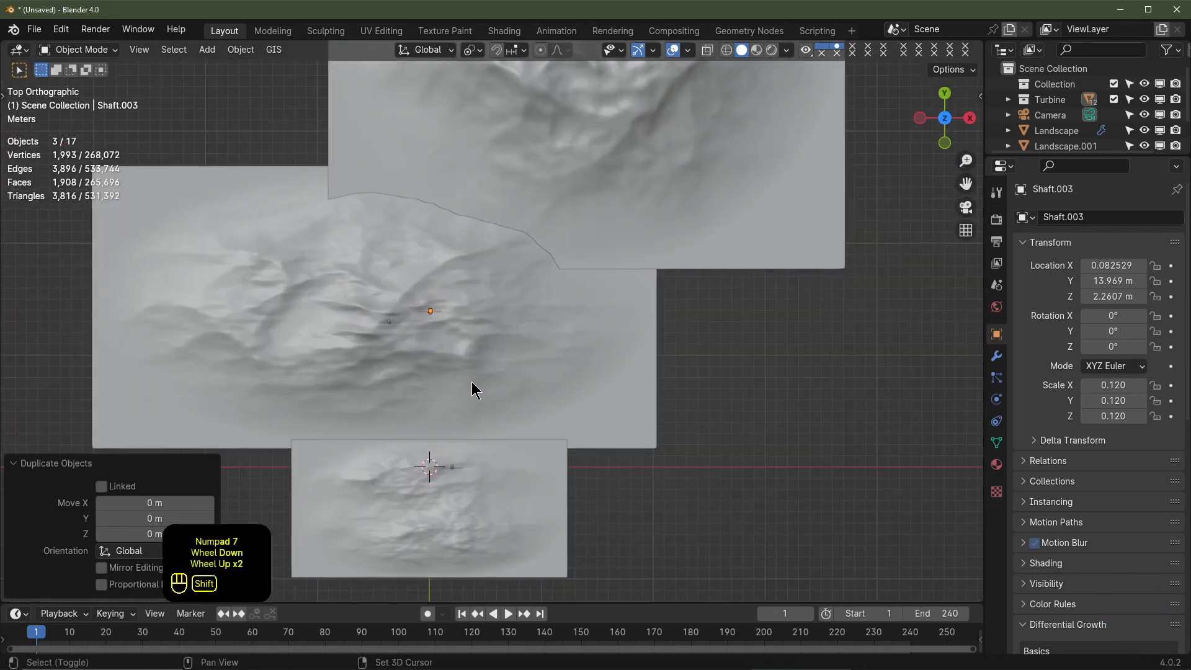
key("g")
key("x")
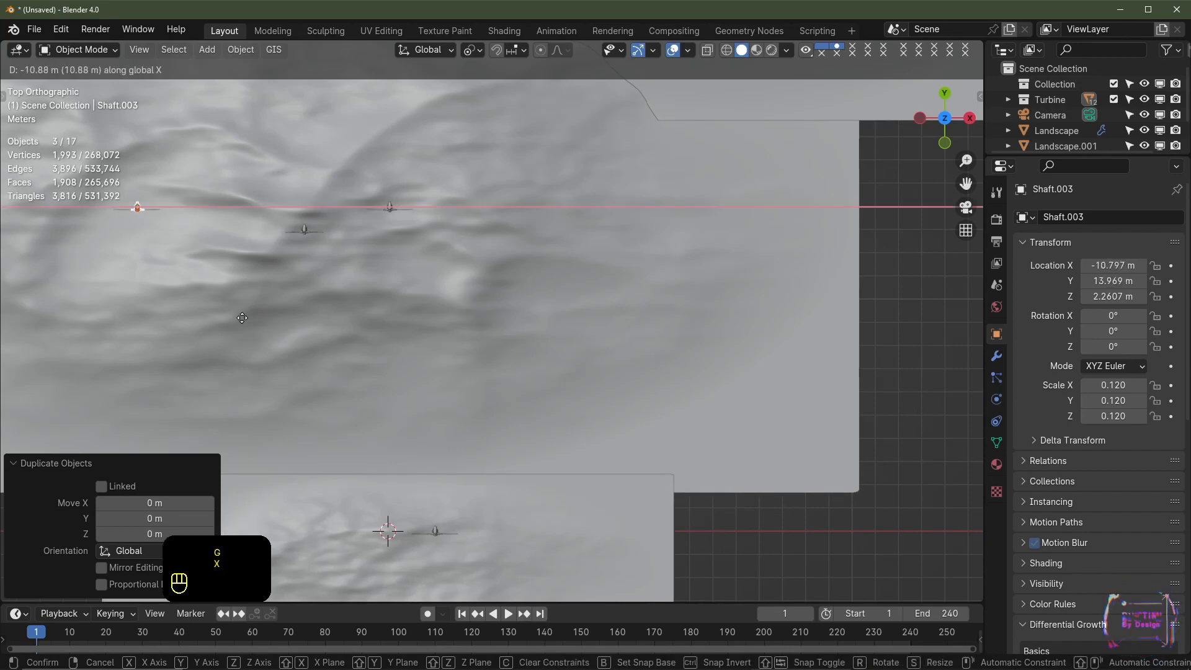
left_click(241, 317)
key("KP_0")
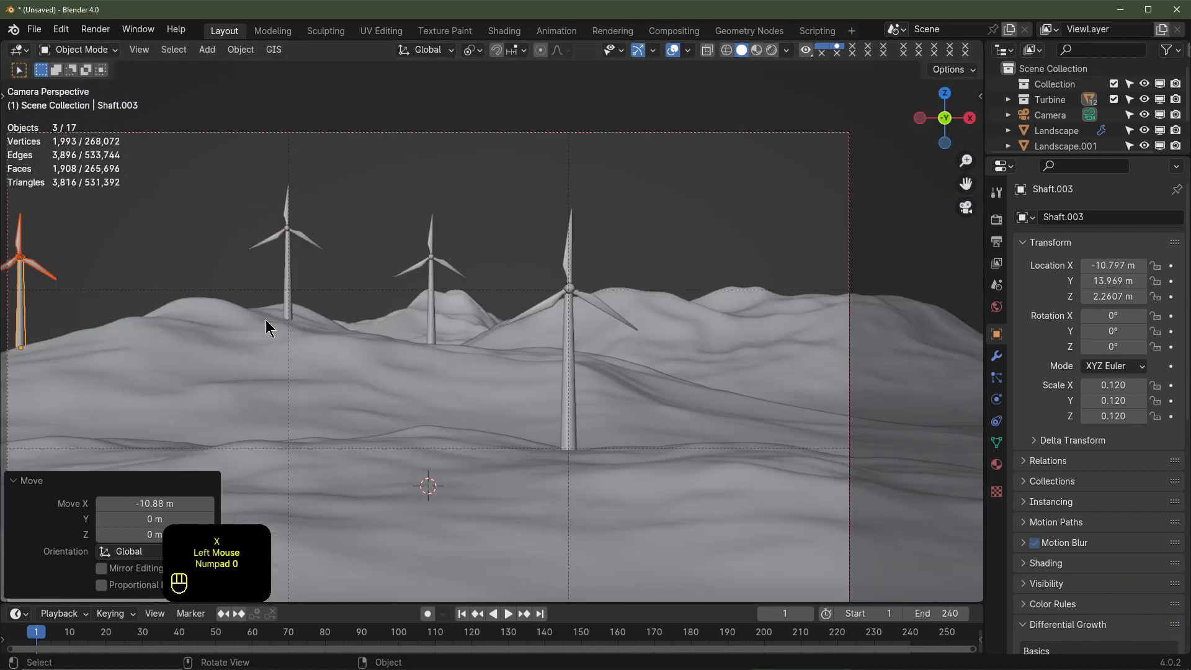
Move the fourth turbine back about 3.35 m along X, inside the camera frame
middle_click_drag(265, 318, 402, 274, "shift")
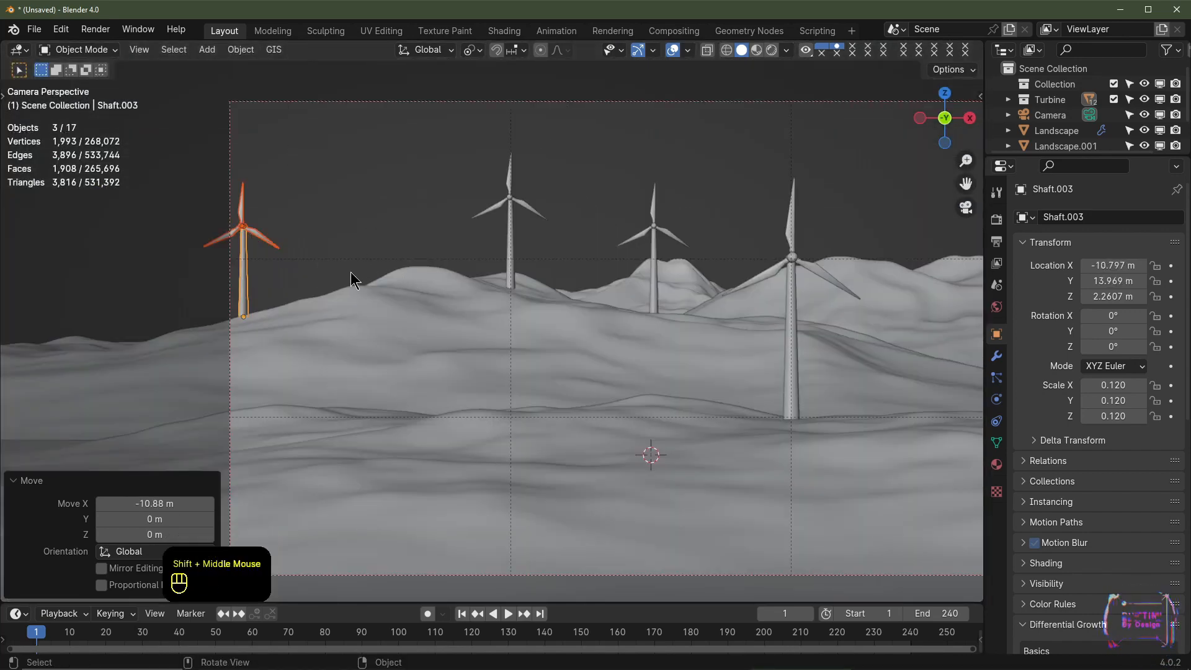
key("g")
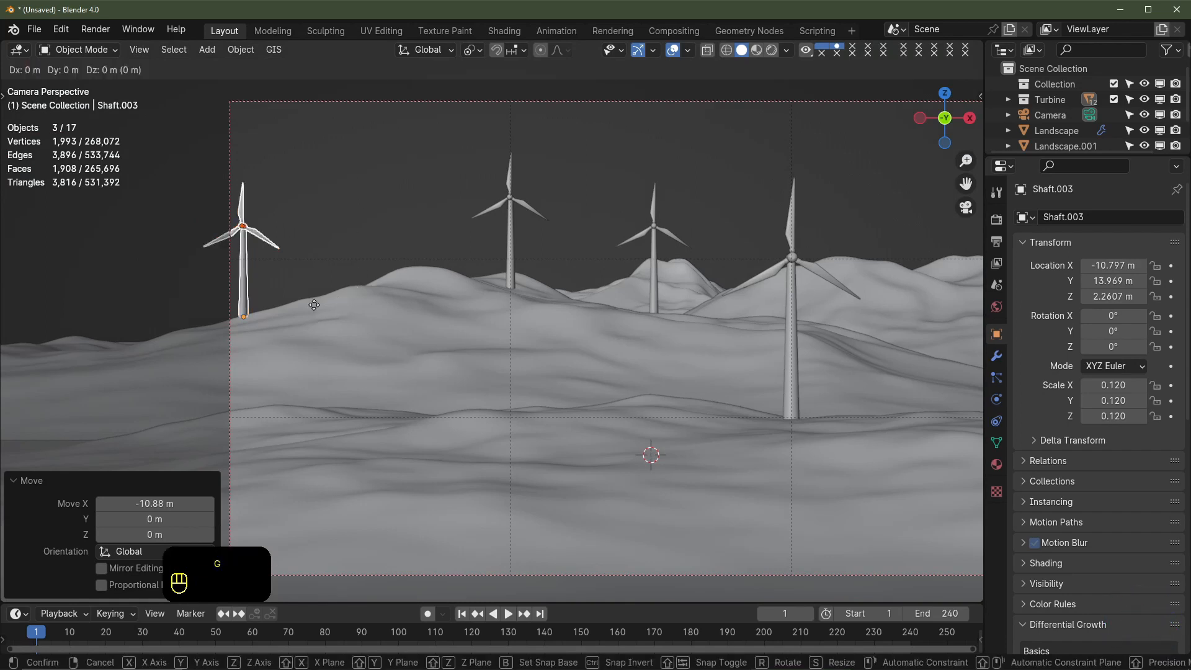
key("x")
left_click(438, 328)
Raise the fourth turbine about 0.65 m along Z so its base meets the ridge
key("g")
key("z")
key("shift")
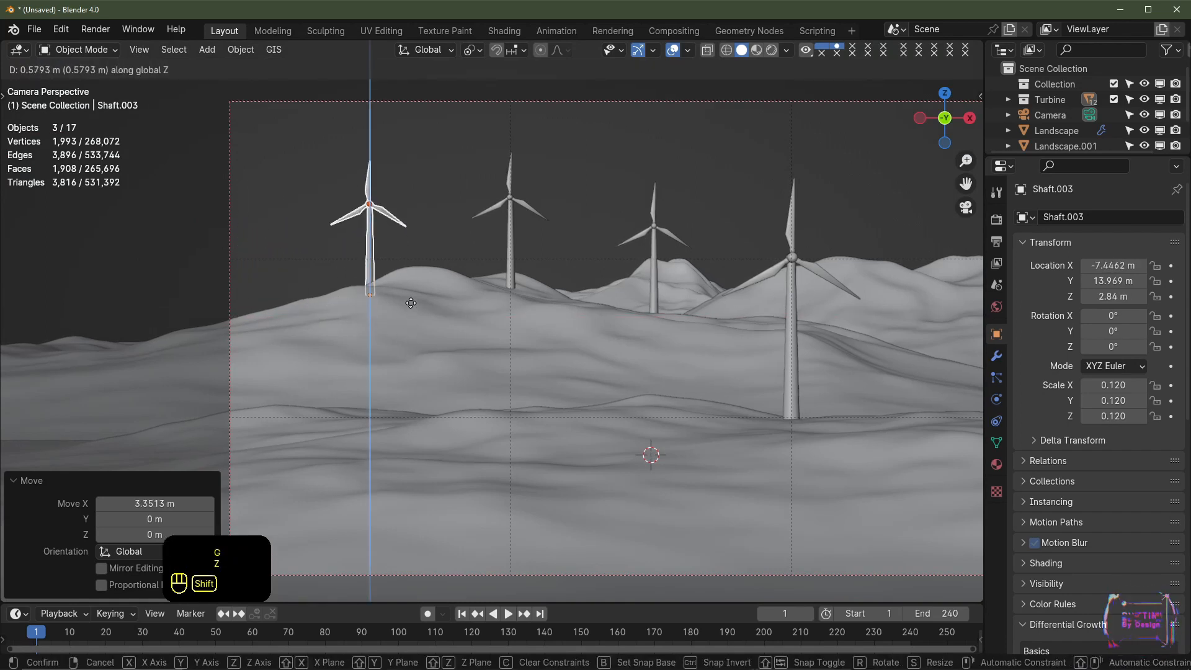
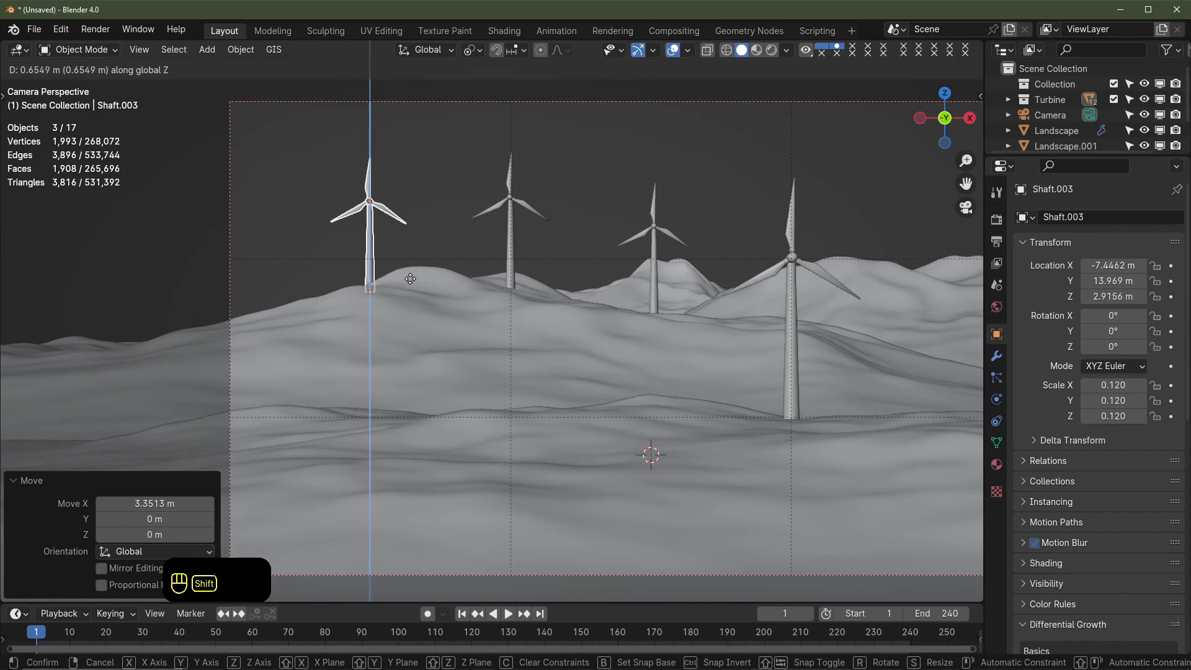
left_click(410, 278, "shift")
Bring the fourth turbine closer to the camera by about -3.04 m along Y
scroll(609, 304, "down", 1)
scroll(598, 327, "up", 2)
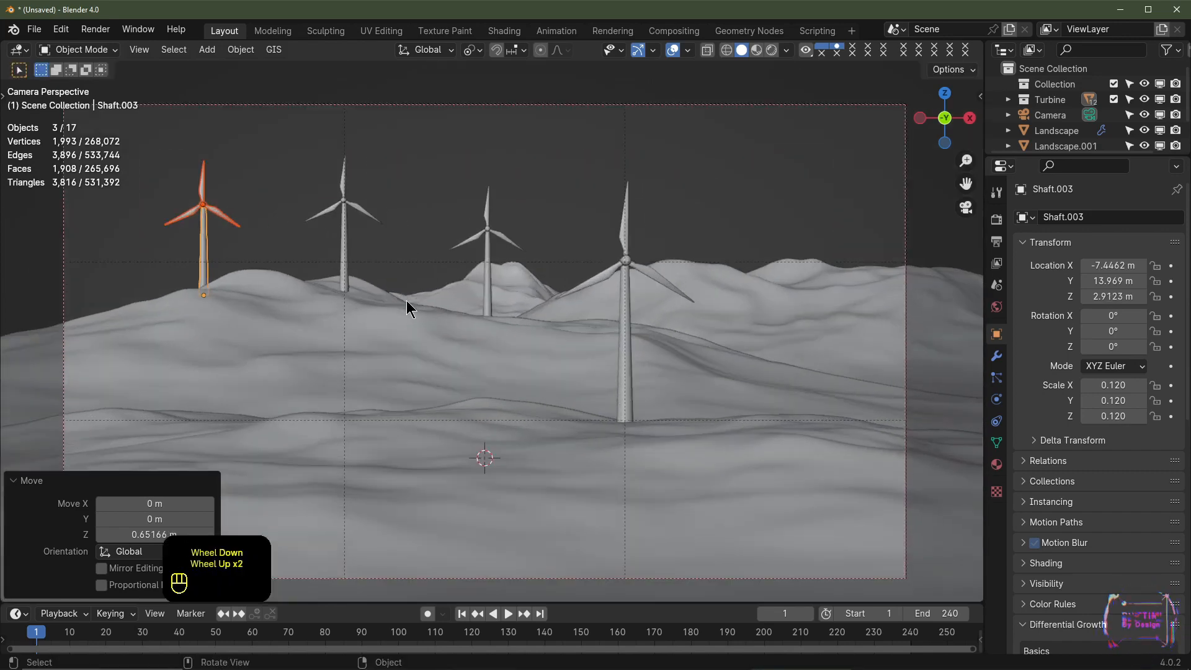
middle_click_drag(412, 308, 468, 271, "shift")
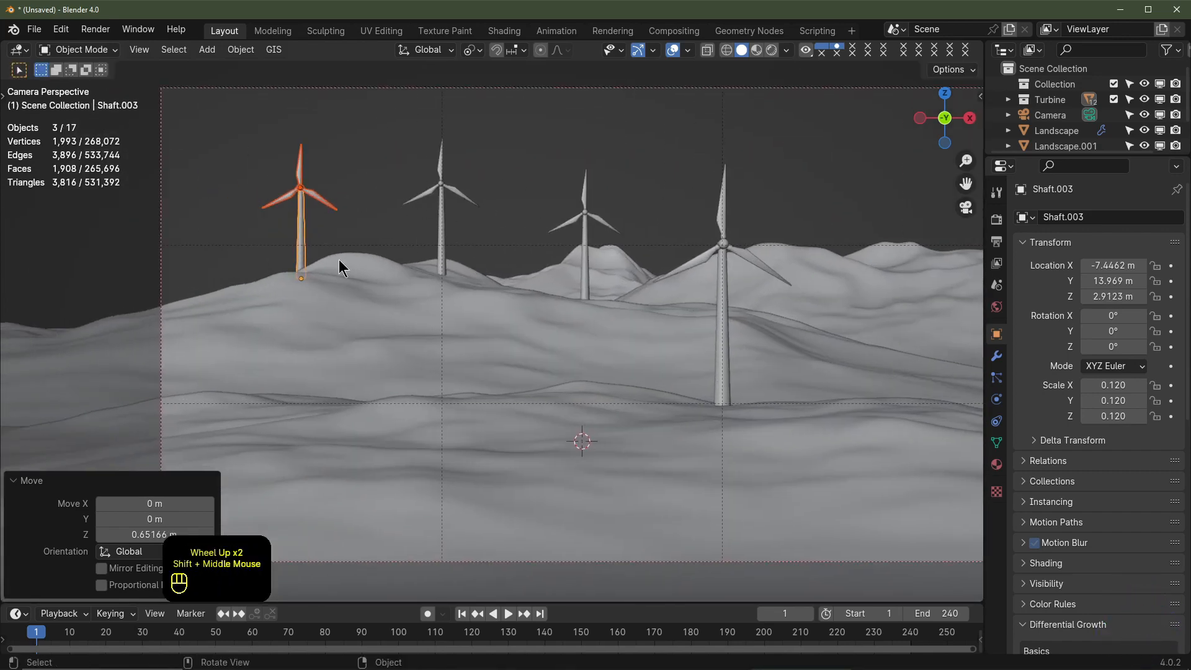
key("g")
key("y")
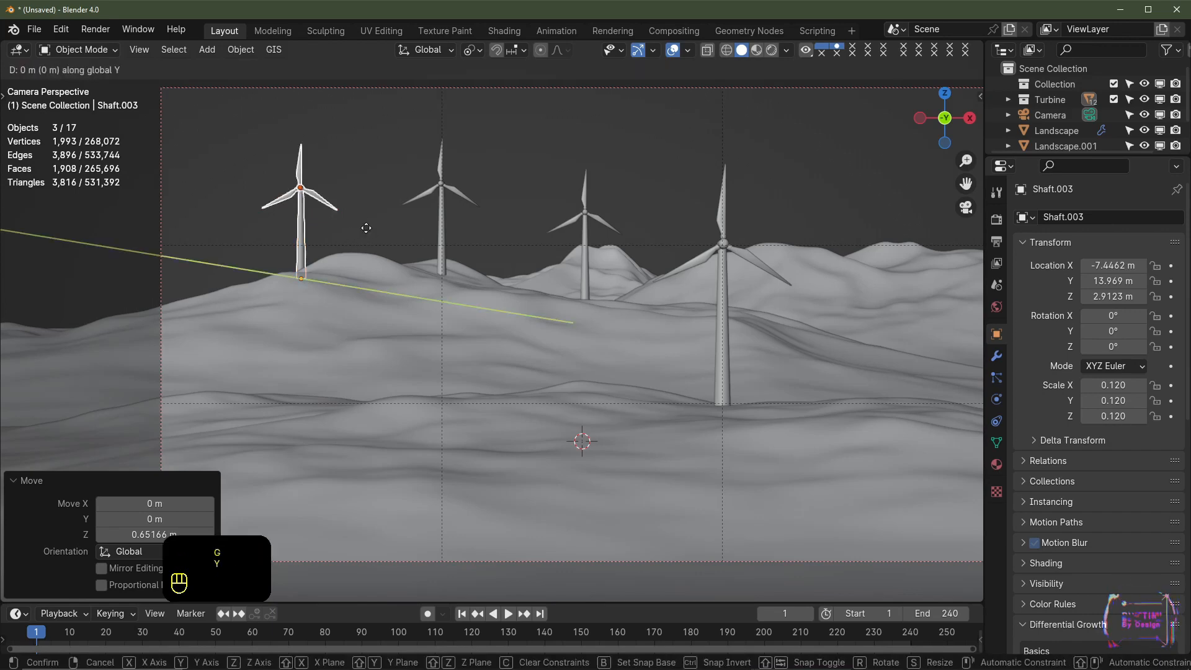
left_click(360, 197, "shift")
key("g")
key("z")
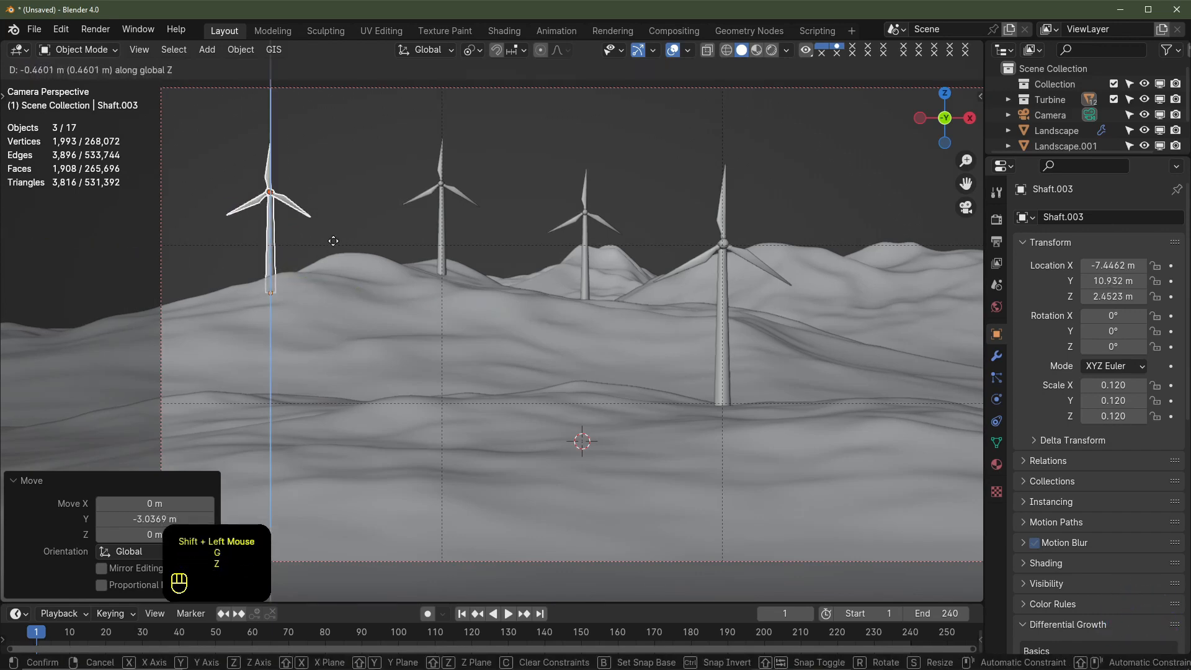
right_click(332, 250)
From above, shift the fourth turbine about 1.2 m in X and -2.25 m in Y toward the front slope
key("KP_7")
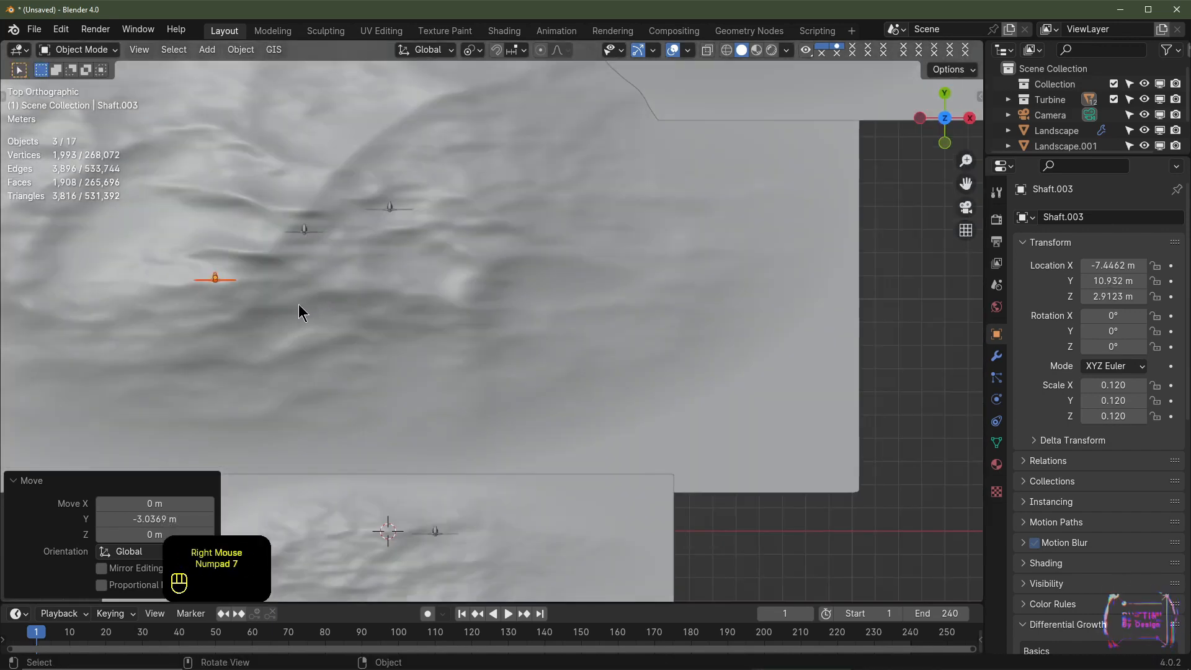
middle_click_drag(299, 304, 342, 242, "shift")
key("g")
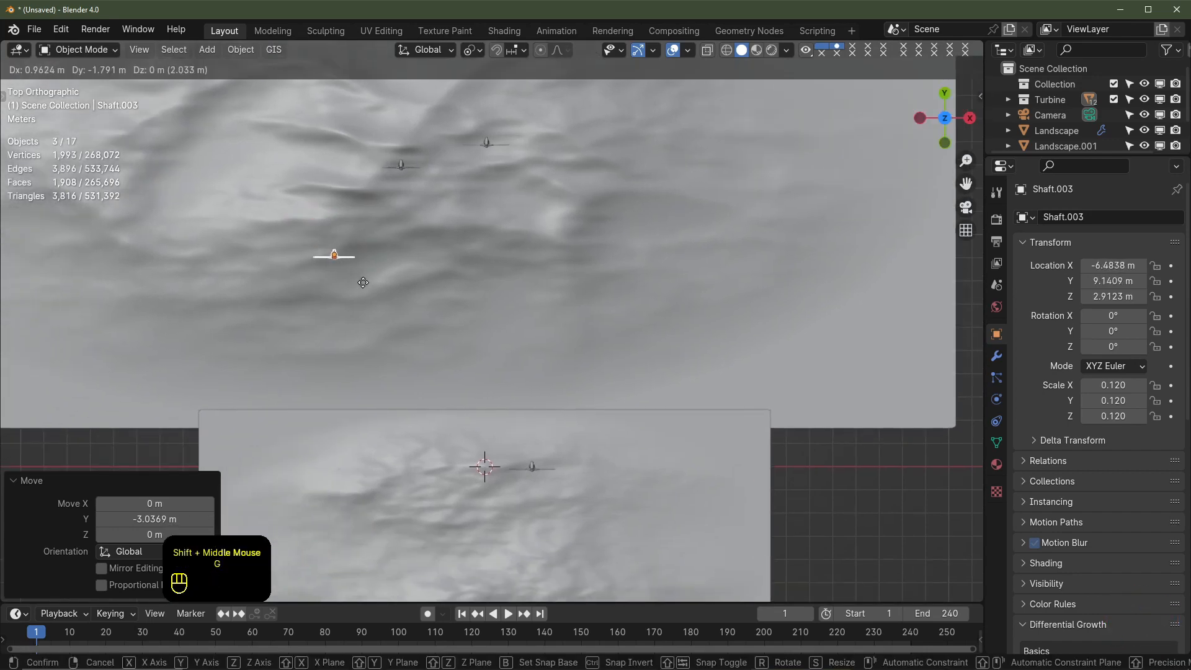
left_click(369, 293)
Lower the fourth turbine to about 1.62 m in Z so it sits on the slope, and shift it about 0.13 m along X
key("KP_0")
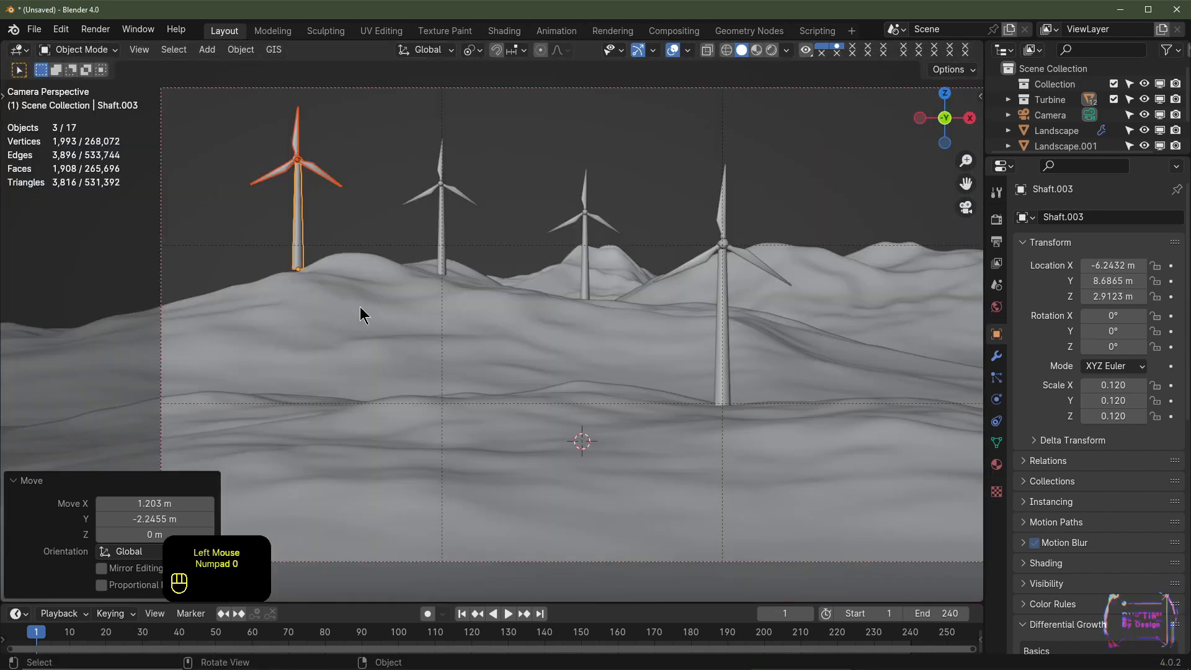
key("g")
key("z")
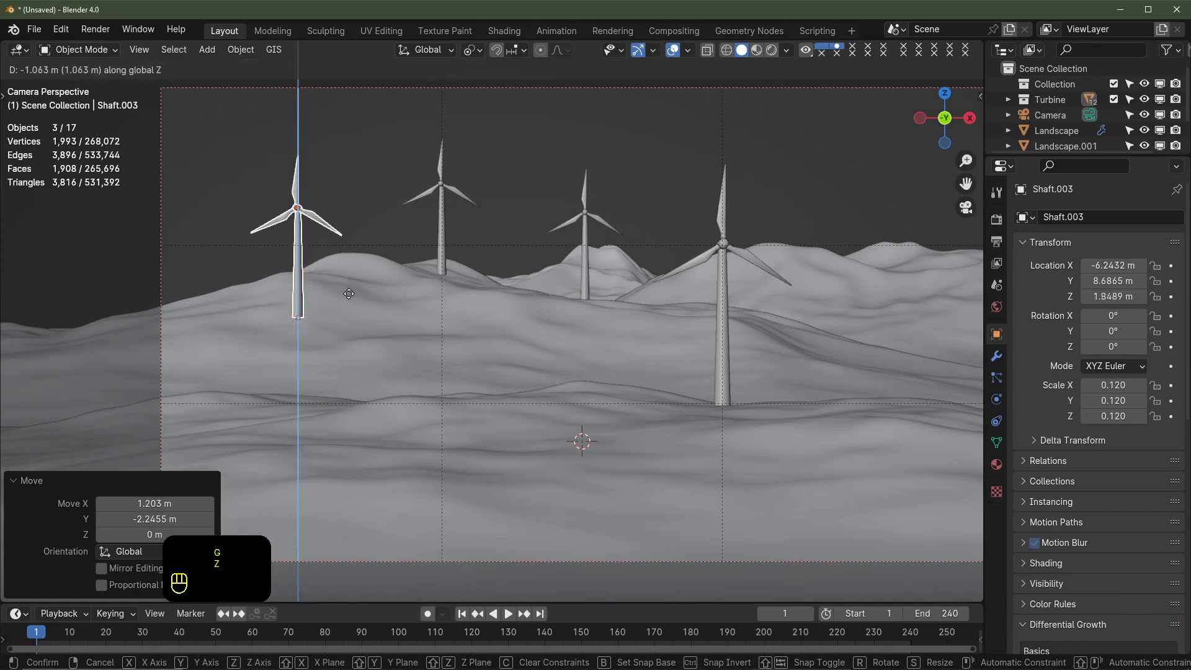
left_click(351, 302)
key("g")
key("x")
left_click(356, 303, "shift")
Duplicate the complete front turbine, blades, housing and shaft, about -4.09 m along X on the front landscape
scroll(420, 312, "down", 2)
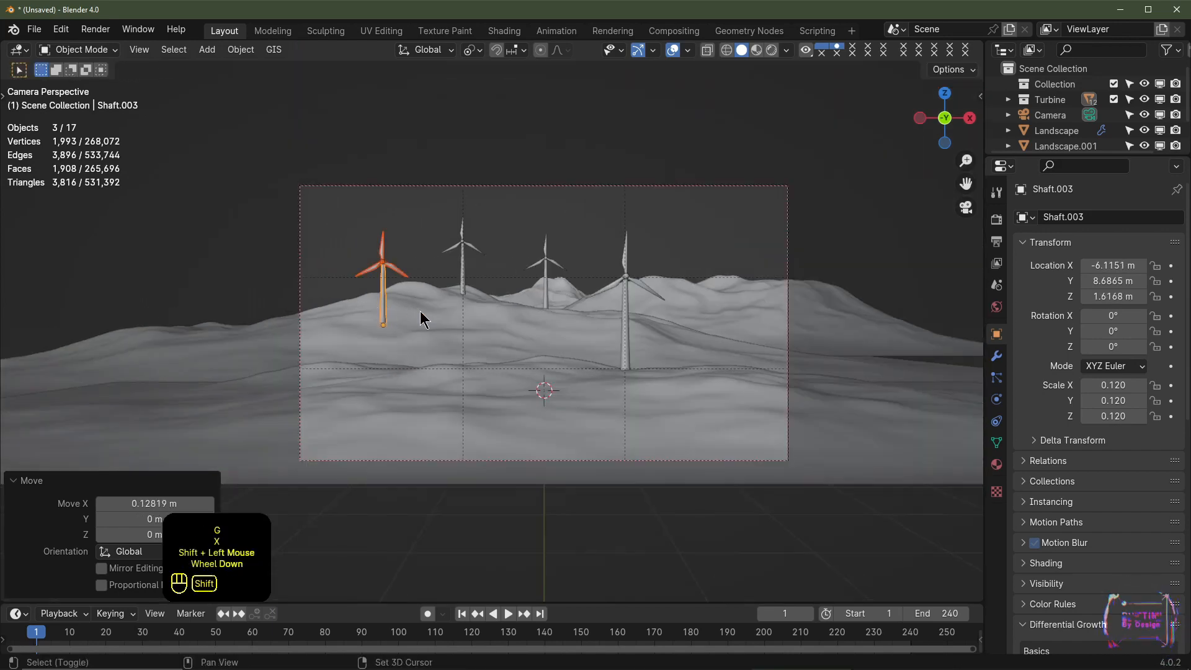
middle_click_drag(490, 331, 409, 300, "shift")
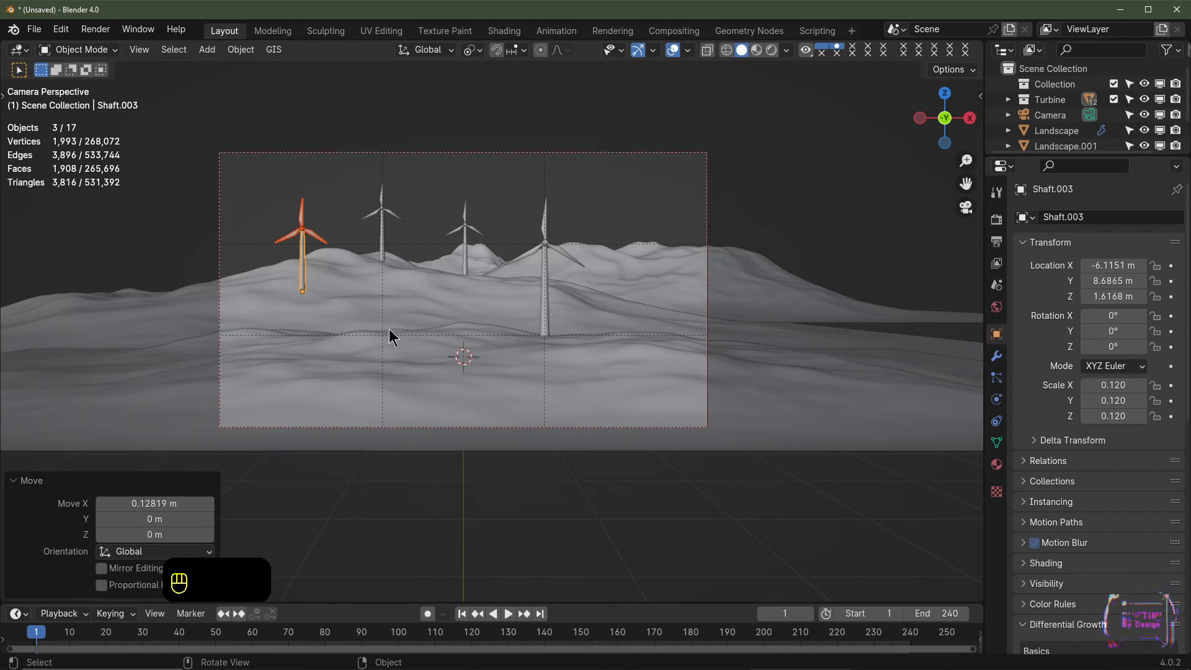
left_click(560, 249)
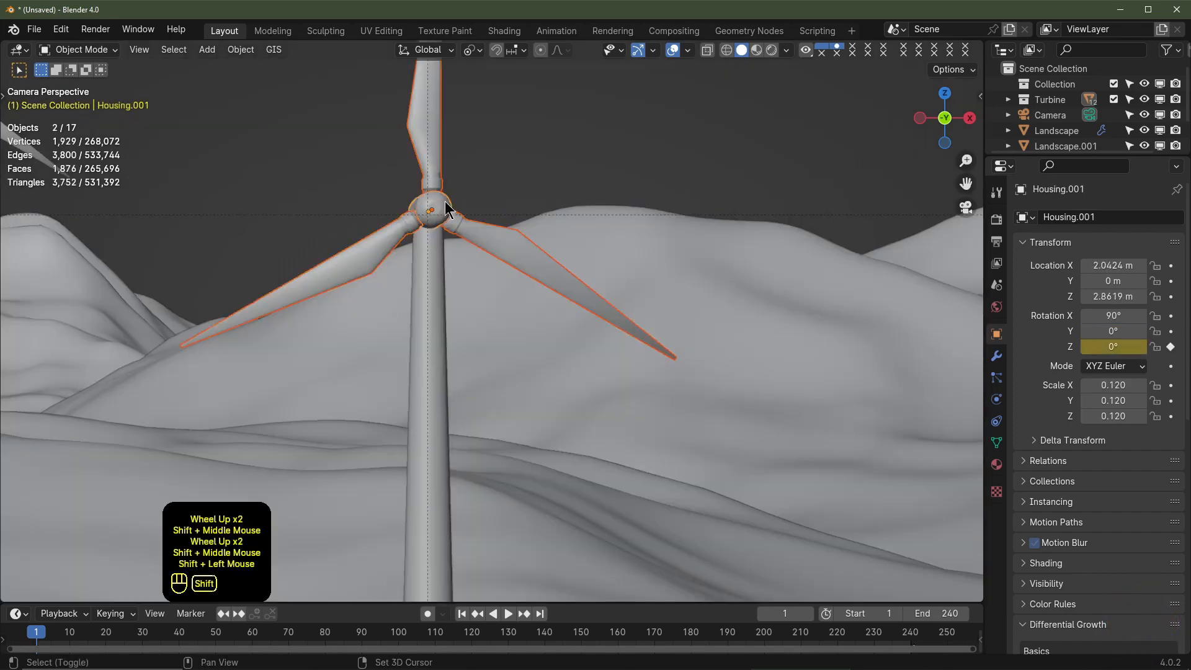
left_click(434, 281, "shift")
scroll(434, 409, "down", 2)
middle_click_drag(429, 433, 585, 325, "shift")
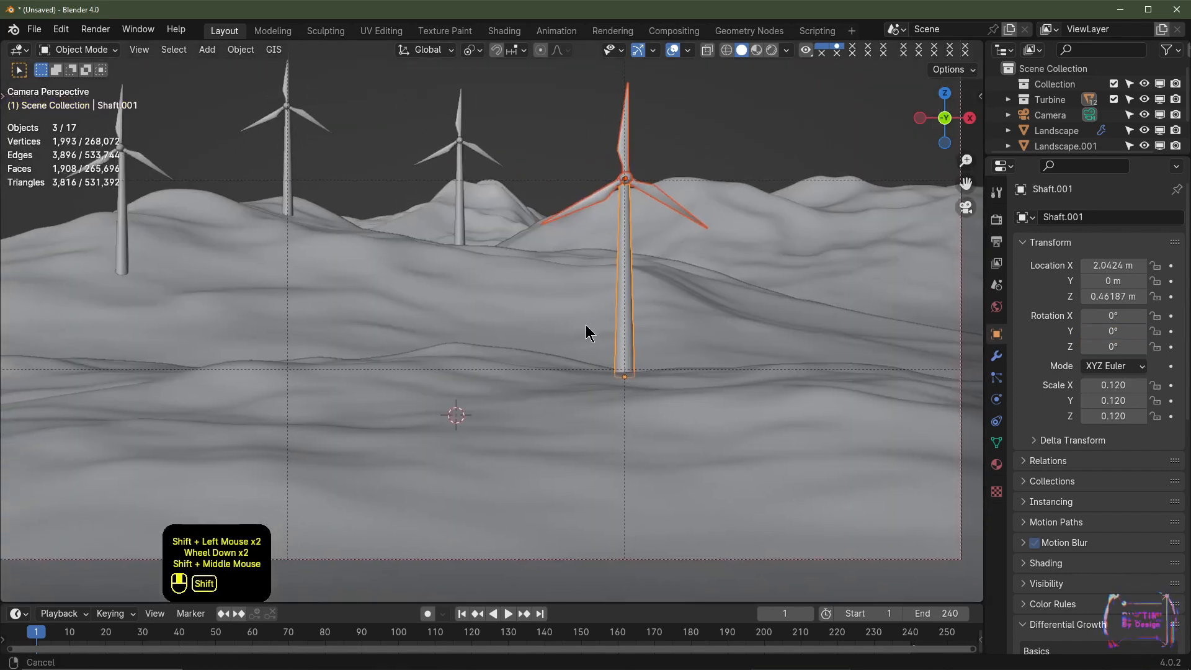
key("shift+d")
key("x")
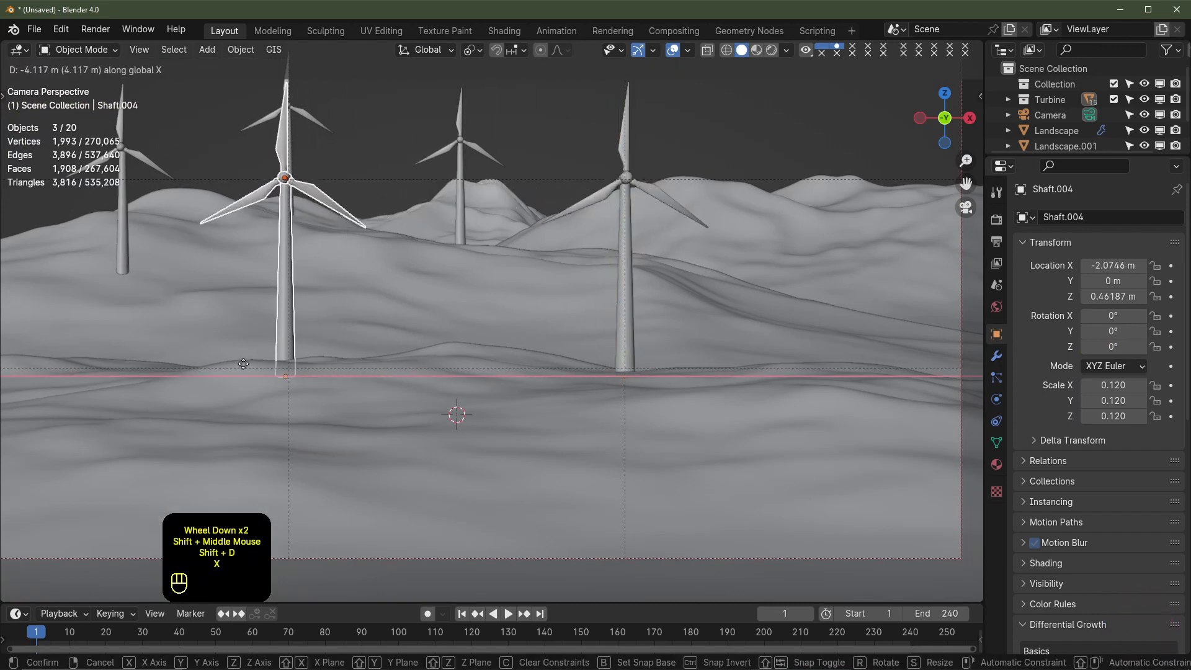
left_click(247, 362)
Move the new front turbine about -0.86 m along X, between the two leftmost turbines behind it
middle_click_drag(315, 333, 325, 443, "shift")
key("g")
key("x")
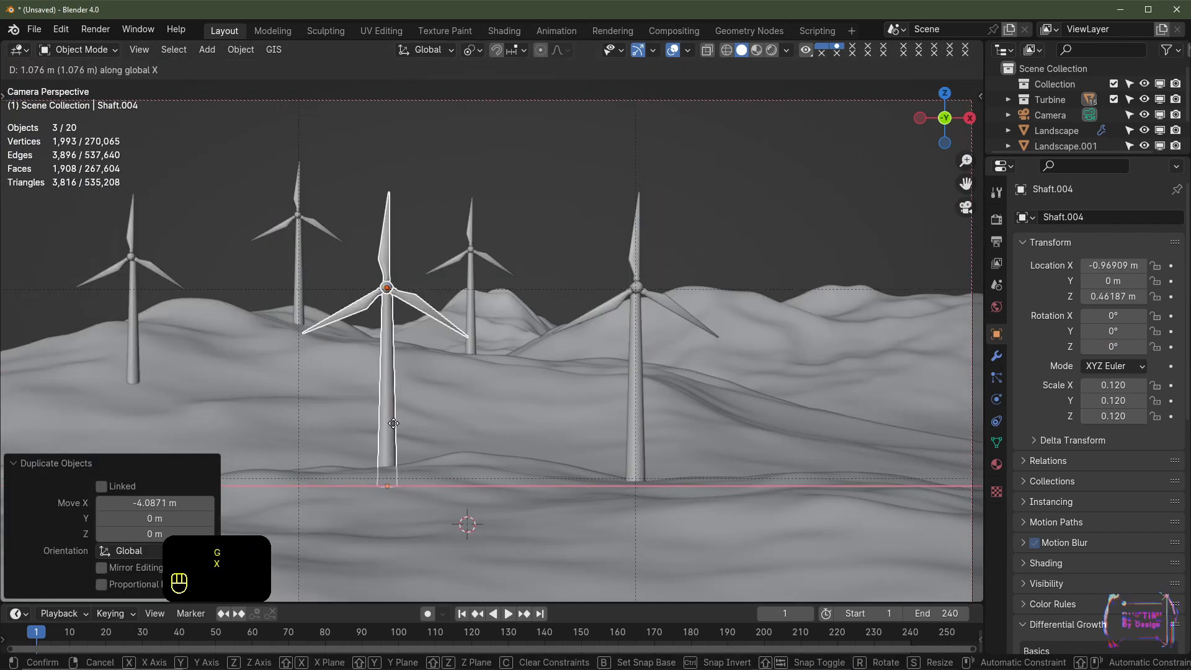
left_click(233, 435)
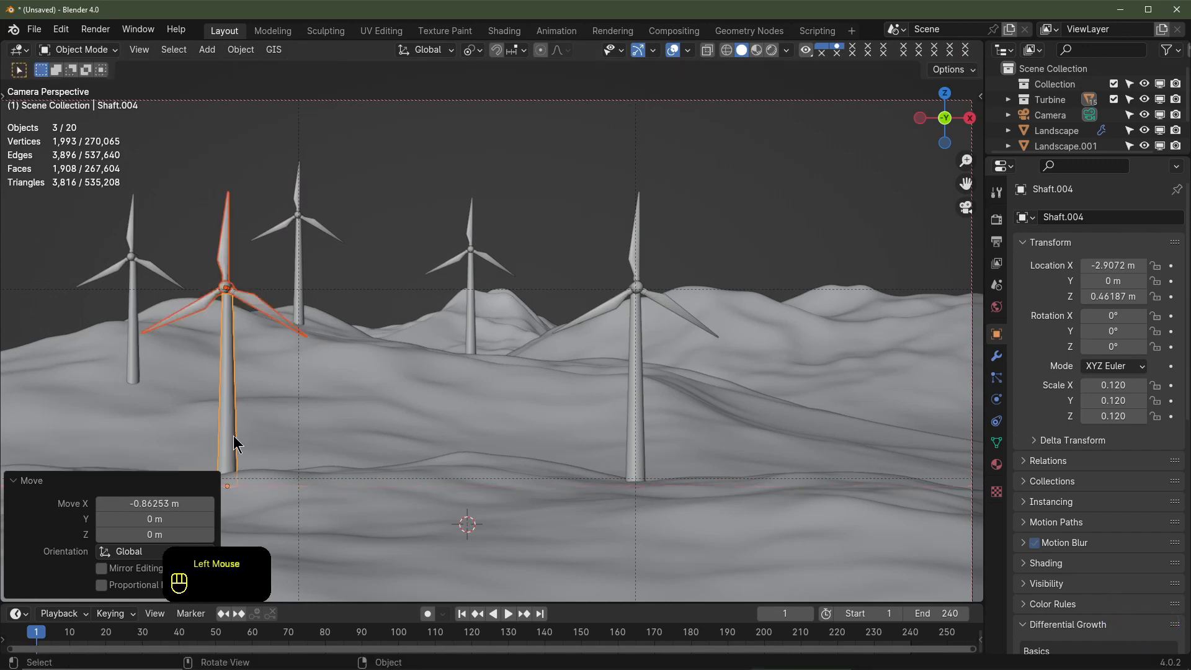
Duplicate the original middle-landscape turbine with blades, housing and shaft onto the farthest landscape, offset about 11.43 m in X and 25.06 m in Y
scroll(317, 433, "down", 2)
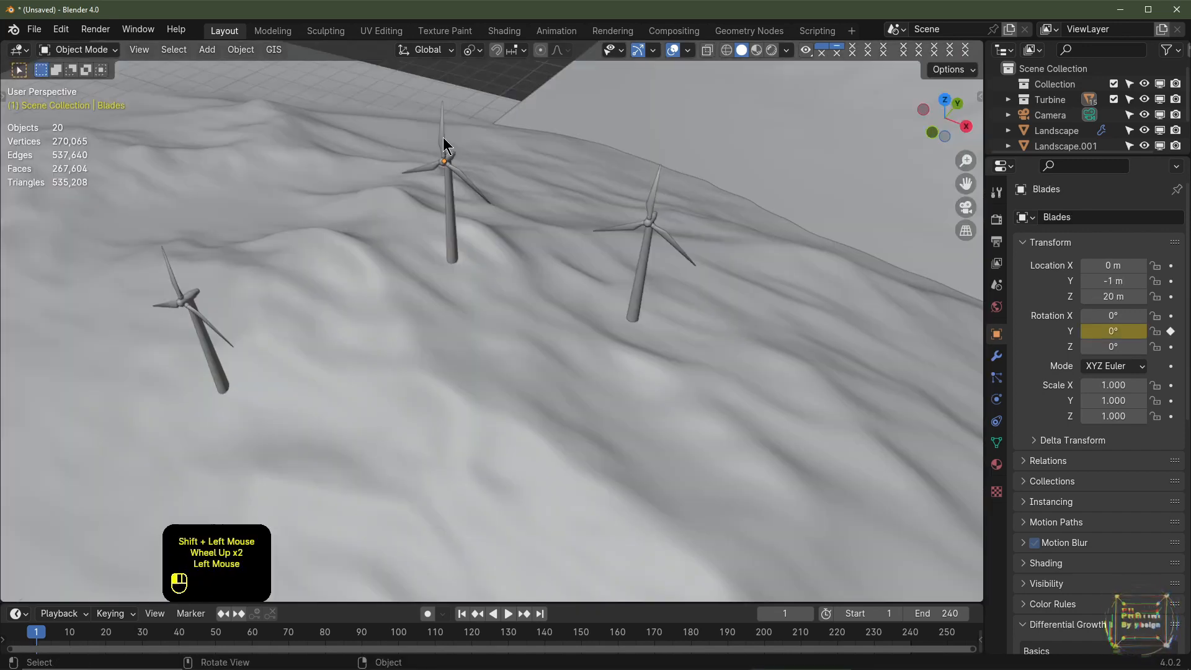
left_click(450, 158, "shift")
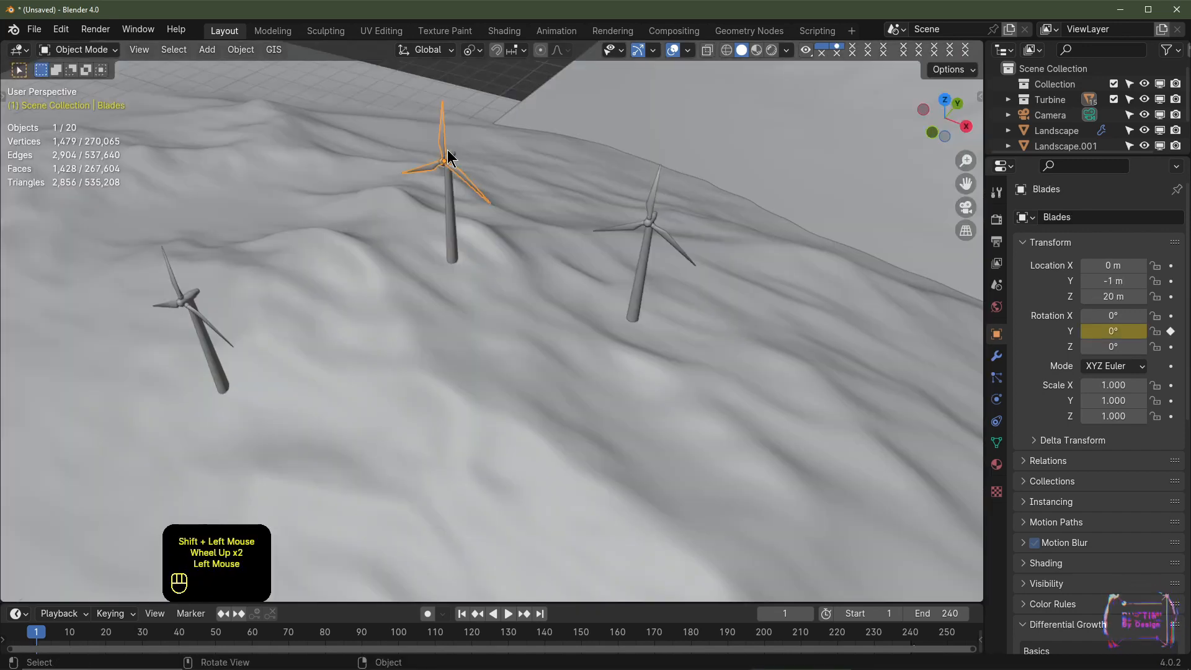
left_click(451, 210, "shift")
left_click(452, 211, "shift")
scroll(462, 261, "down", 2)
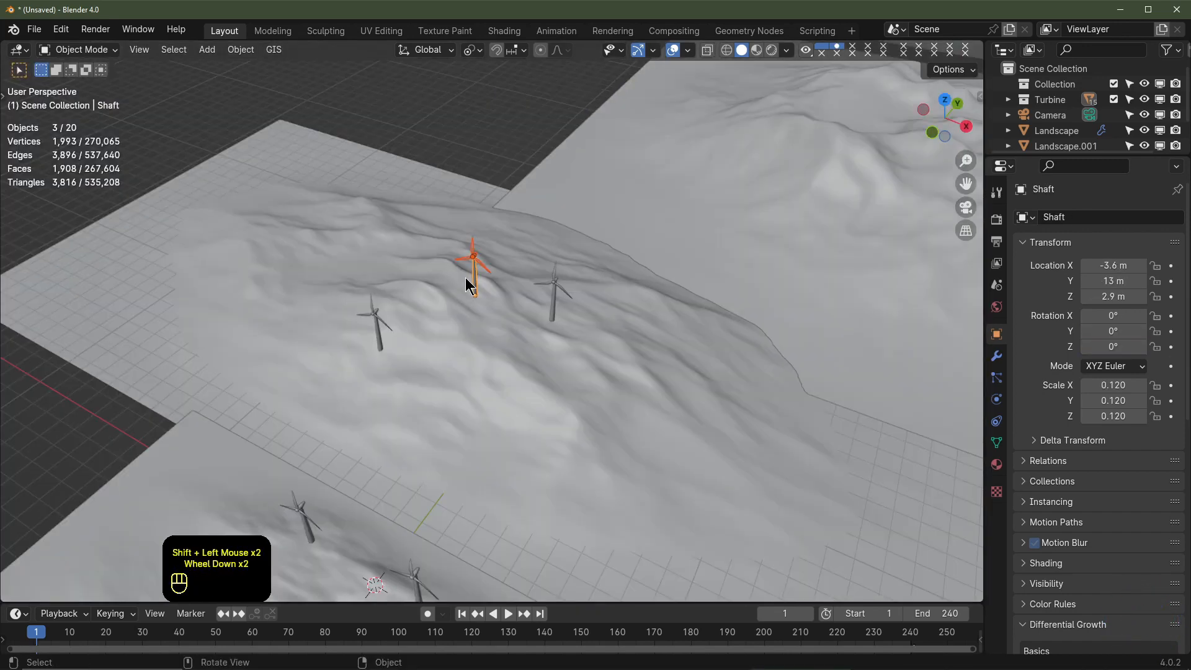
key("KP_7")
scroll(557, 326, "down", 2)
middle_click_drag(557, 326, 418, 411, "shift")
key("shift+d")
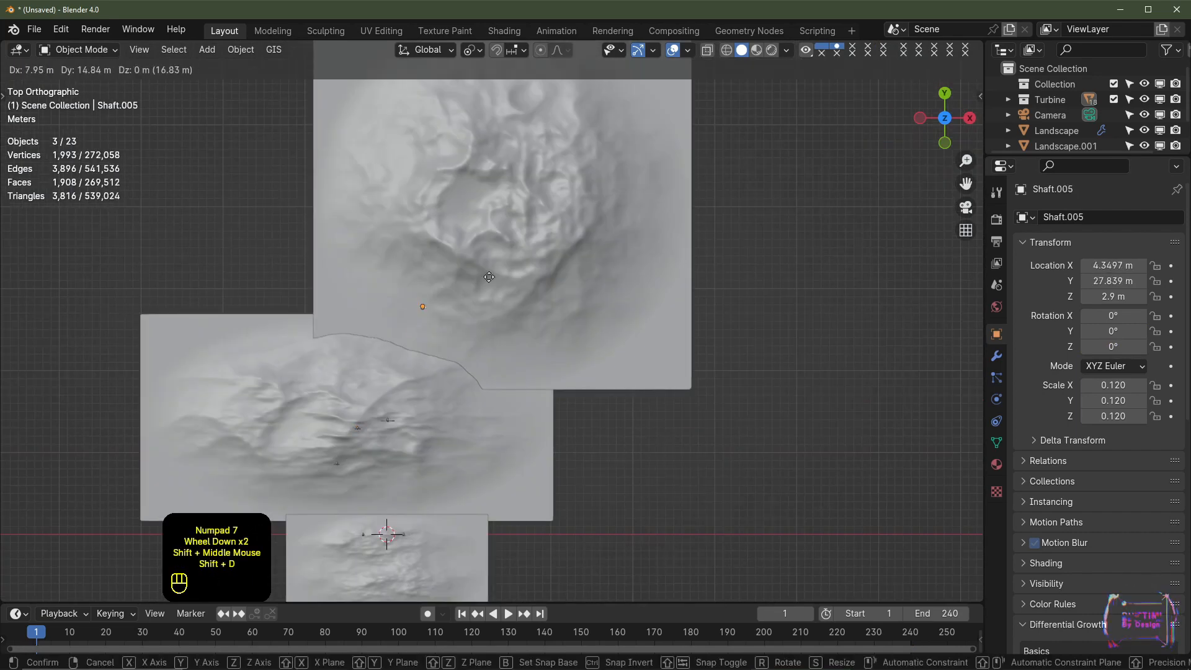
left_click(512, 202)
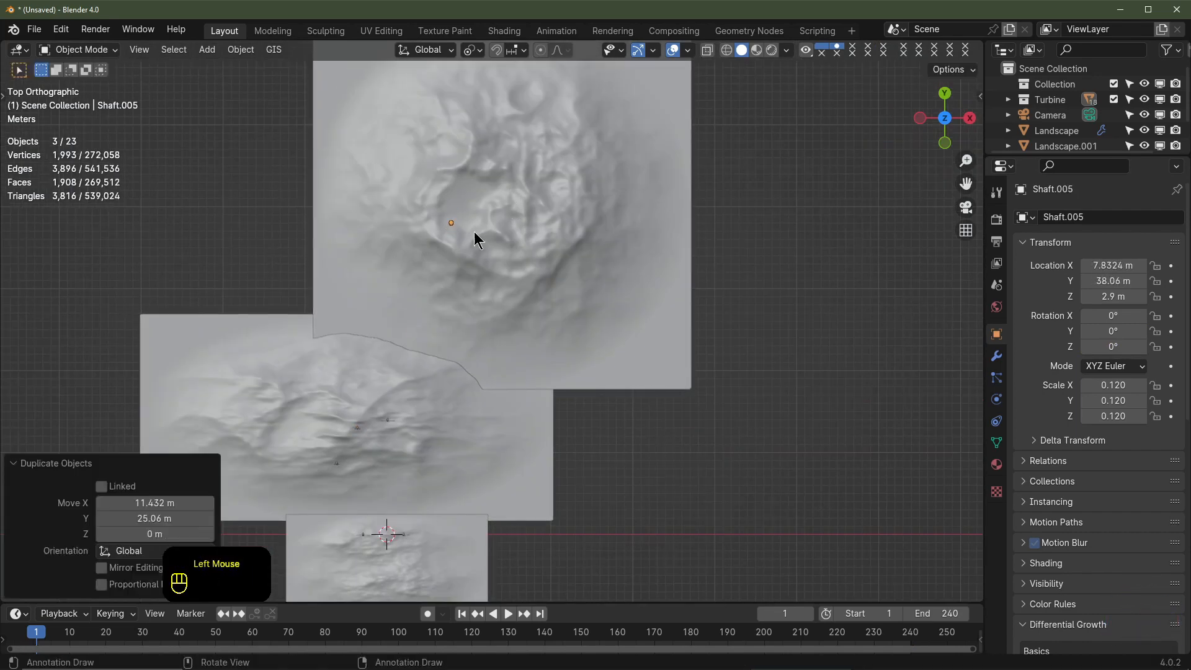
Raise the far turbine about 2.19 m along Z and shift it about 2.93 m in X and 0.13 m in Z onto the distant ridge
key("KP_0")
scroll(478, 248, "up", 2)
middle_click_drag(478, 248, 505, 397, "shift")
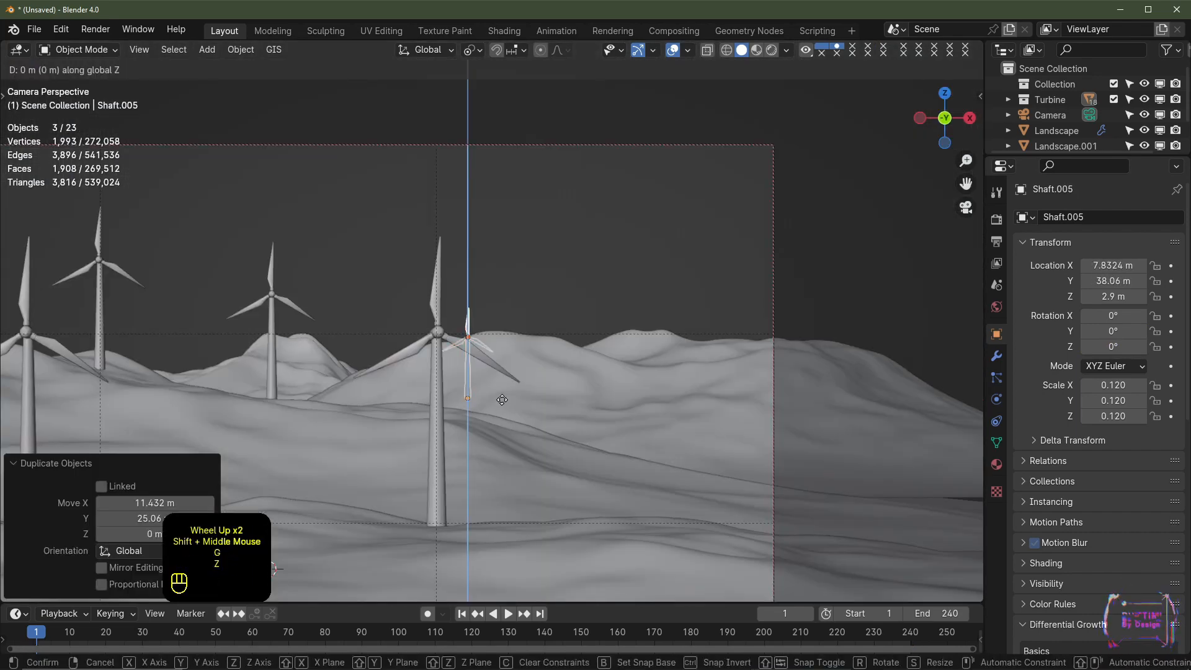
key("g")
key("z")
left_click(508, 350, "shift")
key("g")
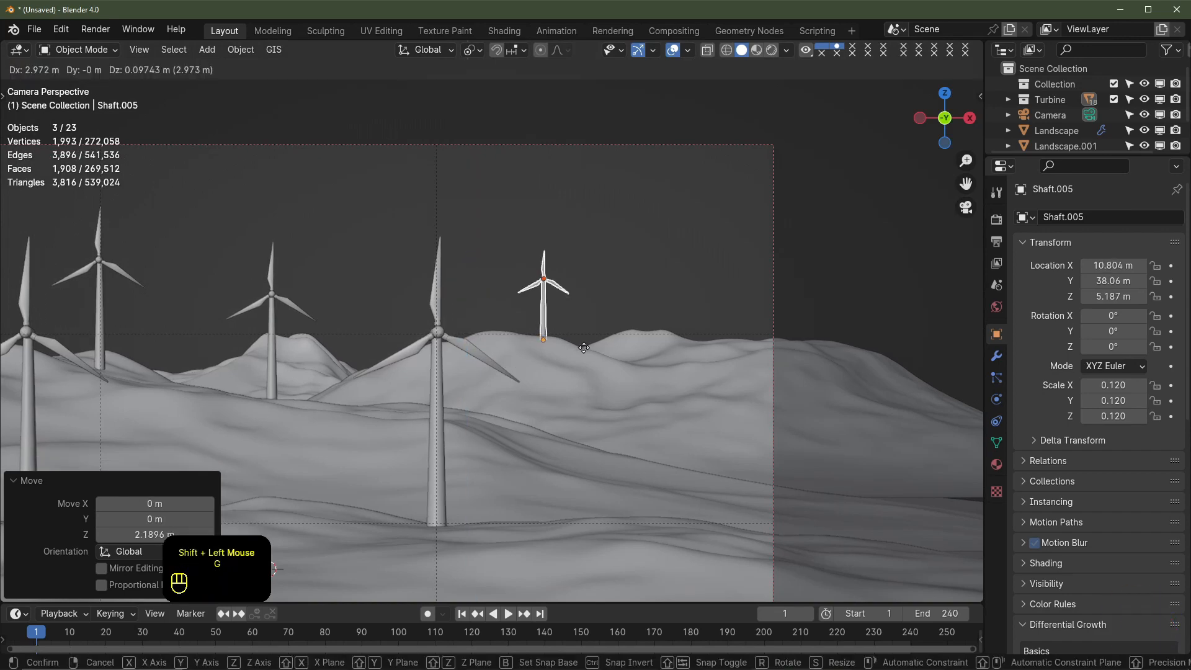
left_click(589, 341, "shift")
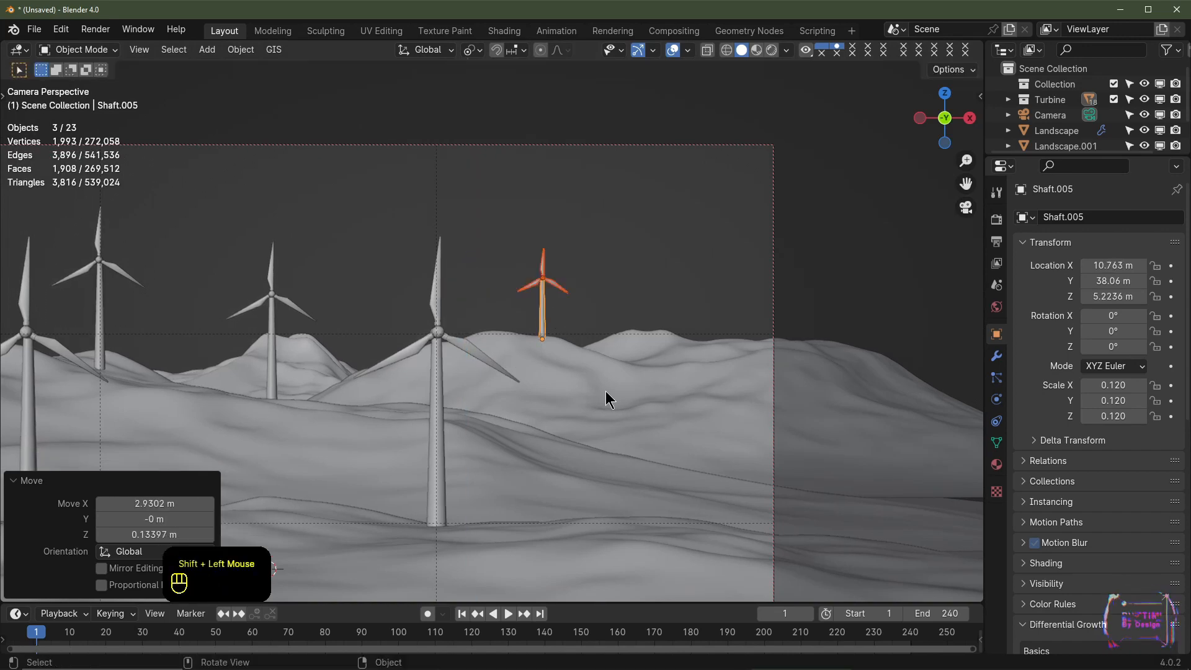
Duplicate the far turbine onto the neighbouring distant peak, offset about 4.23 m in X and 0.2 m in Z
scroll(605, 390, "up", 4)
middle_click_drag(606, 391, 586, 372, "shift")
scroll(515, 366, "down", 2)
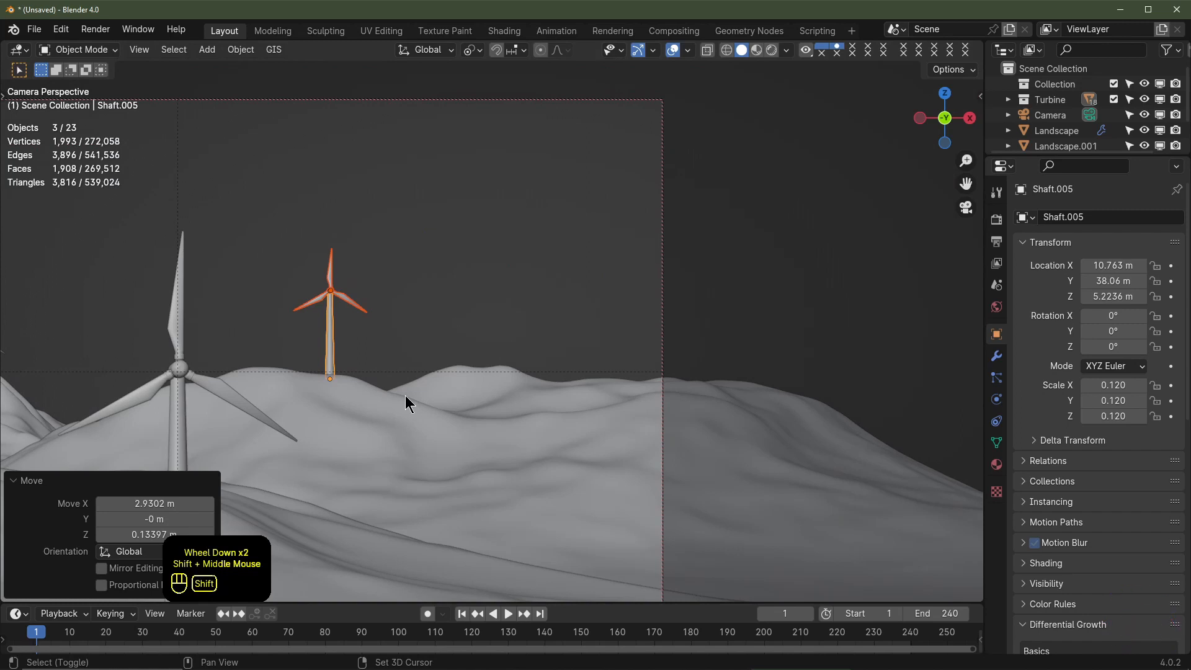
key("shift+d")
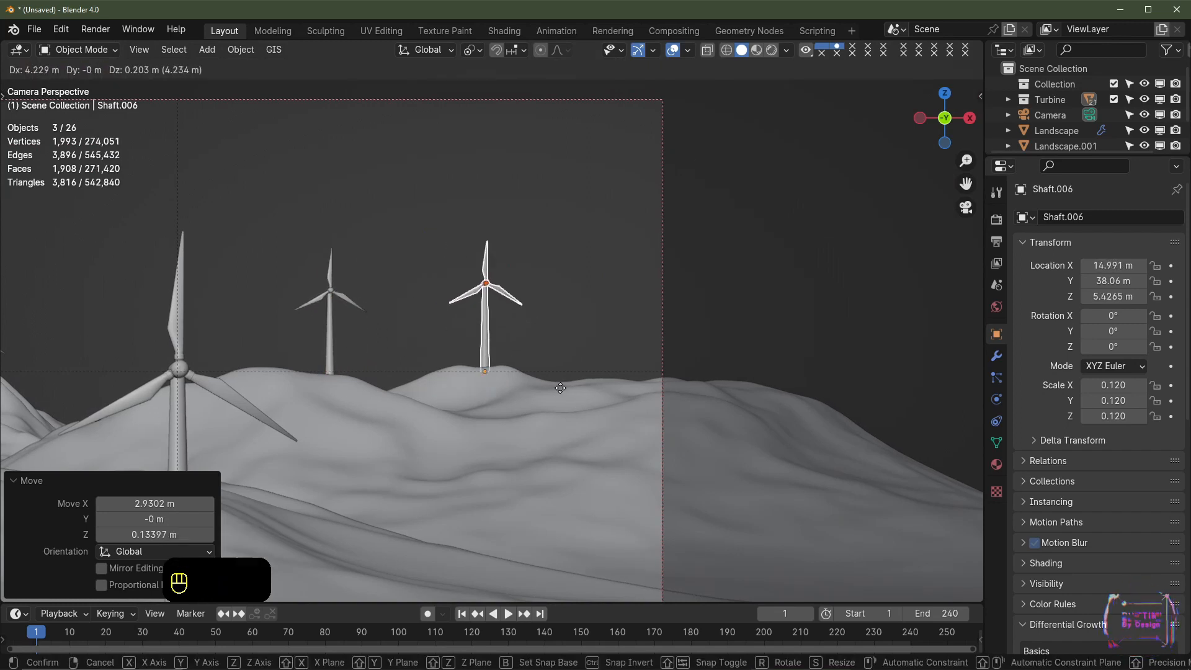
left_click(561, 400)
Lower the second far turbine about 0.44 m along Z so its base sinks into the peak
key("g")
key("z")
left_click(556, 408)
scroll(556, 414, "up", 2)
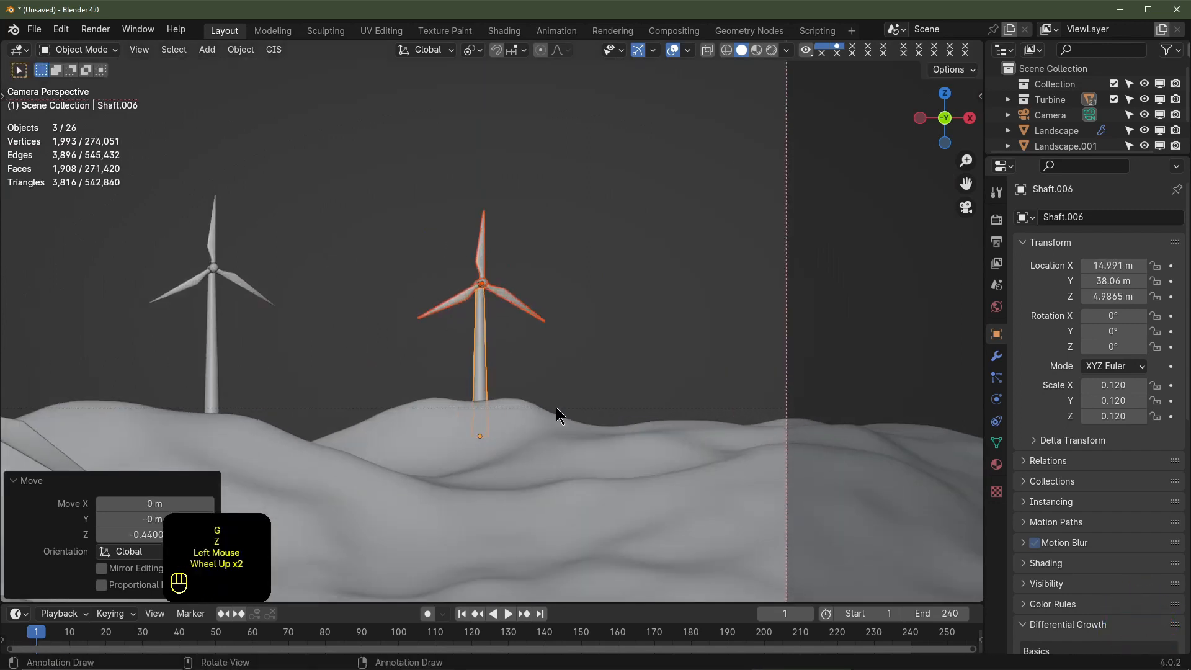
Move the second far turbine about -3.08 m along Y, then shift it about -1.6 m in X and -0.85 m in Z onto its hill
key("g")
key("y")
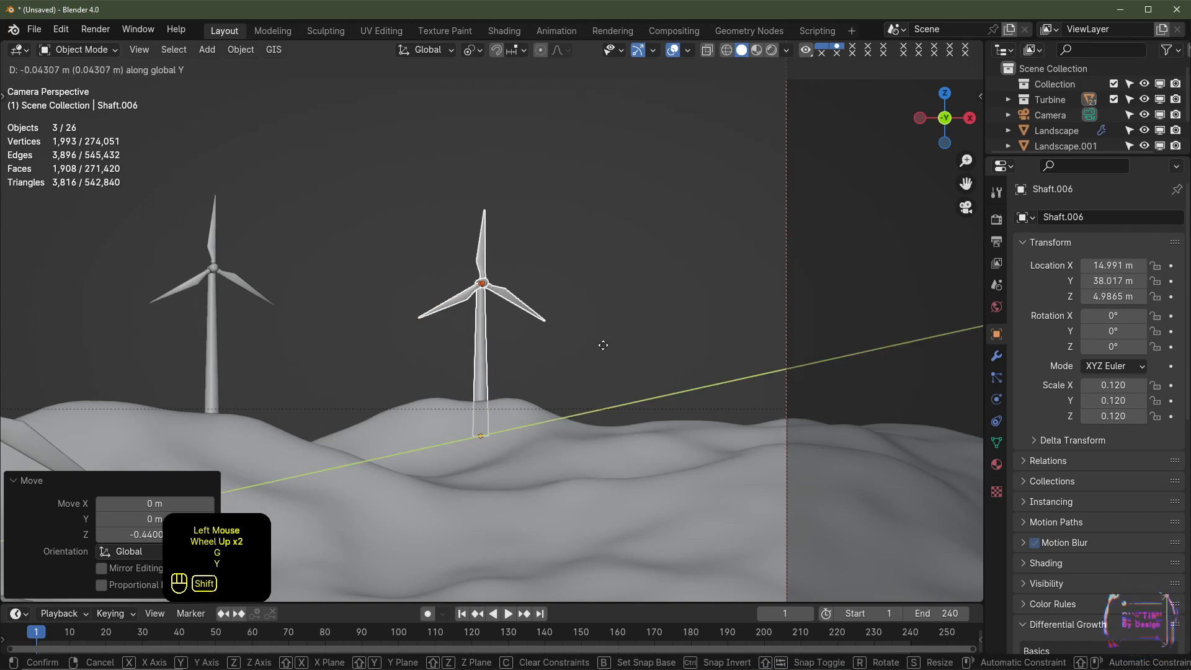
left_click(758, 443, "shift")
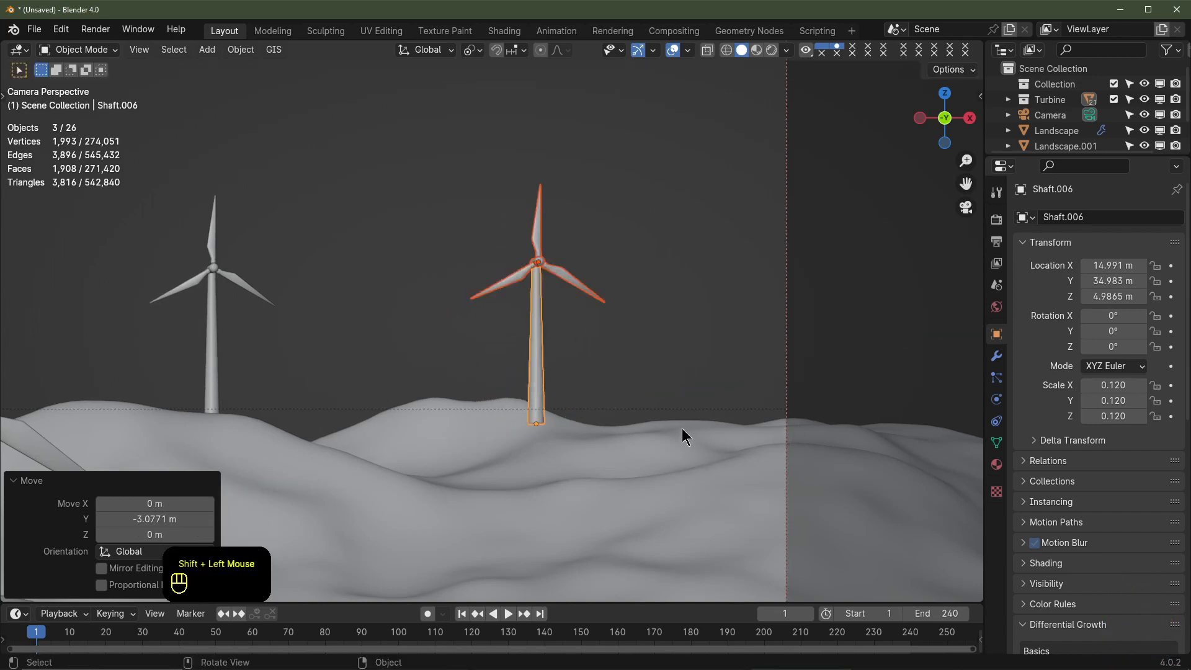
key("g")
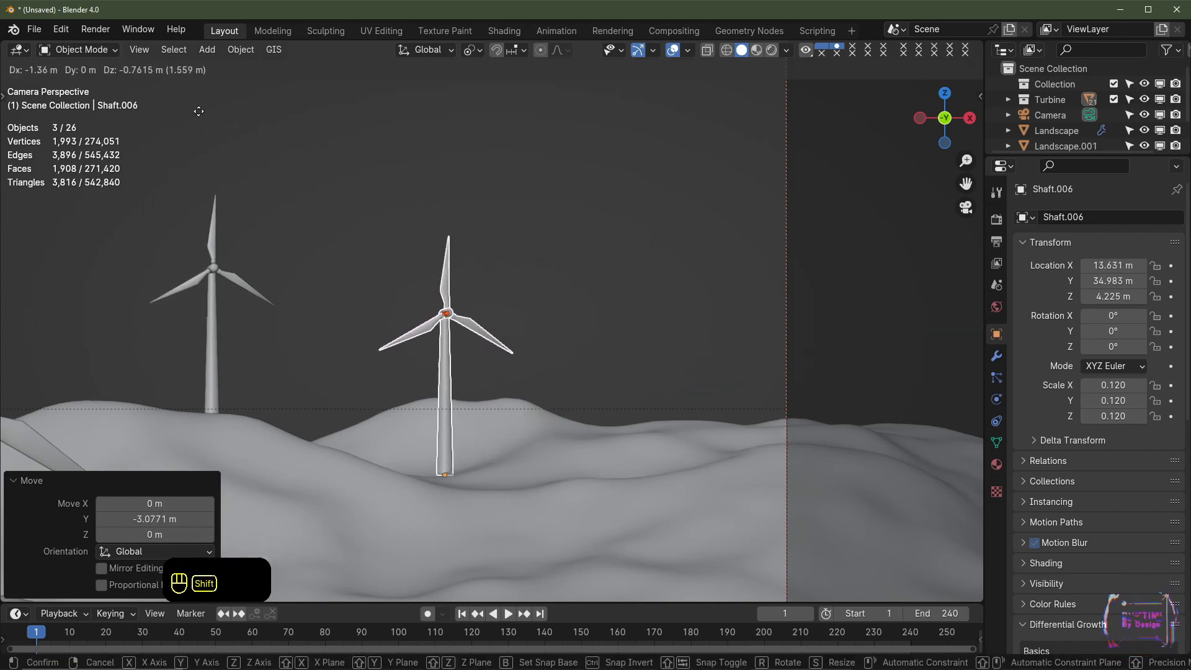
left_click(99, 187, "shift")
scroll(634, 371, "up", 2)
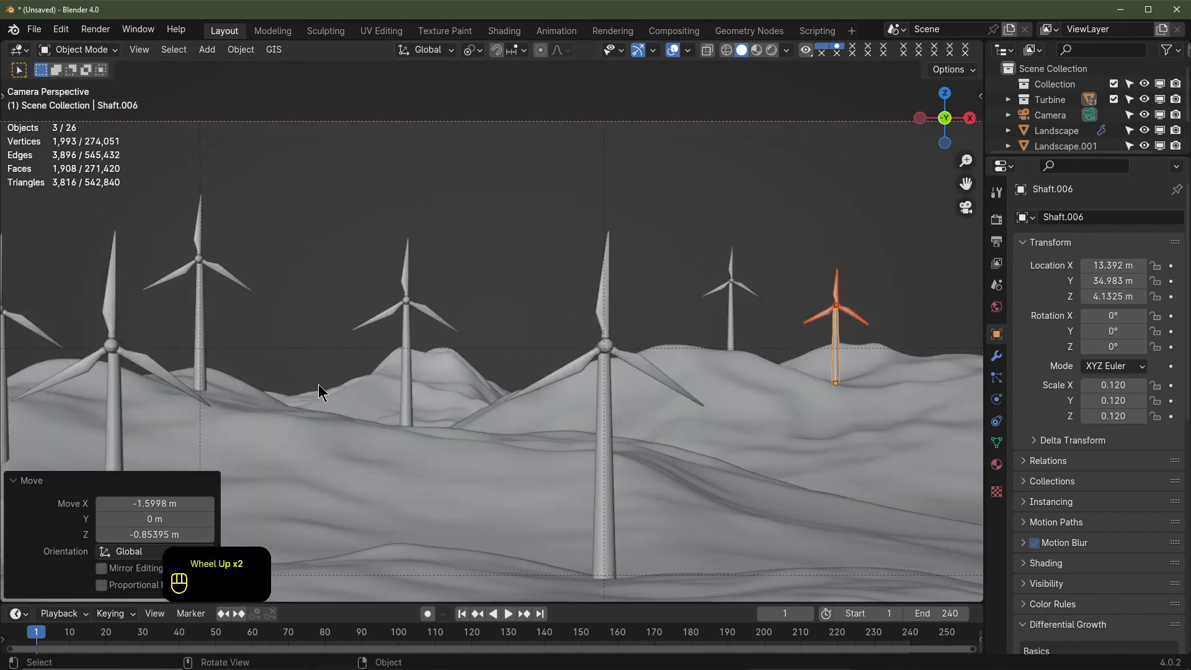
Duplicate that turbine about -16.56 m in X toward the far valley, then shift the copy about 1.51 m in X and 5.98 m in Y
key("shift+d")
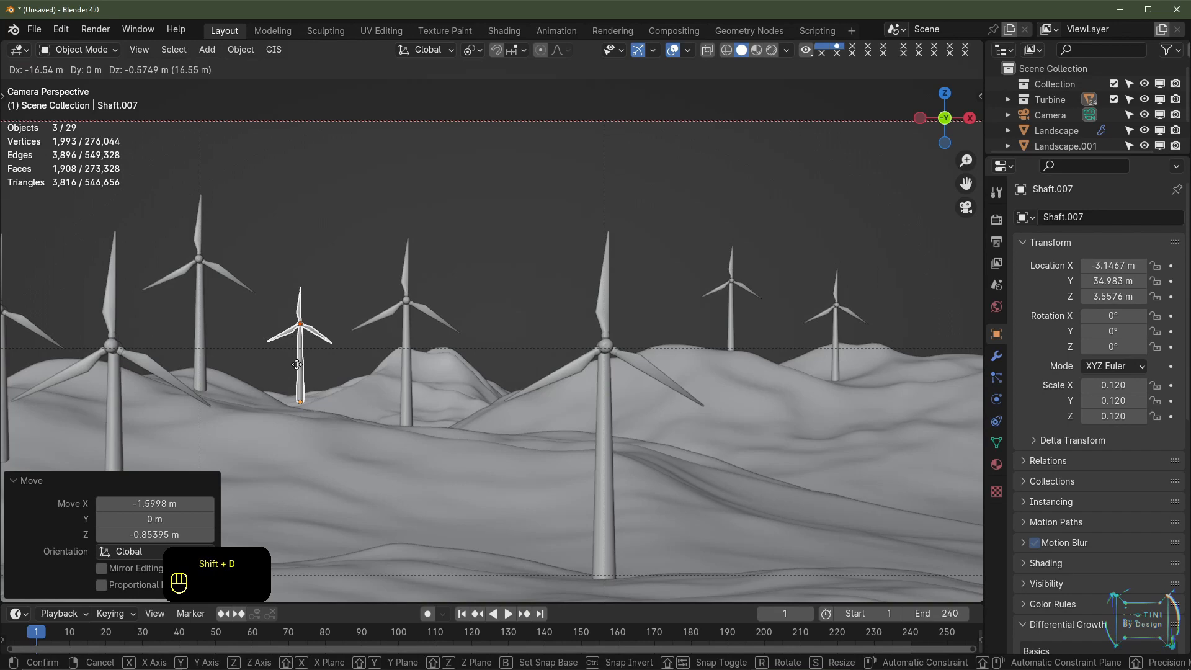
left_click(292, 389, "shift")
key("KP_7")
key("g")
left_click(414, 340)
key("KP_0")
Lower the new valley turbine about 0.27 m along Z, then shift it about -1.5 m in X and 0.33 m in Z
scroll(379, 383, "up", 2)
middle_click_drag(379, 384, 469, 349, "shift")
key("g")
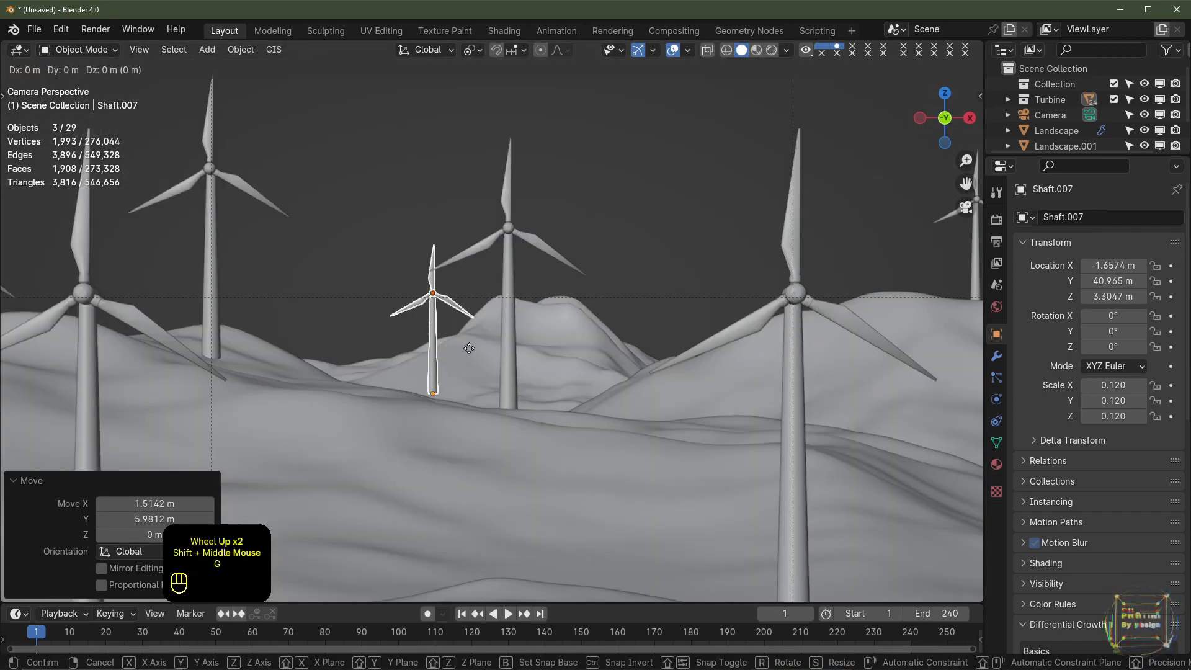
key("z")
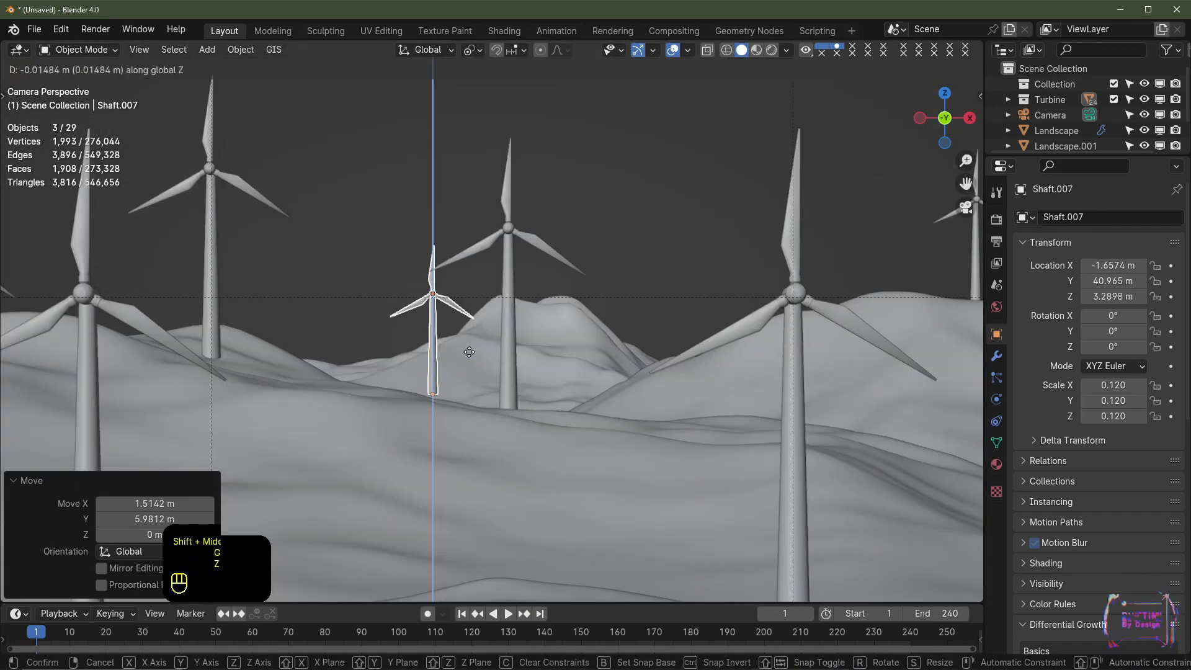
left_click(469, 360)
key("g")
left_click(405, 347)
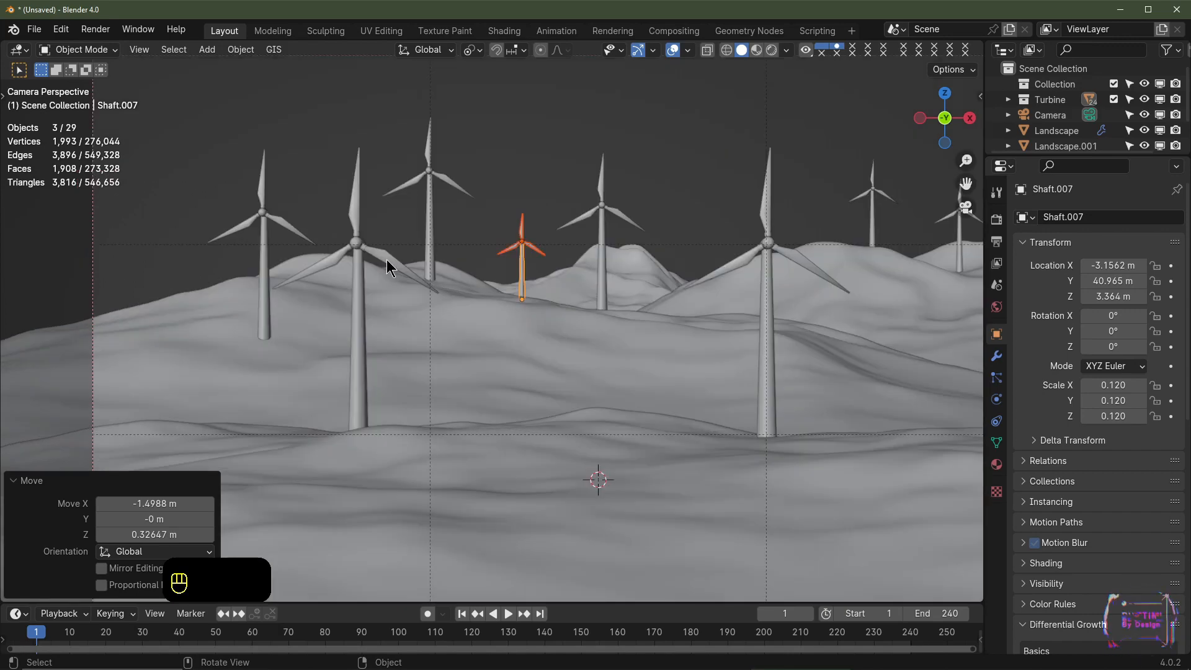
Set the left foreground turbine blades' Y rotation to 30° at frame 1 and replace that single keyframe
left_click(386, 260)
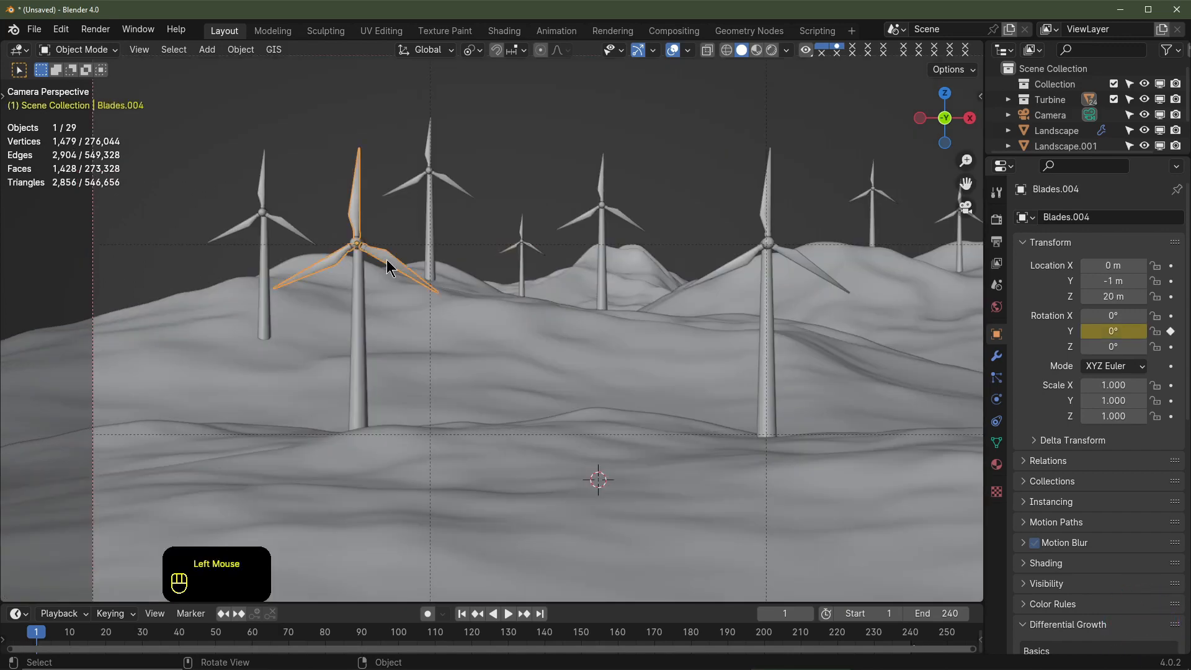
left_click_drag(434, 602, 435, 512)
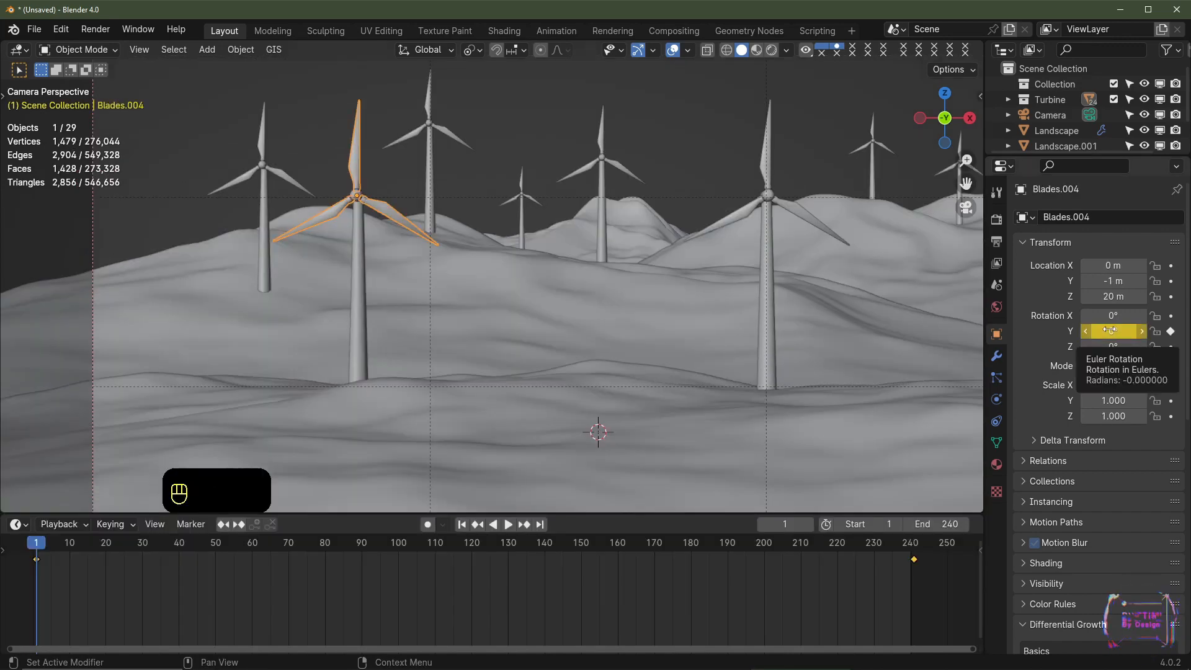
left_click(1110, 331)
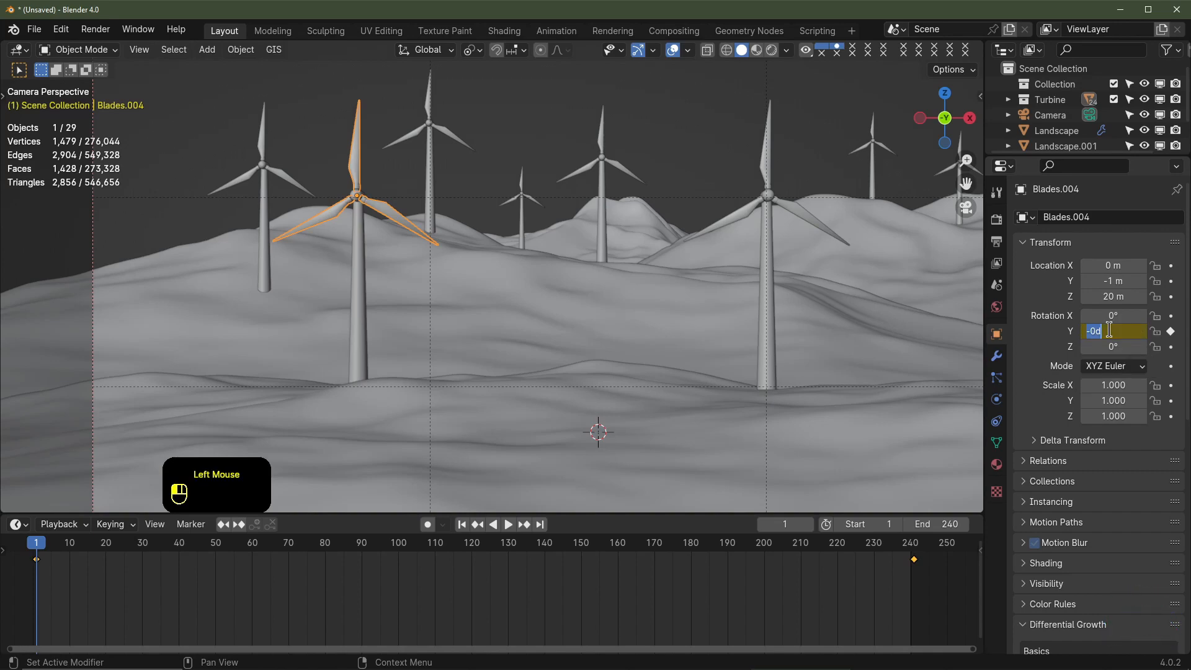
key("Return")
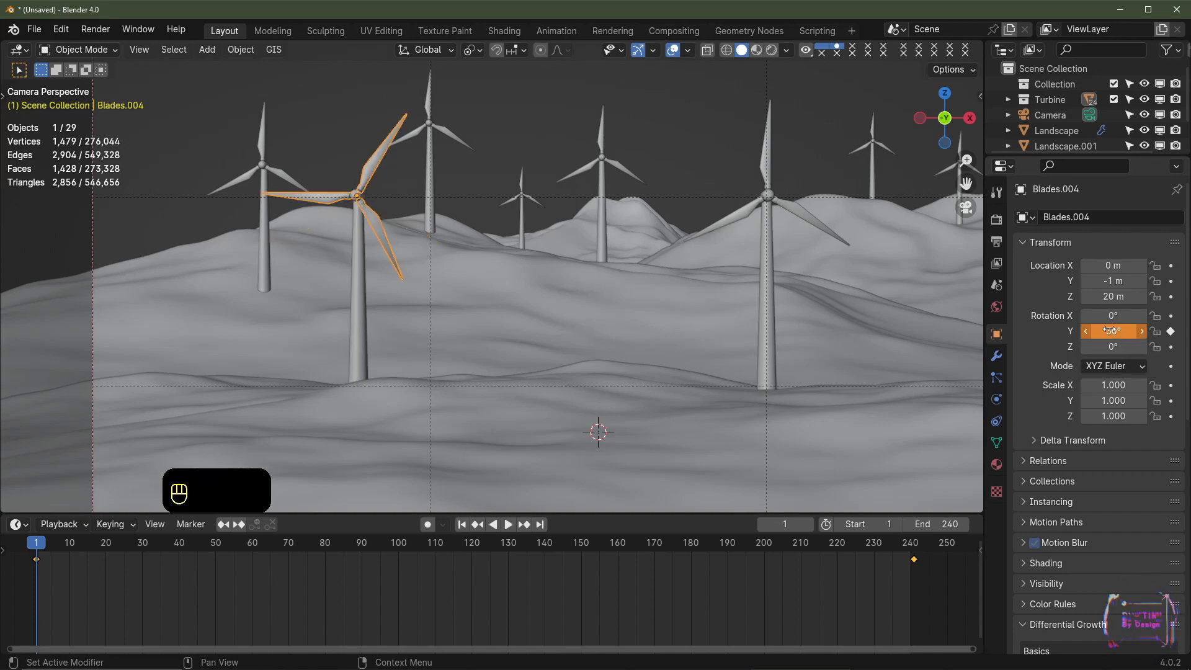
right_click(1110, 330)
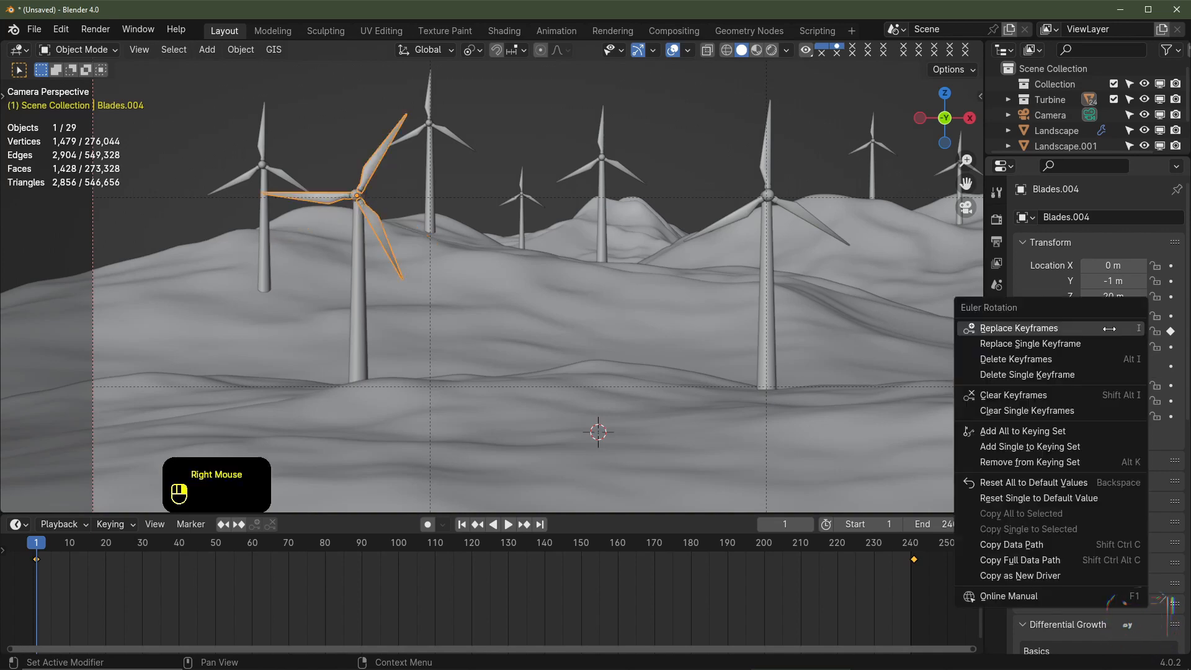
left_click(1099, 344)
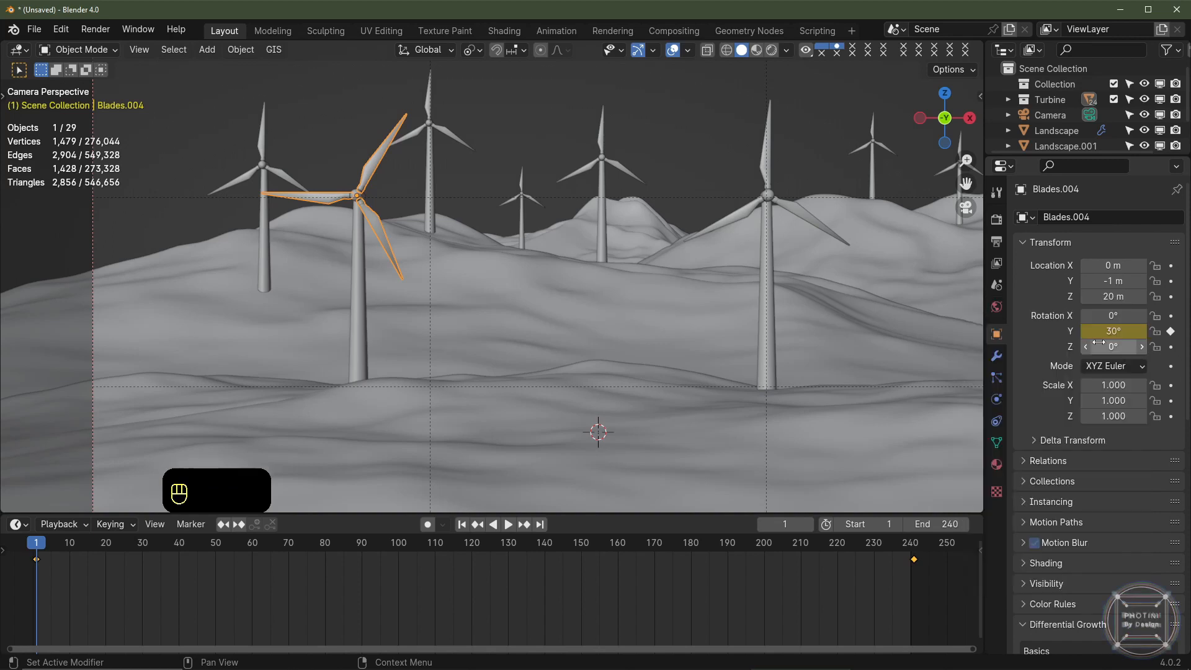
At frame 241, set the left foreground blades' Y rotation to 360+30 degrees and replace the keyframe
left_click(535, 526)
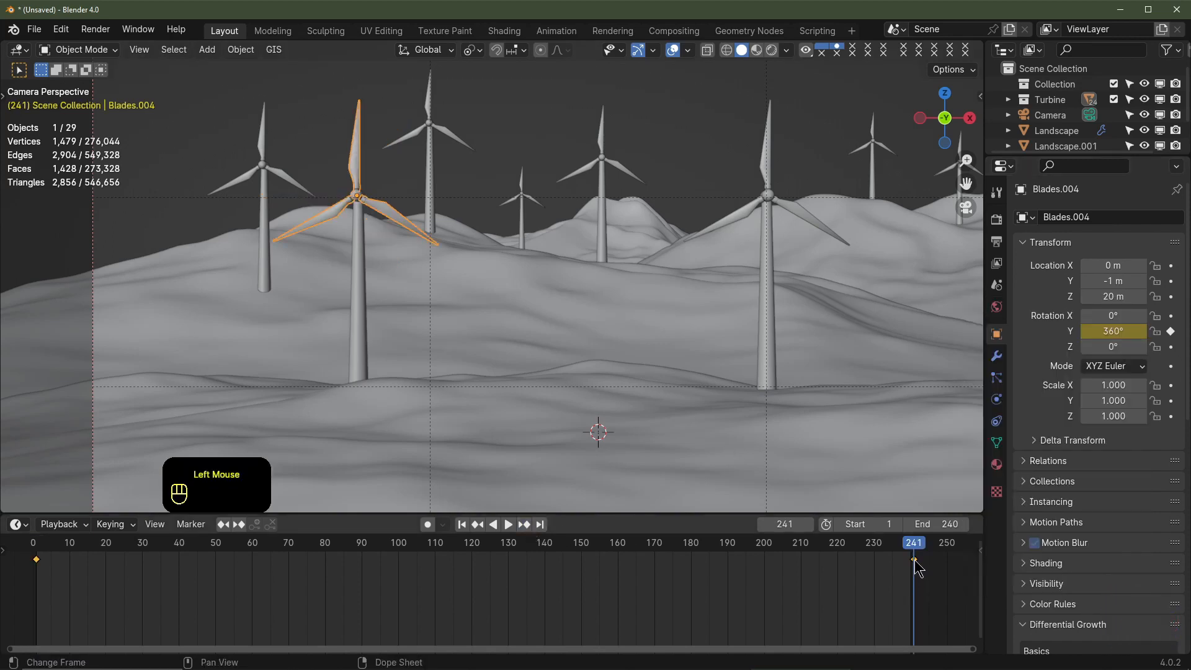
left_click(1109, 331)
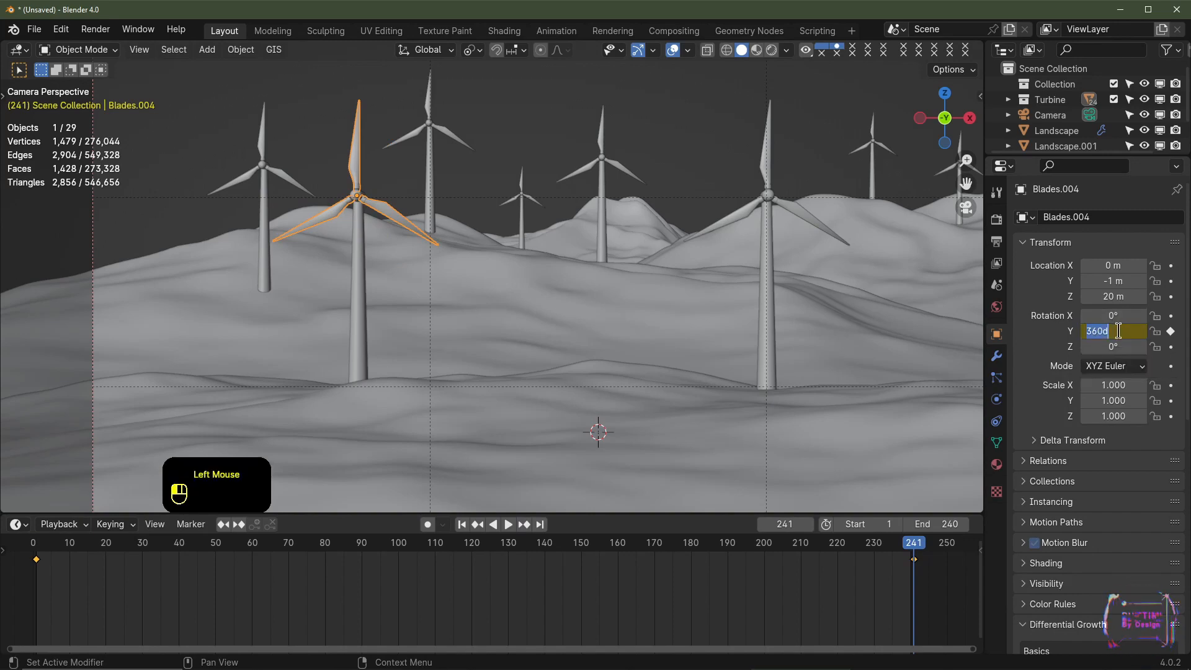
type("360d+")
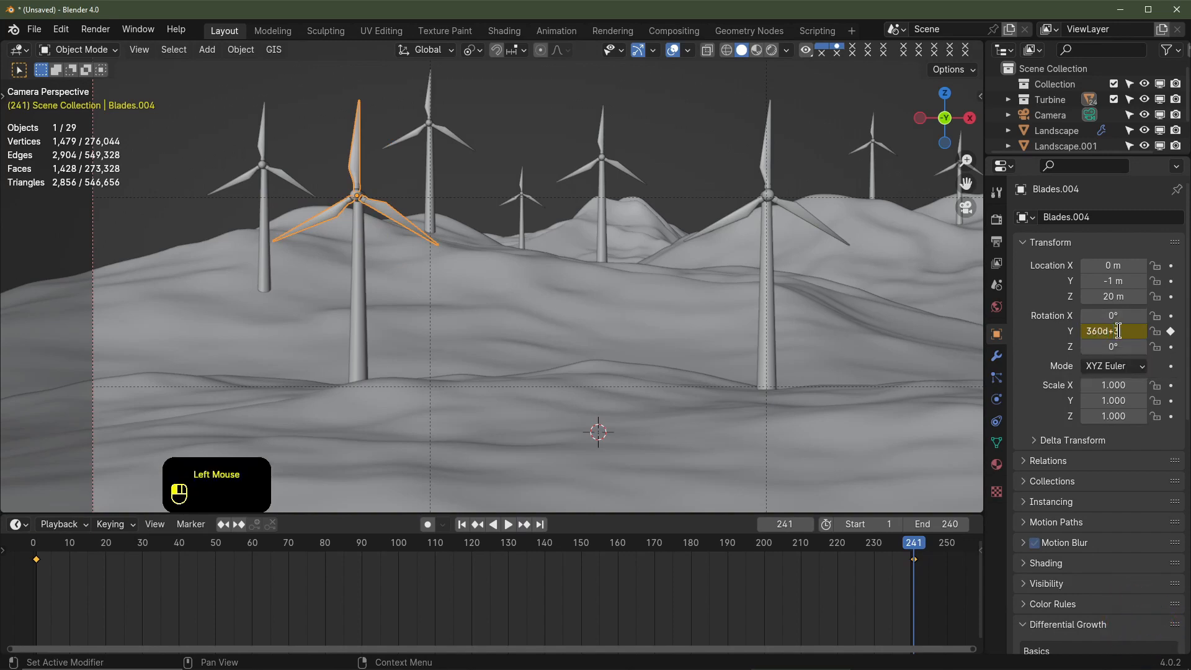
type("30")
key("Return")
right_click(1117, 330)
left_click(1091, 326)
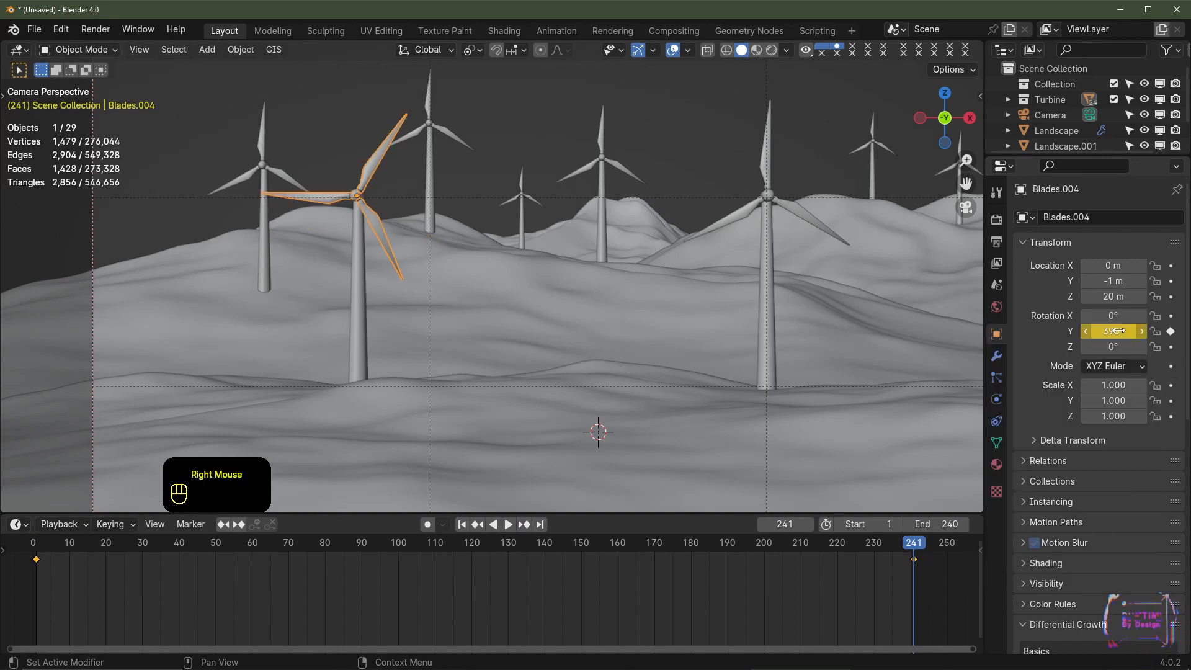
Set the original middle-landscape turbine blades' Y rotation to 45° at frame 1 and replace that single keyframe
middle_click_drag(452, 112, 410, 147, "shift")
left_click(411, 170)
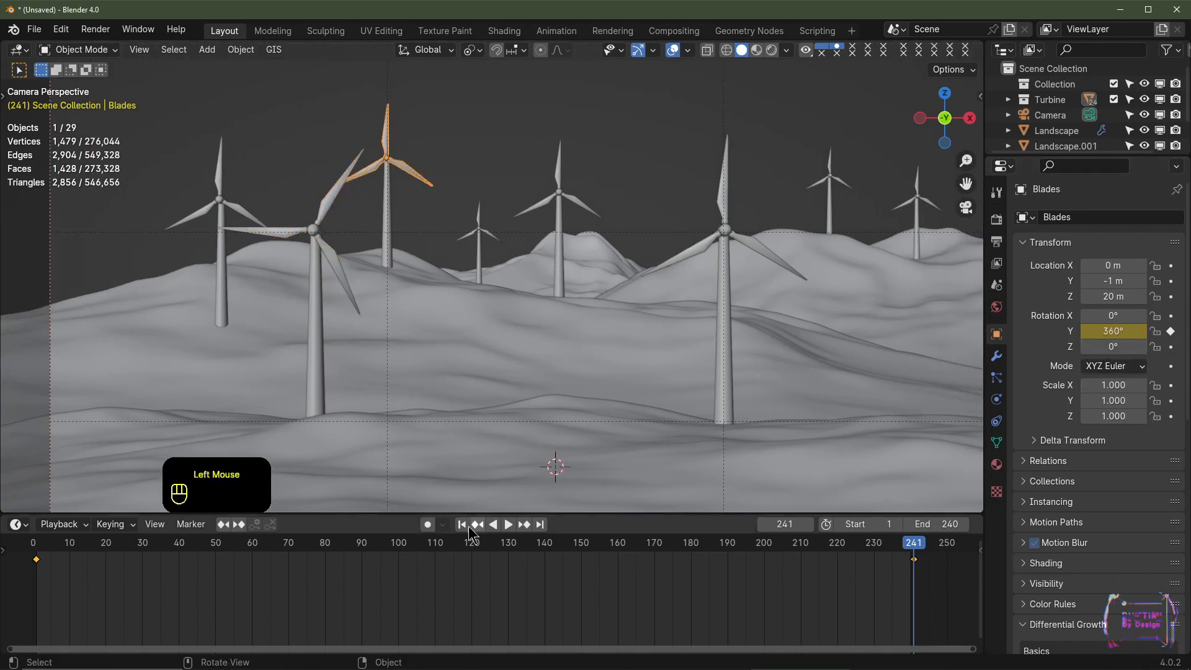
left_click(462, 524)
double_click(1110, 332)
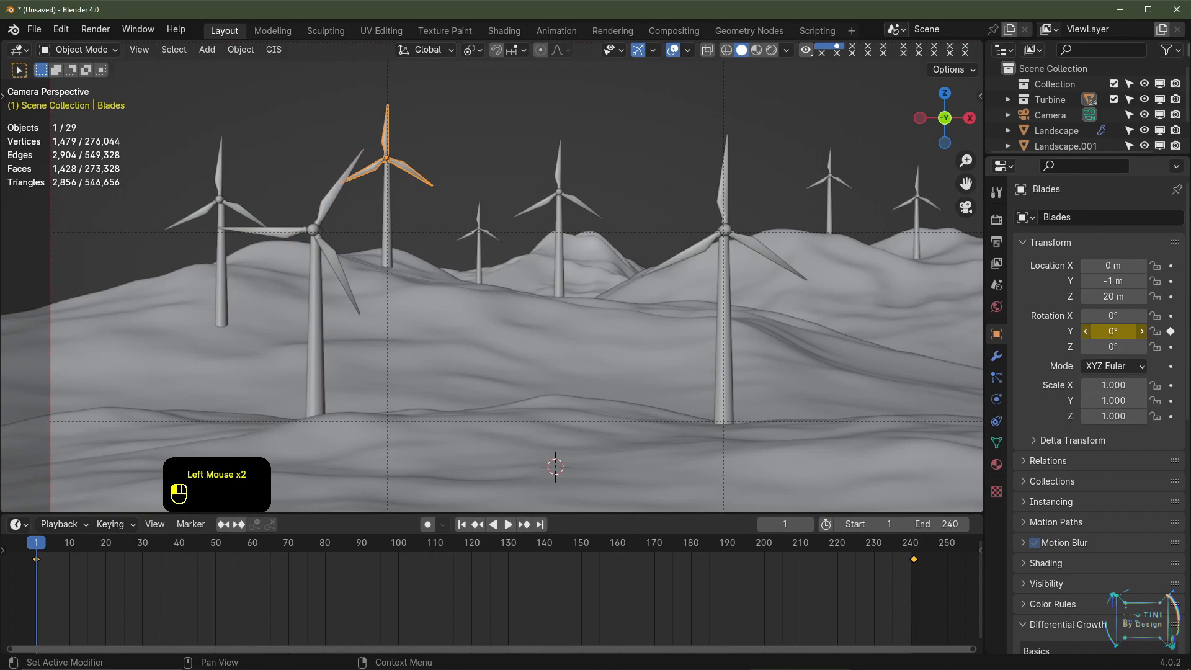
type("45")
key("Return")
right_click(1116, 332)
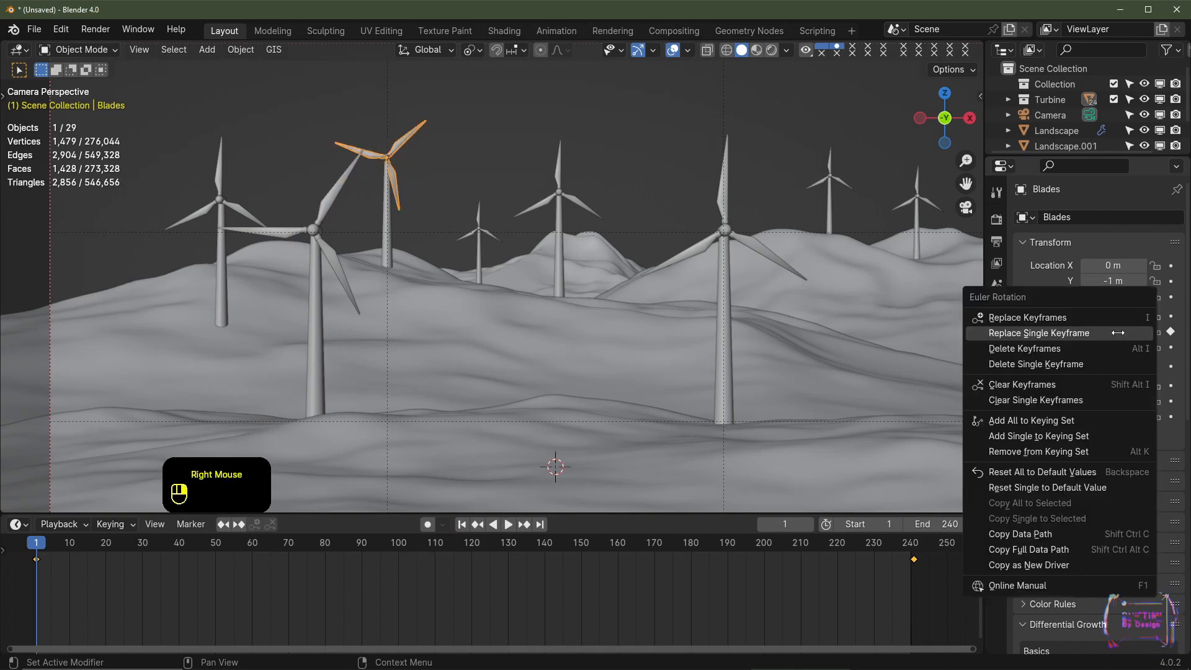
left_click(1117, 332)
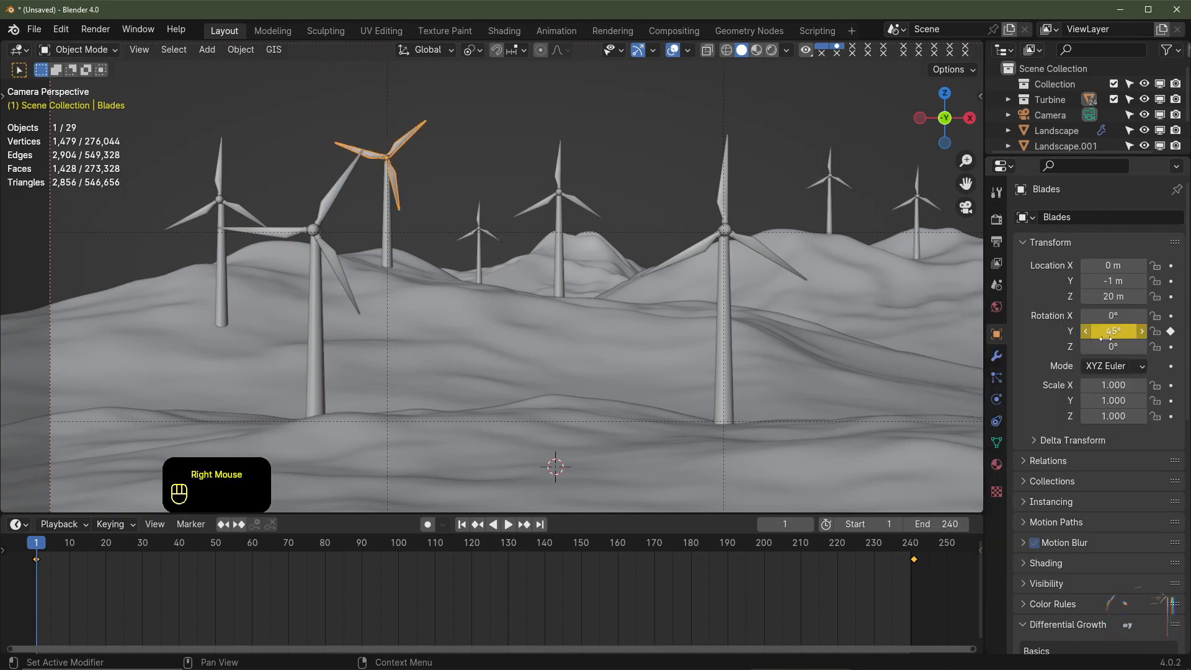
At frame 241, set the original turbine blades' Y rotation to 360+45 degrees, replace the keyframe and briefly play the animation
left_click(539, 525)
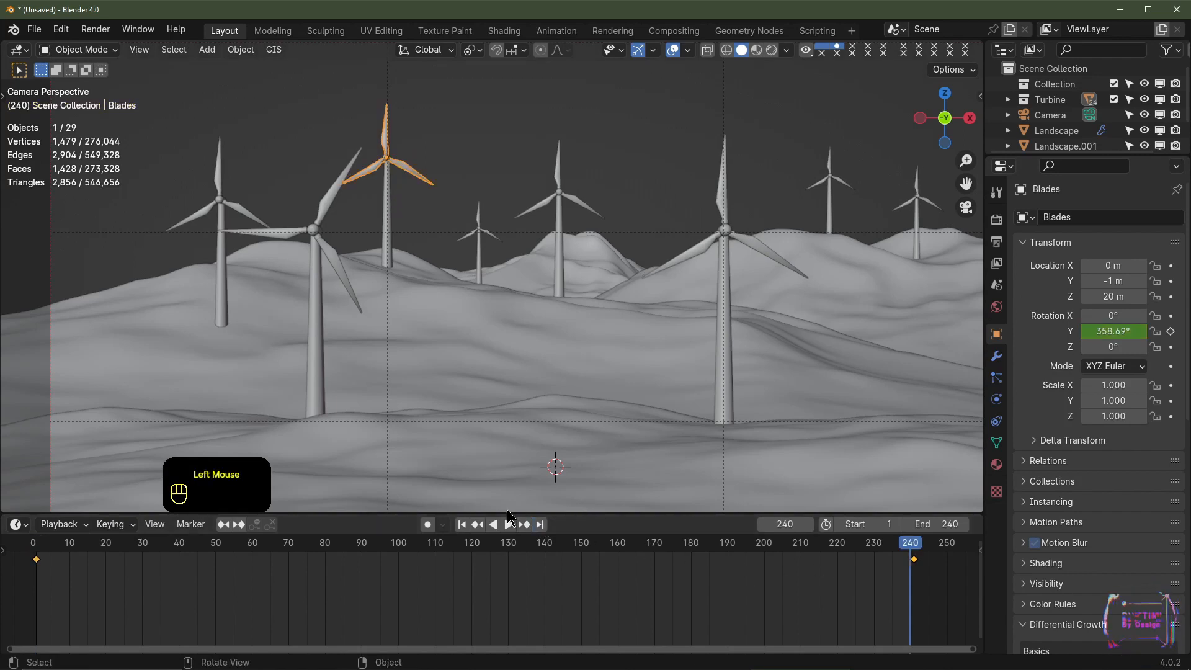
left_click(524, 525)
double_click(1120, 331)
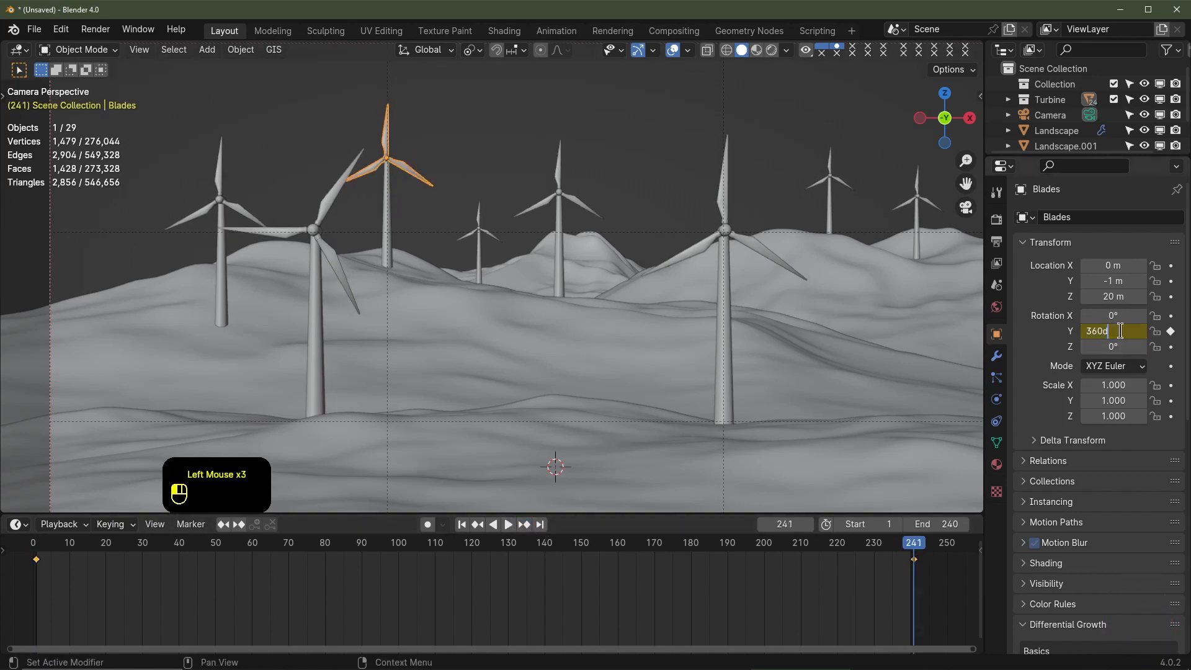
type("+4")
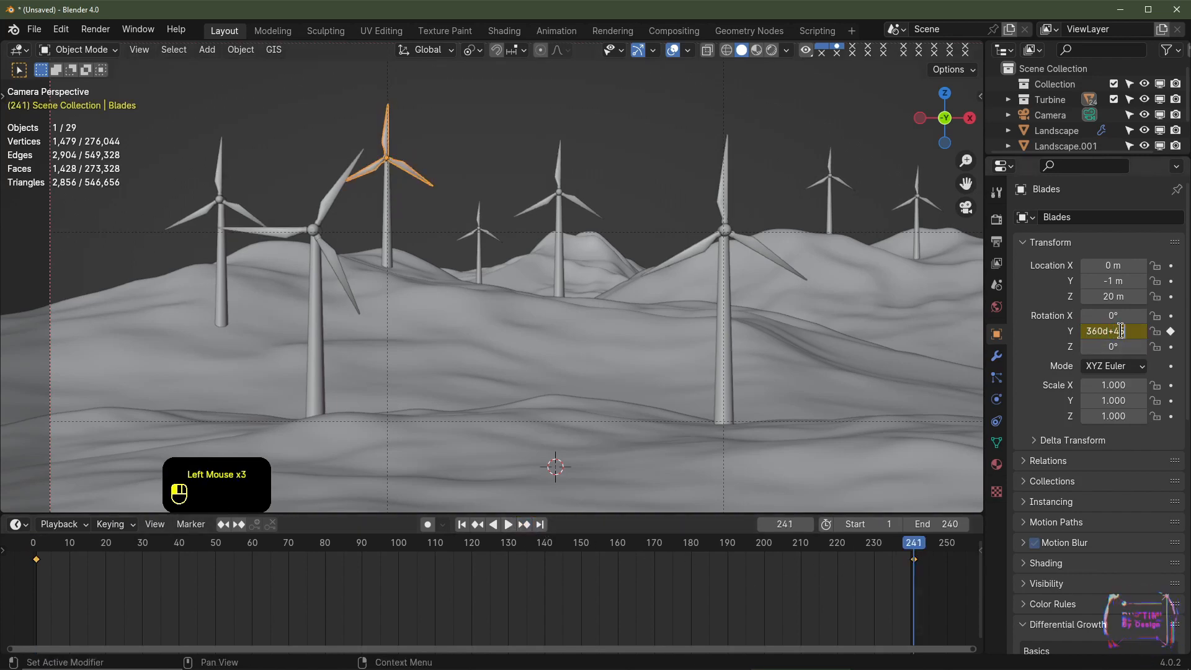
type("5")
key("Return")
right_click(1120, 331)
left_click(1065, 338)
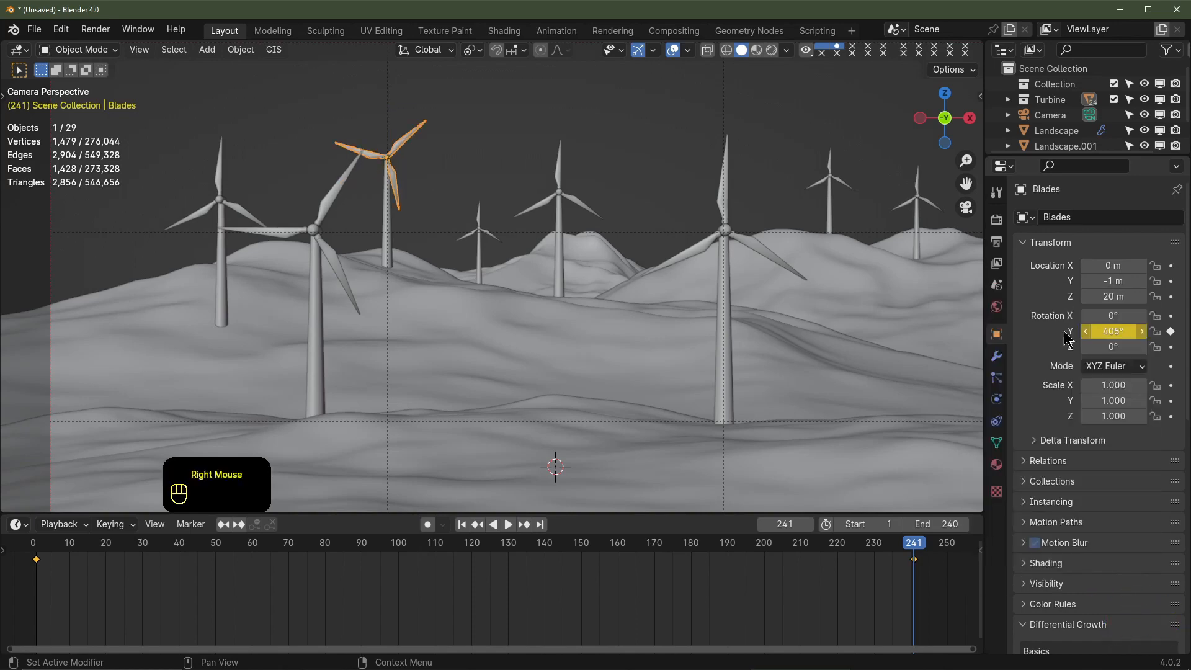
key("space")
key("space")
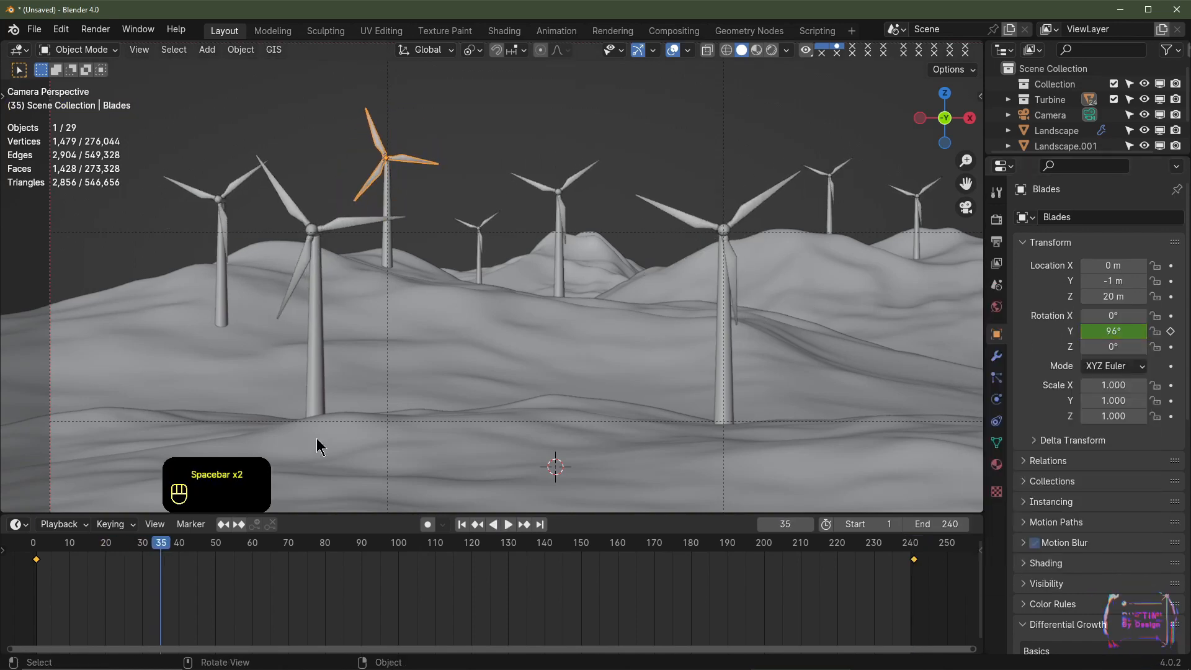
Set the blades of the central middle-distance turbine (Blades.002) to a Y rotation of 78° at frame 1 and replace the keyframe
left_click(461, 524)
left_click(583, 203)
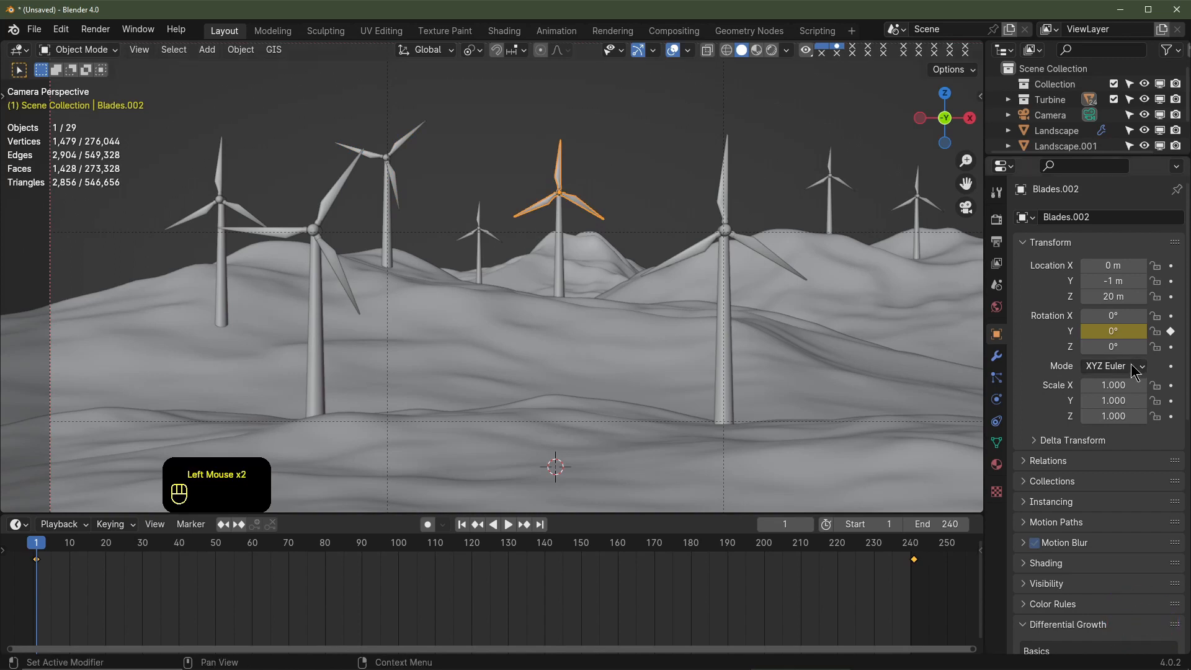
left_click(1109, 330)
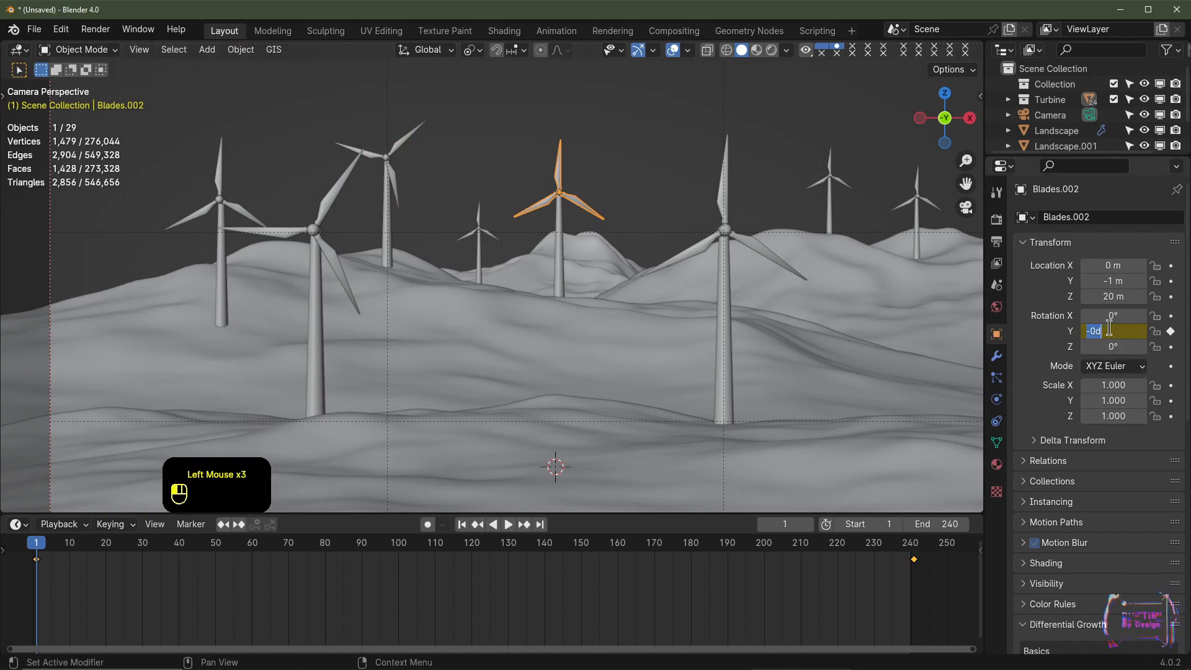
type("78")
key("Return")
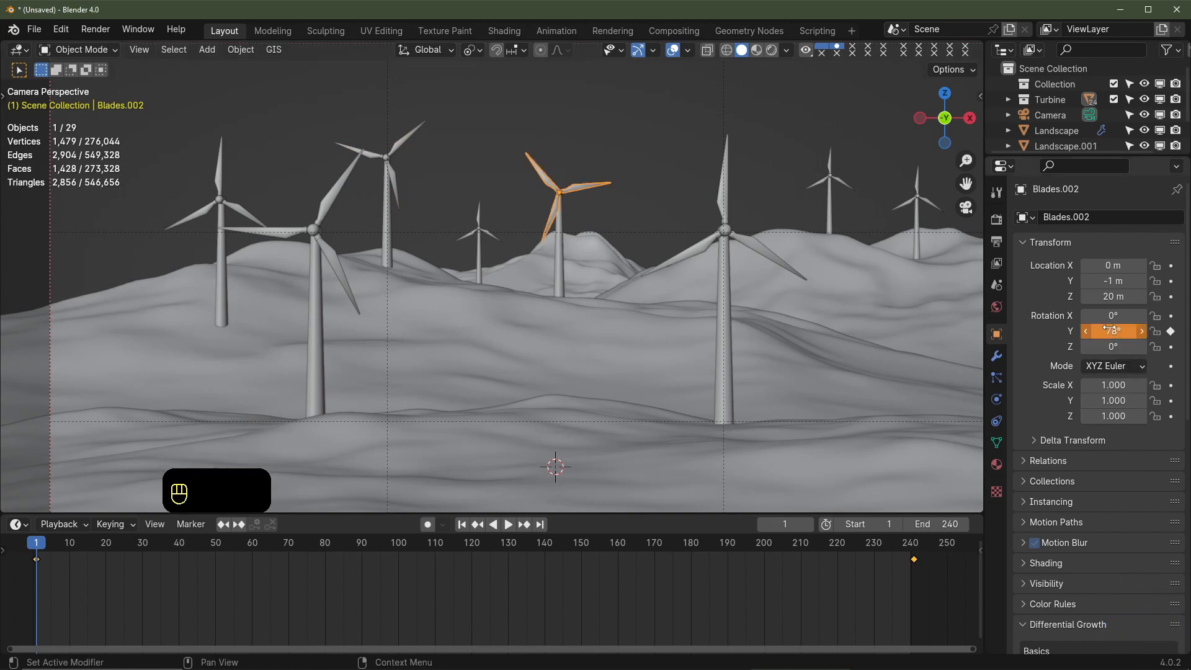
right_click(1132, 323)
left_click(1133, 323)
At frame 241, set the Y rotation of Blades.002 to 360+78 degrees and replace that single keyframe
left_click(514, 523)
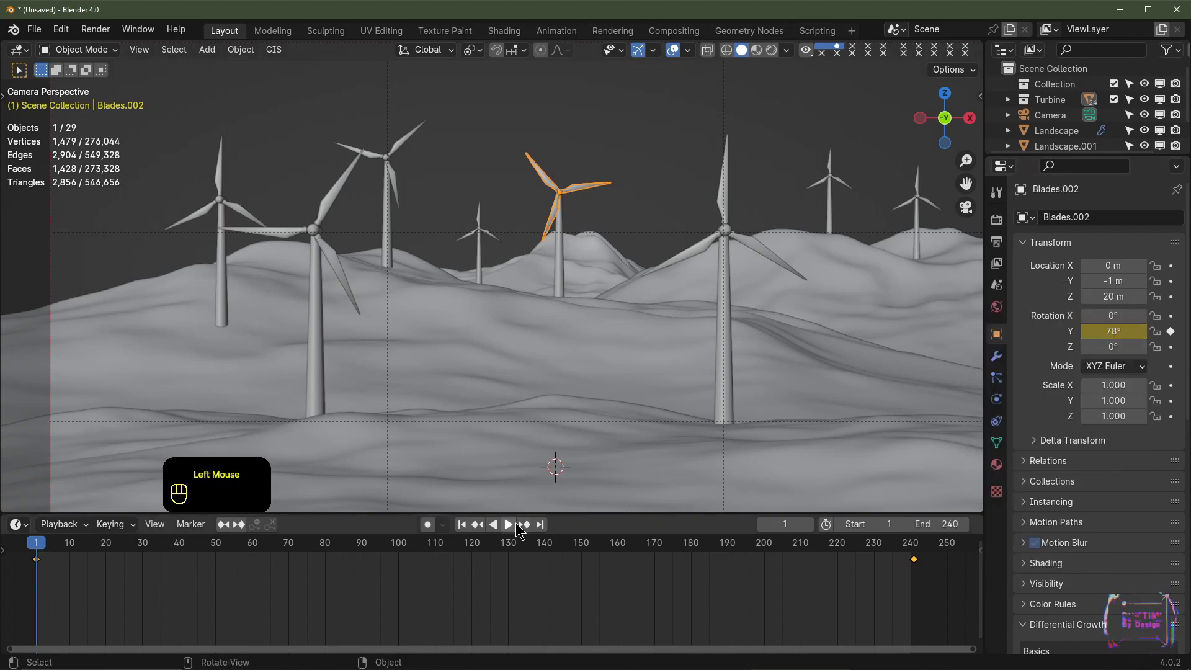
left_click(524, 524)
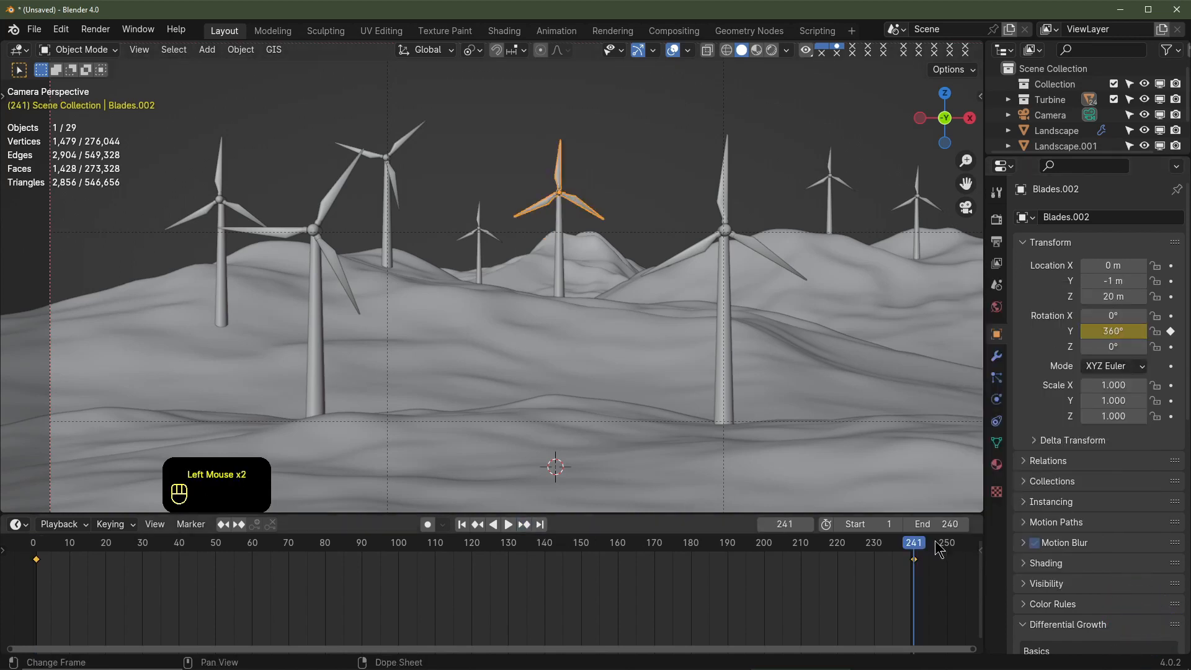
left_click(1122, 331)
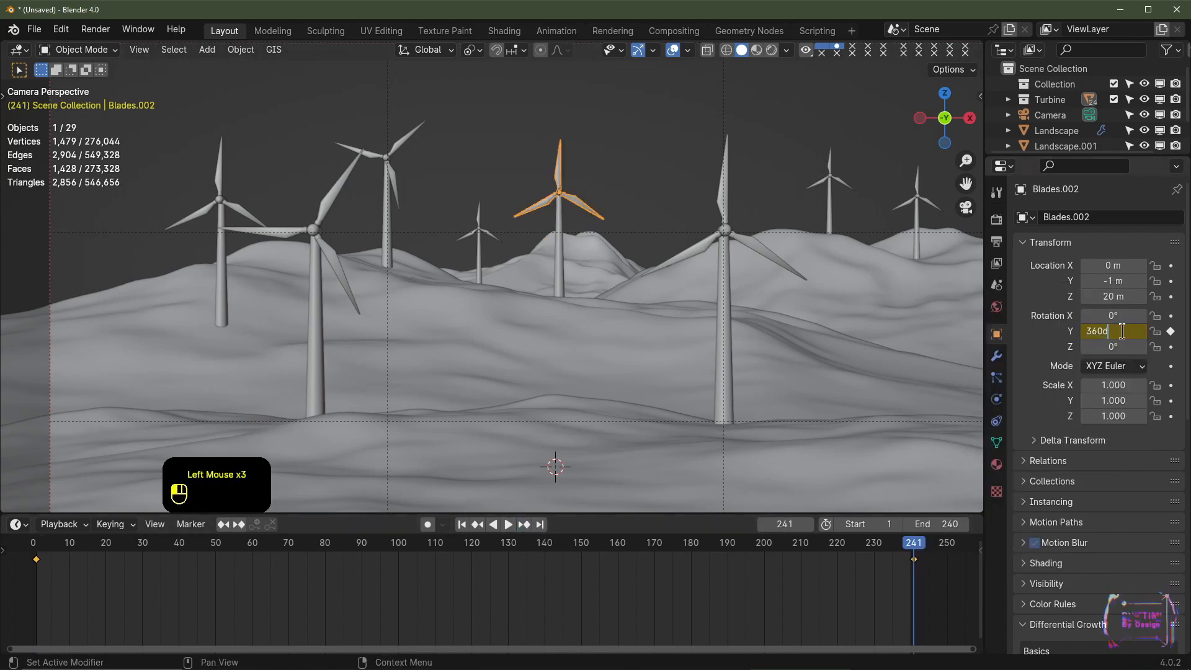
type("+78")
key("Return")
right_click(1122, 331)
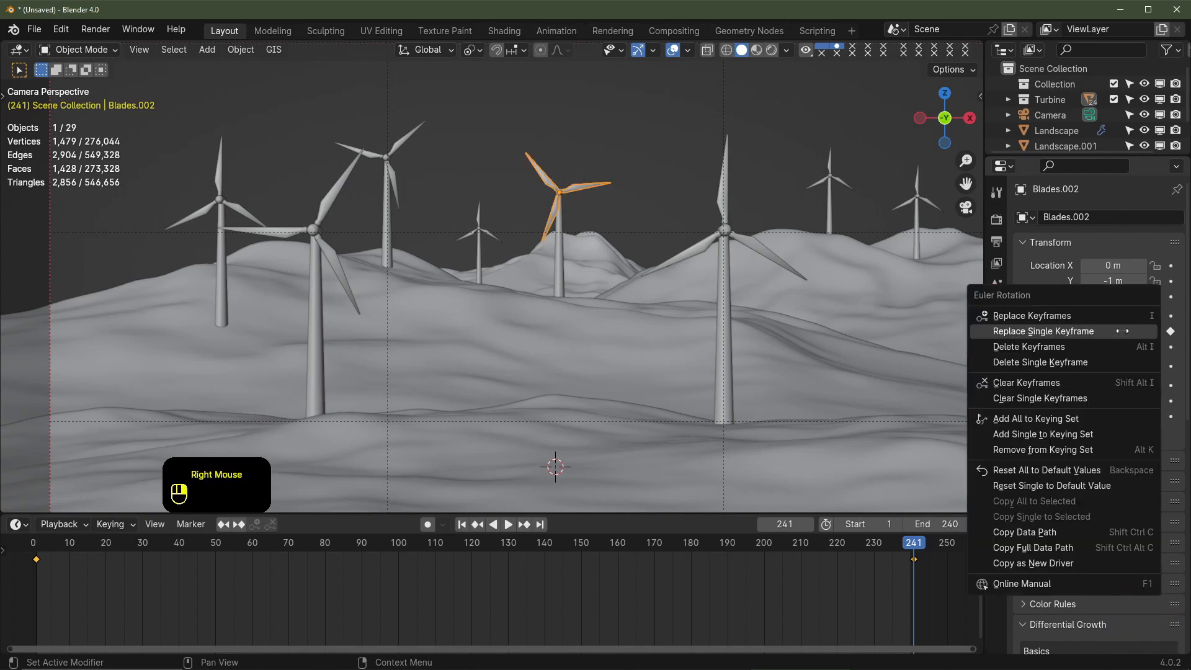
left_click(1122, 331)
Set the Y rotation of Blades.005, on the distant turbine, to 90° at frame 1 and replace the keyframe
left_click(850, 185)
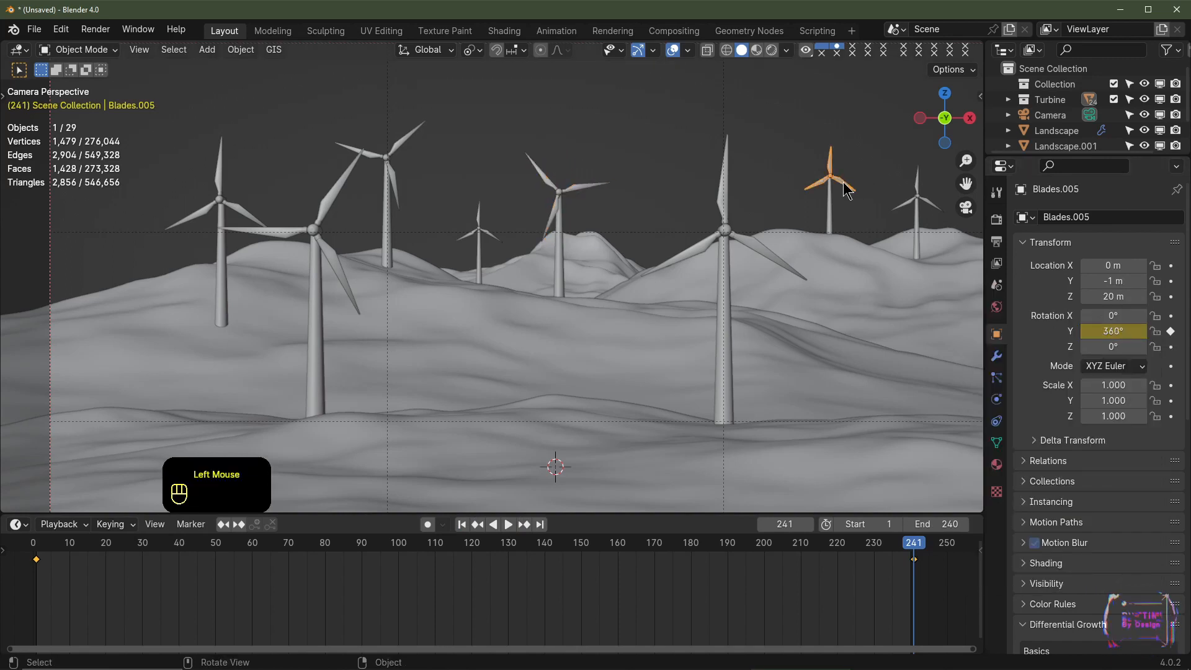
left_click(462, 525)
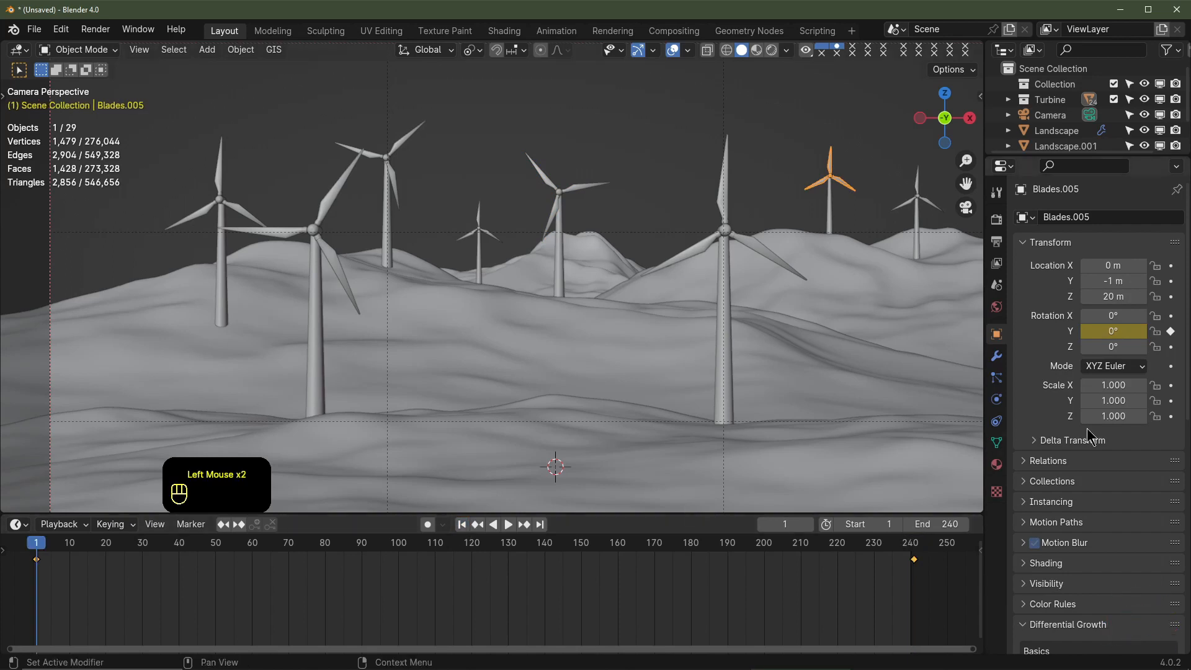
double_click(1114, 332)
type("90")
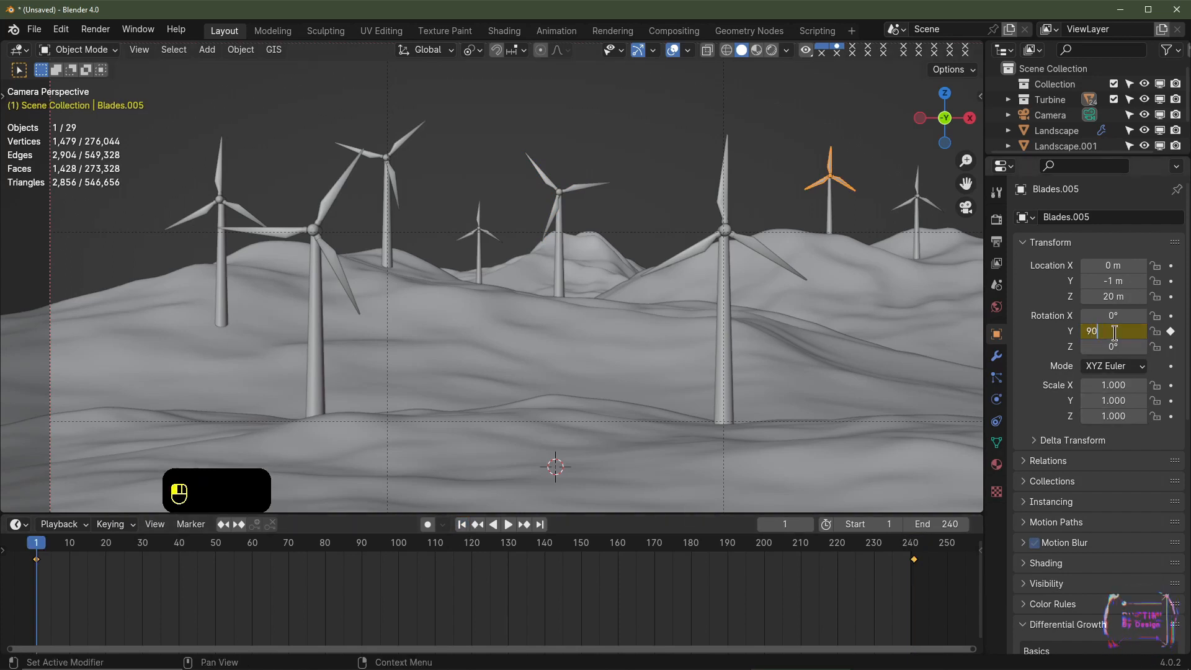
key("Return")
right_click(1114, 332)
left_click(1026, 311)
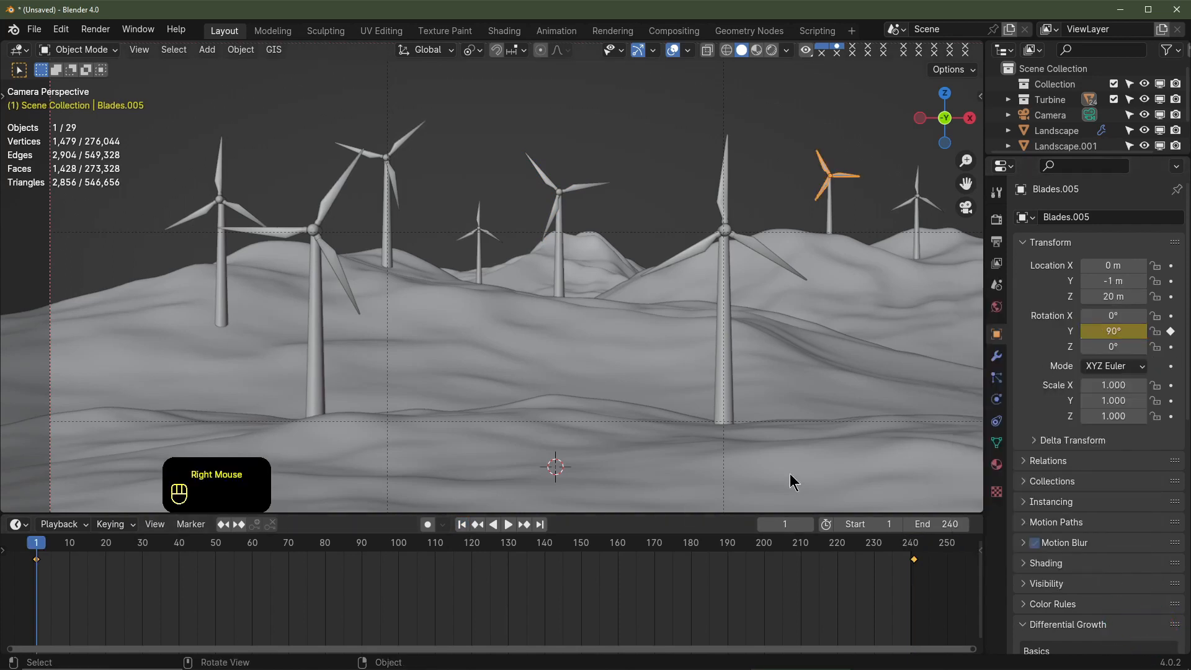
At frame 241, set the Y rotation of Blades.005 to 360+90 degrees and replace that single keyframe
left_click(540, 528)
left_click(526, 526)
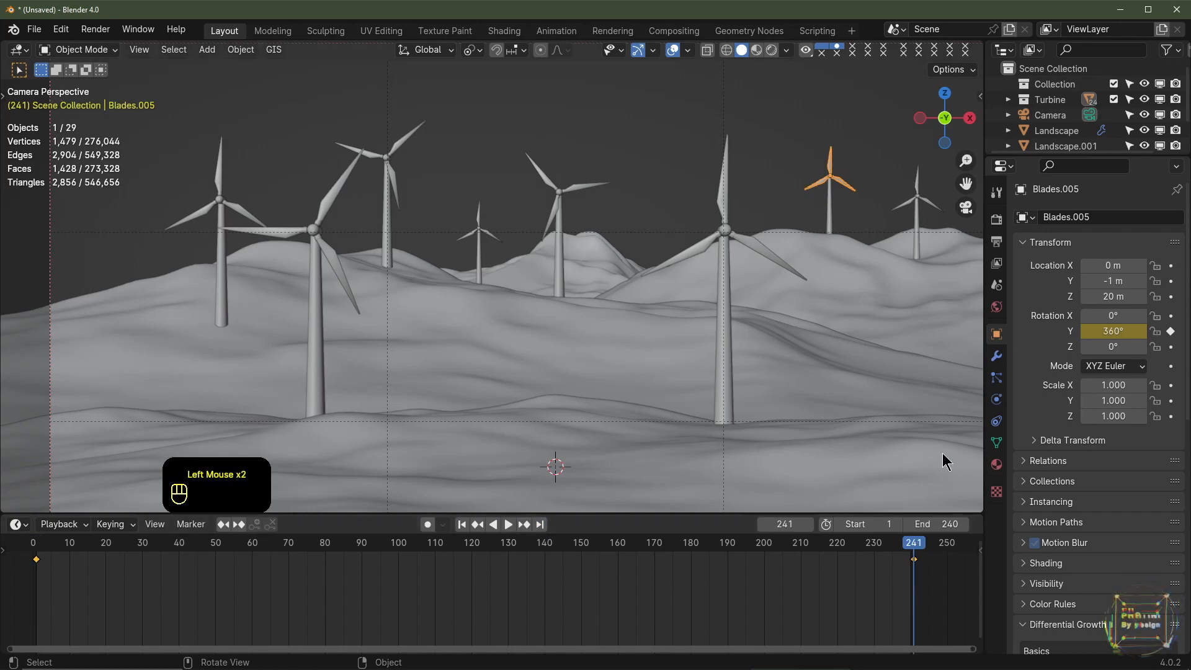
left_click(1116, 332)
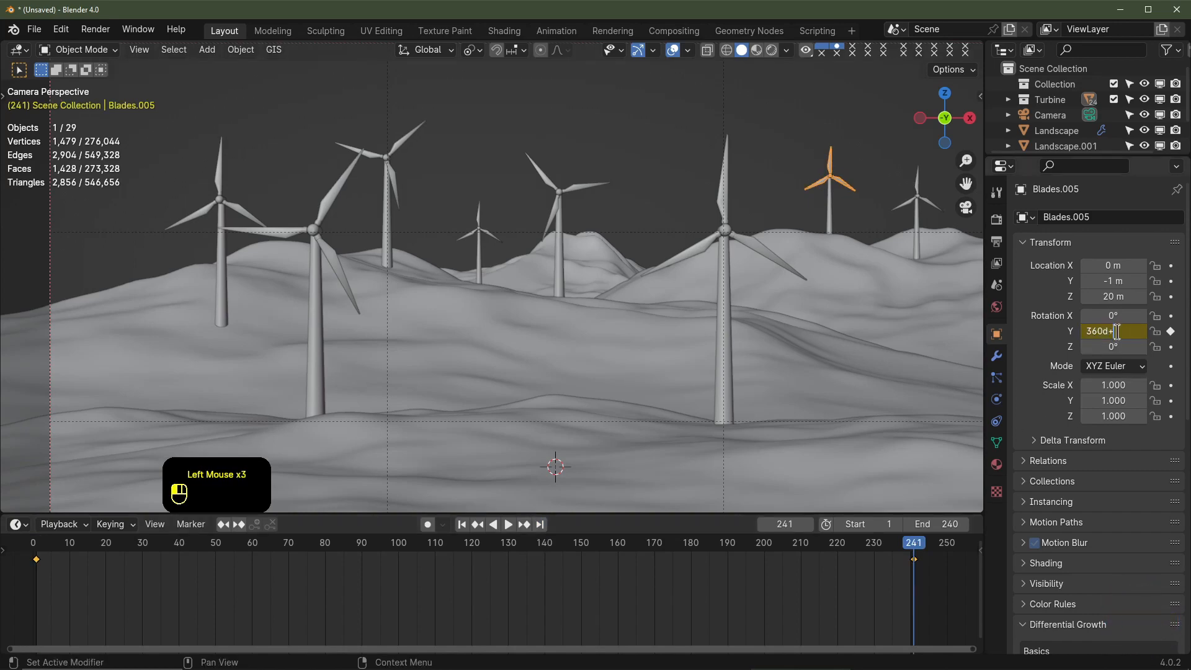
type("+90")
key("Return")
right_click(1114, 331)
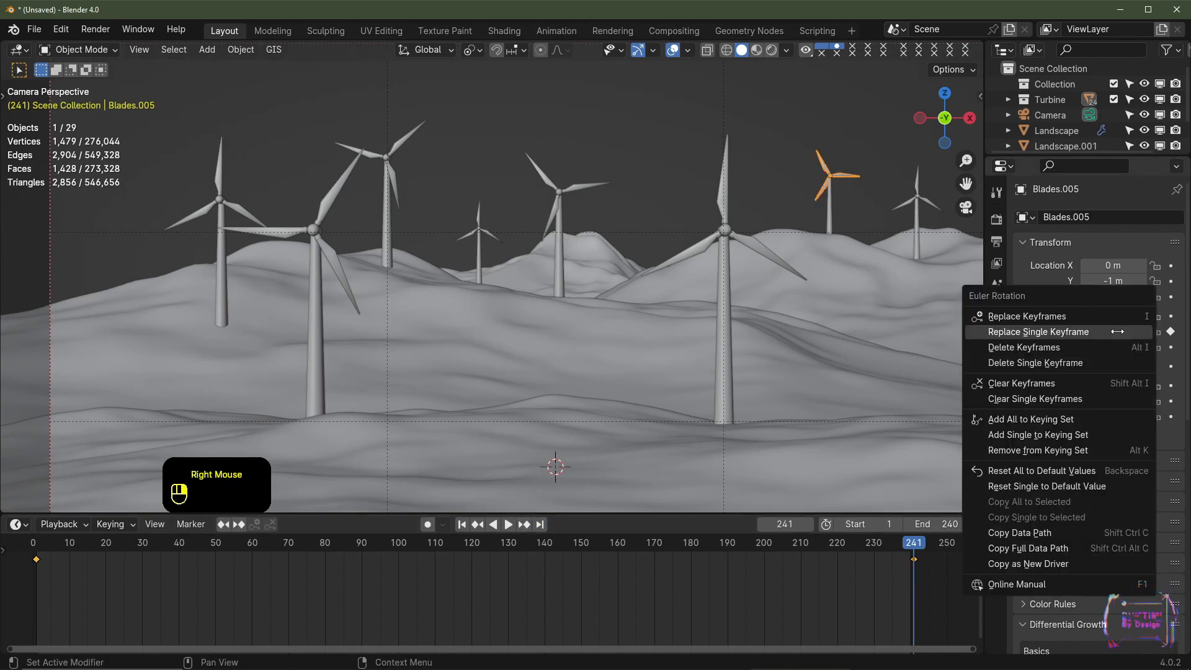
left_click(1114, 332)
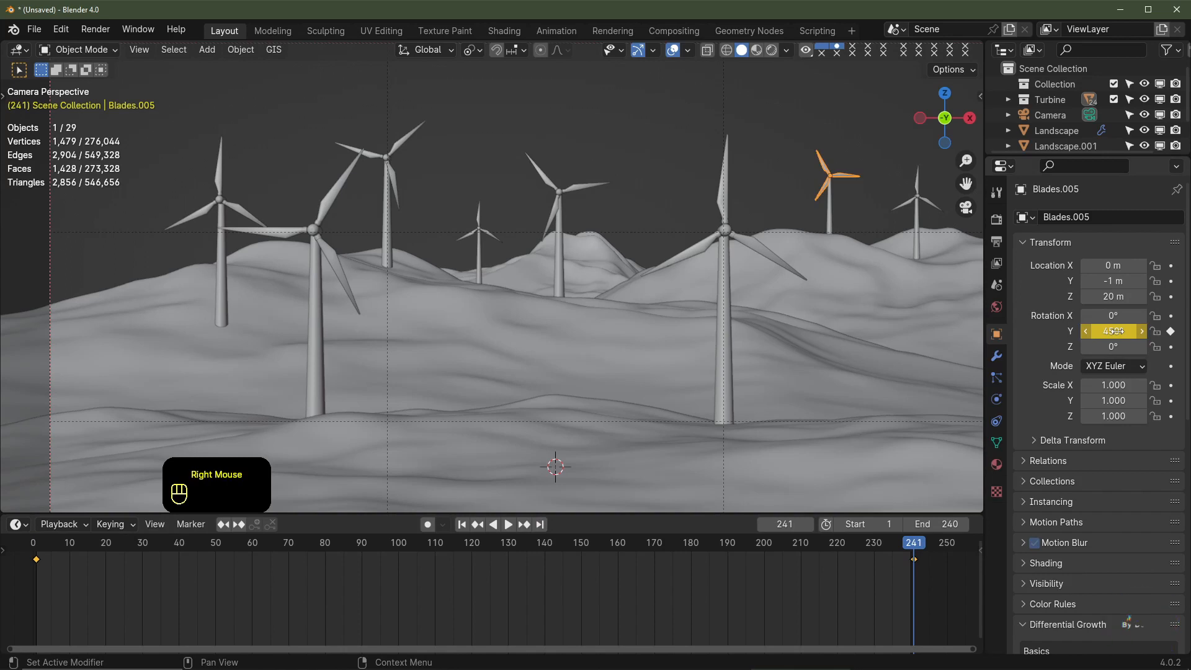
Keyframe the Y rotation of the far-right turbine blades (Blades.006) at 25° on frame 1 and 360+25 degrees on frame 241
left_click(905, 200)
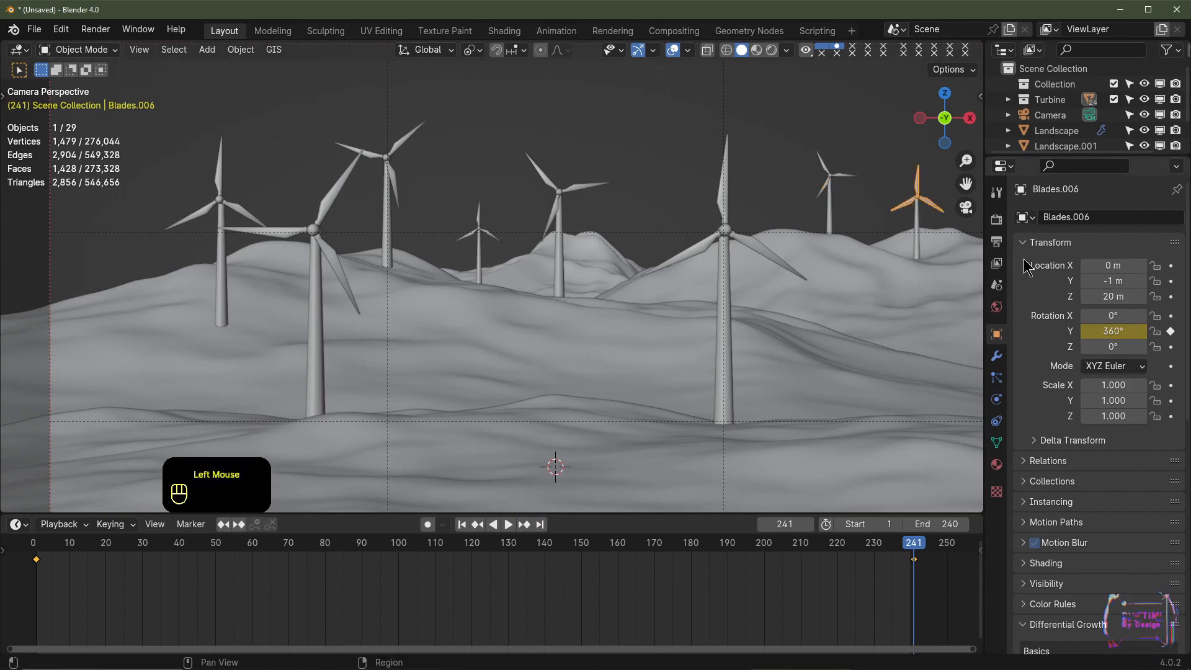
left_click(462, 525)
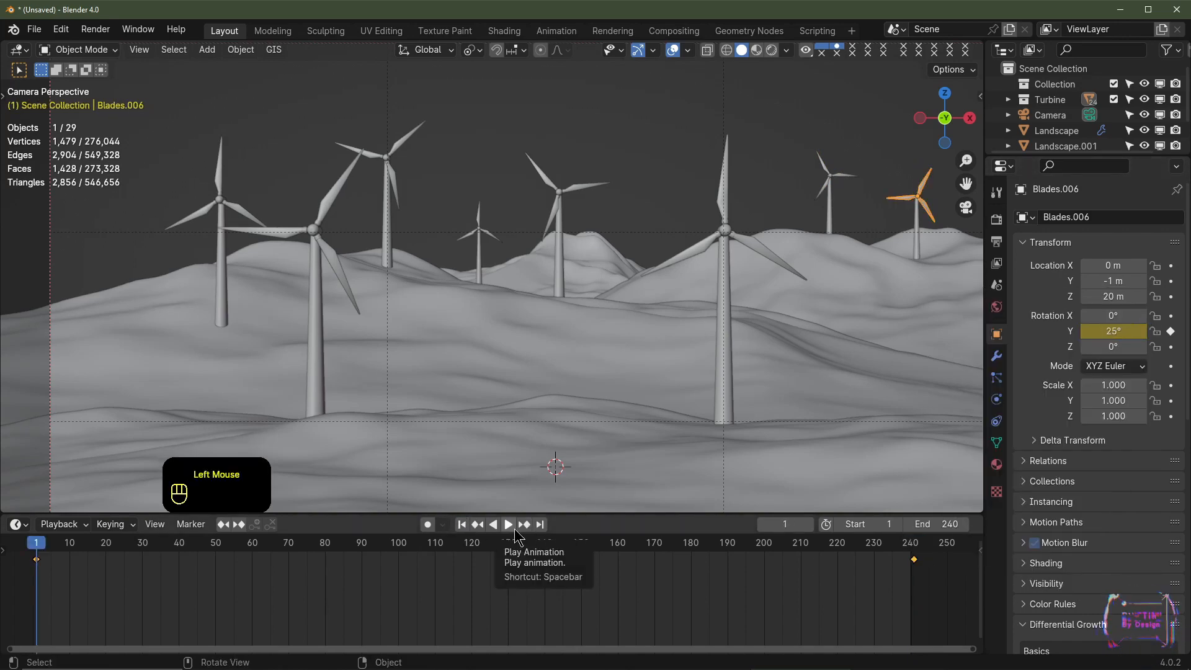
left_click(524, 525)
double_click(1126, 332)
type("360+25")
key("Return")
Keyframe the Y rotation of the smallest distant turbine's blades (Blades.007) at 87° on frame 1 and 447° on frame 241, then deselect
left_click(479, 229)
left_click(462, 525)
double_click(1118, 329)
type("87")
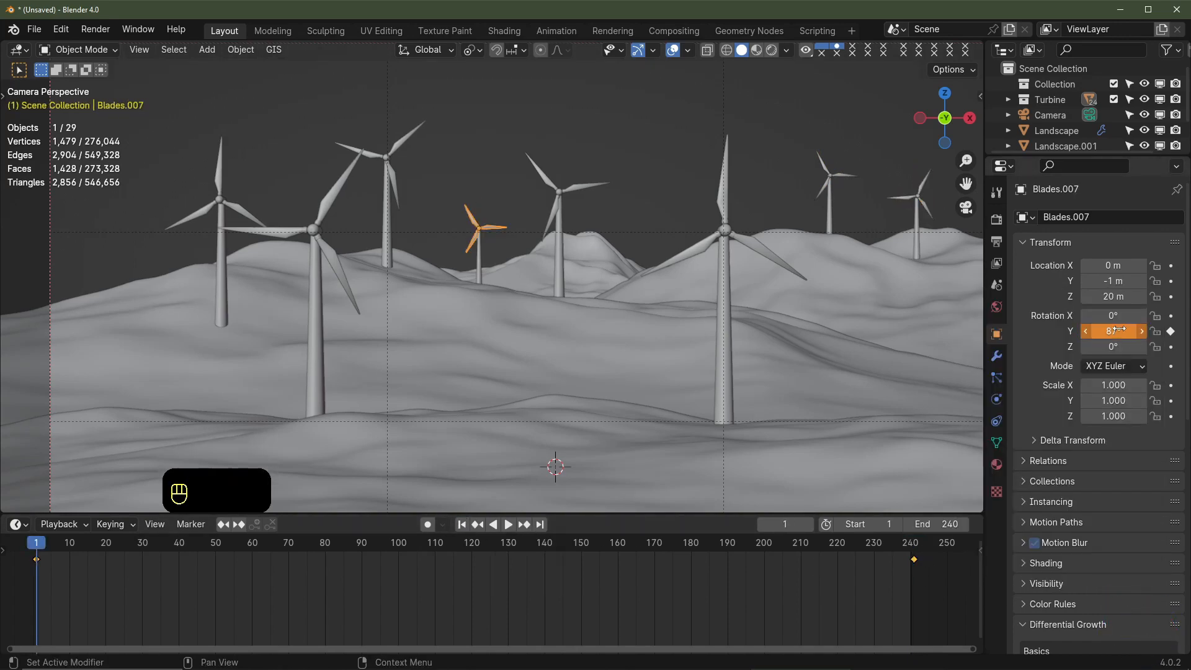
left_click(524, 526)
left_click(481, 171)
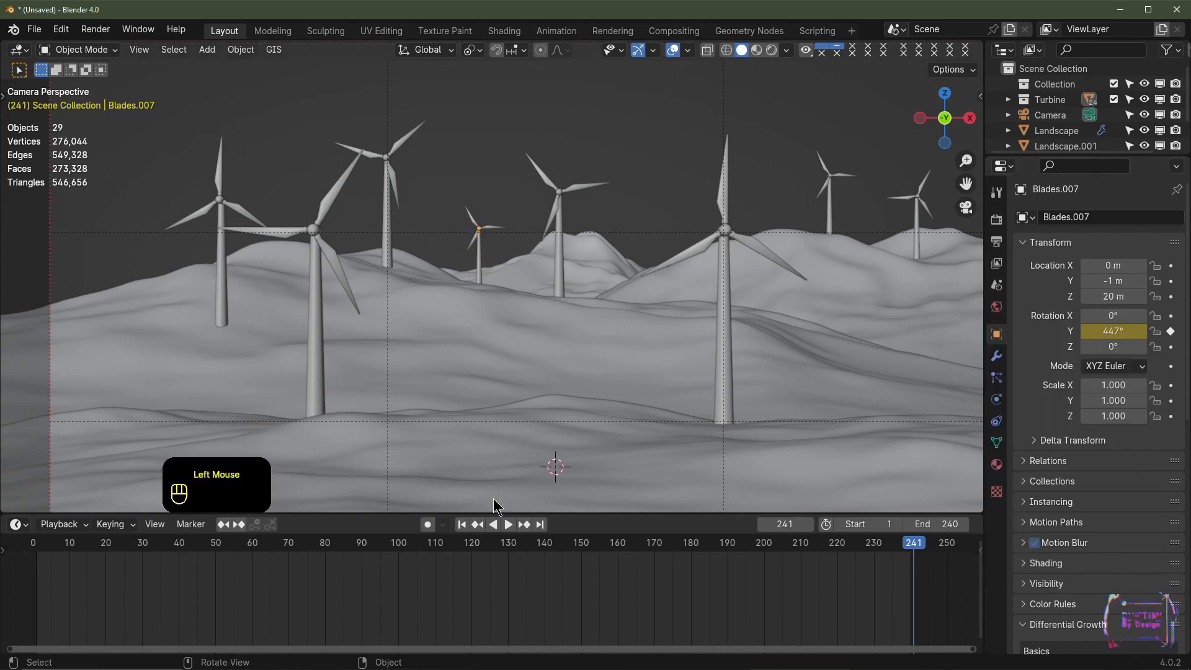
Play the animation to examine the blade and housing rotations, selecting the left foreground turbine's Housing.004, and return to frame 1
left_click(462, 527)
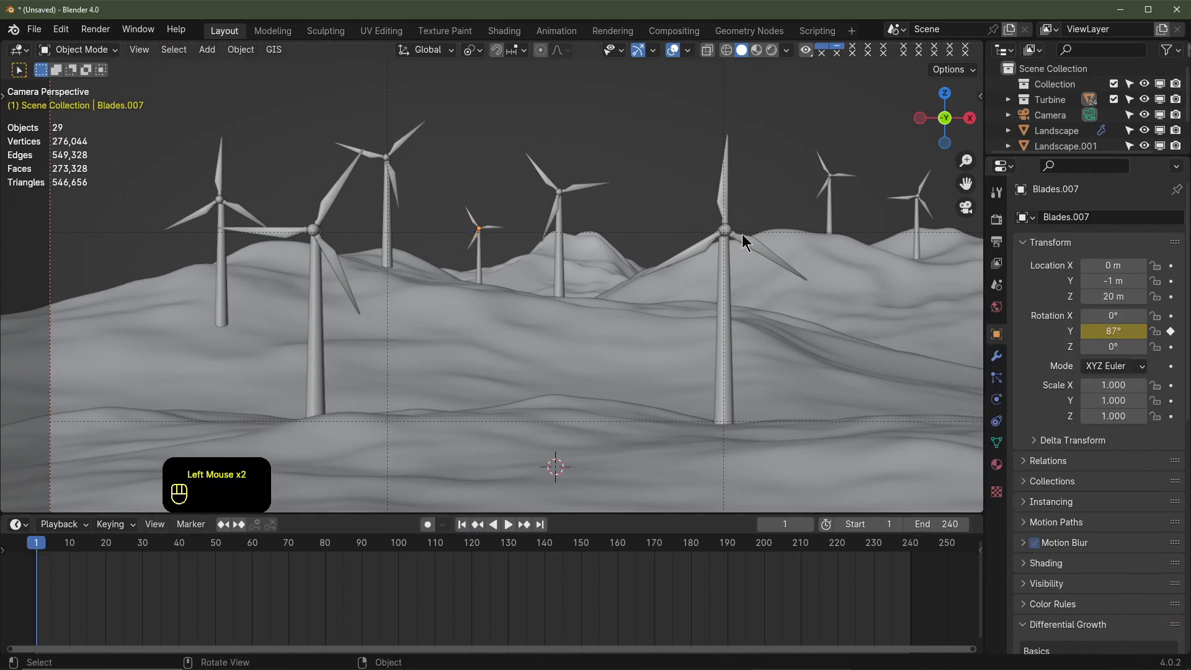
key("space")
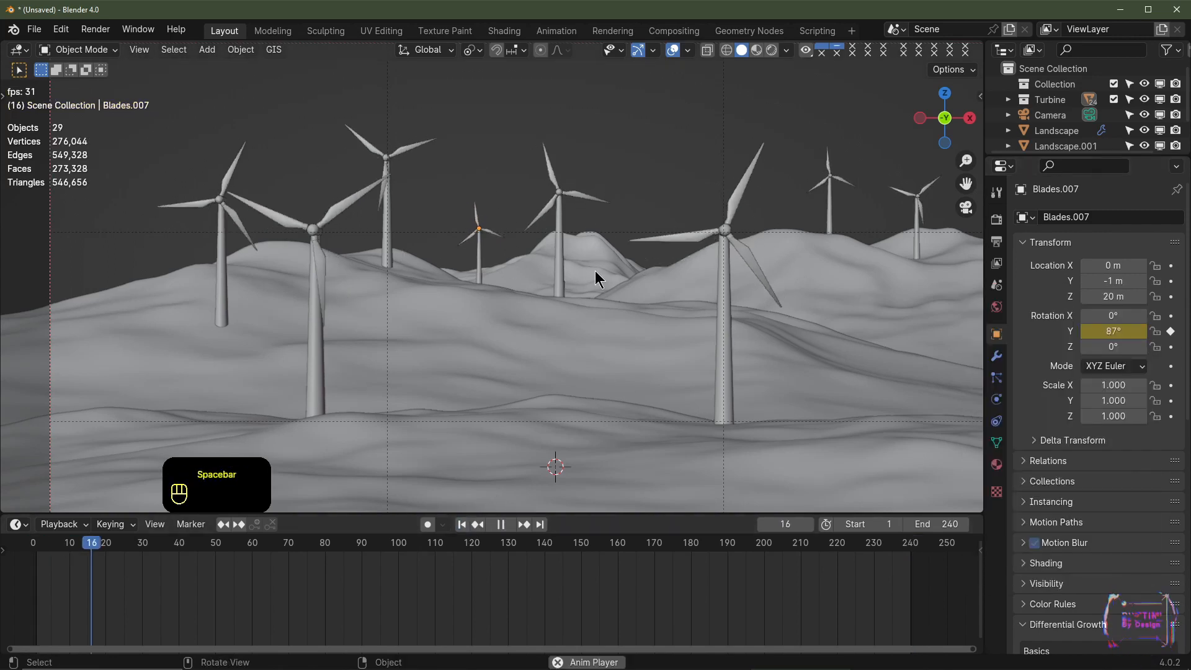
left_click(314, 232)
key("space")
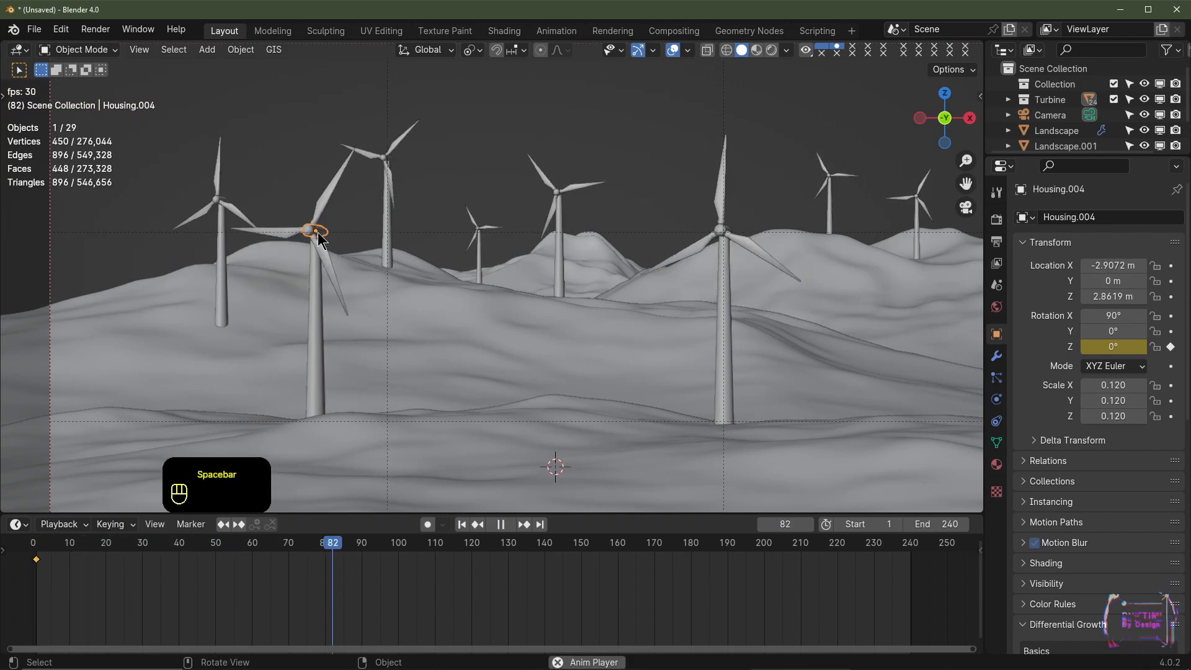
key("space")
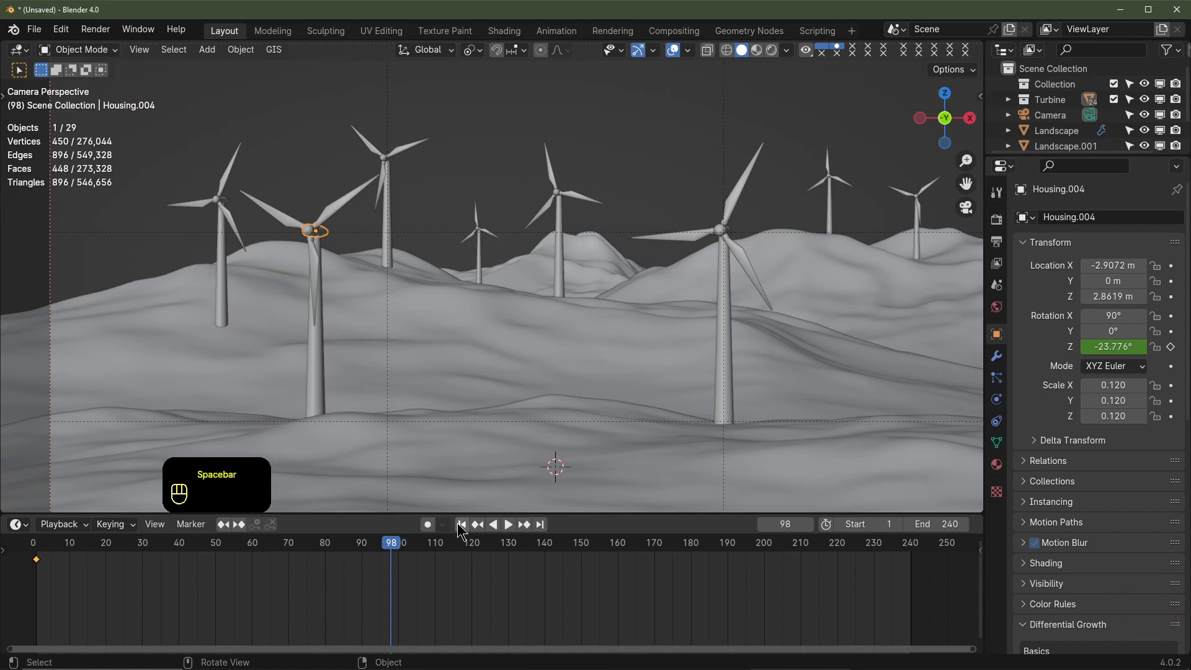
left_click(461, 525)
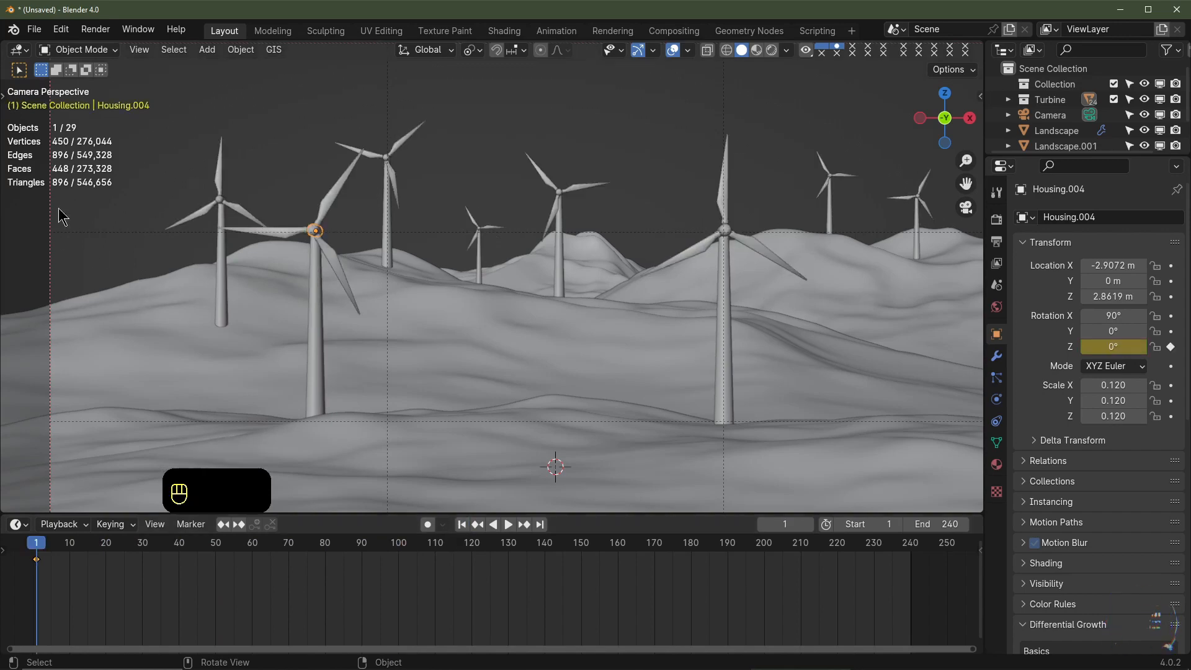
Split off a Graph Editor beside the viewport and set the Noise modifier offset of Housing.004's Z rotation to 248.2
left_click_drag(4, 48, 372, 62)
left_click(21, 49)
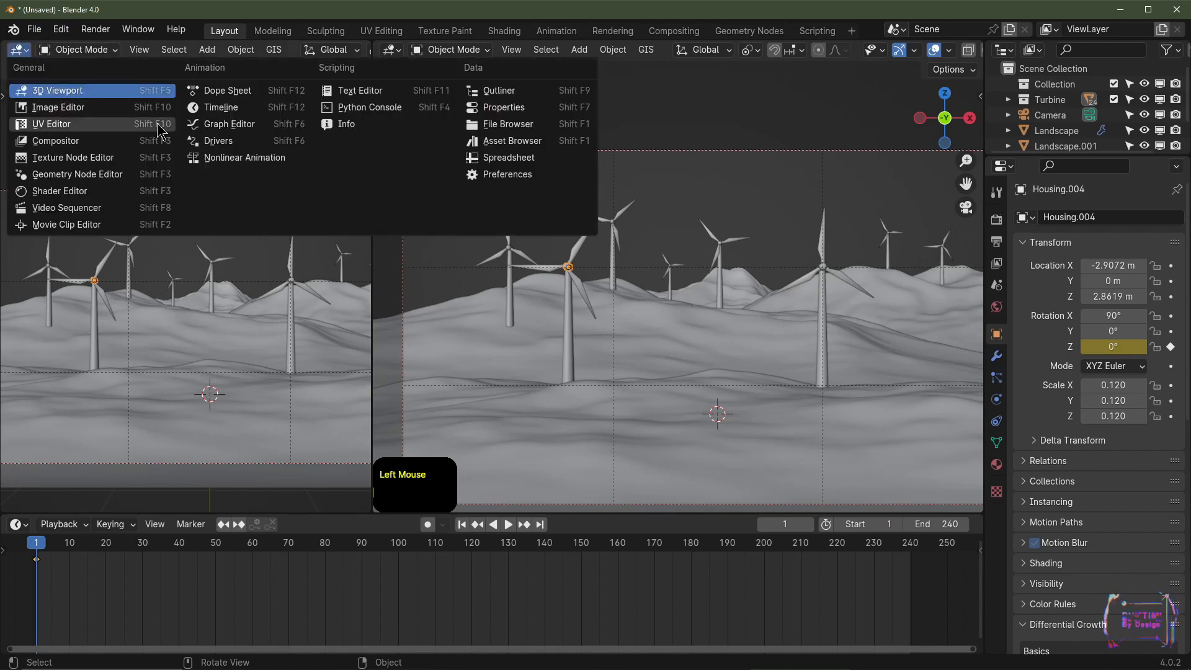
left_click(228, 124)
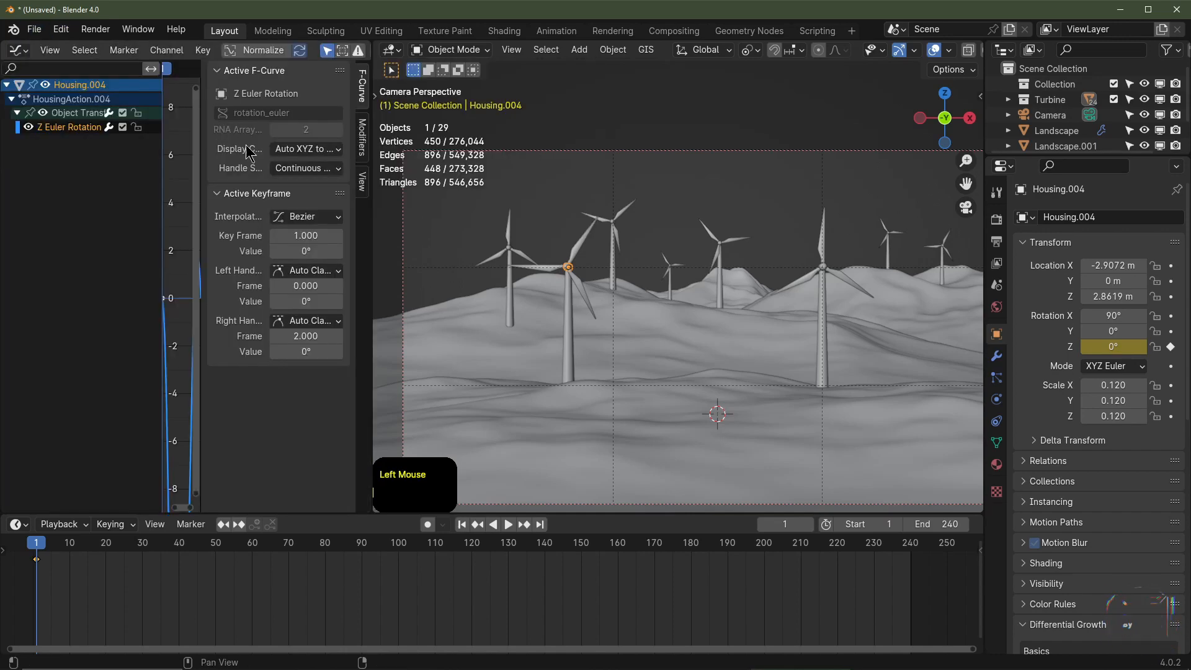
left_click(65, 130)
left_click(363, 135)
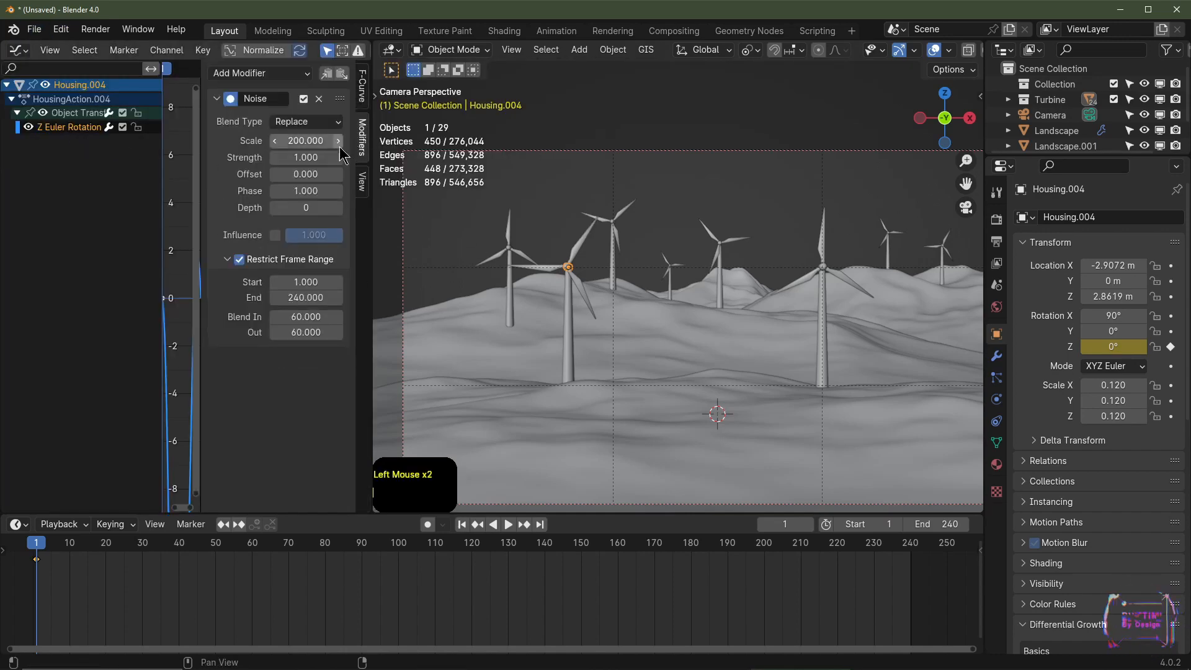
left_click_drag(295, 175, 269, 172)
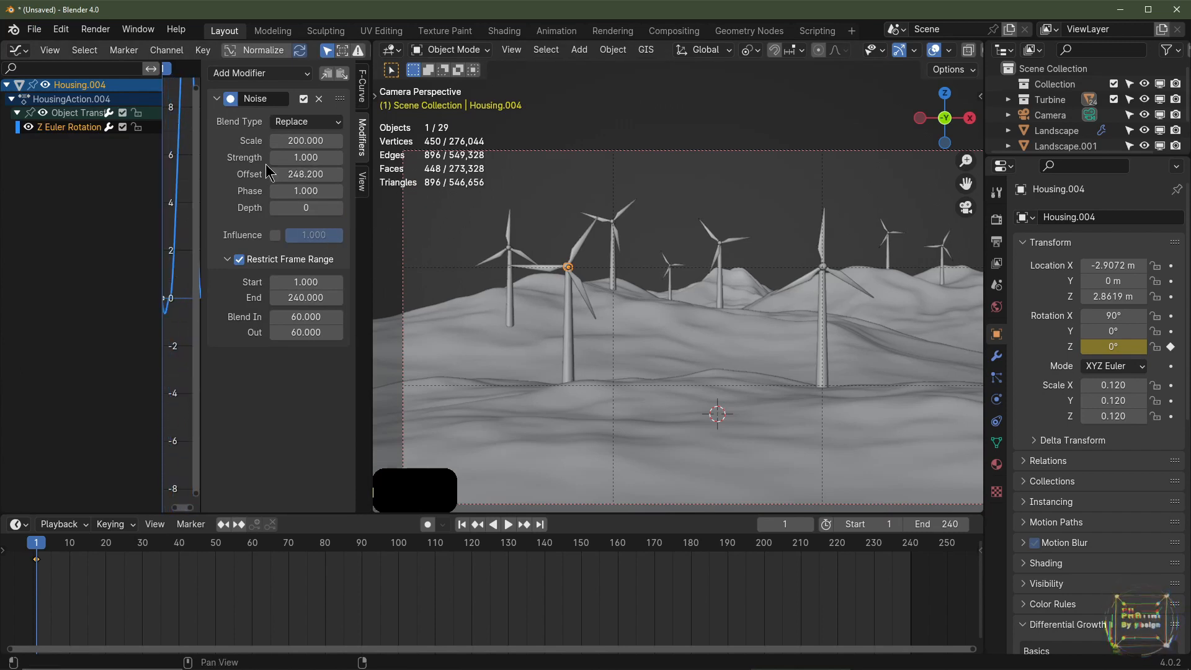
Adjust the Z rotation Noise offset of the left middle-distance turbine's Housing.003 and set the original Housing's offset to 845
left_click(515, 255)
scroll(531, 267, "up", 2)
middle_click_drag(488, 266, 621, 256, "shift")
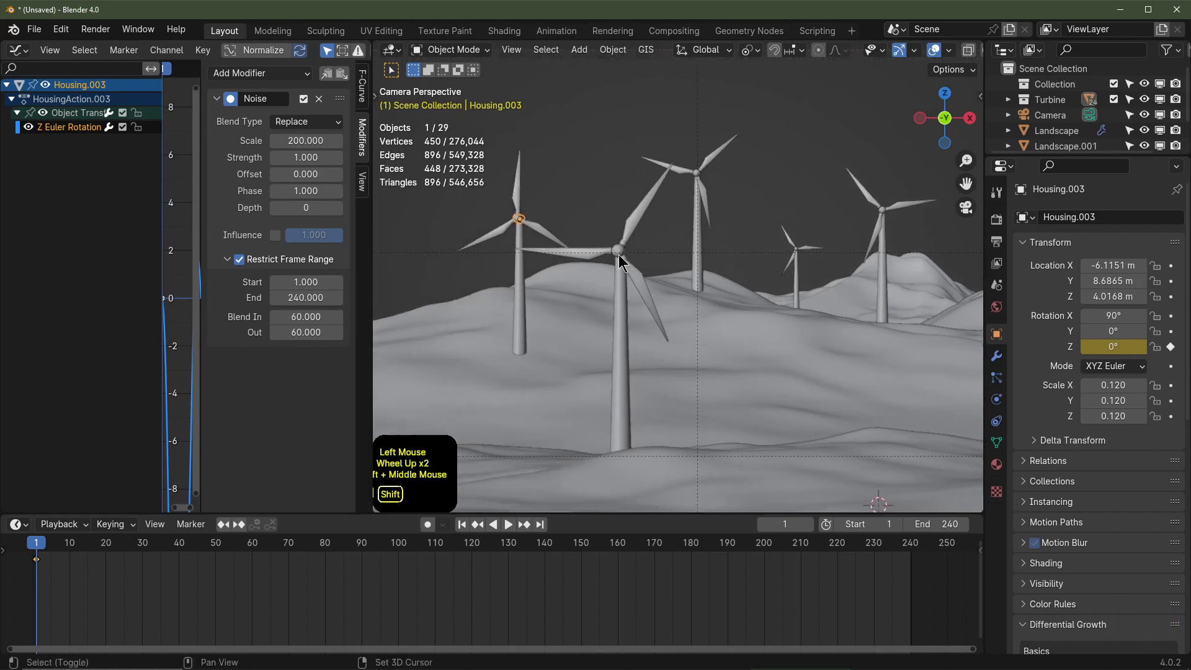
left_click(166, 293)
left_click_drag(163, 294, 108, 248)
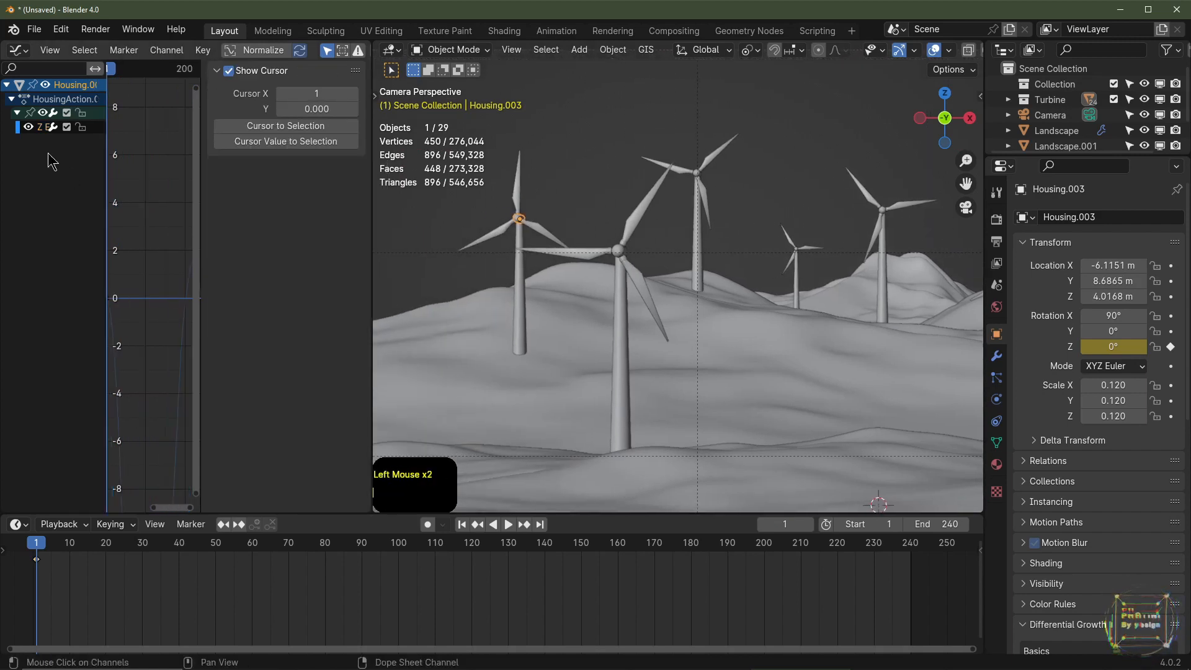
left_click(44, 127)
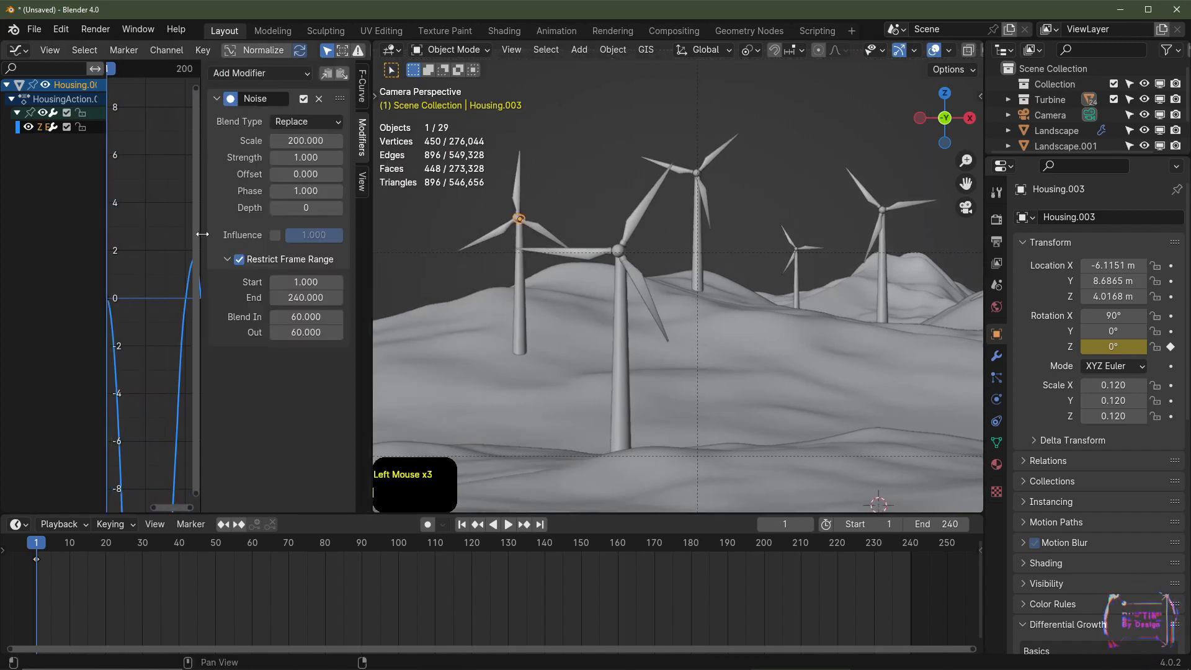
left_click_drag(202, 248, 289, 248)
middle_click_drag(205, 261, 186, 348, "ctrl")
left_click_drag(289, 261, 210, 248)
mouse_move(305, 174)
left_mouse_down()
mouse_move(335, 175)
mouse_move(310, 174)
left_mouse_up()
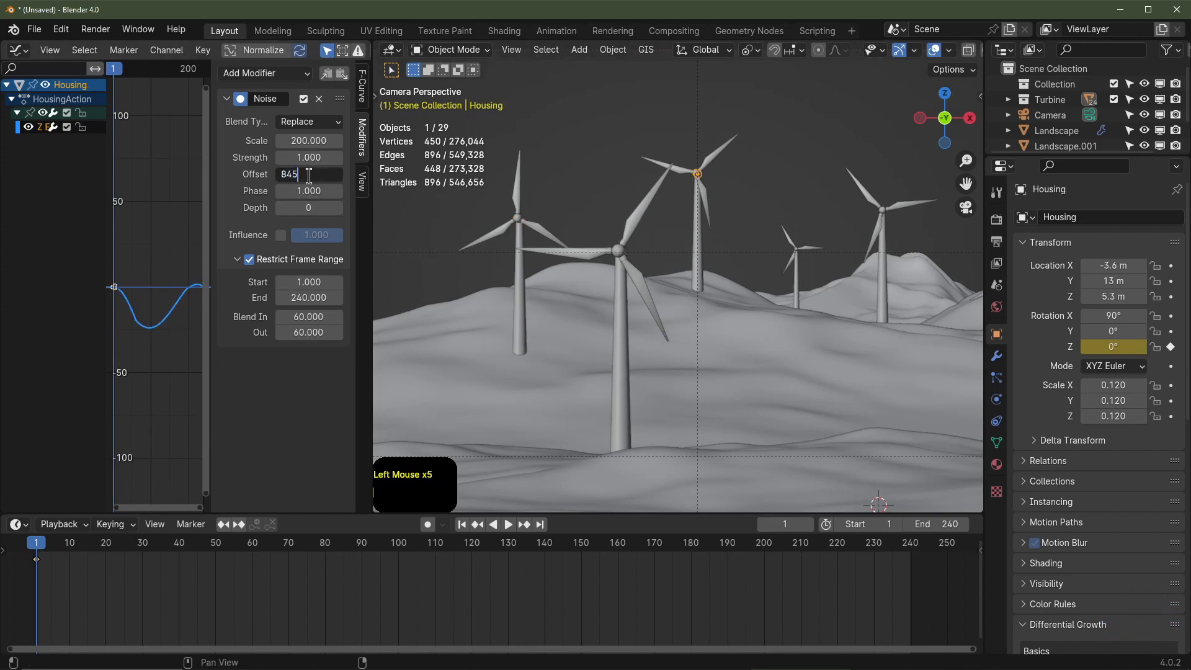
key("Return")
Set the Z rotation Noise offset of the smallest distant turbine's Housing.007 to 9871
left_click(800, 257)
middle_click_drag(800, 258, 699, 316, "shift")
scroll(689, 261, "up", 3)
left_click(304, 175)
type("9871")
key("Return")
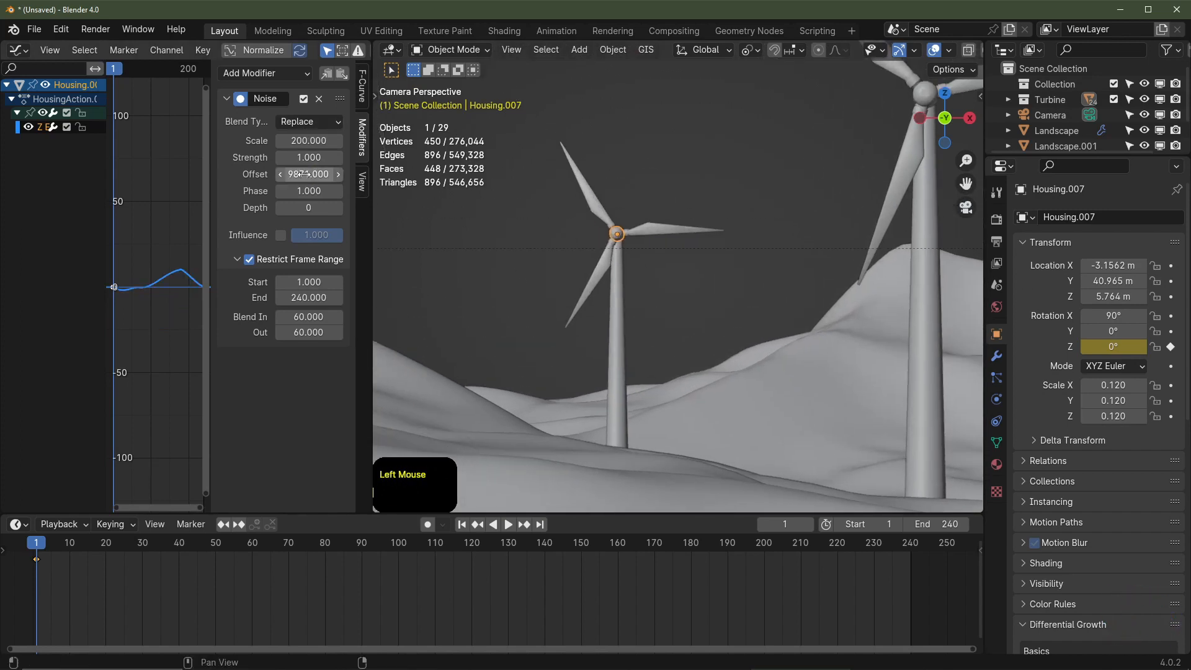
Set the Z rotation Noise offset of the central middle-distance turbine's Housing.002 to -344.1
middle_click_drag(924, 93, 524, 247, "shift")
left_click(524, 245)
left_click(309, 174)
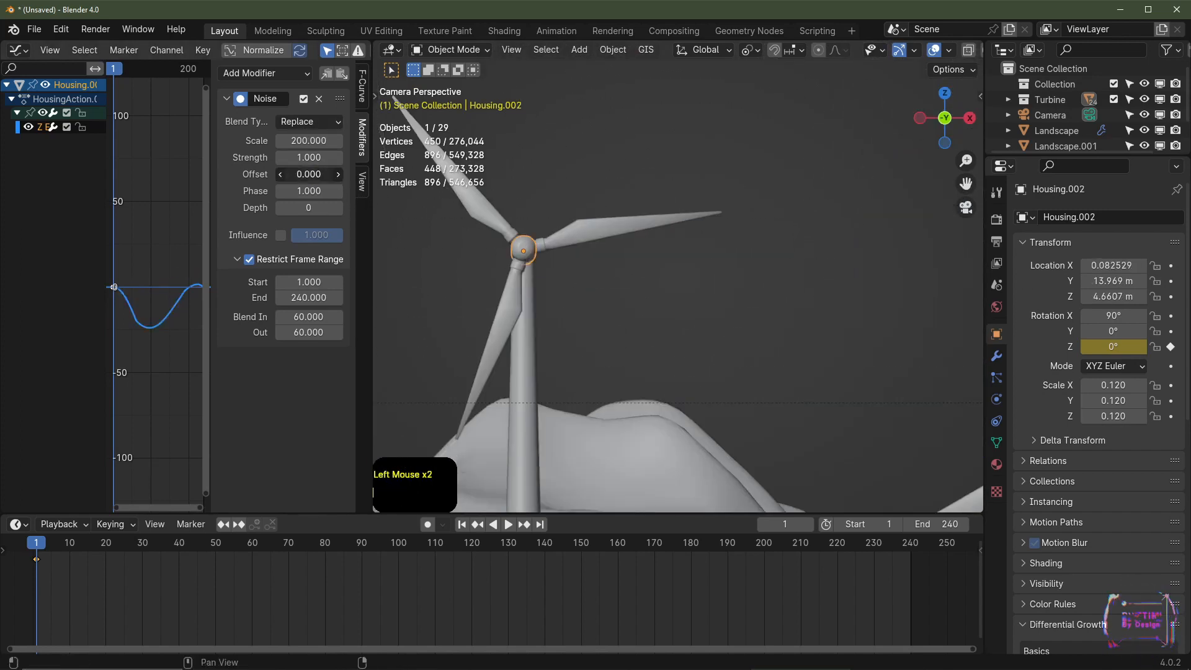
left_click_drag(309, 174, 289, 176)
Set the Z rotation Noise offset of the right foreground turbine's Housing.001 to -336.2
scroll(705, 399, "down", 4)
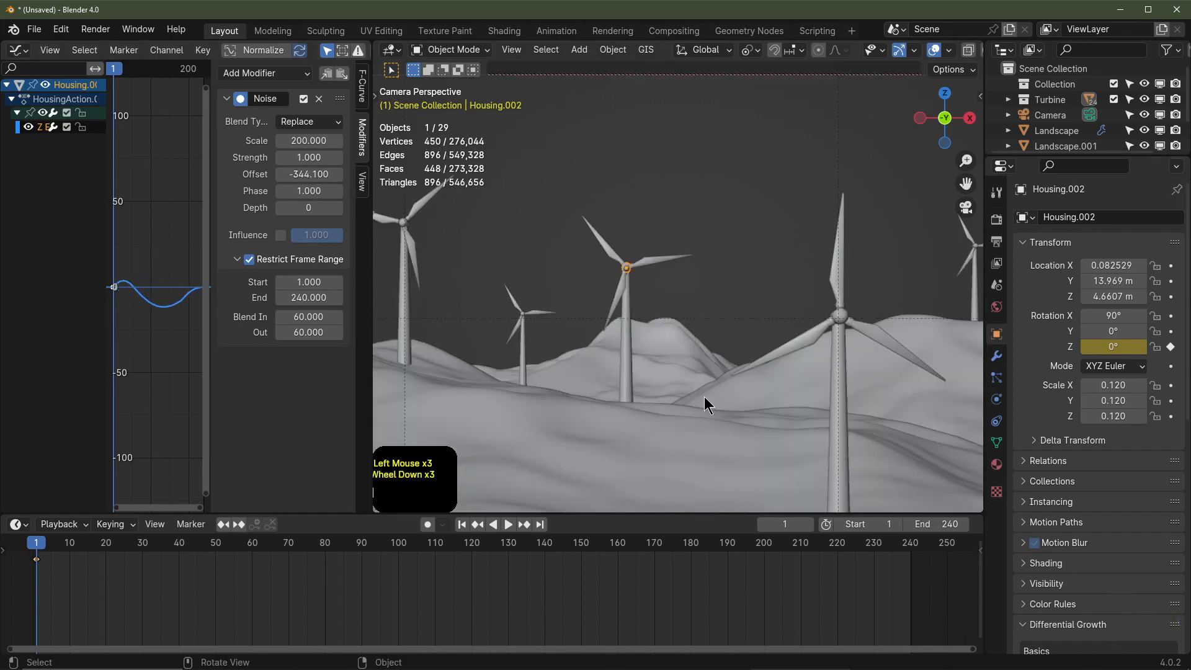
middle_click_drag(704, 399, 617, 273, "shift")
scroll(616, 273, "up", 2)
left_click(612, 271)
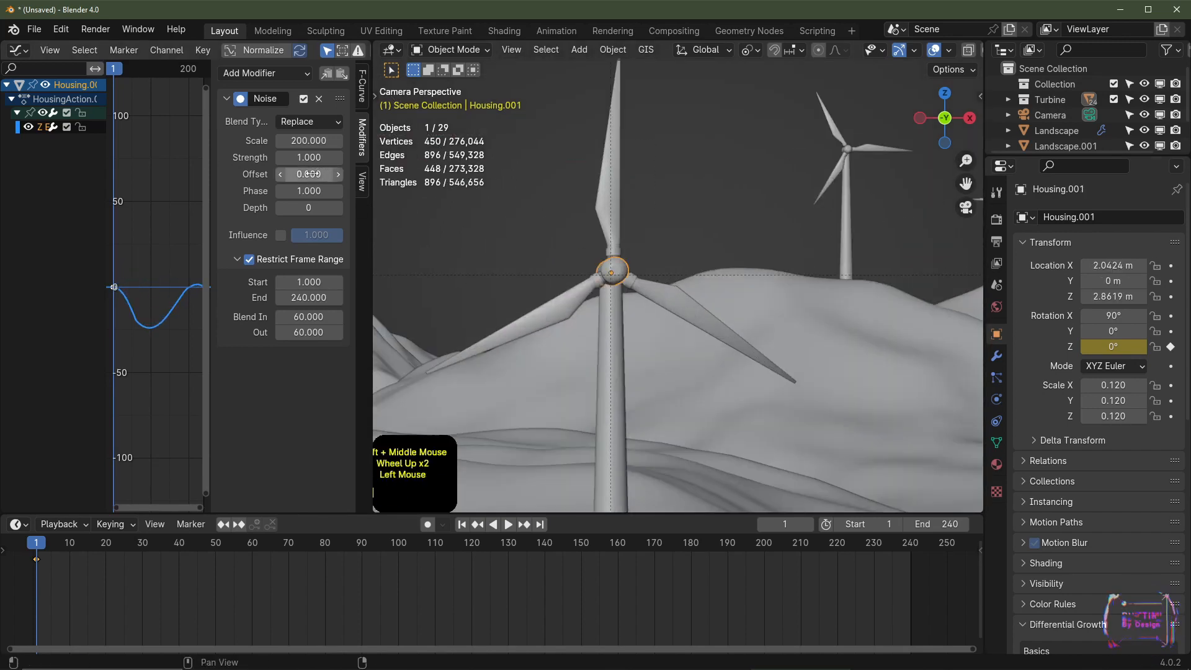
mouse_move(315, 174)
left_mouse_down()
mouse_move(278, 174)
mouse_move(314, 173)
mouse_move(291, 173)
left_mouse_up()
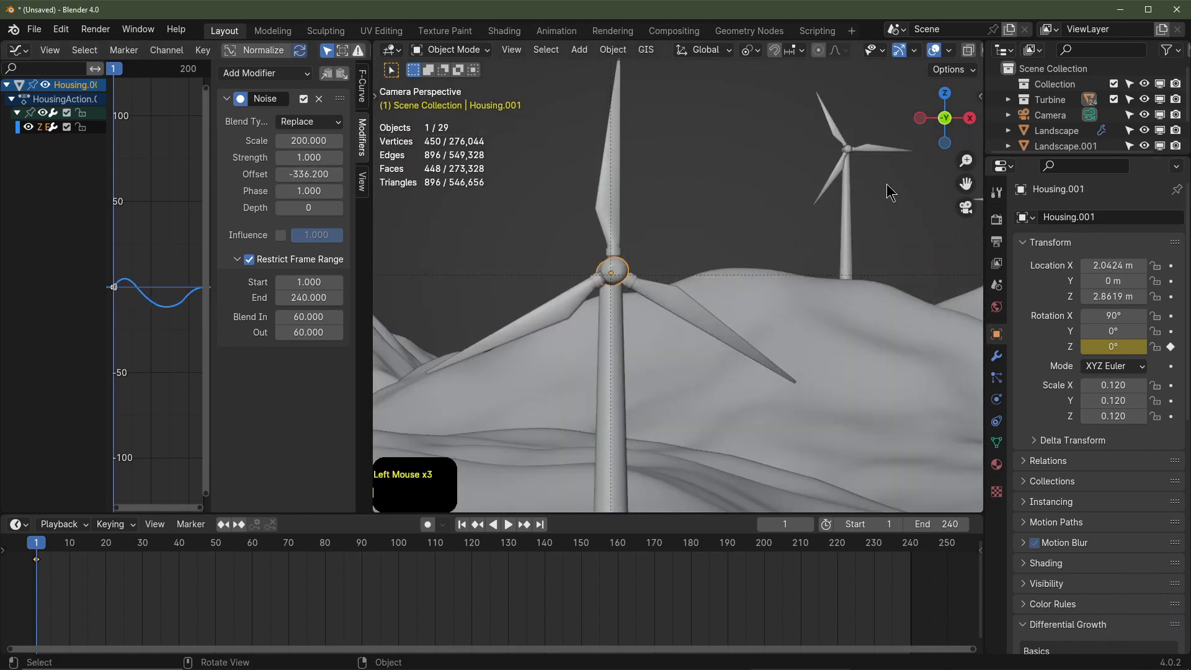
For the distant turbine's Housing.005, set the Z rotation Noise phase to 0 and the offset to 1248
left_click(845, 151)
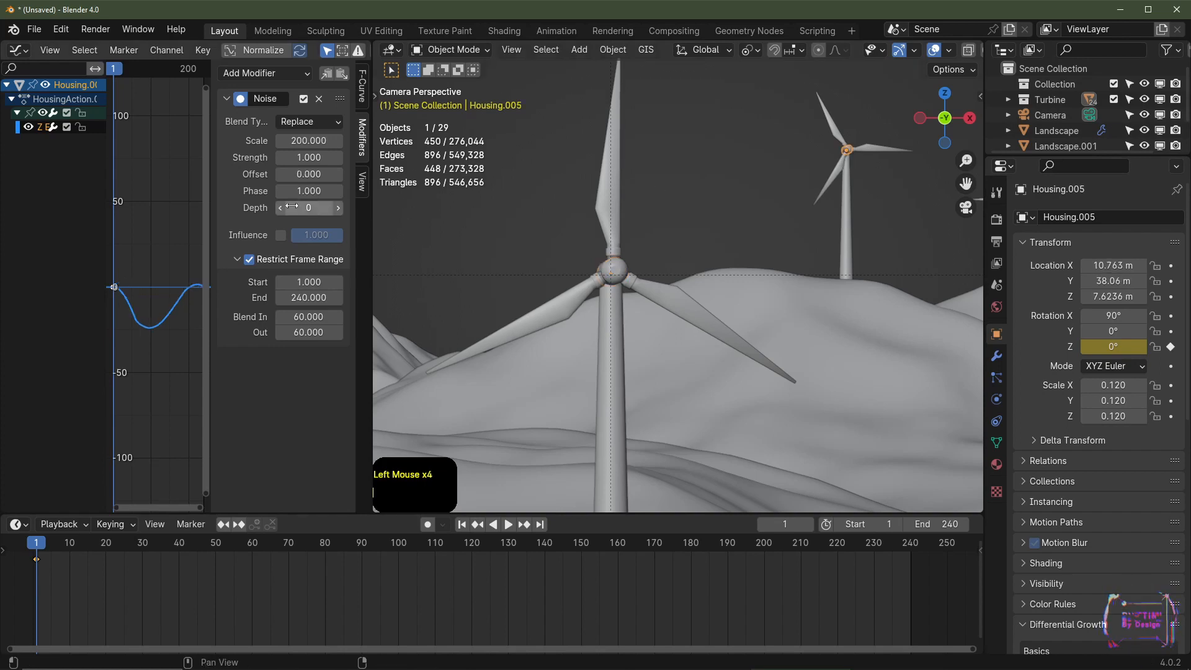
left_click_drag(308, 190, 290, 191)
left_click(309, 191)
type("0")
key("Return")
left_click(316, 175)
type("1248")
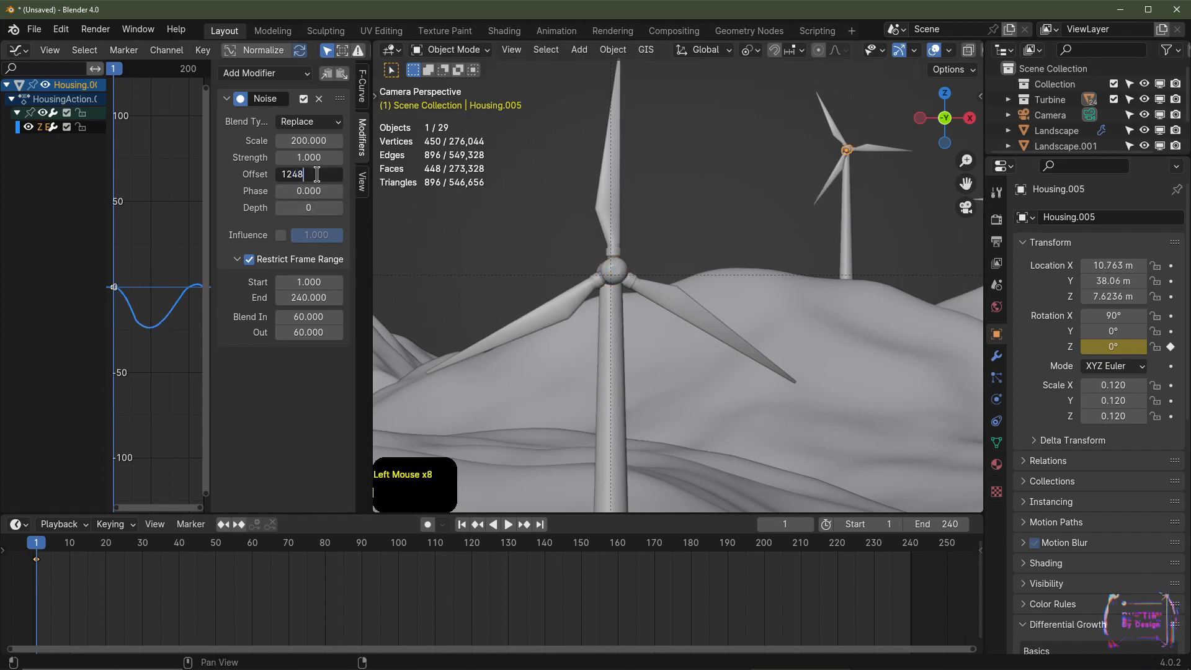
key("Return")
Set the Z rotation Noise offset of the far-right distant turbine's Housing.006 to about 523.1
scroll(808, 265, "down", 2)
middle_click_drag(808, 265, 682, 263, "shift")
scroll(682, 264, "up", 3)
middle_click_drag(682, 264, 616, 187, "shift")
left_click(615, 186)
left_click_drag(308, 174, 335, 174)
left_click(309, 176)
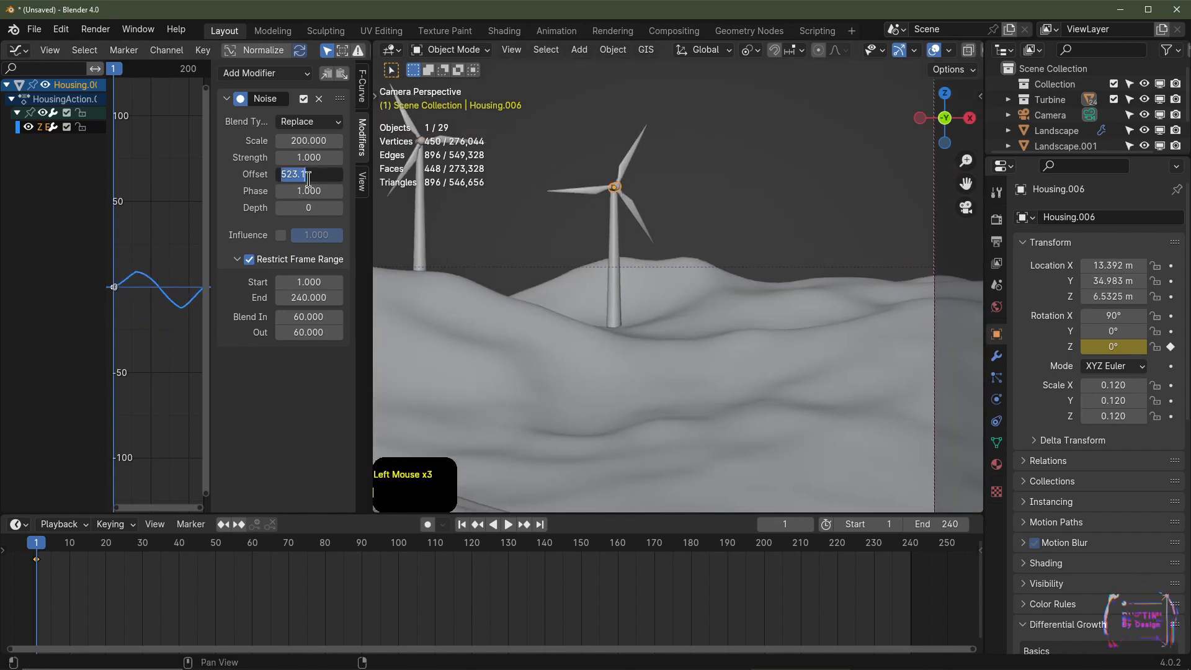
key("Return")
Deselect everything and close the Graph Editor so the camera viewport takes up its space again
scroll(520, 242, "down", 2)
middle_click_drag(521, 242, 724, 180, "shift")
left_click(696, 150)
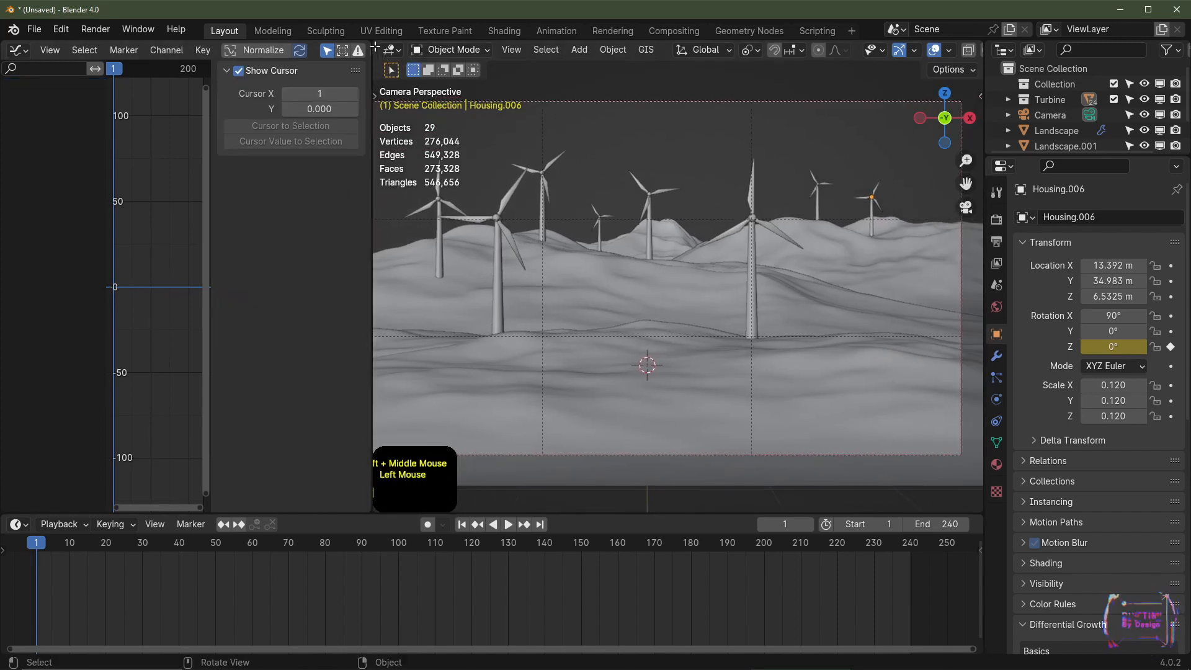
left_click_drag(373, 48, 233, 60)
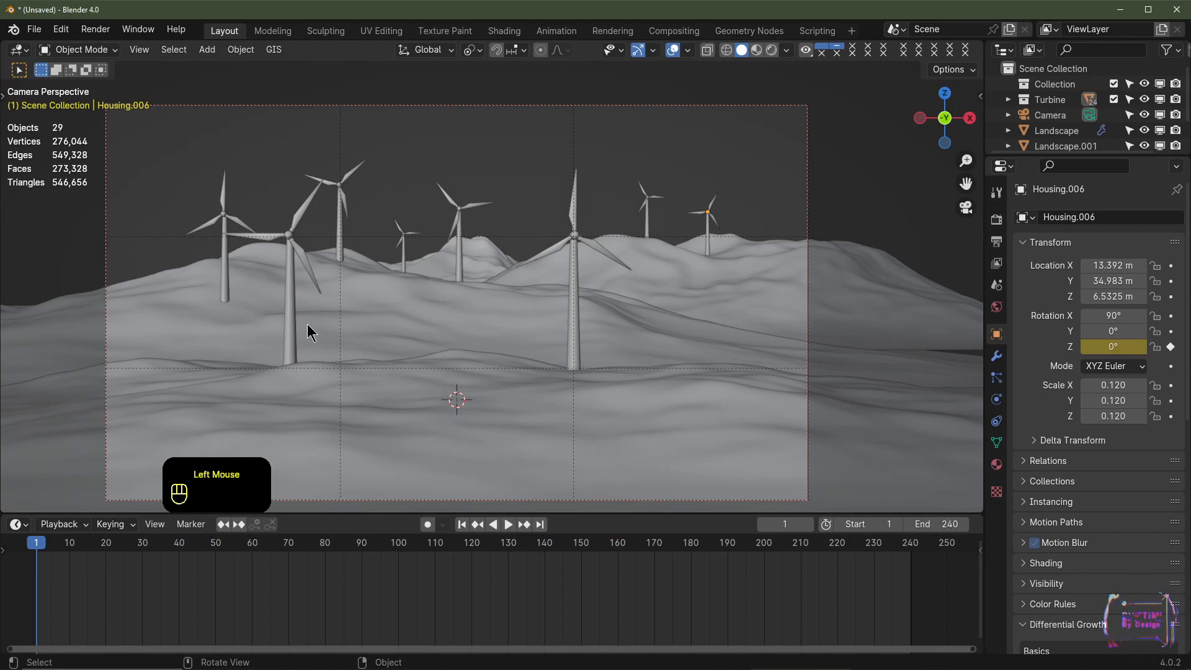
Shrink the timeline, split the camera viewport horizontally and turn the lower half into a Shader Editor
left_click_drag(374, 513, 371, 605)
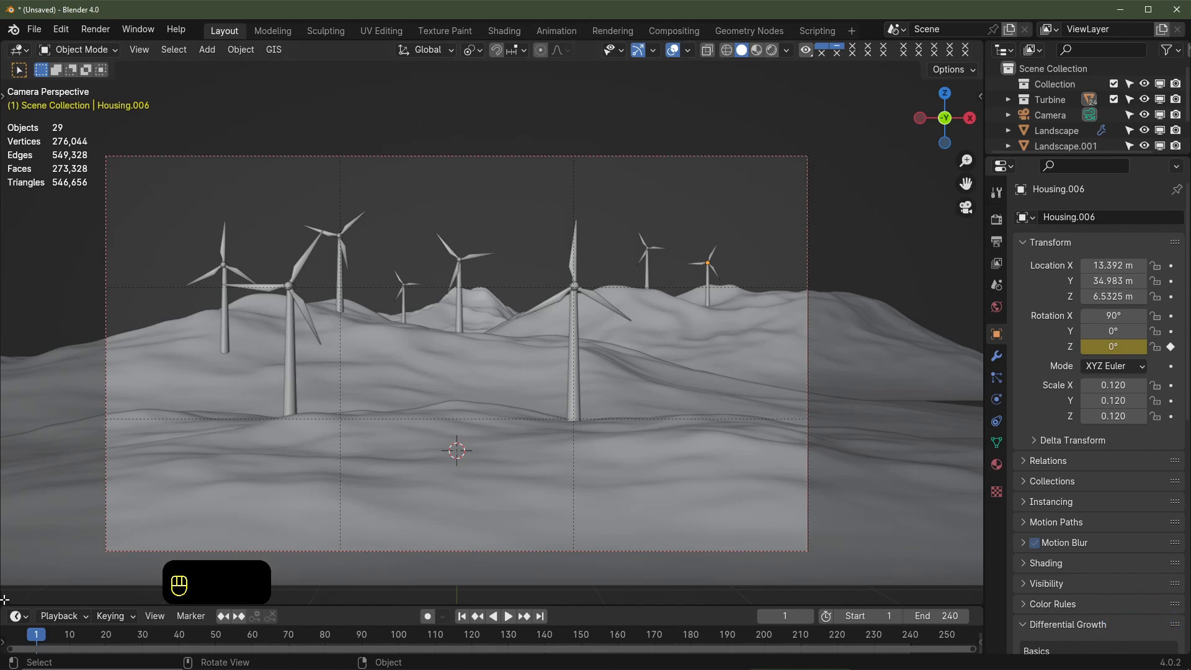
left_click_drag(5, 599, 17, 368)
left_click(18, 376)
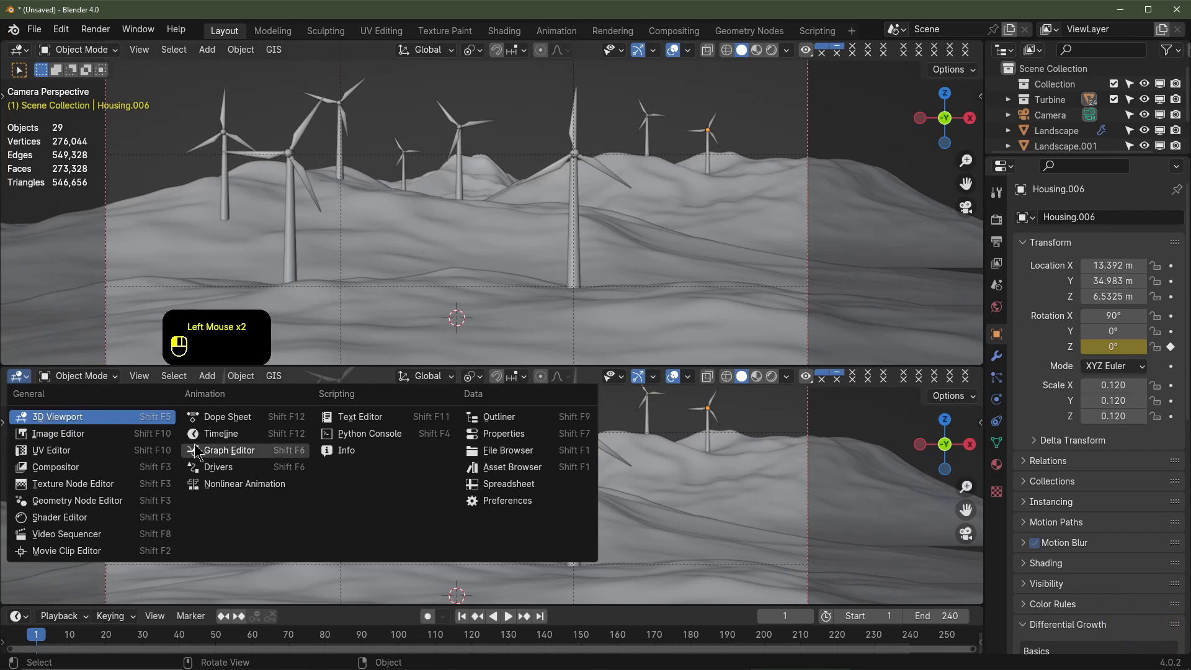
left_click(60, 516)
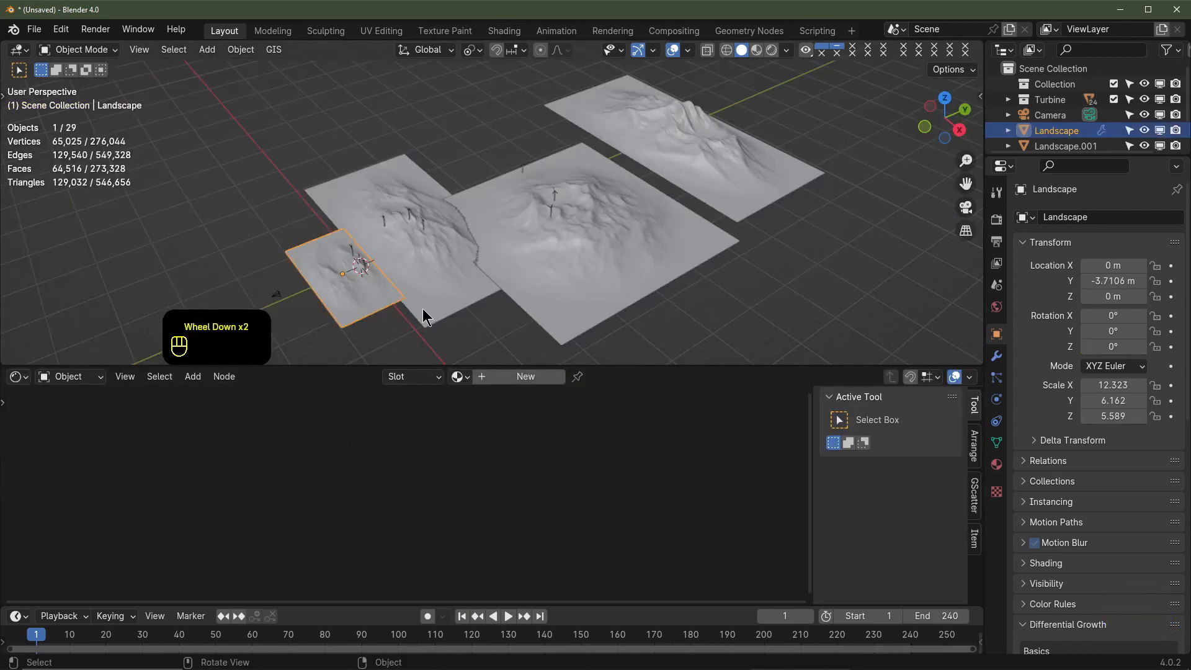
Give the foreground Landscape mesh a new material and return to the camera view
left_click(367, 287)
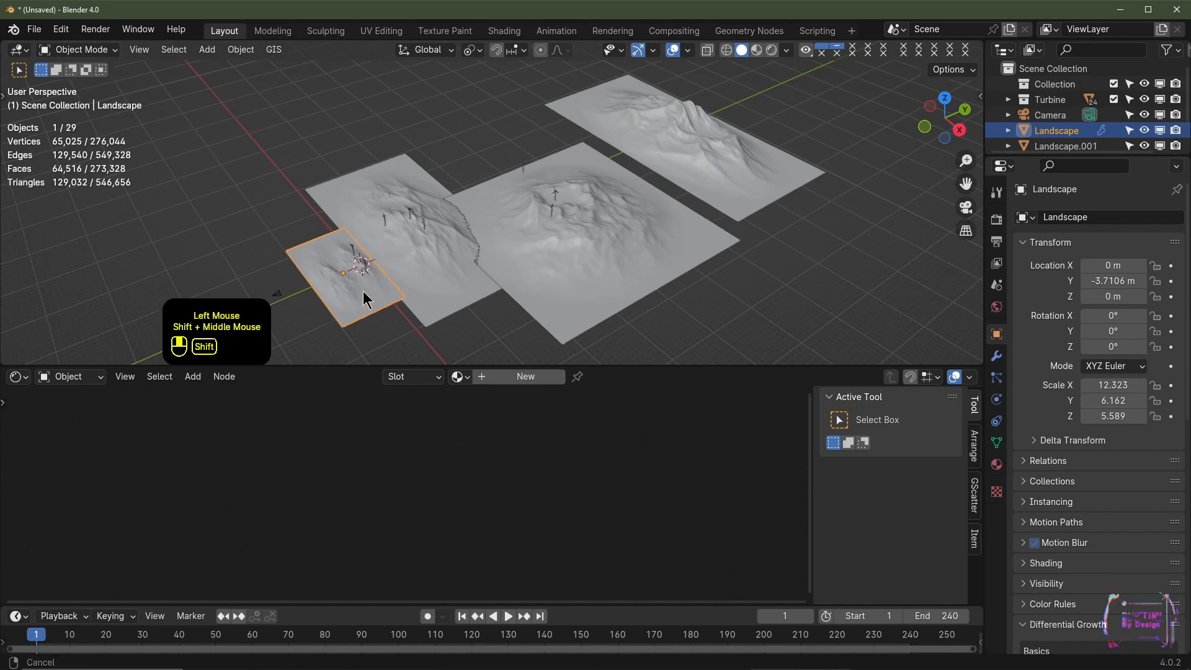
middle_click_drag(366, 287, 452, 273, "shift")
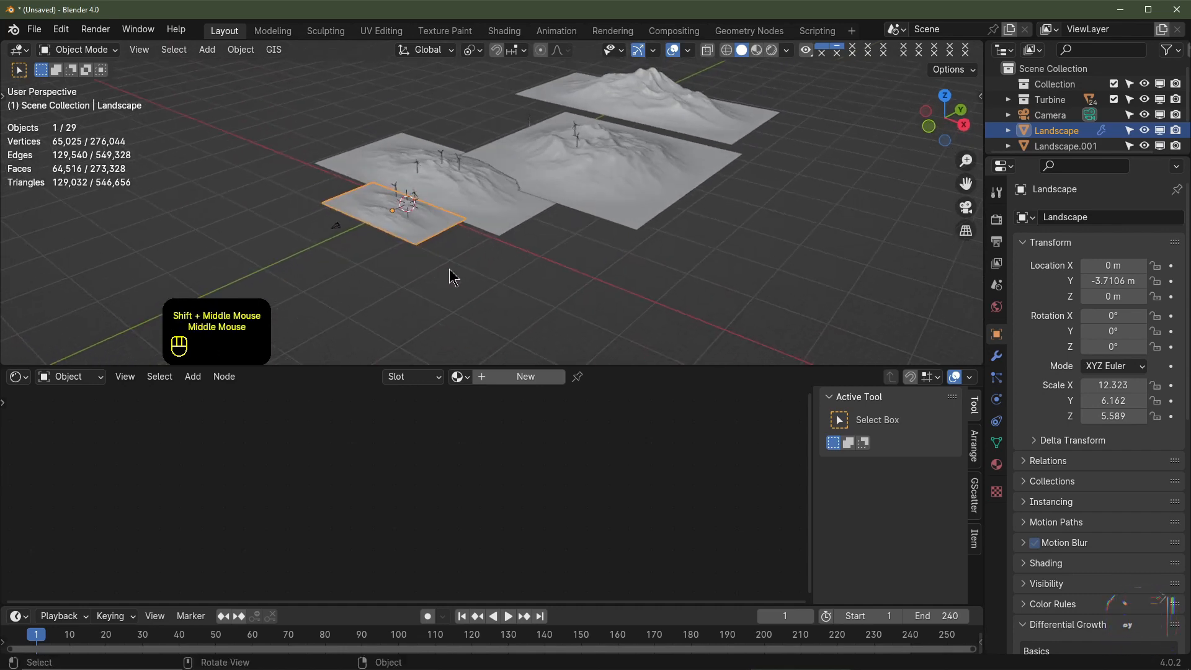
left_click(526, 377)
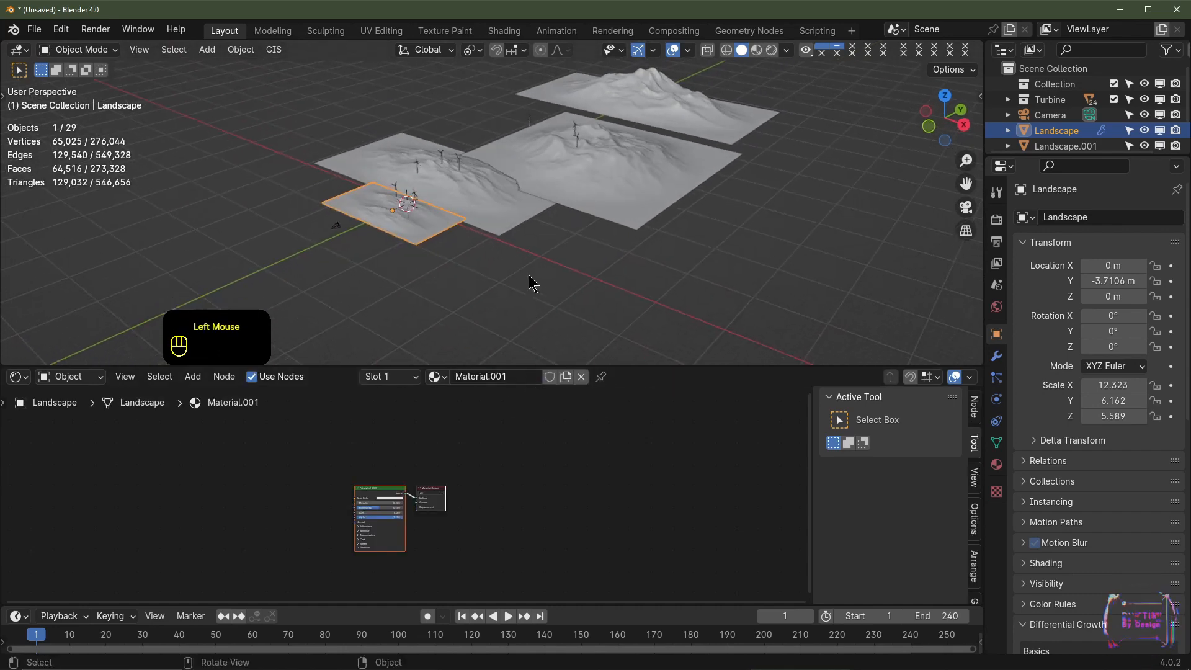
key("KP_0")
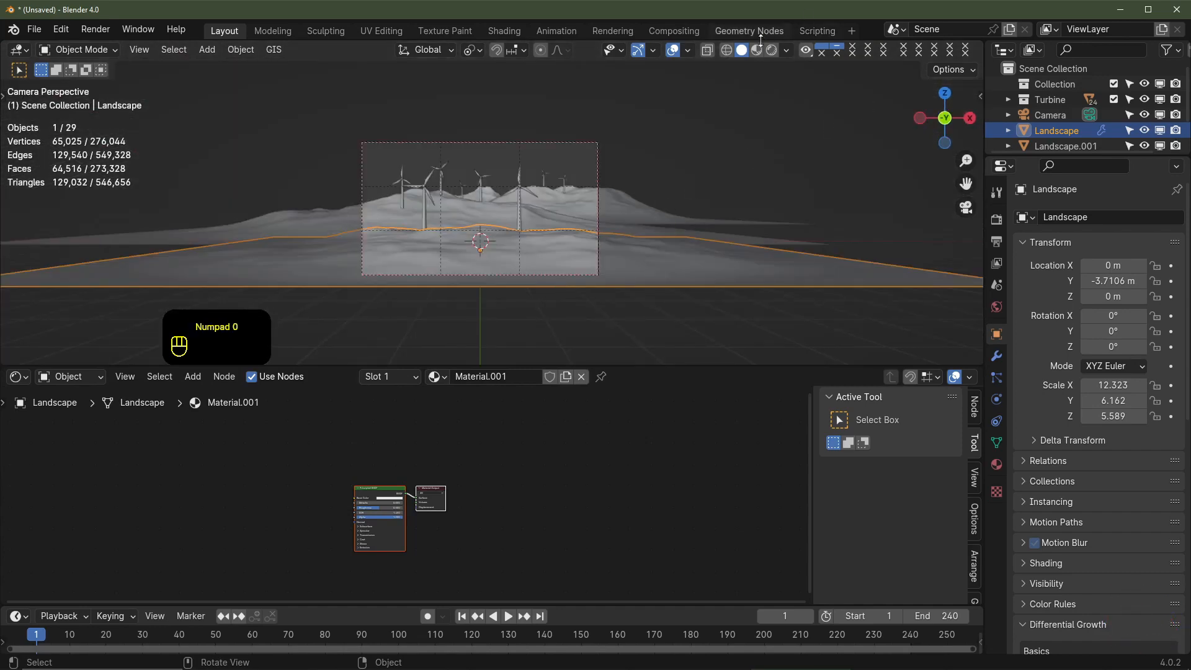
Switch the scene's render engine to EEVEE
left_click(996, 220)
left_click(1113, 218)
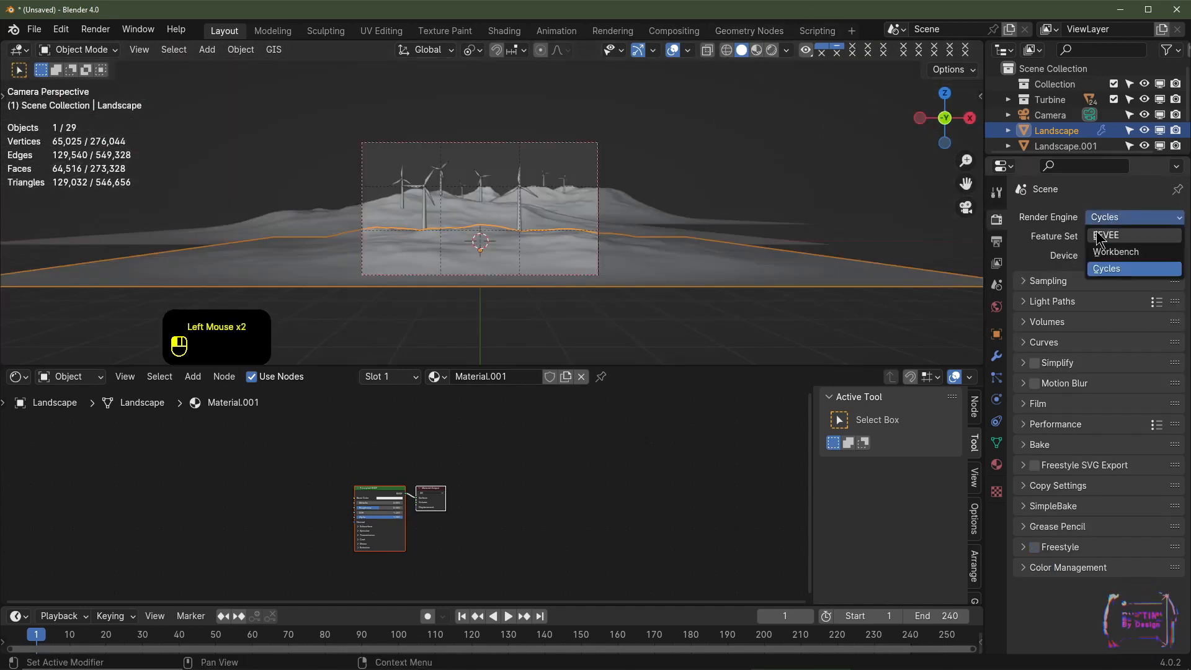
left_click(1097, 238)
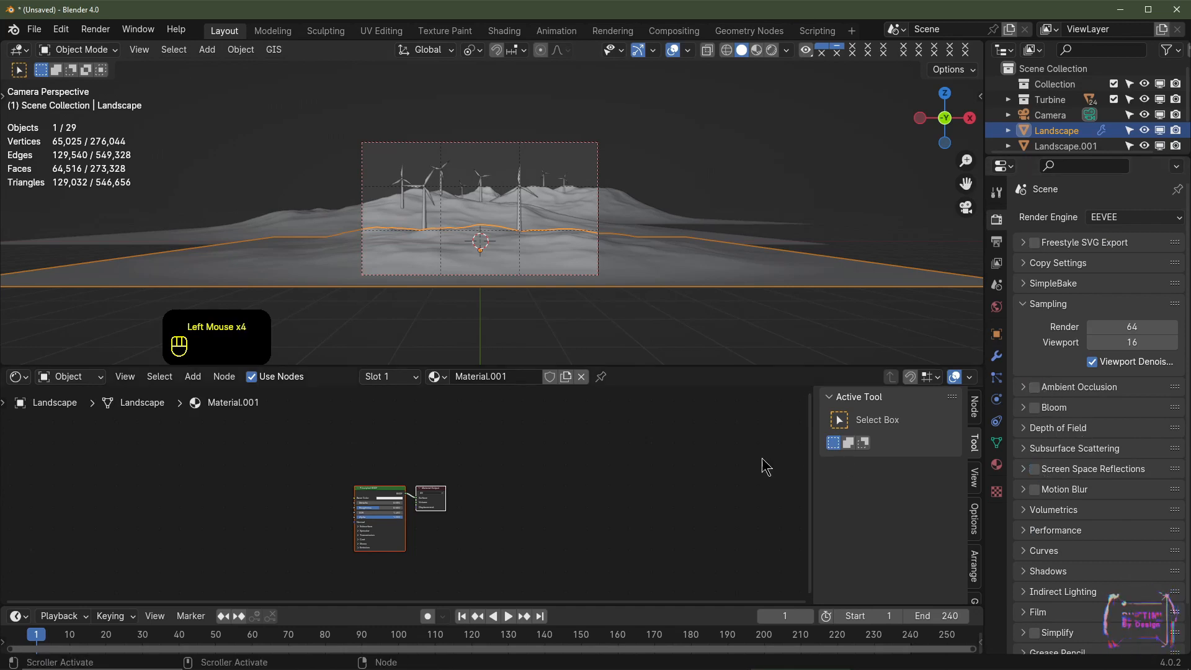
scroll(762, 468, "up", 5)
Set the world background to light blue with hue 0.569 and saturation 0.520, and its strength to 1
left_click(996, 309)
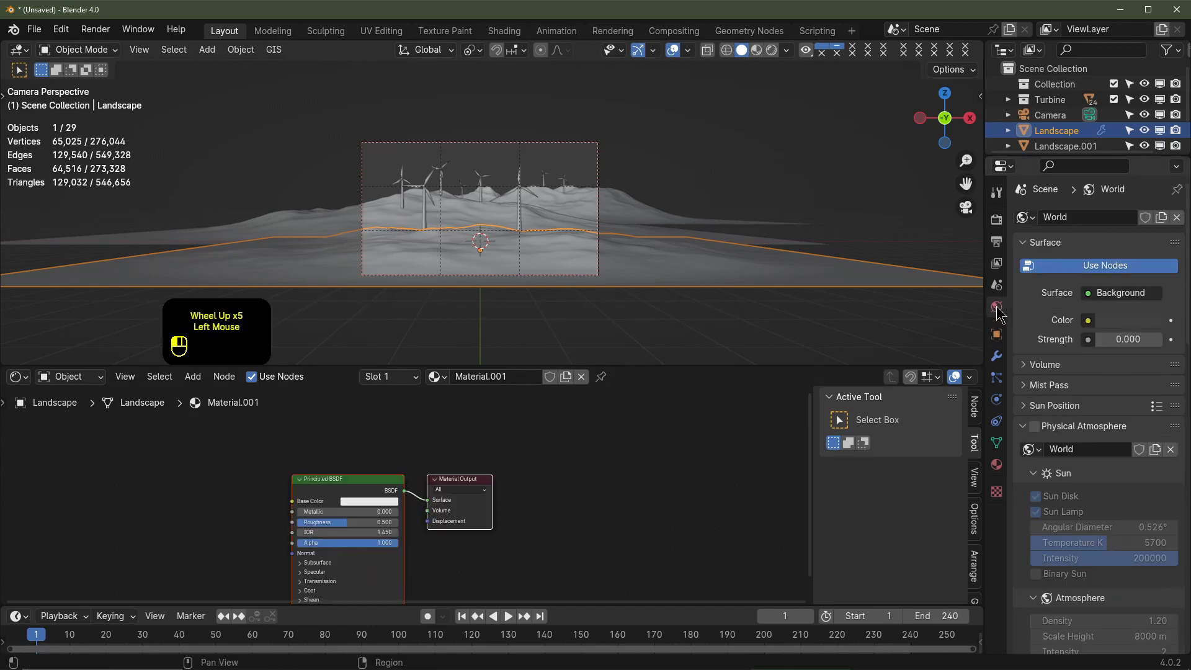
left_click(1111, 323)
scroll(1088, 144, "up", 19)
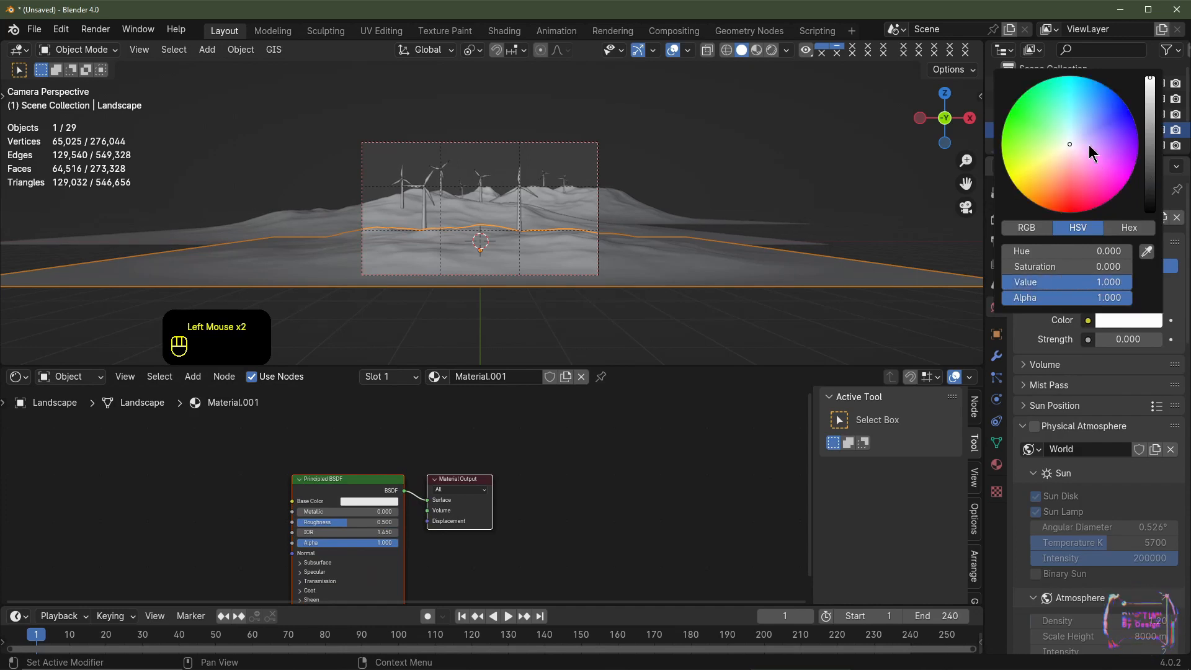
left_click(1076, 126)
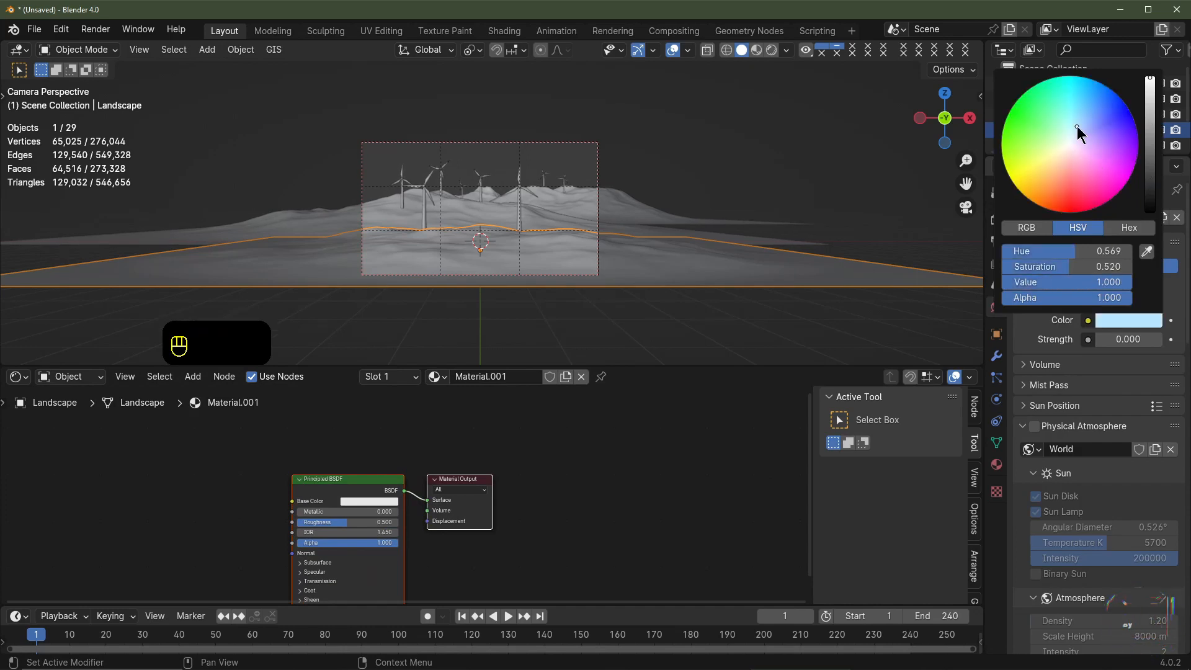
left_click(1135, 341)
type("1")
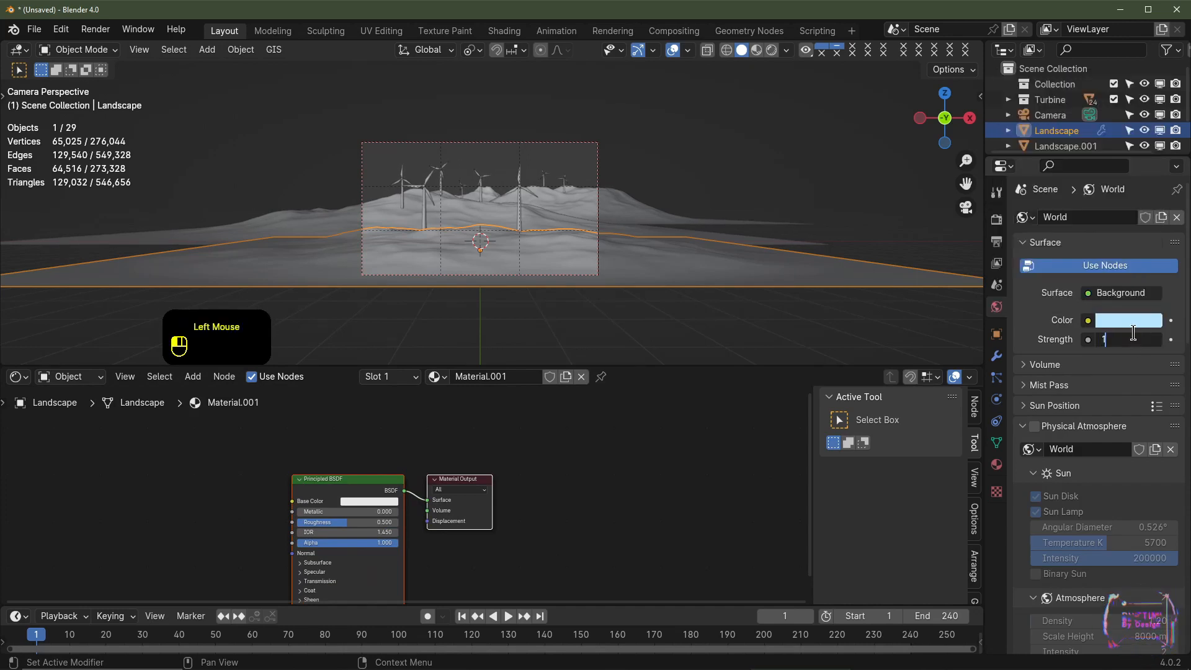
key("Return")
Show the camera view in rendered shading and lower the world background colour's saturation to 0.280
scroll(577, 261, "up", 2, "shift")
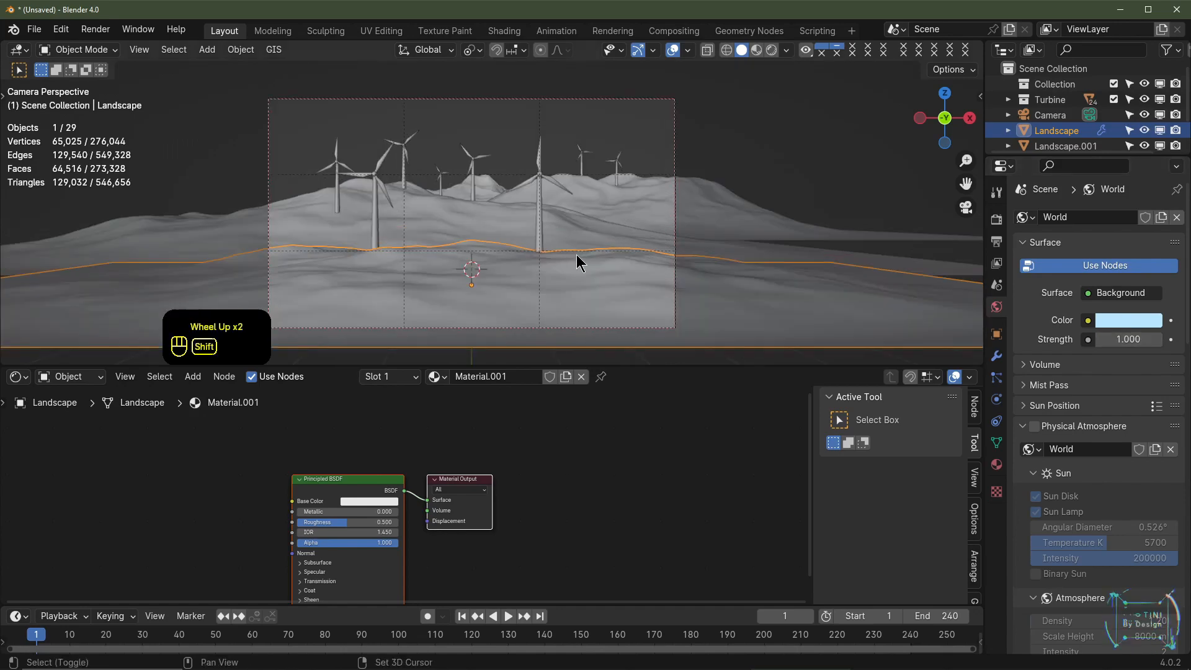
middle_click_drag(577, 261, 645, 180, "shift")
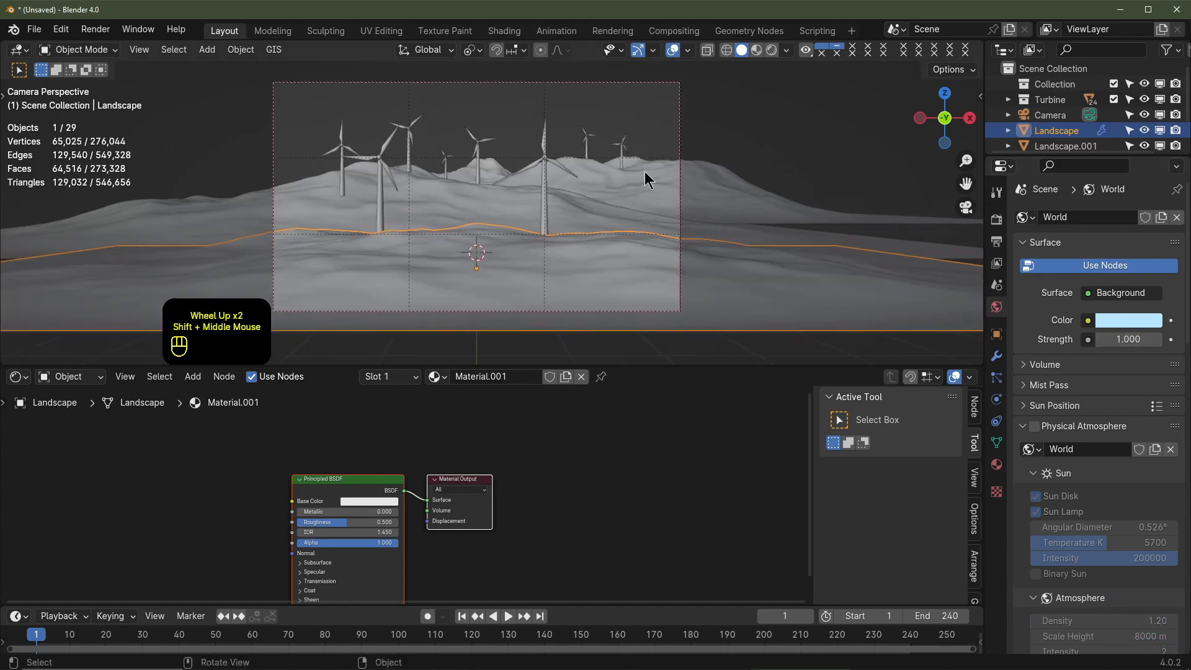
left_click(772, 51)
middle_click_drag(355, 490, 426, 438, "shift")
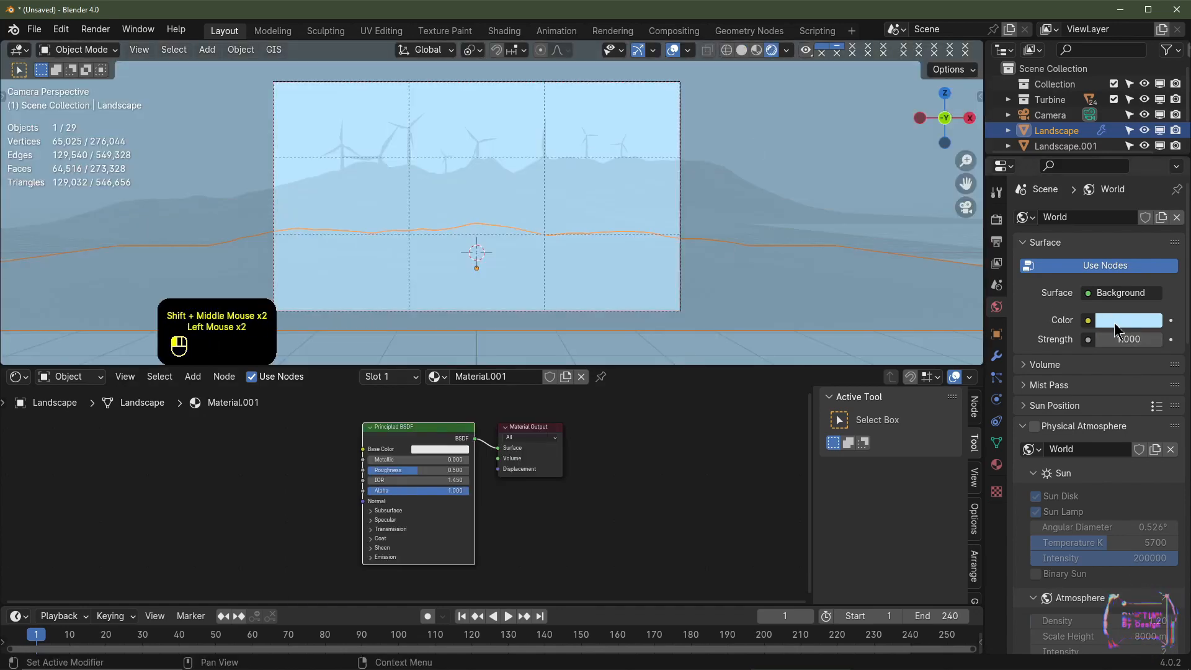
left_click(1113, 323)
left_click_drag(1093, 271, 1033, 271)
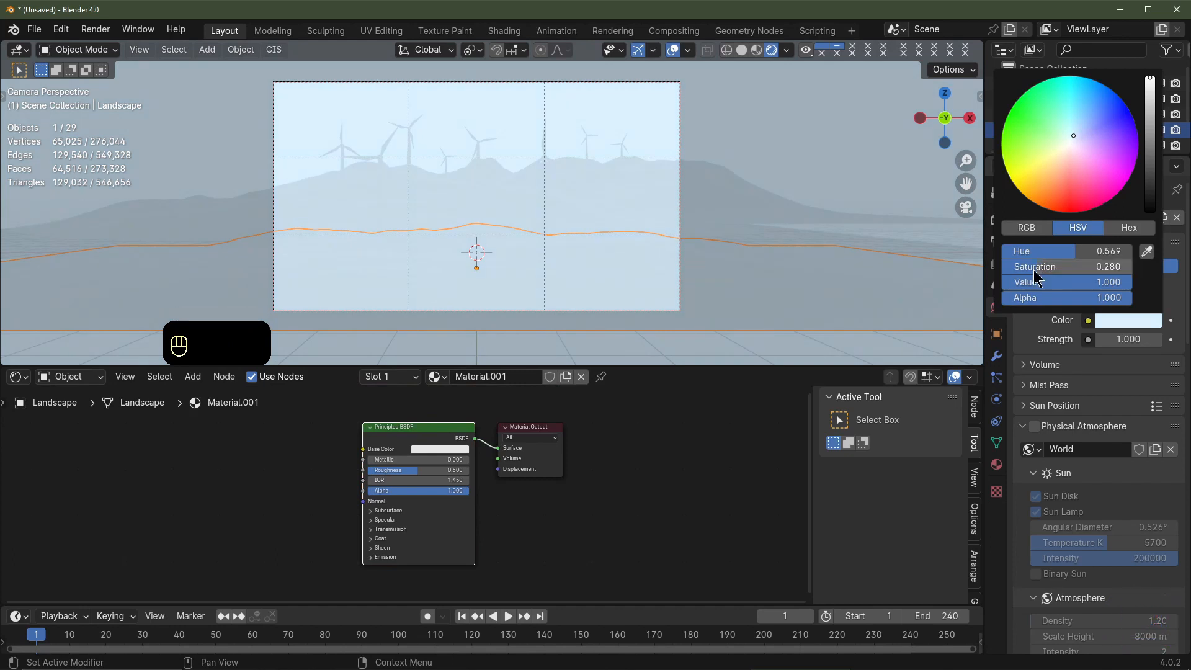
Make the foreground Landscape's base colour dark blue with hue 0.622 and value 0.324, and set its roughness to 1
scroll(726, 296, "up", 1)
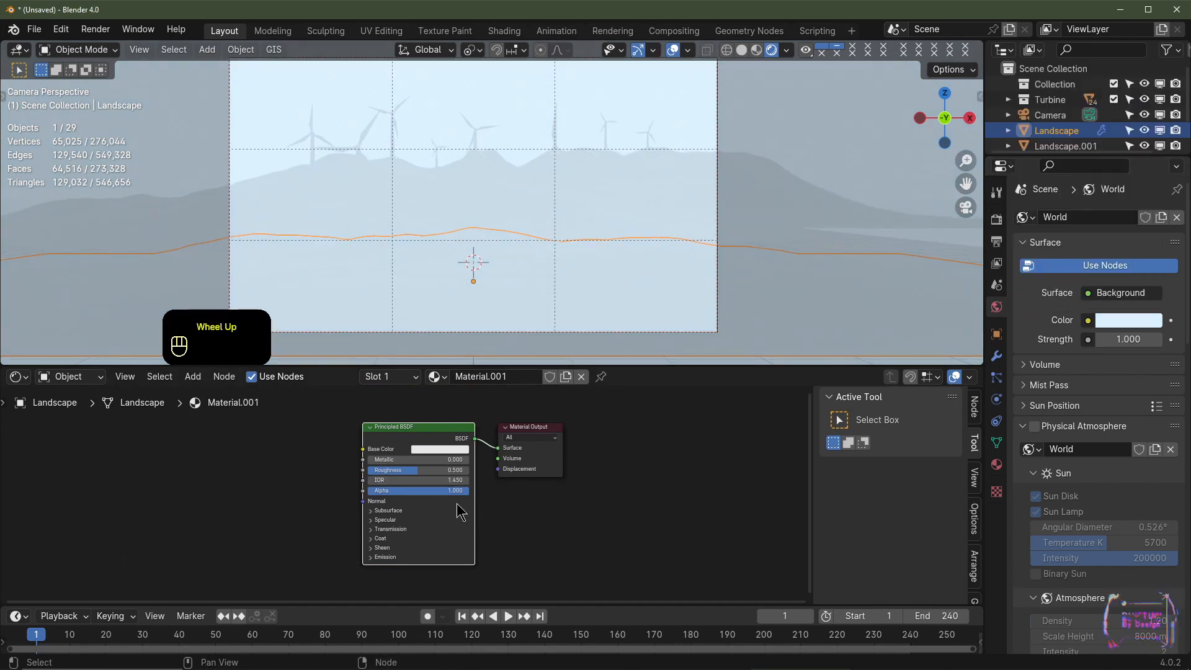
left_click(441, 448)
left_click(471, 322)
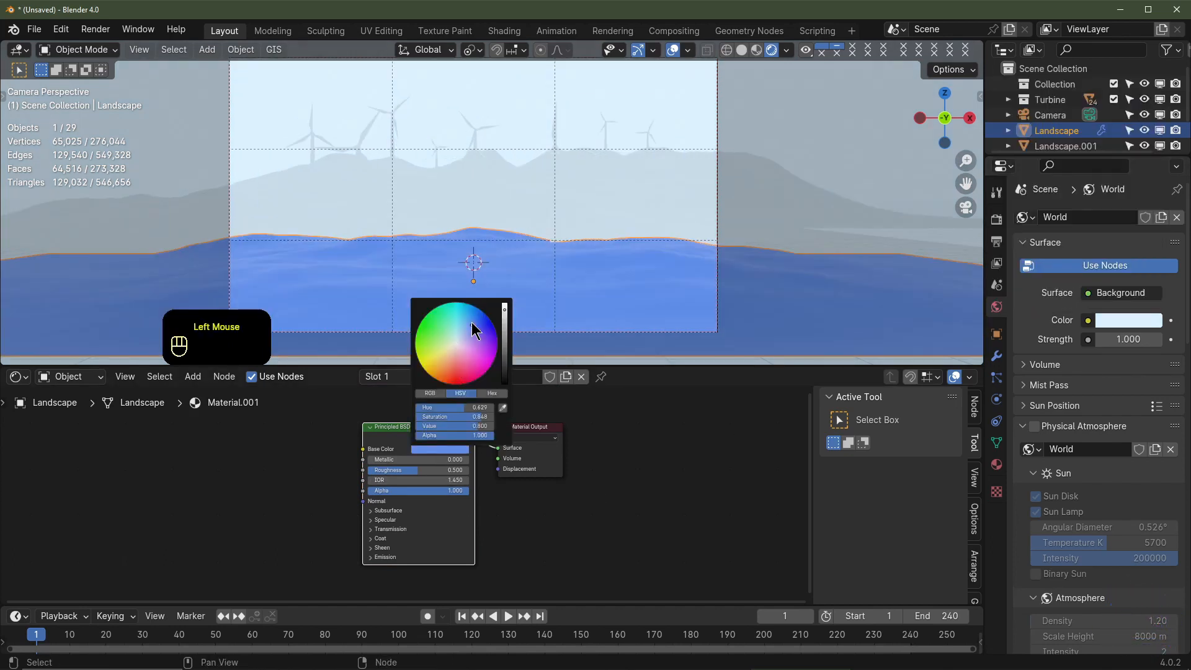
left_click_drag(484, 425, 483, 423)
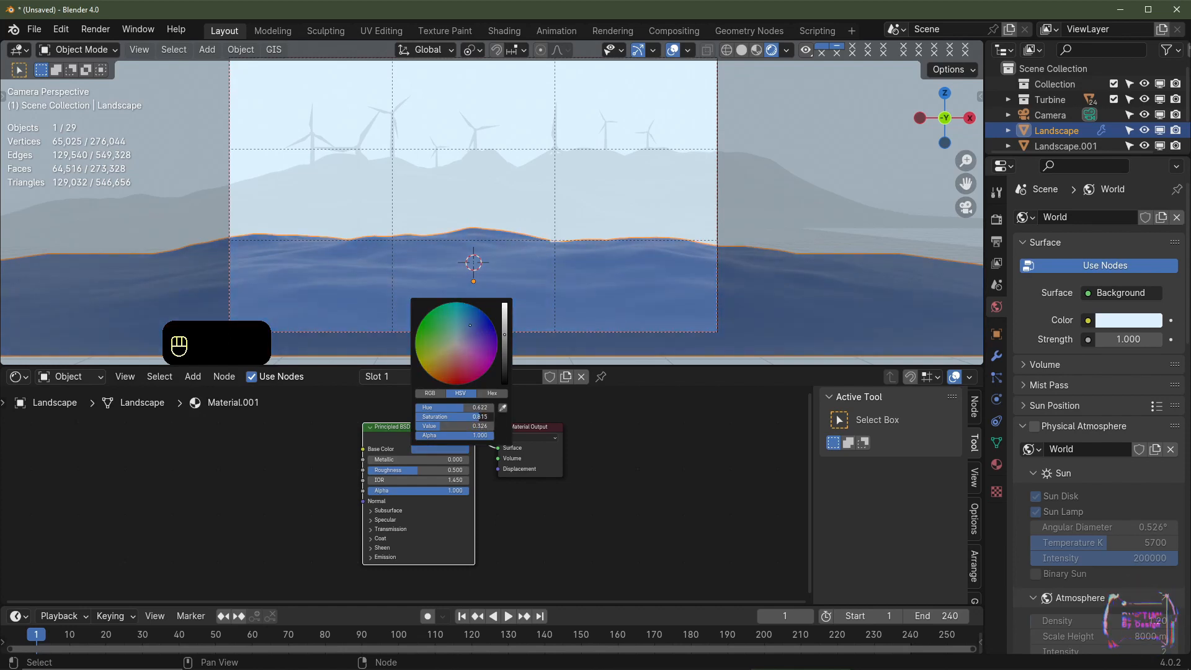
scroll(406, 495, "up", 5)
left_click_drag(433, 460, 511, 459)
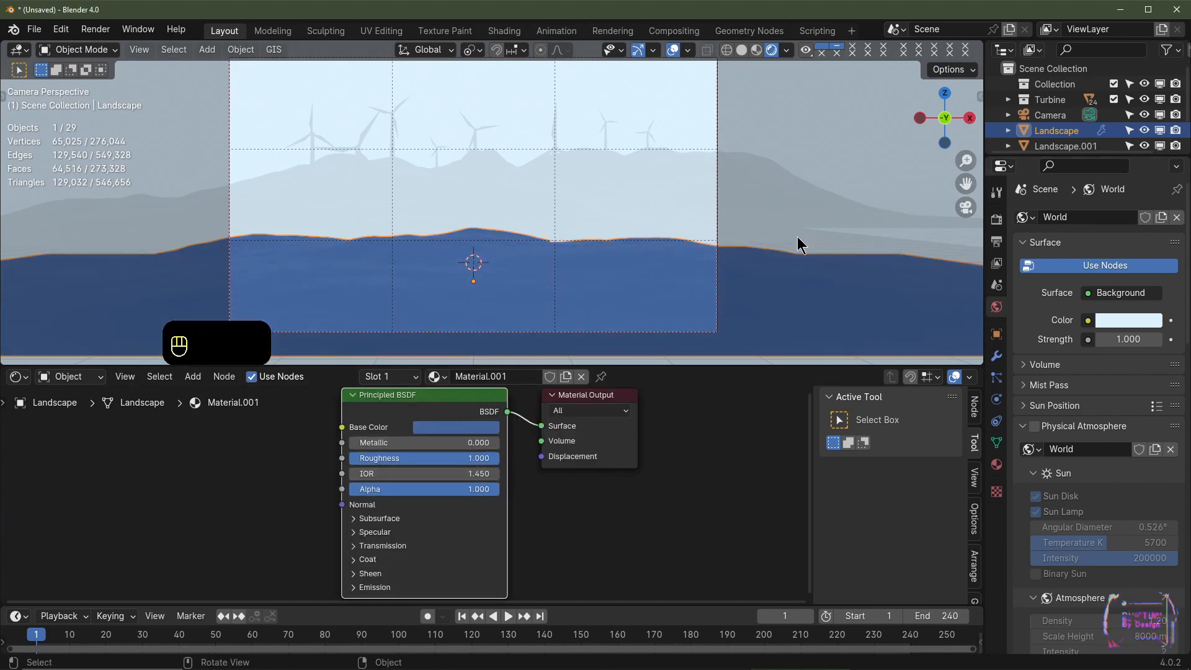
Give Landscape.001 an independent copy of Material.001 and lighten its base colour to saturation 0.585 and value 0.615
left_click(1061, 145)
left_click(460, 376)
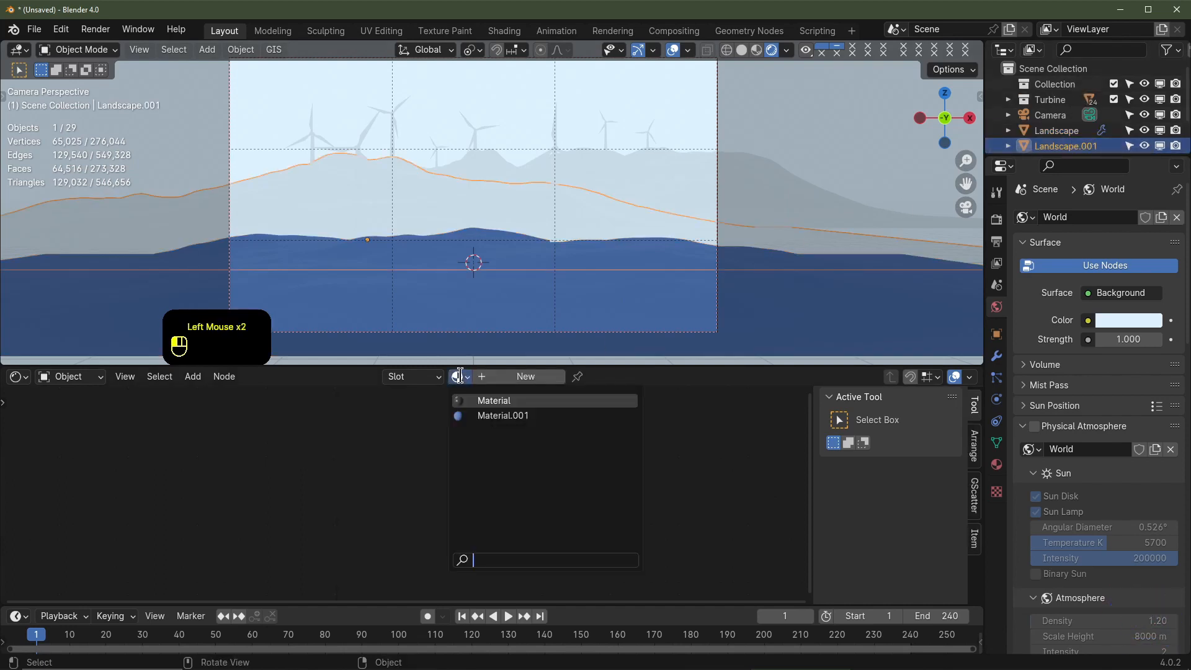
left_click(488, 417)
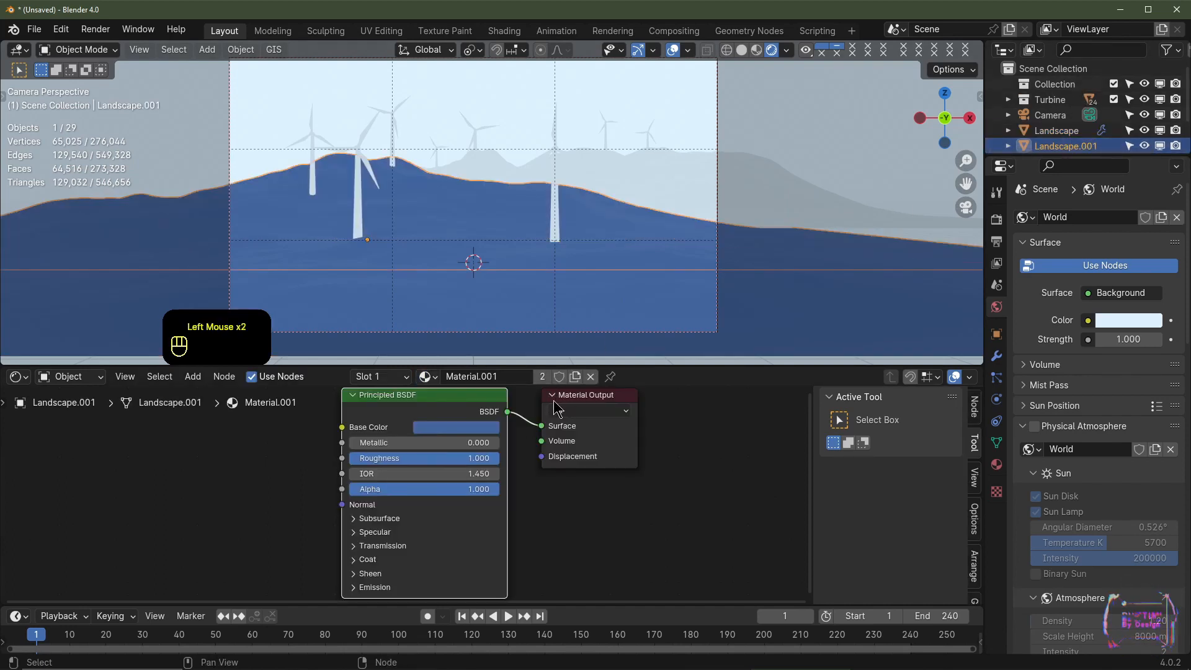
left_click(542, 376)
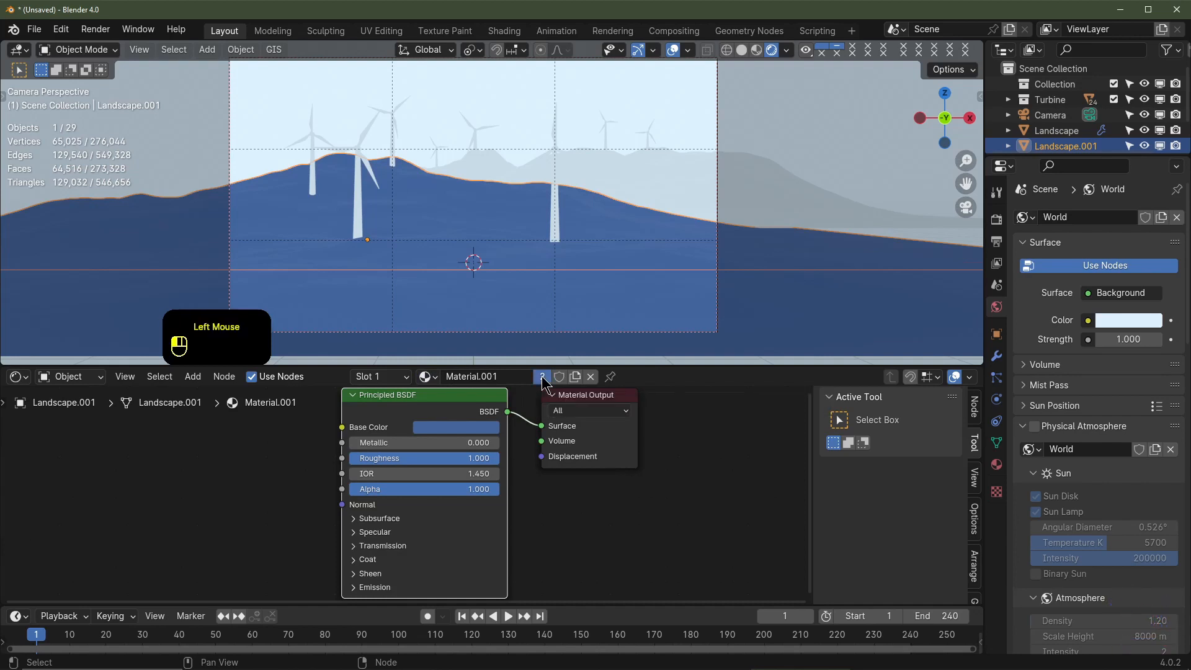
left_click(460, 428)
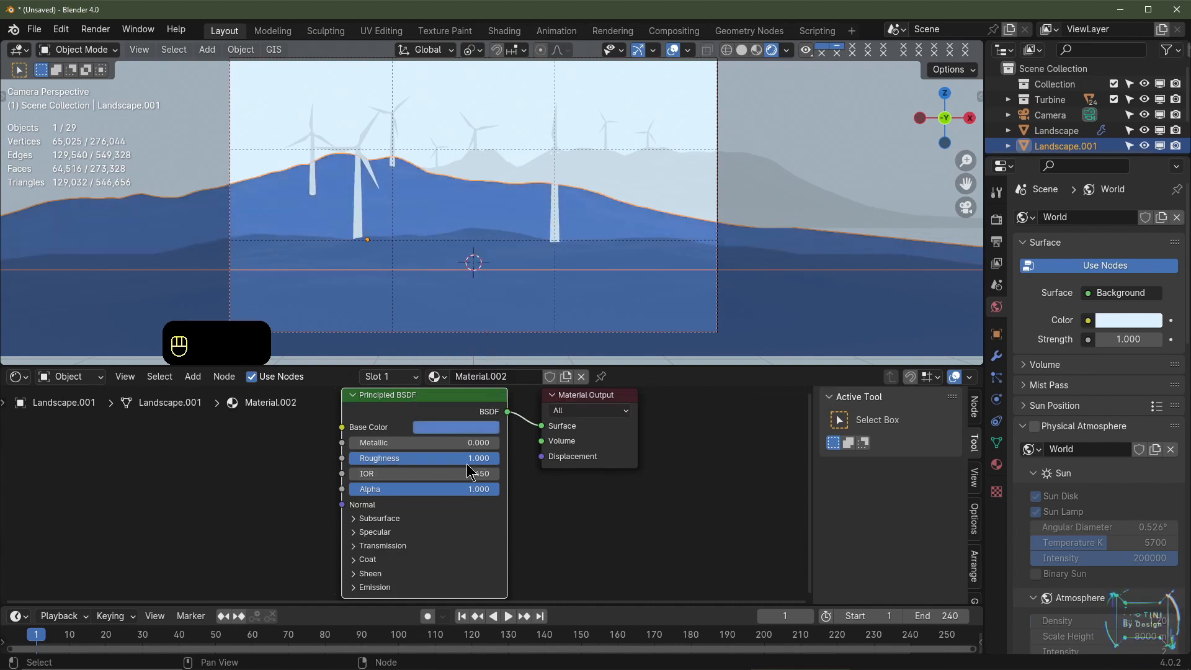
left_click(468, 428)
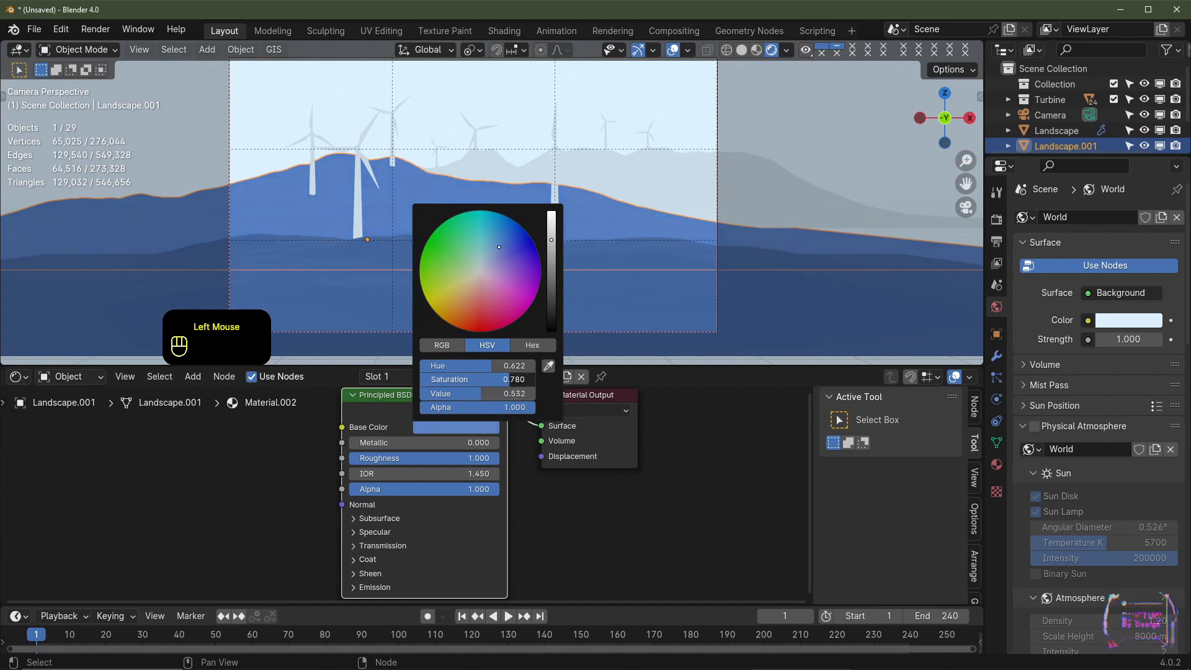
Give Landscape.002 an independent copy of Material.002 and lighten its base colour to saturation 0.456 and value 0.800
scroll(1072, 118, "down", 2)
left_click(1069, 124)
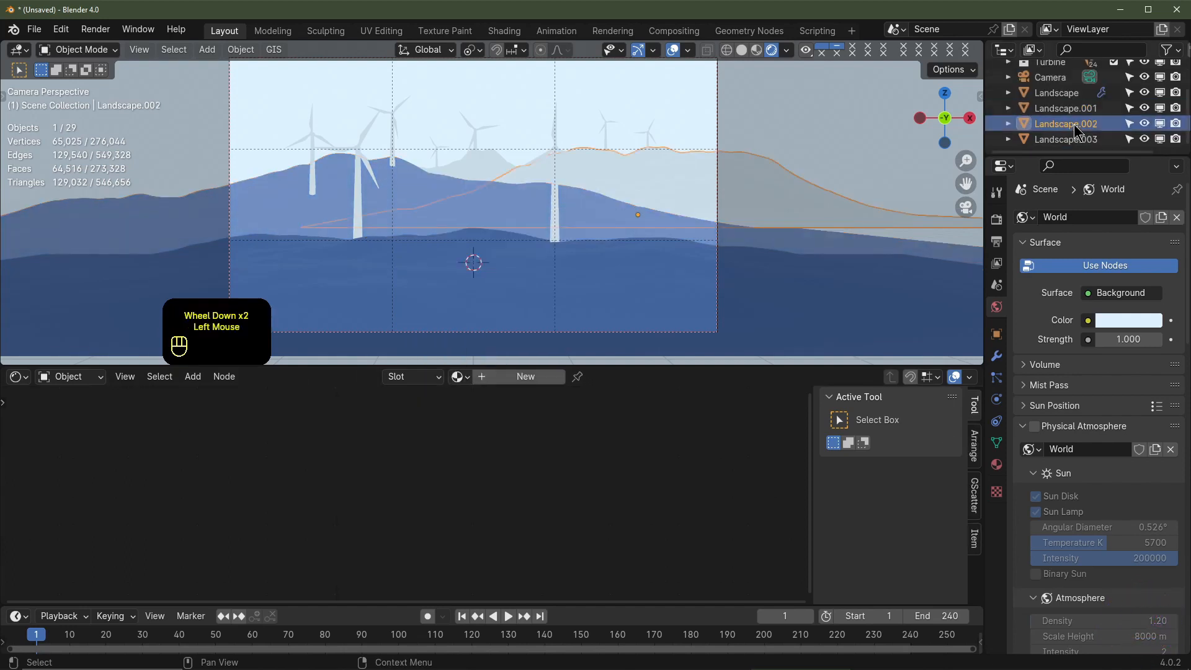
left_click(459, 377)
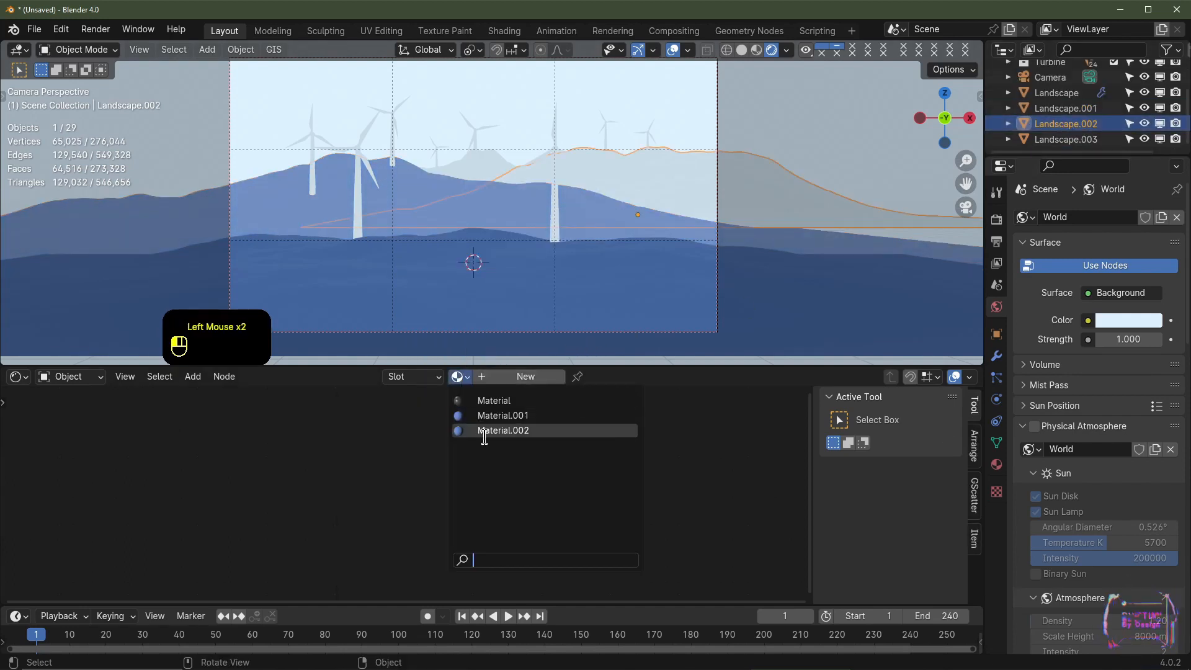
left_click(484, 434)
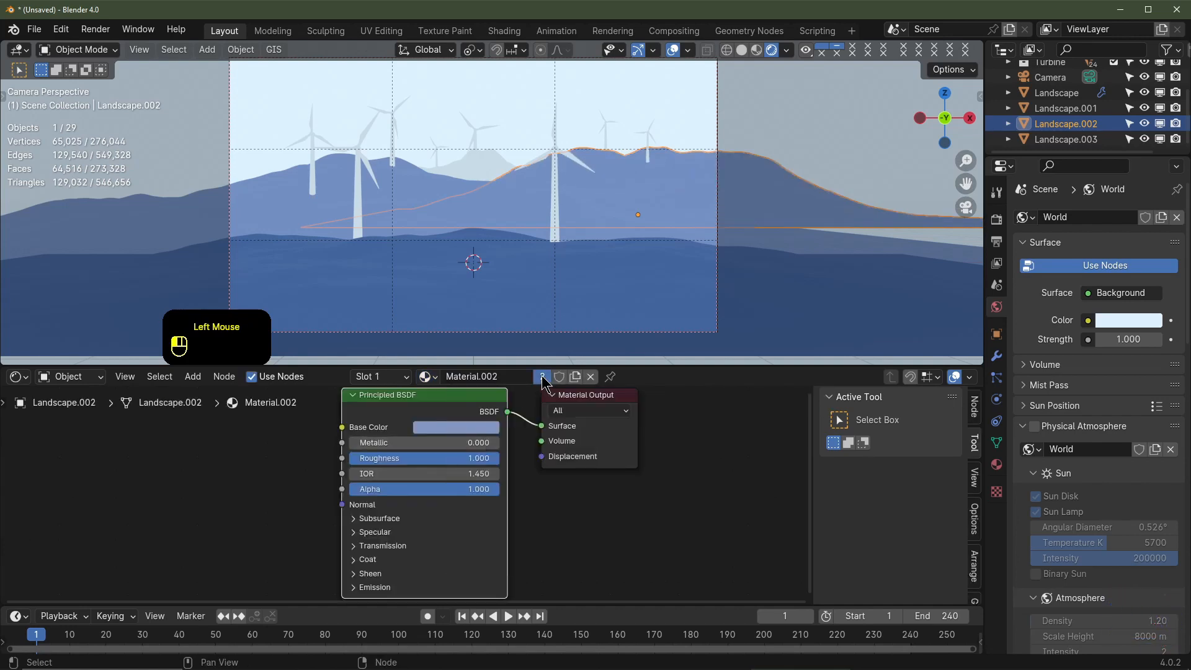
left_click(541, 377)
left_click(463, 427)
scroll(462, 423, "up", 5)
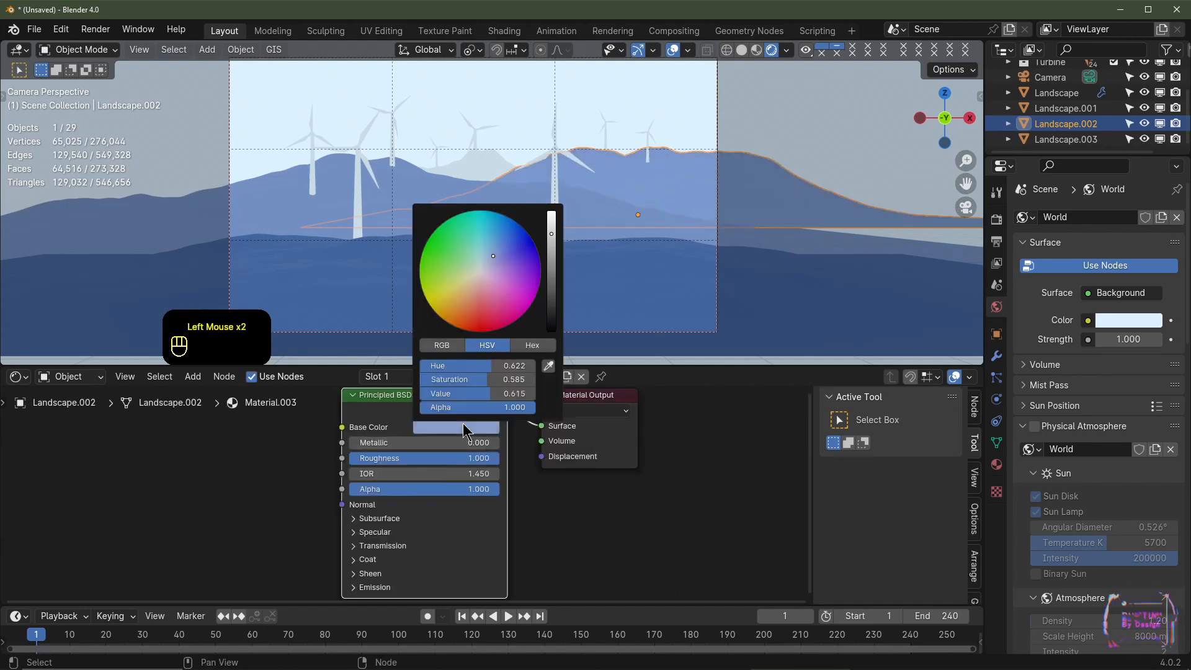
left_click(470, 427)
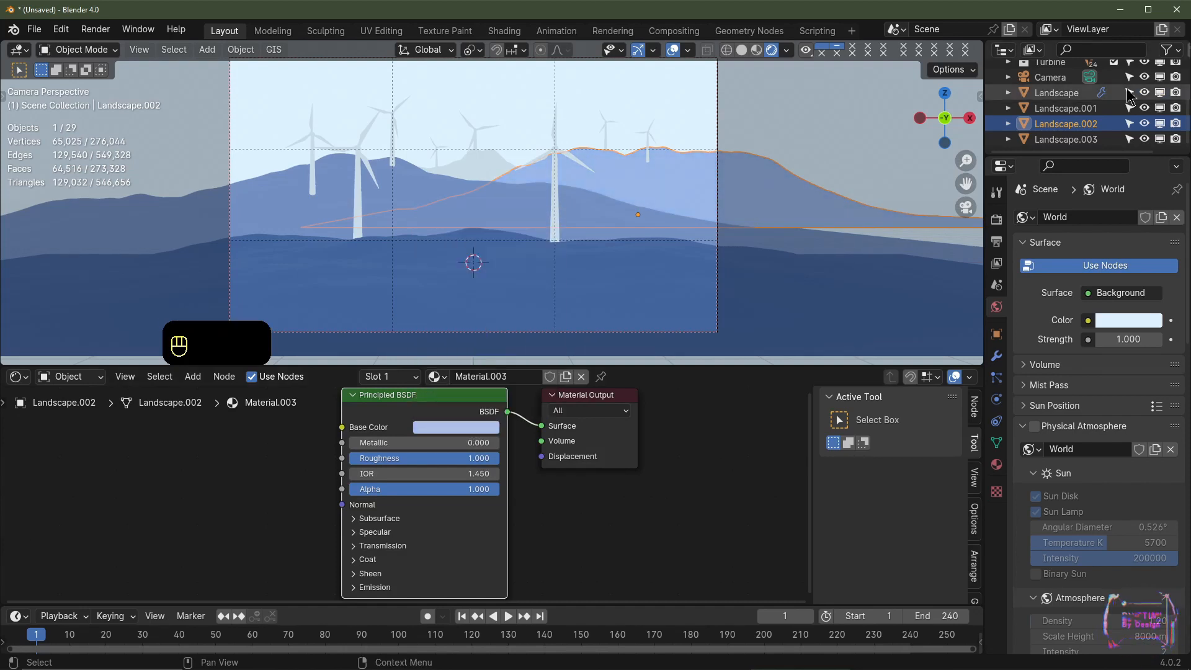
Give Landscape.003 an independent copy of Material.003 and lighten its base colour by raising the value to 1.000 and lowering the saturation
left_click(1059, 141)
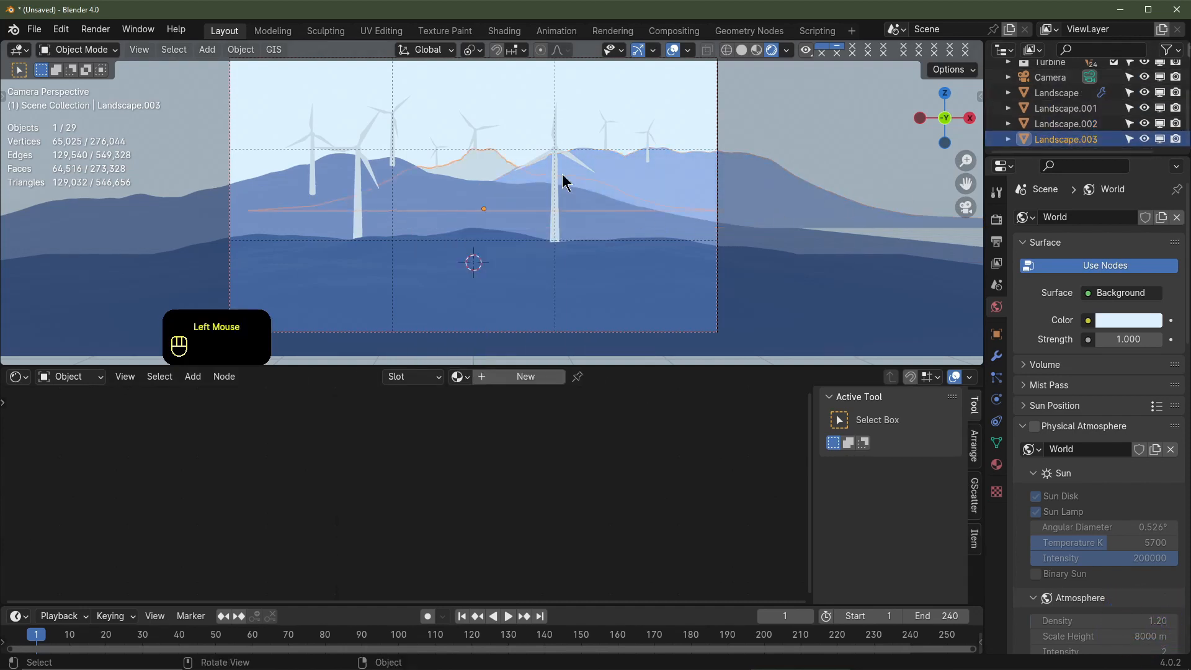
left_click(460, 376)
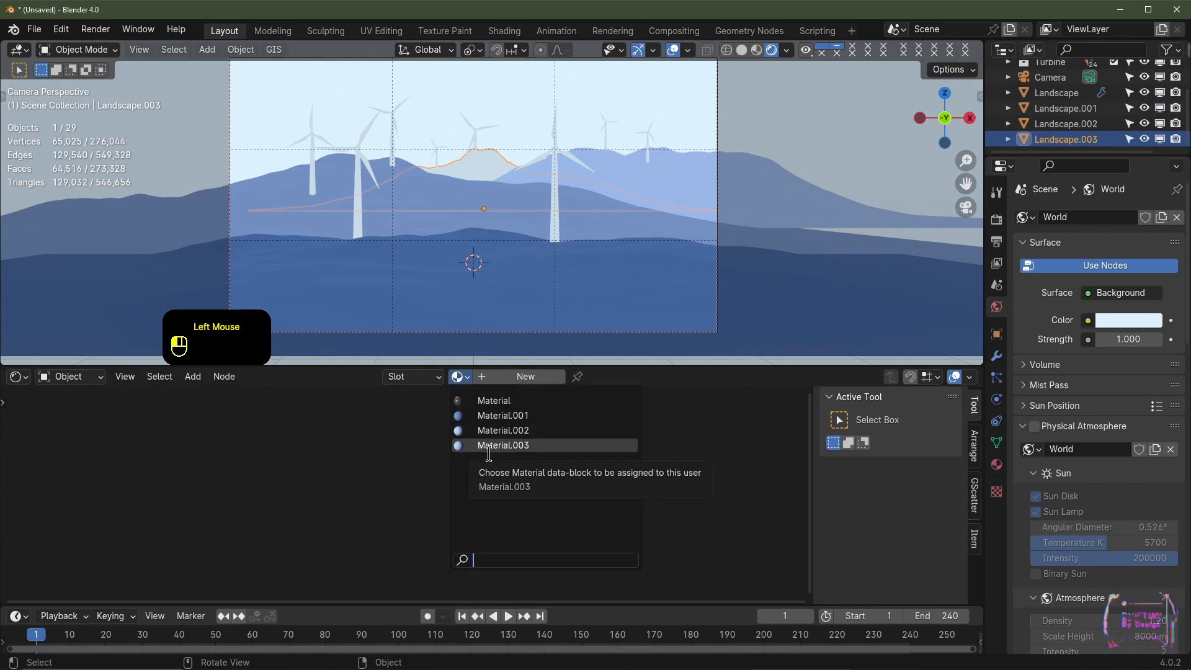
left_click(490, 445)
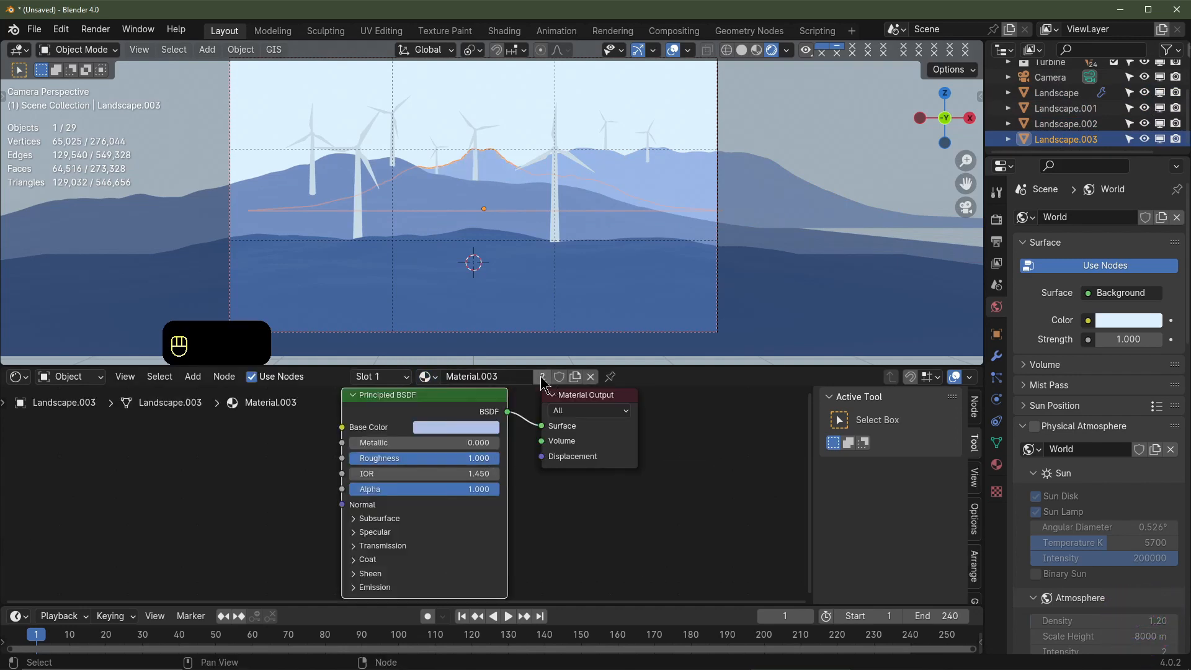
left_click(542, 376)
left_click(469, 428)
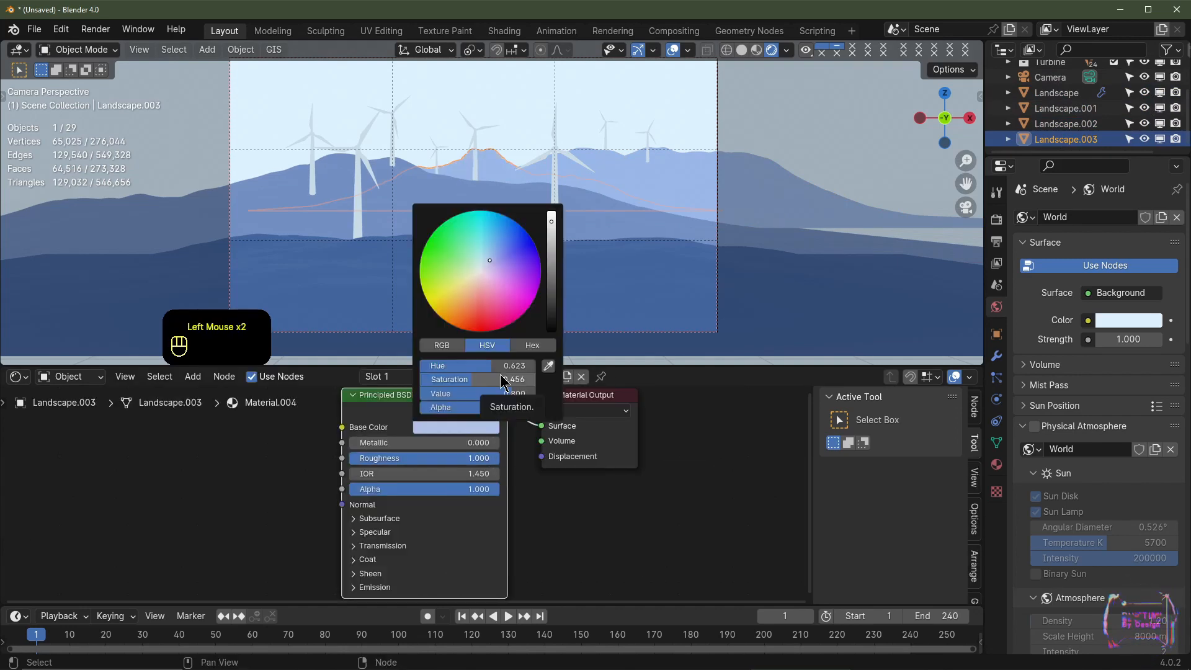
scroll(500, 375, "up", 1)
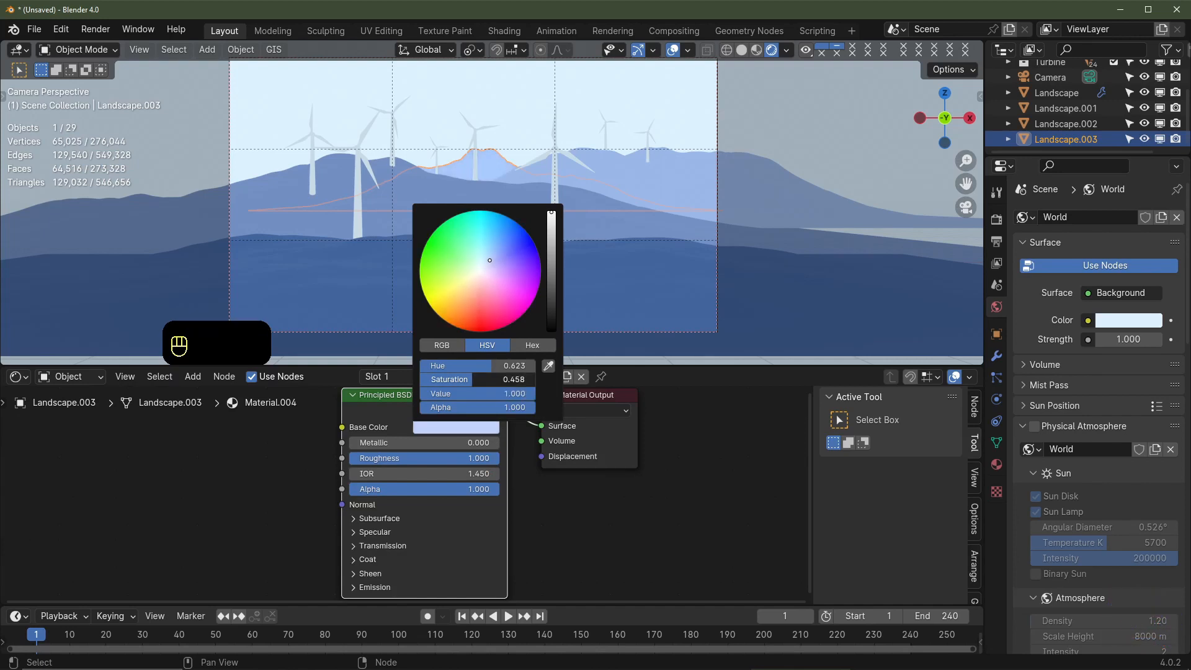
left_click(846, 135)
scroll(846, 135, "up", 2)
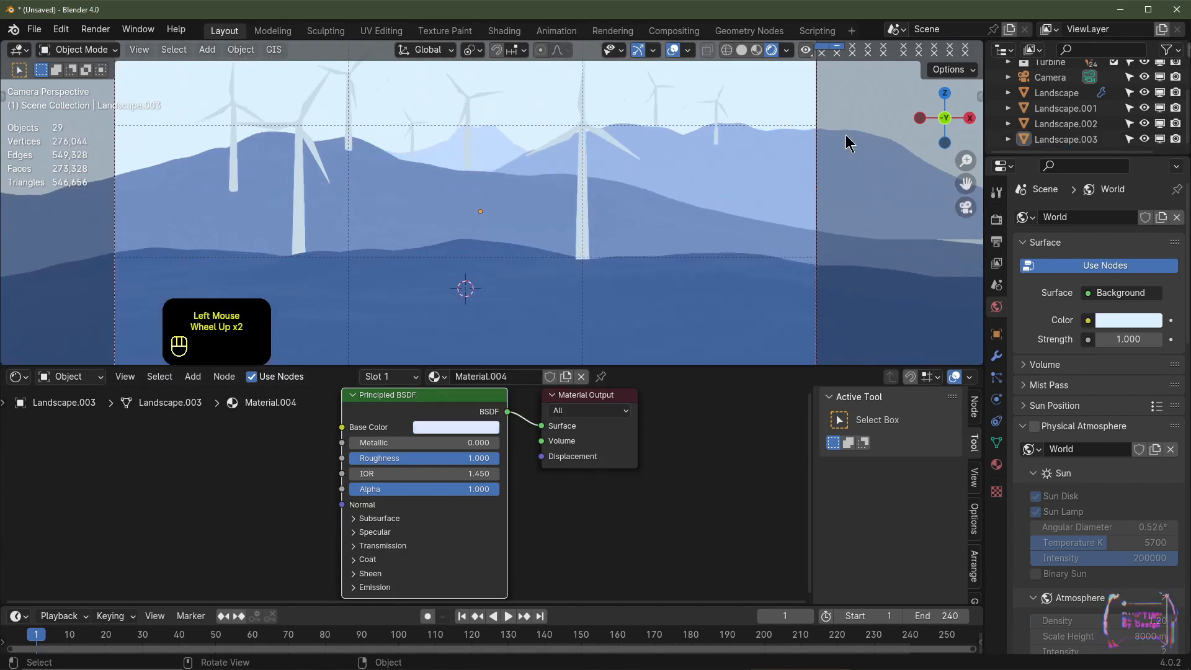
scroll(834, 95, "down", 2)
Mute the base colour of the foreground Landscape and fine-tune the blue of Landscape.001 behind it
left_click(504, 290)
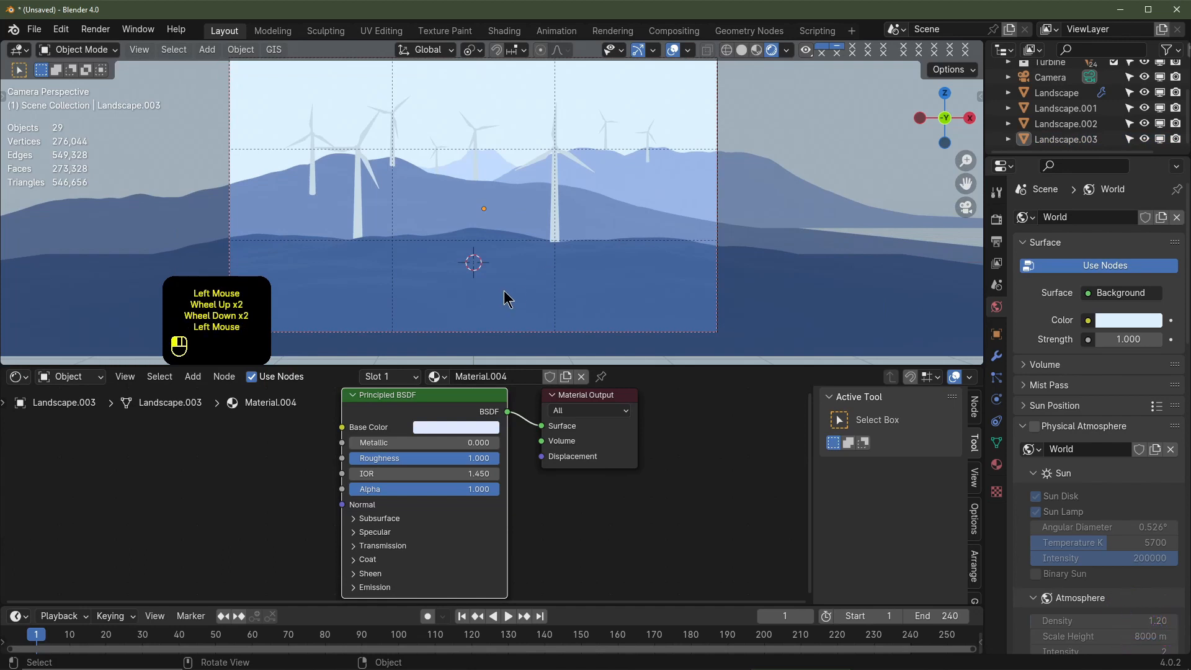
left_click(467, 426)
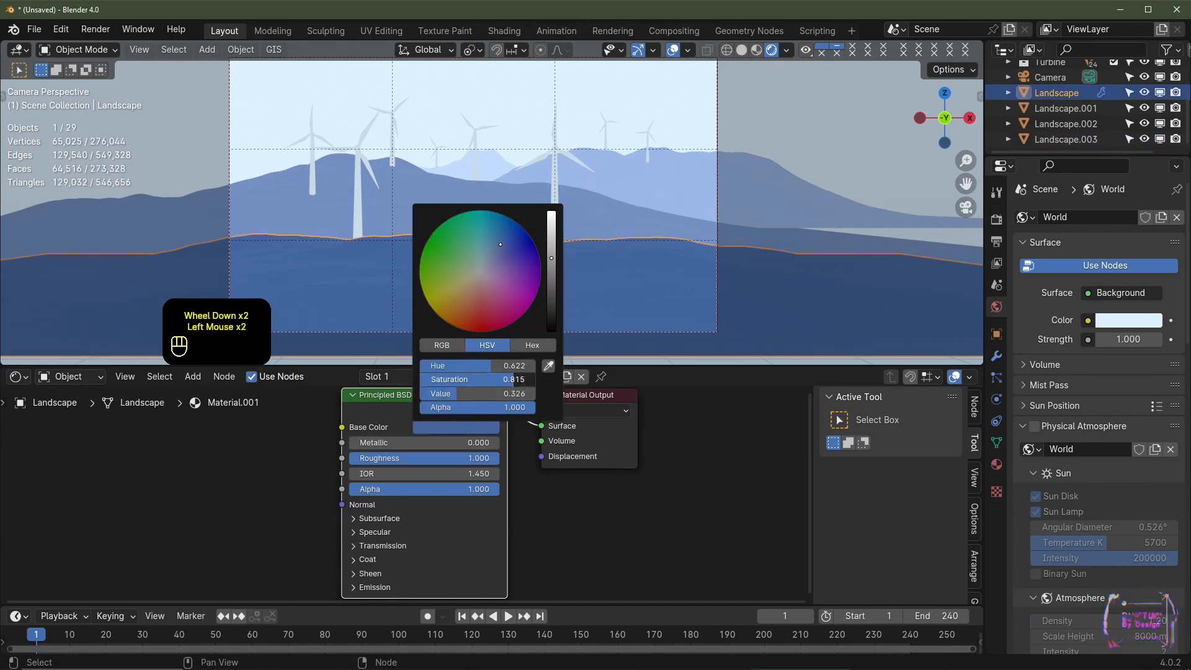
left_click(577, 270)
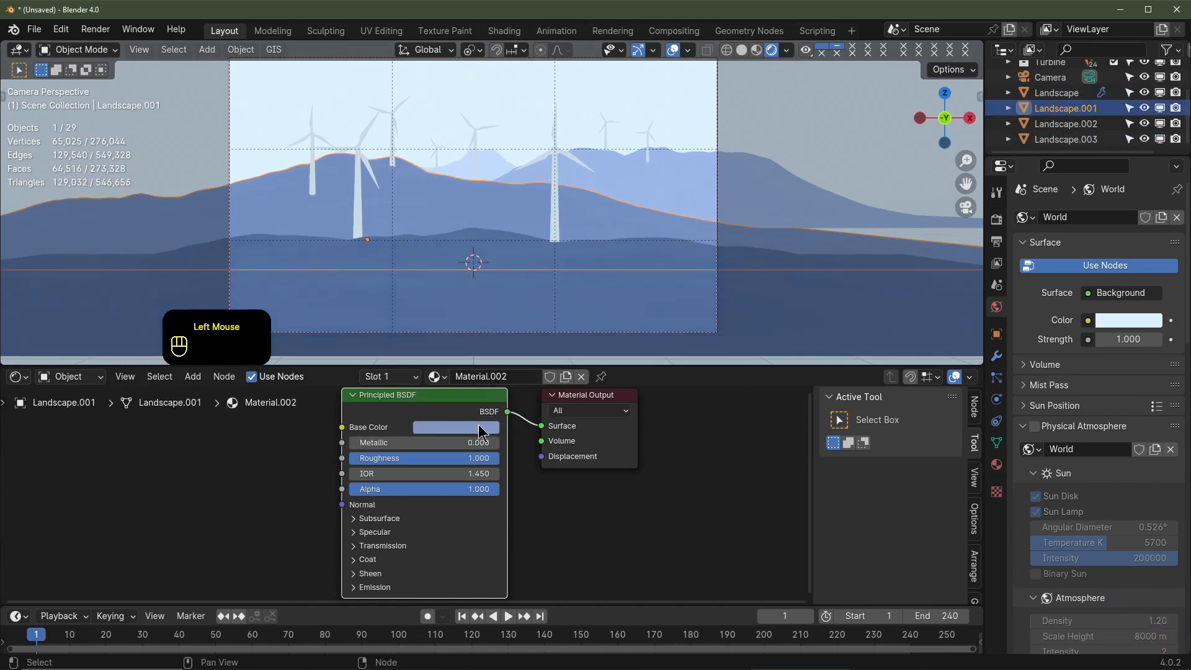
left_click(478, 427)
left_click(689, 189)
left_click(874, 144)
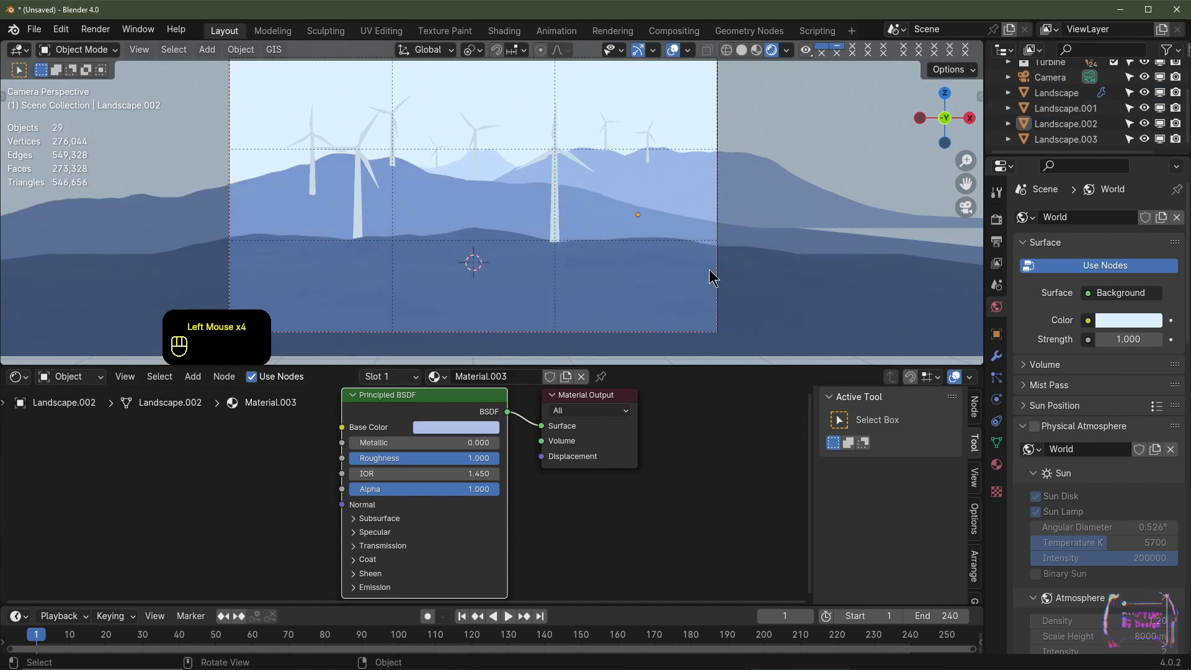
Make the base colour of the most distant hill, Landscape.003, a slightly deeper pale blue
scroll(484, 268, "up", 1)
left_click(495, 163)
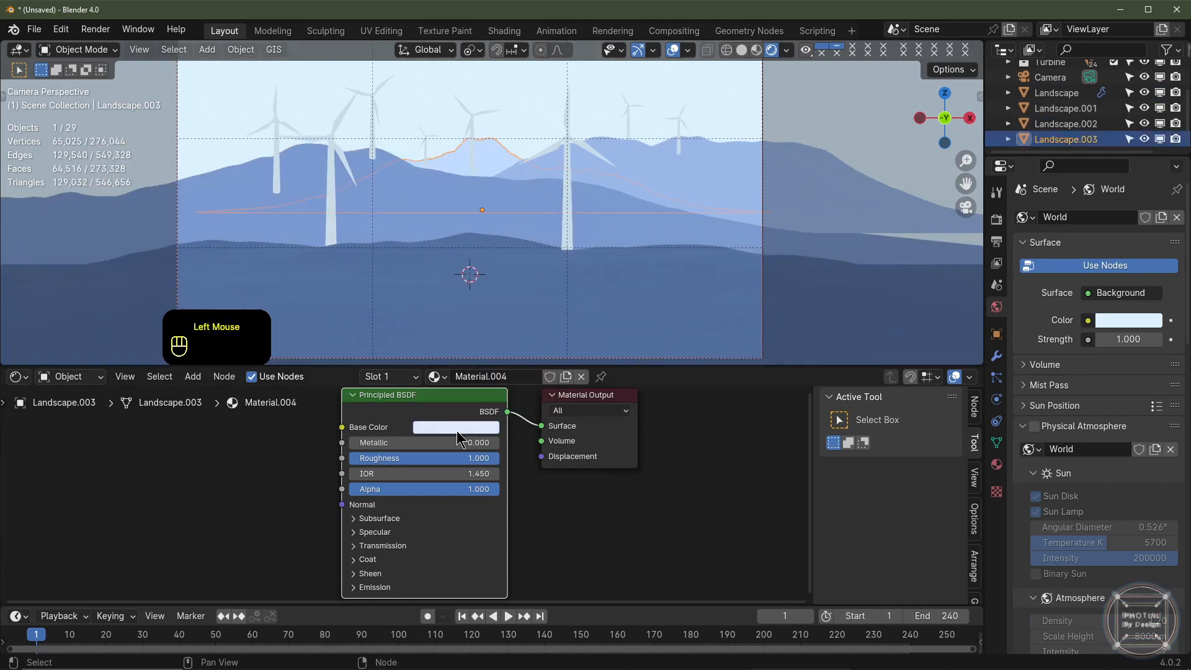
left_click(456, 426)
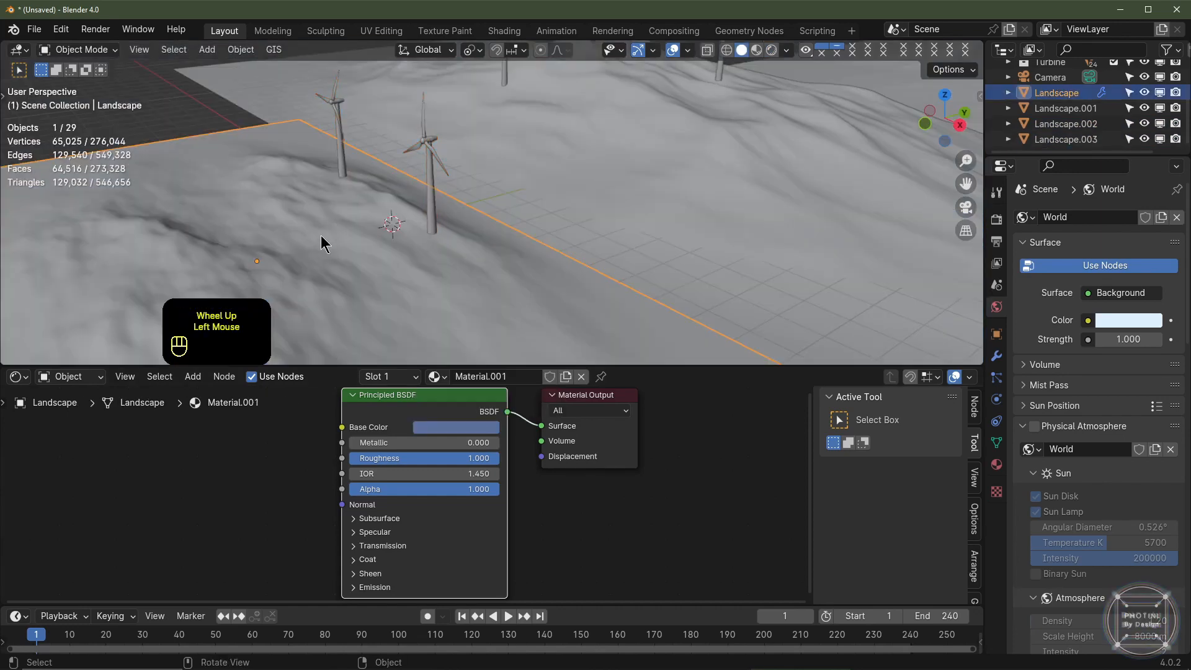
Select all parts of the two foreground turbines, make Landscape the active object, and link its Material.001 to them
scroll(325, 242, "up", 2)
mouse_move(354, 239)
middle_mouse_down("shift")
mouse_move(456, 190)
mouse_move(415, 235)
mouse_move(244, 214)
middle_mouse_up("shift")
scroll(415, 236, "up", 2)
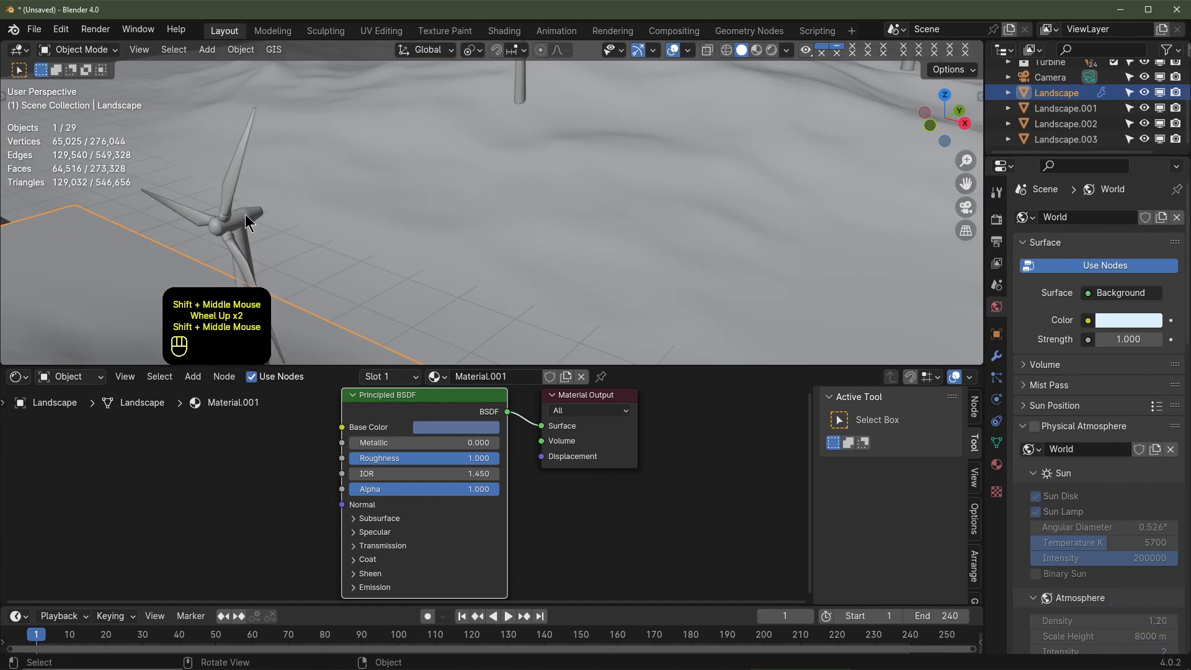
left_click(245, 214)
left_click(233, 198, "shift")
left_click(241, 227, "shift")
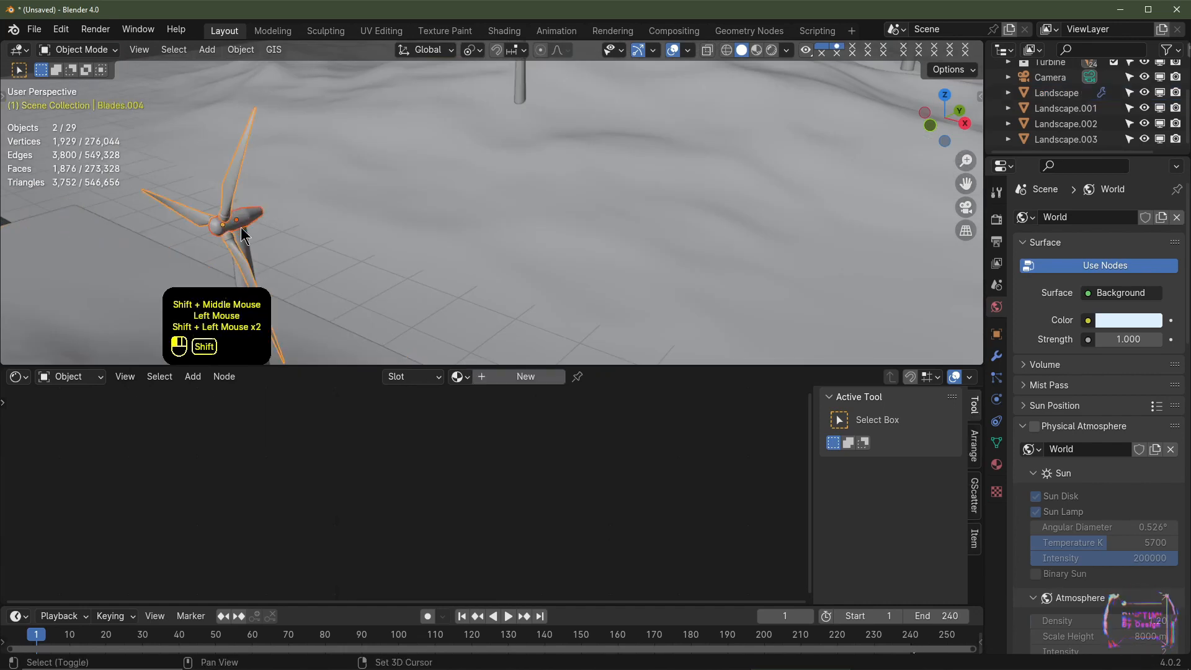
left_click(241, 235, "shift")
scroll(242, 235, "down", 2)
middle_click_drag(385, 273, 351, 121, "shift")
left_click(356, 122, "shift")
left_click(362, 131, "shift")
left_click(364, 161, "shift")
scroll(363, 163, "down", 2)
middle_click_drag(241, 208, 297, 210, "shift")
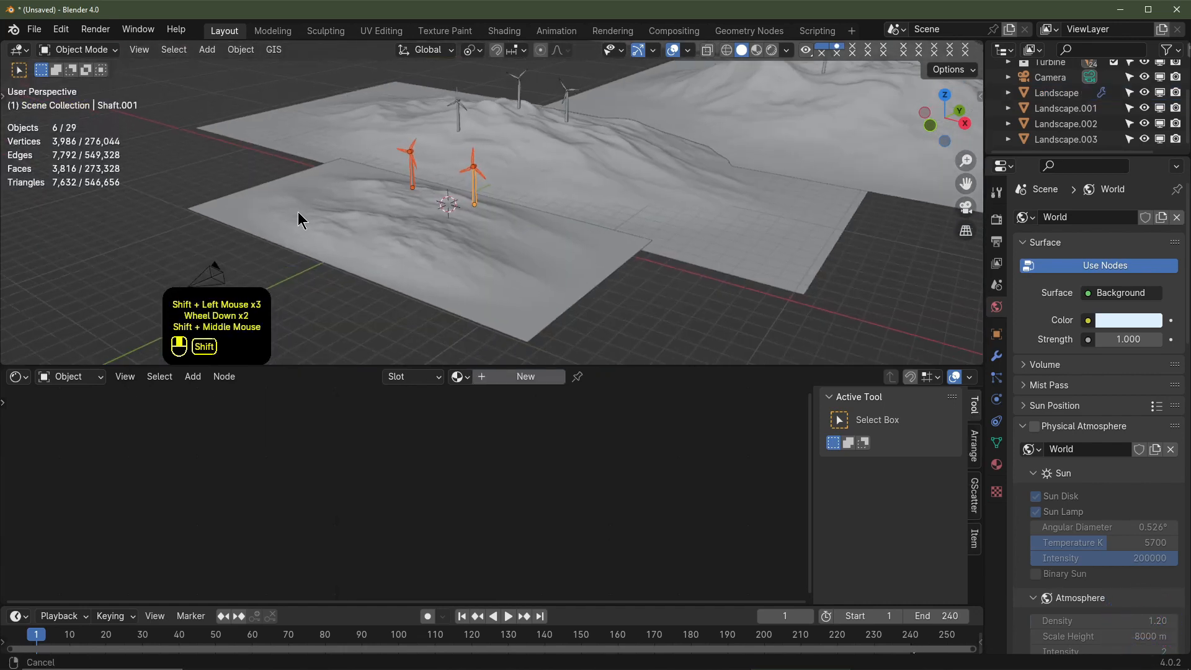
scroll(372, 203, "up", 1)
left_click(307, 198, "shift")
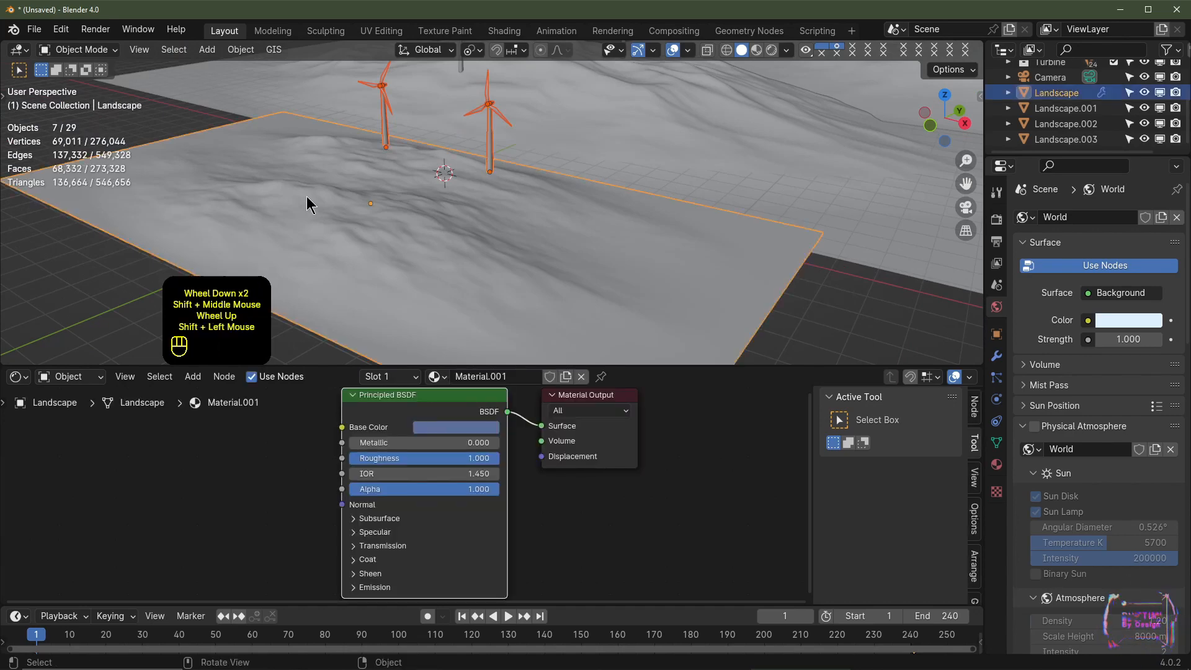
key("ctrl+l")
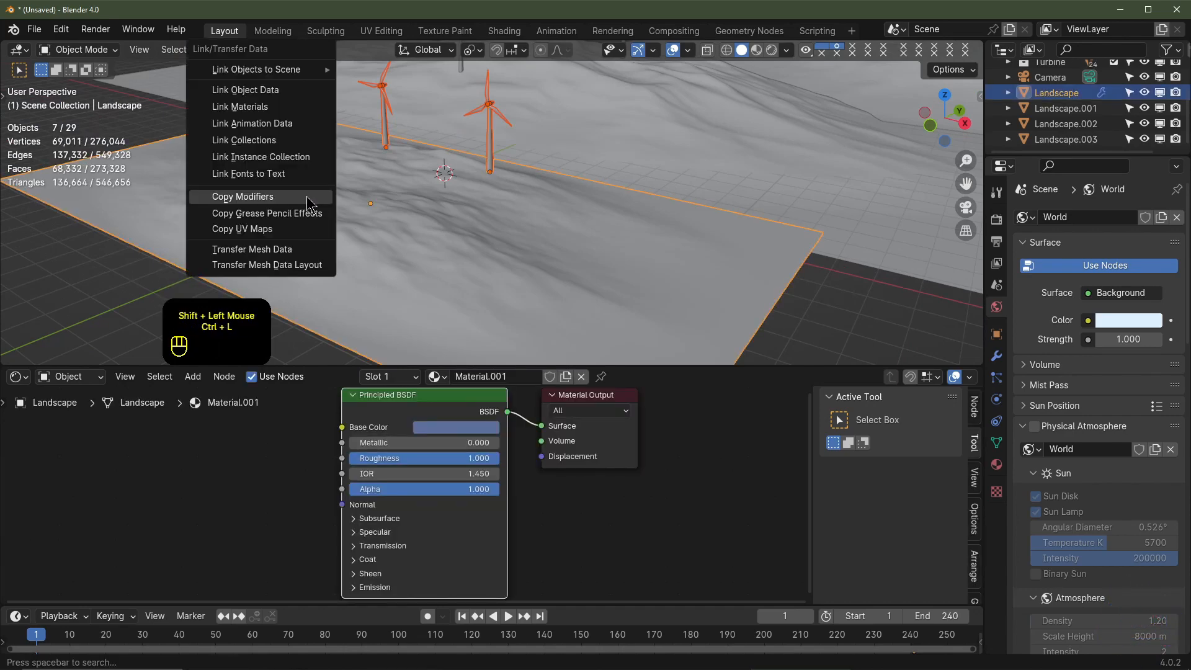
left_click(250, 108)
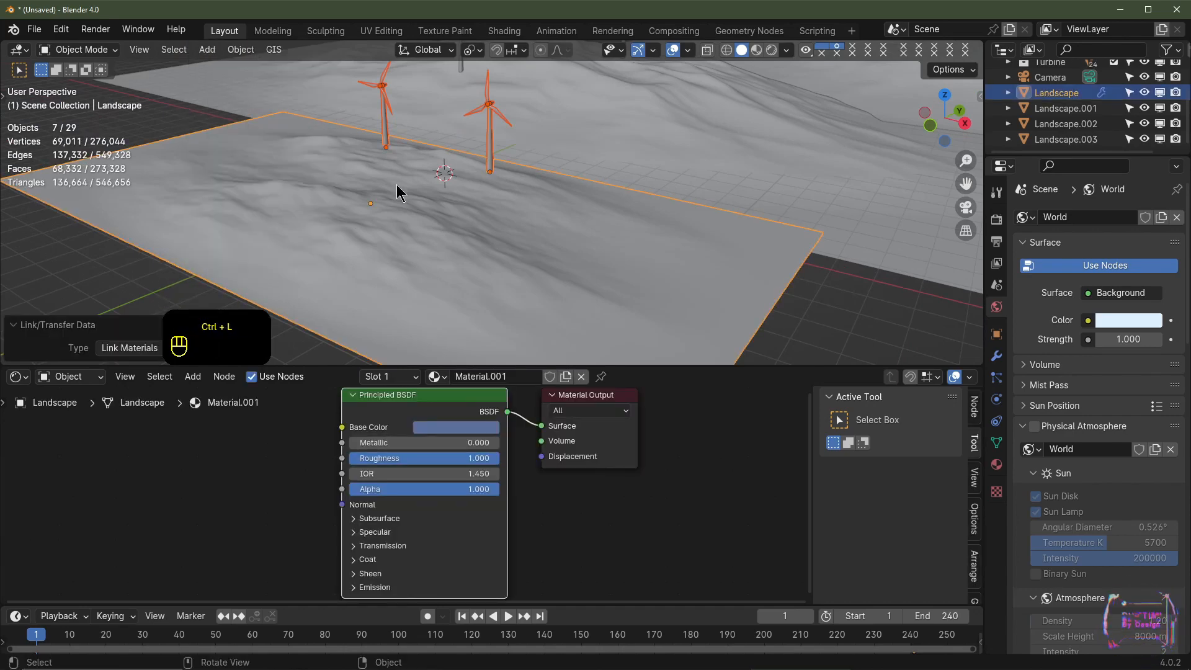
Check the recoloured foreground turbines through the camera in rendered shading with overlays hidden
key("KP_0")
left_click(674, 51)
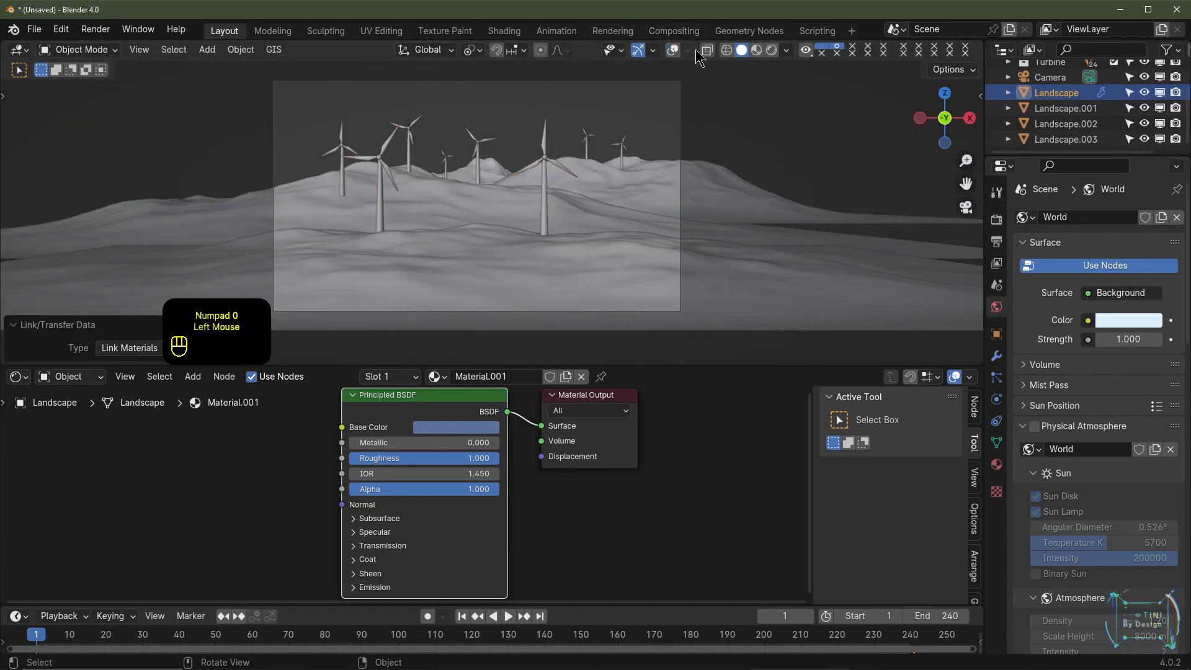
left_click(772, 50)
scroll(344, 141, "up", 1)
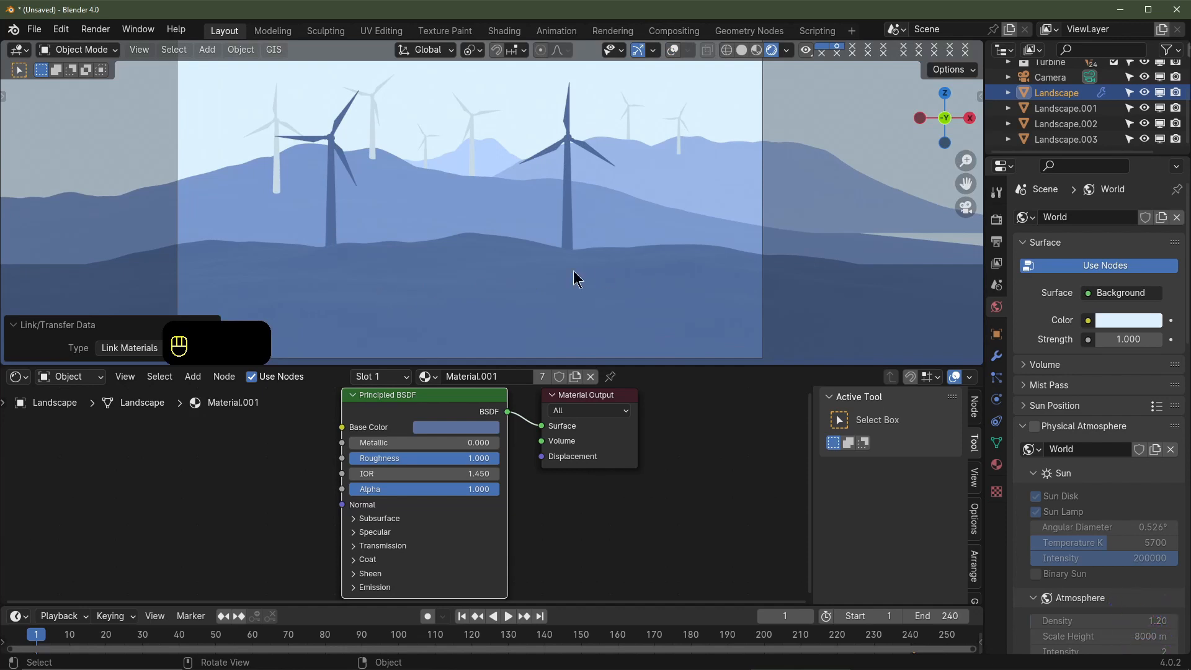
Select the three turbines on Landscape.001, make that hill the active object, and link its Material.002 to them
middle_click_drag(656, 227, 481, 236)
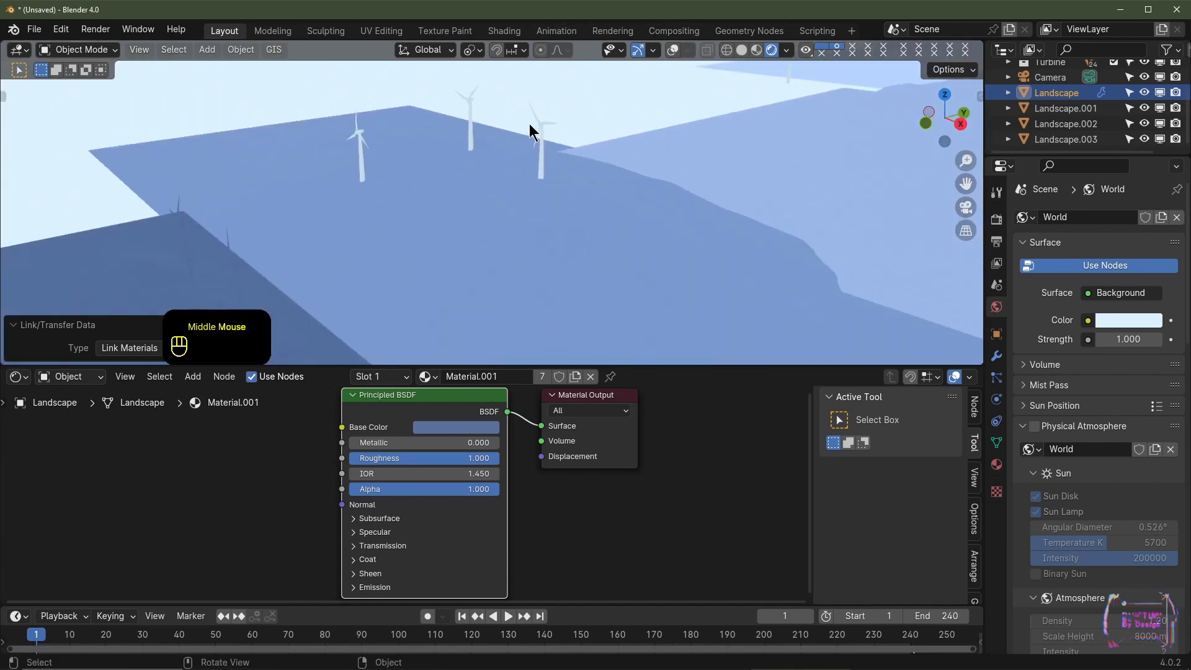
left_click(740, 49)
scroll(429, 121, "up", 2)
middle_click_drag(430, 121, 479, 159, "shift")
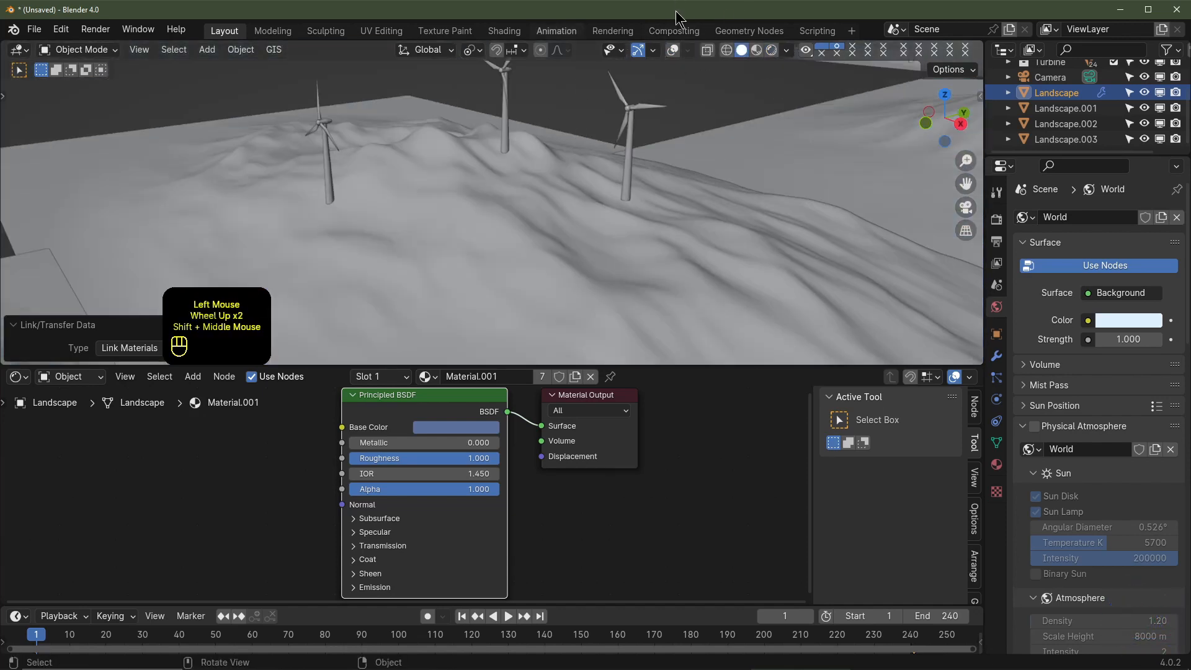
left_click(673, 50)
middle_click_drag(366, 152, 325, 123)
left_click_drag(347, 90, 394, 163)
middle_click_drag(563, 114, 463, 86, "shift")
left_click(496, 102, "shift")
left_click(588, 124, "shift")
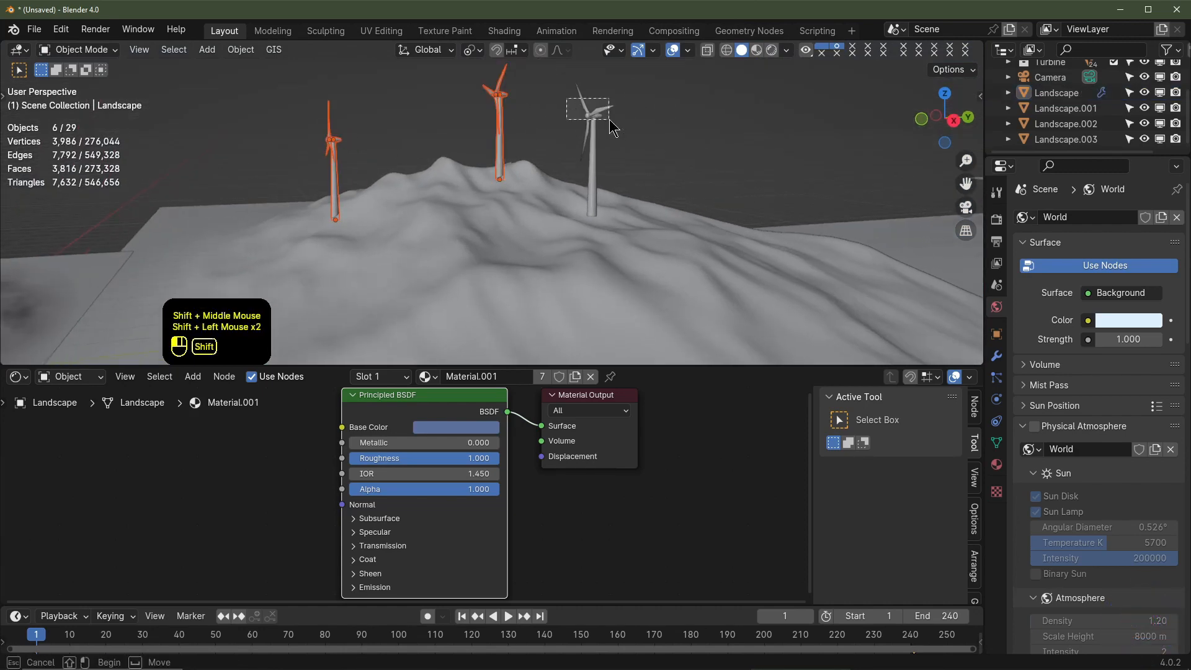
left_click(258, 222, "shift")
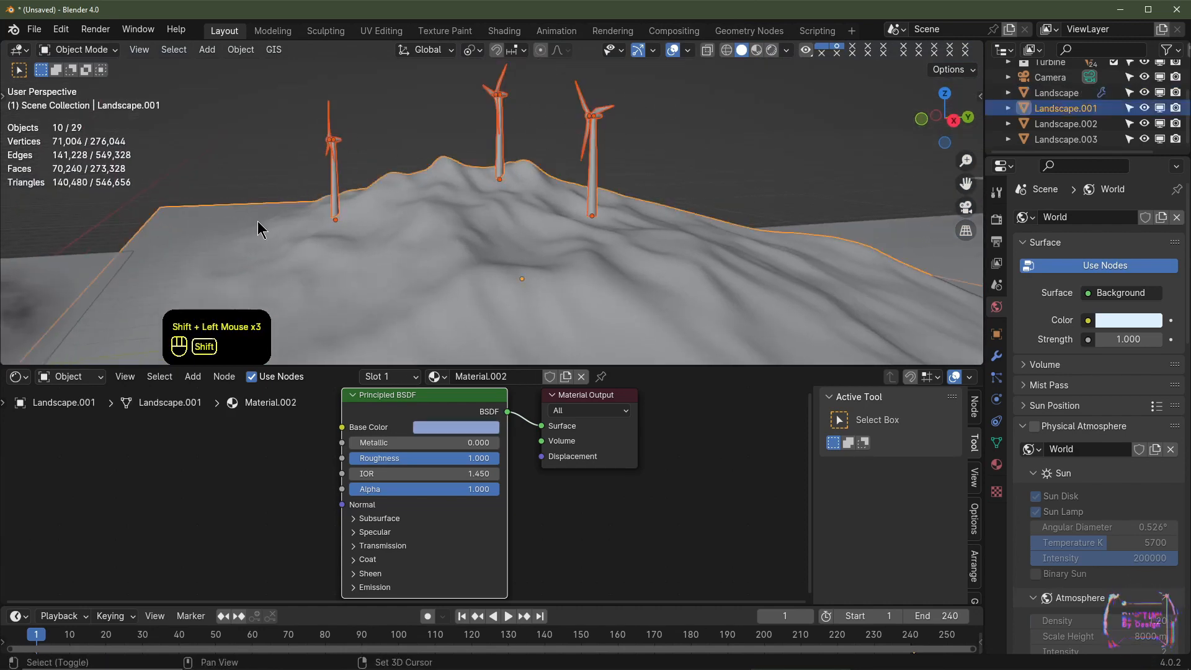
key("ctrl+l")
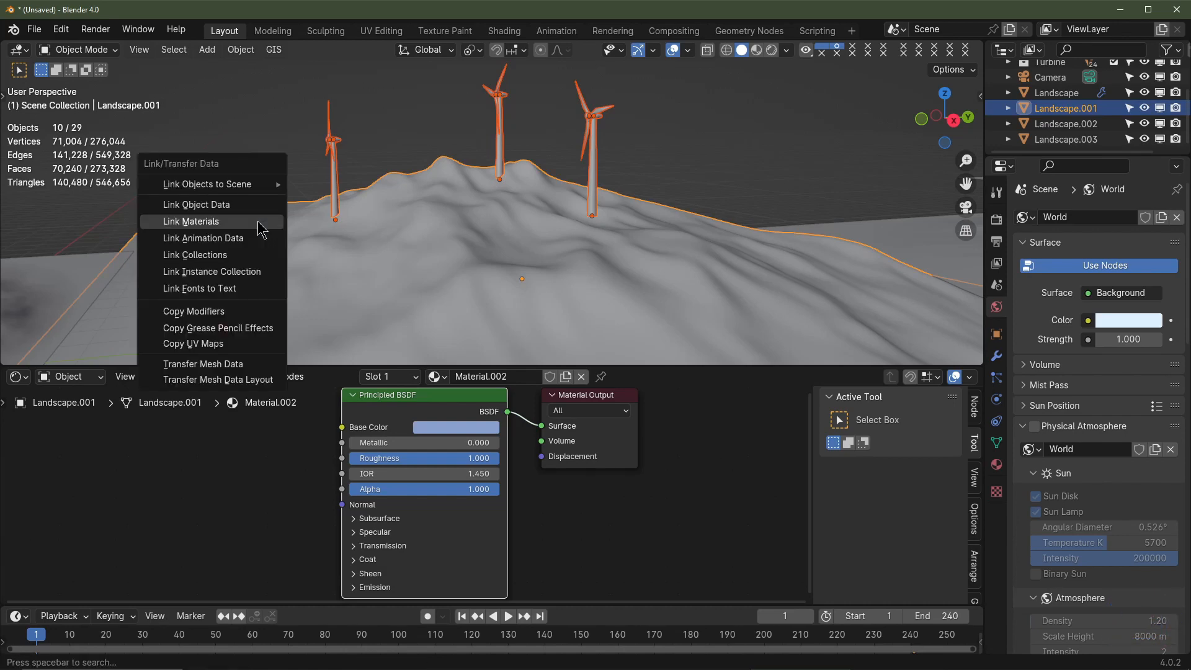
left_click(258, 221)
Select the three turbines on Landscape.002, make that hill the active object, and link its Material.003 to them
scroll(502, 192, "down", 4)
middle_click_drag(502, 191, 433, 139, "shift")
scroll(527, 257, "up", 2)
scroll(531, 256, "up", 1)
left_click_drag(428, 135, 475, 182)
left_click_drag(534, 97, 597, 198, "shift")
left_click_drag(485, 157, 521, 221, "shift")
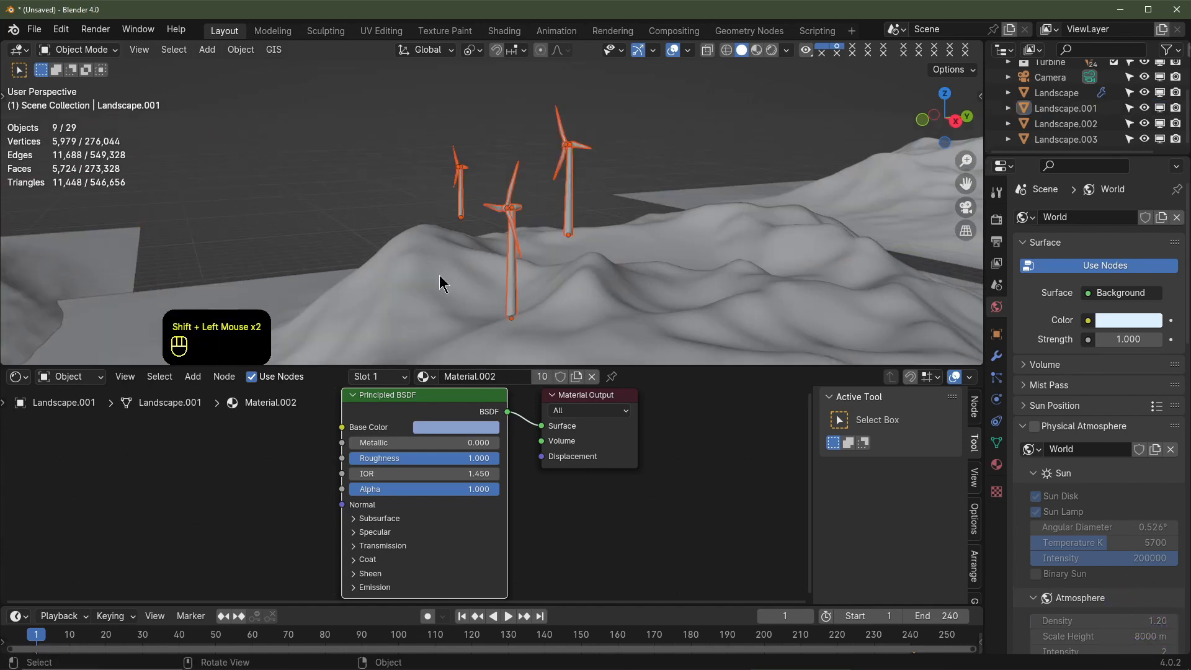
left_click(429, 255, "shift")
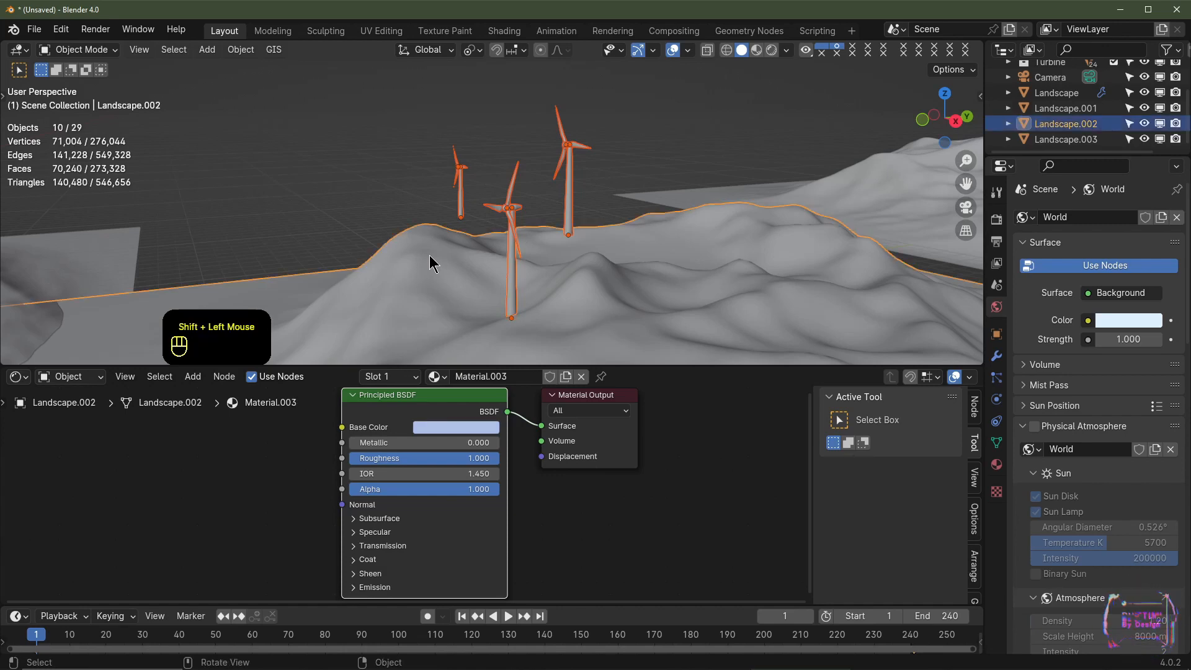
key("ctrl+l")
left_click(429, 255)
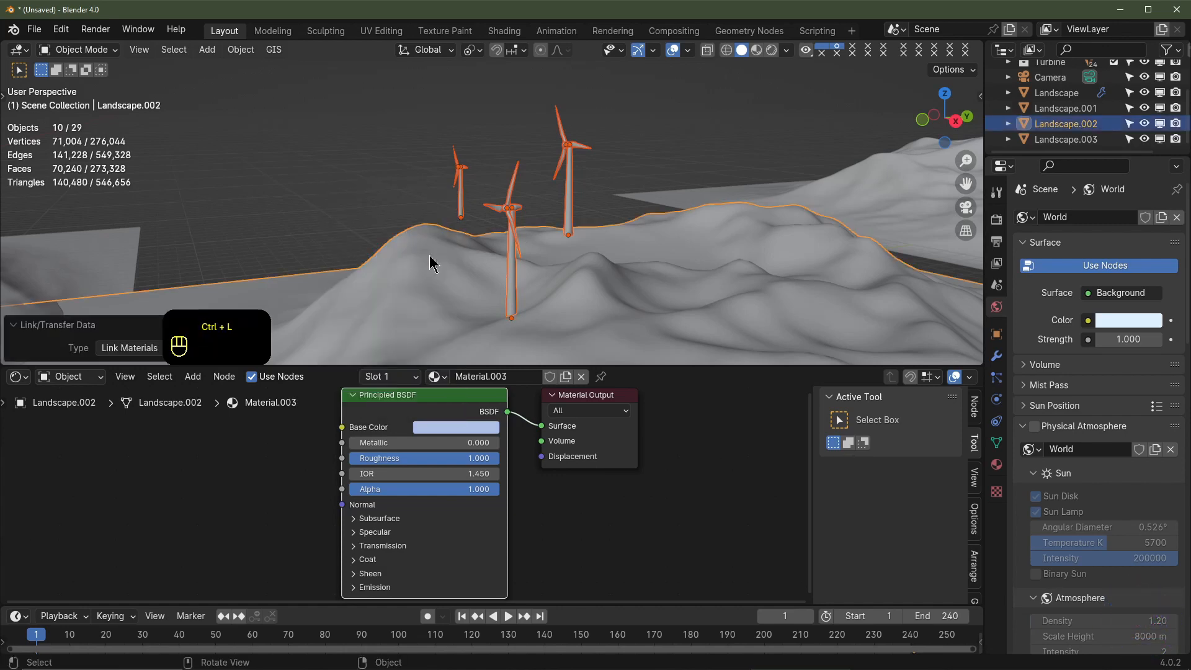
Inspect the matching hill and turbine colours in the rendered camera view with overlays hidden
scroll(429, 255, "down", 8)
key("KP_0")
left_click(673, 50)
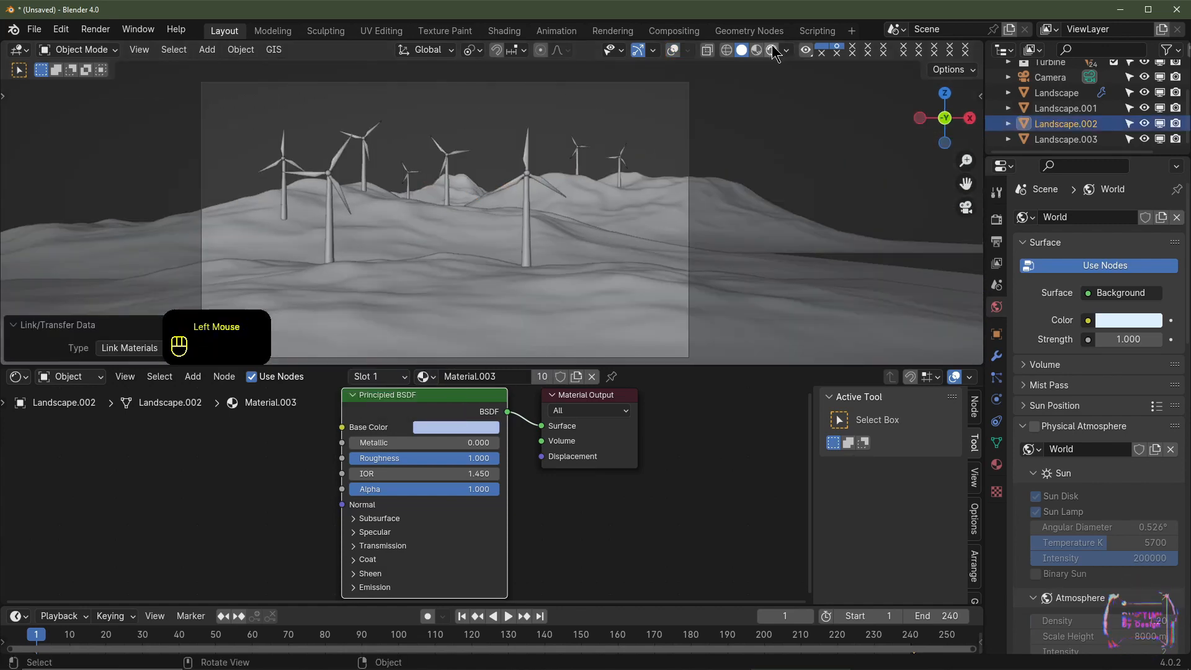
left_click(771, 50)
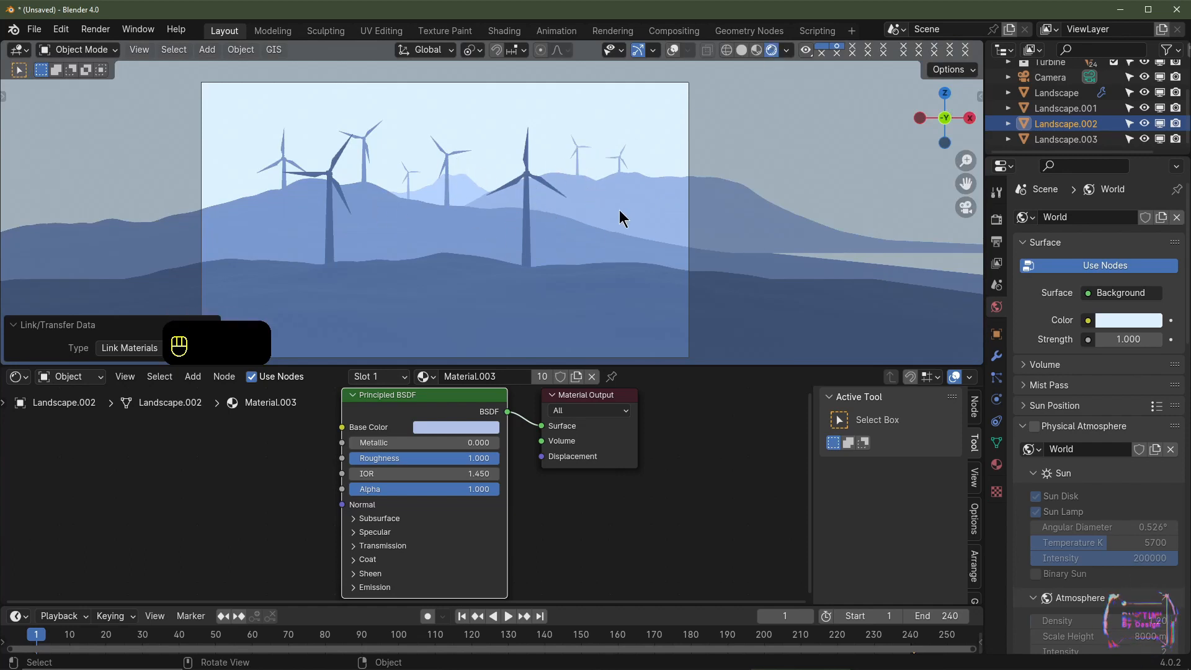
middle_click_drag(623, 206, 605, 188, "shift")
scroll(641, 195, "up", 2)
In solid shading, select the rightmost turbine on Landscape.002 and move it 11.752 m along the Y axis
scroll(605, 188, "up", 2)
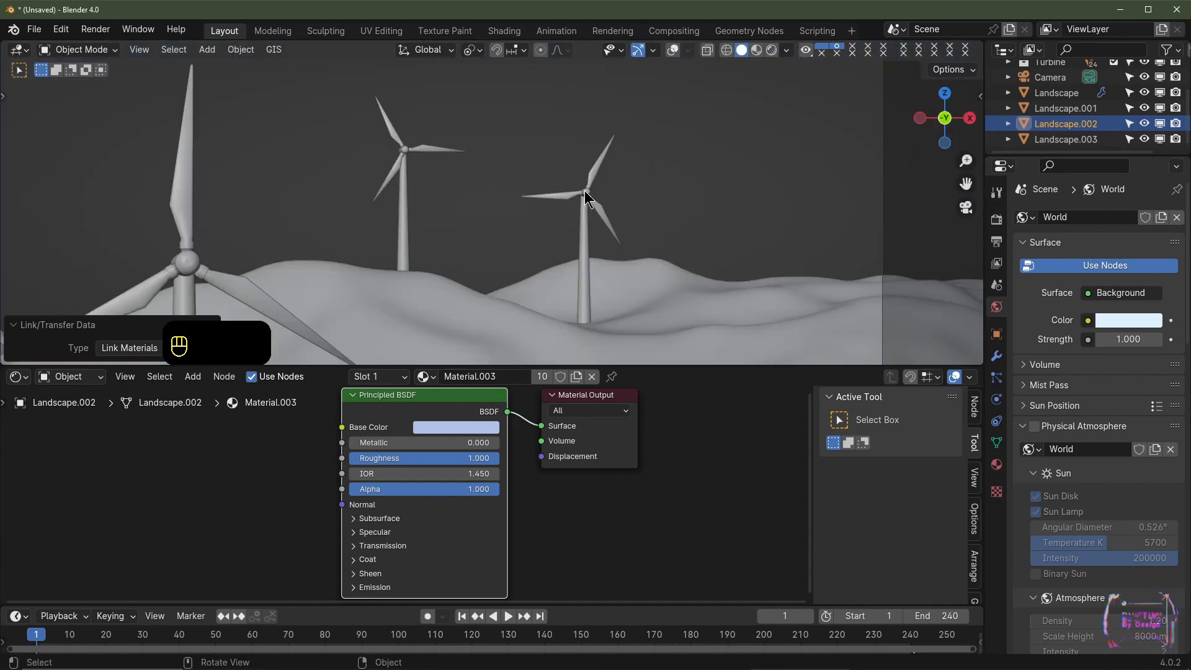
scroll(583, 201, "down", 1)
scroll(567, 205, "down", 1)
left_click(613, 196)
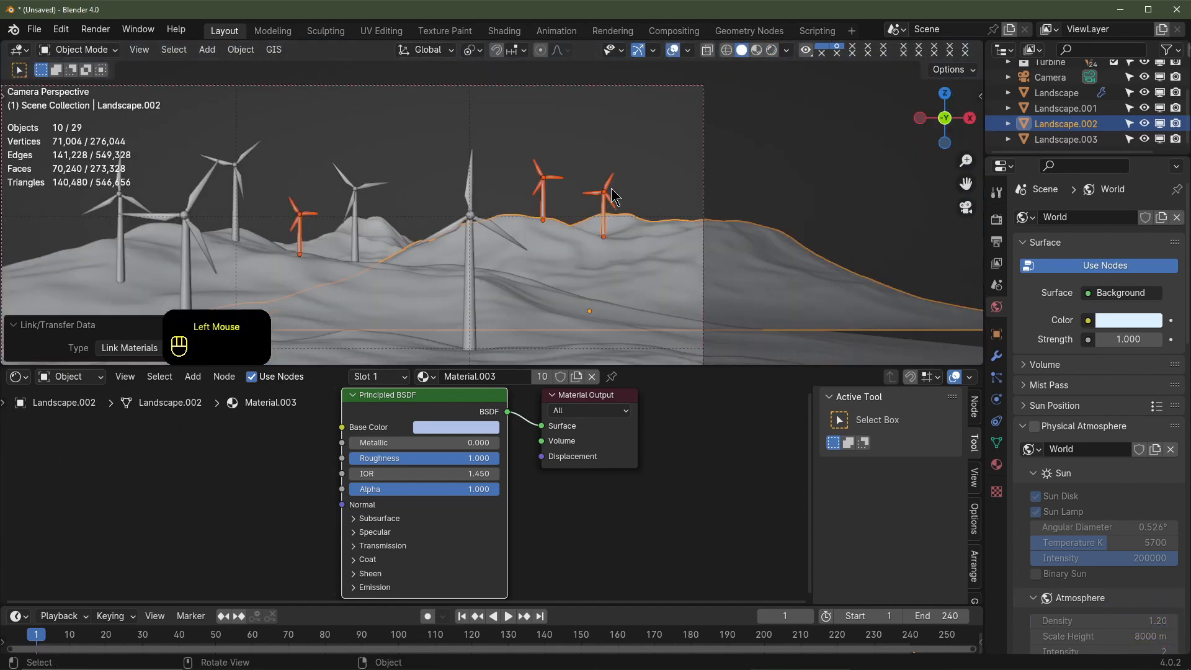
scroll(612, 196, "up", 2)
left_click(722, 183)
middle_click_drag(753, 211, 582, 273)
key("g")
key("y")
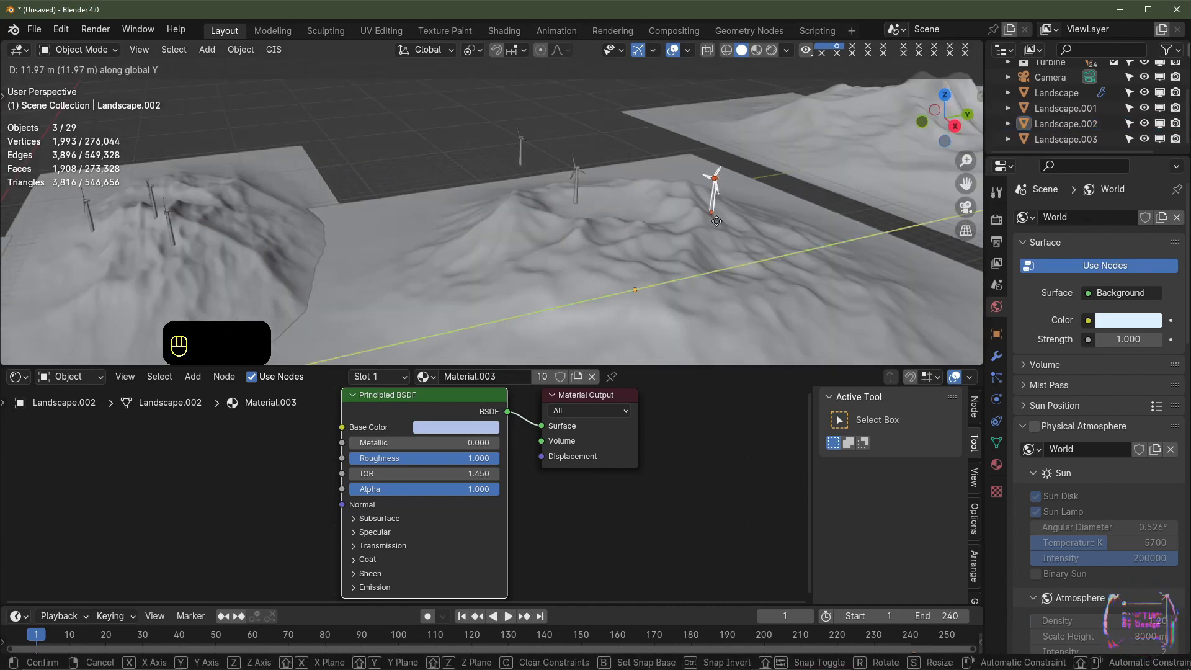
left_click(713, 221)
In camera view, raise the selected rightmost turbine about 1.32 m along the Z axis
key("KP_0")
scroll(713, 248, "up", 2)
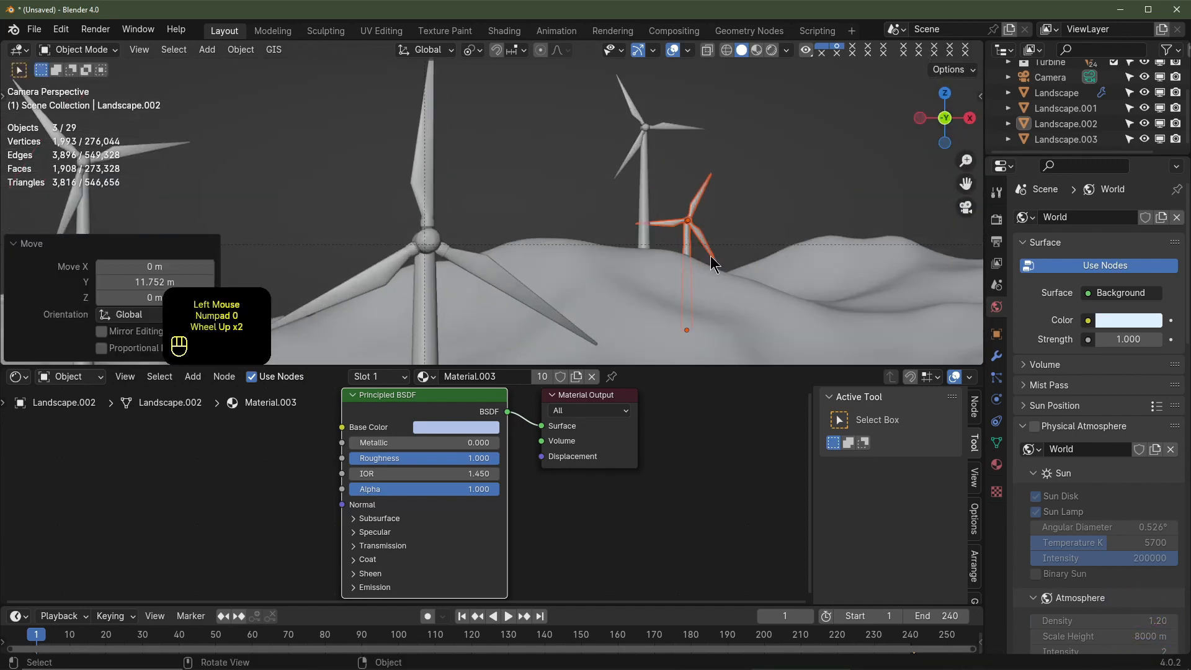
middle_click_drag(712, 260, 674, 286, "shift")
key("g")
key("z")
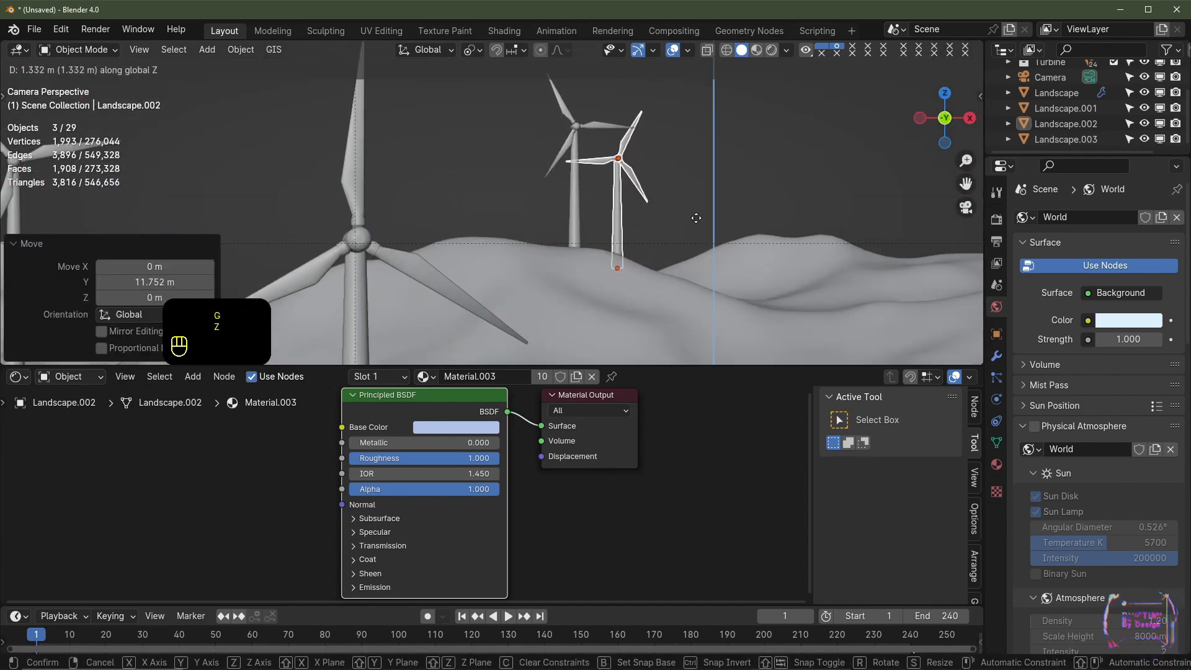
left_click(681, 234)
Shift the selected turbine along the X axis by 3.3886 m and by a further 0.57635 m
key("g")
key("x")
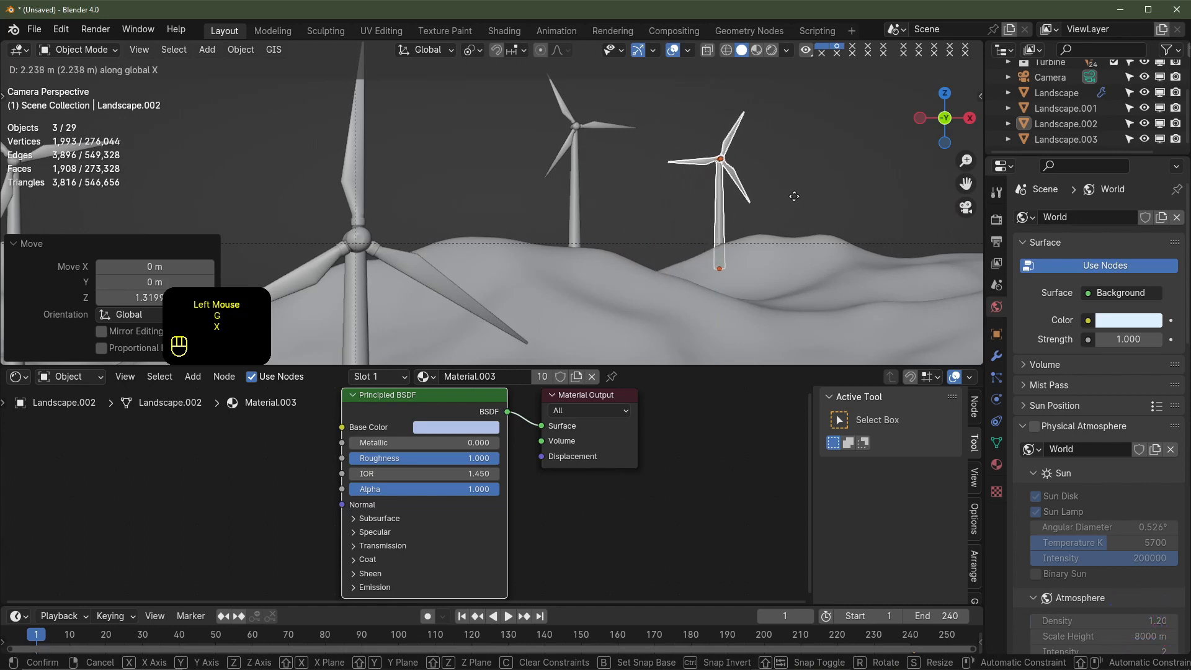
left_click(845, 179)
scroll(850, 180, "down", 2)
key("g")
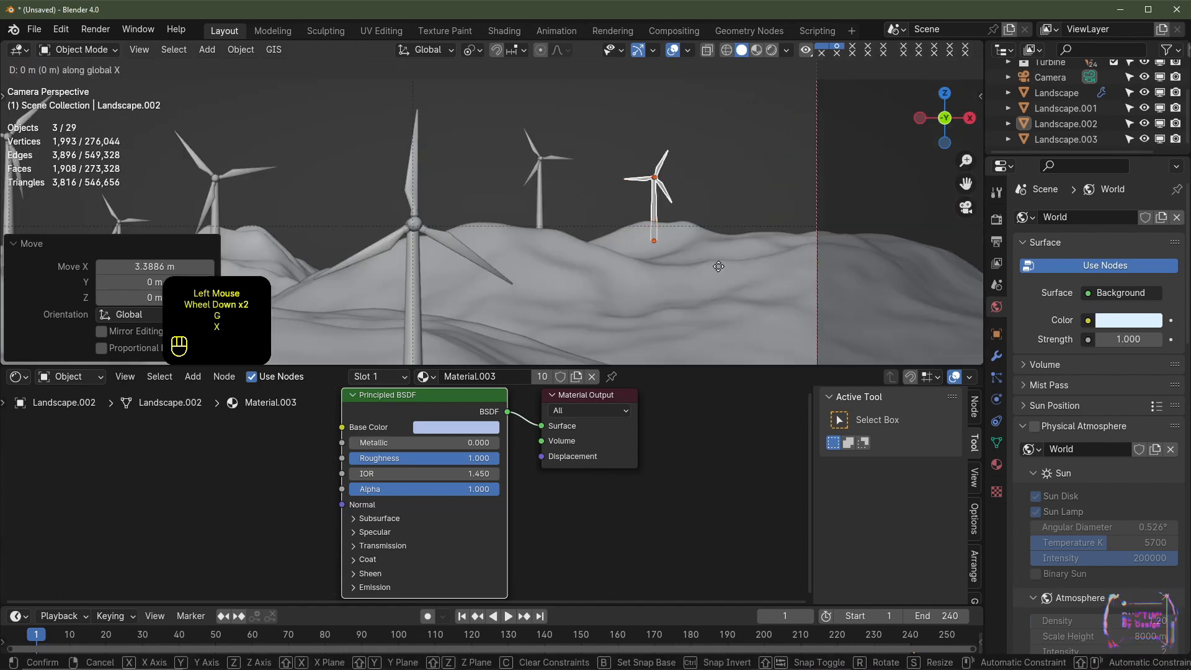
key("x")
left_click(728, 272)
Raise the shifted turbine another 0.49746 m along Z so its base meets the hilltop
scroll(727, 277, "up", 1)
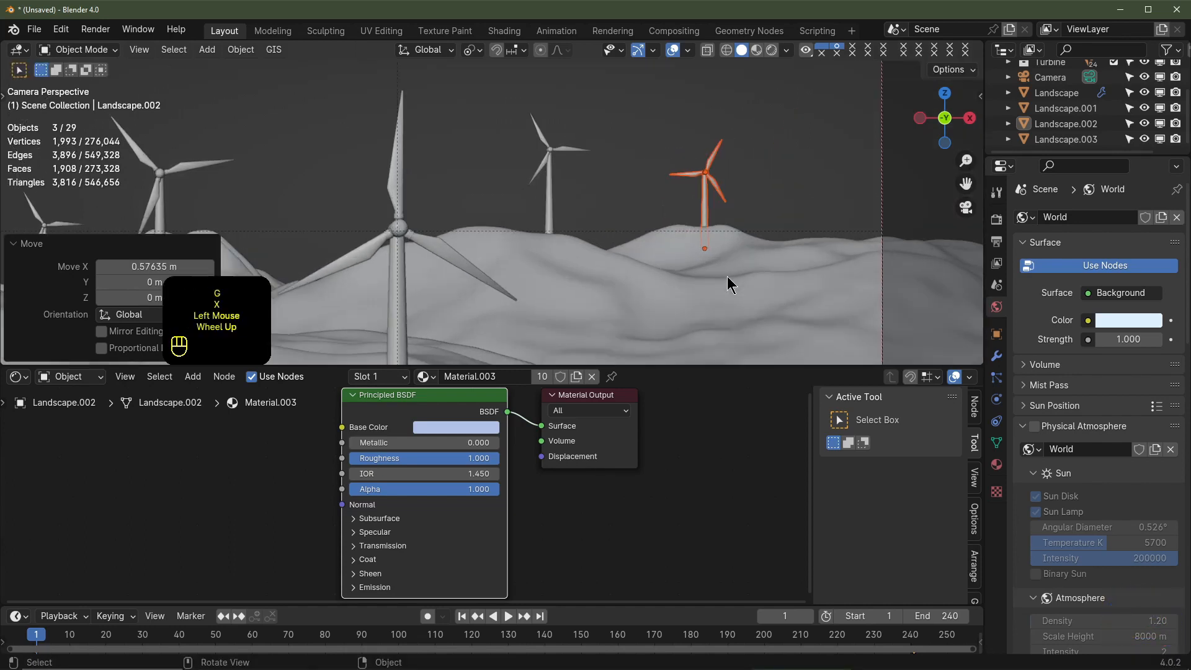
key("g")
key("z")
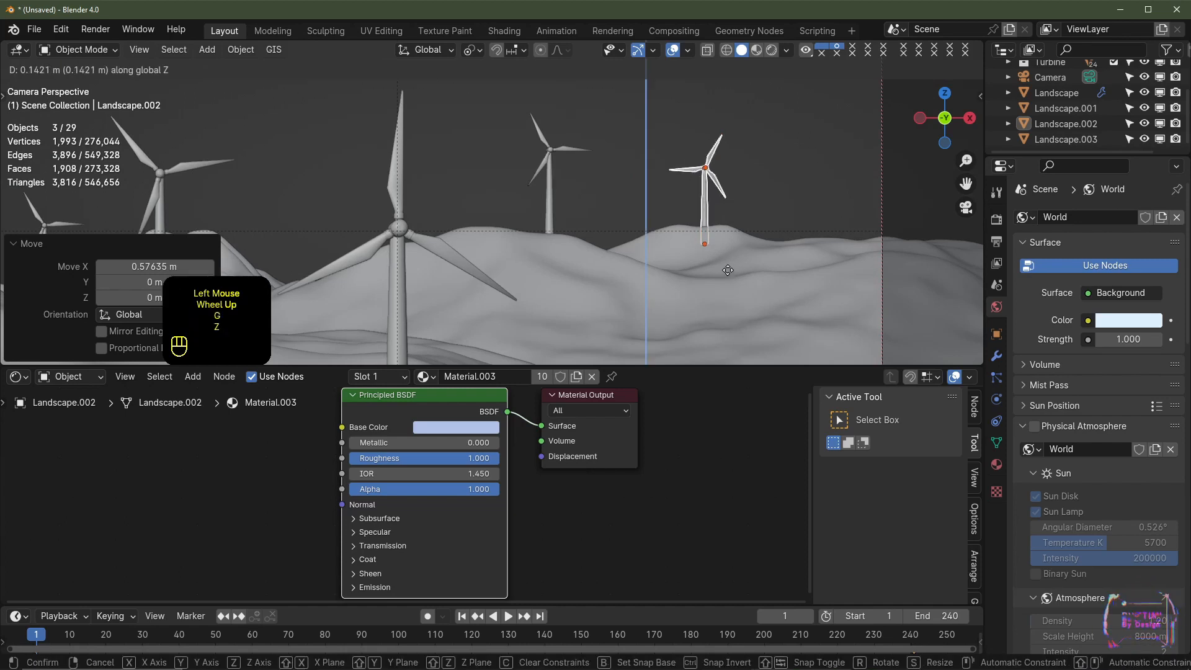
left_click(564, 284)
Show the camera view in rendered shading without overlays and expand the 3D viewport over the shader editor's area
scroll(564, 284, "down", 2)
left_click(771, 50)
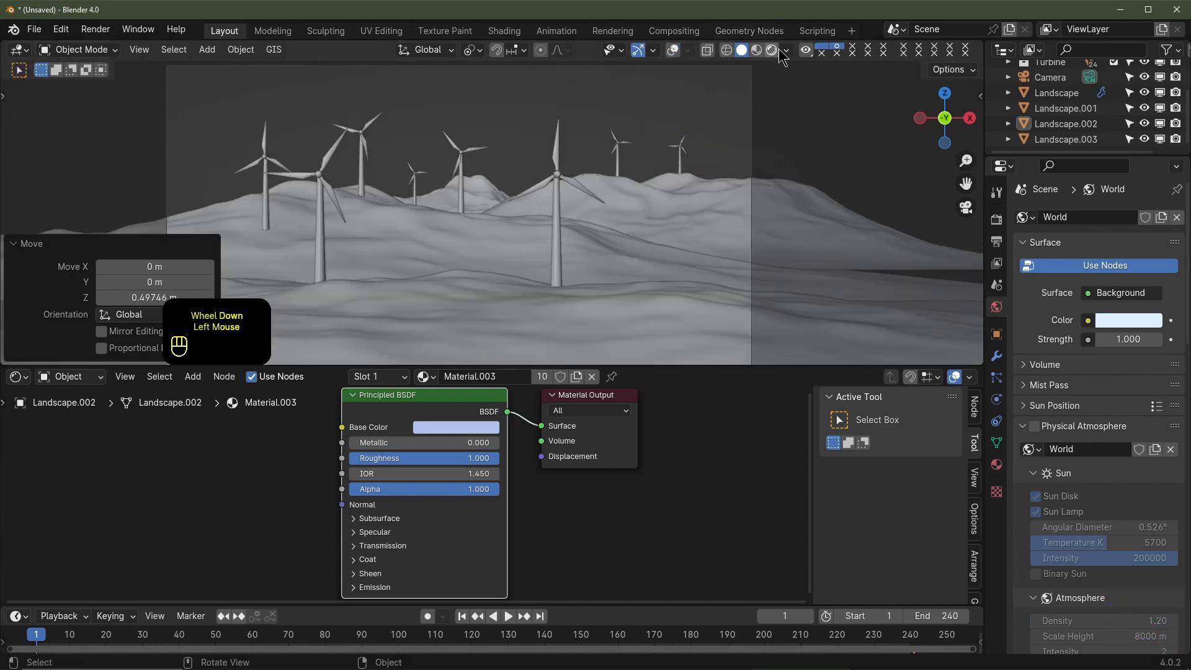
left_click(771, 50)
mouse_move(619, 237)
middle_mouse_down("shift")
mouse_move(643, 232)
mouse_move(627, 229)
middle_mouse_up("shift")
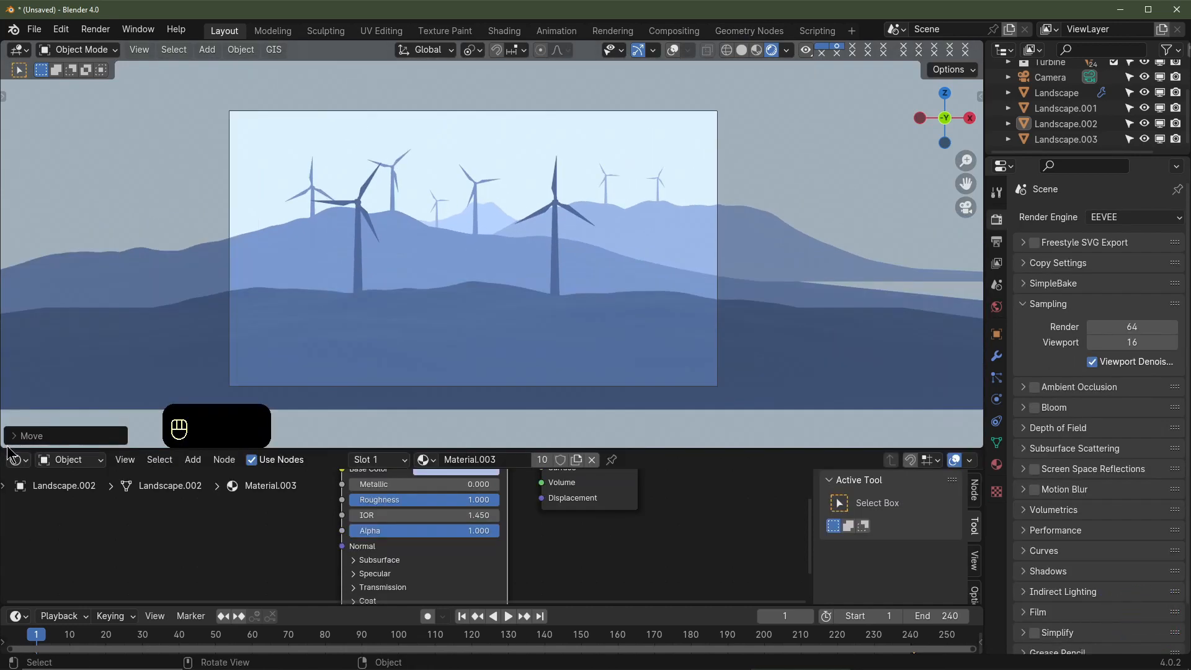
left_click(5, 441)
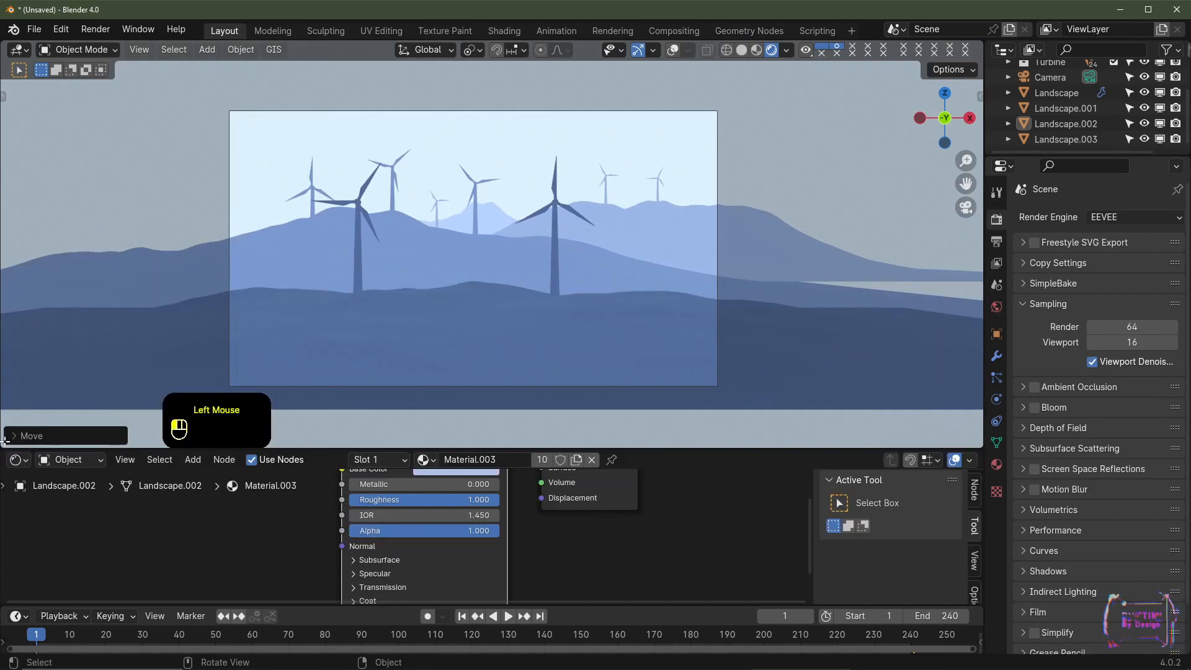
left_click_drag(5, 448, 40, 490)
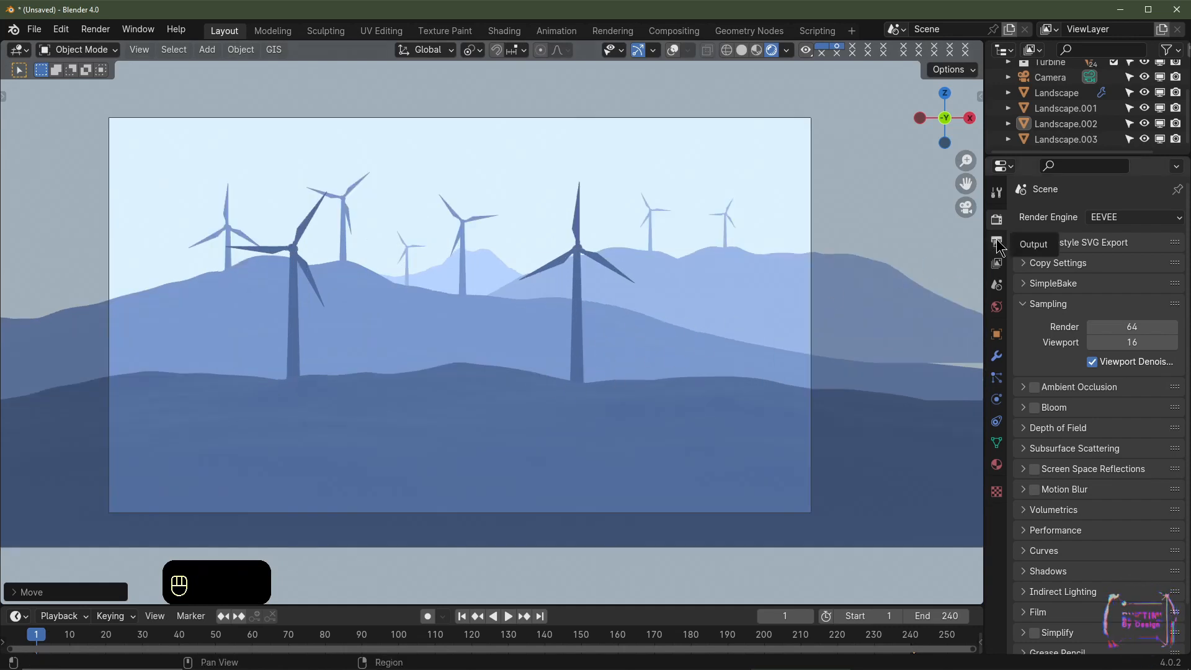
Try ambient occlusion in the Eevee render settings and turn it back off
scroll(1091, 422, "down", 2)
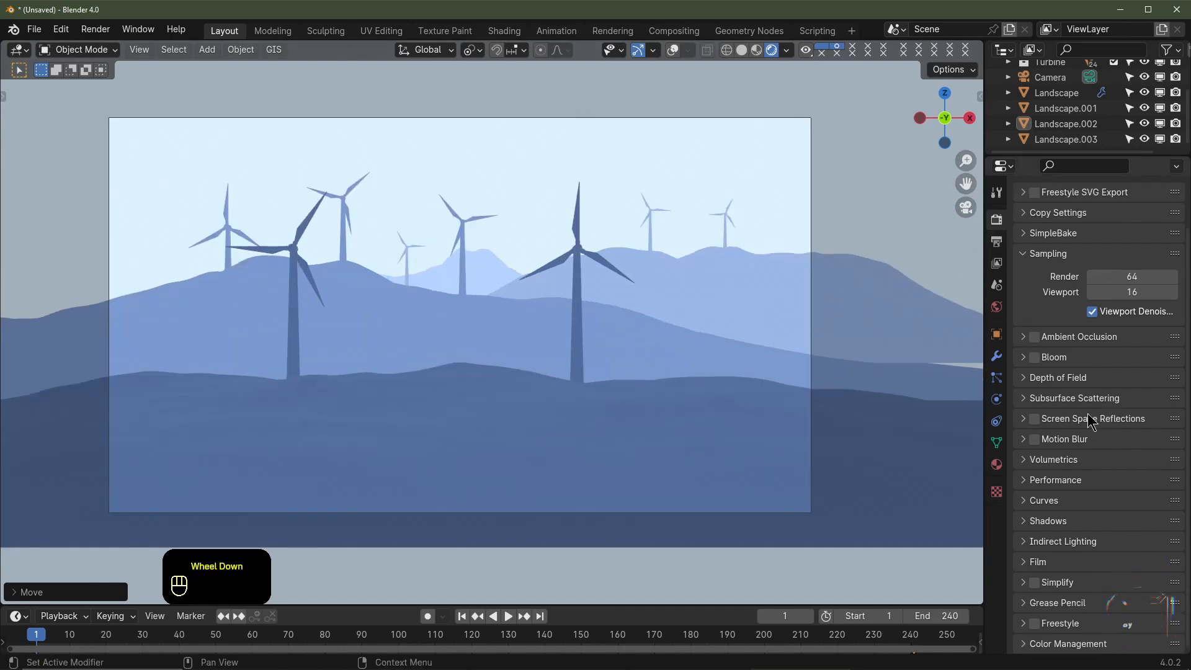
left_click(1047, 343)
left_click(1045, 338)
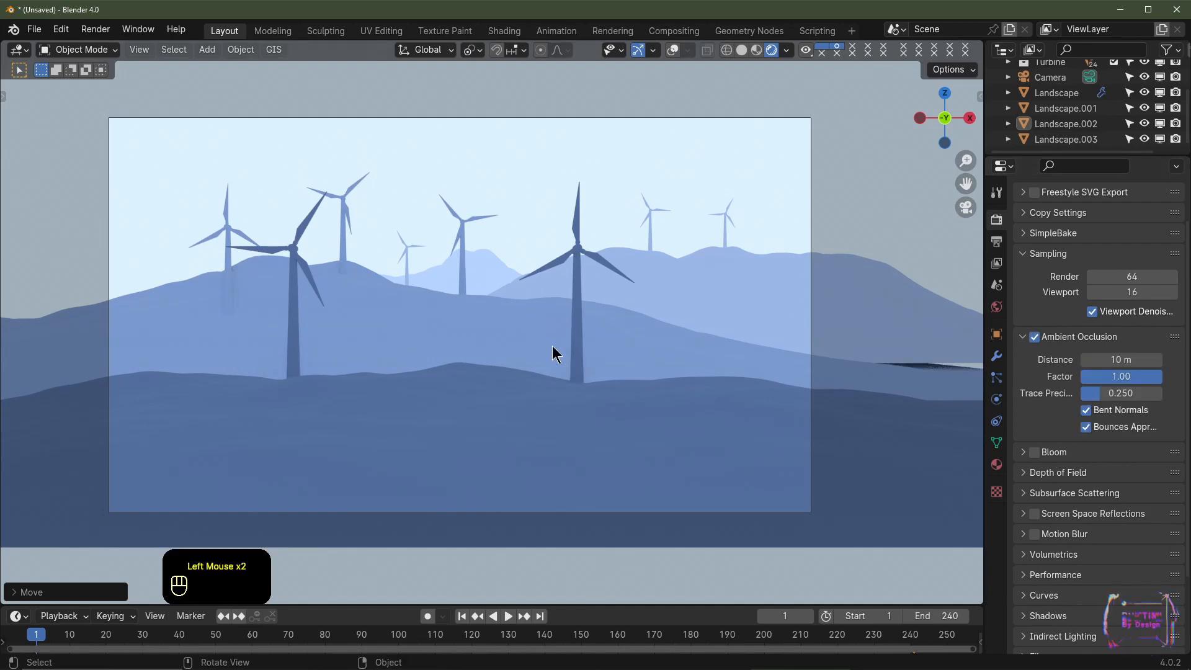
left_click(1035, 337)
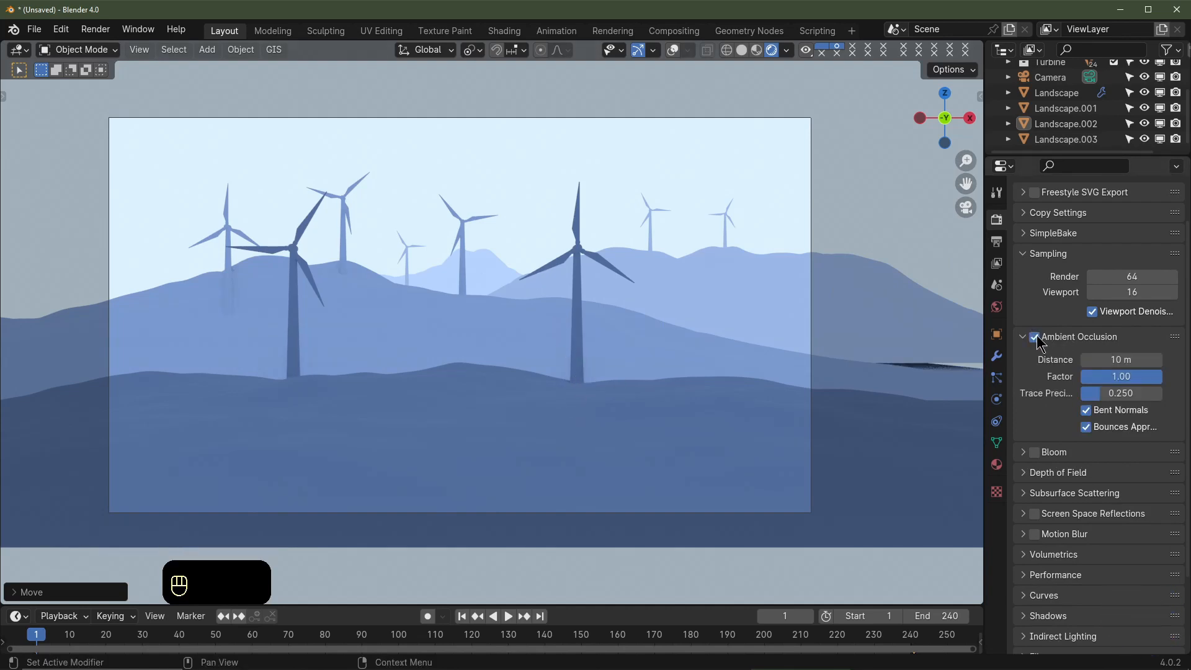
scroll(1110, 329, "down", 3)
scroll(1110, 328, "up", 3)
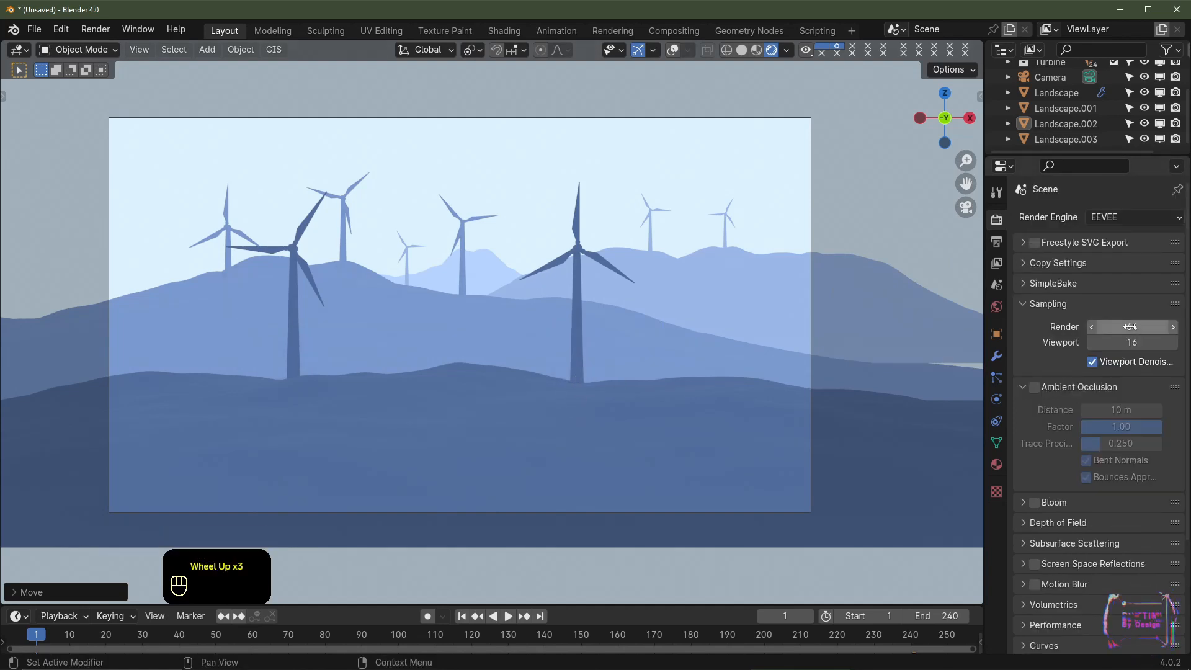
In the output settings, choose U:\Blender Cache\Subscribe\ as the folder for the rendered files
left_click(997, 244)
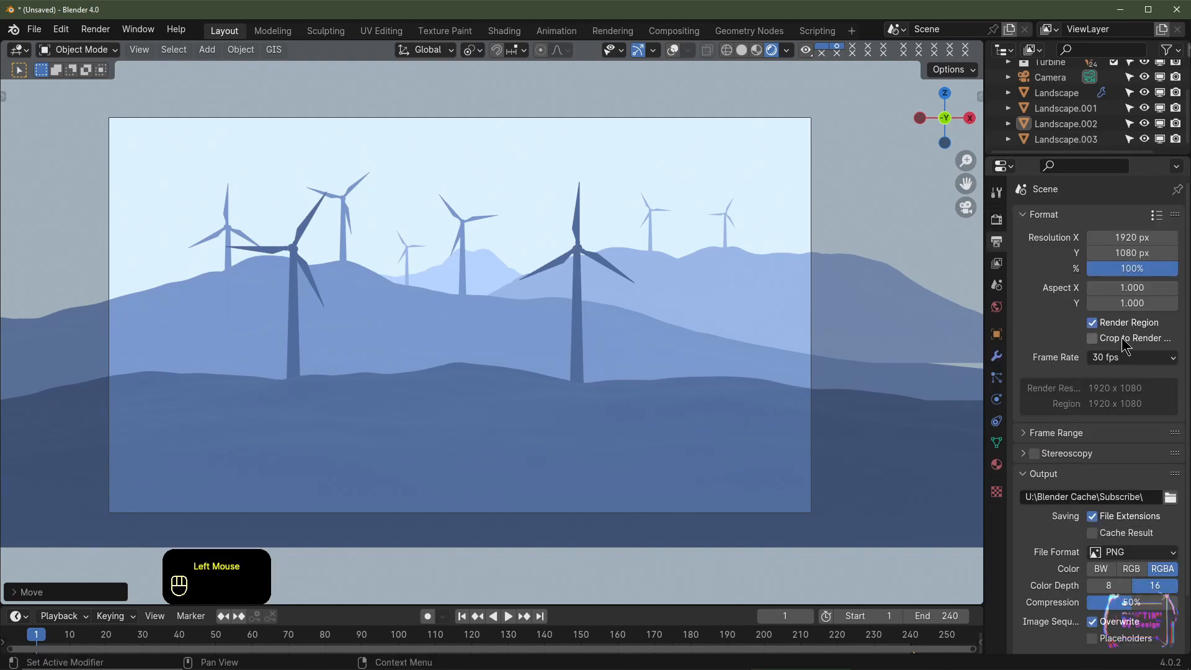
scroll(1042, 457, "down", 2)
left_click(1170, 438)
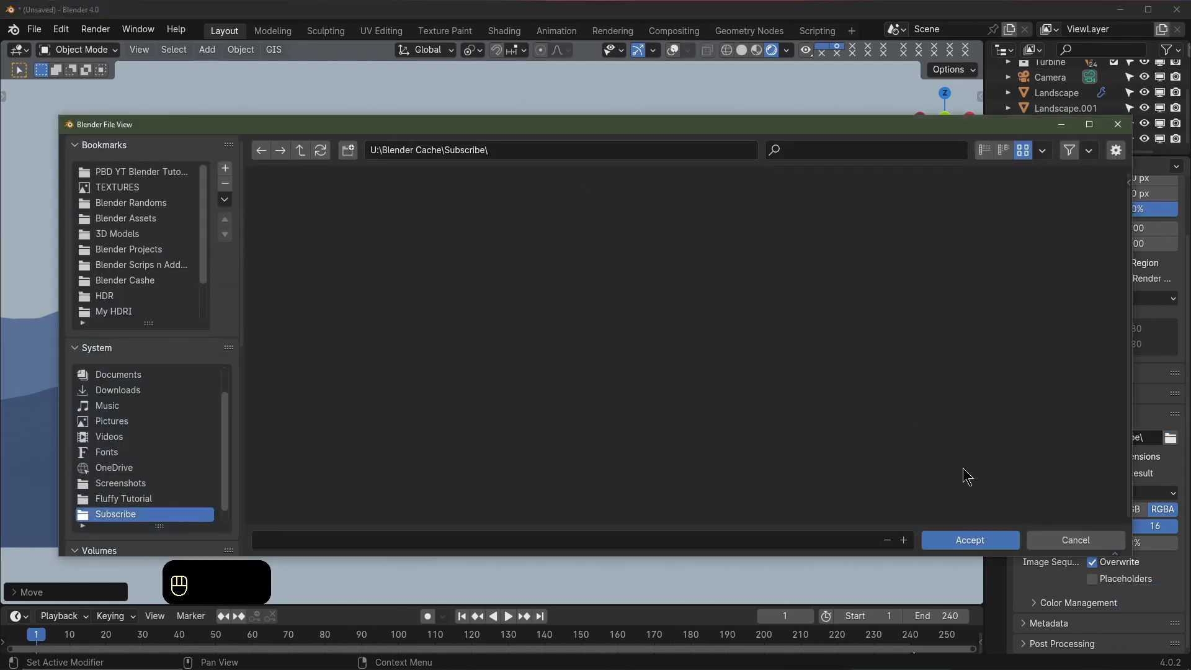
left_click(971, 539)
Set the output file format to FFmpeg Video and its encoding container to MPEG-4
scroll(1064, 498, "down", 2)
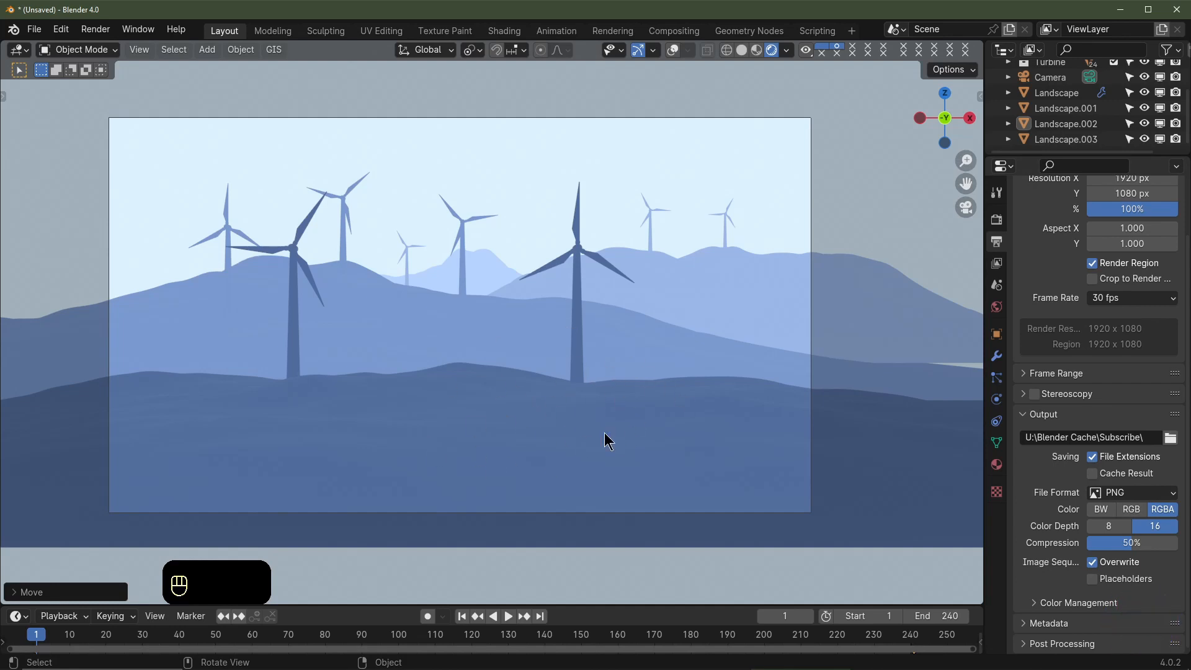
left_click(1125, 491)
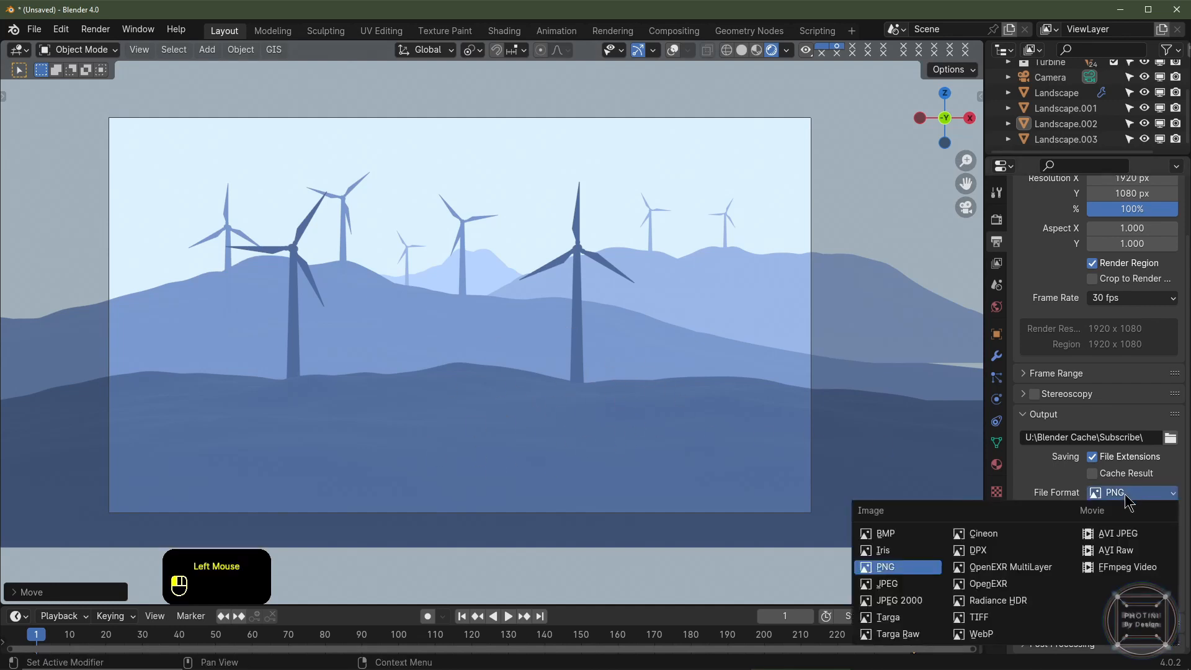
left_click(1126, 567)
scroll(1122, 451, "down", 2)
left_click(1070, 603)
scroll(1070, 482, "down", 3)
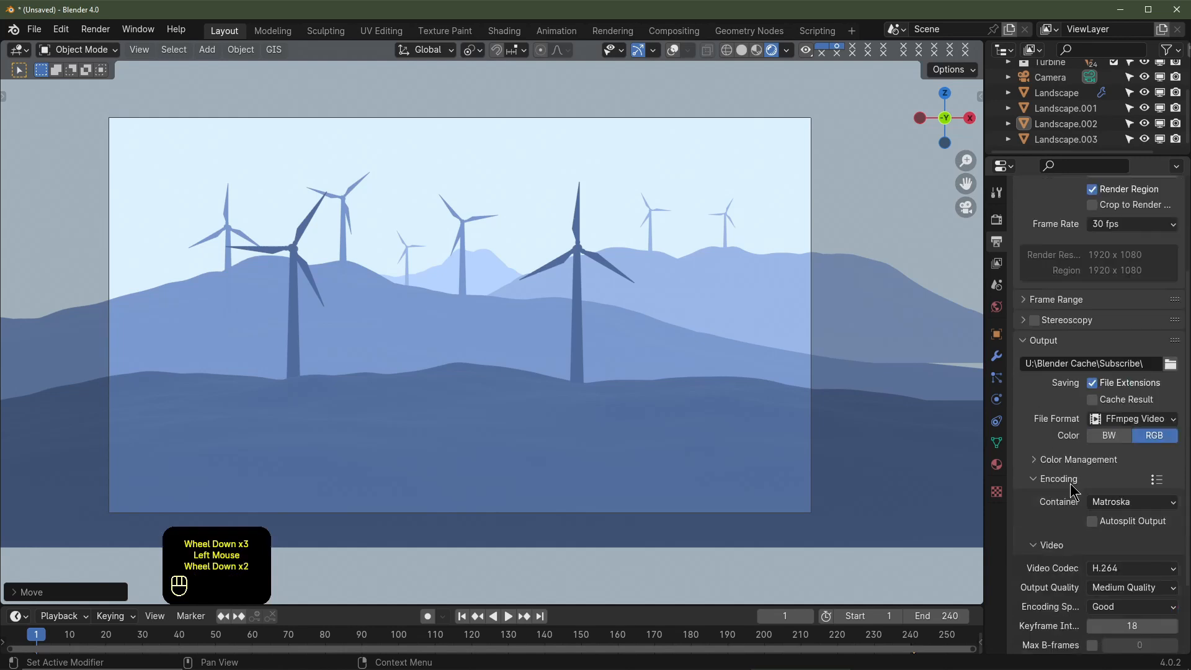
left_click(1127, 410)
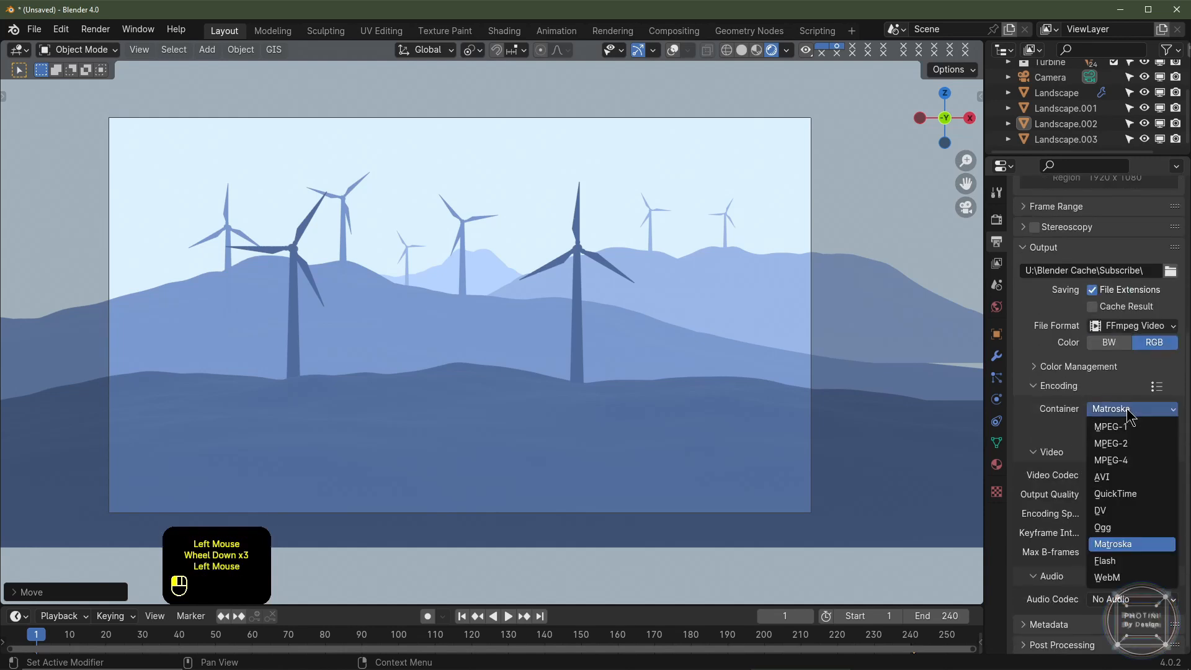
left_click(1121, 460)
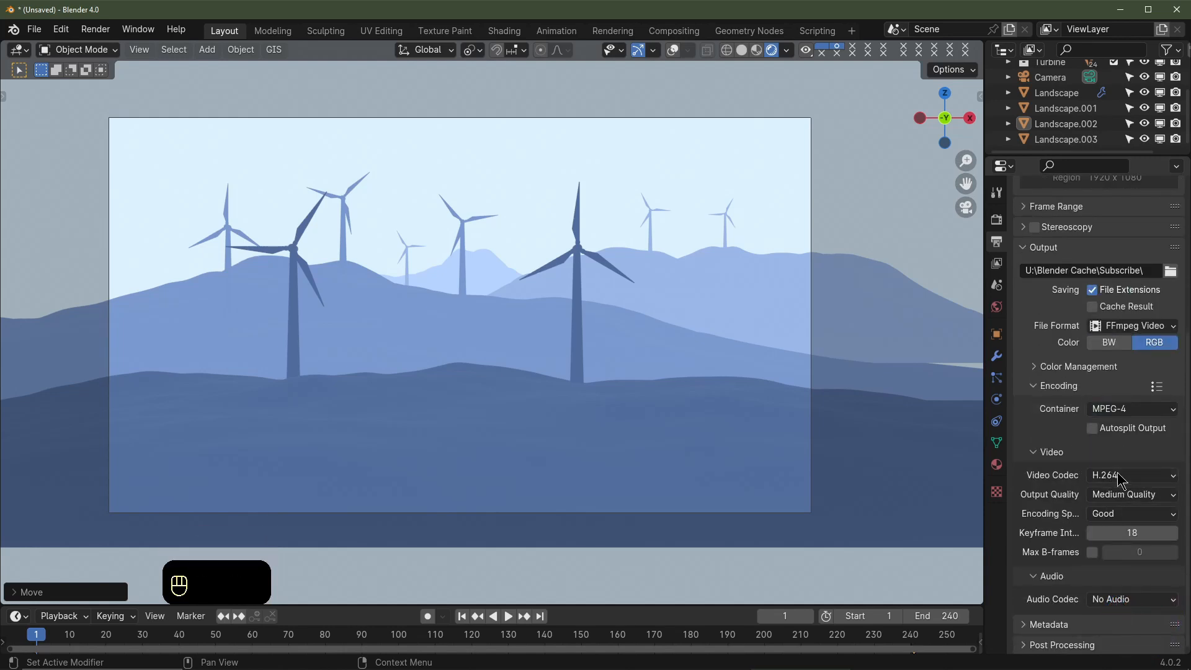
scroll(1107, 480, "up", 4)
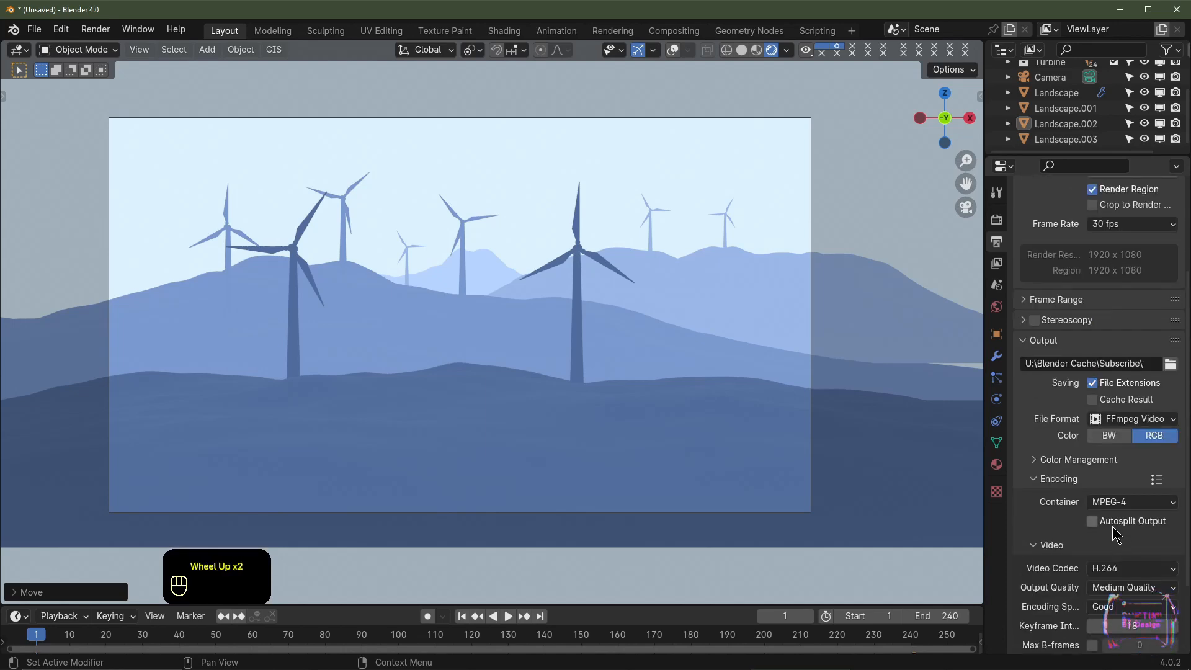